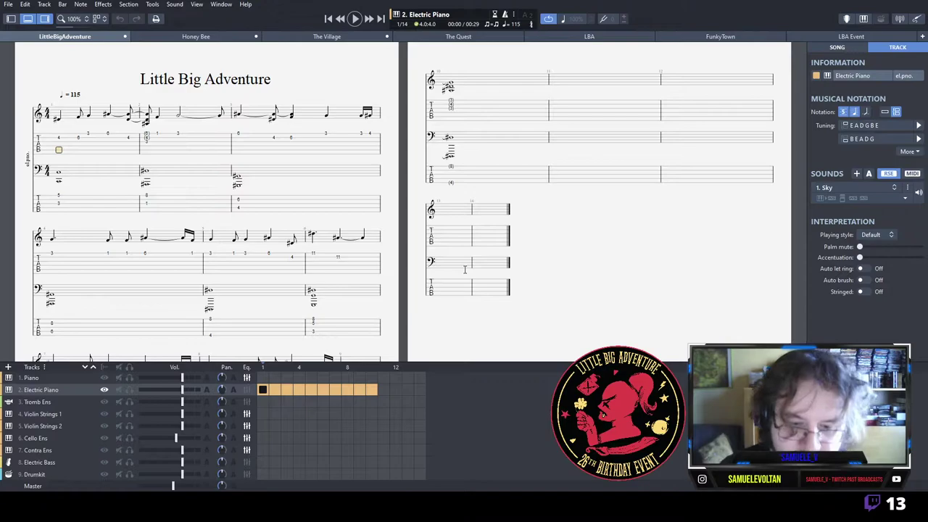
Add a Pad Synthesizer track below Electric Piano, play the song through to bar 10 and return to bar 1.
left_click(549, 344)
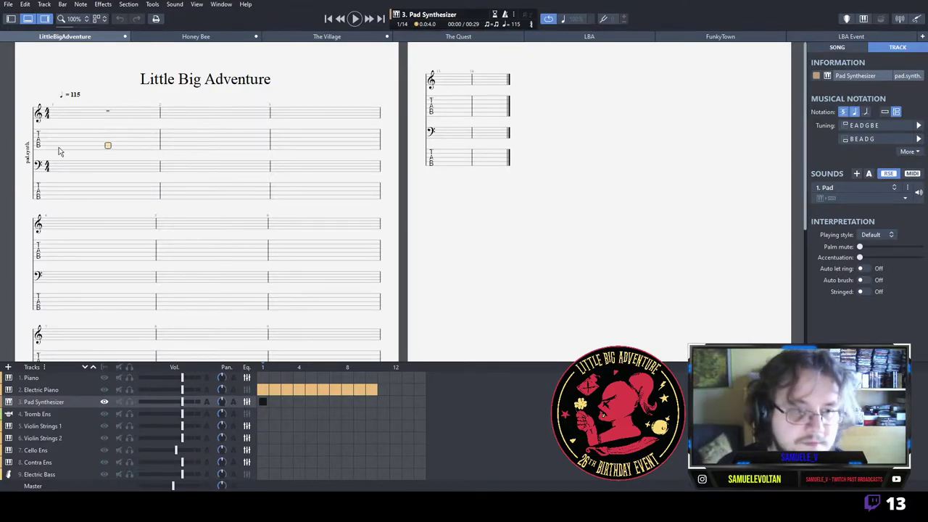
key("space")
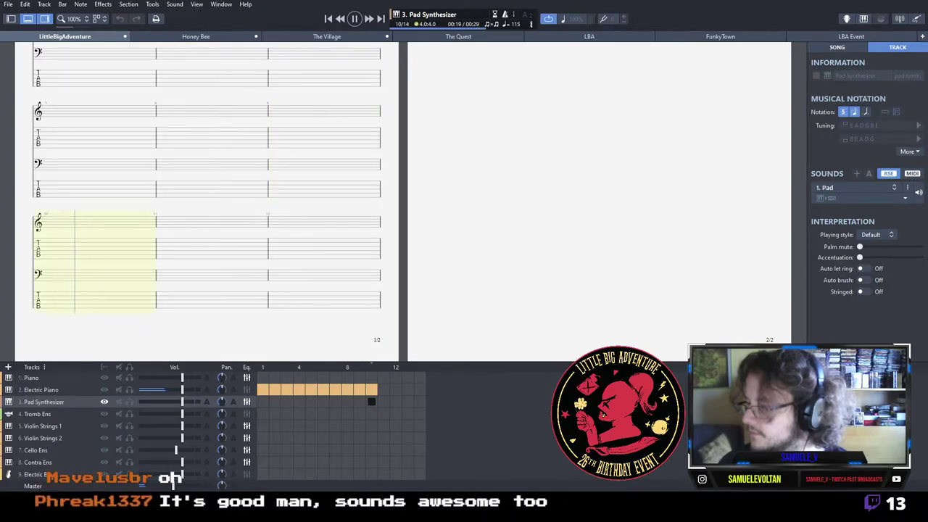
key("space")
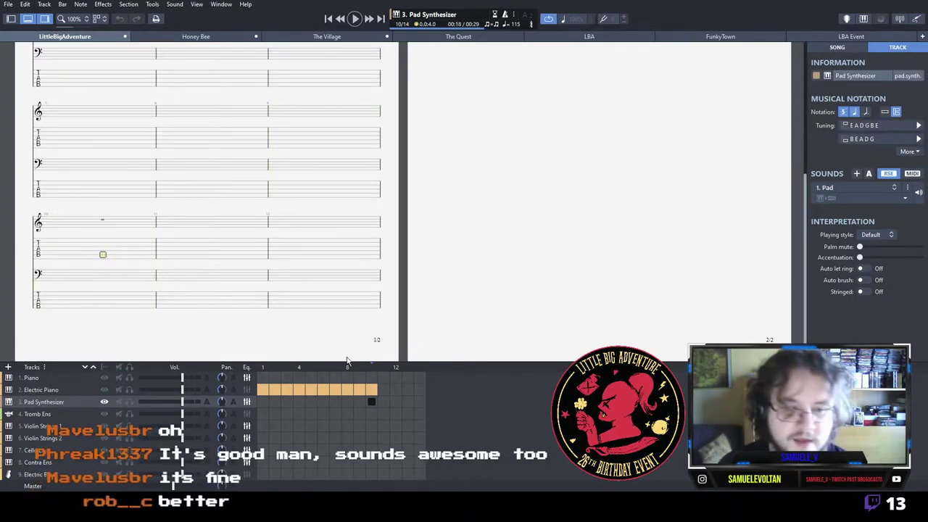
key("ctrl+Home")
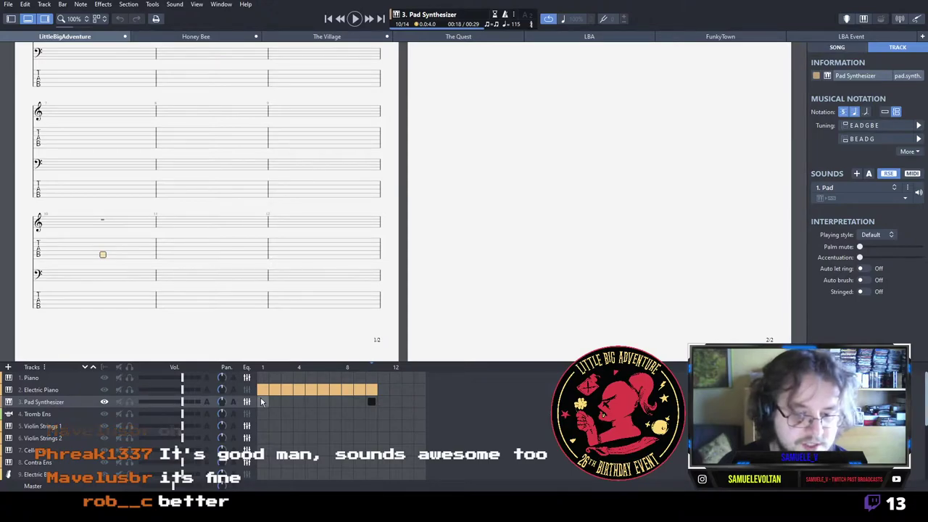
left_click(102, 125)
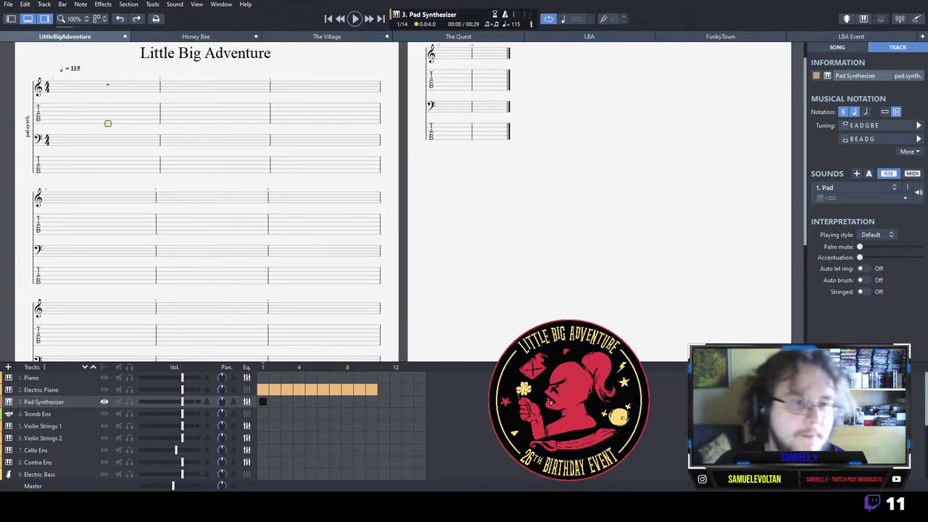
Enter a sustained chord in bar 1 of the Pad Synthesizer with frets 1, 3, 4 and 3 from the D to the high E string.
left_click(115, 107)
key("Down")
key("Down")
key("6")
key("Delete")
key("Up")
key("1")
key("Up")
key("3")
key("Up")
key("Up")
key("Down")
key("4")
key("Up")
key("4")
key("Delete")
key("3")
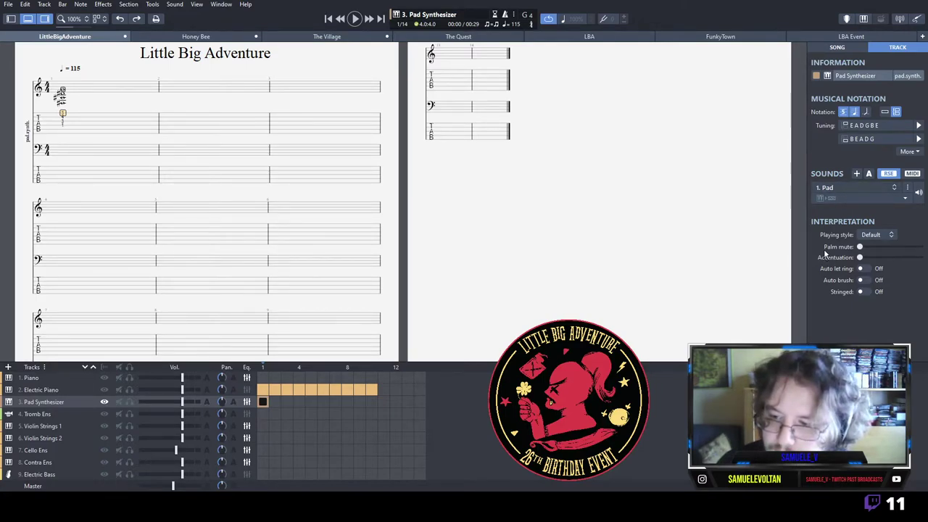
Change the Pad Synthesizer's sound to Empty Space, lower its track volume and play bar 1.
key("space")
key("space")
left_click_drag(182, 402, 169, 403)
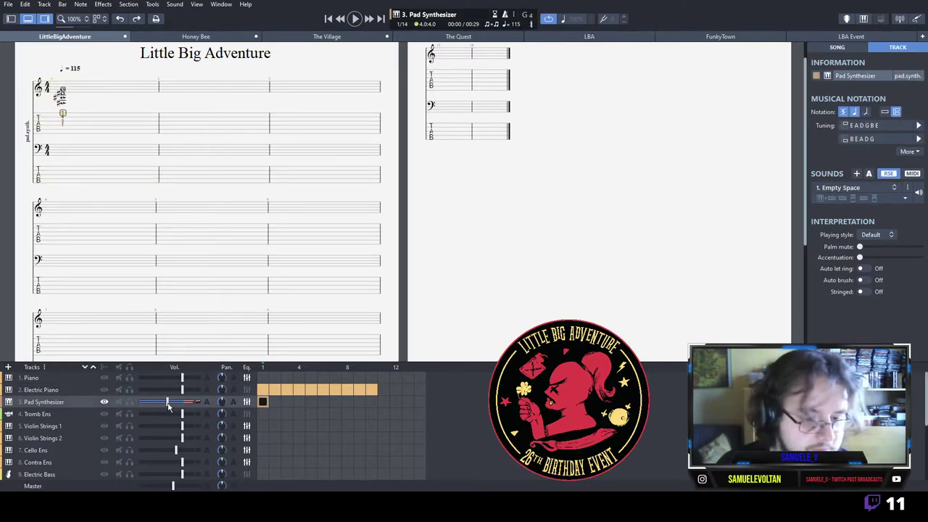
key("space")
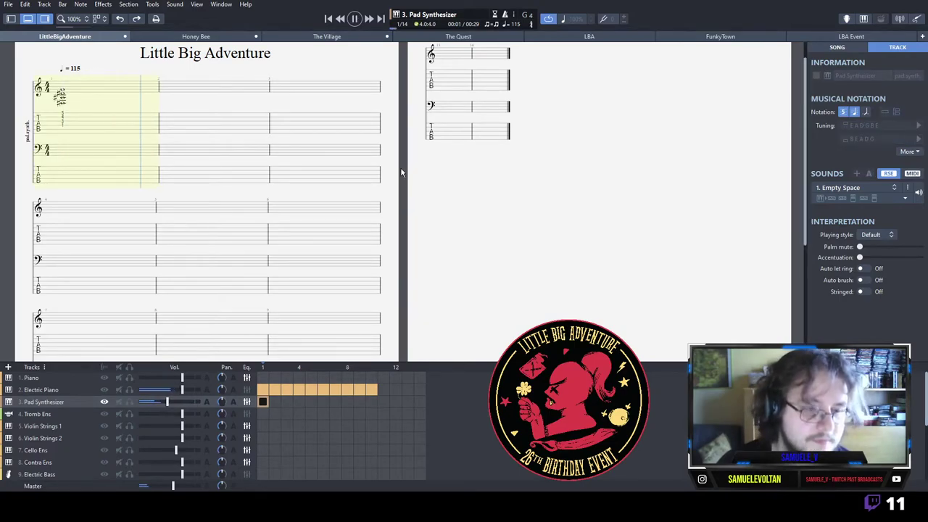
key("space")
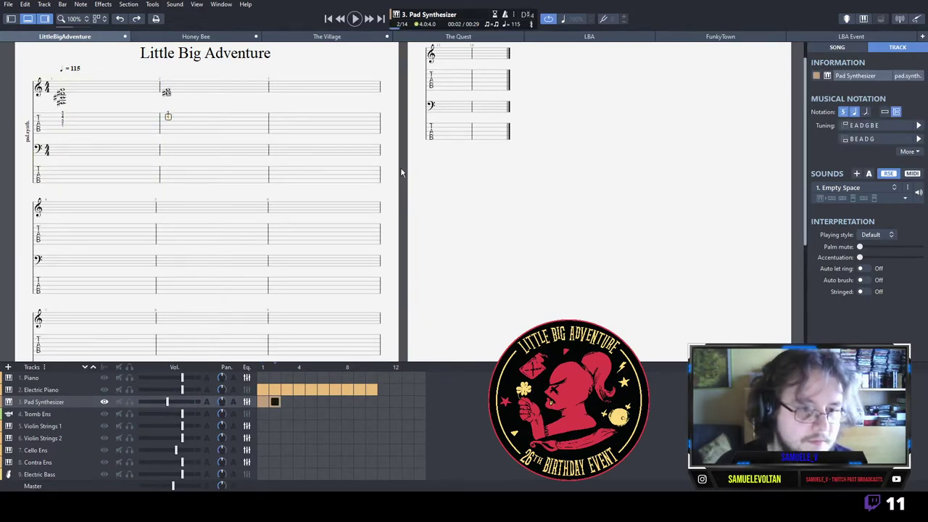
Complete the bar 2 chord with frets 3, 4 and 3 on the upper three strings and 1 on the A string, leaving D empty.
key("Down")
key("3")
key("Down")
key("1")
key("Delete")
key("Down")
key("3")
key("6")
key("1")
key("Up")
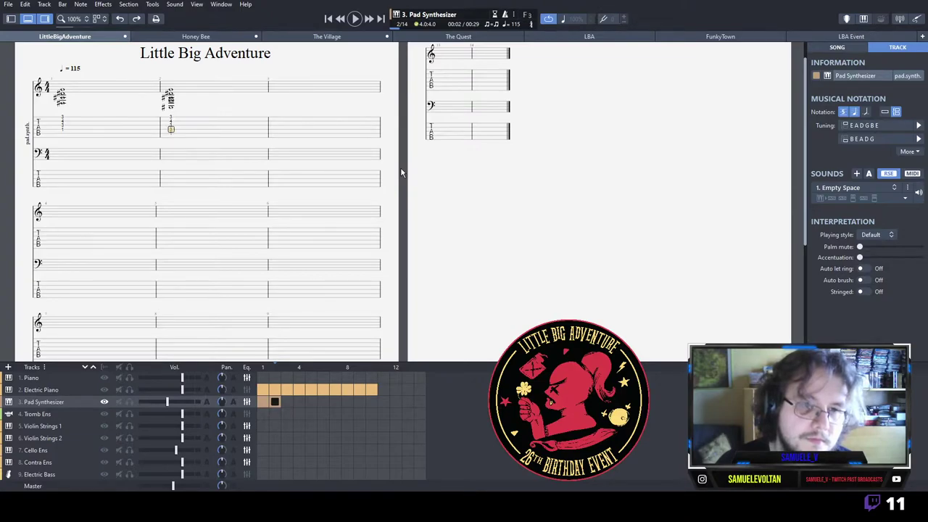
key("Delete")
Play back bars 1 and 2 and lower the Pad Synthesizer's volume slightly.
key("space")
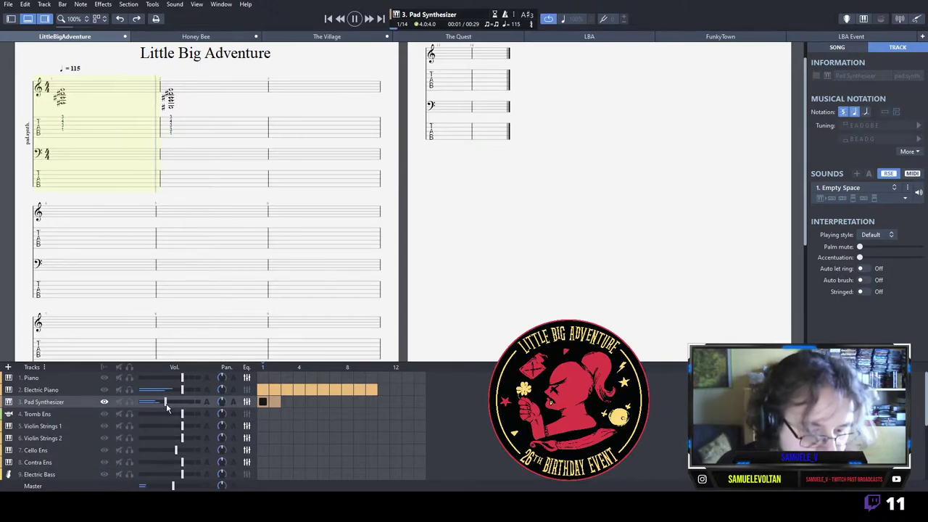
key("space")
left_click(171, 131)
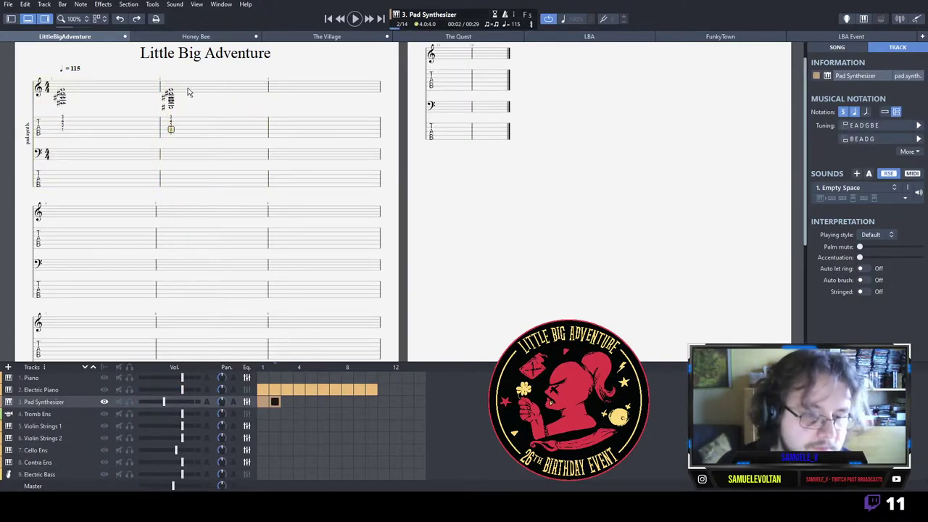
Enter a chord in bar 3 from fret 4 on the low E string up to fret 4 on the B string, and play it.
left_click(279, 137)
key("4")
key("Up")
key("6")
key("Up")
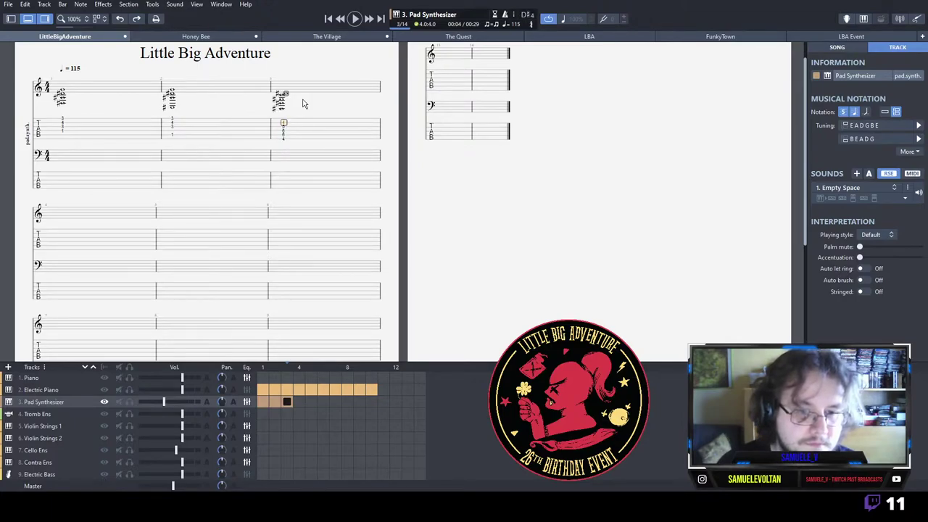
key("space")
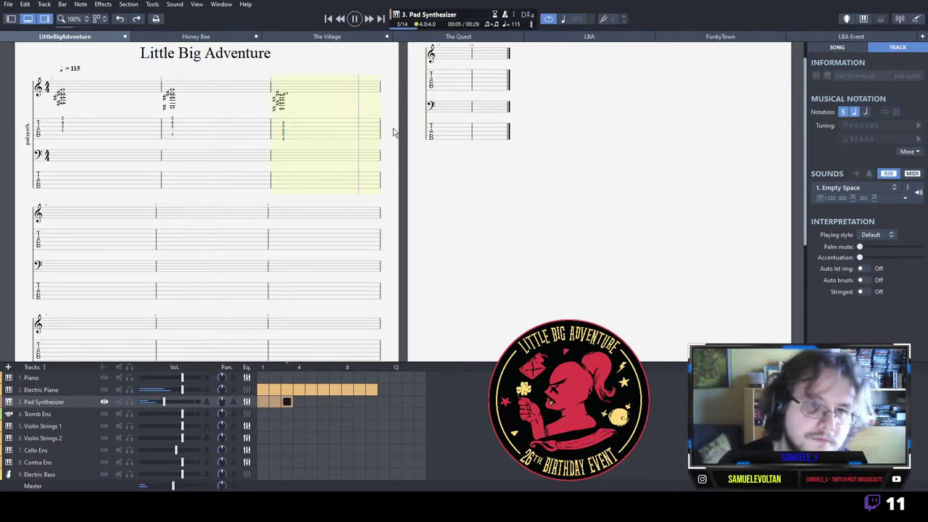
key("space")
Enter two half-note chords in bar 4, tie their shared lower notes together, and play the bar.
key("plus")
key("Right")
key("3")
key("Down")
key("Down")
key("Left")
key("Down")
key("Down")
key("6")
key("Up")
key("8")
key("Up")
key("6")
key("7")
key("7")
key("Right")
key("7")
key("Down")
type("6l")
key("space")
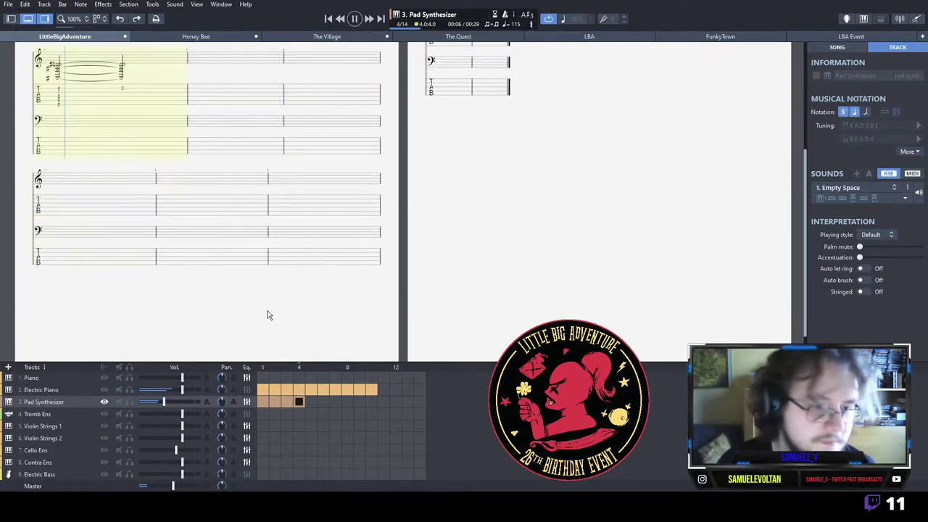
Add the high E string notes to both chords in bar 4, with fret 1 on the second, and replay the bar.
key("space")
left_click(59, 206)
left_click(60, 200)
left_click(60, 200)
key("4")
key("Right")
key("space")
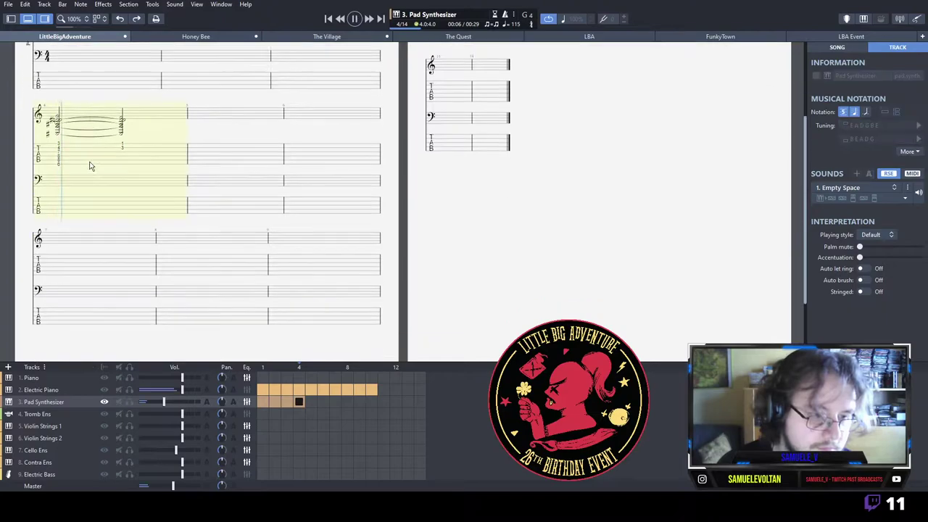
scroll(87, 175, "up", 2)
key("space")
Enter a whole-note chord in bar 5 with frets 3, 4, 3, 1 and 1 from the high E to the A string.
key("3")
key("Down")
key("3")
key("4")
key("Down")
key("3")
key("Down")
key("Down")
key("1")
key("Up")
key("3")
key("1")
key("minus")
Enter a six-string whole-note chord in bar 6 with fret 3 on the high E string.
key("Right")
key("Down")
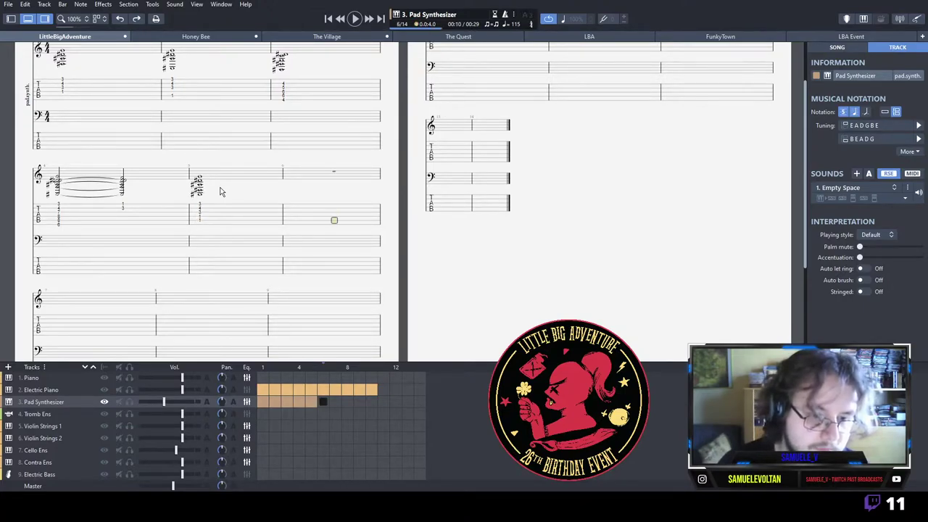
key("Down")
key("2")
key("Up")
key("6")
key("8")
key("8")
key("Up")
key("8")
key("Up")
key("3")
key("Up")
key("Up")
type("3")
Enter a six-string chord in bar 7 with frets 5, 5, 6 and 8 on the G, D, A and low E strings.
key("Right")
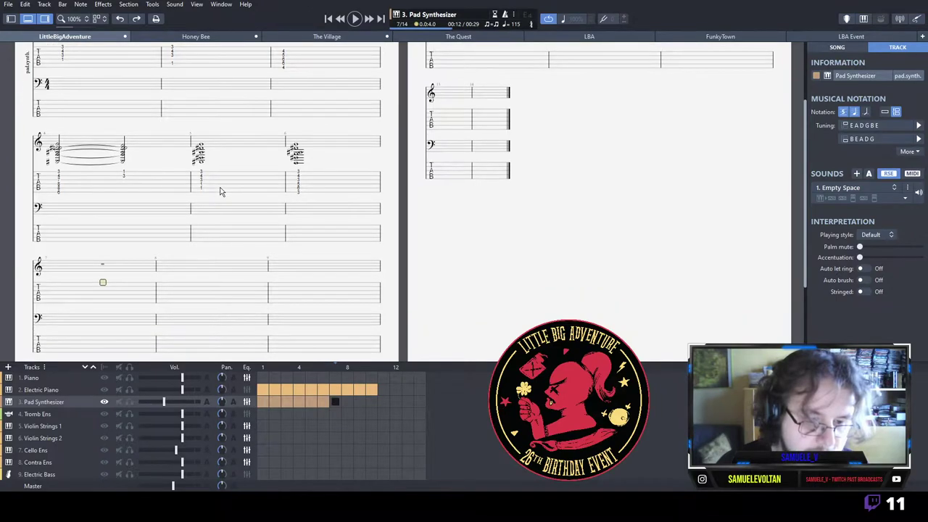
type("1")
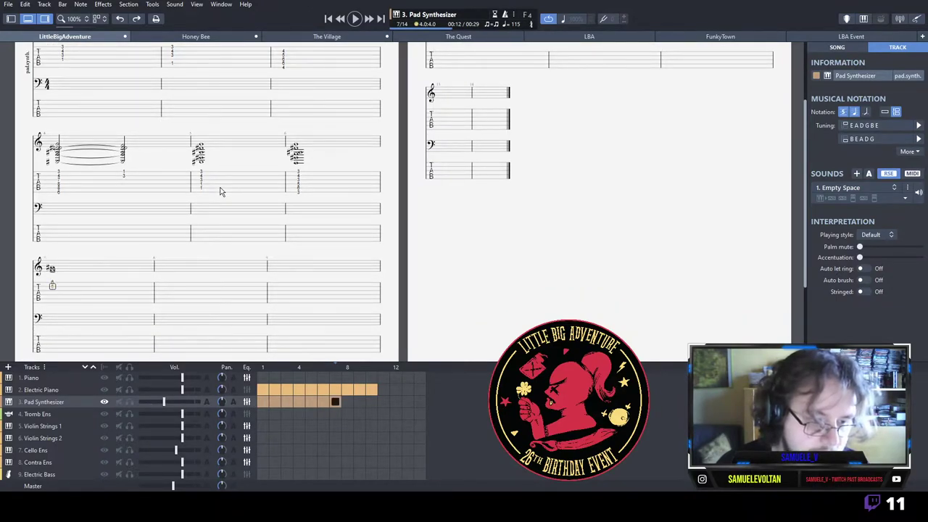
key("Down")
type("5")
key("Down")
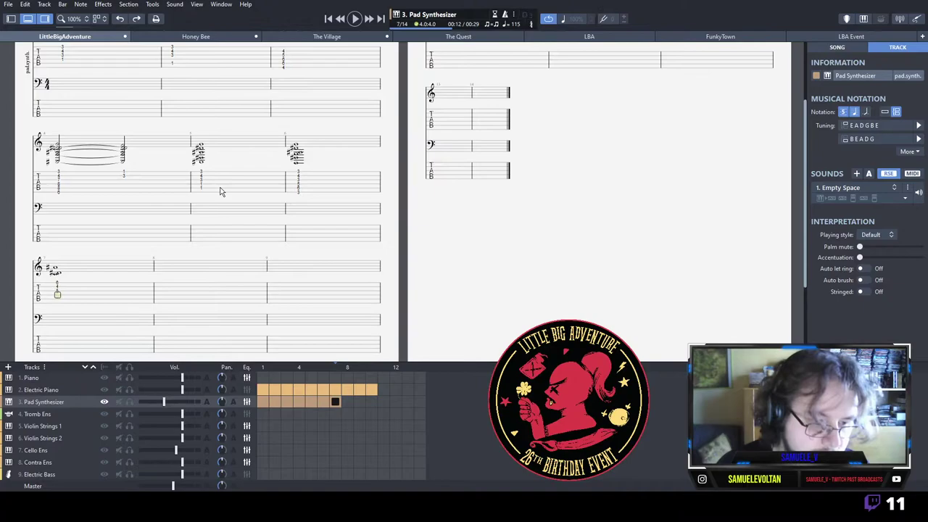
type("5")
key("Down")
type("6")
key("Down")
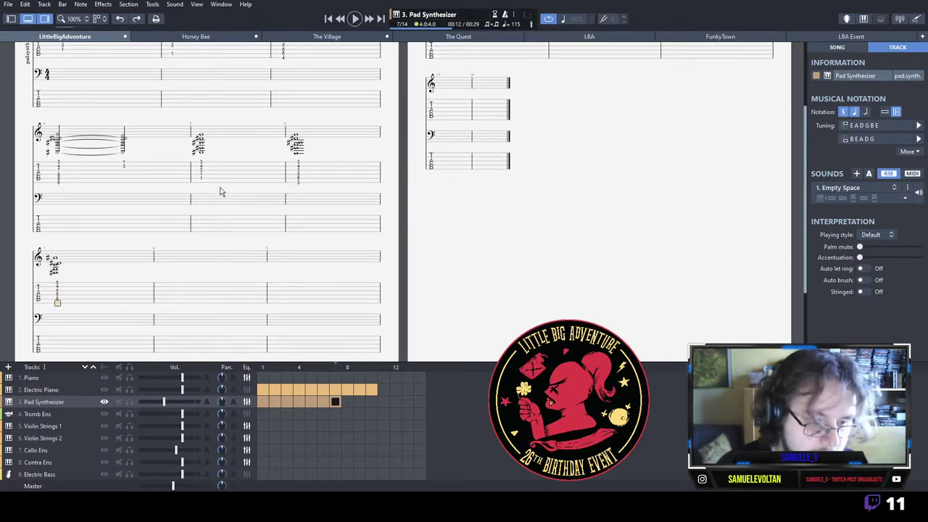
type("98")
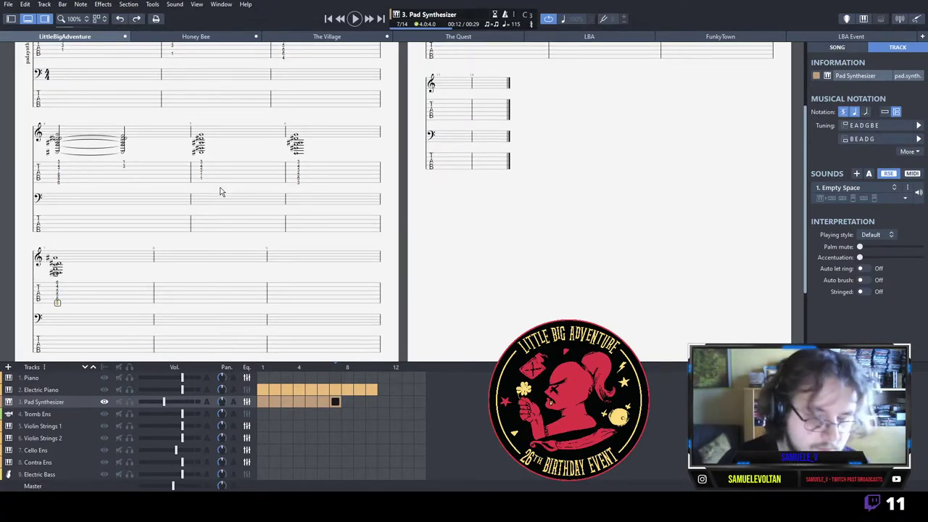
Enter a chord in bar 8 with frets 6, 8, 8, 7 and 6 from the low E to the B string.
key("Right")
type("6")
key("Up")
type("8")
key("Up")
type("8")
key("Up")
type("7")
key("Up")
key("6")
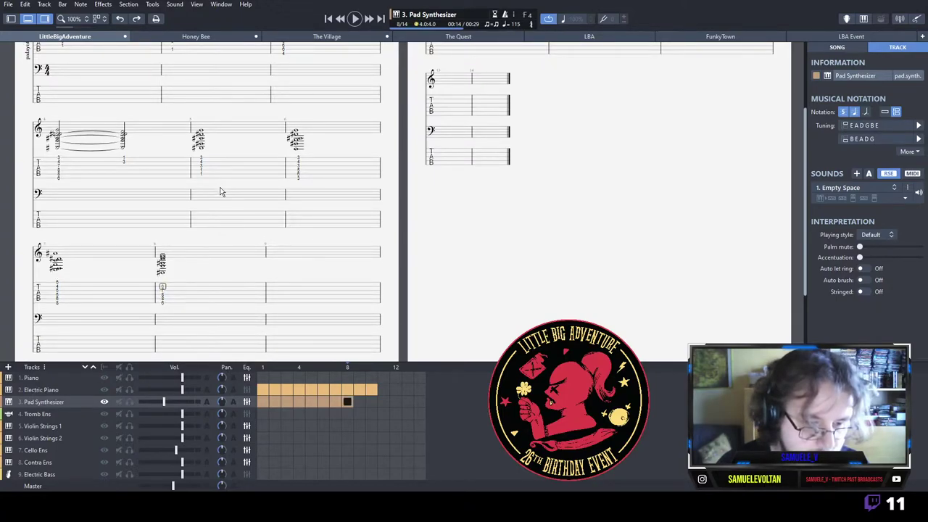
Enter a chord in bar 9 with frets 3, 4, 3, 1 and 1 from high E to A, plus fret 1 on the bass staff's D string.
key("Right")
key("Up")
type("1")
key("Down")
type("4")
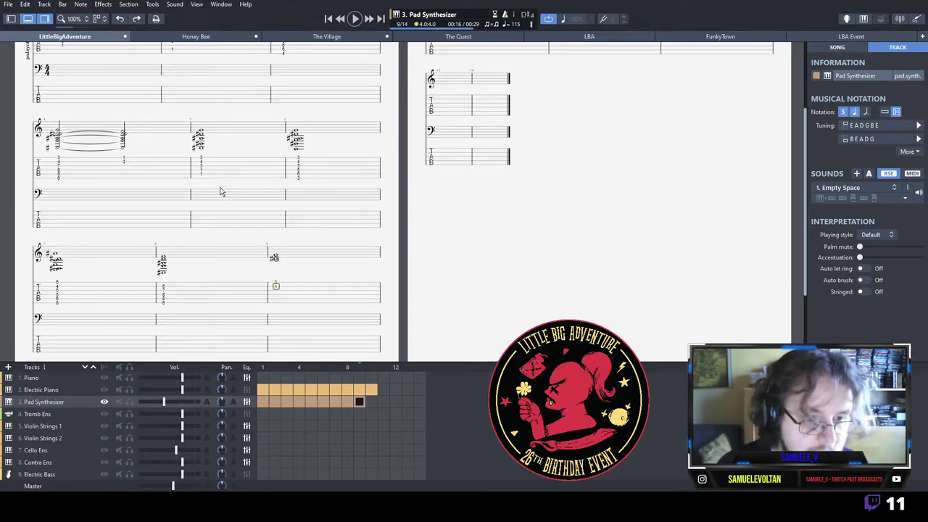
key("Down")
type("3")
key("Down")
type("1")
key("Down")
type("1")
key("Down")
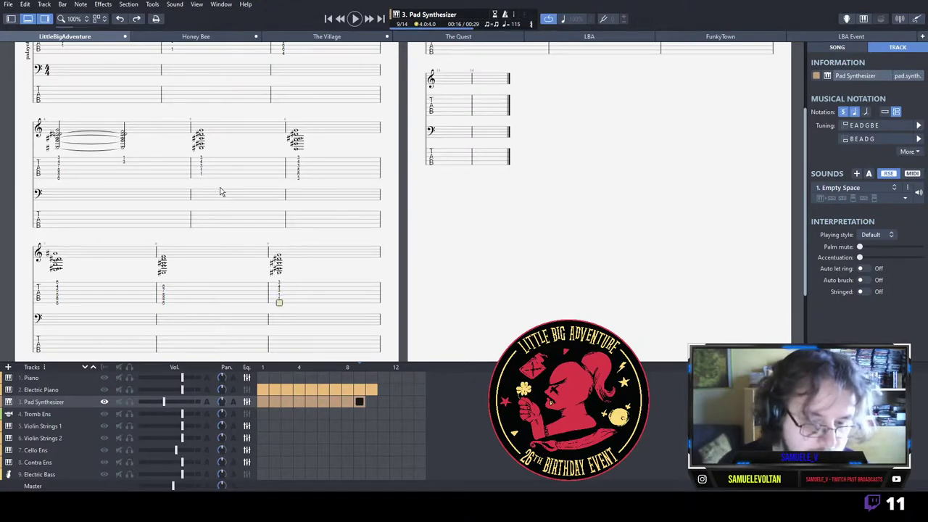
left_click(277, 341)
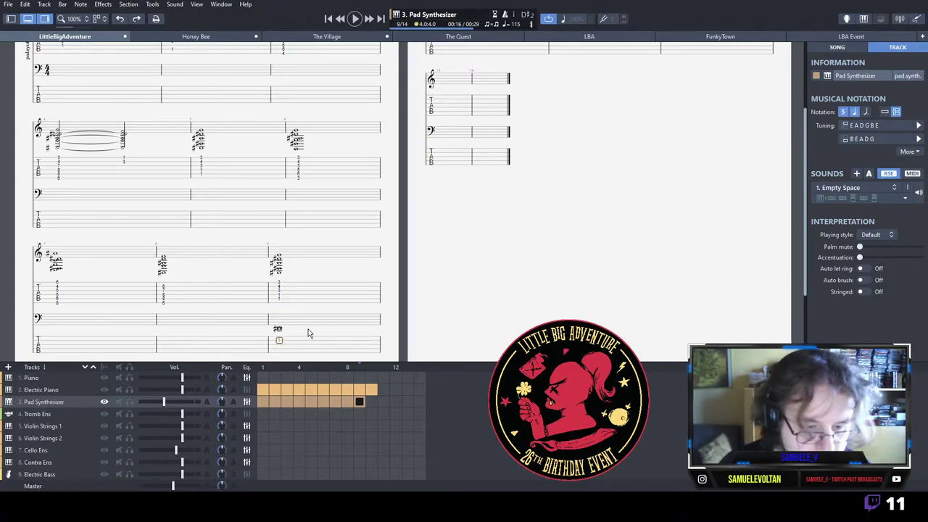
Return to bar 1 and review the Electric Piano track's bass notes in the opening bars.
left_click(262, 402)
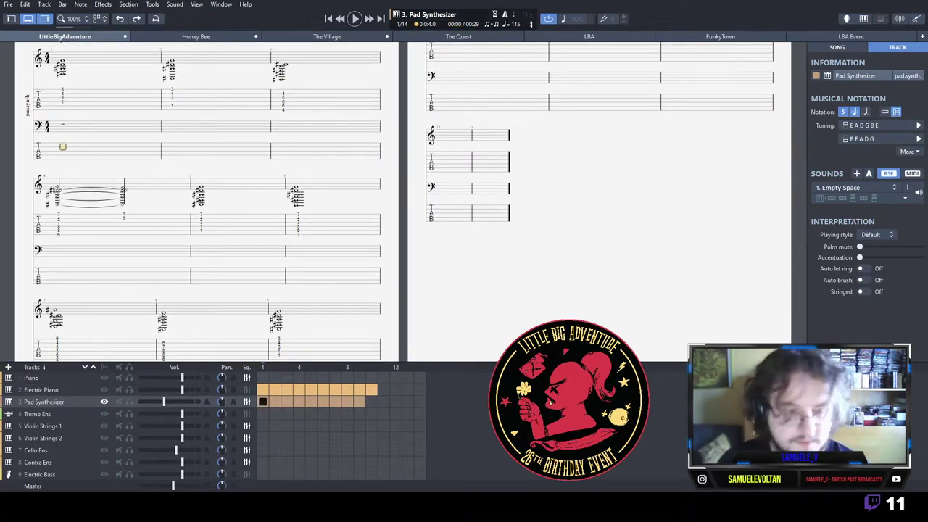
scroll(207, 203, "up", 2)
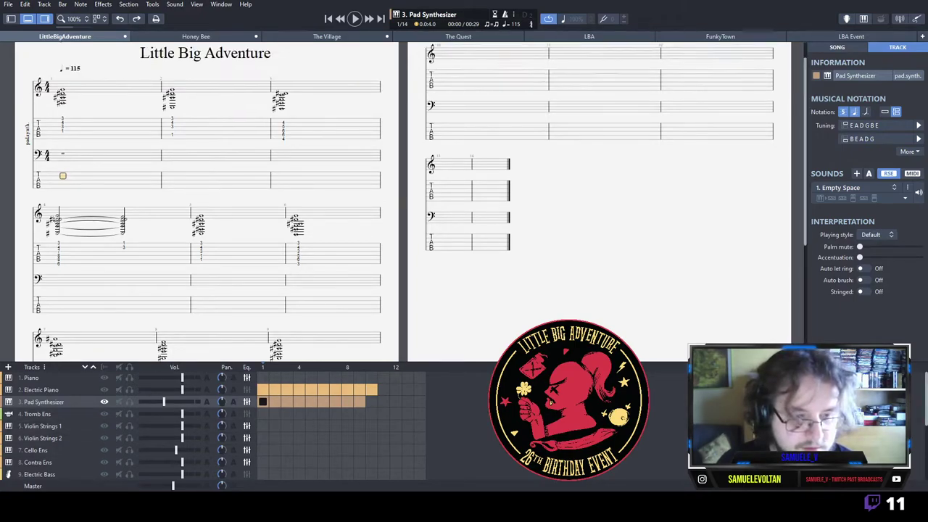
key("Up")
key("Up")
key("Up")
key("Up")
left_click(41, 389)
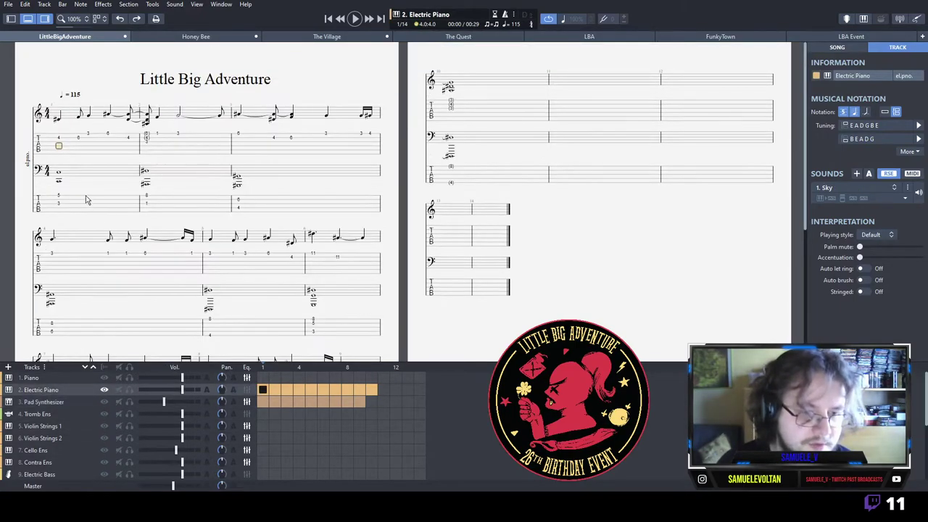
left_click_drag(58, 194, 255, 200)
left_click(218, 209)
left_click(60, 147)
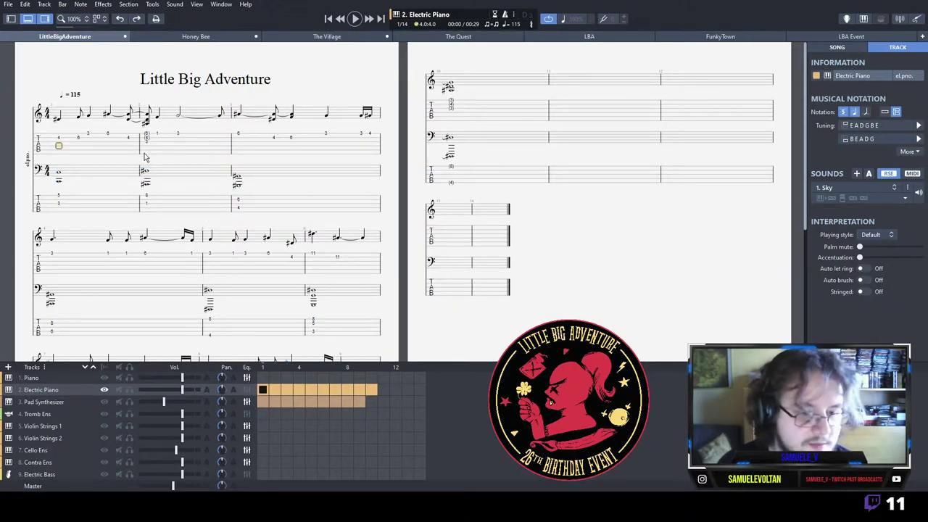
Play the song from bar 1 into bar 10 while fine-tuning the Pad Synthesizer's volume against the Electric Piano.
key("space")
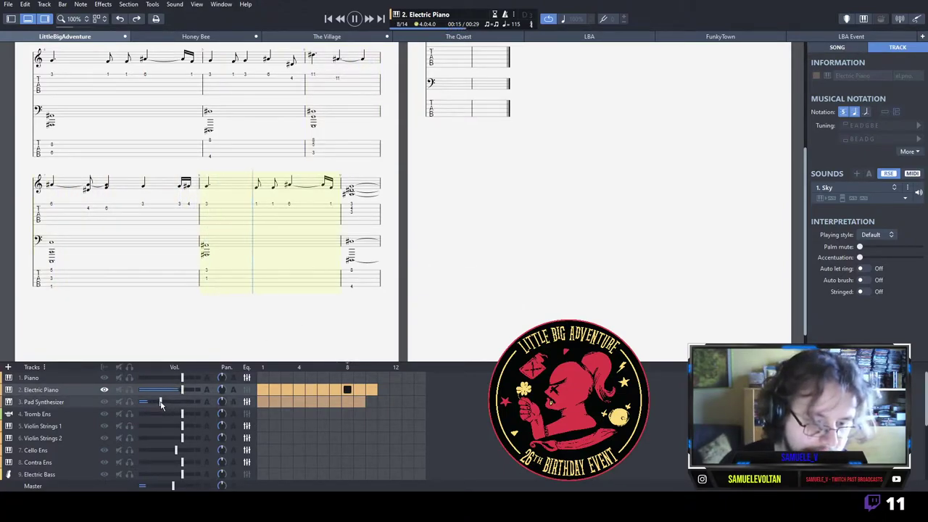
left_click_drag(163, 403, 165, 403)
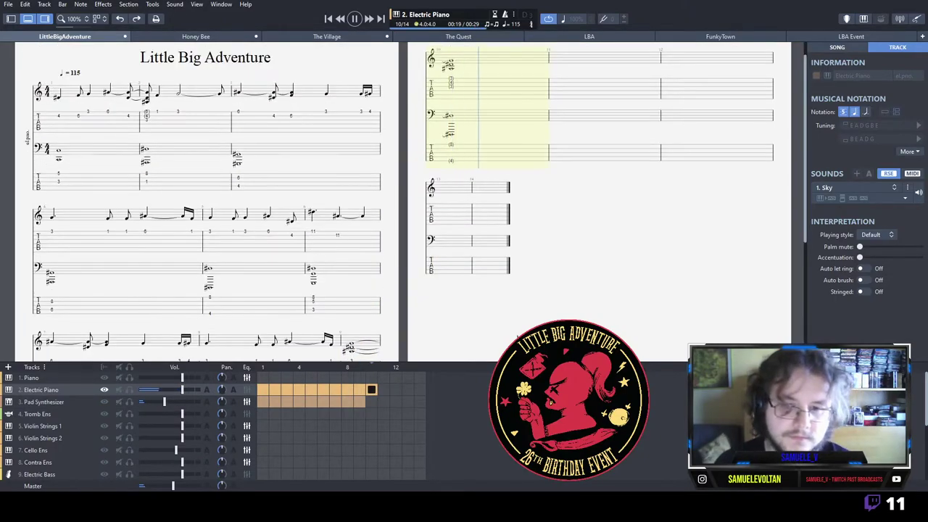
key("space")
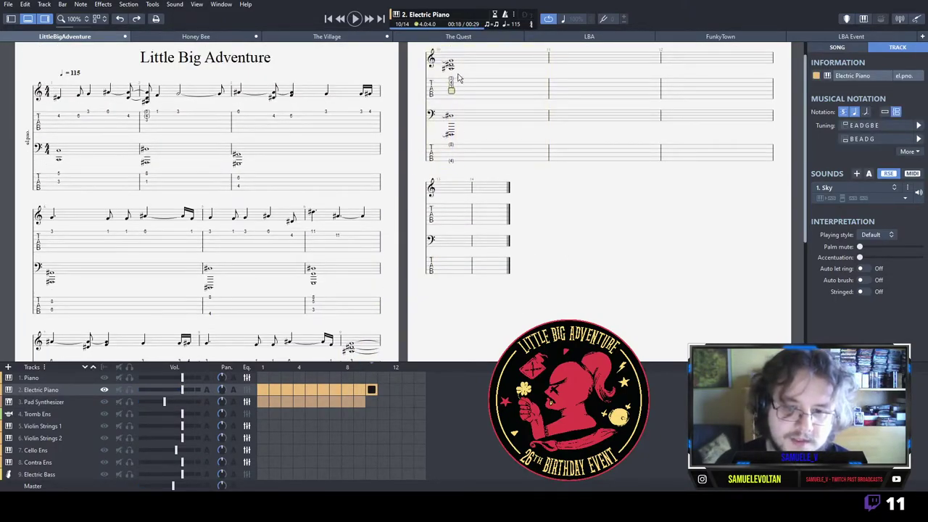
Copy the Pad Synthesizer's bar 9 treble-staff chord into bar 10 and tie it across.
left_click_drag(458, 78, 528, 87)
left_click_drag(448, 155, 605, 155)
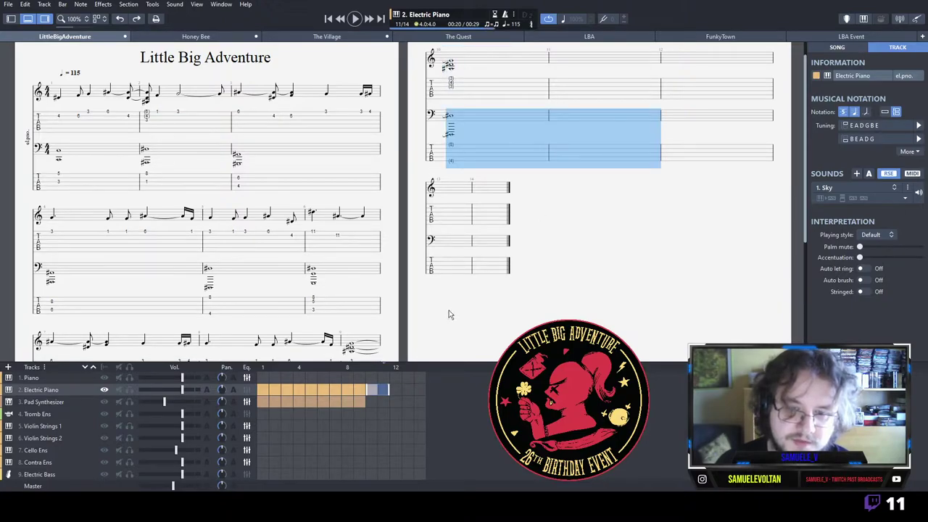
left_click(370, 403)
scroll(321, 307, "down", 1)
scroll(322, 307, "down", 4)
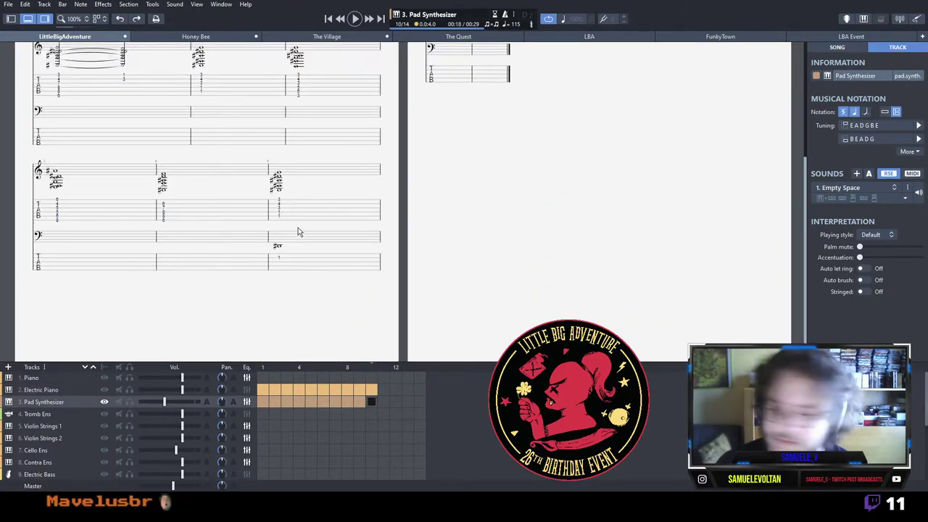
left_click_drag(292, 218, 305, 219)
key("ctrl+c")
scroll(305, 220, "up", 4)
left_click(456, 66)
key("ctrl+v")
left_click(463, 109)
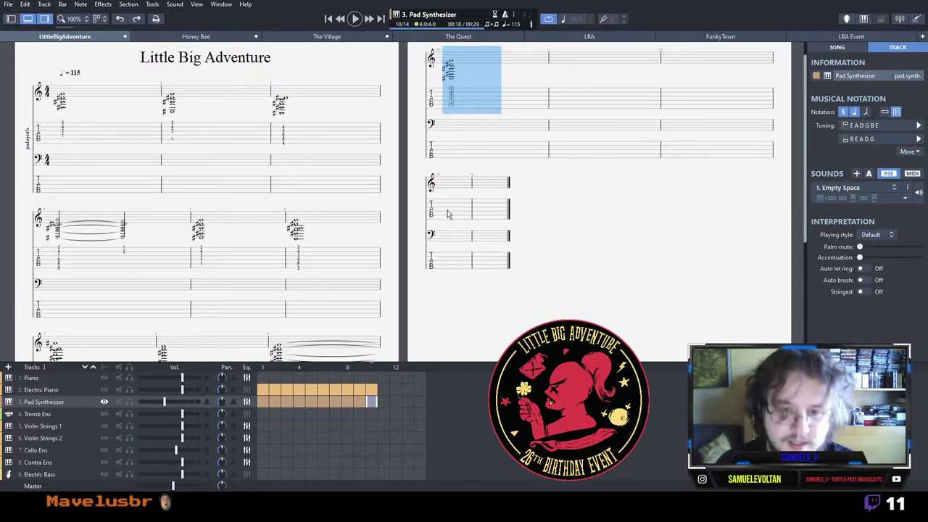
Tie the Pad Synthesizer's fret 1 note on the bass staff's D string from bar 9 into bar 10.
scroll(283, 334, "down", 4)
left_click(280, 316)
scroll(488, 251, "up", 5)
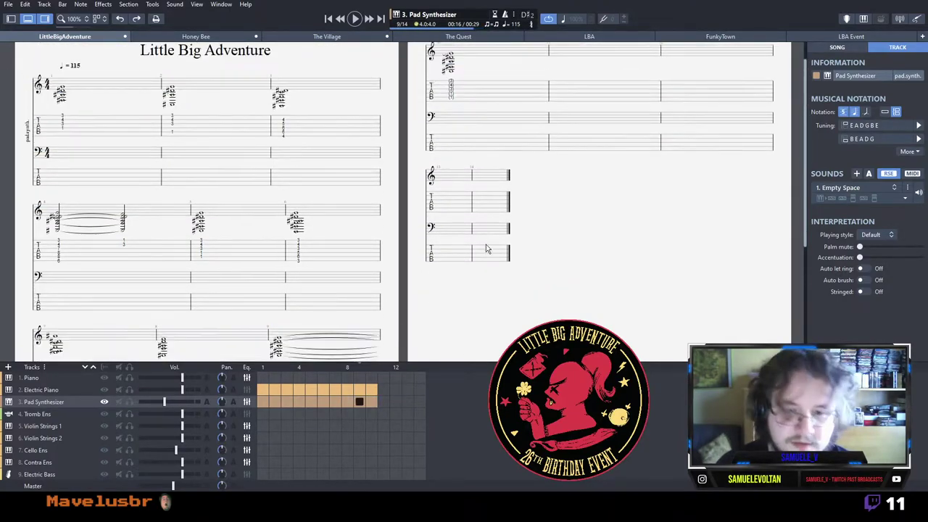
left_click(450, 174)
type("0")
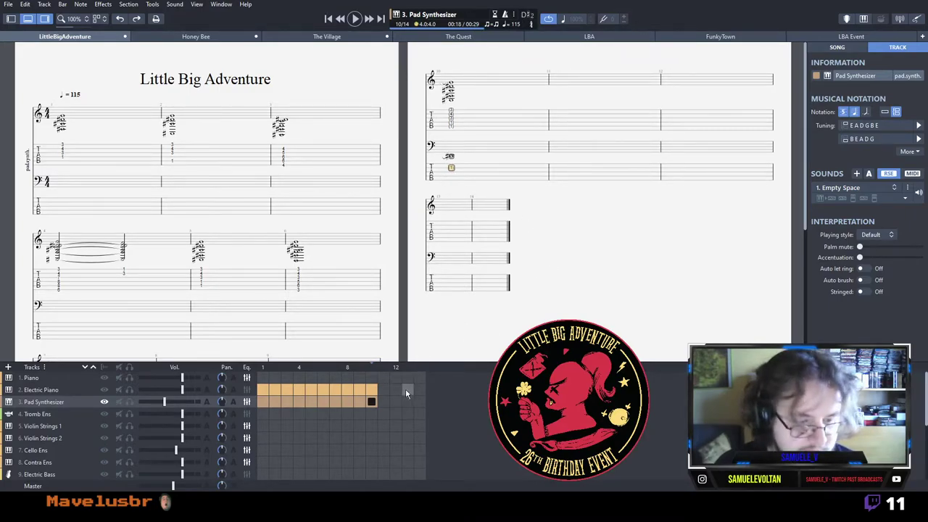
Start the Violin Strings 1 part in bar 11 with an eighth note at fret 4 on the treble staff's B string.
left_click(381, 425)
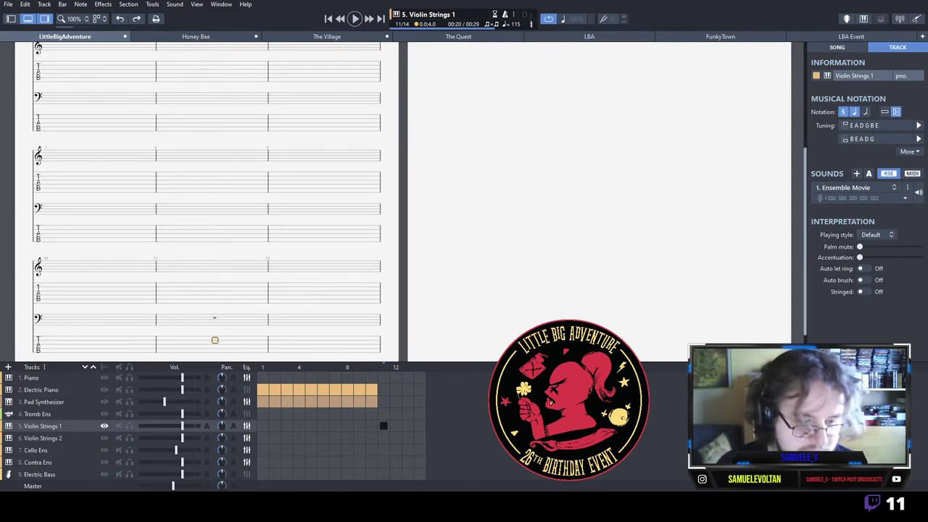
key("Up")
key("Right")
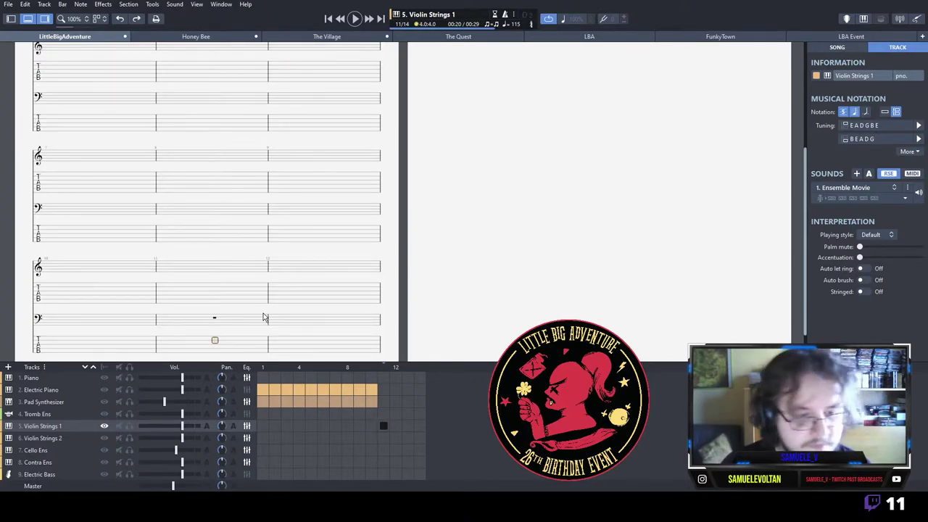
key("4")
key("Delete")
key("Up")
key("3")
key("Delete")
key("4")
key("plus")
key("plus")
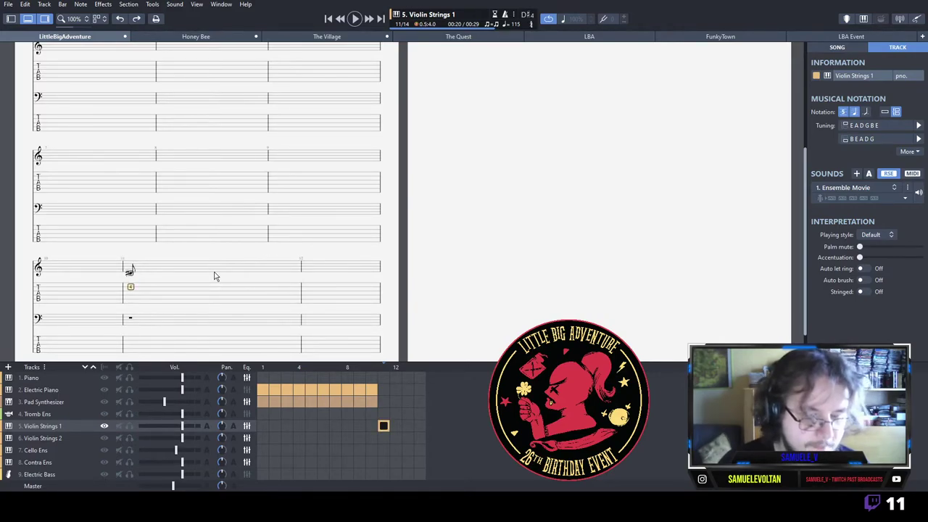
Dot bar 11's opening note and add sixteenth notes at frets 6, 3, 6, 6 and 8, alternating B and high E strings, separated by sixteenth rests.
key("Right")
key("6")
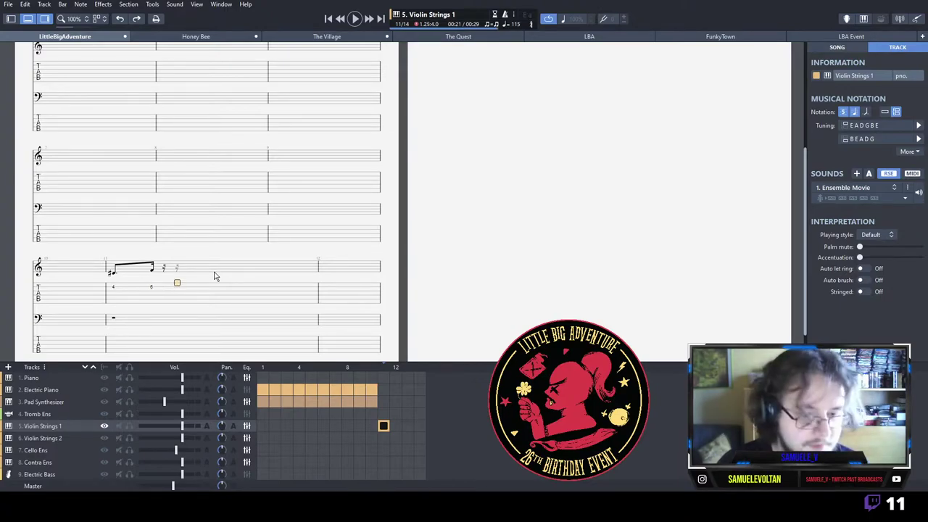
key("3")
key("Right")
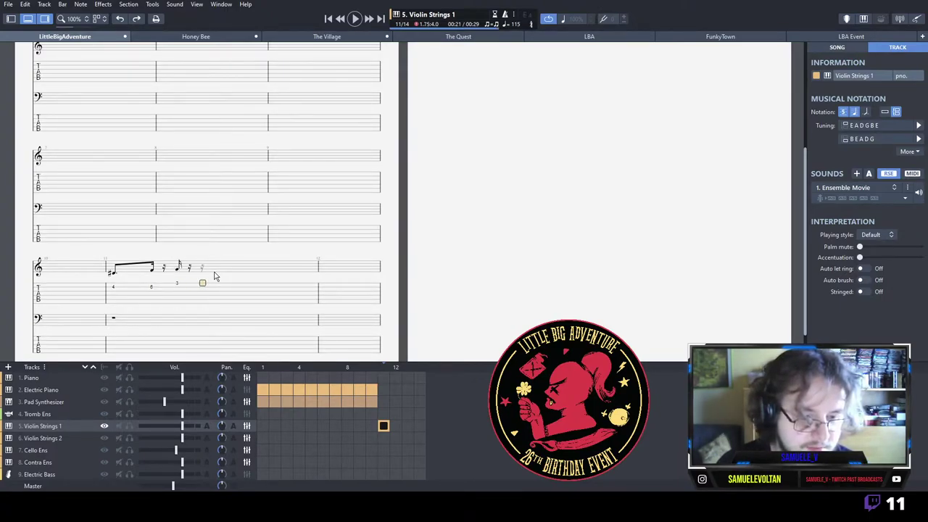
key("KP_Add")
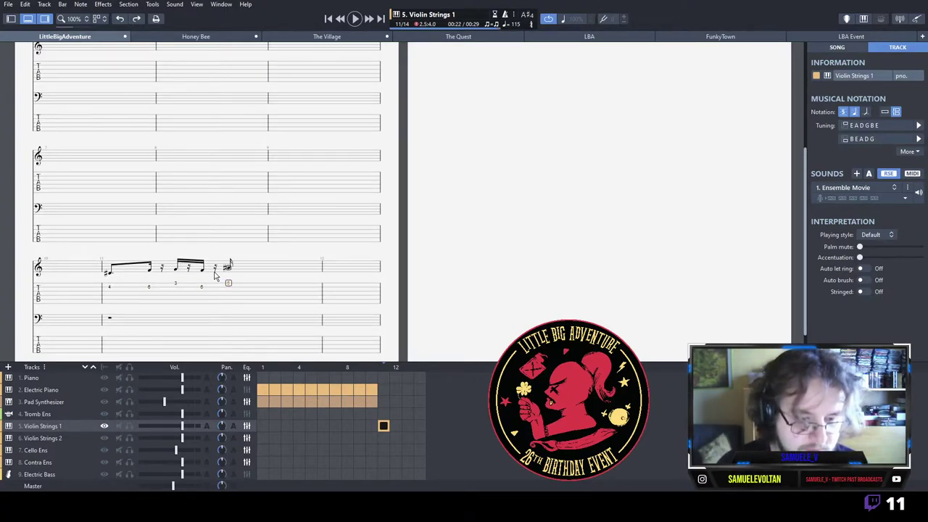
key("r")
key("3")
Play back bar 11 and remove the sixteenth rest between its second and third notes.
left_click(115, 296)
key("space")
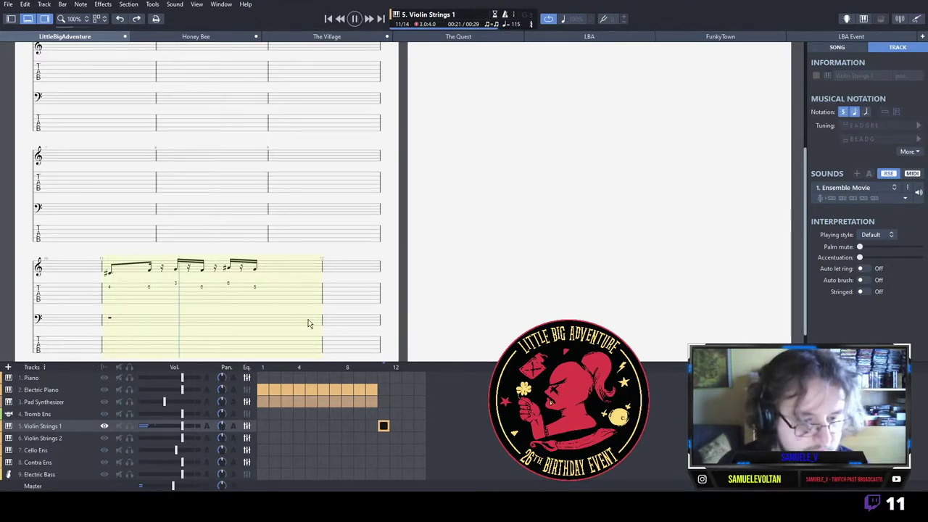
key("space")
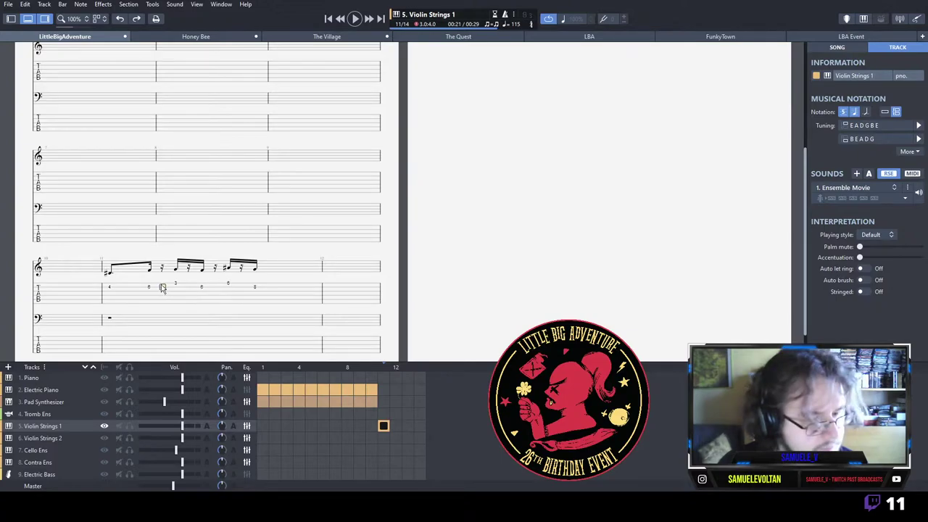
key("ctrl+Delete")
key("space")
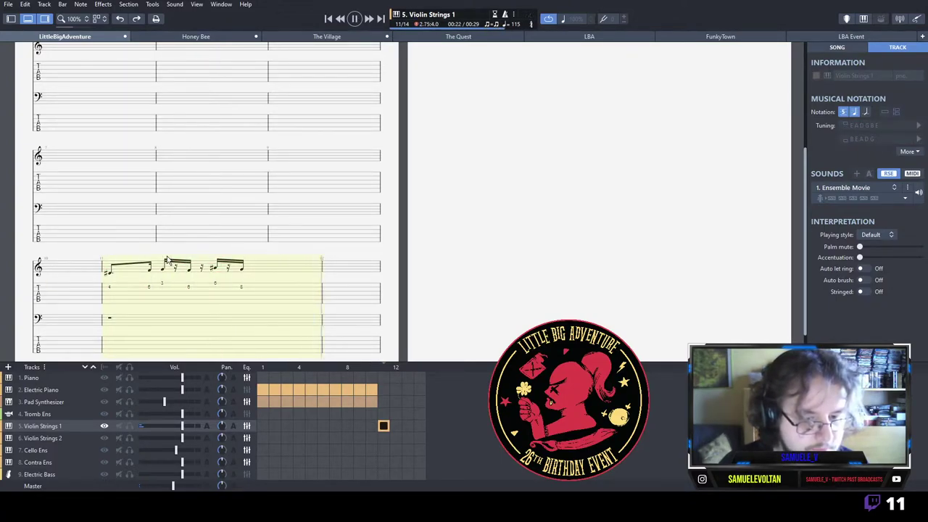
key("space")
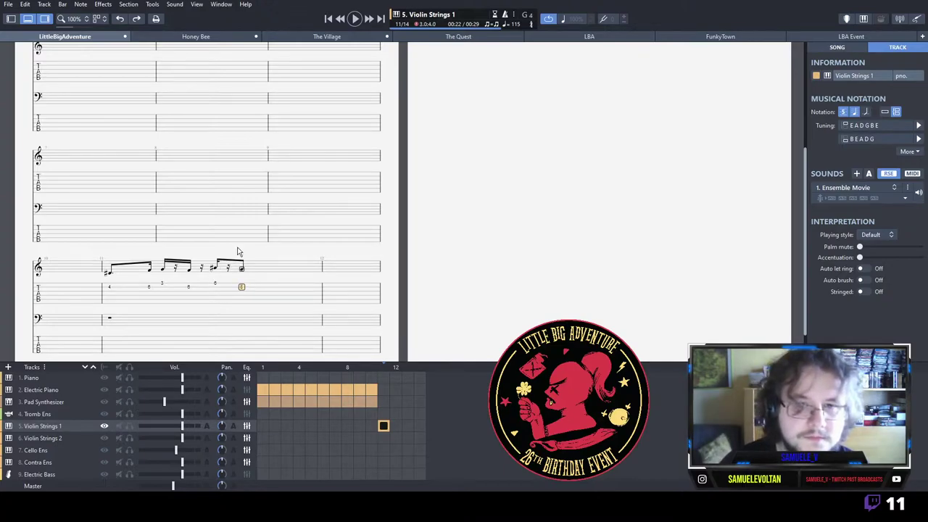
Complete bar 11 with a quarter note at fret 8 and an eighth rest, and copy the bar into bar 12.
key("Right")
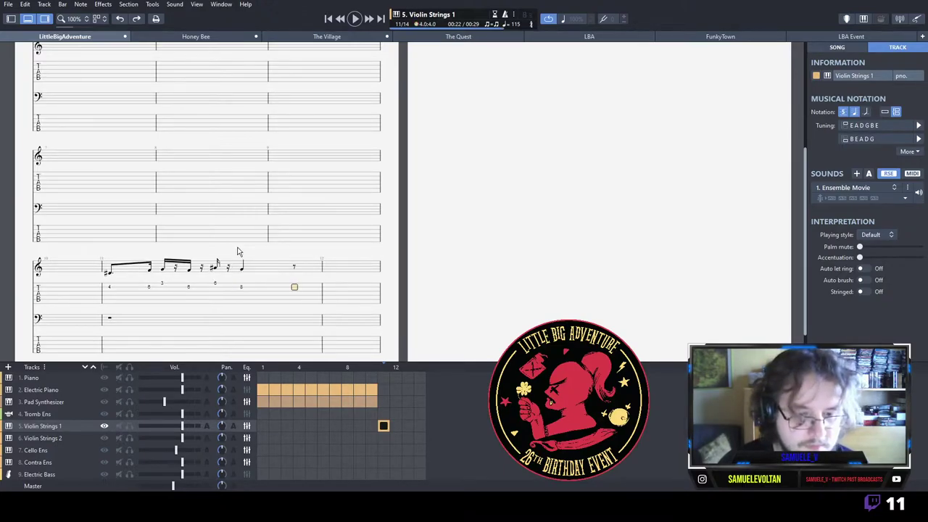
left_click_drag(111, 282, 310, 286)
key("ctrl+c")
left_click(334, 283)
key("ctrl+v")
key("space")
key("space")
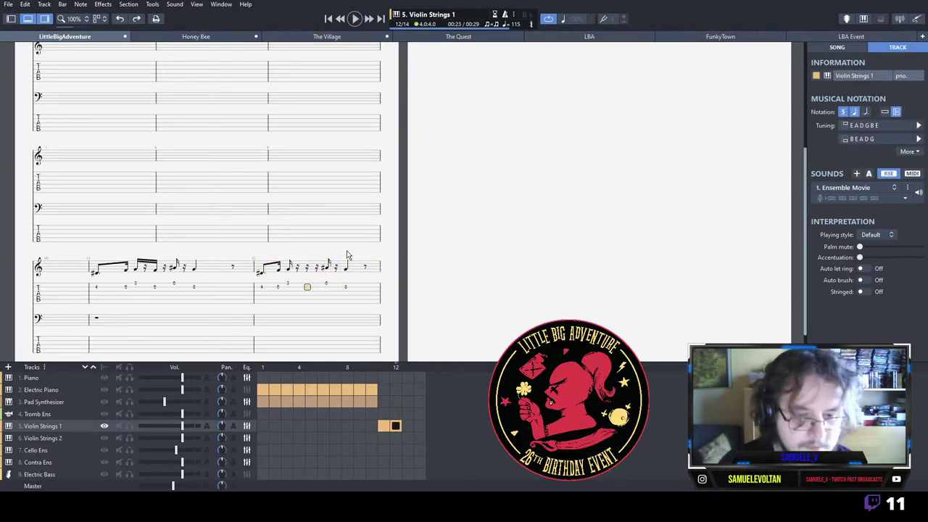
In bar 12, delay the fourth note with an extra sixteenth rest and delete everything that follows it.
key("6")
key("Right")
key("Up")
key("Delete")
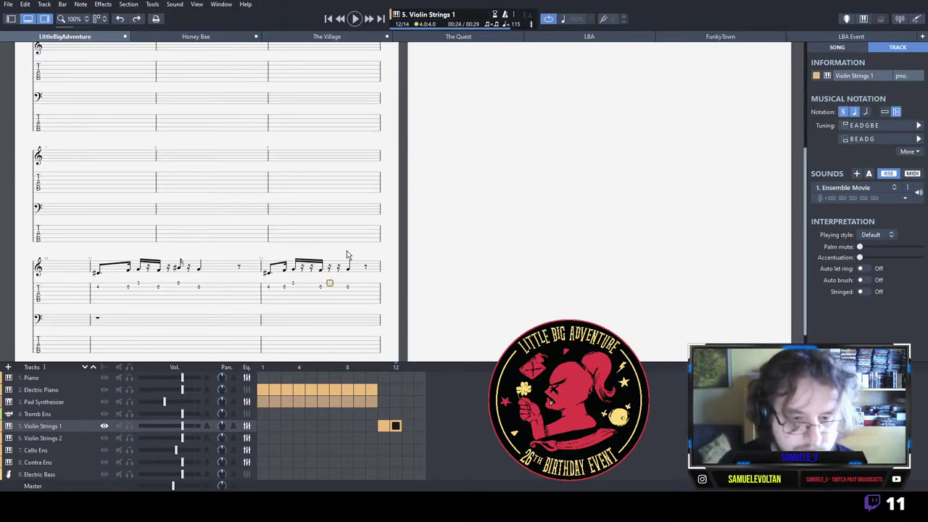
left_click_drag(326, 290, 370, 287)
key("Delete")
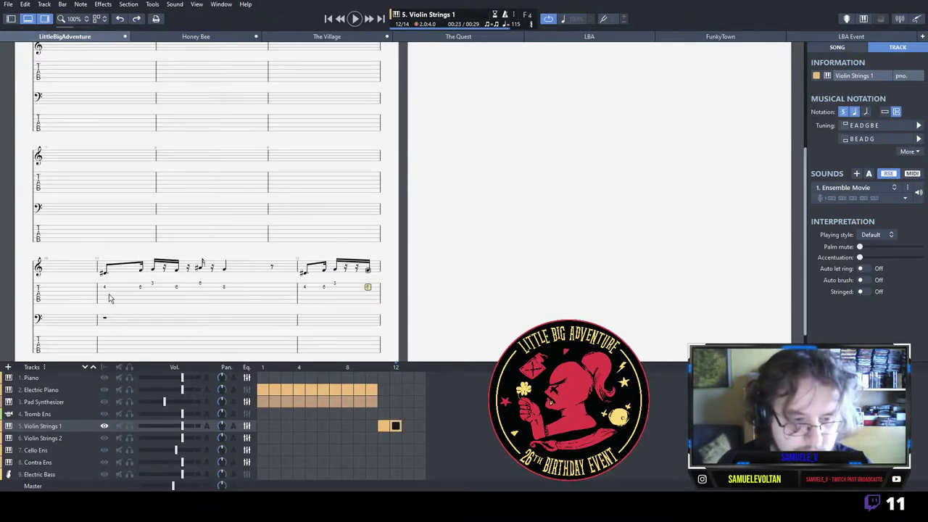
Play back bar 11, shorten its final fret 8 note to a sixteenth and fill the remainder with rests.
key("space")
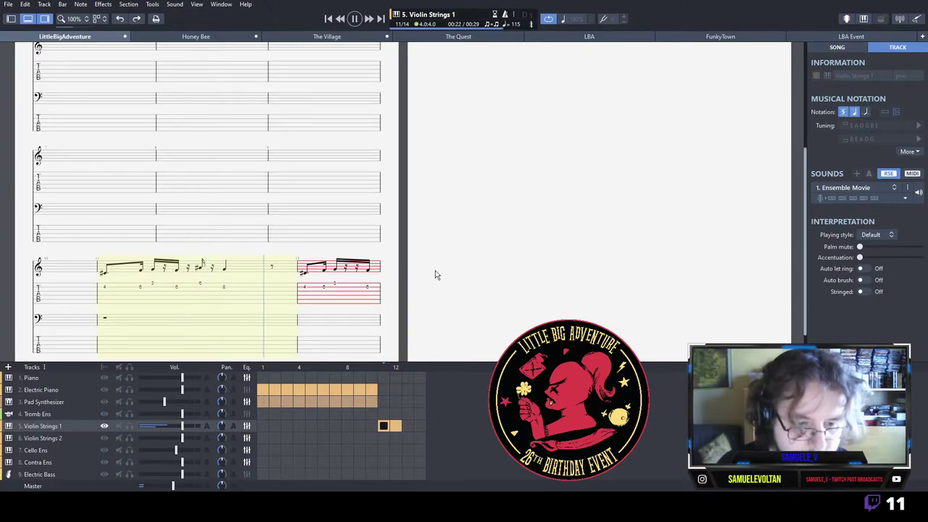
key("space")
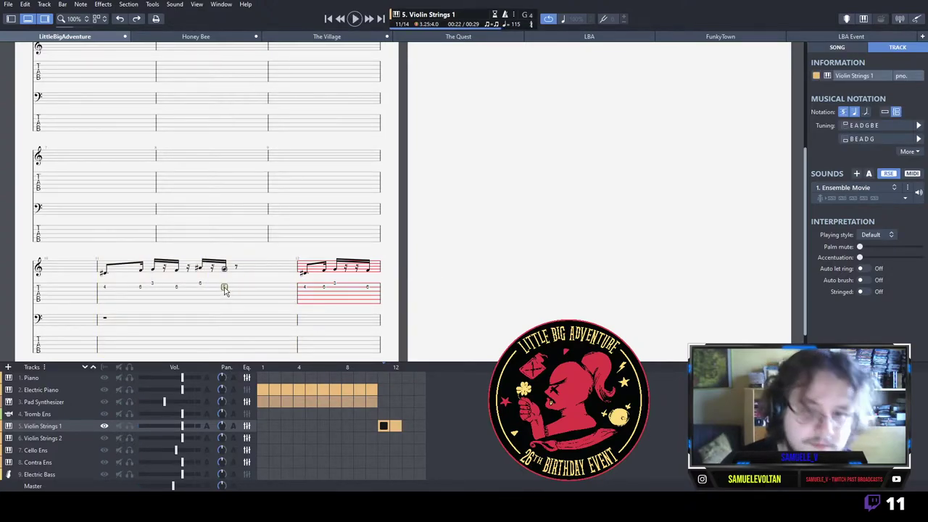
type("8")
key("Right")
key(".")
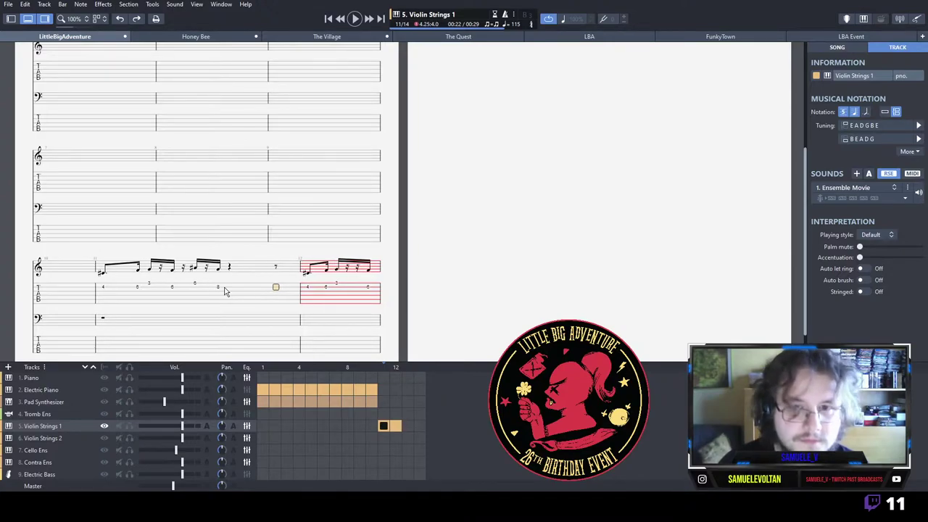
Play on into bar 12 and replace its last note with fret 1 on the high E string, preceded by an eighth rest.
key("space")
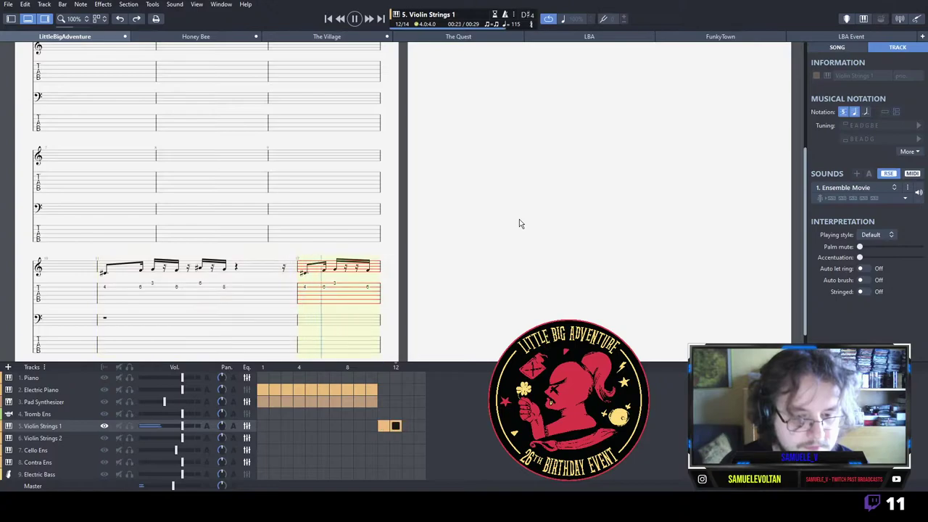
key("space")
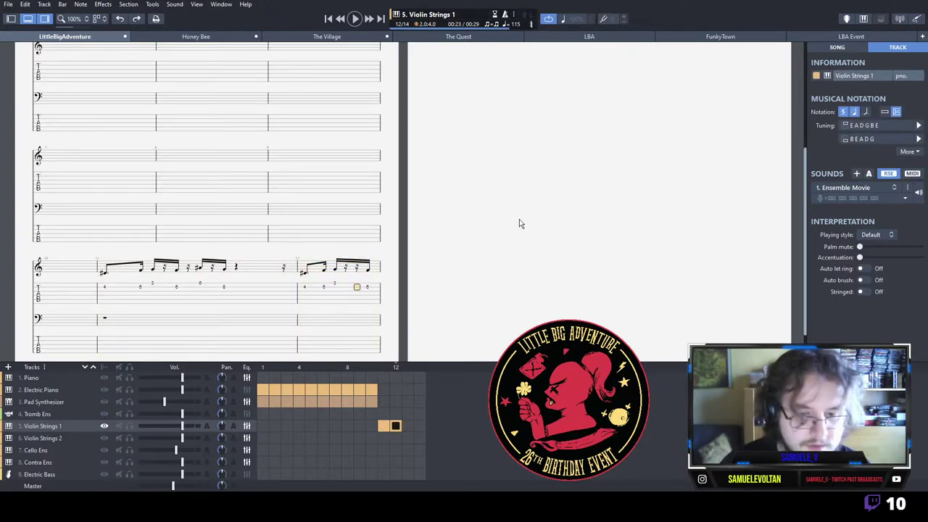
key("Right")
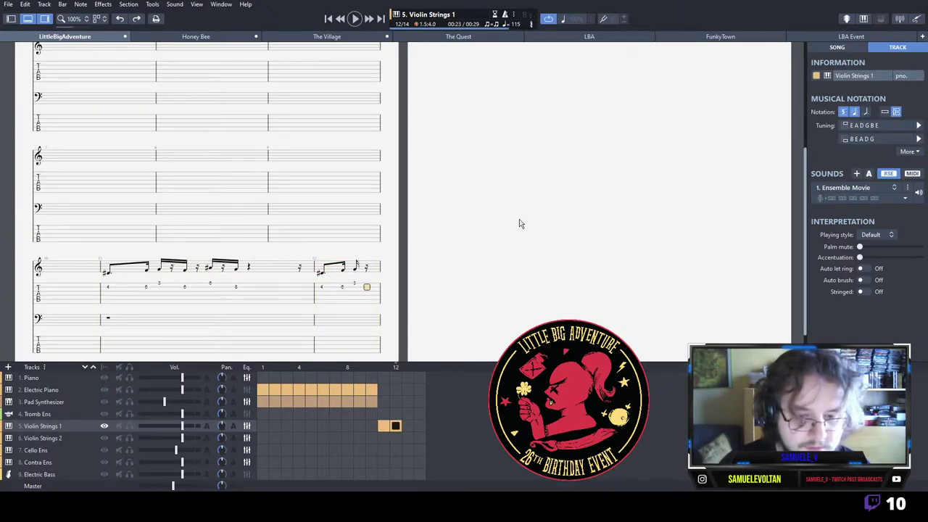
key("Right")
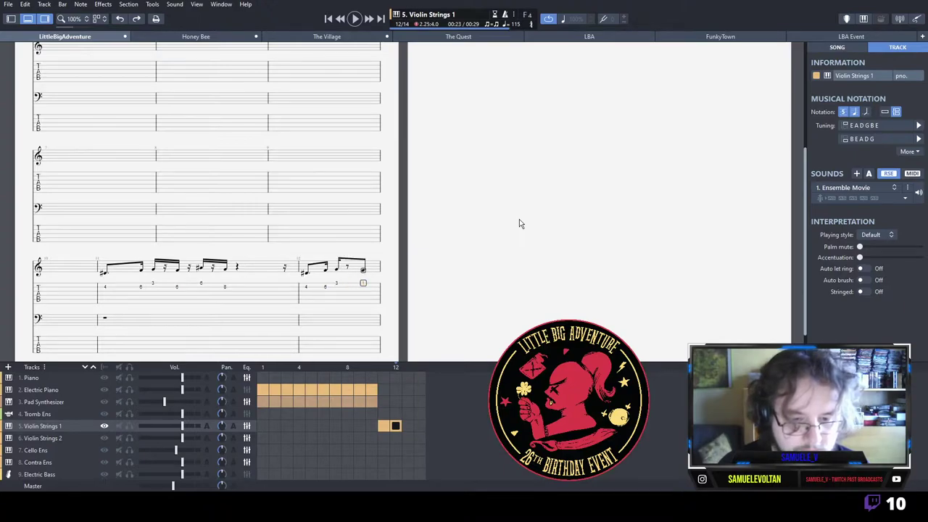
key("plus")
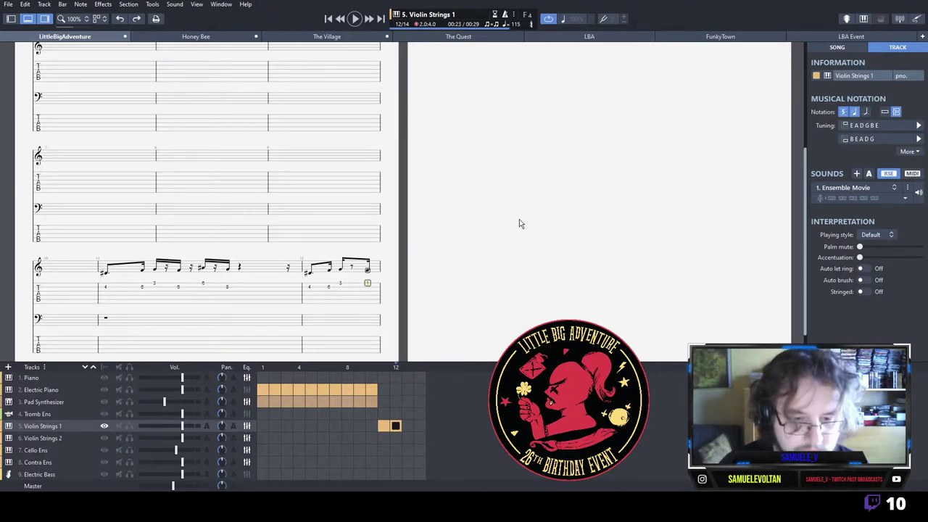
Adjust the gap before bar 12's final note to an eighth rest plus a sixteenth rest, checking the timing by playback.
left_click(307, 300)
key("space")
key("space")
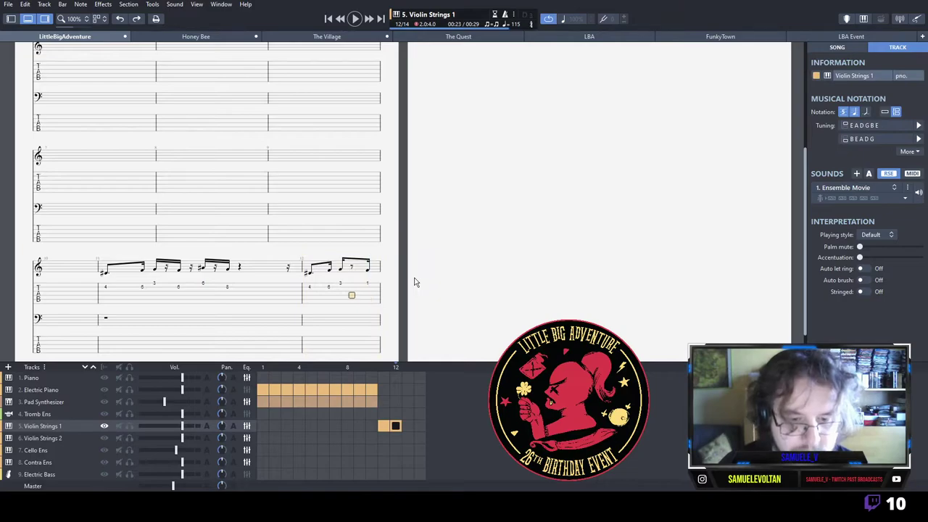
key("Up")
key("minus")
key("space")
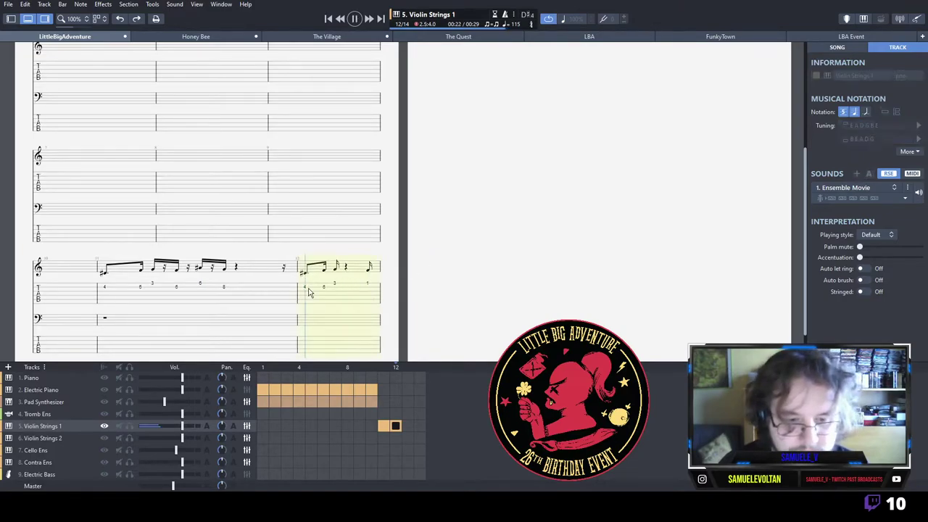
key("space")
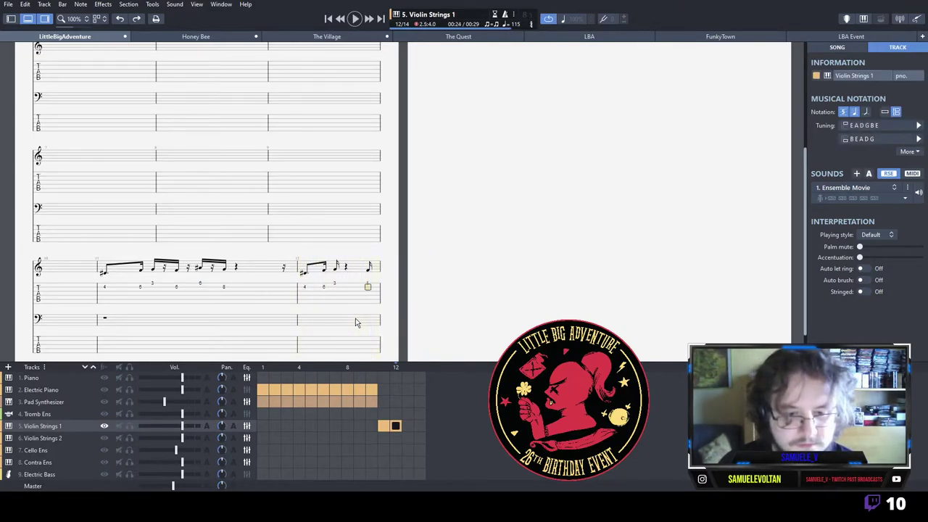
key("Delete")
key("1")
left_click(301, 298)
key("space")
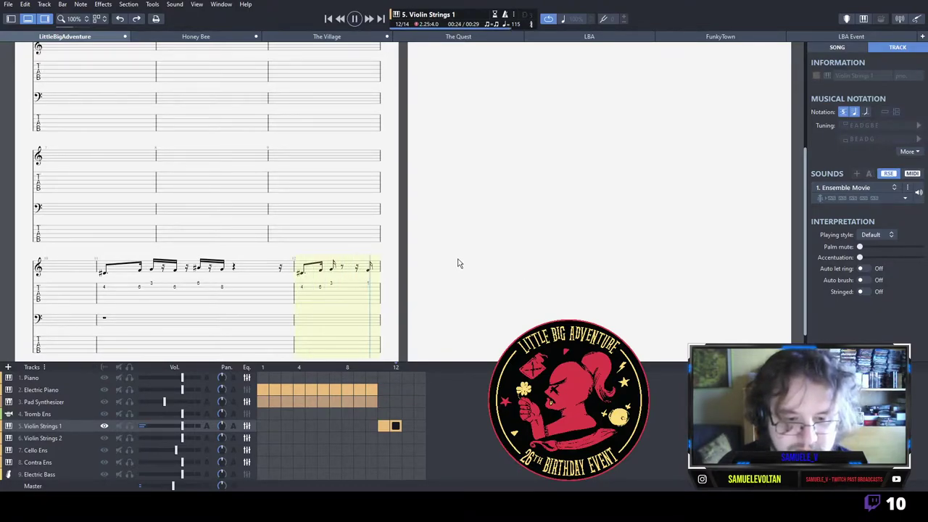
key("space")
Fill the end of bar 12 with a quarter rest and a dotted eighth rest.
key("Right")
key("Up")
key("minus")
key("minus")
key("Right")
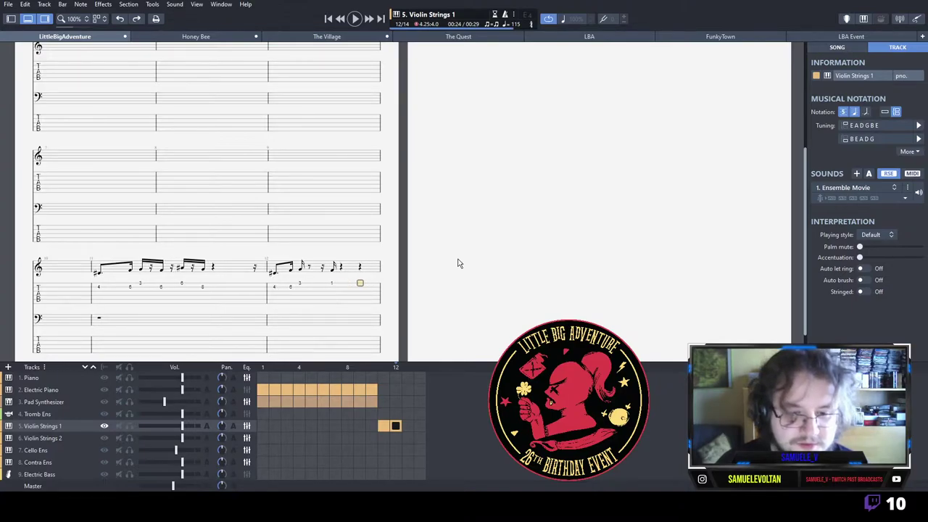
key("plus")
key("period")
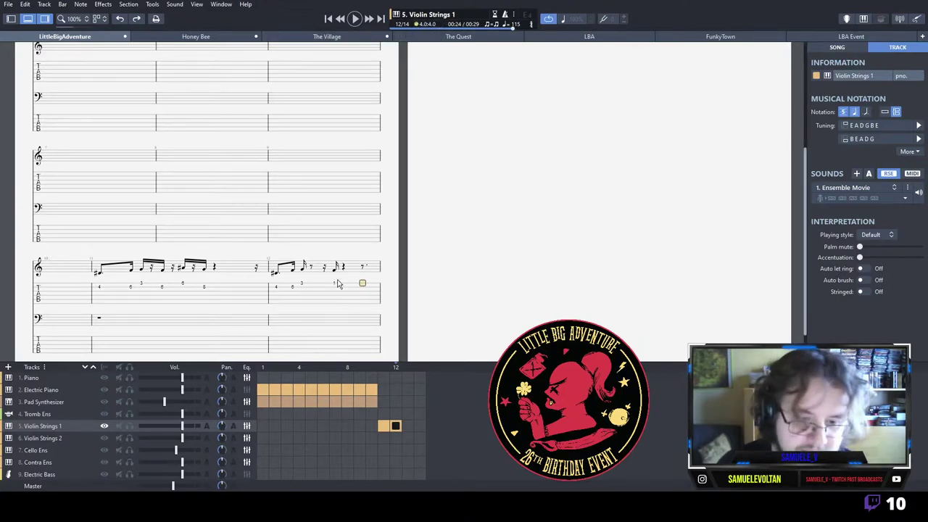
Enter a D# octave at the start of bar 11 on Contra Ens, using fret 1 on the D string and fret 4 on the low B string.
left_click(103, 295)
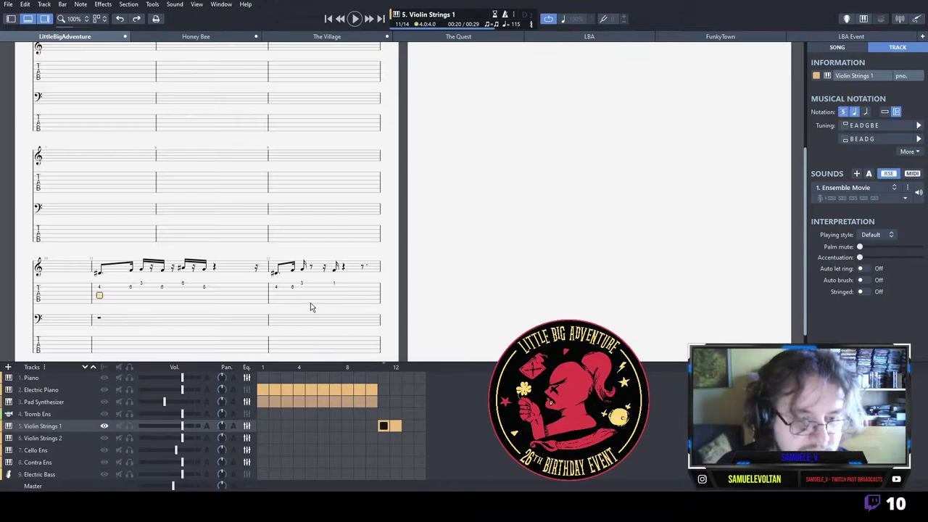
left_click(384, 439)
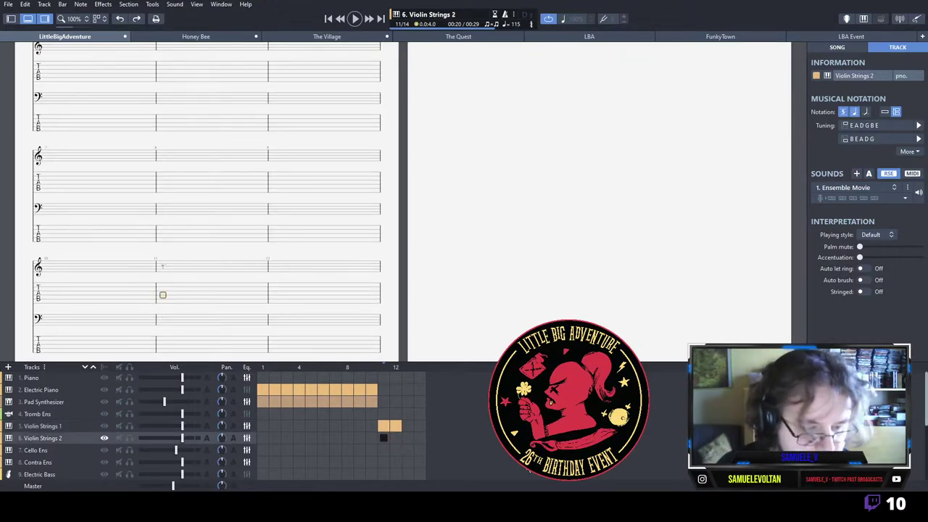
left_click(385, 449)
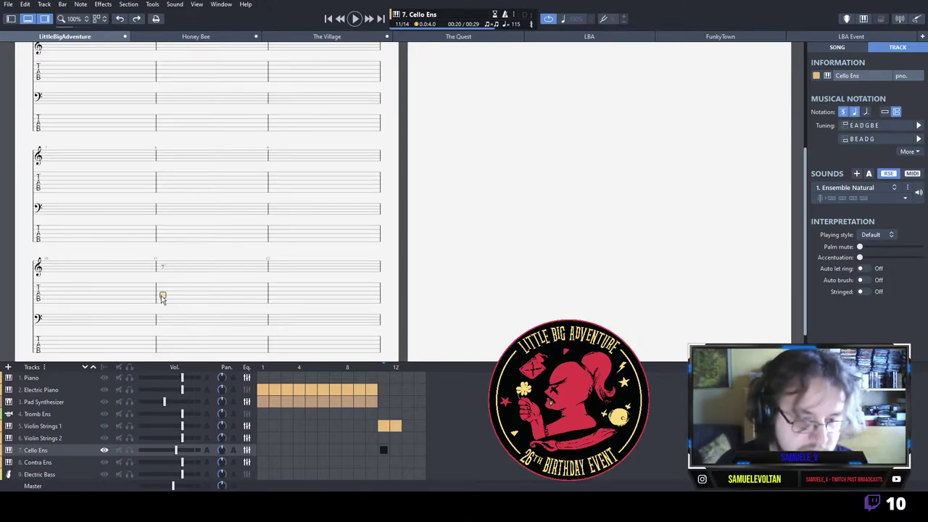
left_click(384, 462)
left_click(173, 346)
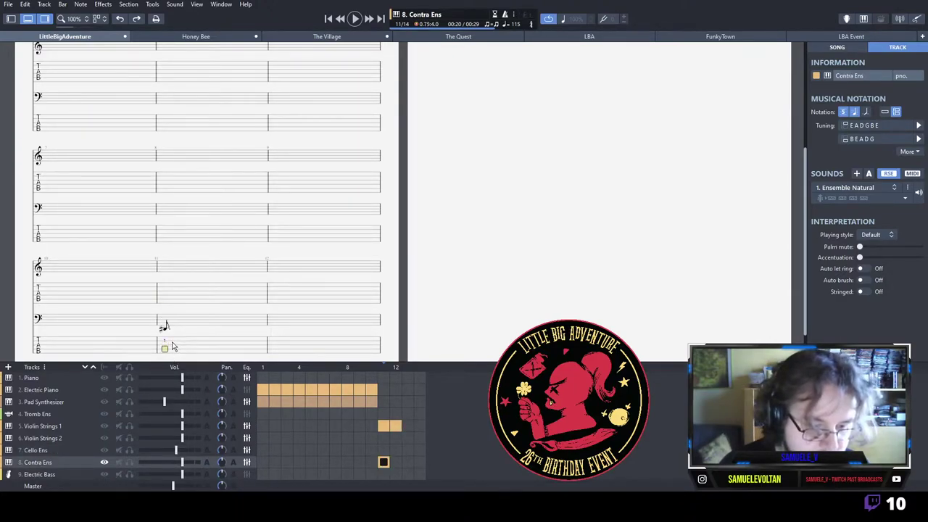
key("Down")
key("1")
key("Delete")
key("3")
key("Delete")
key("5")
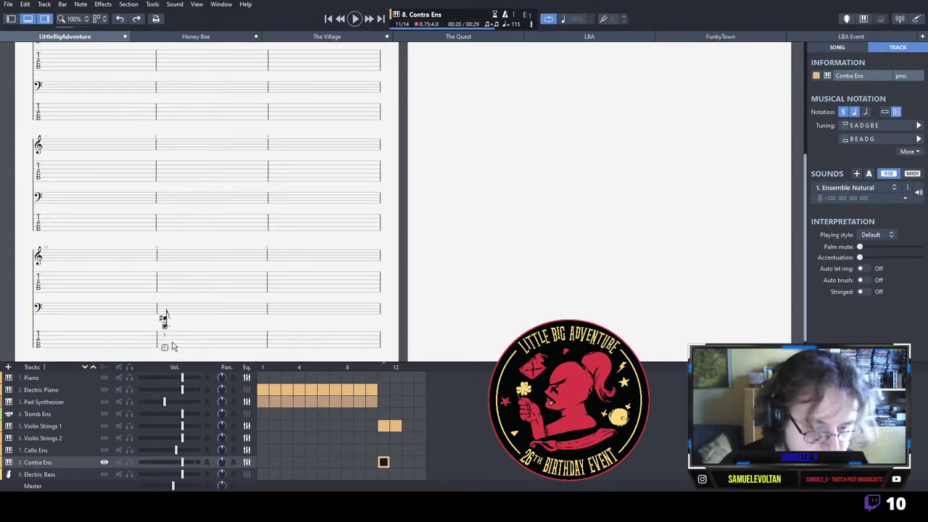
key("Down")
key("1")
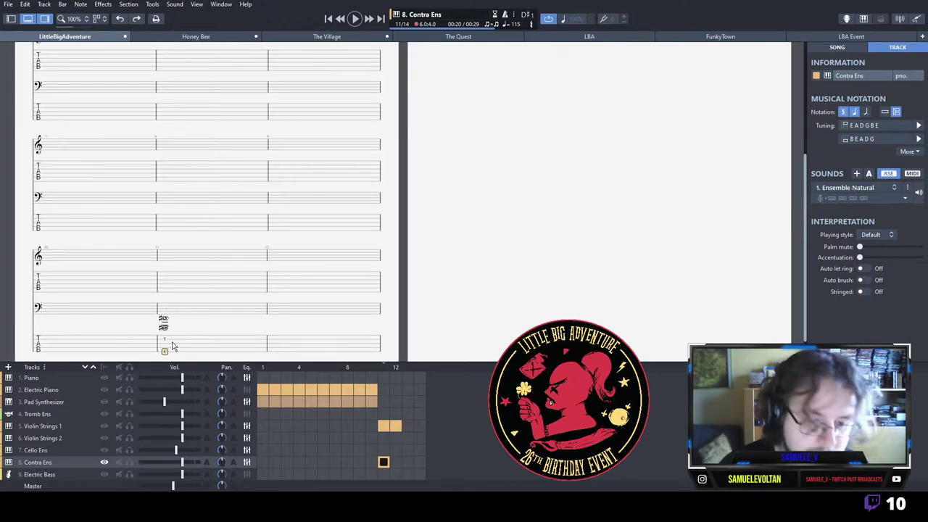
Play back bar 11 of Contra Ens, remove the octave's dot to make it a whole note, and tie it through bar 12.
key("space")
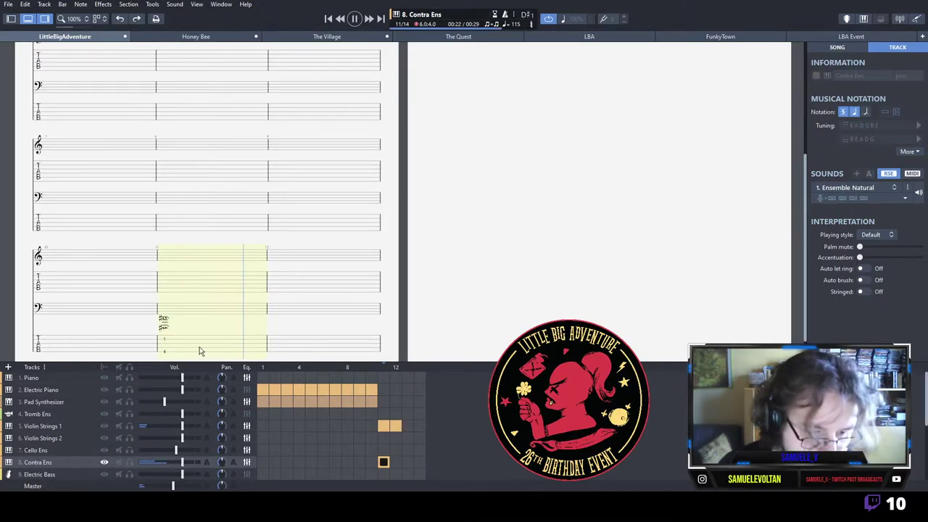
key("space")
key("Left")
key("period")
key("Right")
key("Right")
key("Left")
key("Delete")
key("Right")
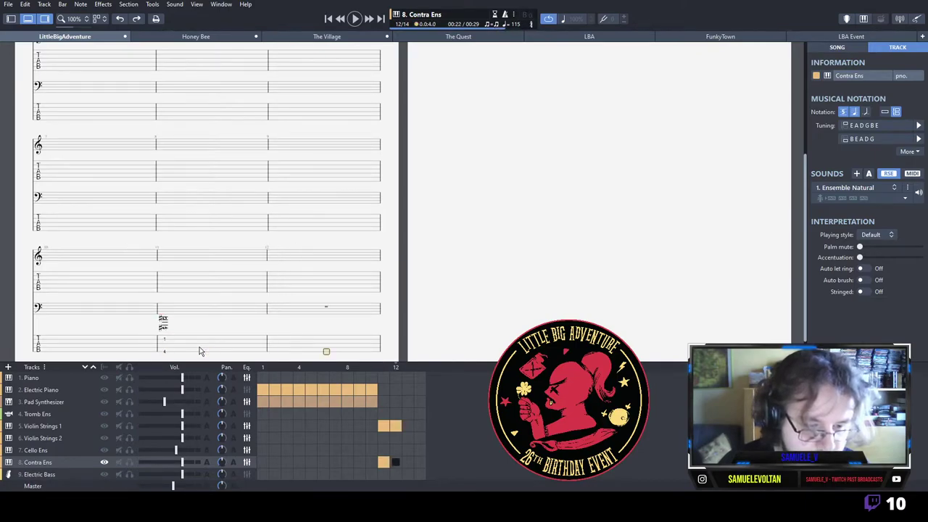
key("shift+Right")
key("l")
Enter Cello Ens bar 11 on the D string: quarter fret 1, eighths 3 and 5, quarter 6, eighths 5 and 3.
left_click(384, 449)
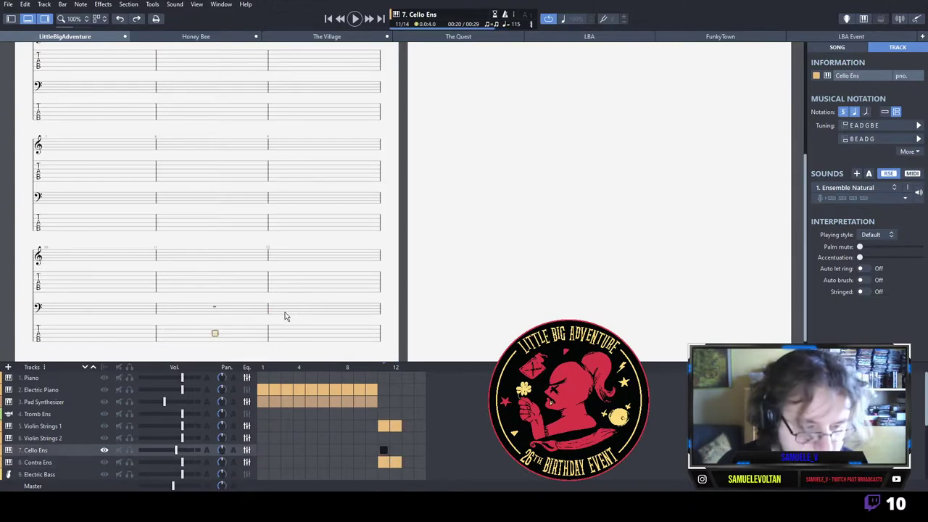
left_click(233, 287)
key("3")
key("Delete")
key("Up")
key("3")
key("1")
key("Right")
key("3")
key("plus")
key("Right")
key("5")
key("Right")
key("6")
key("minus")
key("6")
key("Right")
key("5")
key("Right")
key("3")
Enter Cello Ens bar 12 on the D string: quarter fret 3, eighth fret 5, then a half-note fret 1 tied to an eighth.
key("Right")
key("3")
key("Right")
key("5")
key("Right")
key("1")
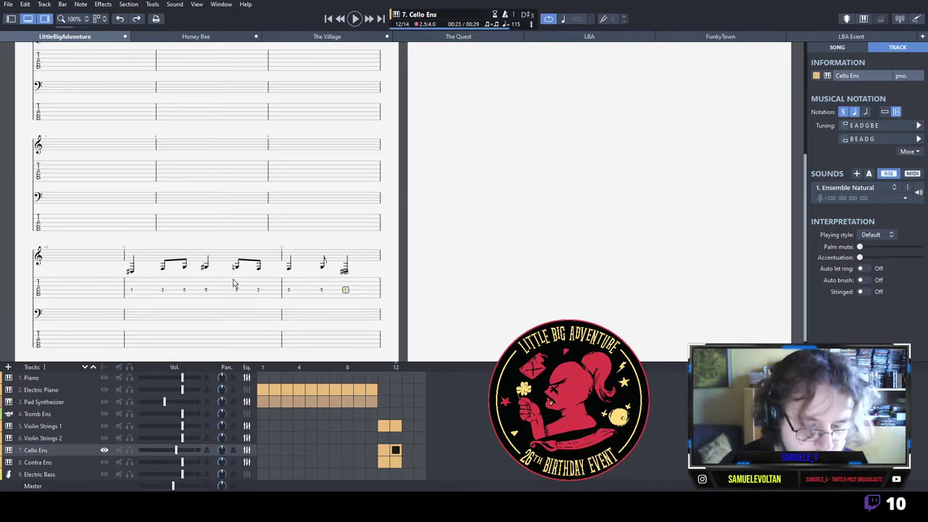
key("minus")
key("Right")
key("Down")
key("Up")
key("1")
key("plus")
key("plus")
key("l")
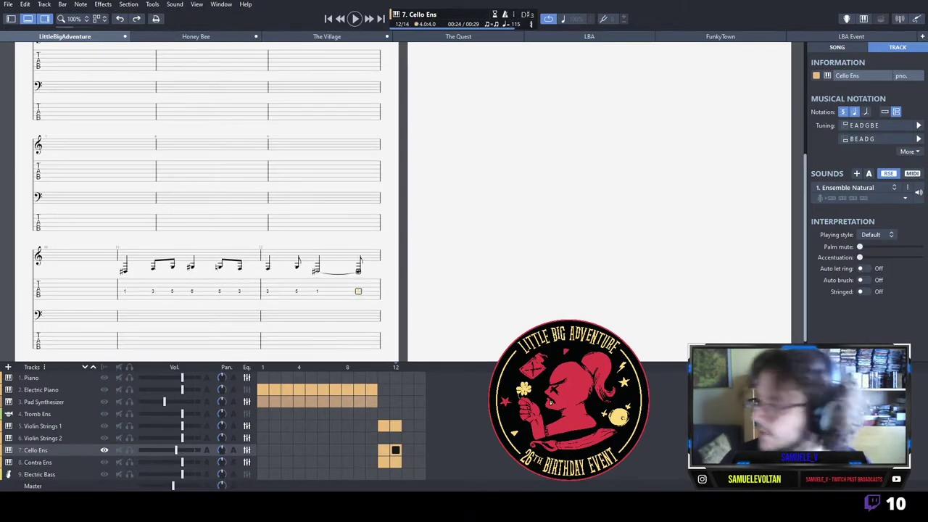
Play back the arrangement from bar 6 through bar 12.
left_click(263, 401)
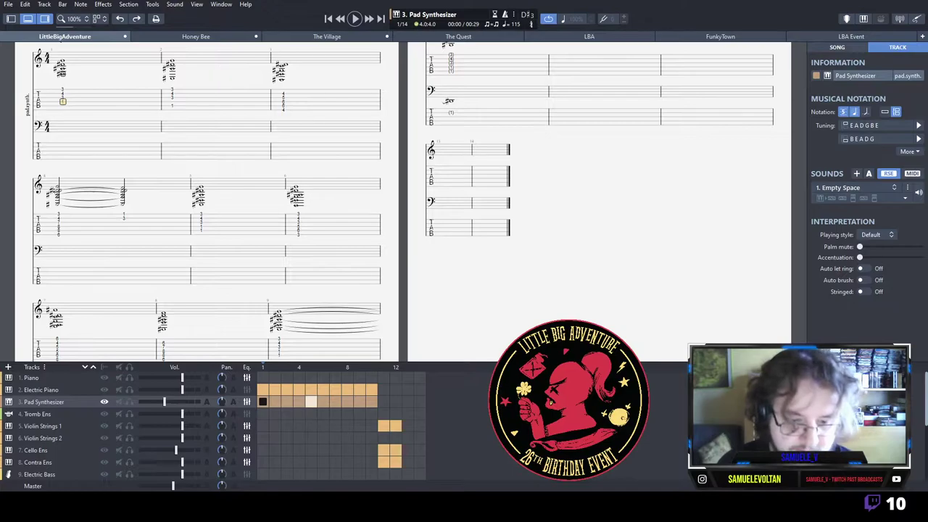
left_click(322, 401)
key("space")
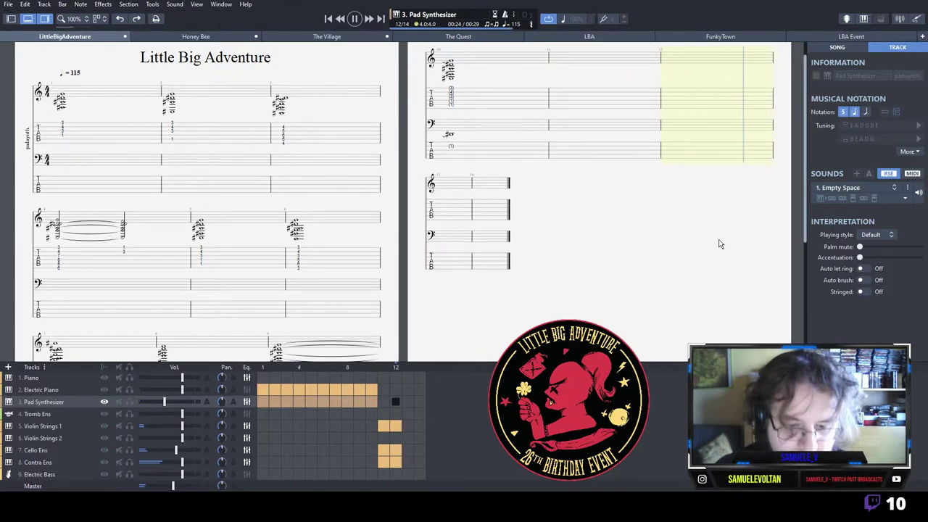
key("space")
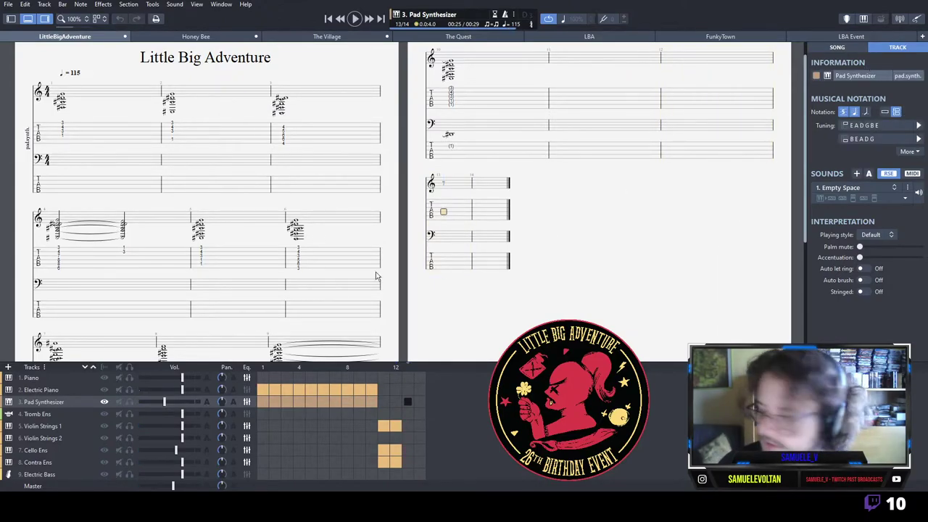
Copy bars 11 and 12 of Violin Strings 1 into bars 13 and 14.
left_click(385, 426)
left_click_drag(110, 291, 362, 286)
left_click(363, 285)
key("ctrl+v")
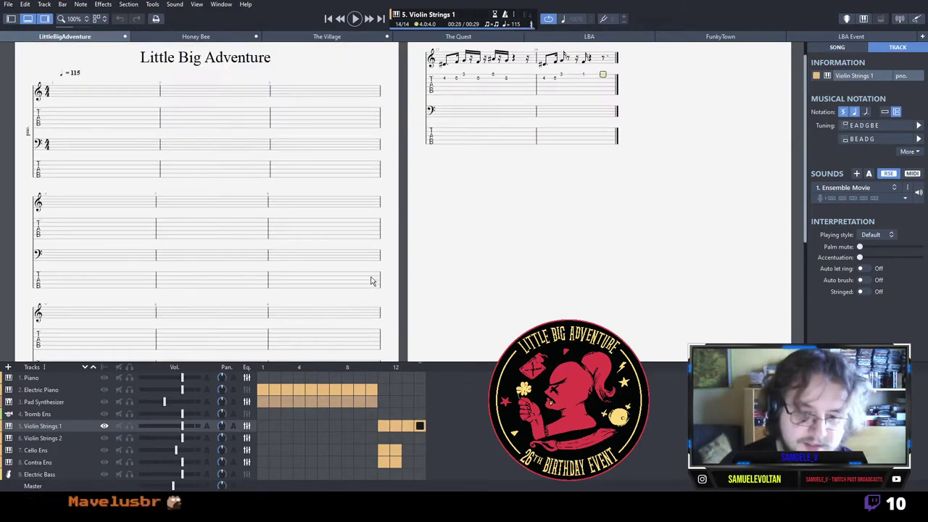
Build a whole-note chord in bar 13 of Cello Ens with fret 5 on the G string as its top note, and play it back.
left_click(384, 449)
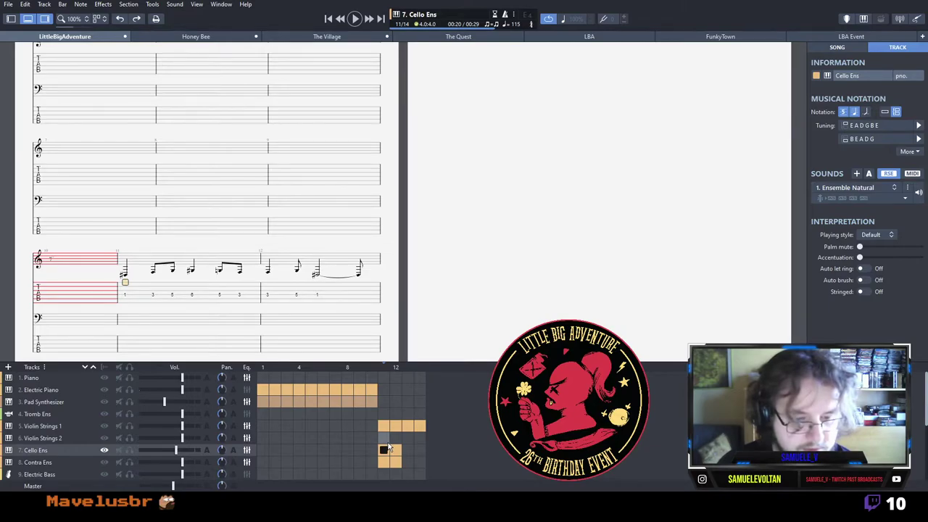
left_click(370, 301)
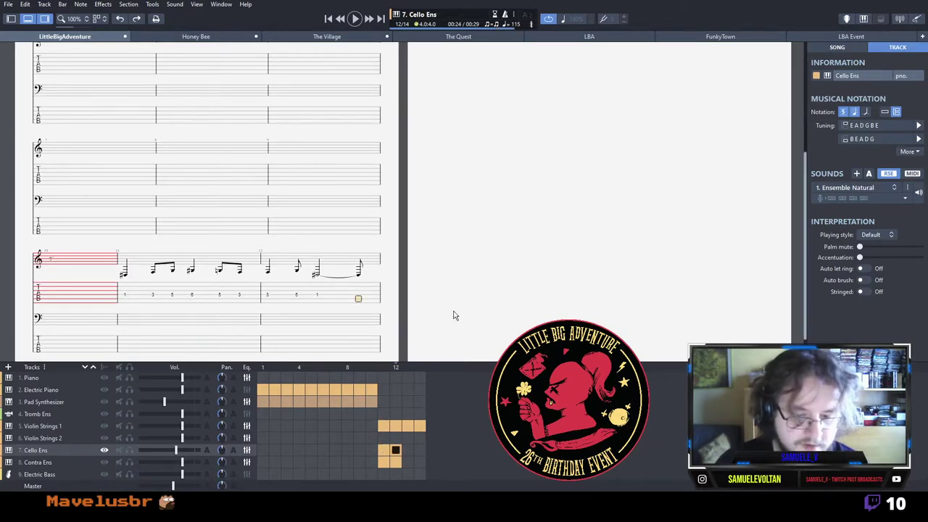
key("Right")
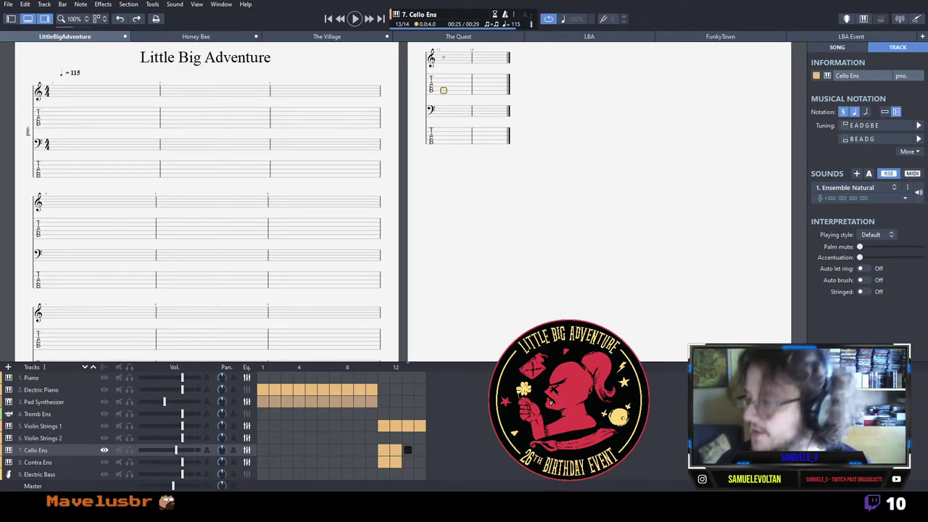
left_click(445, 88)
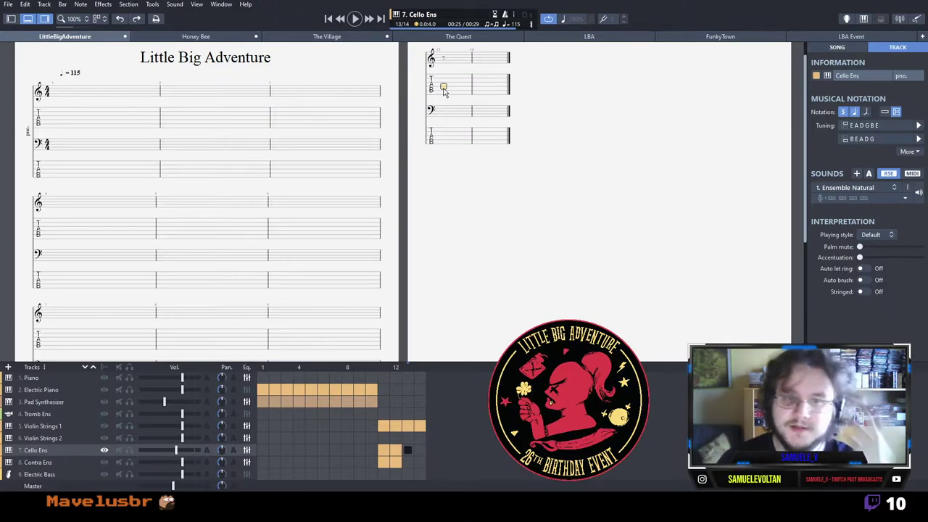
key("Down")
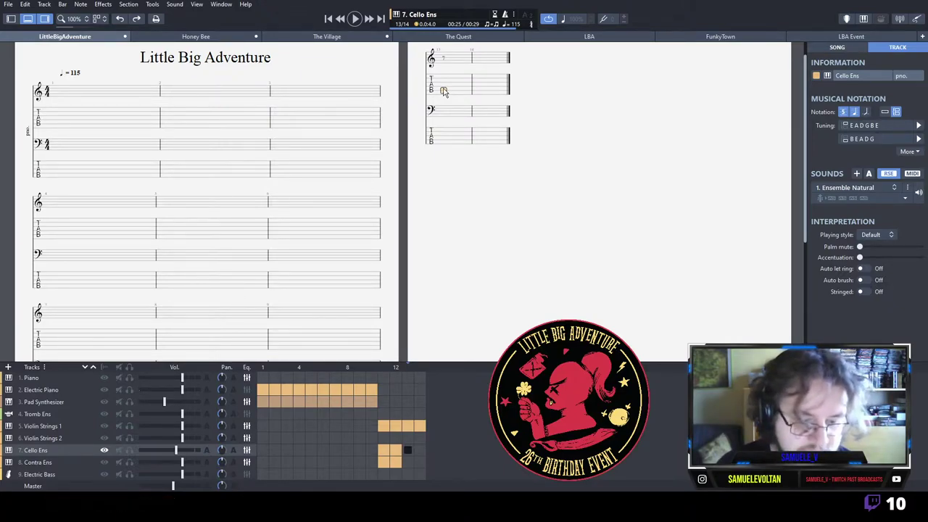
key("5")
key("ctrl+z")
key("5")
key("Up")
key("Up")
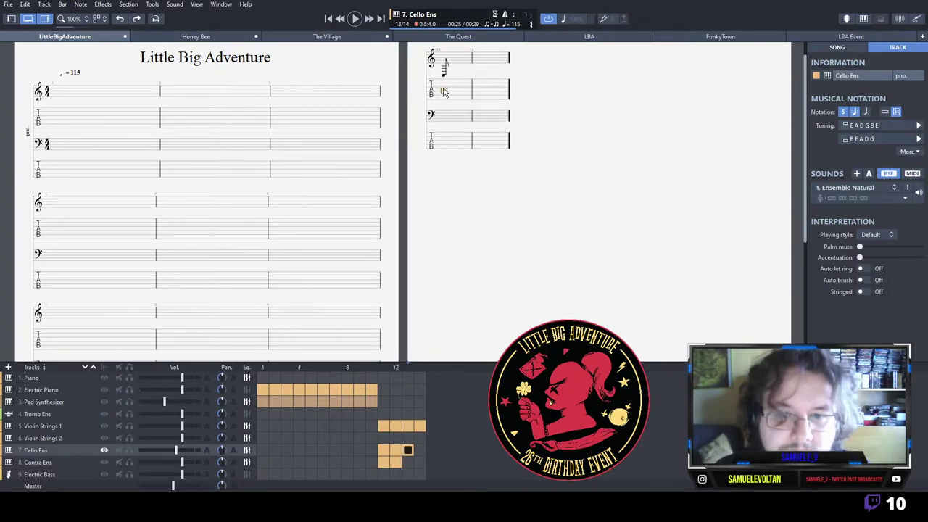
key("Up")
key("5")
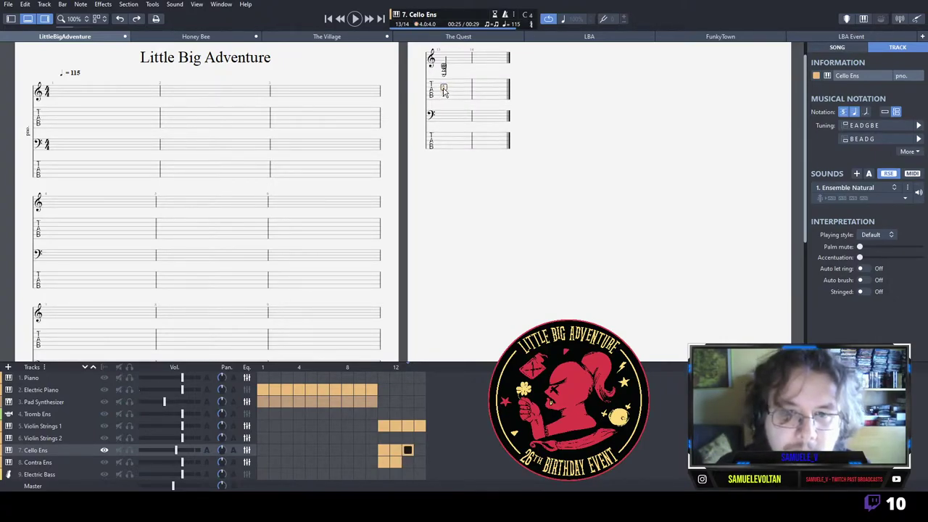
key("space")
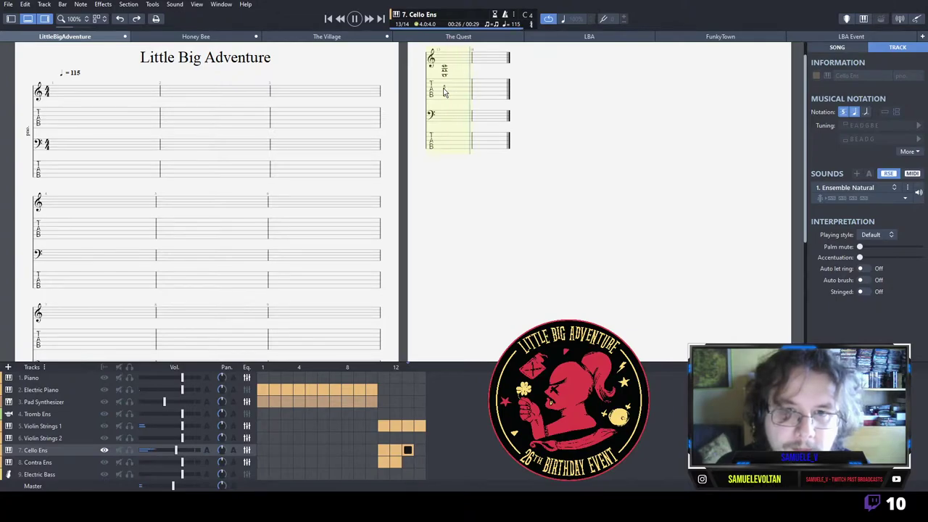
key("space")
Enter a whole-note chord in bar 14 of Cello Ens with fret 1 on the A string and fret 3 on the D and G strings.
key("1")
key("Up")
key("3")
key("Up")
key("3")
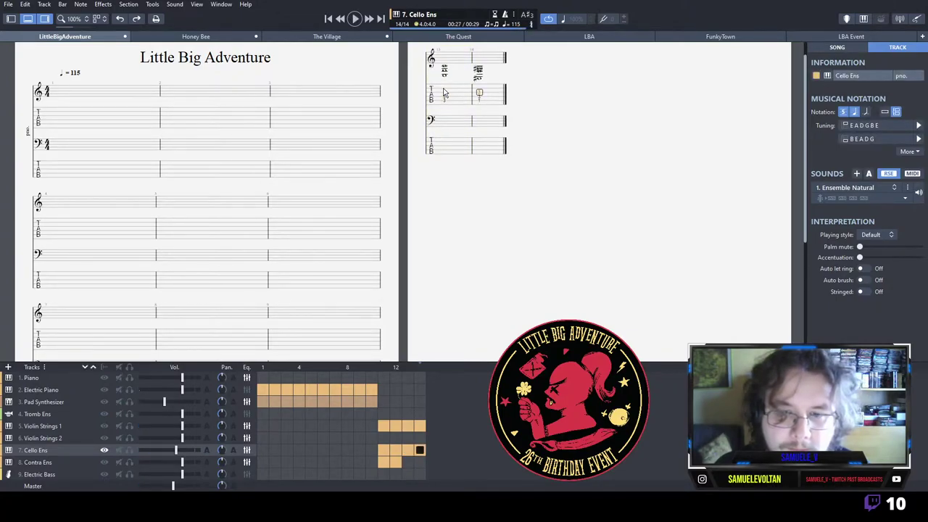
Enter a whole-note octave in bar 13 of Contra Ens, fret 3 on the A string and fret 5 on the G string, and move on to bar 14.
left_click(386, 461)
key("space")
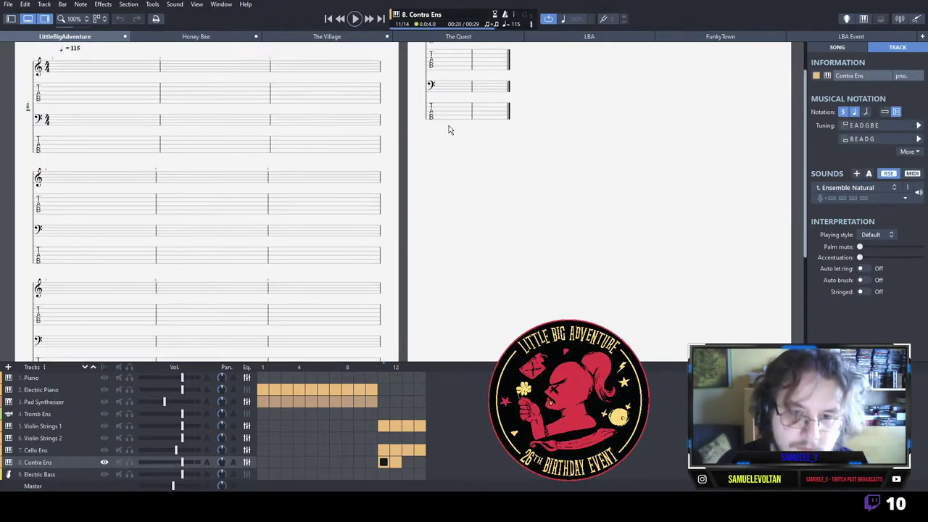
key("space")
key("Up")
key("Up")
key("3")
key("ctrl+z")
key("Down")
key("3")
key("Up")
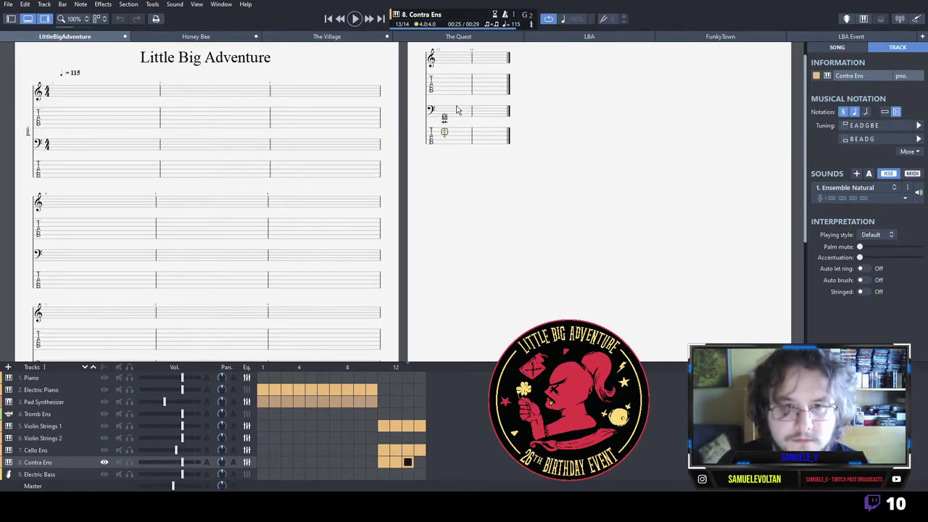
key("5")
key("Right")
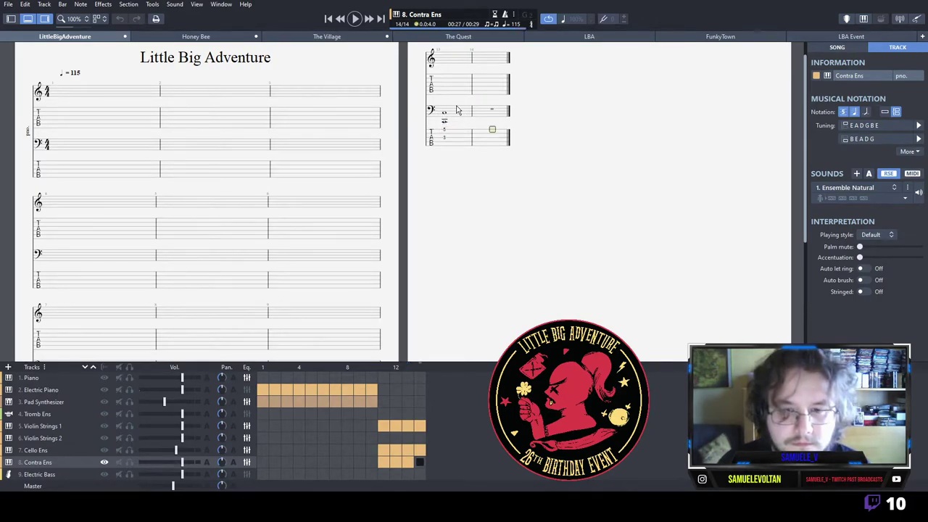
Play back the string parts from bar 11 into bar 14 twice, viewing Cello Ens, Violin Strings 2 and Violin Strings 1.
left_click(384, 450)
key("space")
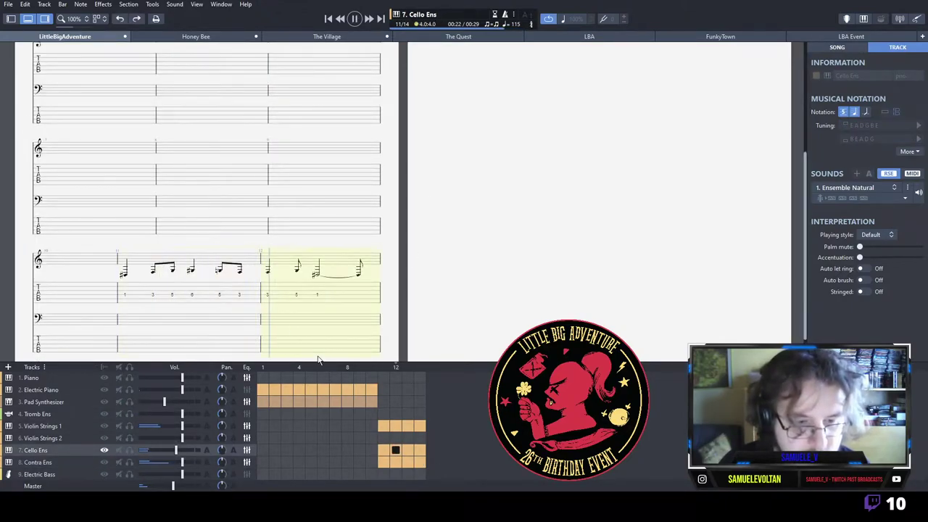
left_click(51, 439)
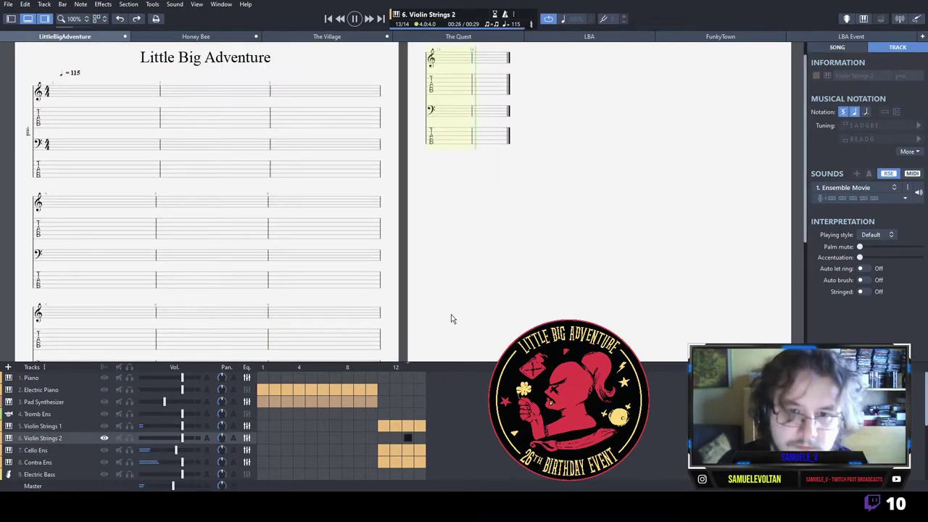
left_click(388, 430)
key("space")
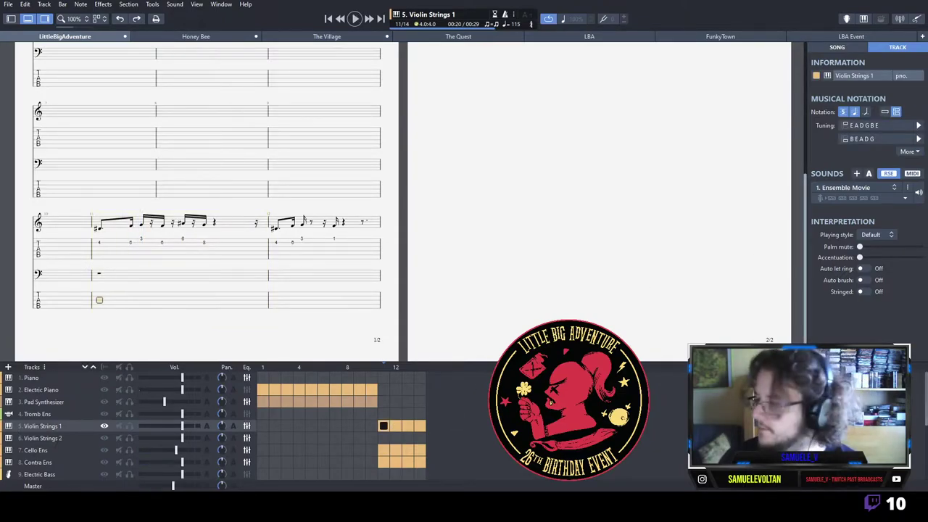
key("space")
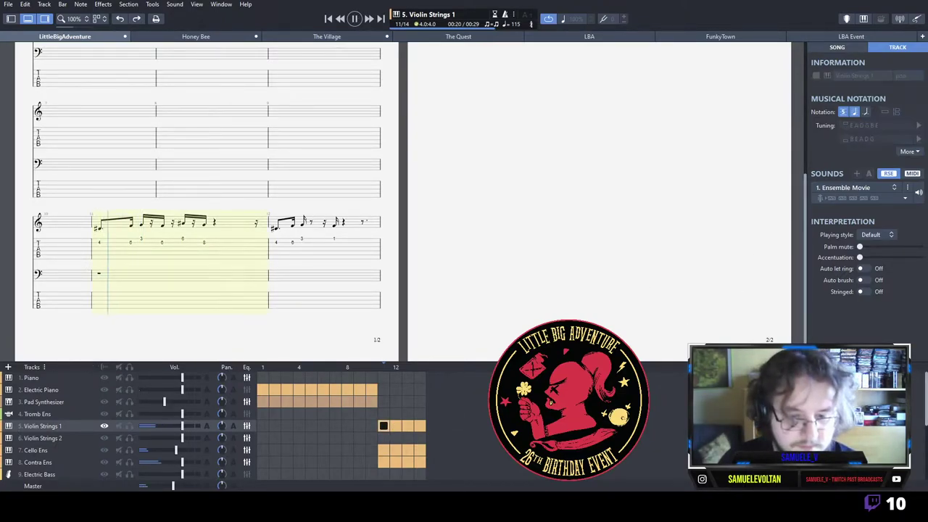
scroll(391, 298, "up", 1)
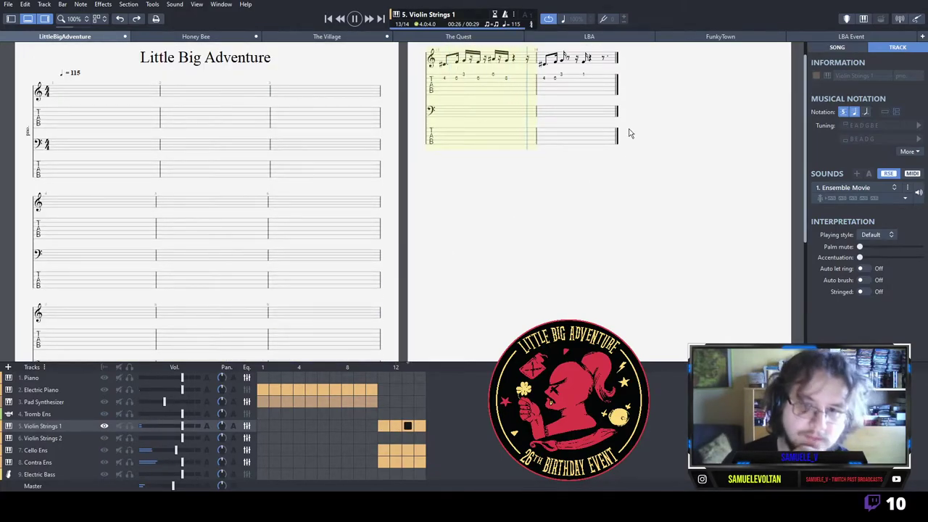
key("space")
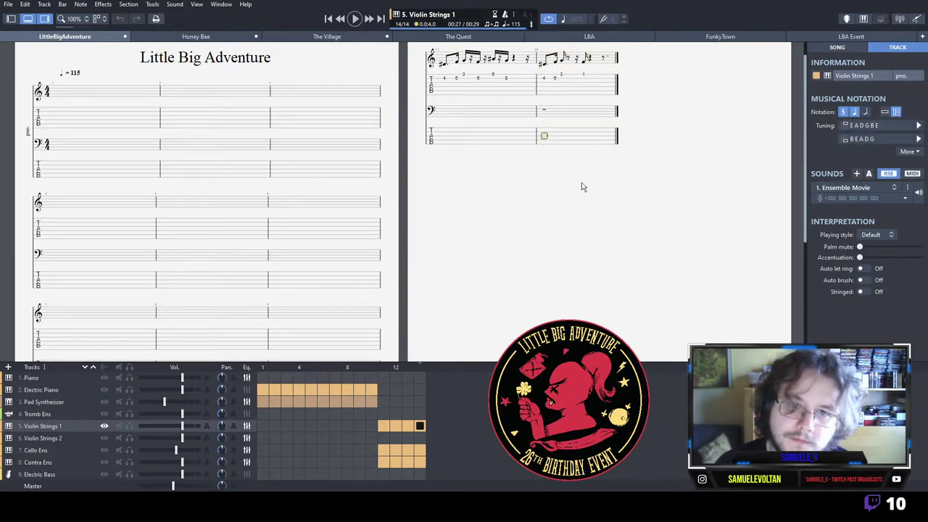
Play back the string parts from bar 13 with Cello Ens in view.
left_click(410, 453)
key("space")
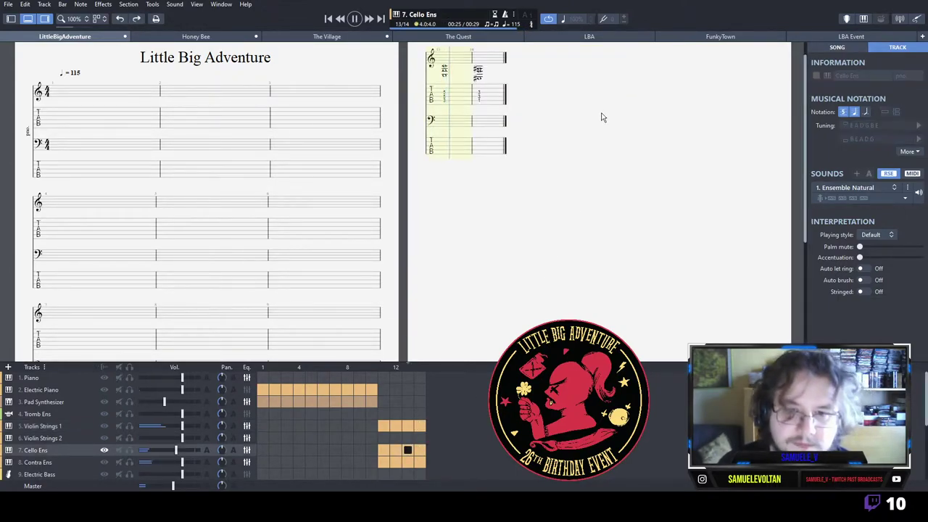
key("space")
Shorten the bar 14 chord of Cello Ens to a half note and add a second beat after it.
left_click(484, 102)
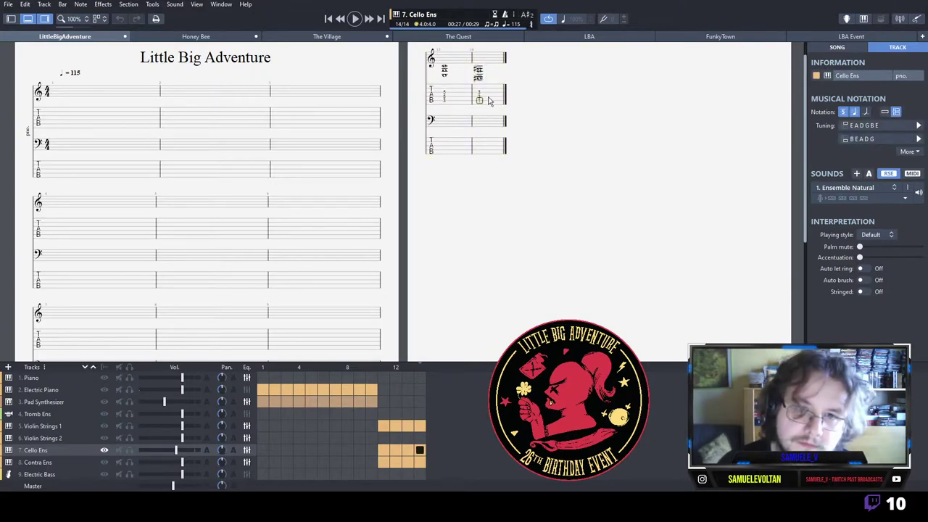
key("Up")
key("Right")
key("Down")
key("Down")
key("Left")
key("Right")
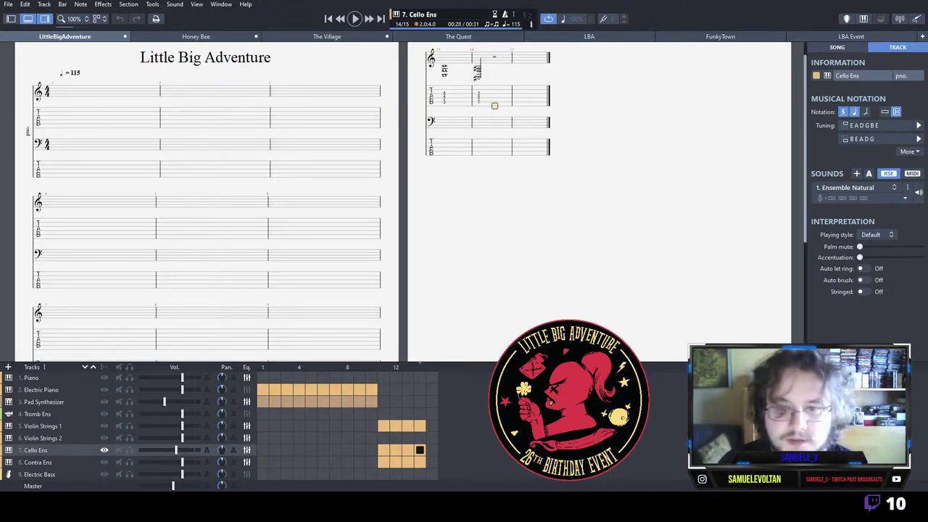
Try fret 13 on the low E string in the second half of bar 14 of Cello Ens and play it back.
key("4")
key("7")
type("88")
type("13")
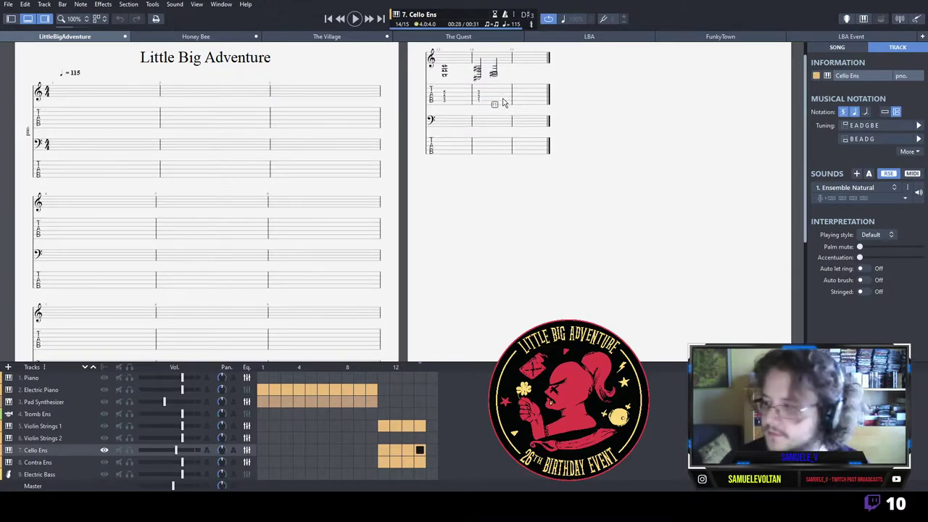
key("space")
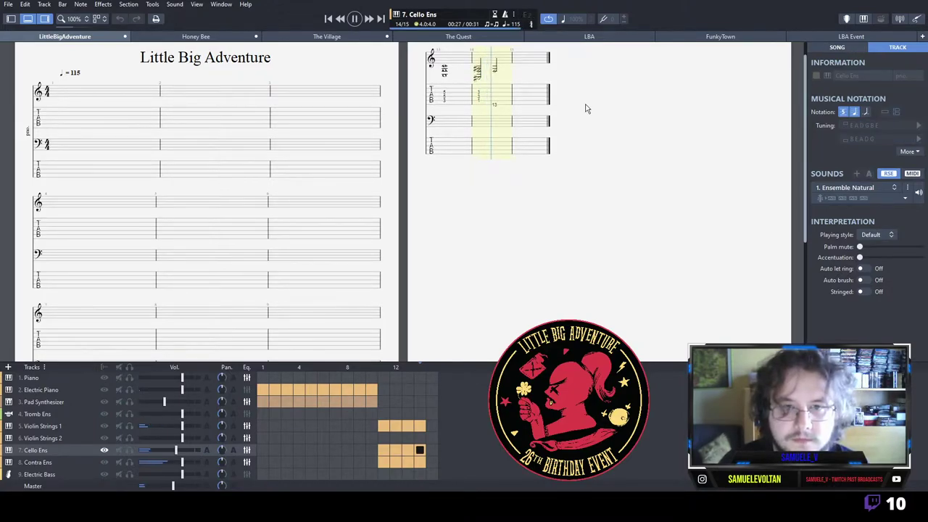
key("space")
Try frets 11 and 8 for the low E string note in the second half of bar 14 and play back.
left_click(493, 104)
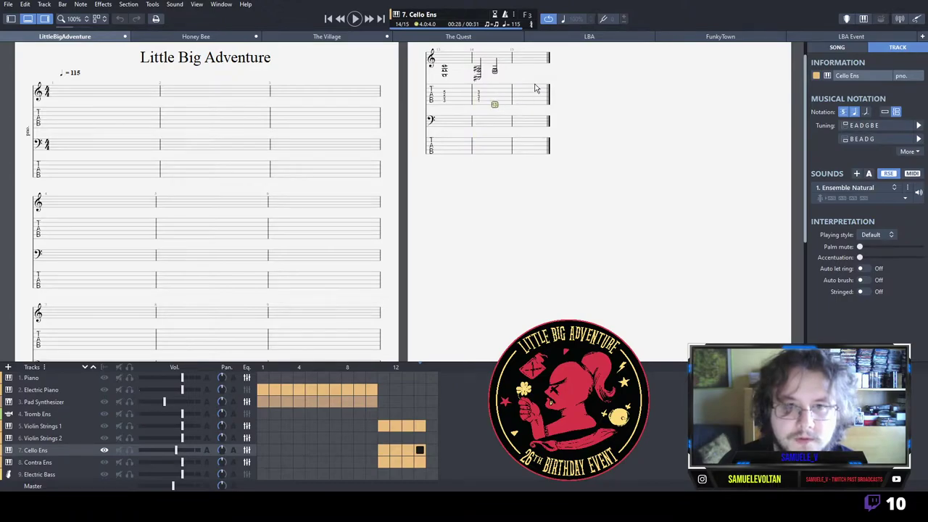
type("11")
type("8")
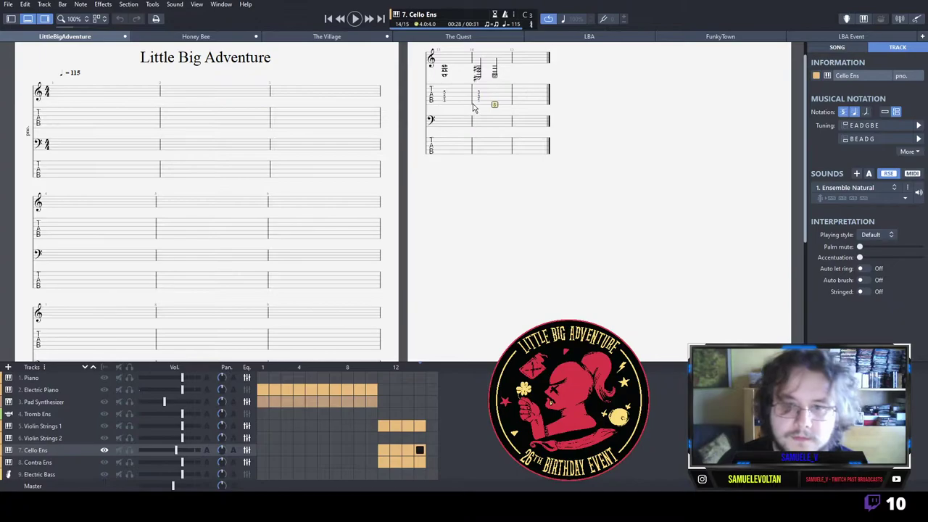
key("space")
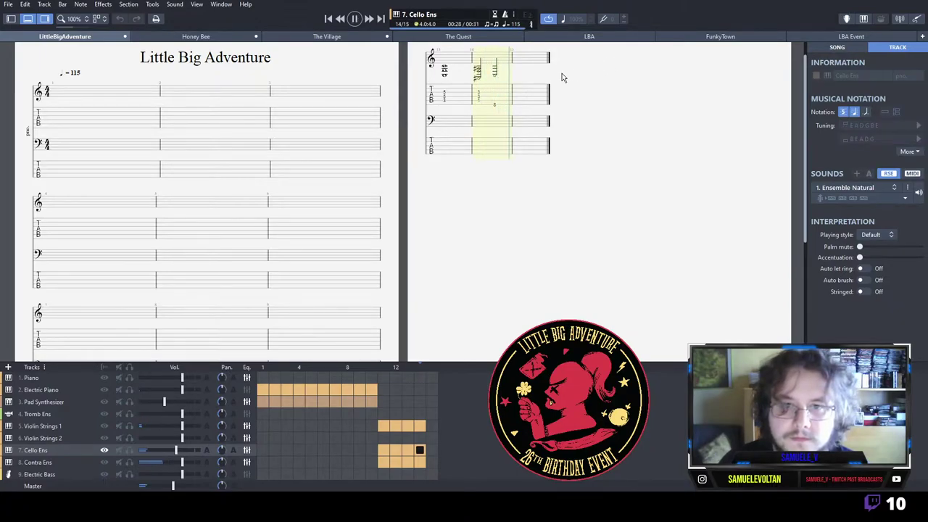
key("space")
Set the low E string note in the second half of bar 14 to fret 10 and play it back.
left_click(500, 104)
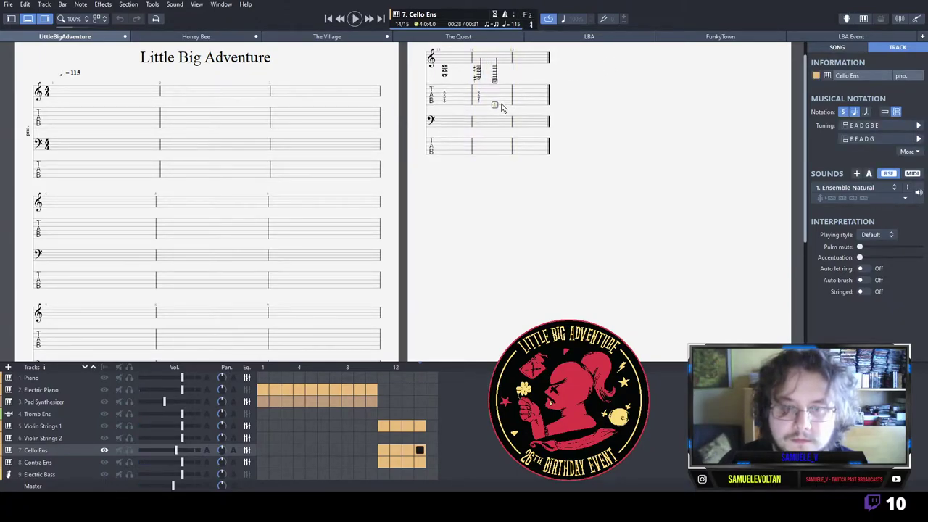
type("10")
key("space")
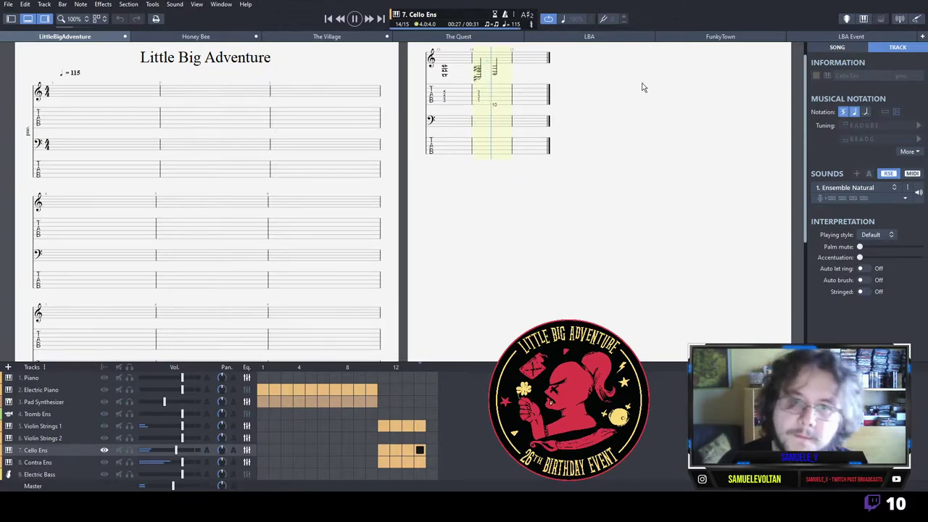
key("space")
Tie the upper notes of the first bar 14 chord of Cello Ens into the second half of the bar.
left_click(496, 98)
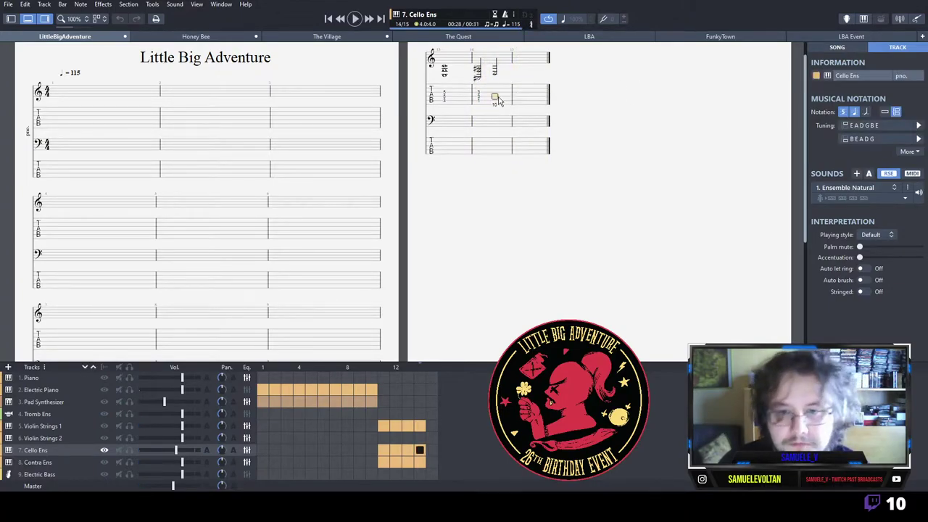
key("Up")
key("Up")
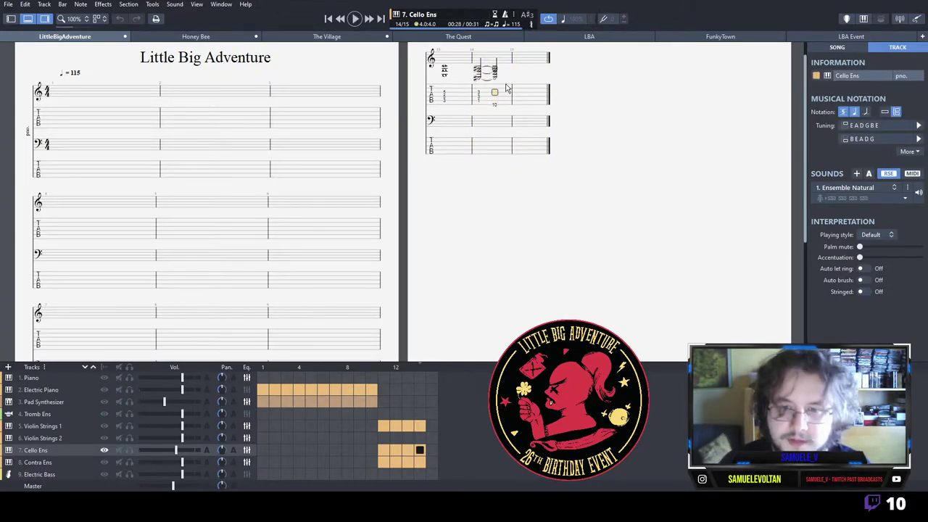
Copy bars 11 to 14 of the string tracks and paste them in from bar 15.
left_click(382, 424)
left_click_drag(99, 288, 628, 75)
left_click(641, 72)
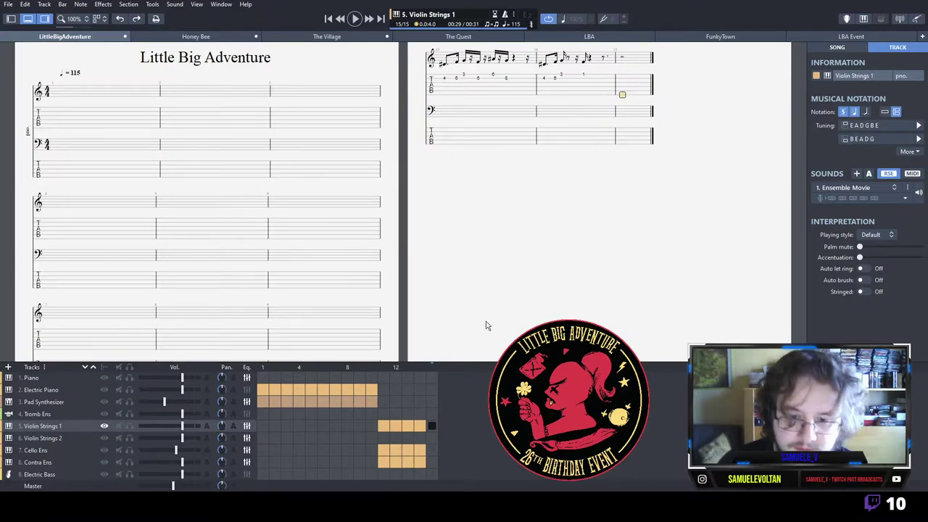
key("ctrl+v")
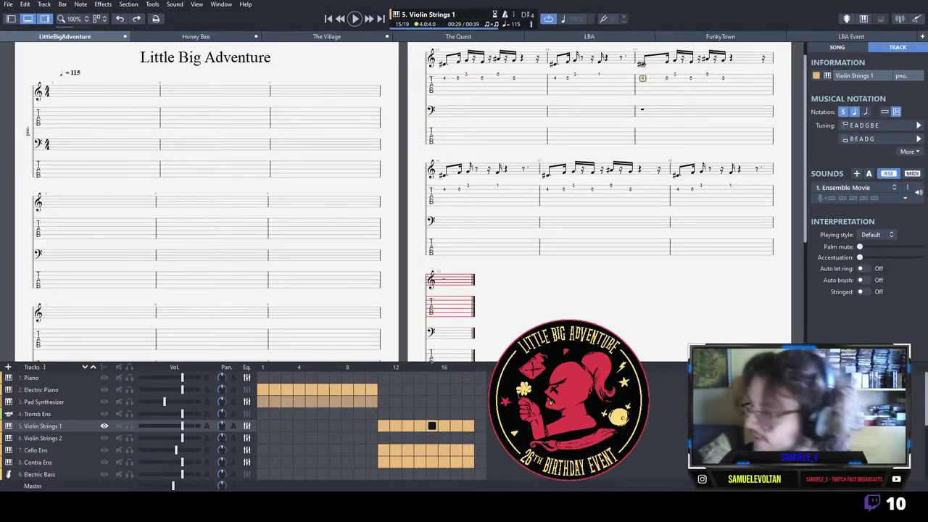
Go to bar 15 of the Celesta track and show its tablature alongside the standard notation.
left_click(432, 401)
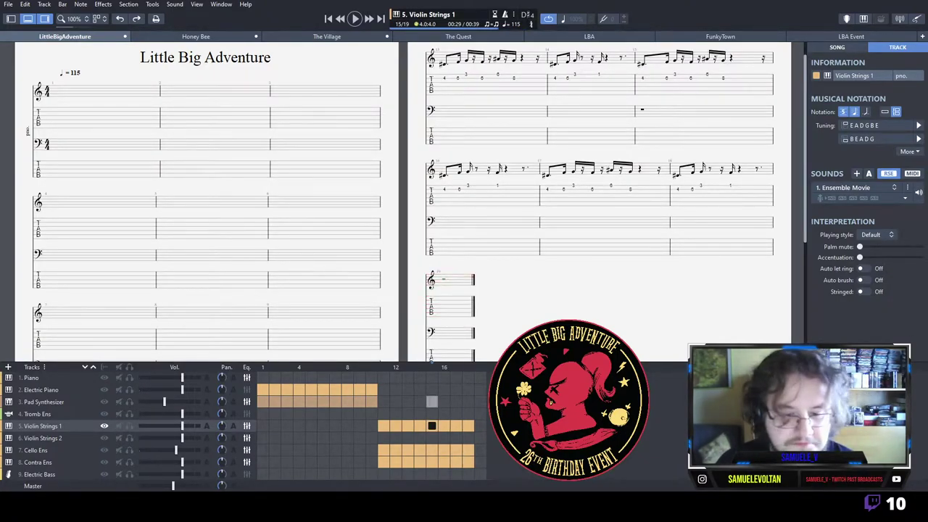
left_click(431, 402)
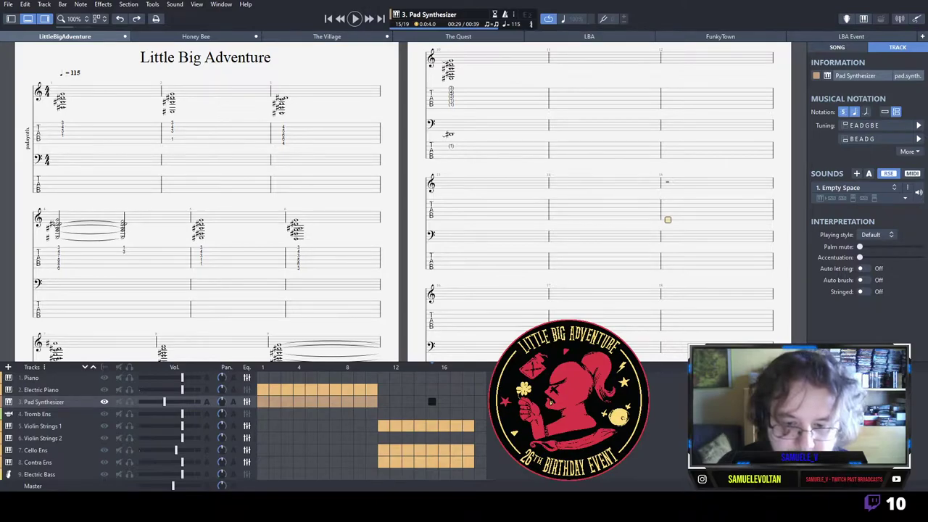
left_click(467, 440)
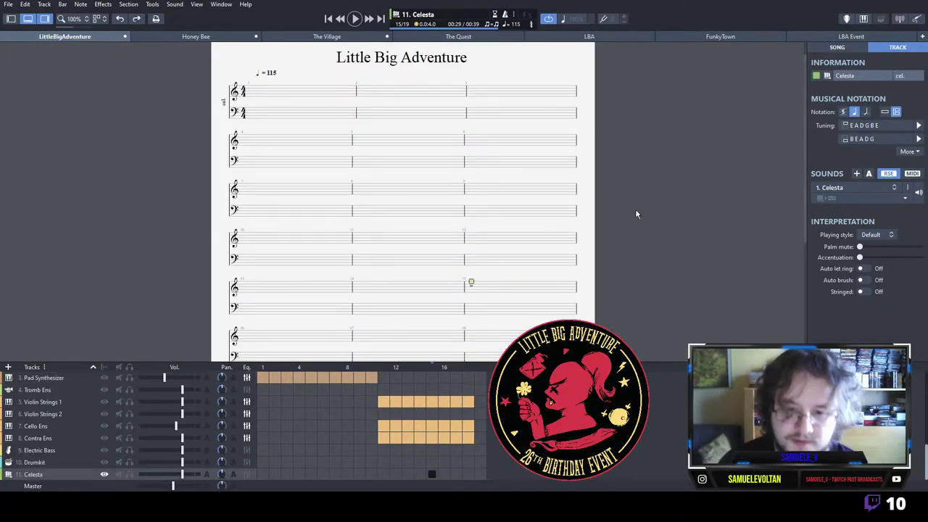
left_click(843, 111)
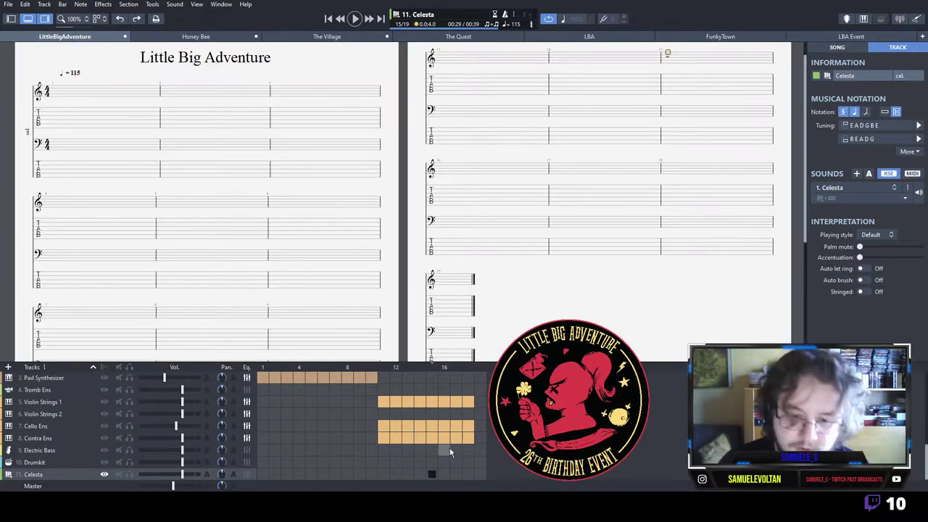
Try low notes in bar 15 of Celesta, ending with fret 1 on the G string.
left_click(680, 89)
key("0")
key("Delete")
key("Up")
key("0")
key("Delete")
type("1")
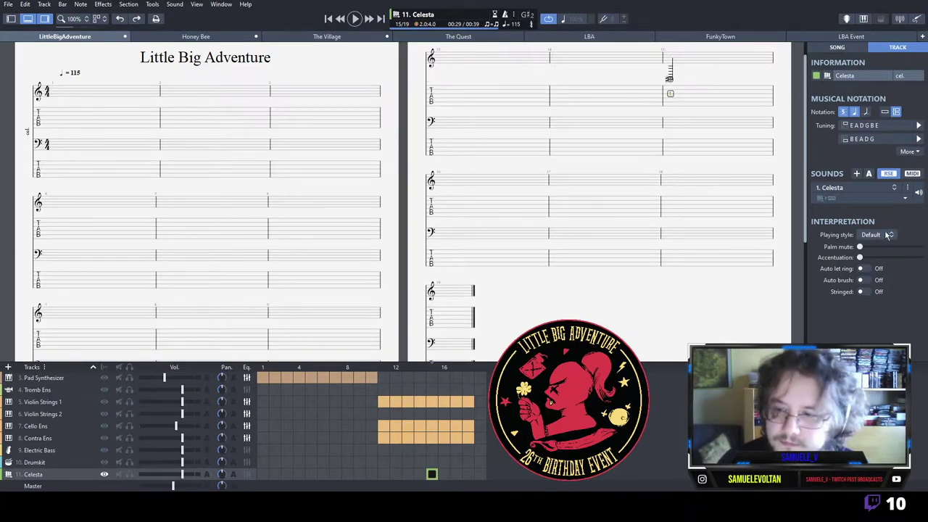
Change the Celesta track's sound to Sandman, trying fret 3 on the G string and an eighth note at fret 11 on the high E string.
left_click(782, 223)
type("3")
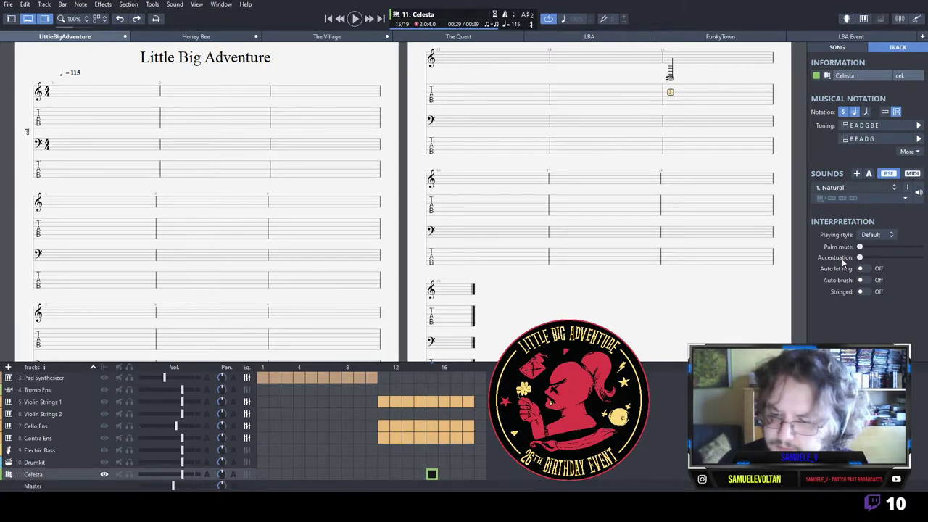
scroll(796, 208, "down", 1)
key("Up")
type("11")
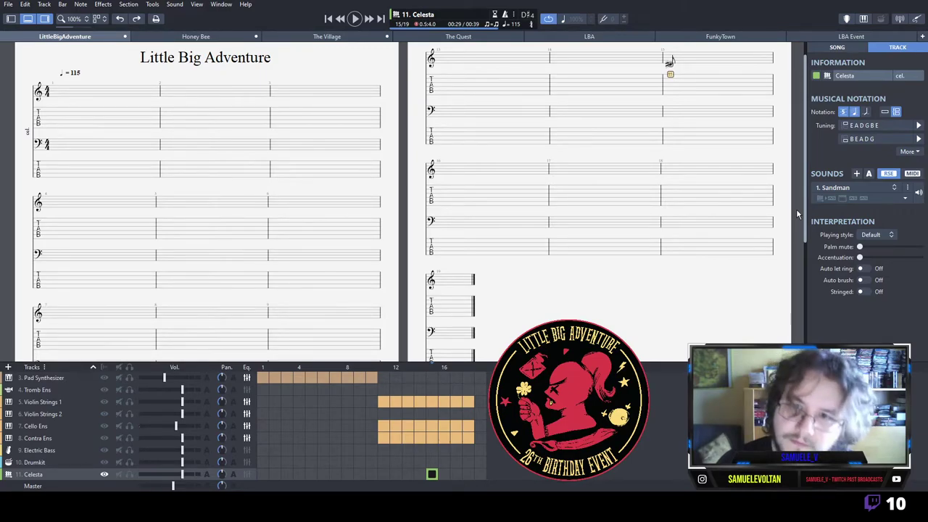
Replace the first note in bar 15 of Celesta with fret 20 on the G string.
key("Delete")
key("Down")
key("Down")
type("22")
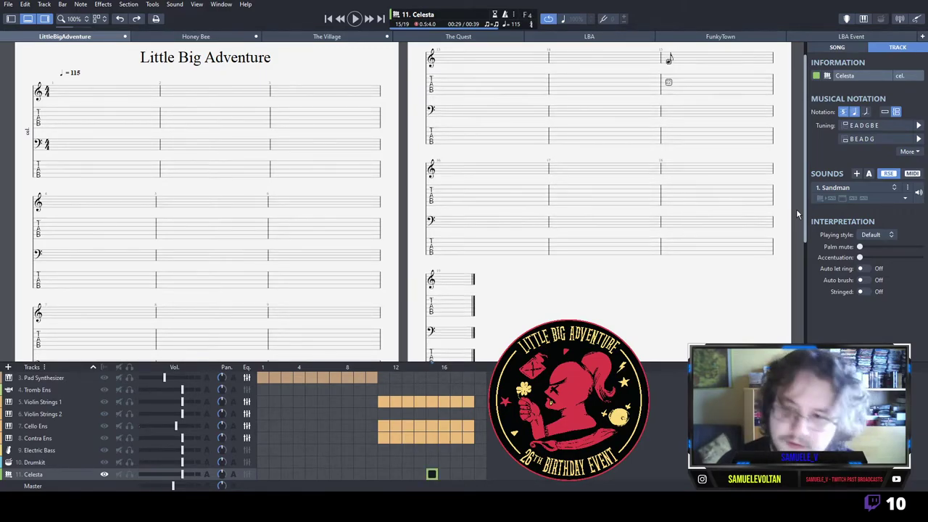
type("20")
Add two more sixteenth notes in bar 15 of Celesta: fret 23 on the B string and fret 23 on the high E string.
key("Right")
key("Up")
type("22")
key("Delete")
type("23")
key("Right")
key("2")
key("3")
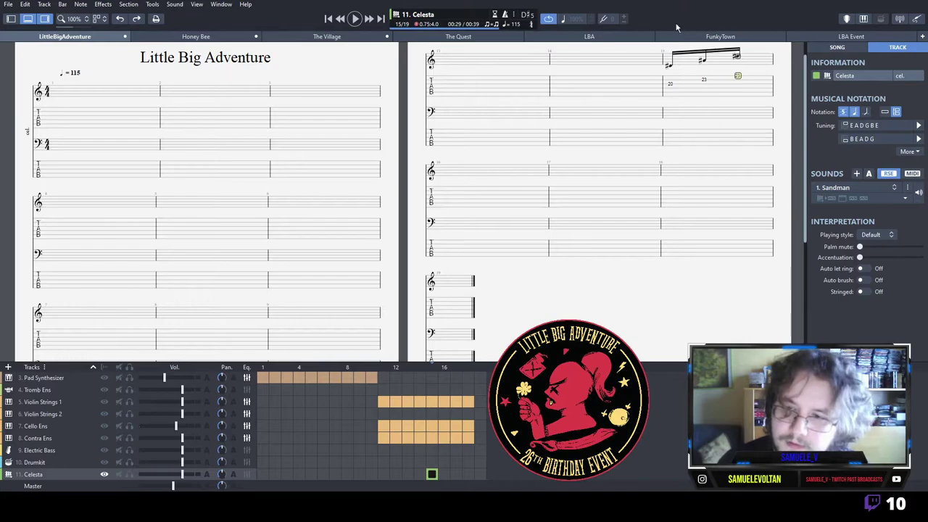
Stack fret 23 on the B and high E strings over the first Celesta note in bar 15 and delete the two following beats.
left_click_drag(677, 87, 739, 80)
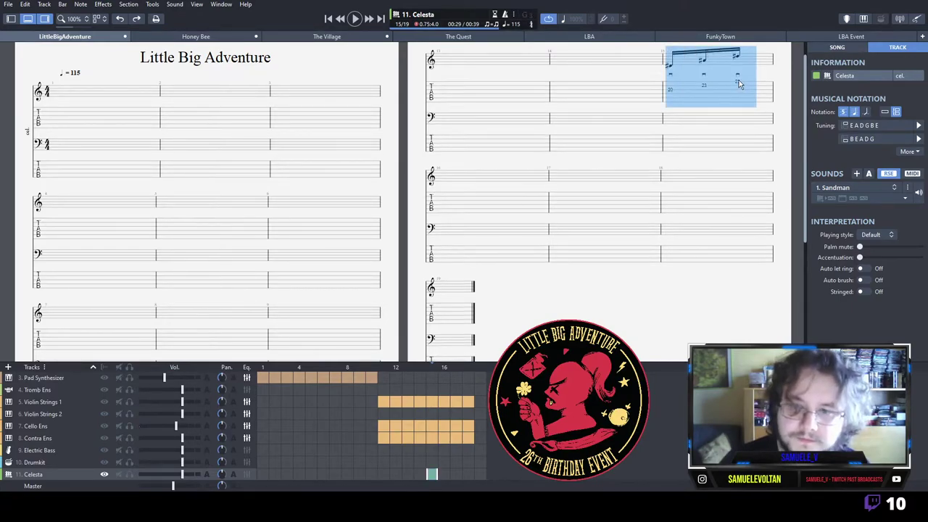
left_click(696, 90)
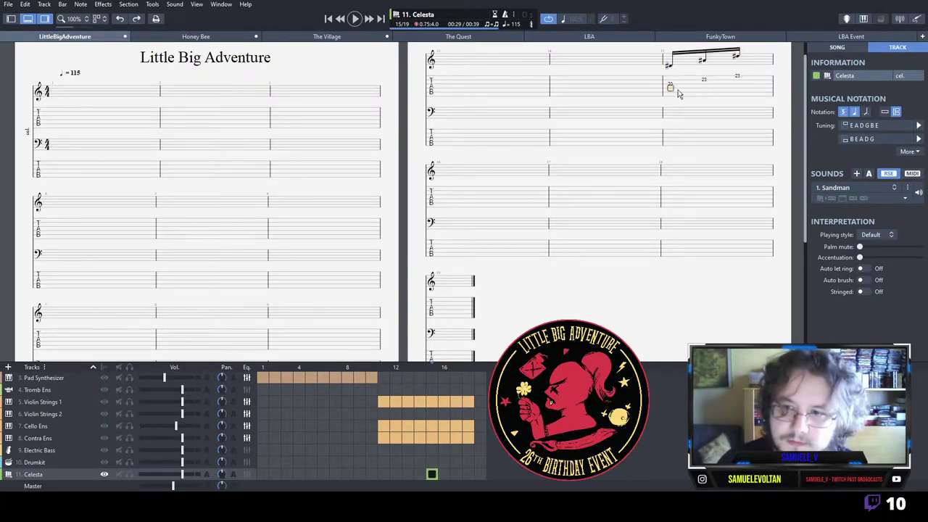
left_click_drag(669, 87, 741, 87)
left_click(673, 80)
type("23")
key("Up")
type("23")
key("Right")
key("shift+Right")
key("Delete")
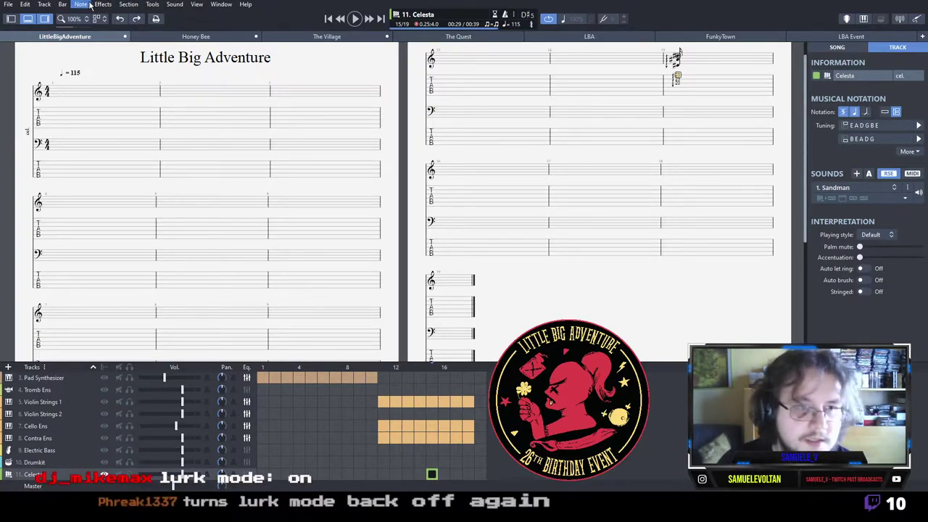
Lengthen the Celesta chord in bar 15 to a half note, play it back and lower the Celesta volume slightly.
key("ctrl+z")
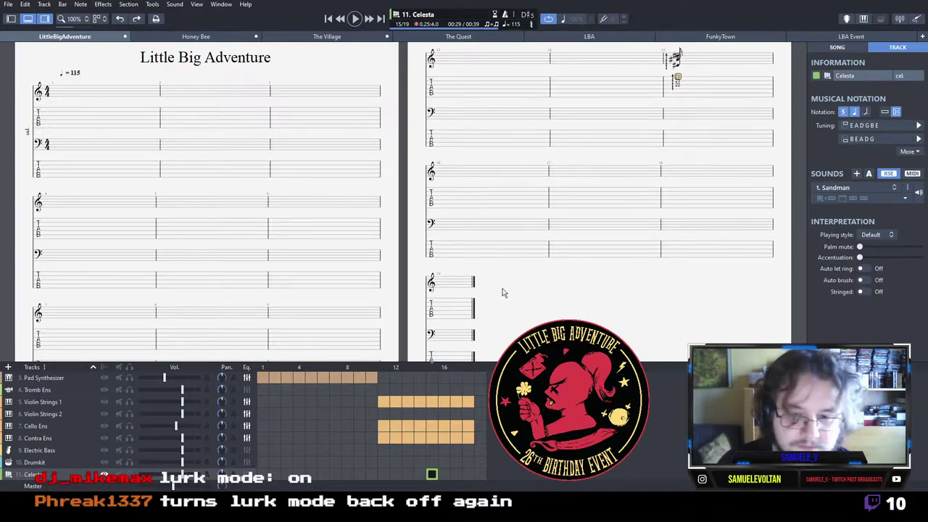
key("space")
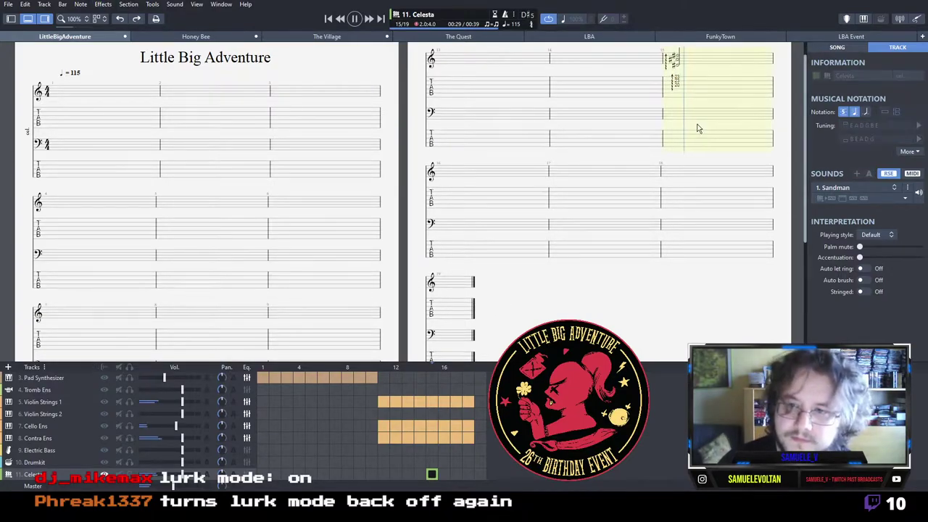
left_click(384, 438)
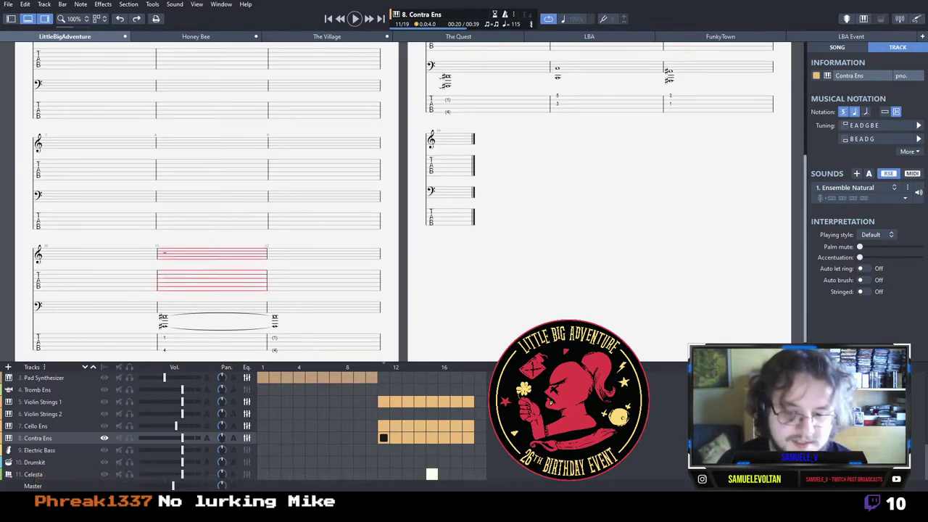
left_click(9, 472)
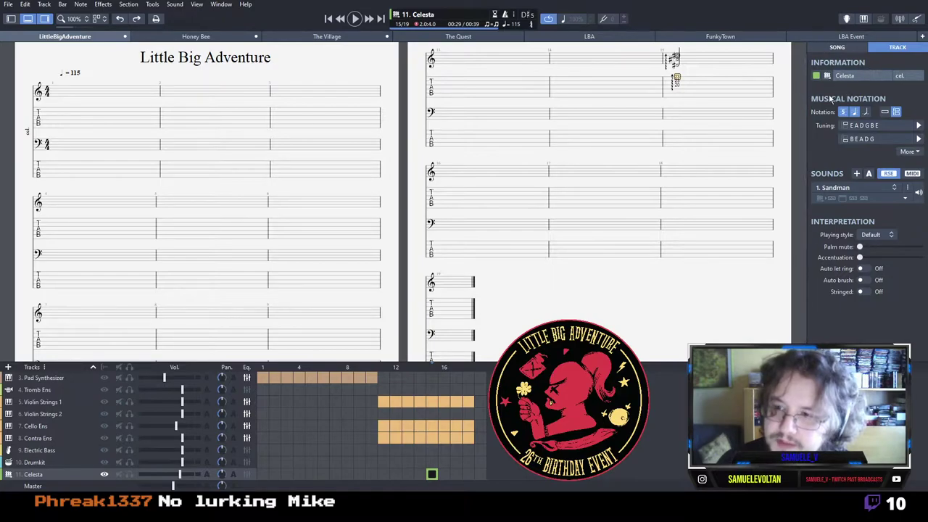
Play back the arrangement from bar 11 into bar 16, and again from bar 16 to bar 18, viewing Contra Ens.
left_click(390, 439)
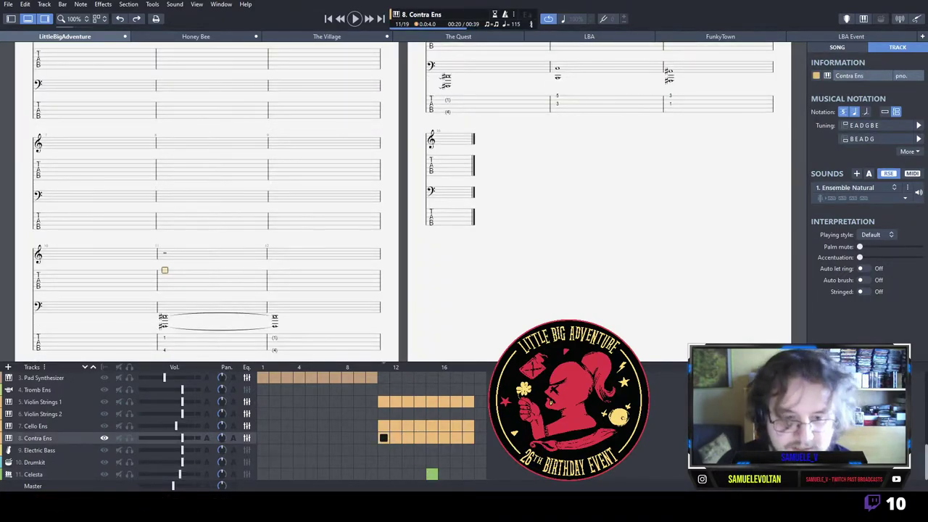
key("space")
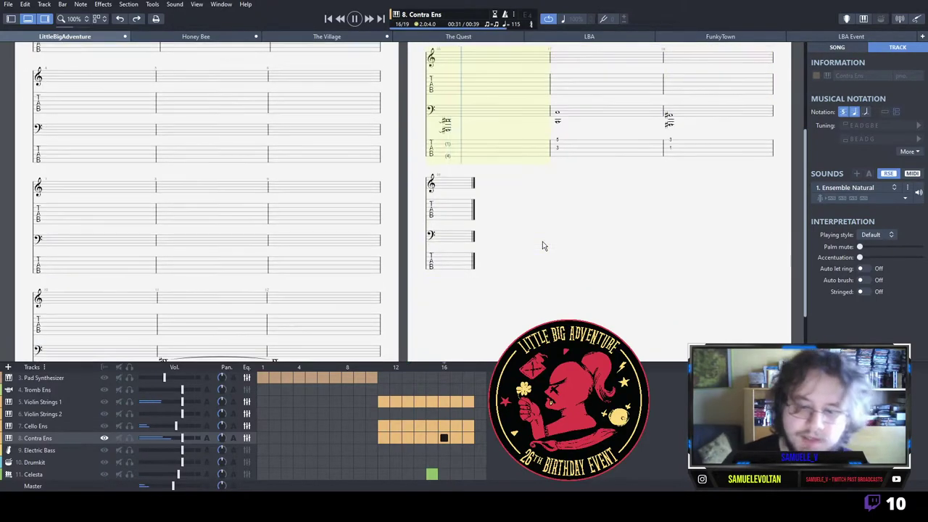
key("space")
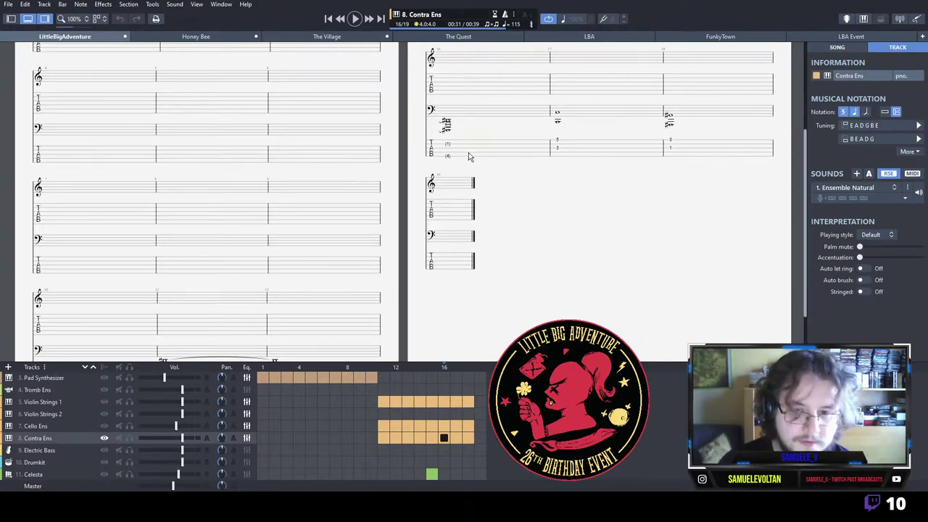
key("space")
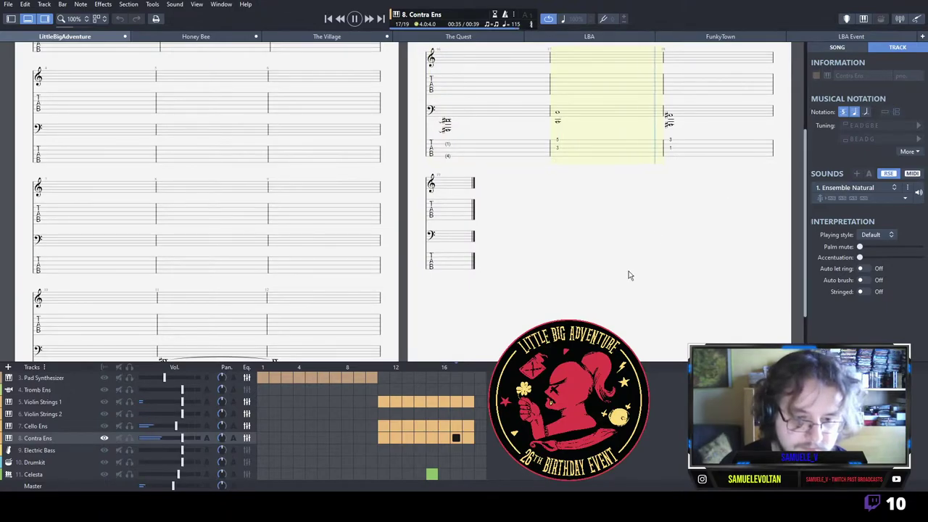
key("space")
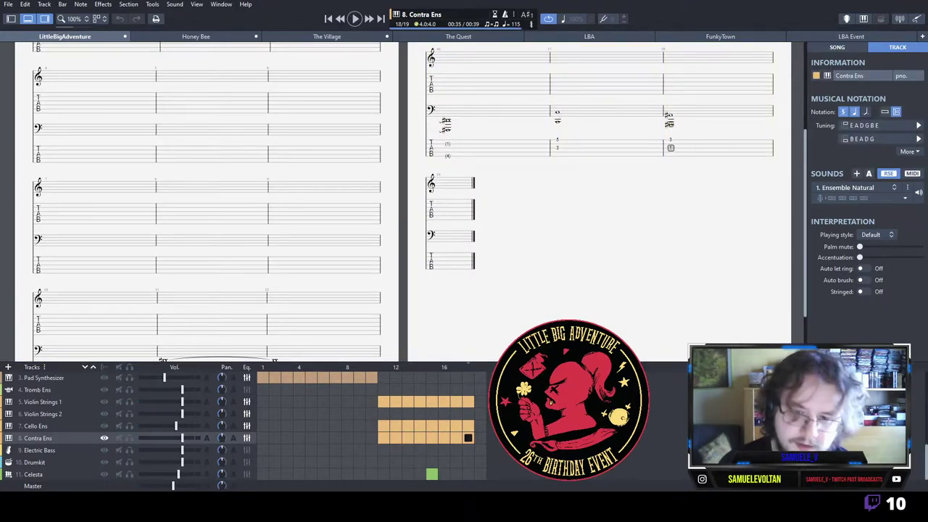
Play back bars 17 and 18 of Violin Strings 1, and delete the notes in both bars.
left_click(456, 402)
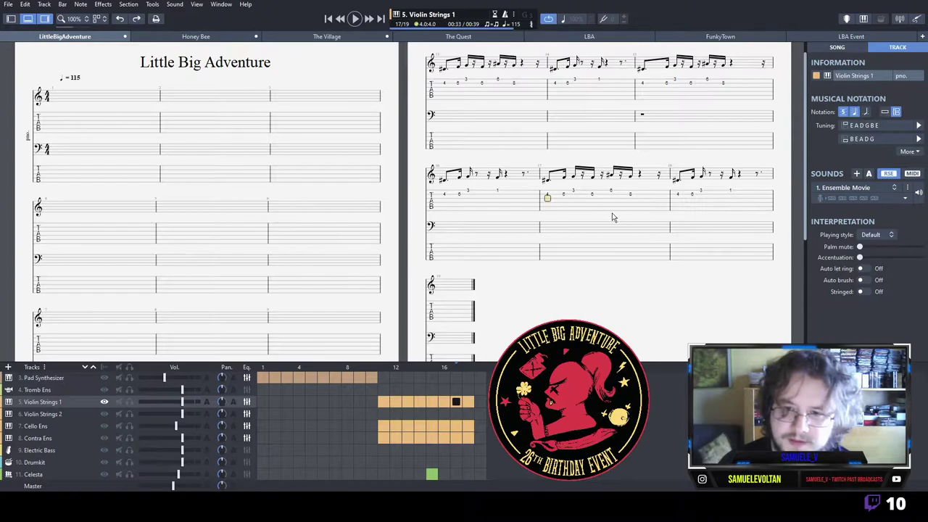
left_click_drag(547, 204, 773, 203)
key("space")
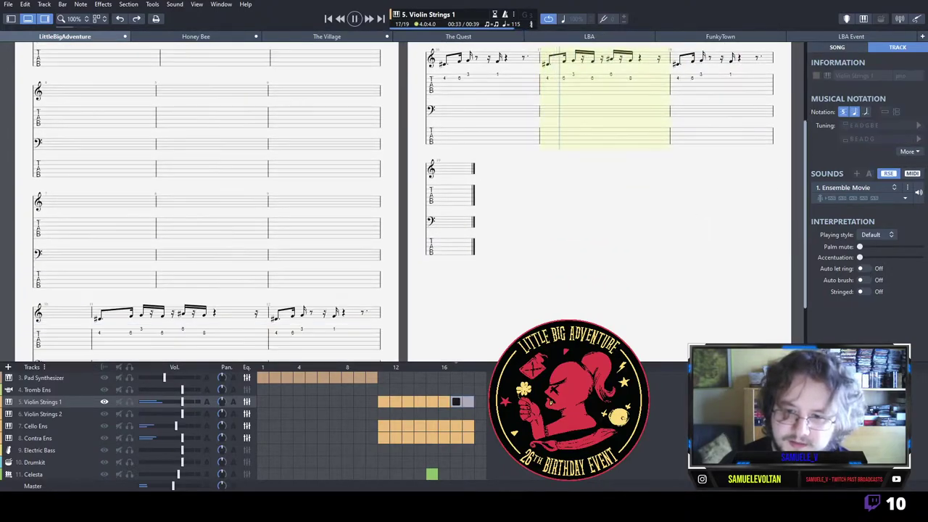
key("space")
left_click_drag(547, 200, 765, 201)
left_click_drag(548, 200, 752, 197)
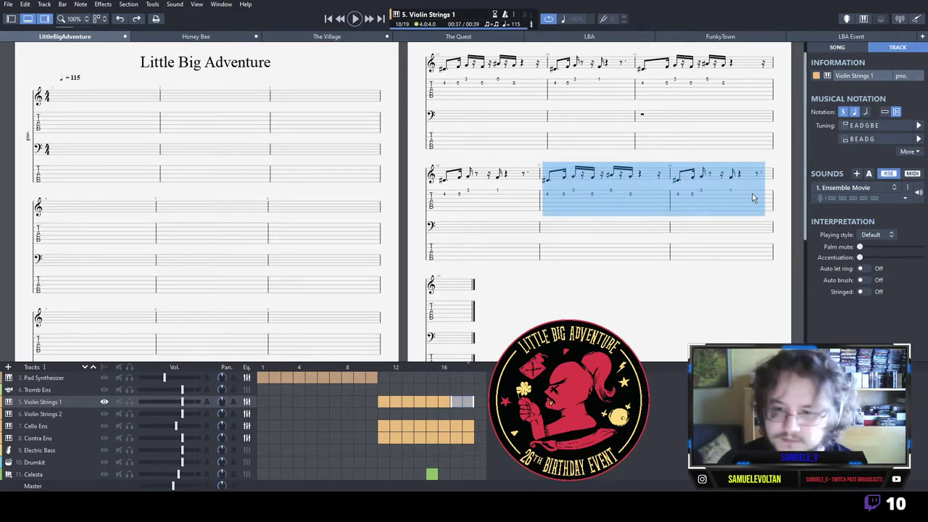
key("Delete")
Enter frets 6, 4, 3 and 1 on the high E string in bar 17 of Violin Strings 1, separated by rests.
key("0")
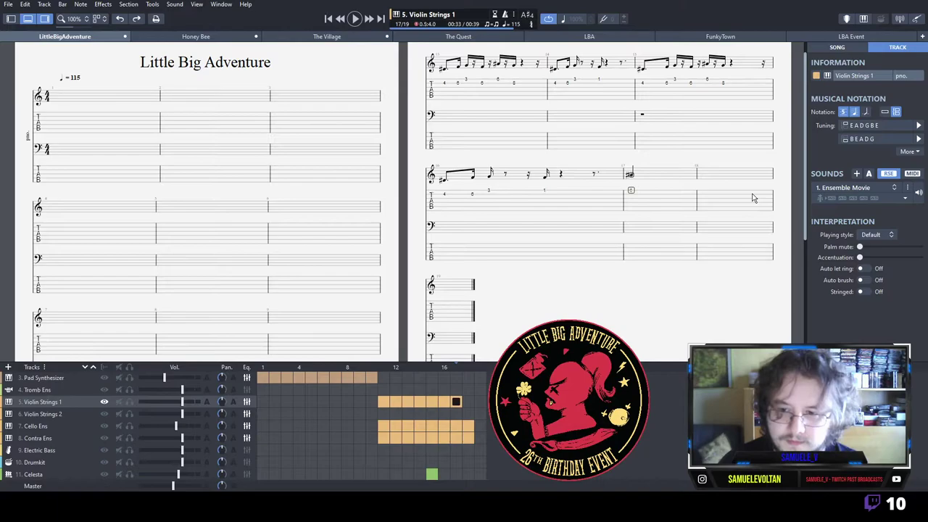
key("Right")
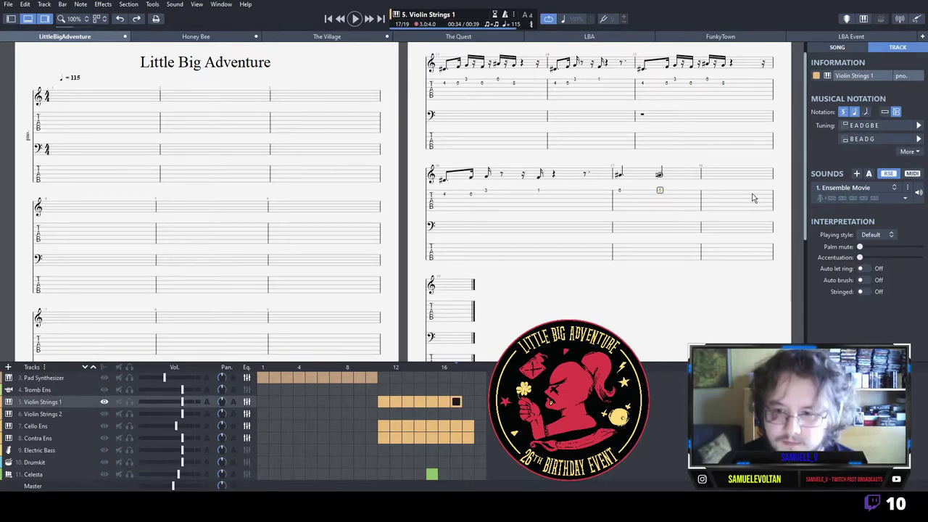
key("4")
key("Right")
key("Right")
key("3")
key("Right")
key("Right")
key("1")
Finish bar 17 with frets 3 and 4 on the high E string and a closing sixteenth rest, and play it back.
key("Right")
key("Right")
key("3")
key("Right")
key("Right")
key("4")
key("Right")
key("minus")
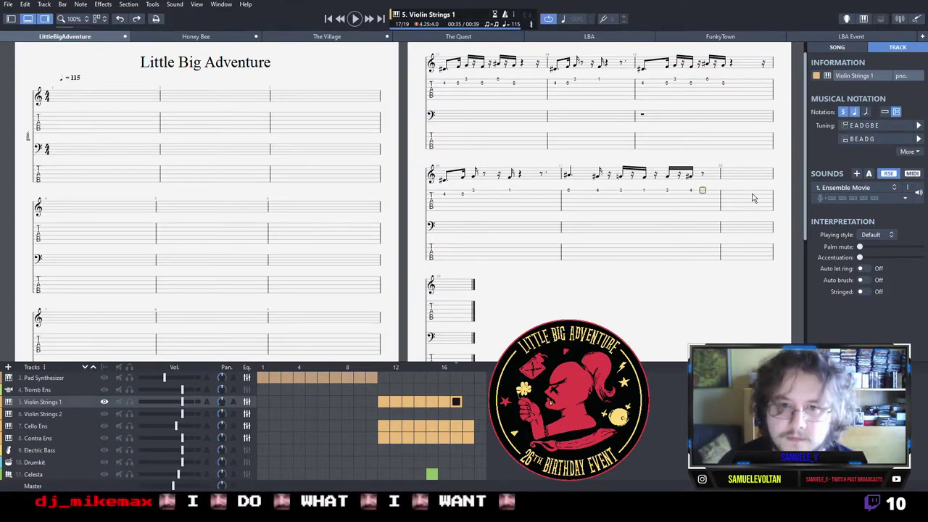
key("plus")
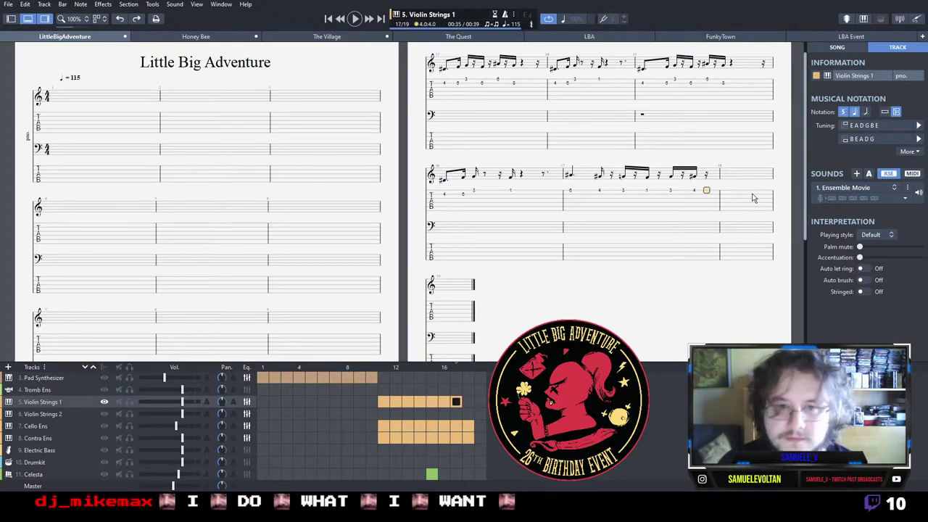
key("space")
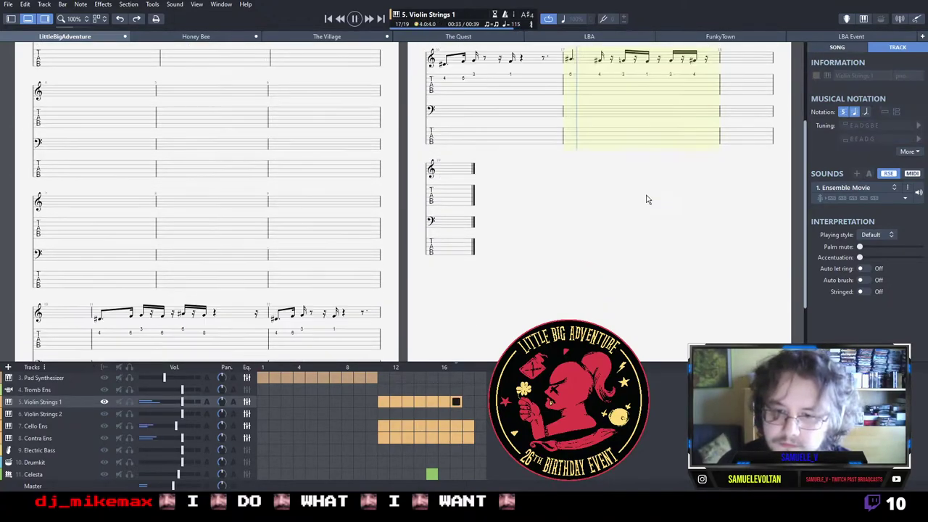
key("space")
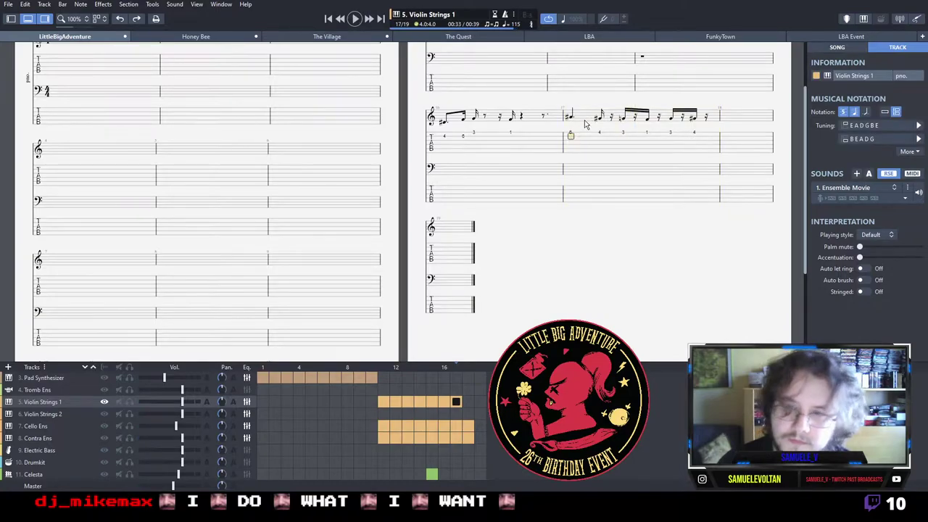
Shorten the opening note of bar 17 to a dotted eighth, delete the rest after the second note, and play the phrase.
key("6")
key("space")
key("space")
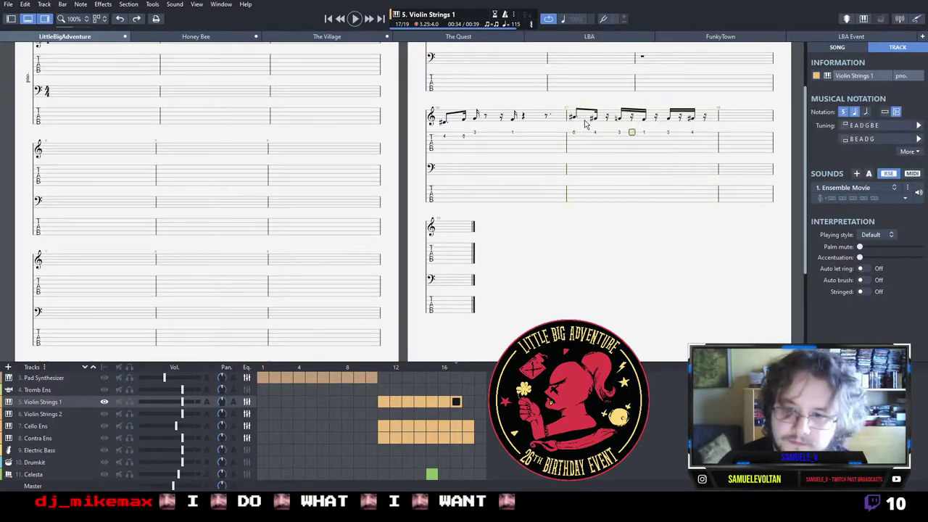
key("Down")
key("4")
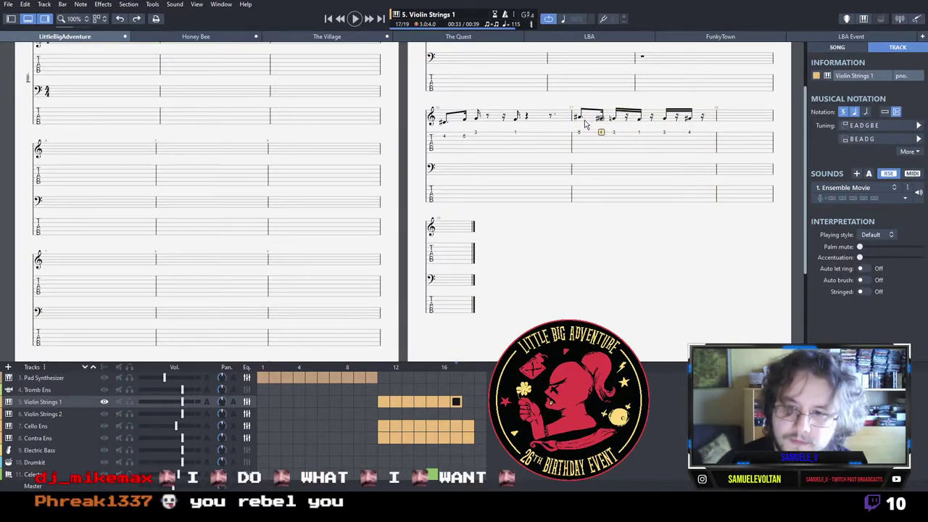
key("space")
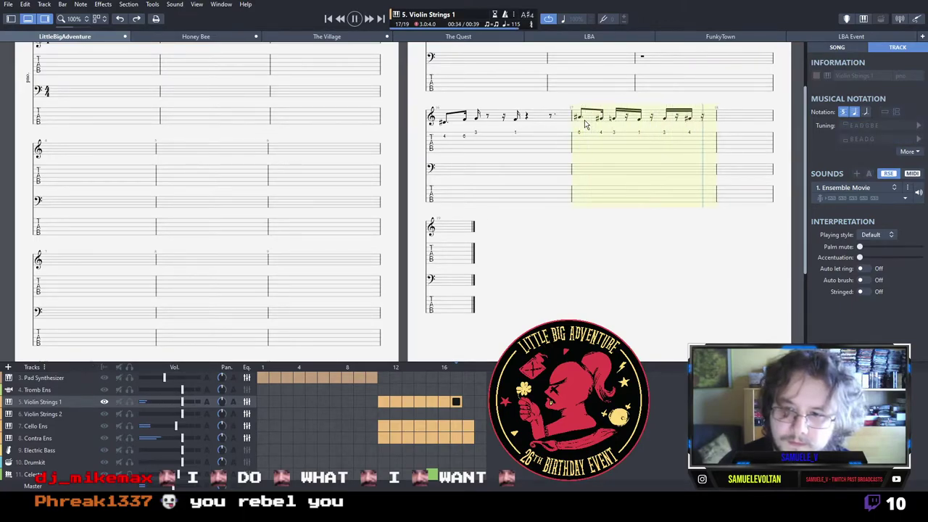
key("space")
Copy the bar 17 phrase of Violin Strings 1 into bar 18.
left_click_drag(583, 126, 707, 140)
key("ctrl+c")
left_click(721, 135)
key("ctrl+v")
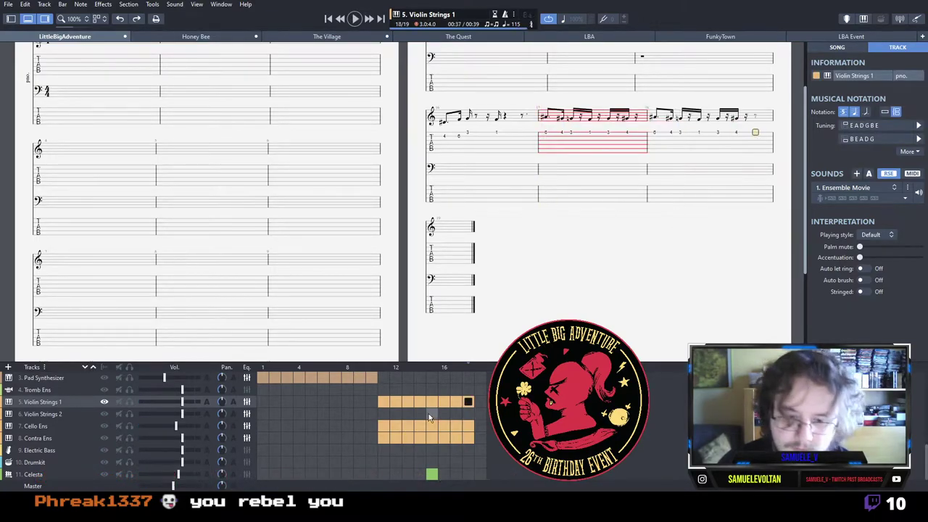
Play back the arrangement from bar 11 into bar 16 with Contra Ens in view.
left_click(383, 438)
key("space")
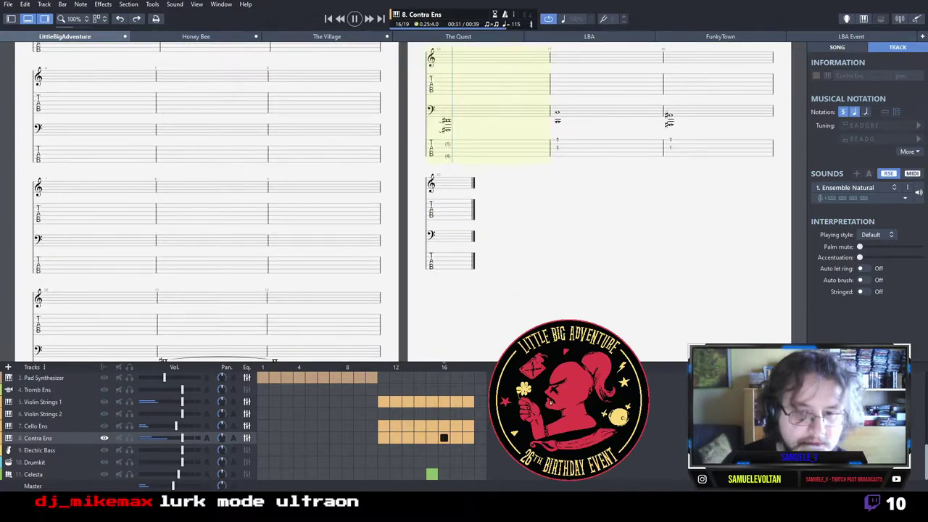
left_click(444, 438)
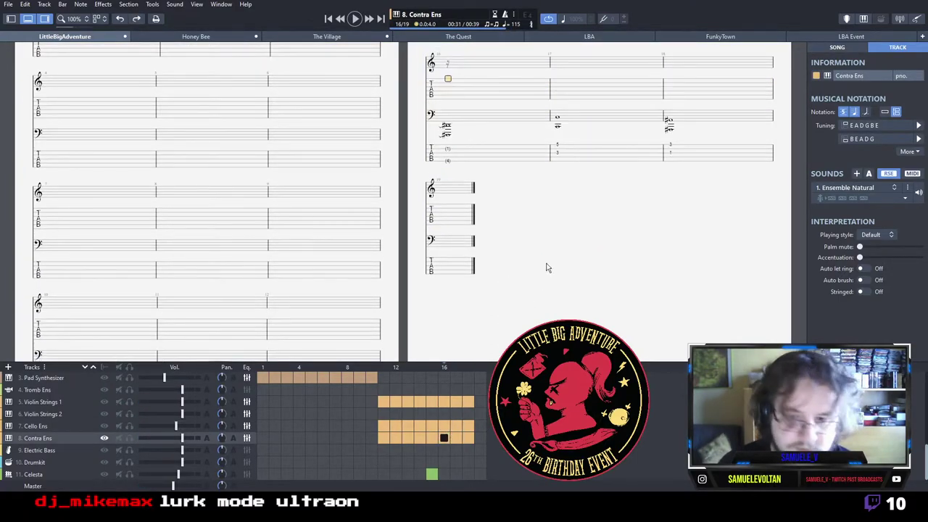
Replace the tied chord in bar 16 of Contra Ens with fret 6 on the D string and fret 4 on the E string.
left_click(447, 160)
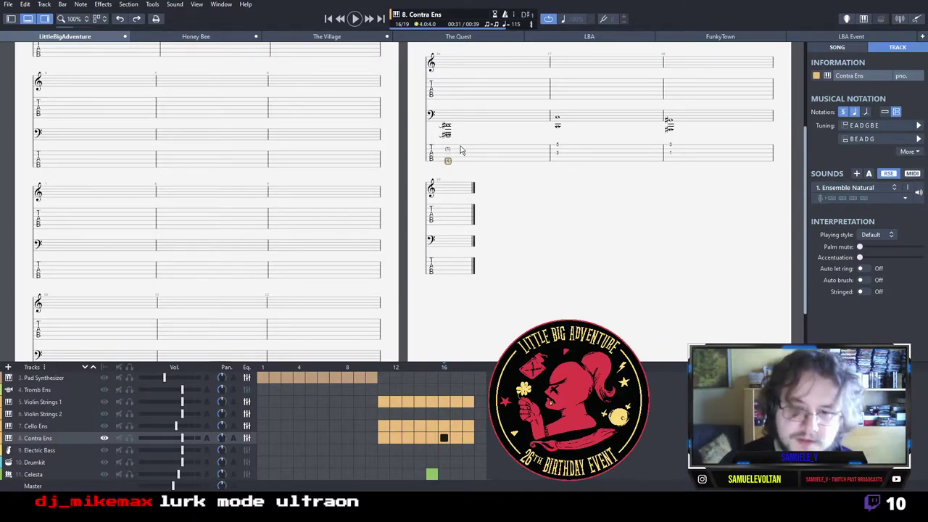
key("Delete")
key("3")
key("Delete")
key("Up")
key("3")
key("4")
key("Up")
key("Up")
key("6")
Change the bar 17 chord of Contra Ens to fret 8 on the D string and fret 6 on the E string.
key("Right")
key("Delete")
key("Down")
key("6")
key("Up")
key("Up")
key("8")
key("Up")
key("Down")
key("8")
Change the bar 18 chord of Contra Ens to fret 3 on the G, fret 6 on the A and fret 4 on the low B string.
key("Right")
key("Down")
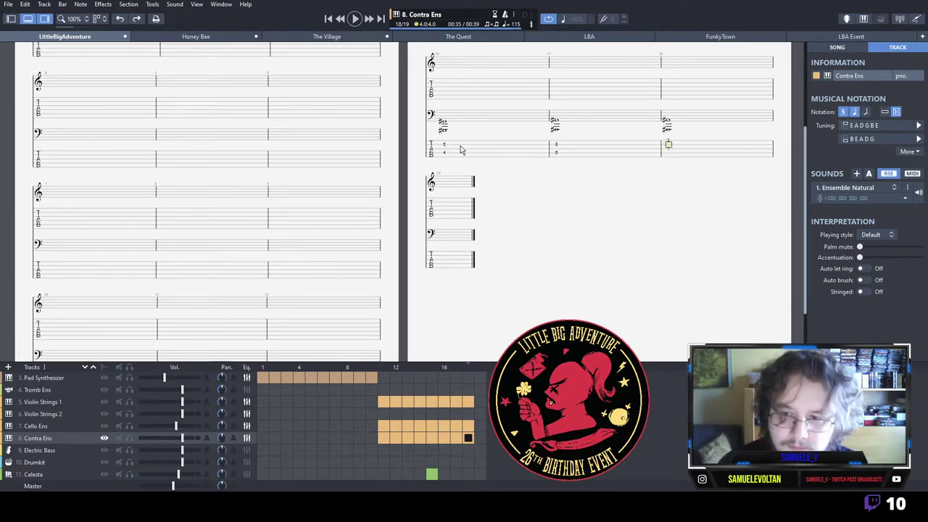
key("Delete")
key("Down")
key("Down")
key("6")
key("Delete")
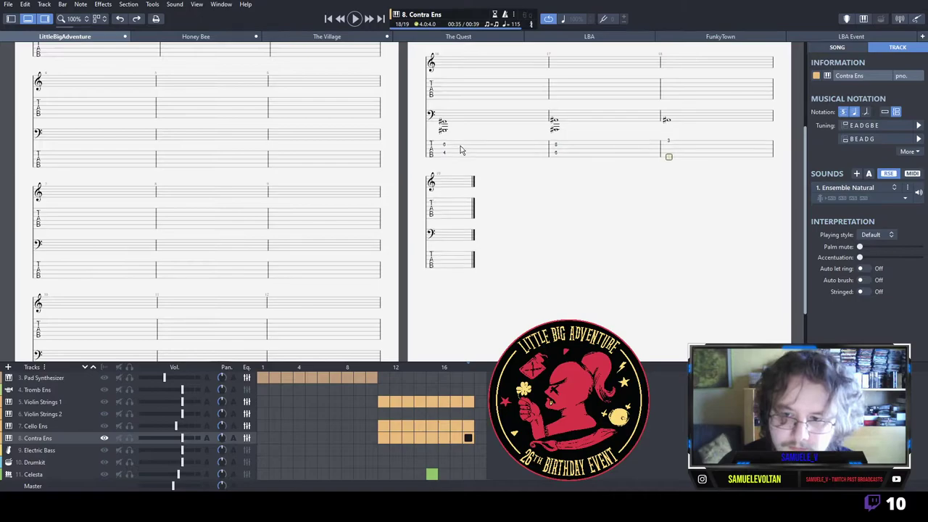
key("Delete")
key("Down")
key("6")
key("Delete")
key("4")
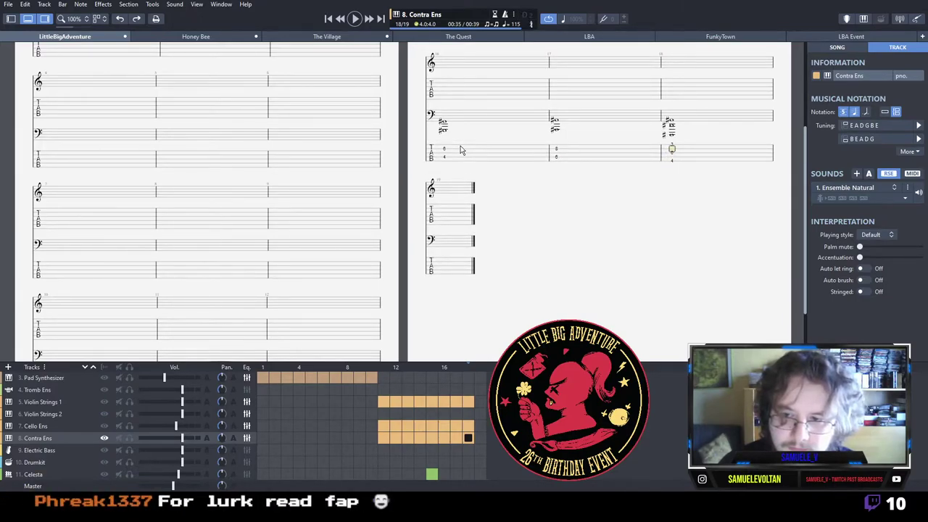
Play back the Contra Ens chords from bars 18, 17, 16 and 15 in turn.
key("space")
key("space")
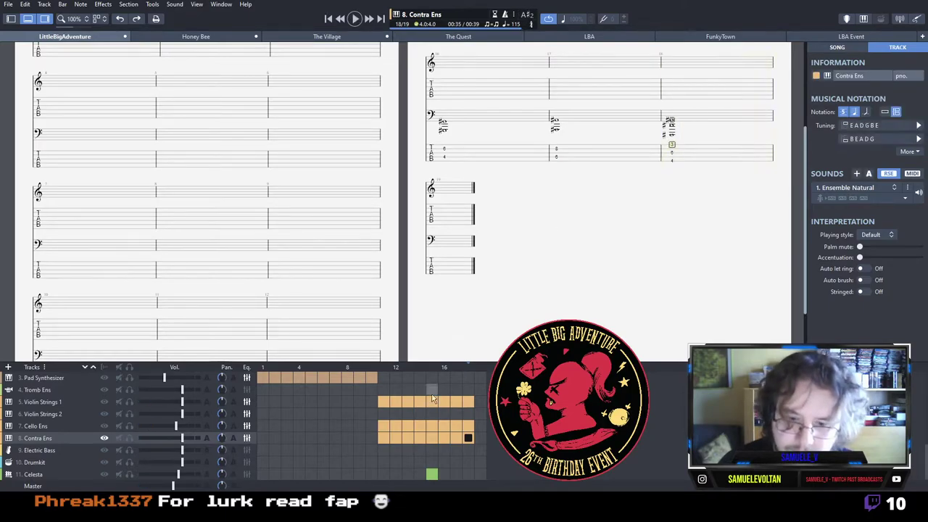
left_click(454, 438)
key("space")
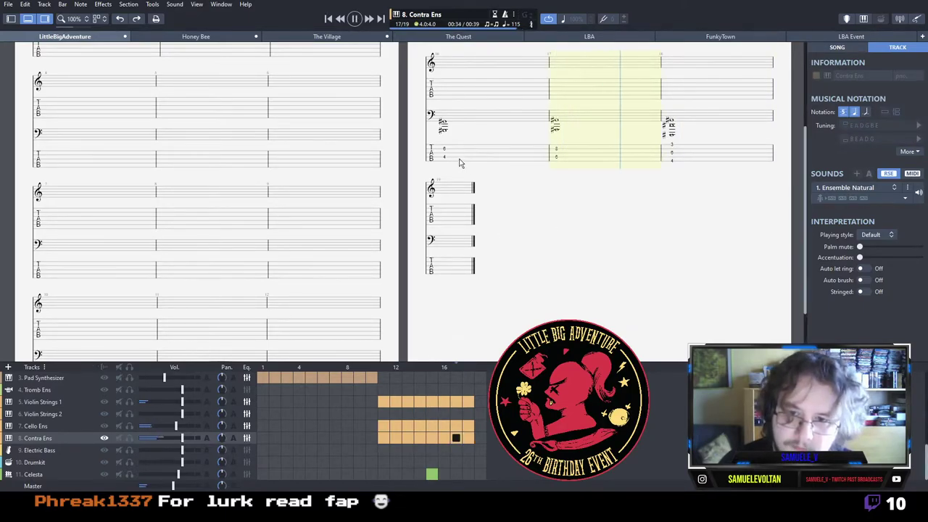
left_click(444, 438)
key("space")
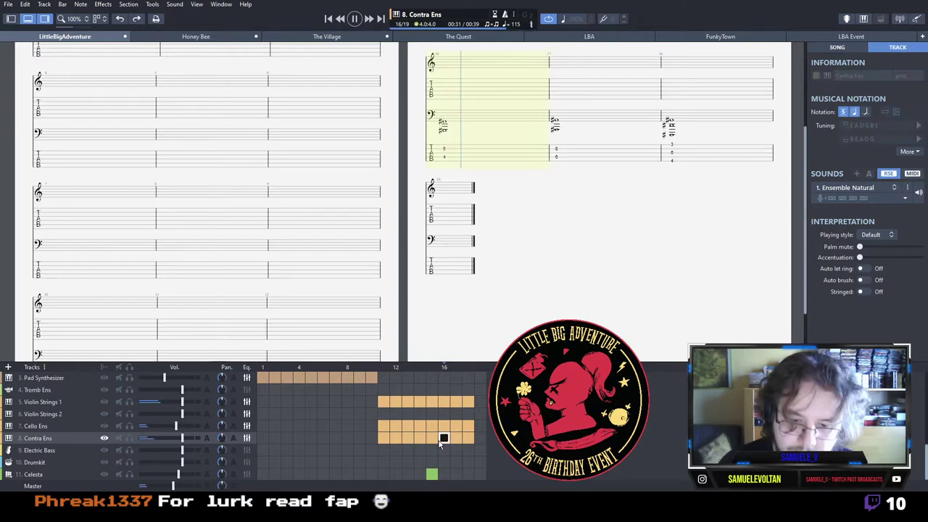
left_click(432, 437)
key("space")
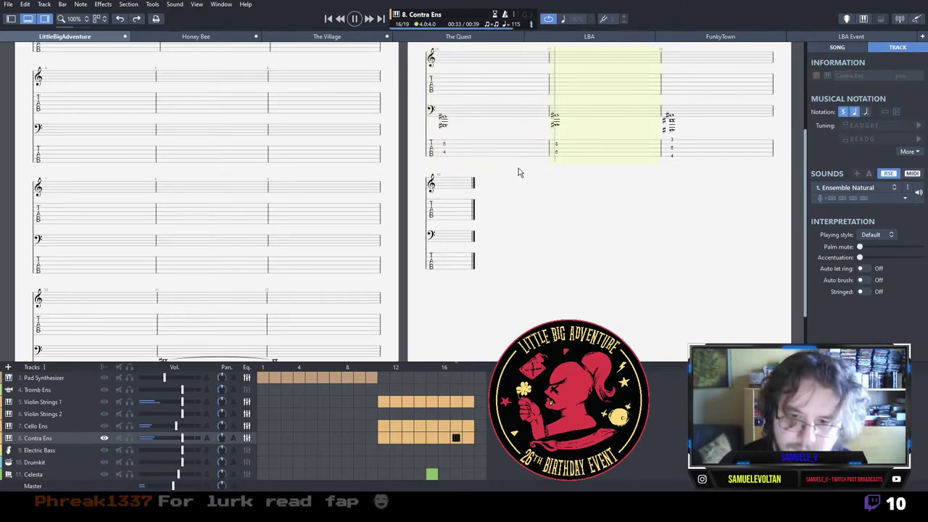
key("space")
Copy the bar 16 chord of Contra Ens over the chord in bar 17.
left_click_drag(490, 151, 466, 153)
key("ctrl+c")
left_click_drag(551, 149, 606, 170)
key("ctrl+v")
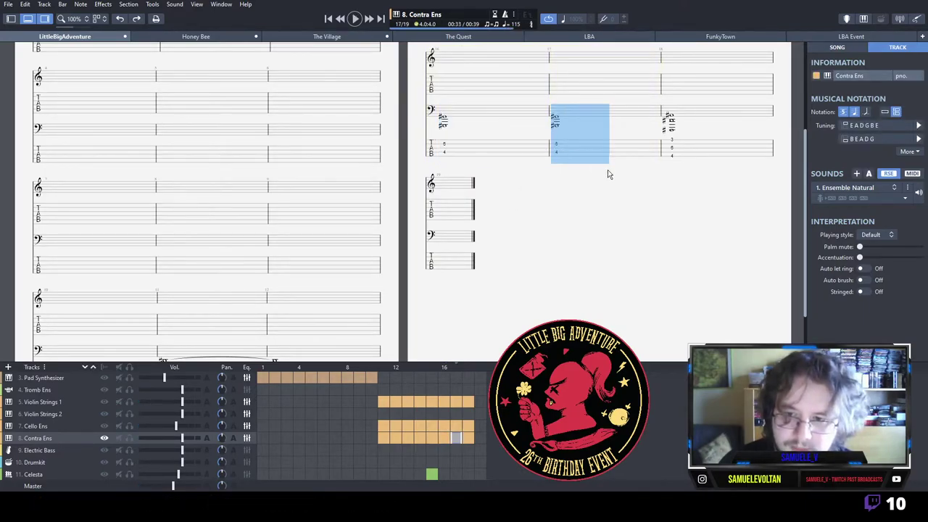
Change the bar 18 chord of Contra Ens to fret 8 on the D string and fret 6 on the E string.
left_click(672, 149)
key("Delete")
key("Up")
key("8")
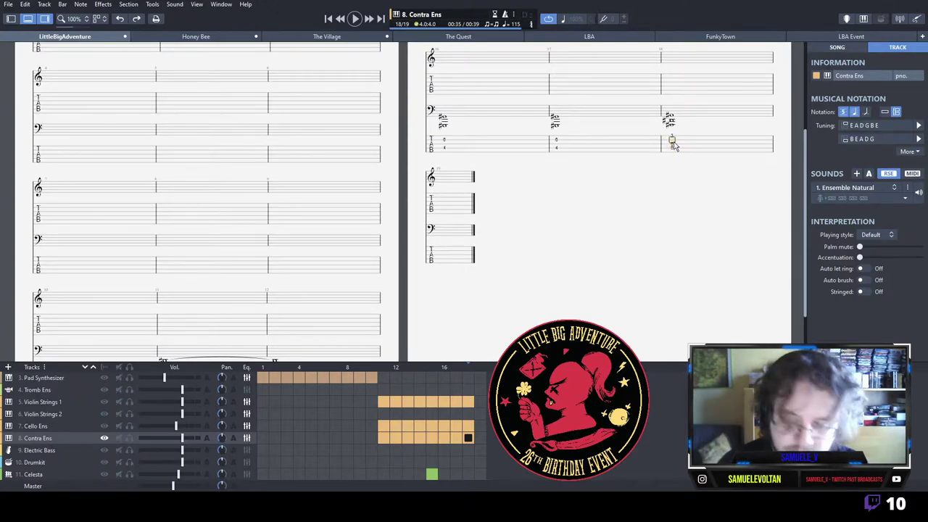
Enter fret 4 on the low B string in bar 19 of Contra Ens.
key("Right")
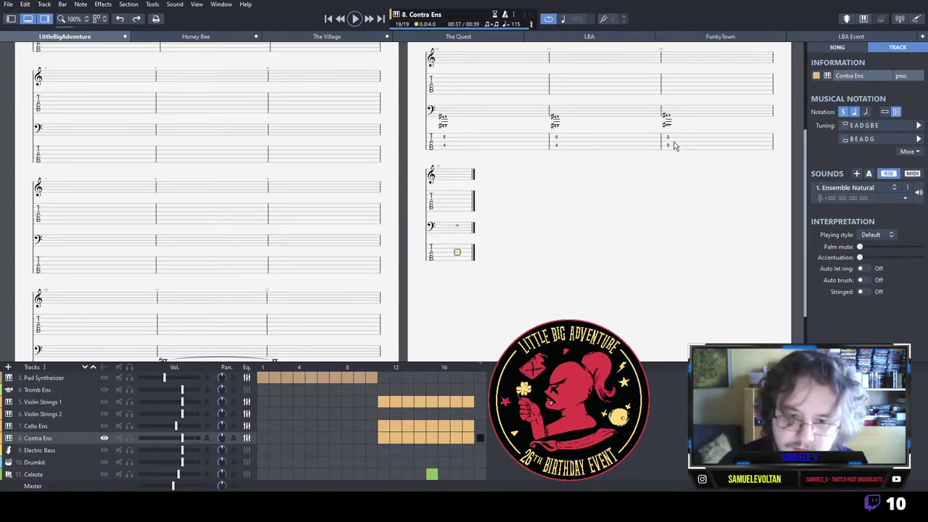
key("Delete")
key("Down")
key("3")
key("Delete")
key("Down")
key("3")
key("Delete")
key("4")
Complete the bar 19 chord with fret 6 on the A string and fret 3 on the G string, and play it back.
key("Up")
key("Up")
key("6")
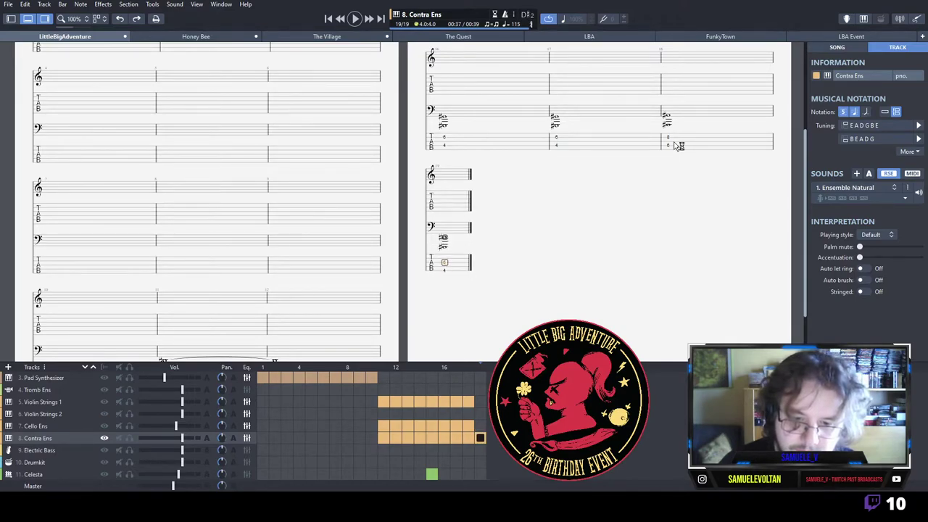
key("Up")
key("Up")
key("4")
key("3")
key("space")
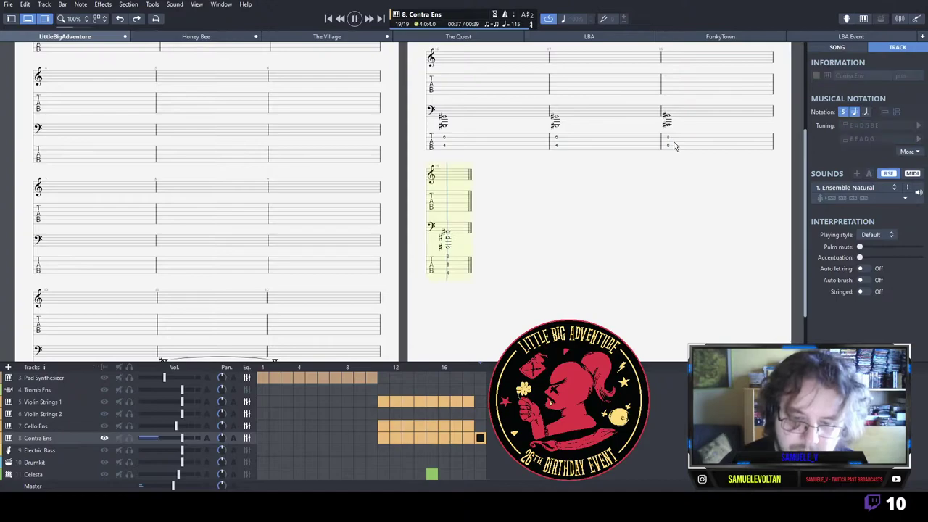
Play back the arrangement from bar 16, viewing Cello Ens and Contra Ens.
left_click(444, 438)
left_click(443, 426)
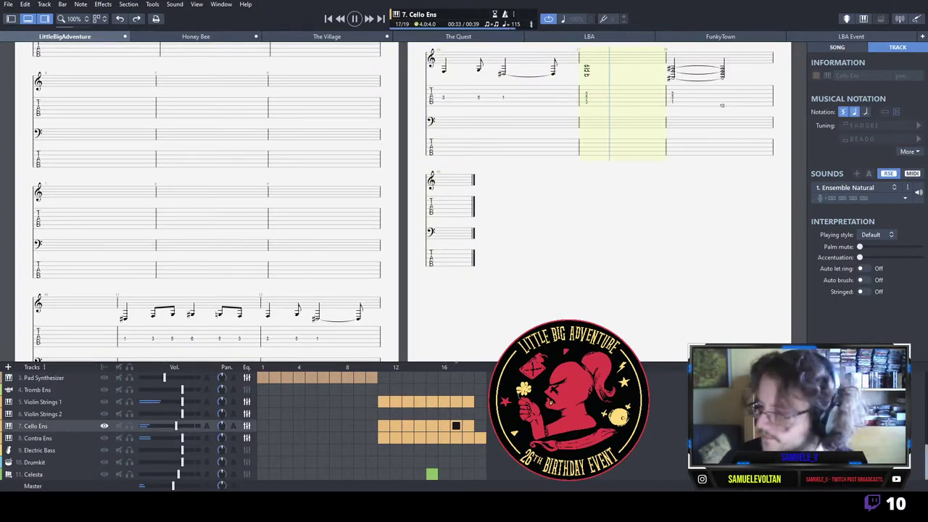
key("ctrl+Down")
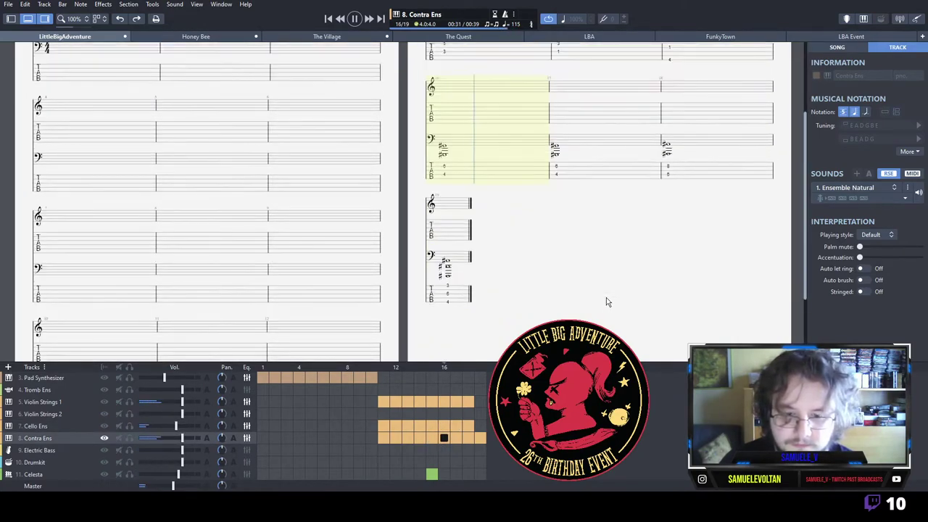
key("space")
Change the bar 16 chord of Contra Ens to fret 1 on the D and fret 4 on the low B string, tied from bar 15.
left_click(445, 165)
key("4")
key("Up")
key("Delete")
key("Up")
key("Up")
key("l")
key("shift+Right")
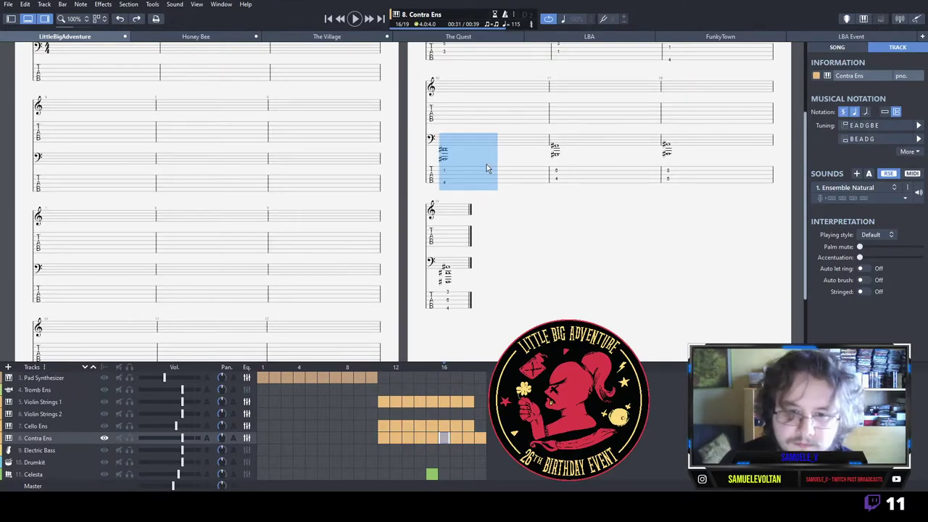
Play back from bar 16, and view bar 16 of Cello Ens and Violin Strings 1.
key("space")
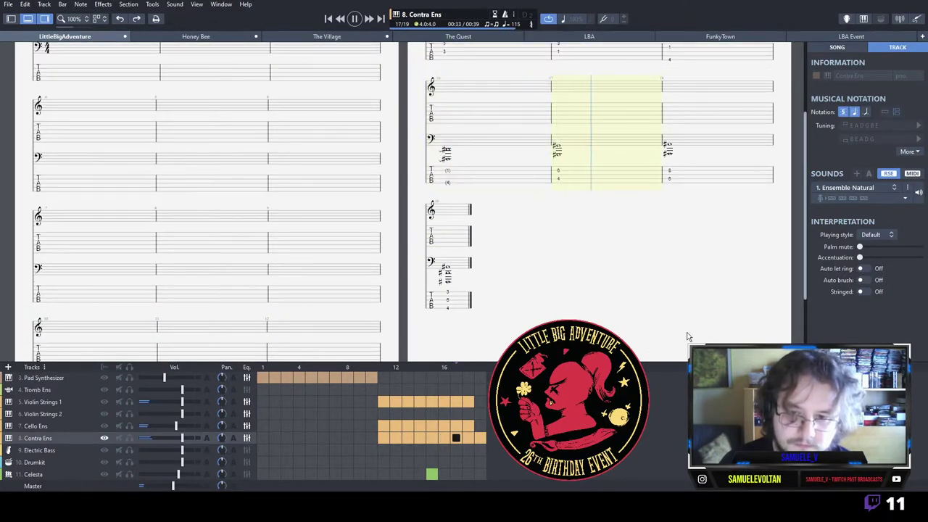
left_click(445, 425)
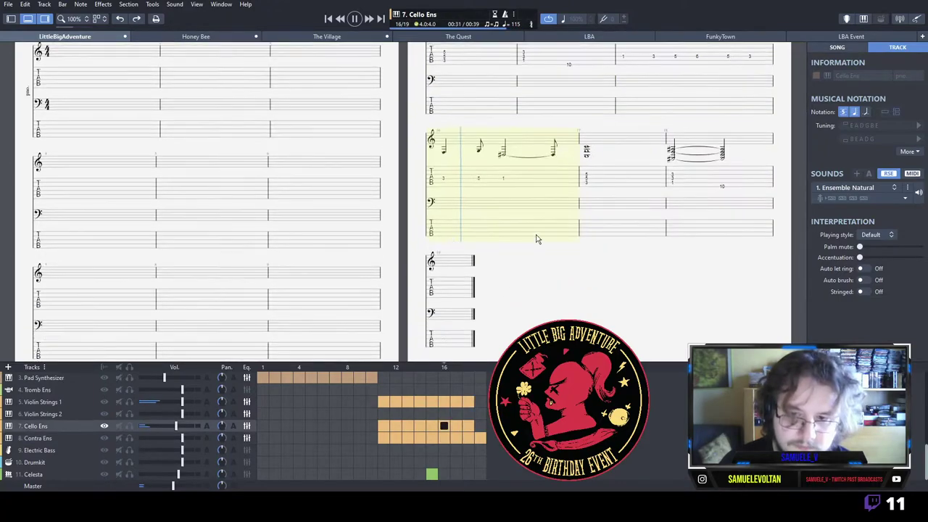
key("space")
scroll(467, 407, "up", 1)
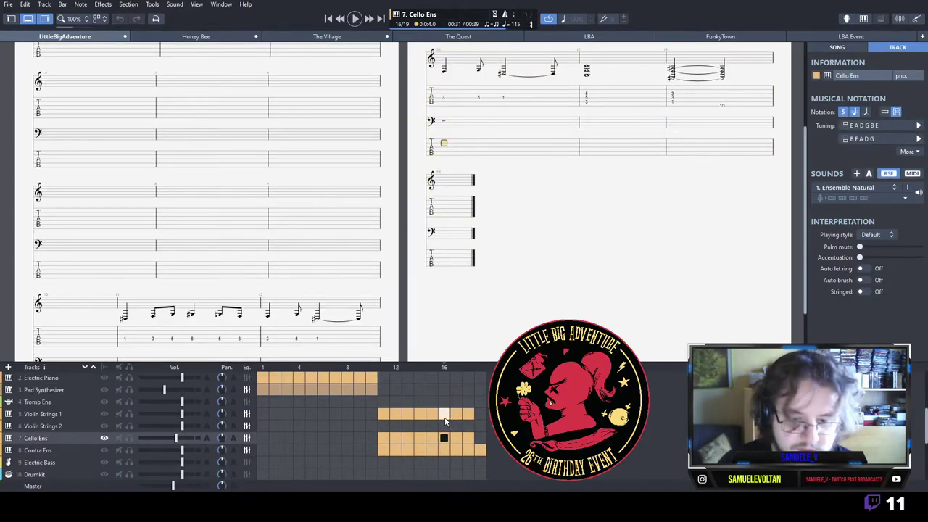
left_click(446, 414)
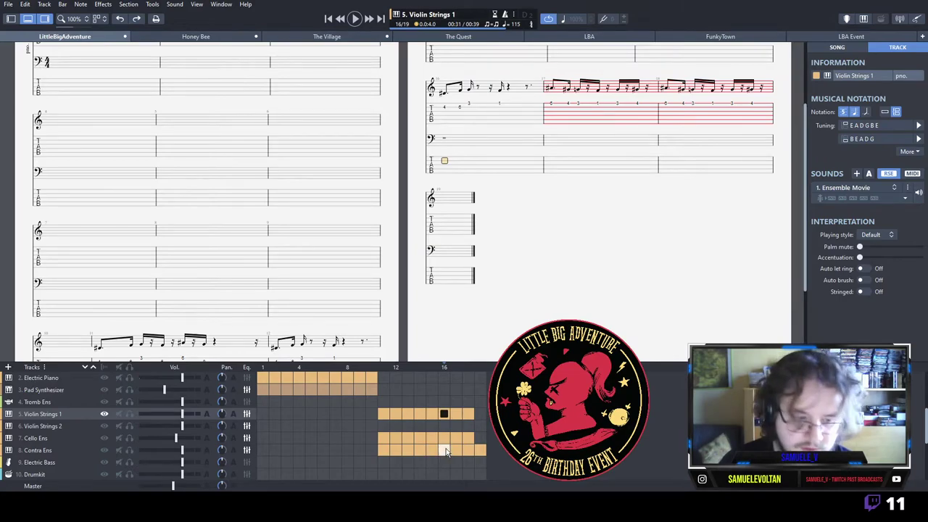
Enter frets 4, 4 and 6 on adjacent strings in the bar 17 chord of Cello Ens and fret 3 in bar 18, playing back.
left_click(444, 438)
key("space")
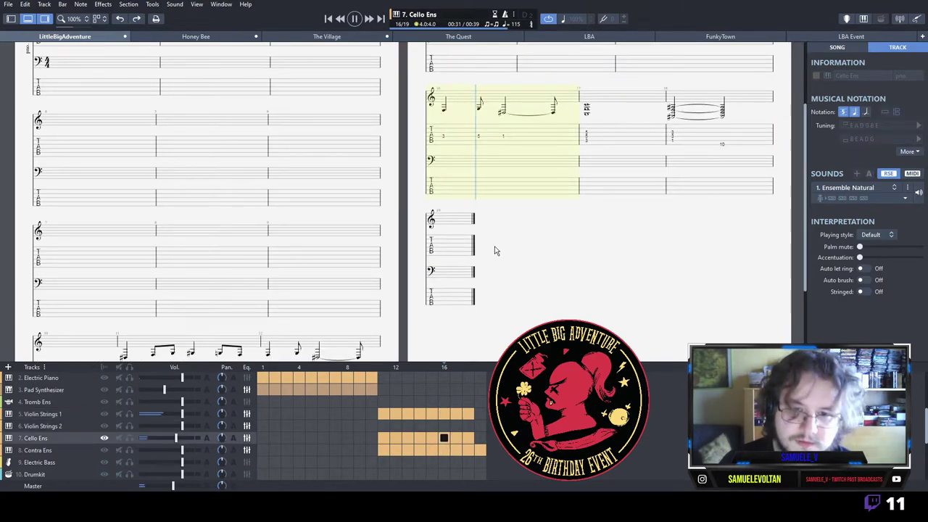
left_click(587, 140)
key("4")
key("Up")
key("4")
key("Up")
key("6")
key("Right")
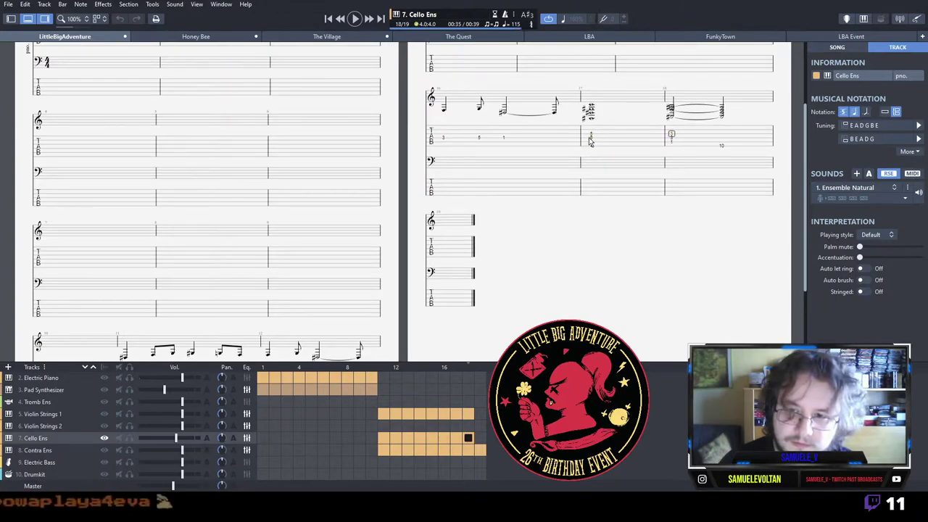
key("3")
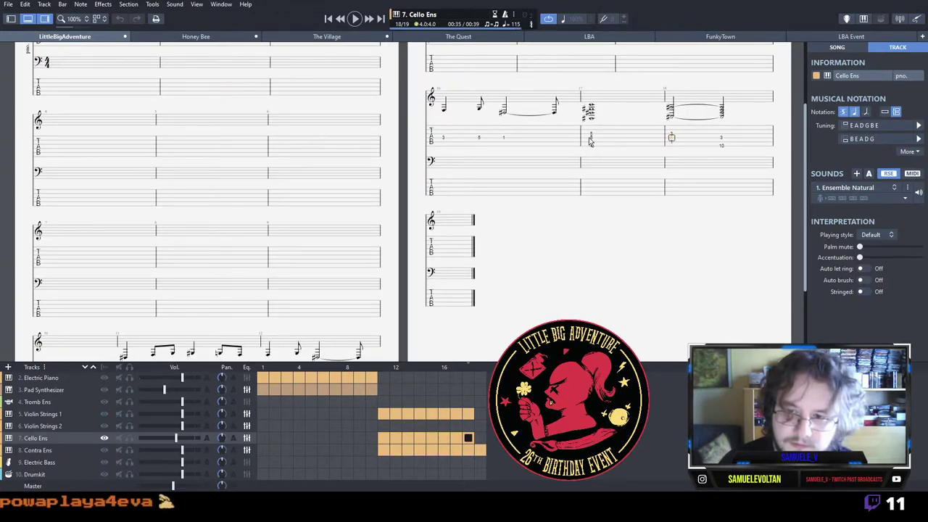
key("space")
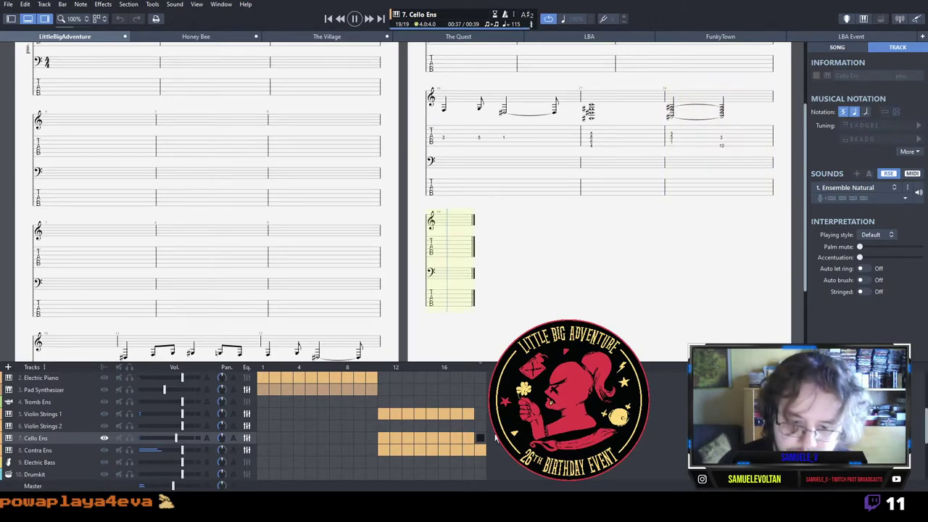
Copy the Violin Strings 1 melody of bars 11 and 12 into bars 19 and 20, and play back with Cello Ens in view.
left_click(454, 413)
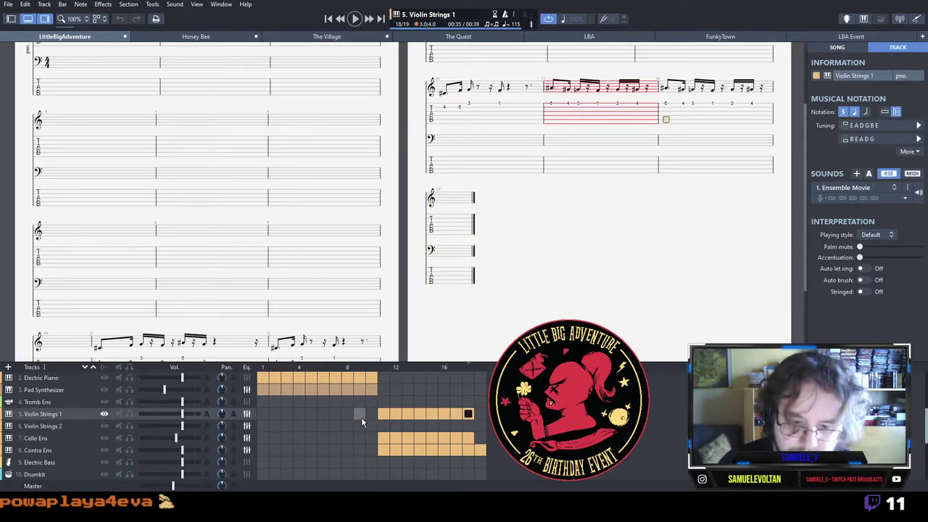
left_click(384, 414)
key("space")
left_click_drag(118, 297, 373, 294)
left_click(467, 438)
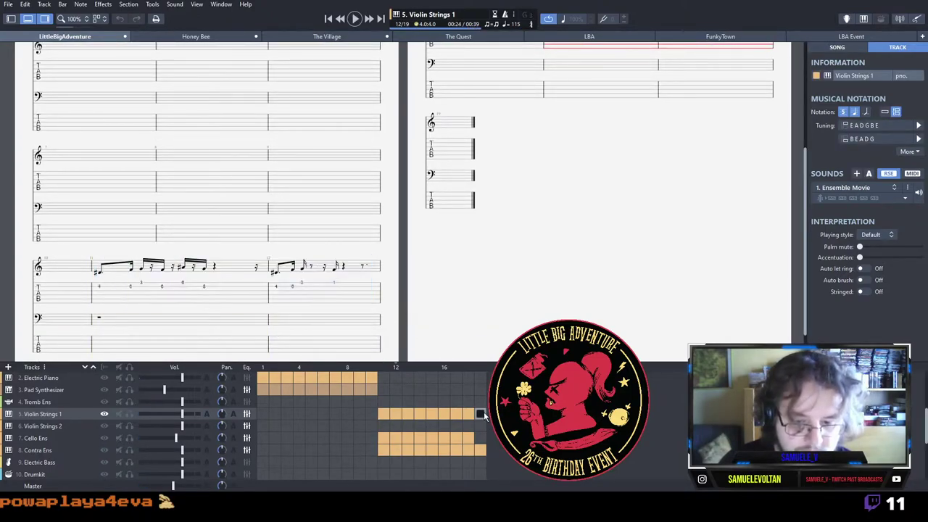
key("space")
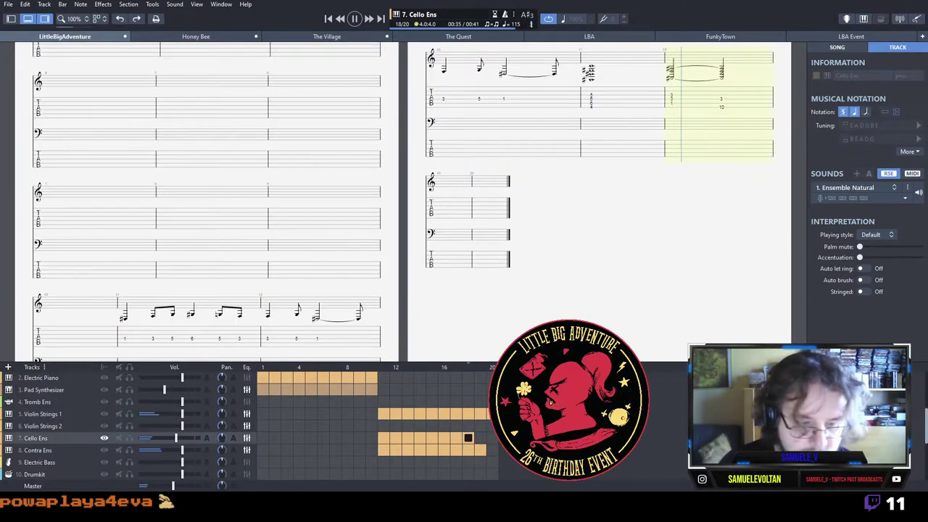
Enter the Contra Ens chord in bar 20 with frets 4, 6 and 3 on the B, A and G strings, tied from bar 19.
left_click(490, 450)
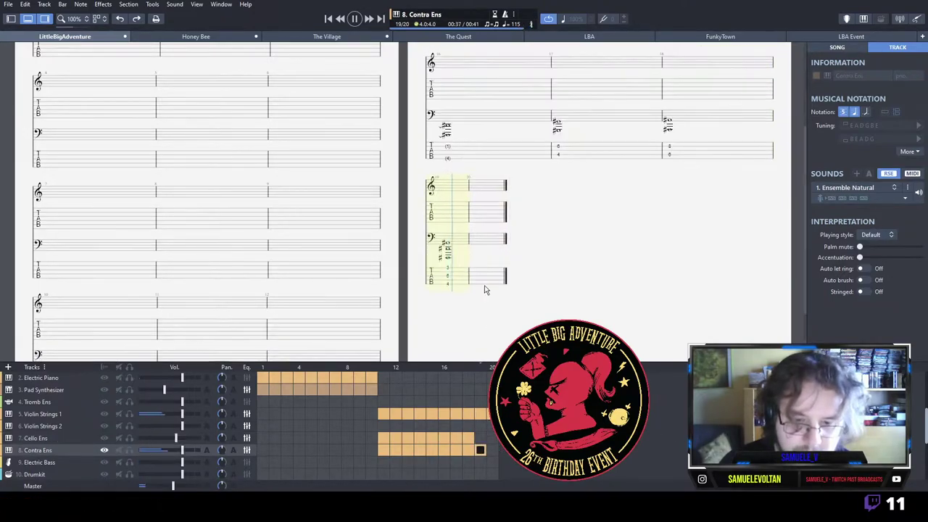
key("4")
key("Up")
key("Up")
key("6")
key("Up")
key("Up")
key("3")
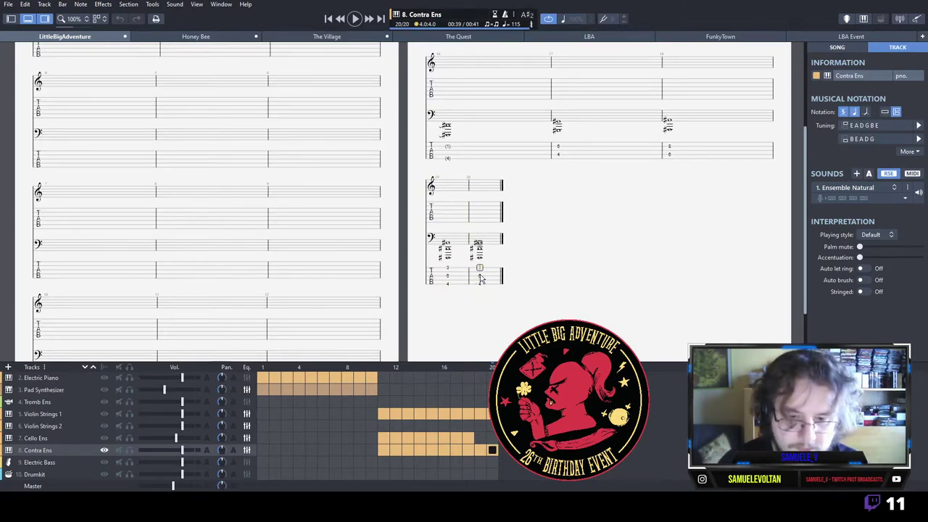
double_click(480, 277)
key("l")
Lengthen the Celesta chord in bar 15 by one note value and play back the arrangement from bar 11.
scroll(440, 453, "down", 1)
left_click(432, 475)
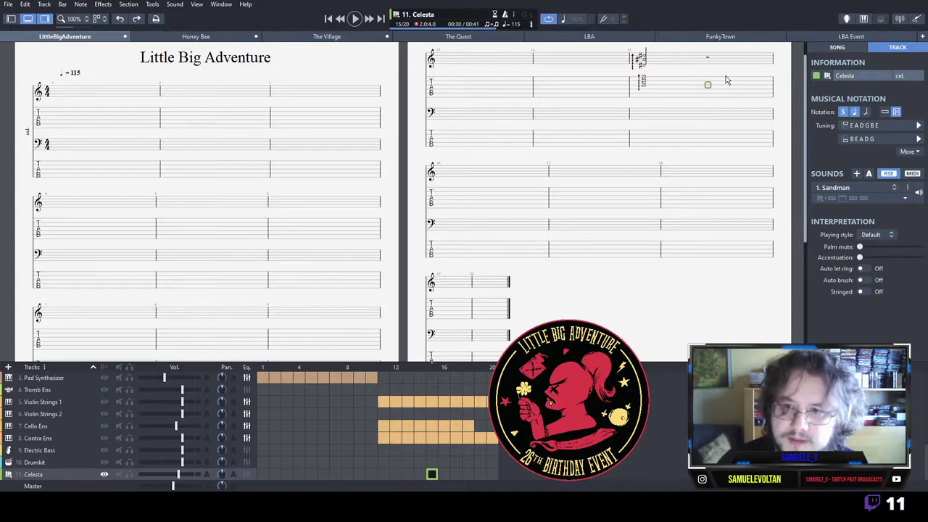
key("Left")
key("minus")
left_click(385, 427)
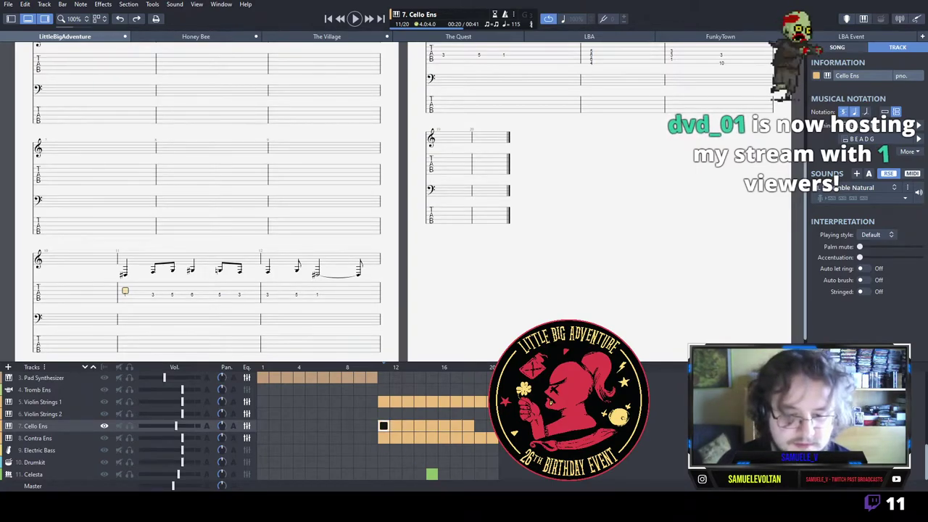
key("space")
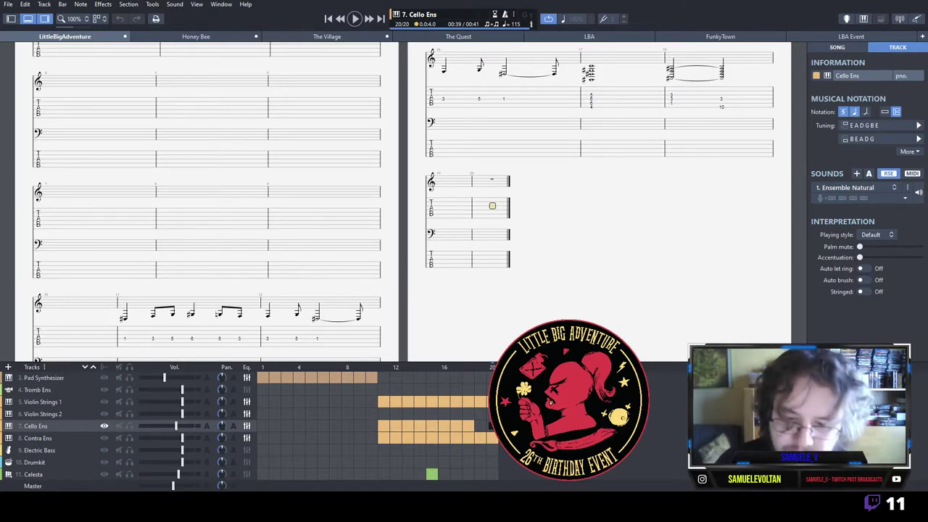
Add bar 21 at the end of the score and enlarge the track list until the Flute track is visible.
key("Return")
left_click(490, 447)
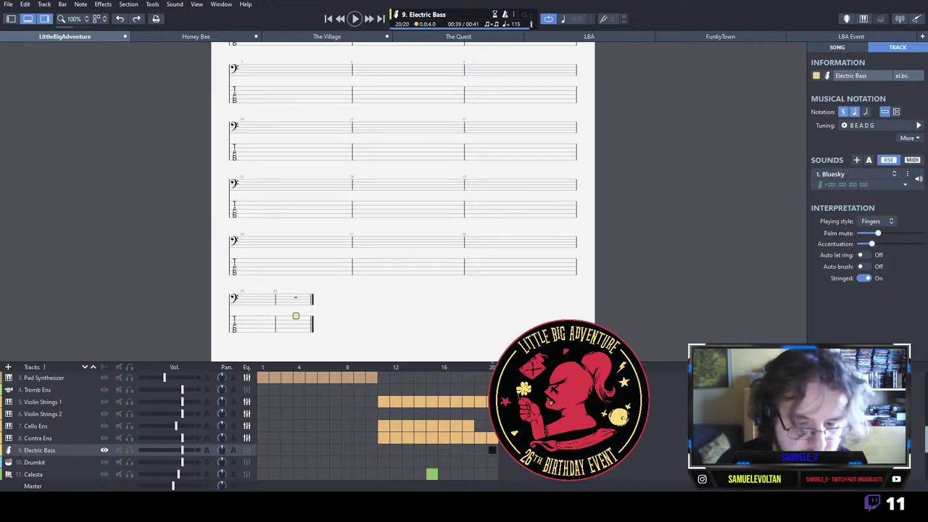
key("Right")
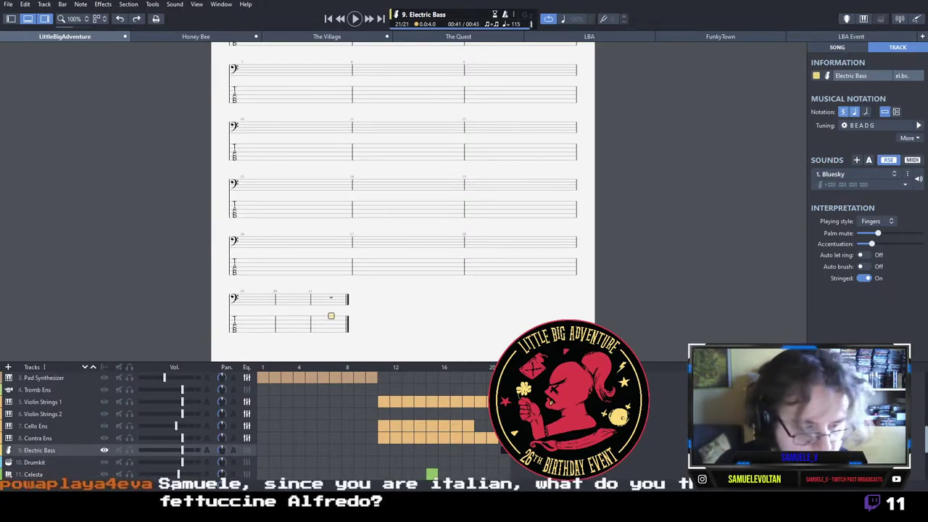
scroll(394, 464, "down", 1)
left_click_drag(297, 361, 306, 312)
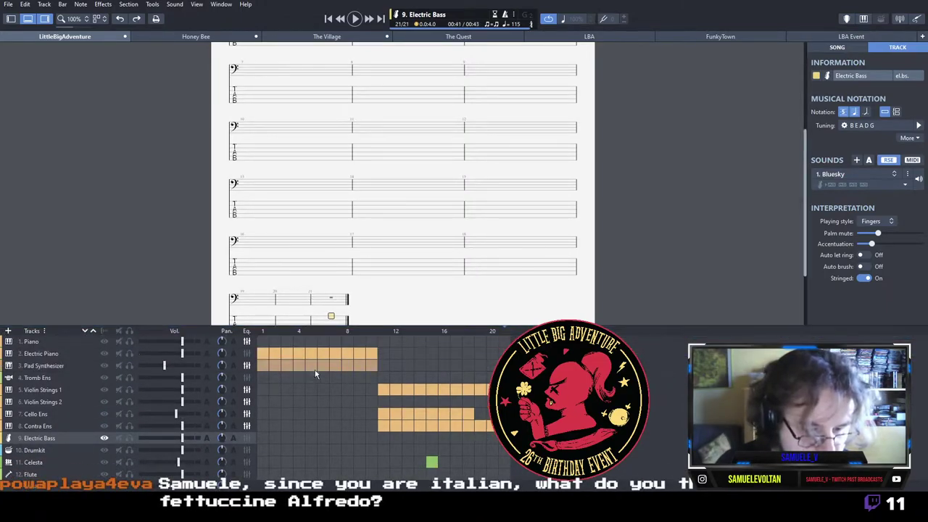
Move the Flute track up to position 9, directly above Electric Bass.
left_click(384, 475)
left_click(503, 474)
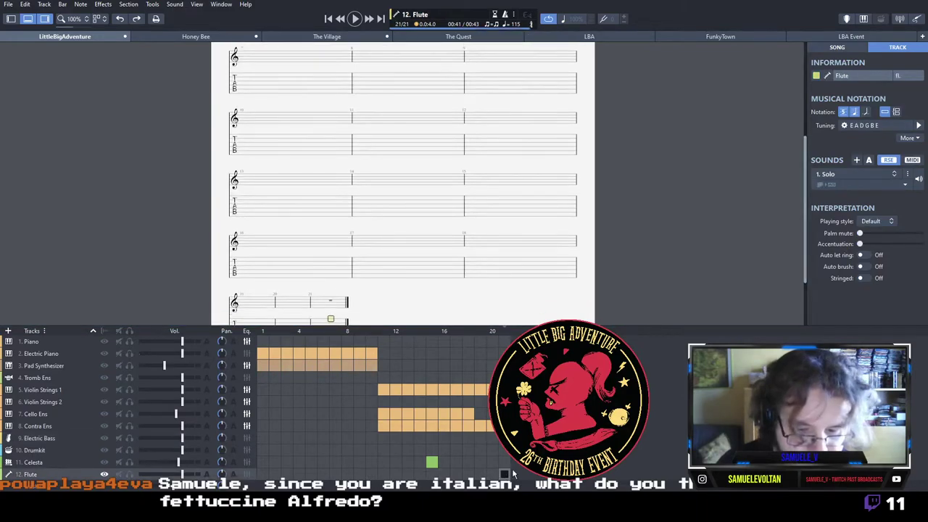
key("ctrl+alt+Up")
key("ctrl+alt+Up")
key("ctrl+alt+Up")
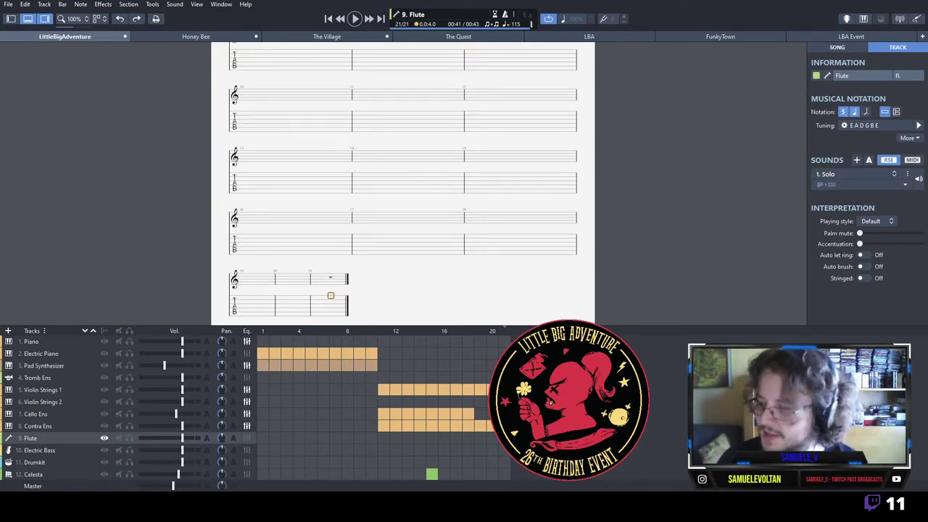
Enter fret 18 on the high E string as a quarter note at the start of Flute bar 21.
left_click(295, 304)
left_click(332, 307)
left_click(336, 295)
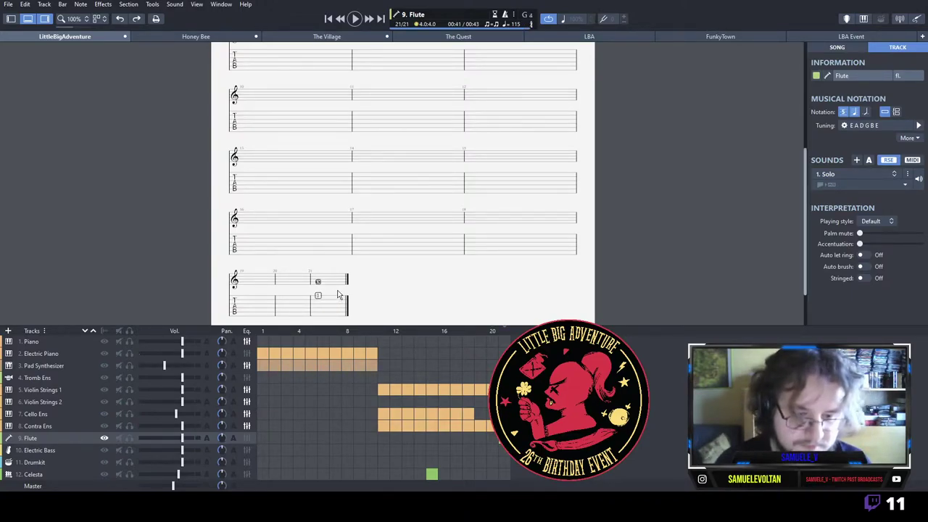
type("18")
key("plus")
key("plus")
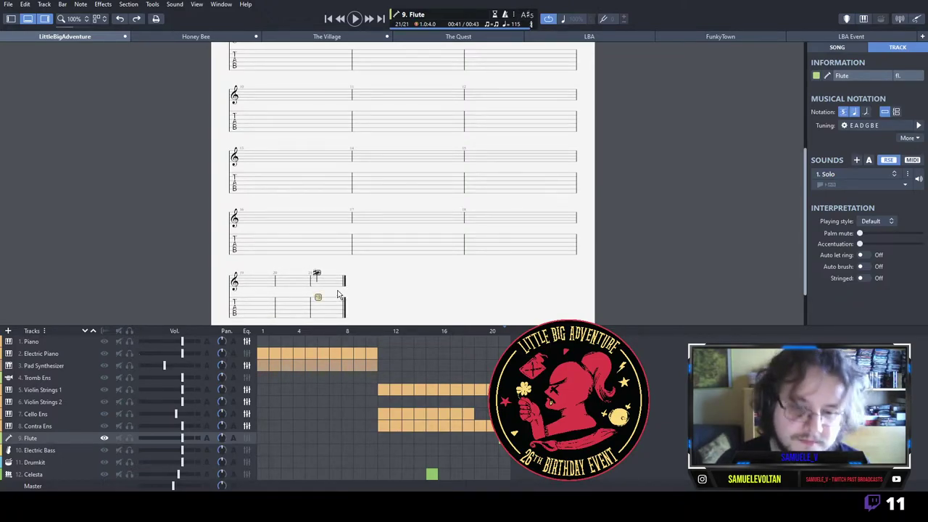
Extend the opening Flute note with a tied sixteenth and follow it with fret 16 as a sixteenth note.
key("Right")
type("18")
key("plus")
key("l")
key("Left")
key("space")
key("Right")
type("1716")
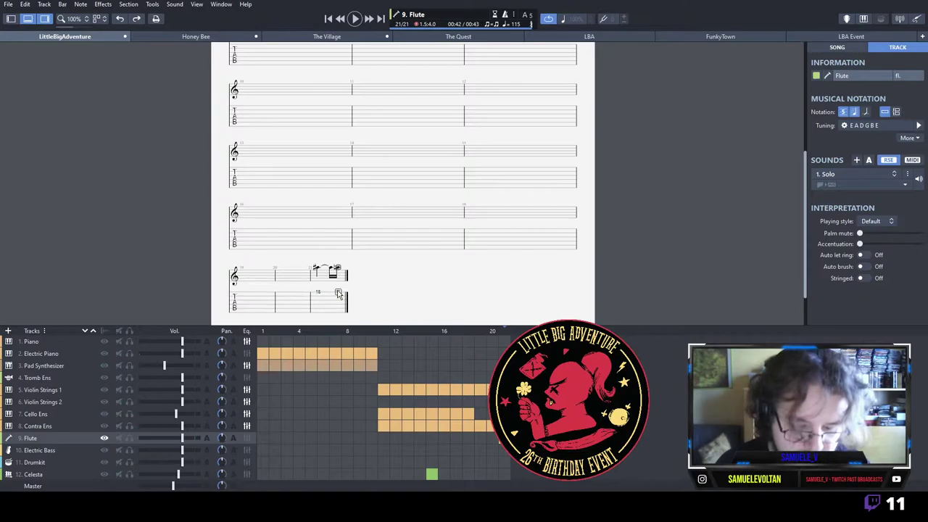
Add fret 15 as a quarter note in Flute bar 21, followed by a sixteenth on the same fret.
key("Right")
type("15")
key("minus")
key("minus")
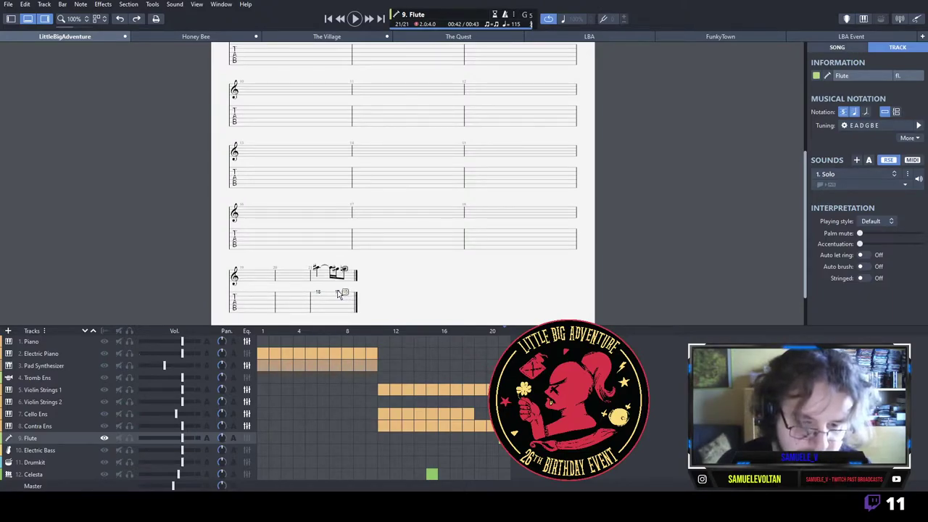
key("Right")
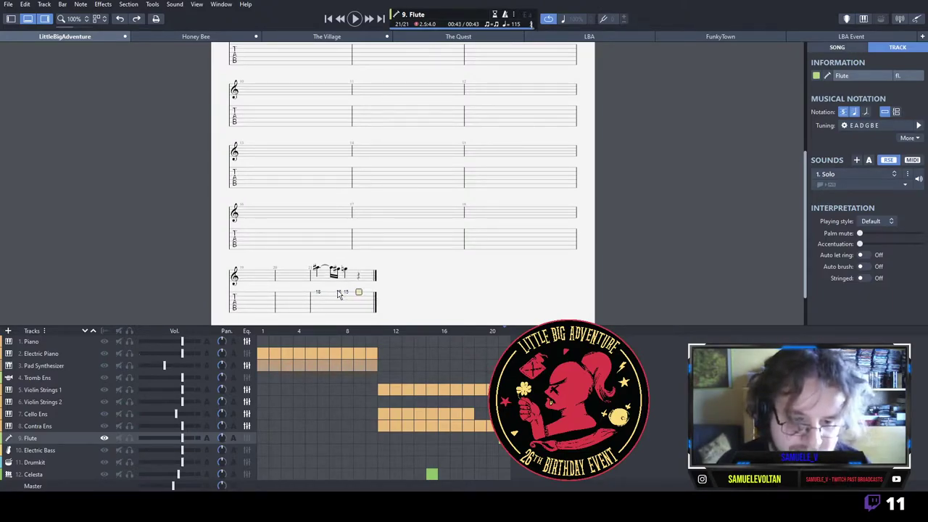
type("15")
Dot the opening fret 18 note of Flute bar 21 and play the bar back.
key("Left")
key("Left")
key("Left")
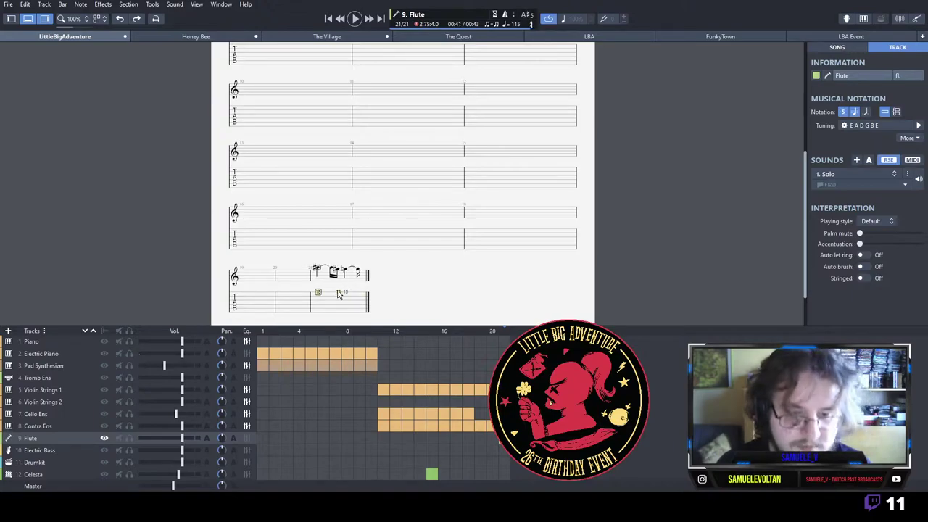
key("space")
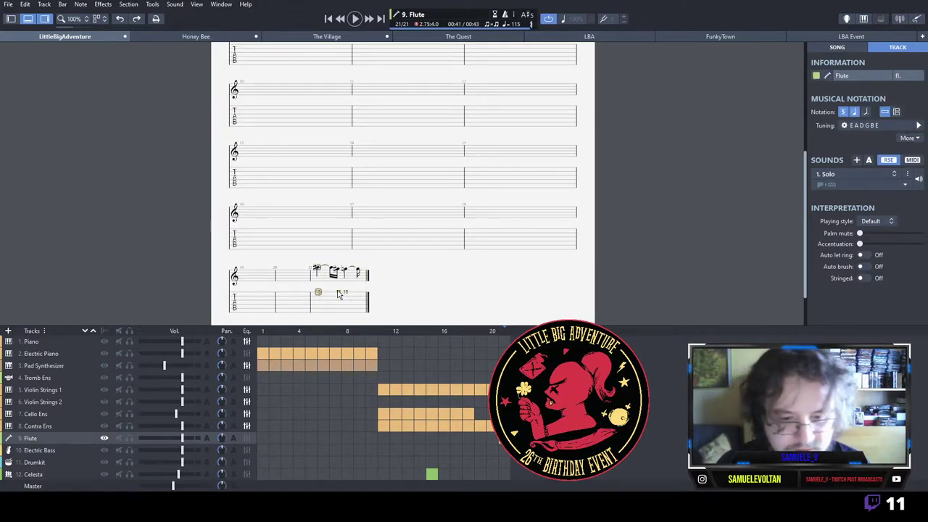
key("space")
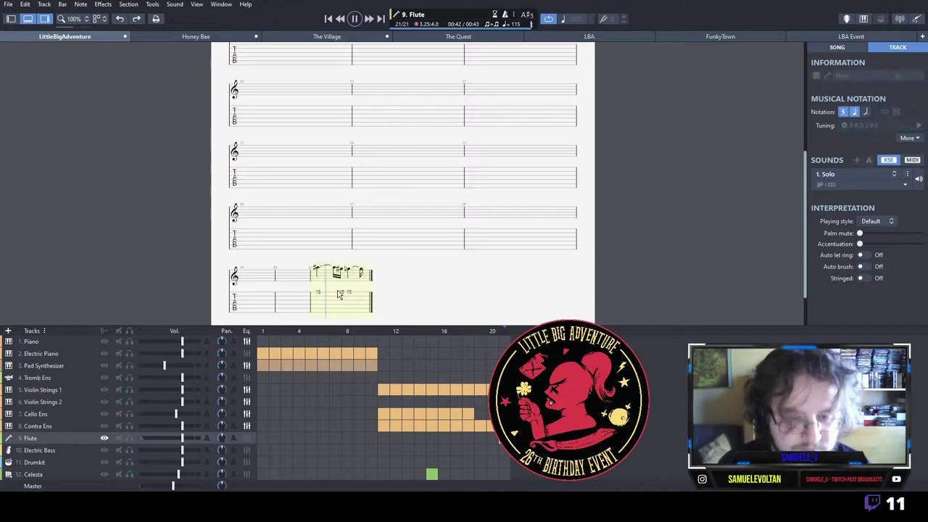
Dot the fret 15 quarter note, keep its tied sixteenth, and close Flute bar 21 with fret 13.
key("Left")
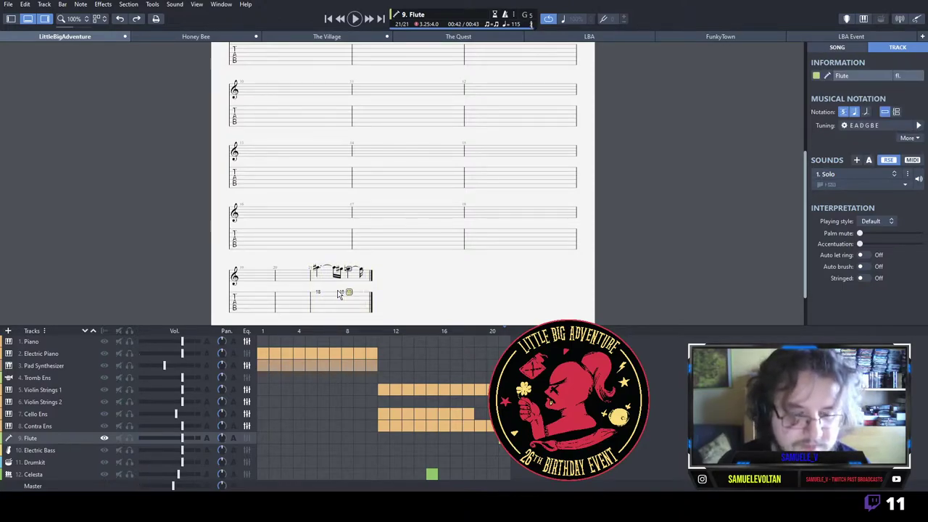
key("period")
key("Right")
key("Right")
type("1513")
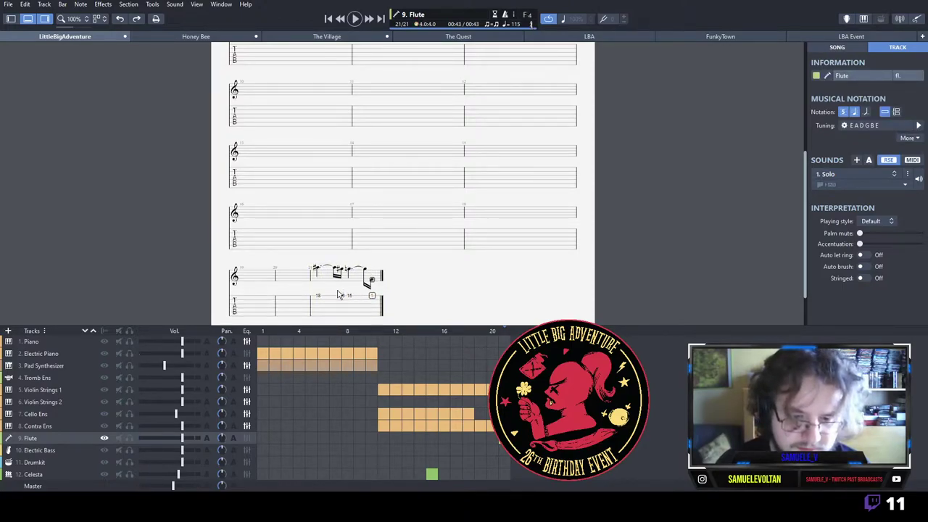
Begin Flute bar 22 with fret 11 as a dotted quarter note, followed by a shorter note tied to it.
key("Right")
key("r")
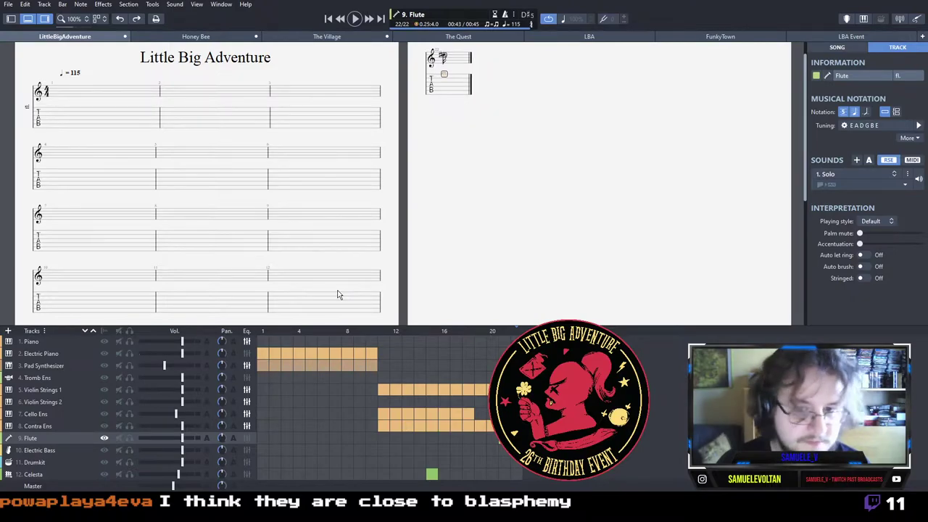
key("Right")
type("11151")
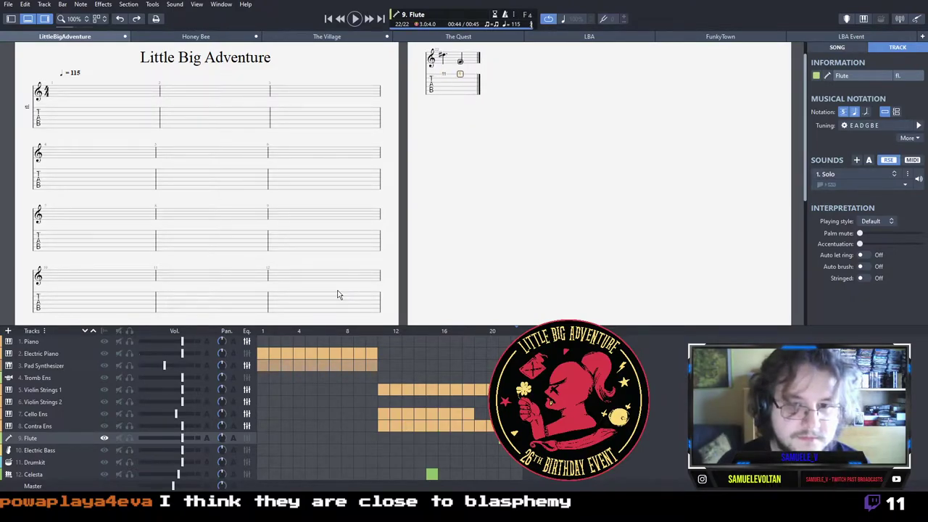
type("3")
key("plus")
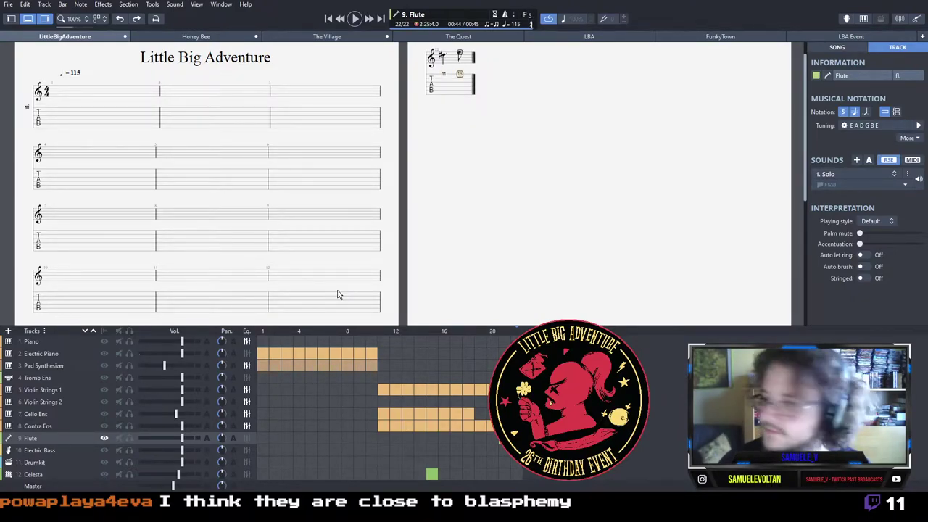
key("minus")
key("l")
Try fret 15 as a half note directly after the tied note in Flute bar 22.
key("Right")
type("15")
key("minus")
key("period")
key("minus")
key("minus")
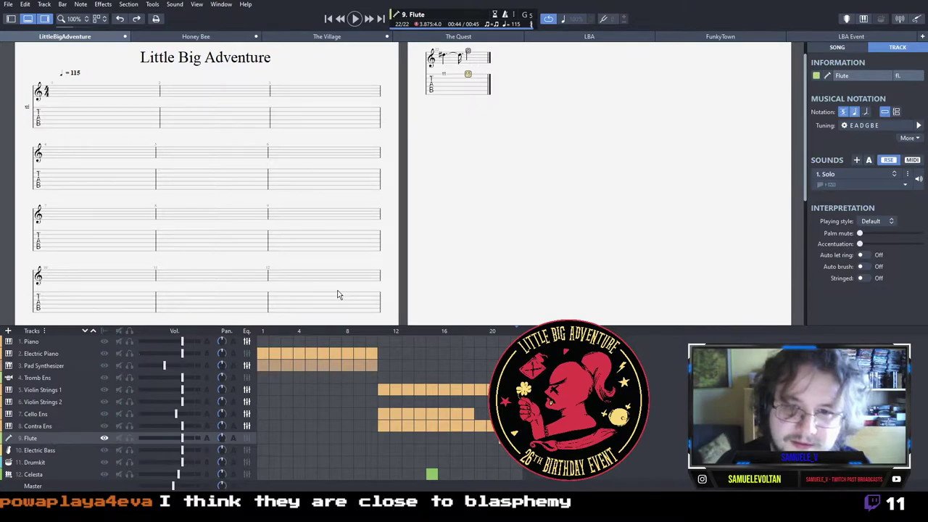
Review the rhythm of Flute bar 21 and play back the start of bar 22.
scroll(337, 290, "down", 5)
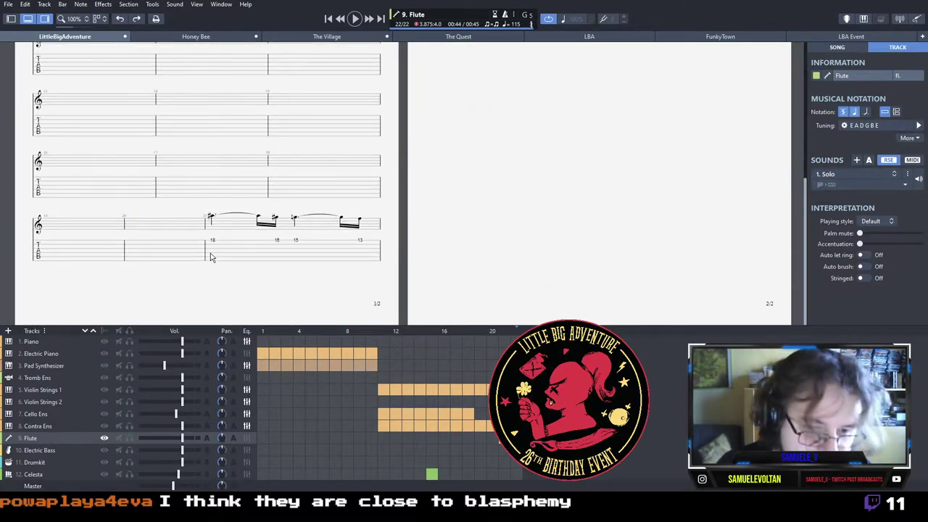
scroll(510, 112, "up", 8)
key("Right")
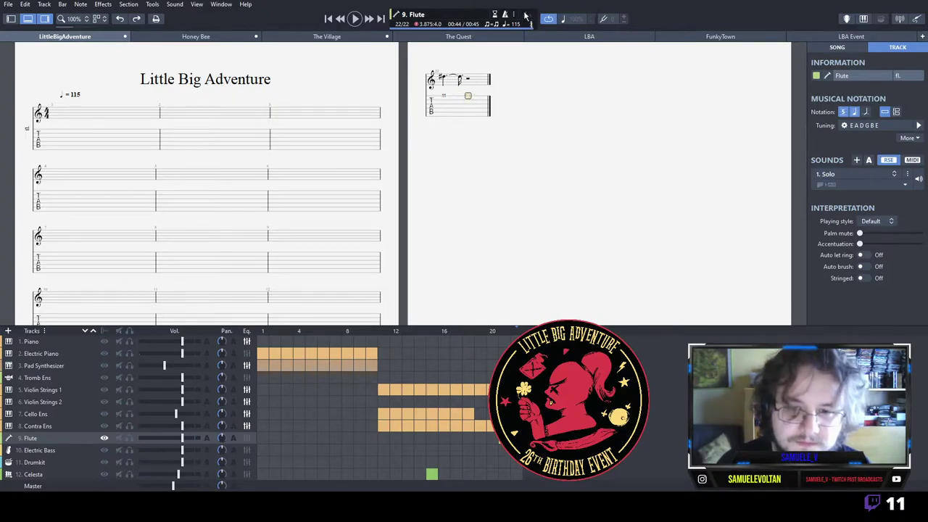
key("Left")
key("Left")
key("space")
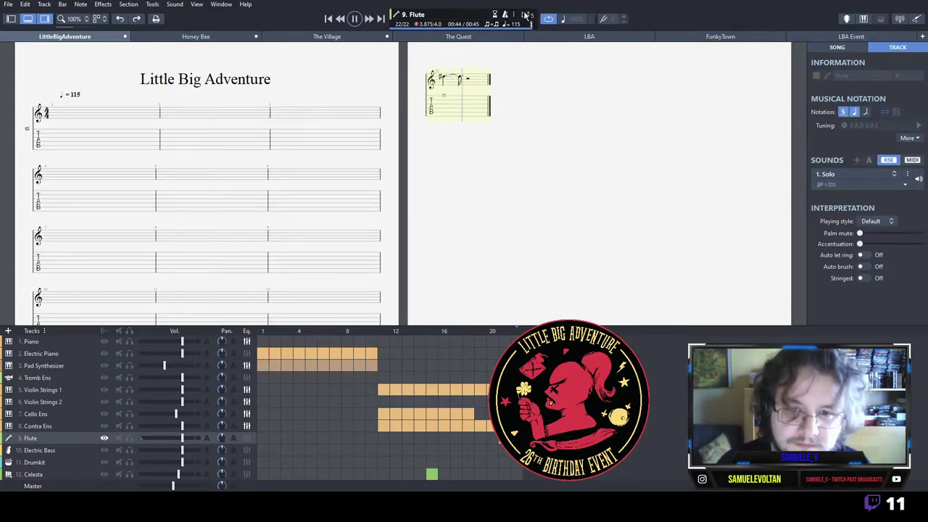
key("space")
Remove the dot from the tied note in Flute bar 22 and follow it with fret 13 as a sixteenth note.
key("period")
key("Right")
key("plus")
key("plus")
type("13")
key("plus")
Add fret 15 after the fret 13 note in Flute bar 22 and lengthen it to a quarter note.
key("Right")
type("15")
key("minus")
key("minus")
key("minus")
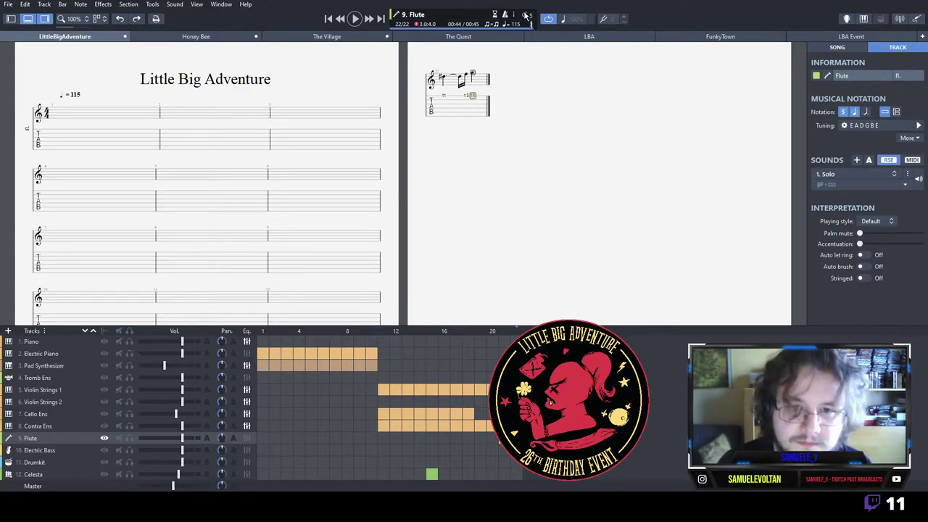
Apply vibrato to the last note of Flute bar 22 and enter fret 16 at the start of bar 23.
key("v")
key("Right")
key("Left")
key("Right")
type("515")
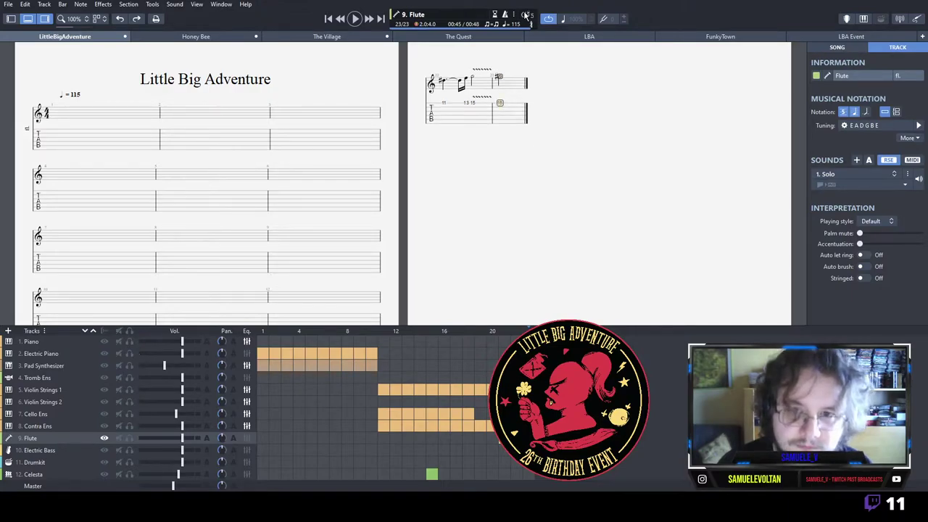
type("16")
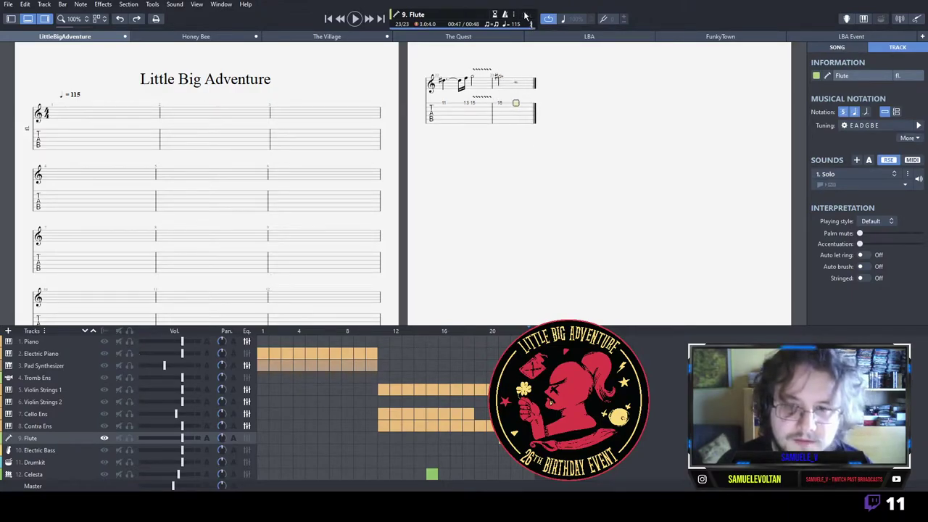
Continue Flute bar 23 with a tied note and frets 15 and 13, and add a whole-note G5 with vibrato in bar 24.
key("Right")
key("Right")
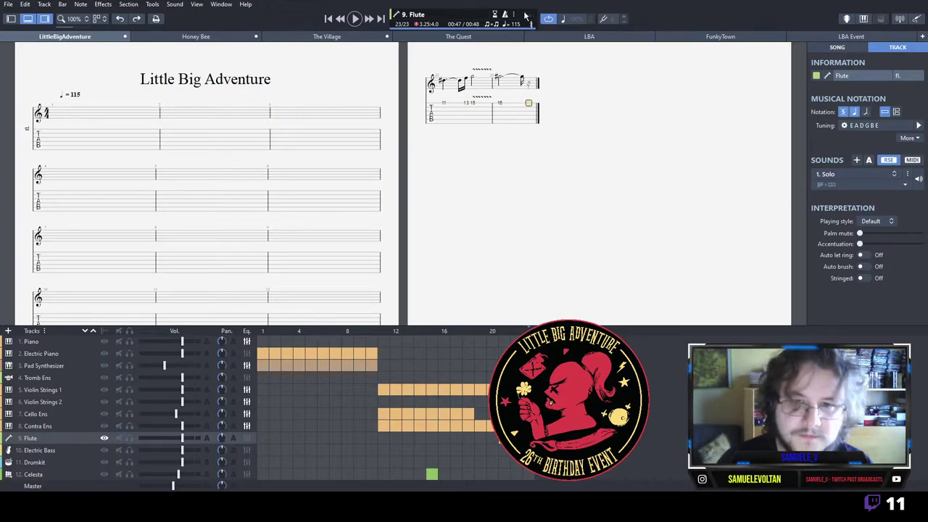
type("15")
key("Right")
type("13")
type("3")
key("Right")
key("v")
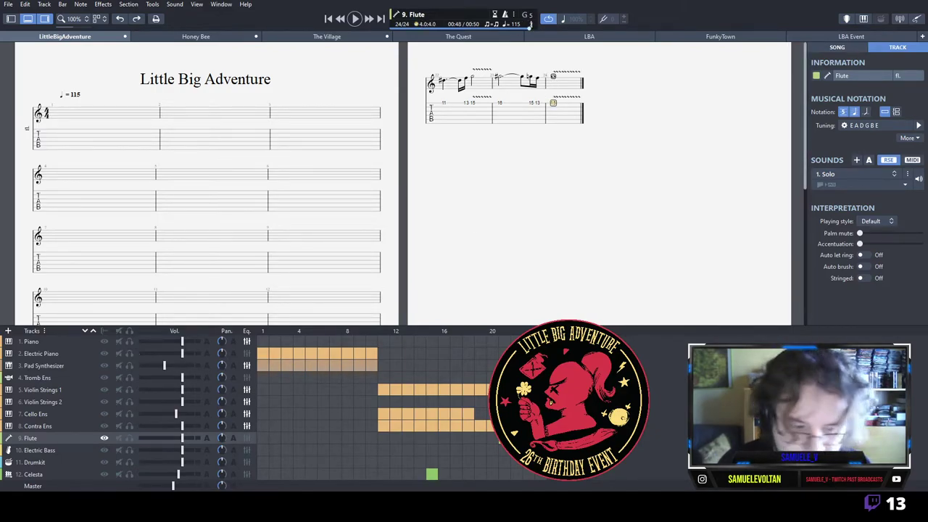
Try single notes at frets 3 and 5 in Violin Strings 2 bar 21.
left_click(505, 414)
left_click(506, 402)
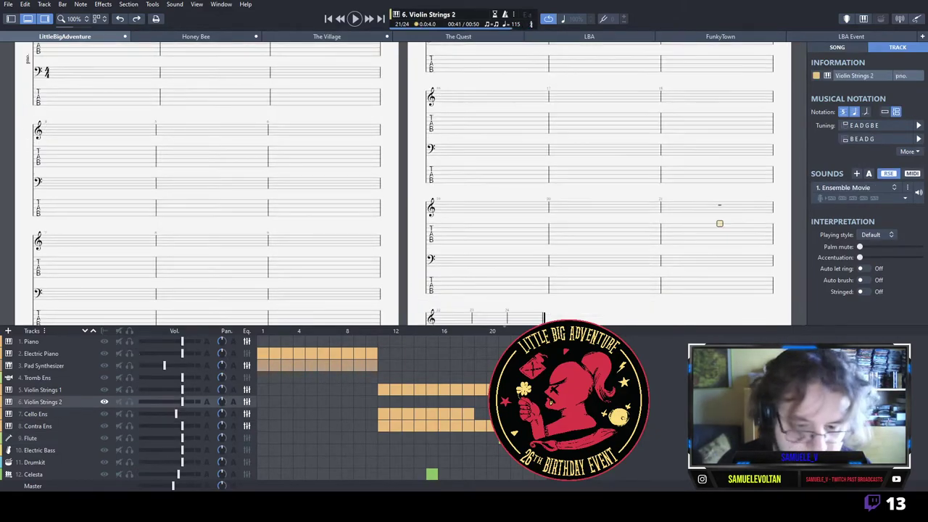
left_click(722, 245)
key("3")
key("Delete")
key("Up")
key("3")
key("Delete")
key("5")
key("Delete")
Enter a whole-note chord in Violin Strings 2 bar 21 using fret 6 across the strings.
key("6")
key("Up")
key("6")
key("Up")
key("6")
key("Up")
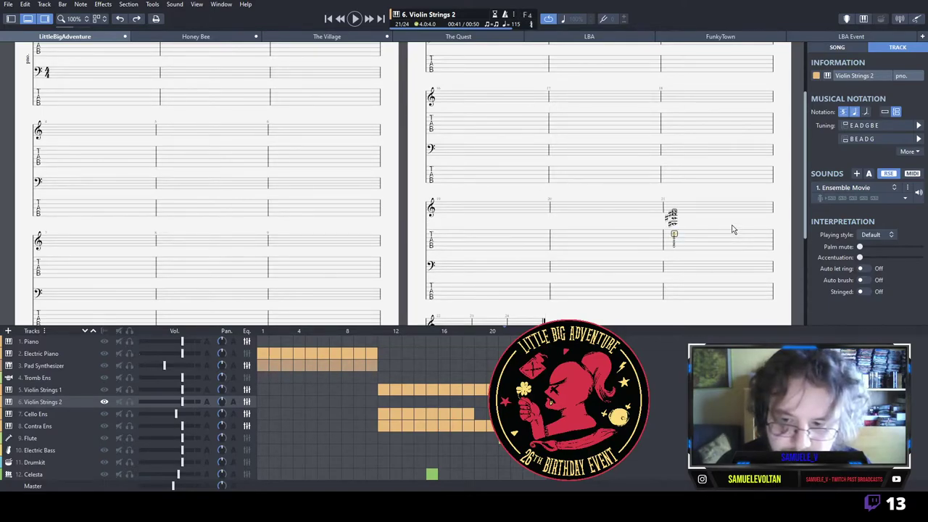
key("Up")
key("6")
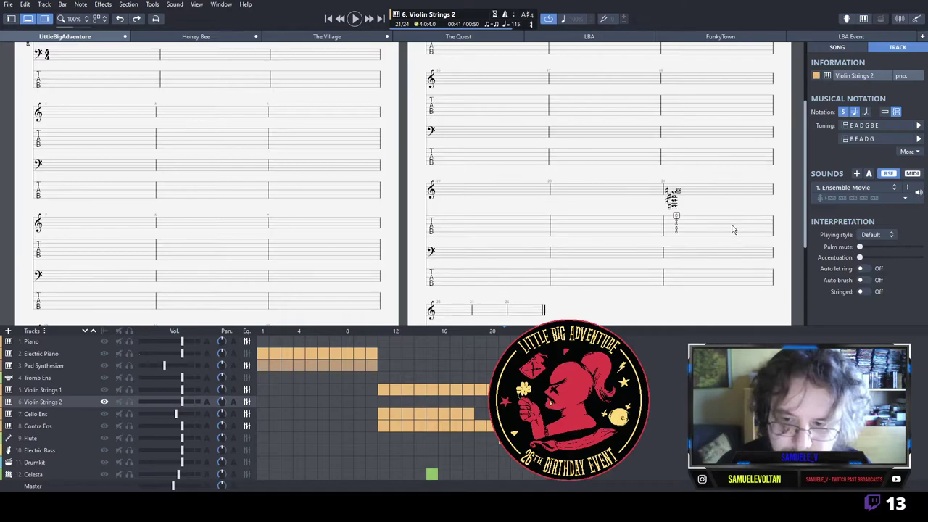
Fill Violin Strings 2 bar 22 with a whole-note chord tied to the bar 21 chord.
key("Right")
key("6")
key("Down")
key("6")
key("Down")
key("6")
key("Down")
key("8")
key("Down")
key("6")
key("shift+Right")
key("l")
key("Right")
Build a chord in Violin Strings 2 bar 23 with fret 7 on the first string and fret 4 on the sixth.
key("Up")
key("Up")
key("Up")
key("7")
key("Down")
key("Down")
key("Down")
key("Down")
key("Down")
key("4")
key("Up")
key("6")
key("Up")
key("6")
key("Up")
key("4")
key("Up")
key("1")
Tie the fifth-string note of the Violin Strings 2 bar 23 chord to the chord in bar 22.
key("Right")
key("Left")
key("Down")
key("Down")
key("Down")
key("Down")
key("l")
Enter a whole-note chord on the upper five strings in Violin Strings 2 bar 24, with fret 6 on the fifth string.
key("Right")
key("Up")
key("Up")
key("Up")
key("Up")
key("6")
key("Down")
key("6")
key("Down")
key("6")
key("Down")
key("6")
key("Down")
key("6")
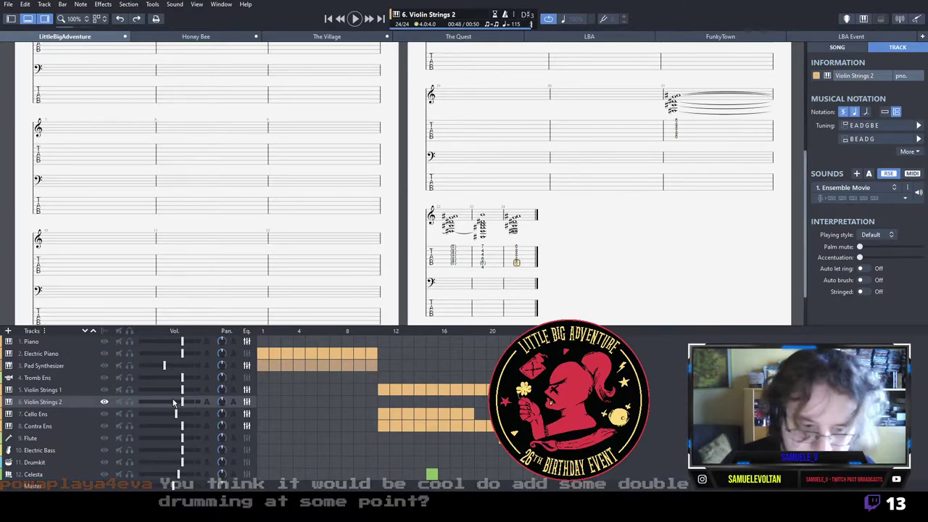
Play back the arrangement from Violin Strings 1 bar 11.
left_click(384, 390)
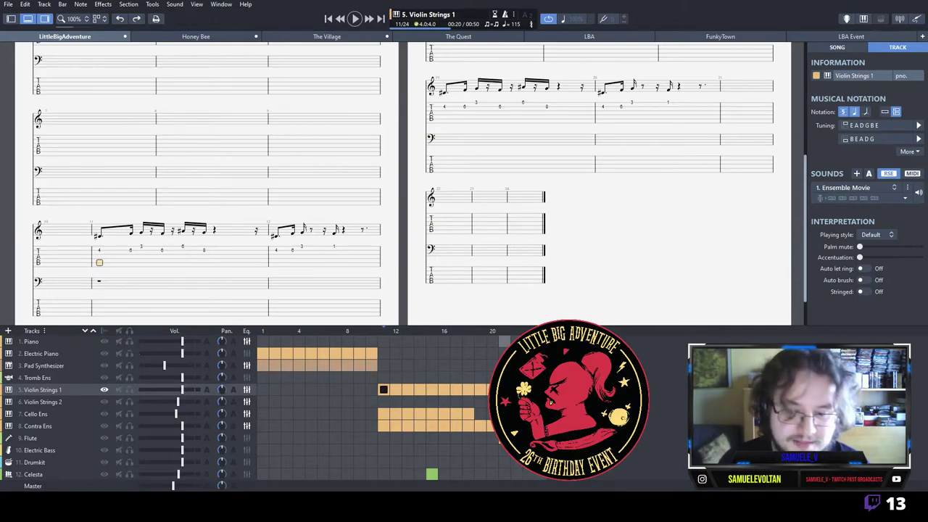
key("space")
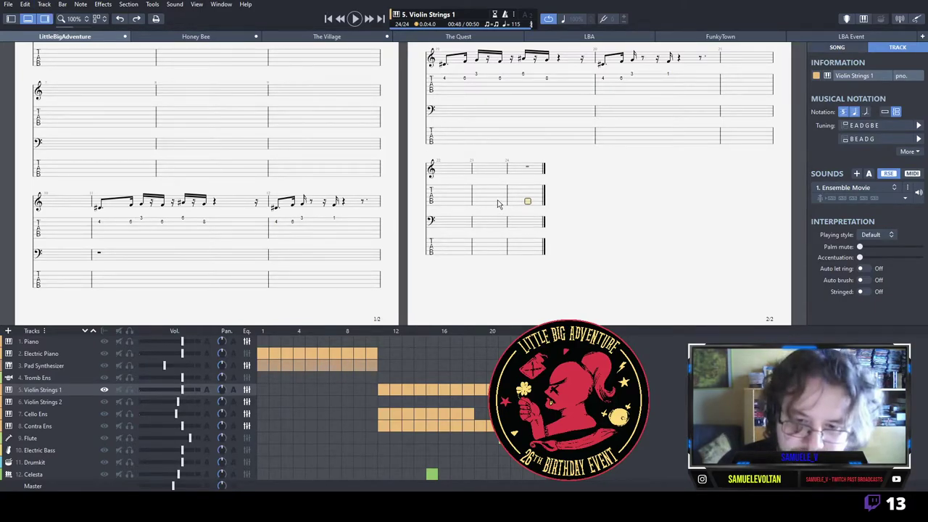
Add an Oboe track directly below Flute and show its tablature staff.
key("ctrl+z")
key("ctrl+z")
key("ctrl+alt+Up")
key("ctrl+alt+Up")
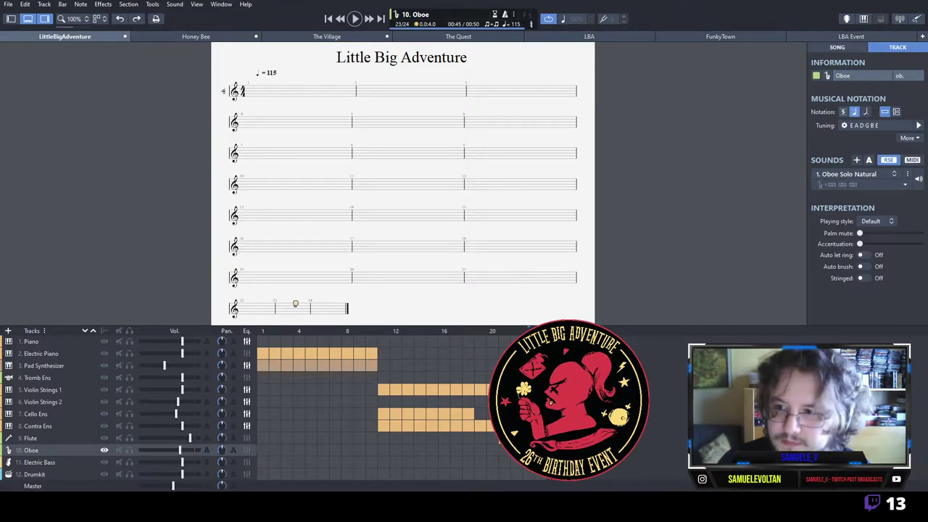
key("shift+Tab")
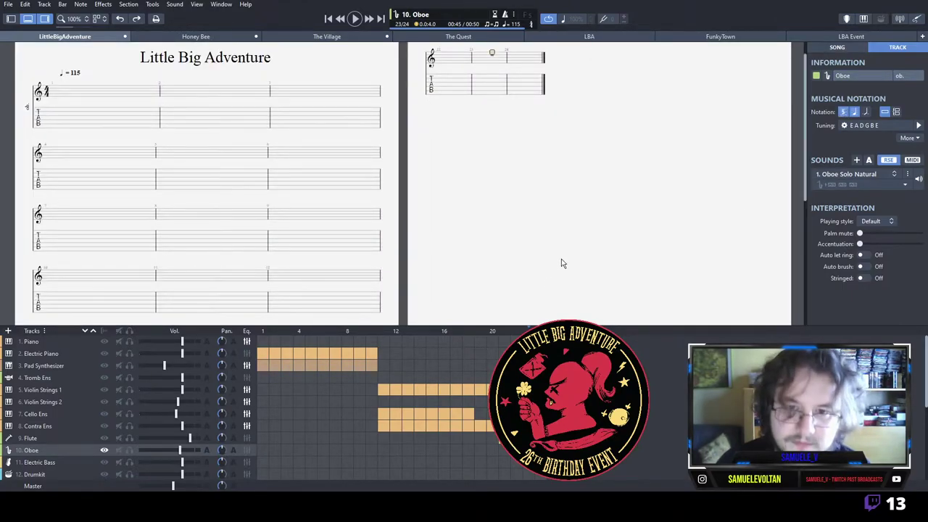
Begin Oboe bar 23 with quarter notes at fret 4 on the third and second strings, followed by fret 6 on the first string.
left_click(497, 84)
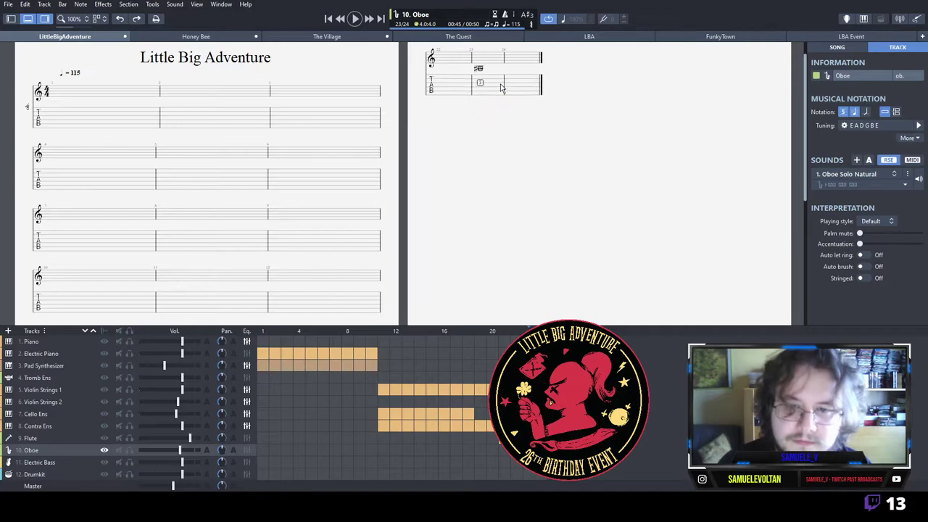
key("6")
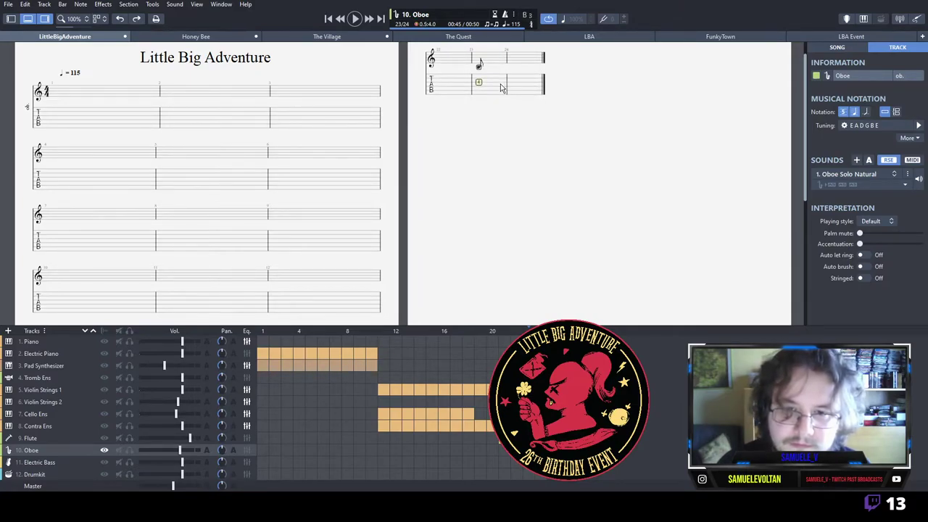
key("4")
key("Right")
key("Up")
key("6")
key("minus")
type("6")
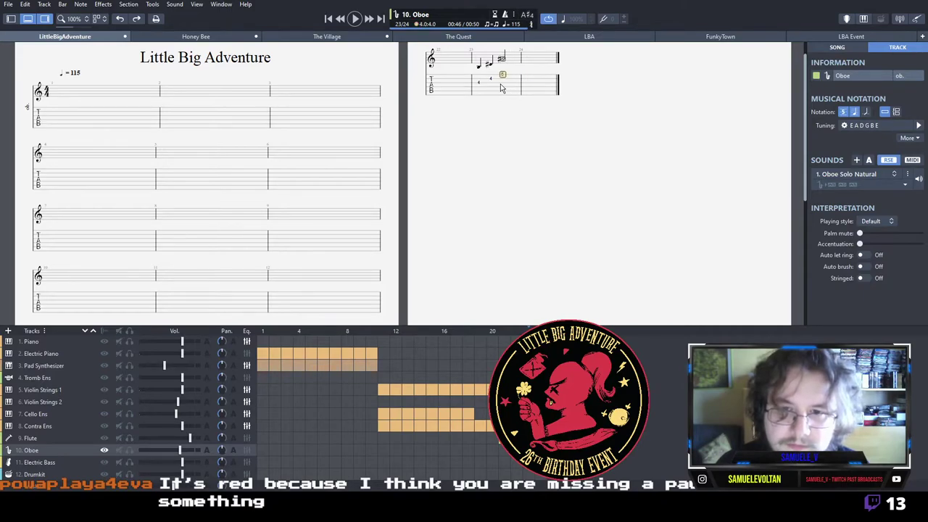
Finish Oboe bar 23 with a tied fret 6 note and fret 4, and add a whole-note fret 6 with vibrato in bar 24.
key("Right")
key("period")
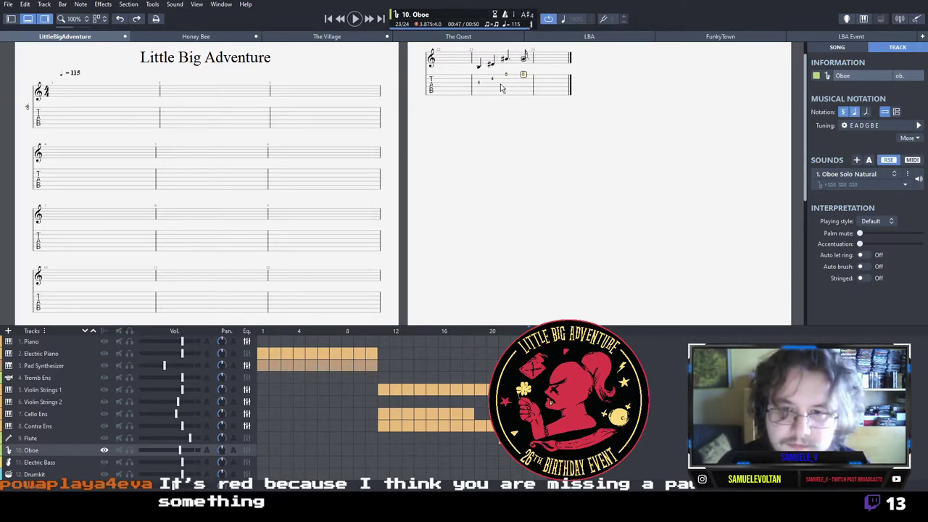
key("plus")
type("4")
key("Right")
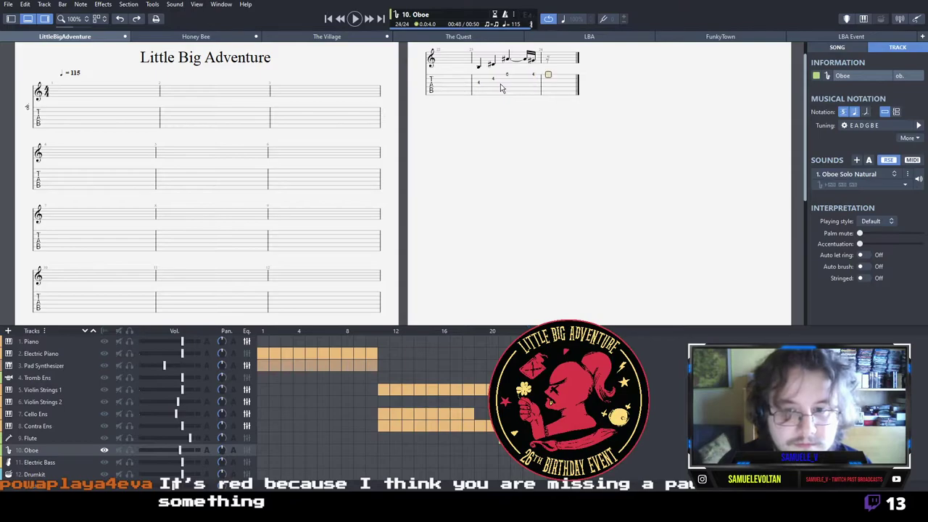
type("6v")
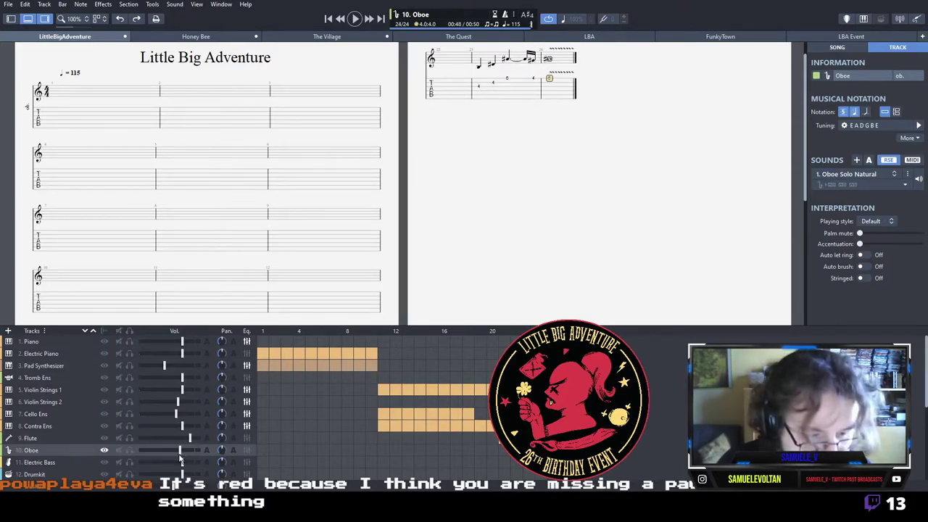
Play back the new Oboe part and examine the string parts around bar 17.
key("space")
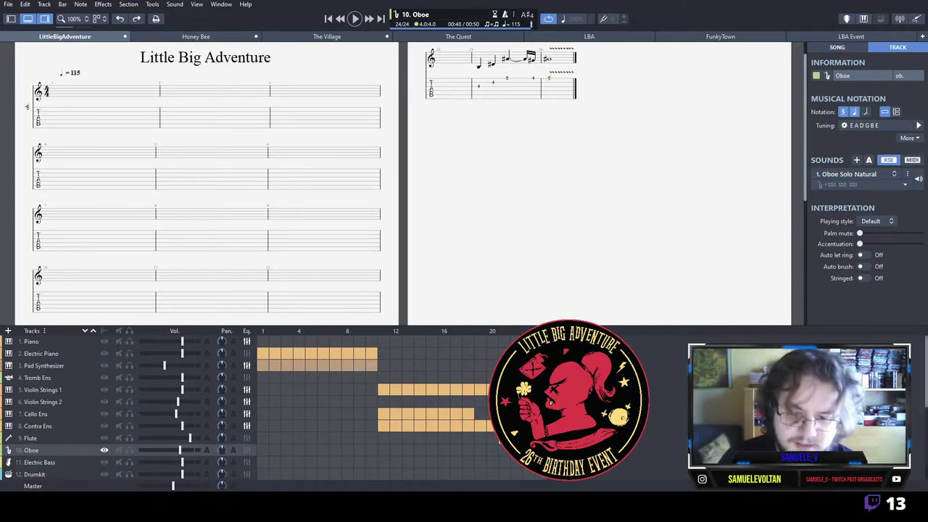
left_click(528, 402)
left_click(480, 425)
left_click(456, 425)
left_click(468, 414)
left_click(457, 426)
scroll(574, 162, "up", 3)
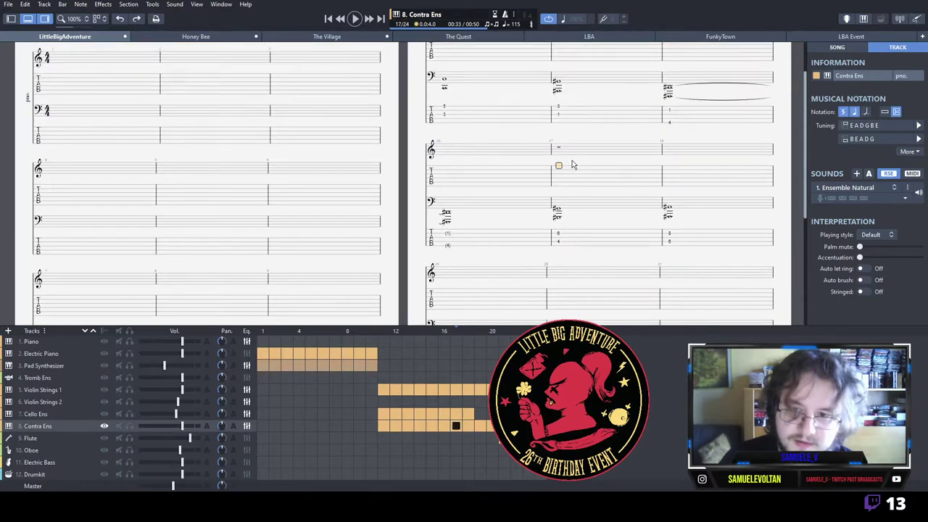
left_click(457, 417)
left_click(456, 391)
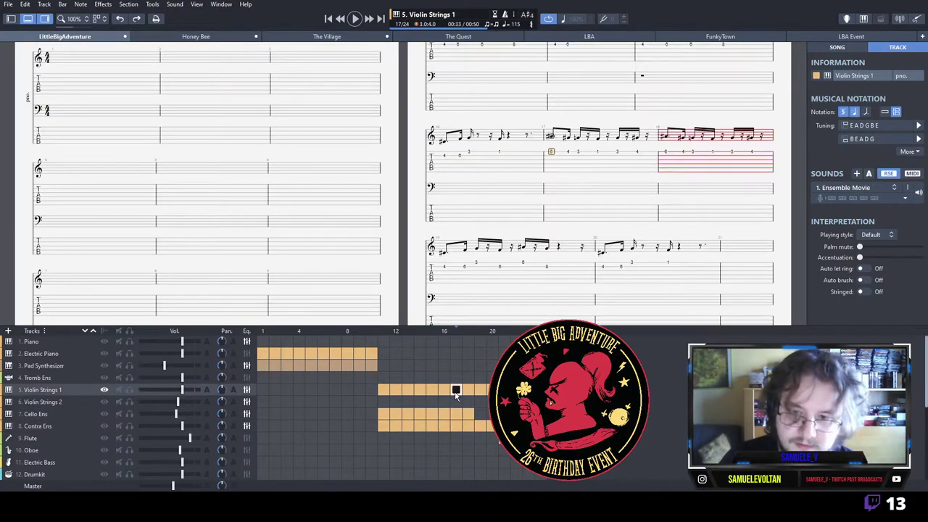
Complete Violin Strings 1 bar 17 with a dotted eighth rest followed by an eighth rest.
left_click(683, 164)
left_click(589, 155)
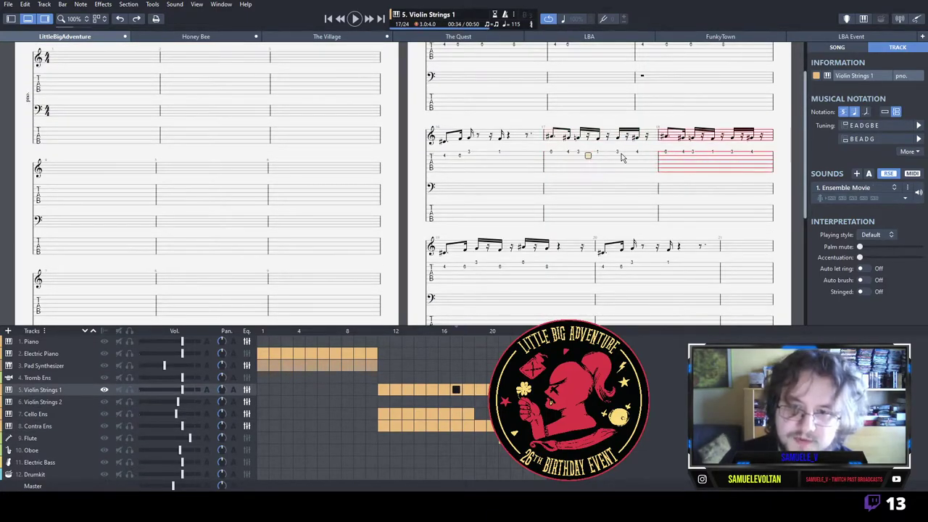
left_click(636, 152)
key("minus")
key("minus")
key("minus")
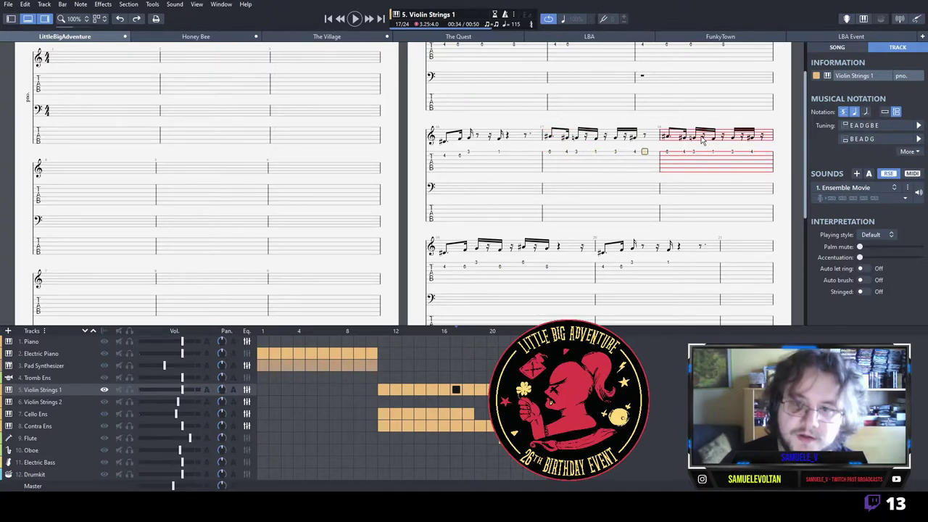
key("plus")
key("period")
key("minus")
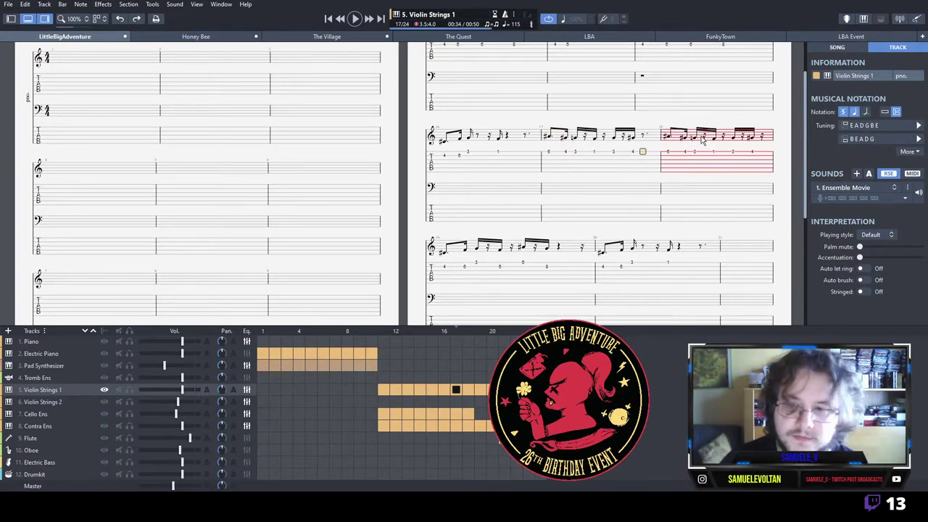
key("minus")
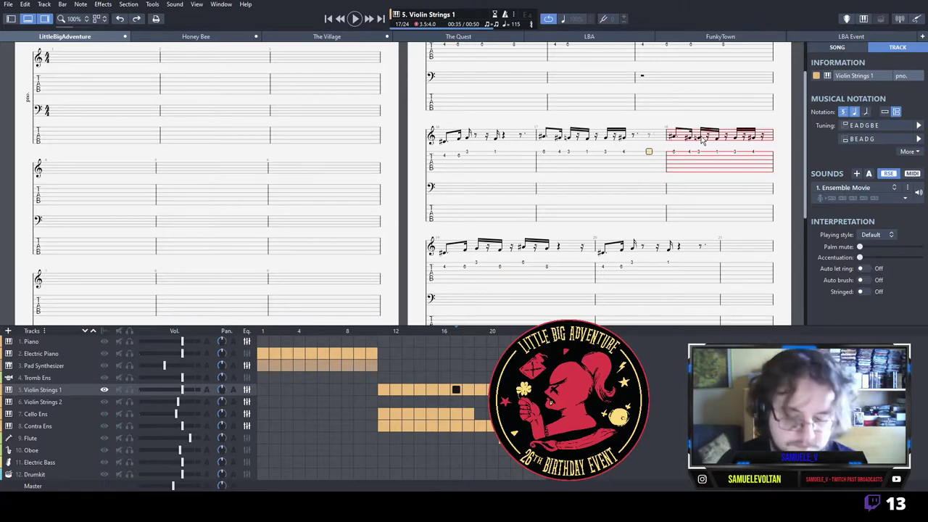
key("minus")
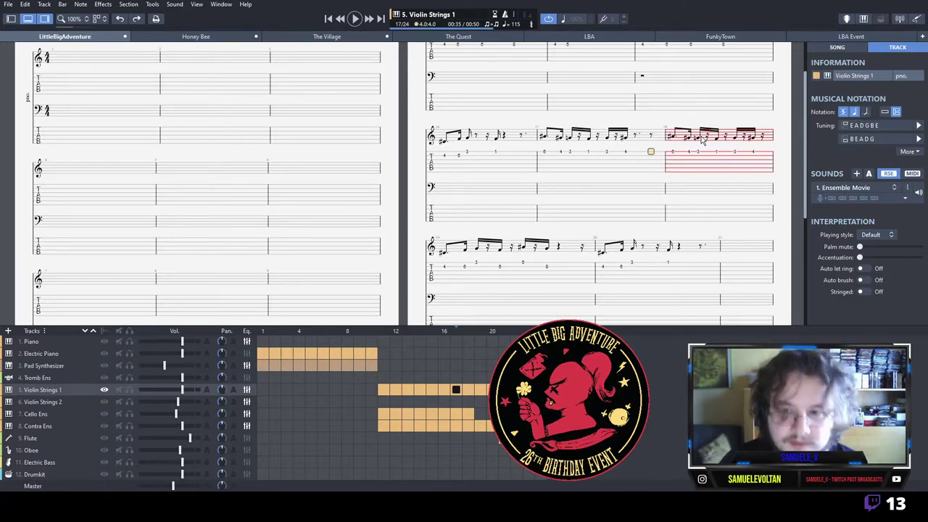
Copy the closing rests of Violin Strings 1 bar 17 to the end of bar 18.
left_click_drag(633, 155, 660, 153)
left_click(762, 154)
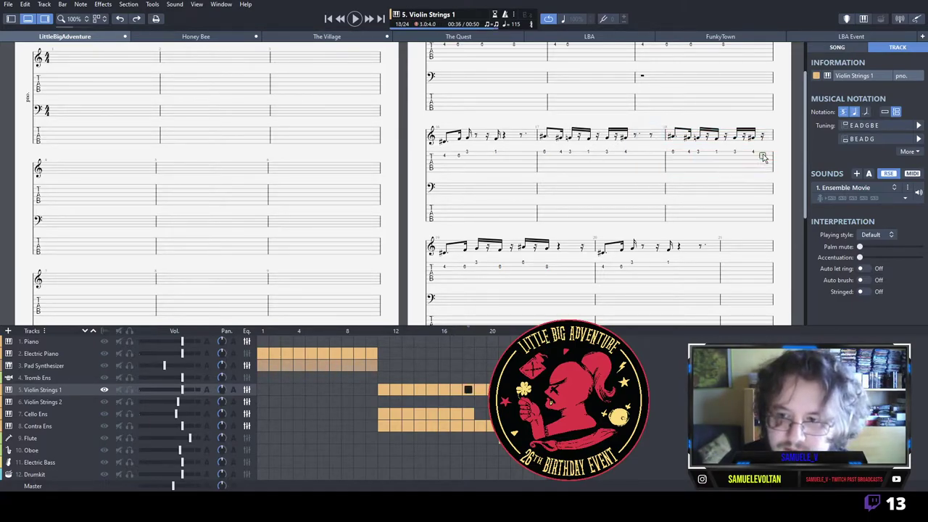
key("Up")
key("Right")
key("Left")
key("Right")
key("ctrl+v")
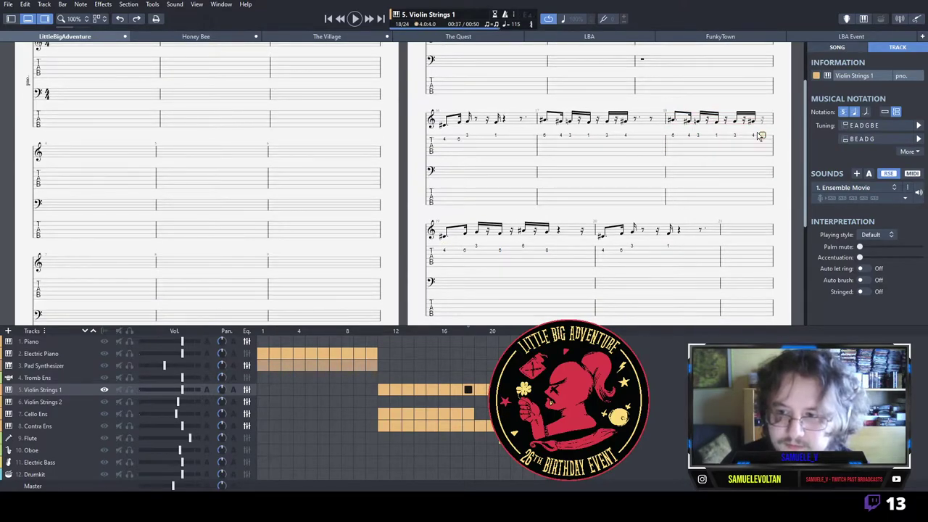
Check the end of Violin Strings 1 bar 16 and play back the section with the Violin Strings 2 chords.
left_click(551, 139)
left_click(527, 140)
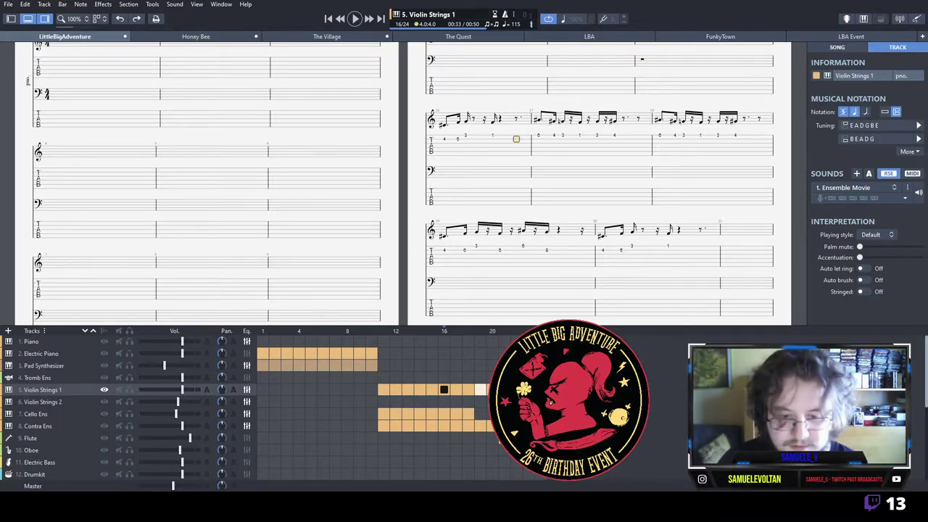
left_click(505, 401)
key("space")
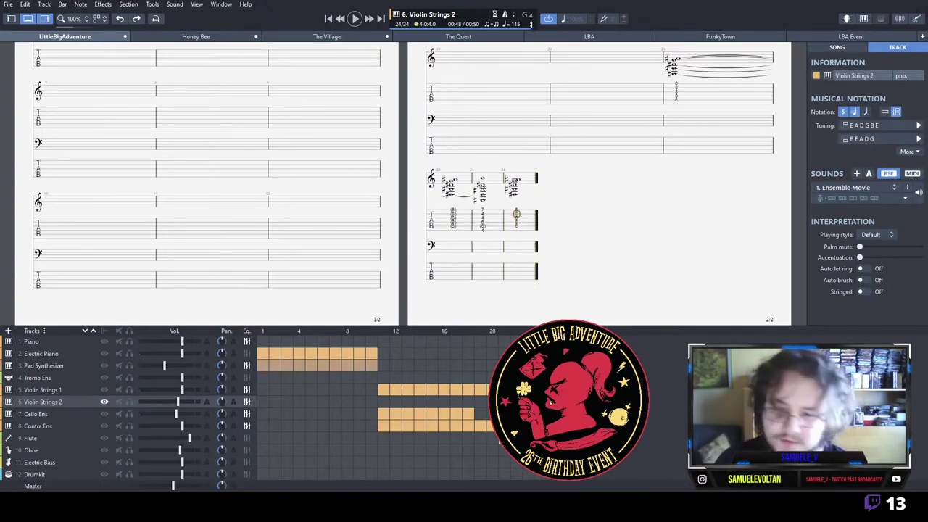
Enter fret 3 on the first string as a quarter note in Oboe bar 21 and play it back.
left_click(505, 450)
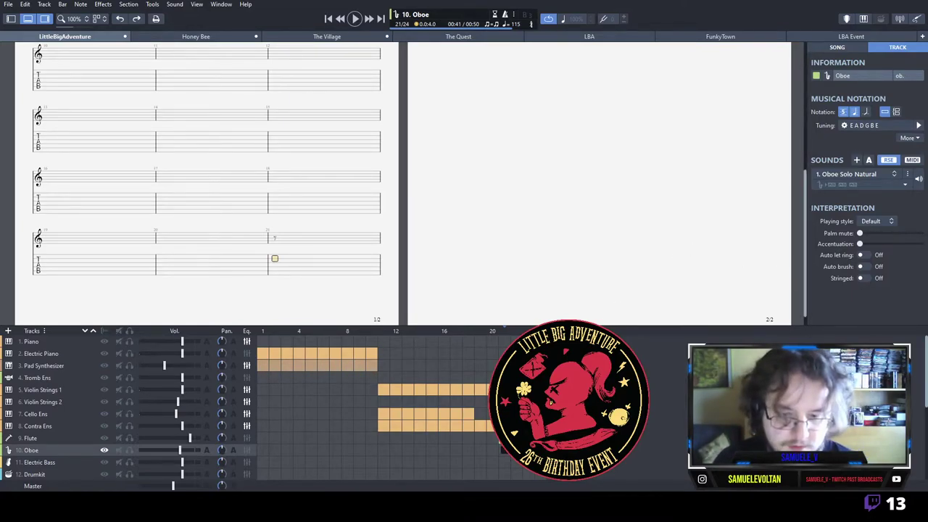
left_click(282, 255)
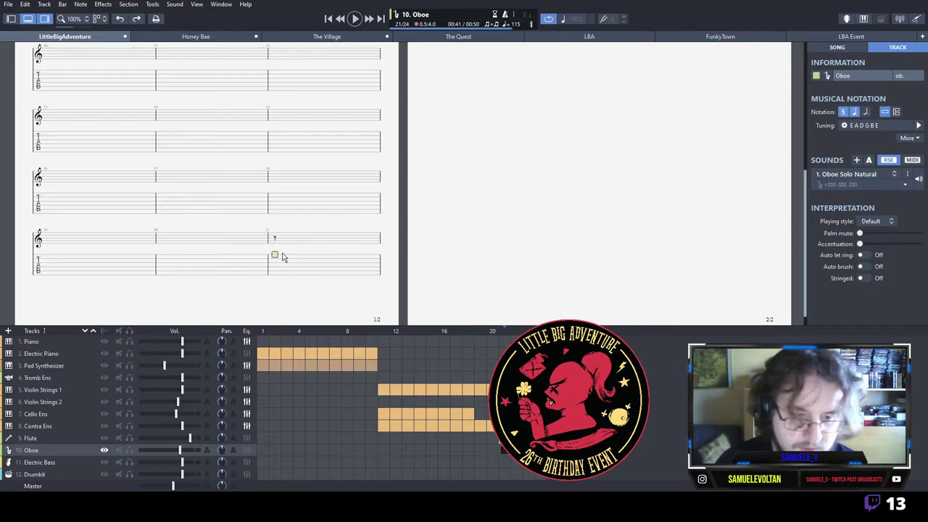
key("space")
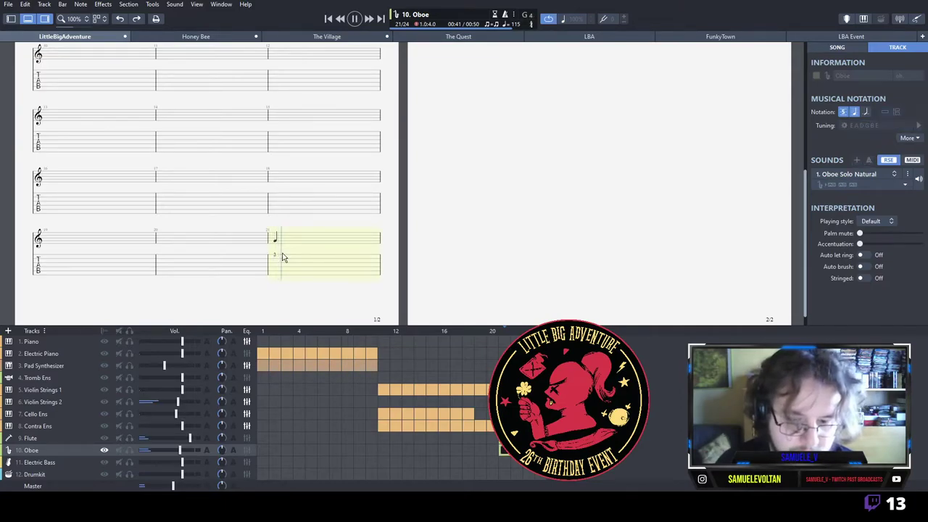
key("space")
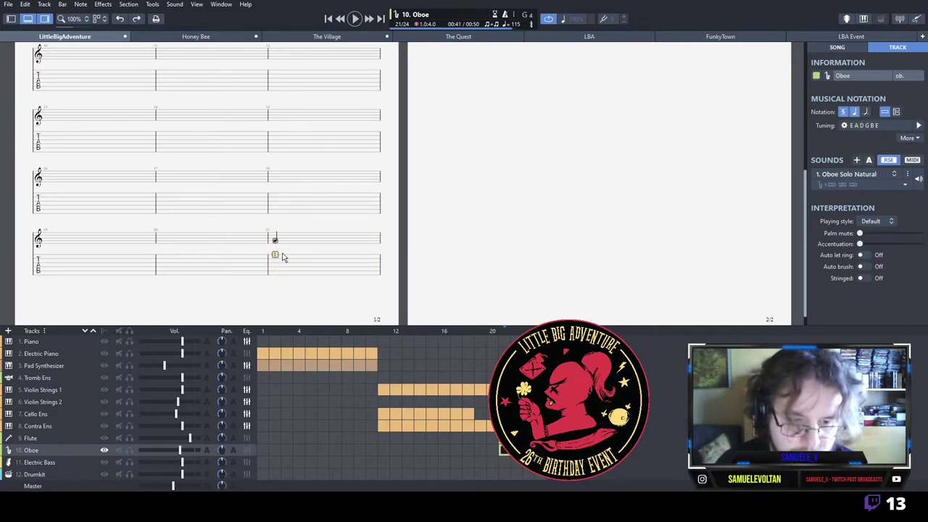
Continue Oboe bar 21 with a tied sixteenth note, then sixteenth notes at fret 1 and at fret 4 on the second string.
key("plus")
key("plus")
key("l")
key("Right")
key("1")
key("Right")
key("4")
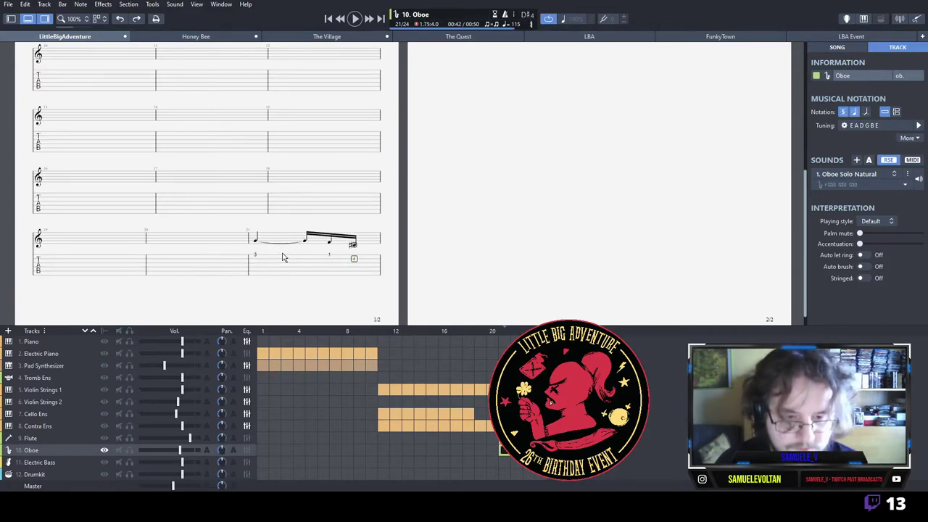
Lengthen the fret 4 note in Oboe bar 21 to a quarter note and add a tied sixteenth and a fret 6 sixteenth on the second string.
key("minus")
key("minus")
key("Right")
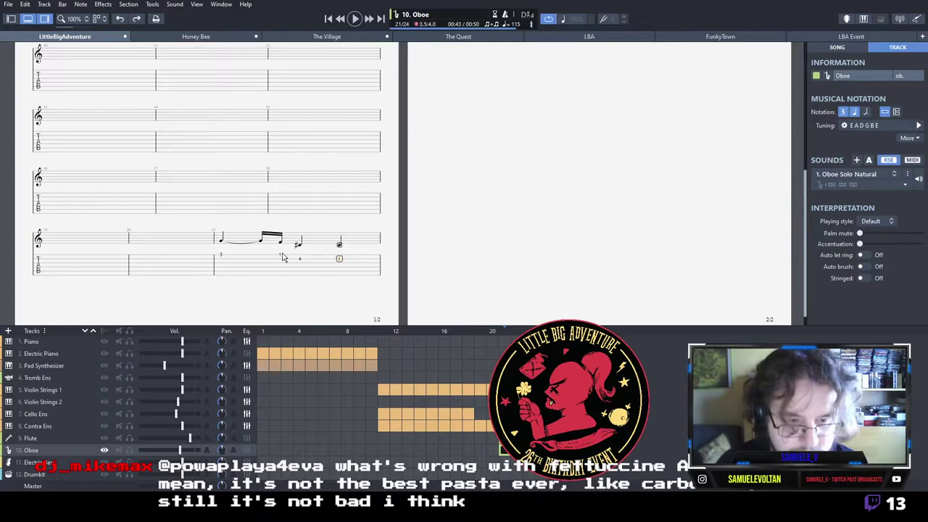
key("Right")
key("6")
key("Right")
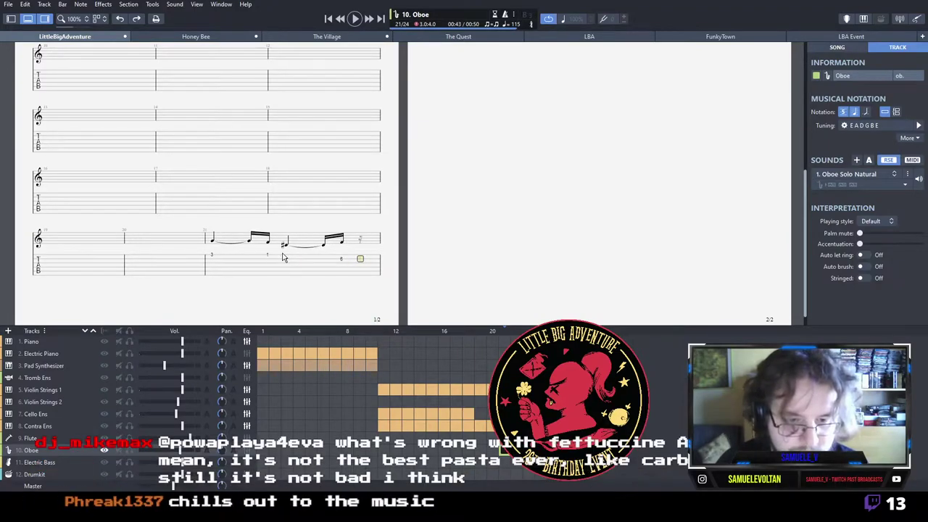
Dot the fret 3 and fret 4 quarter notes in Oboe bar 21 and play the bar back.
left_click(289, 264)
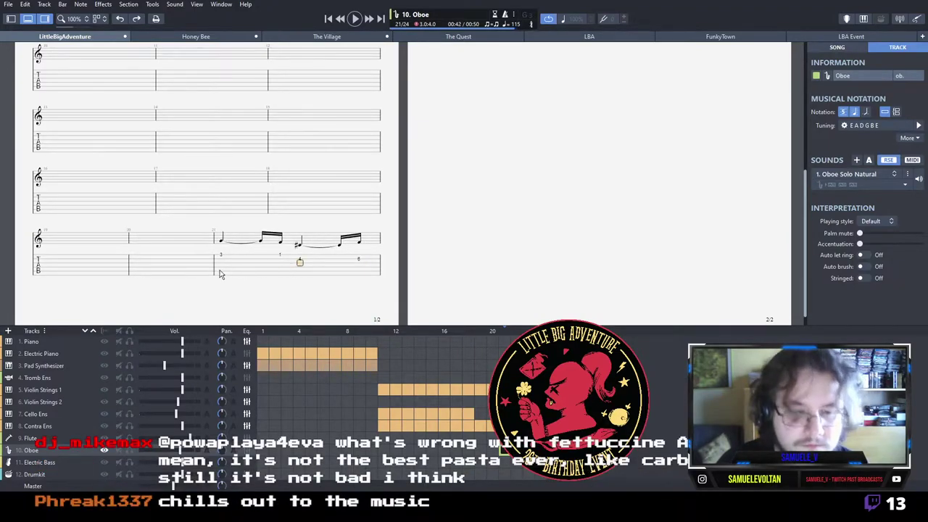
left_click(221, 268)
key("space")
key("space")
Enter fret 3 on the third string in Oboe bar 22 as a whole note with vibrato.
key("Right")
key("Right")
key("Right")
key("Right")
key("Right")
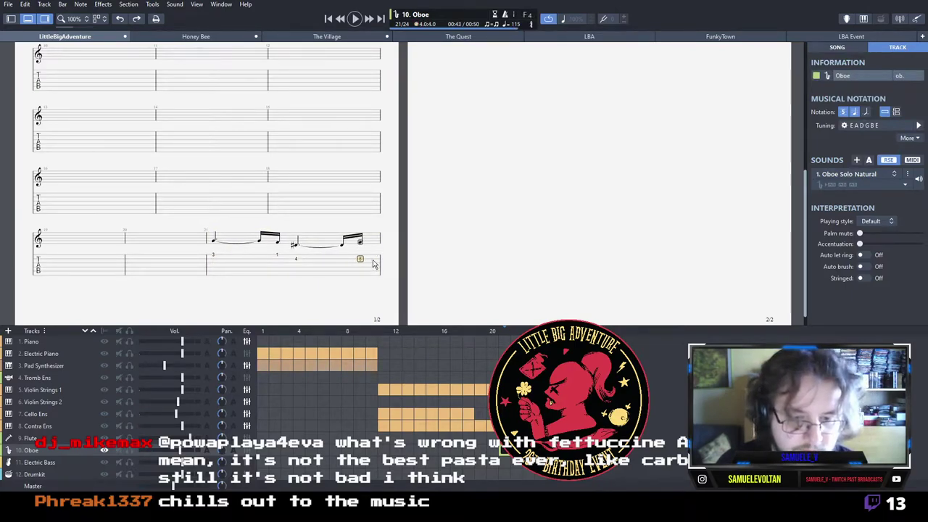
type("4")
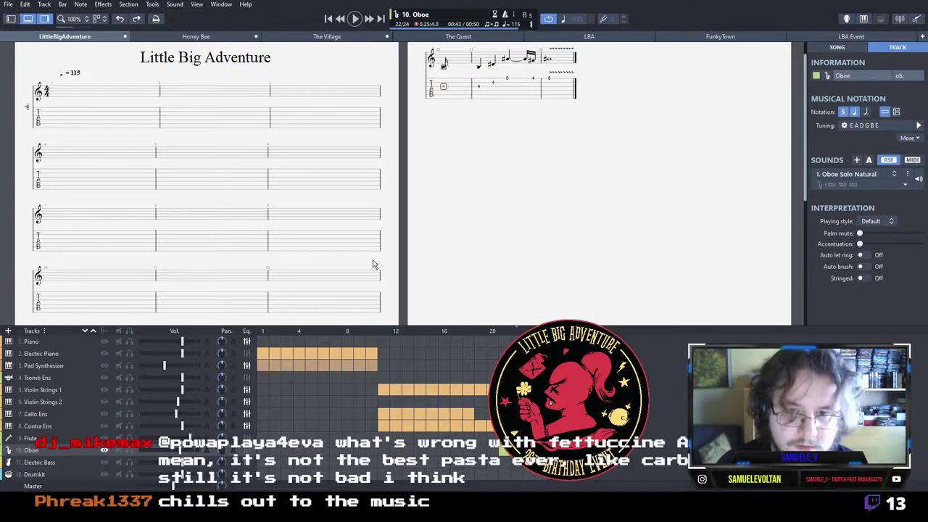
type("3")
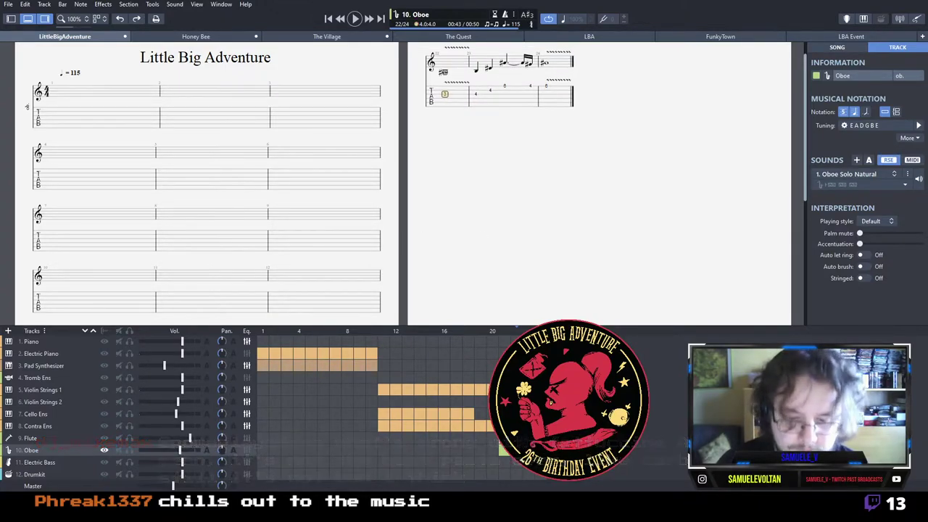
Try the Piccolo sound on the Flute track and play back from bar 21.
left_click(505, 438)
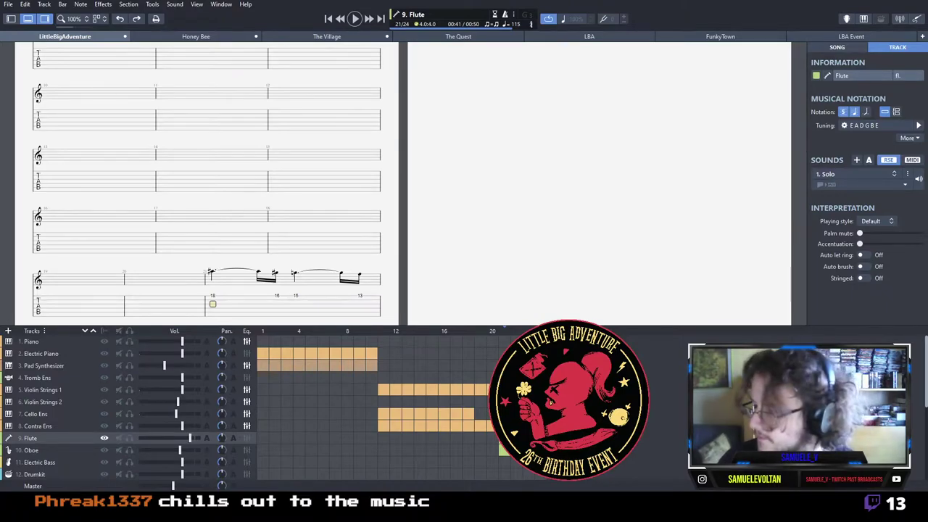
key("space")
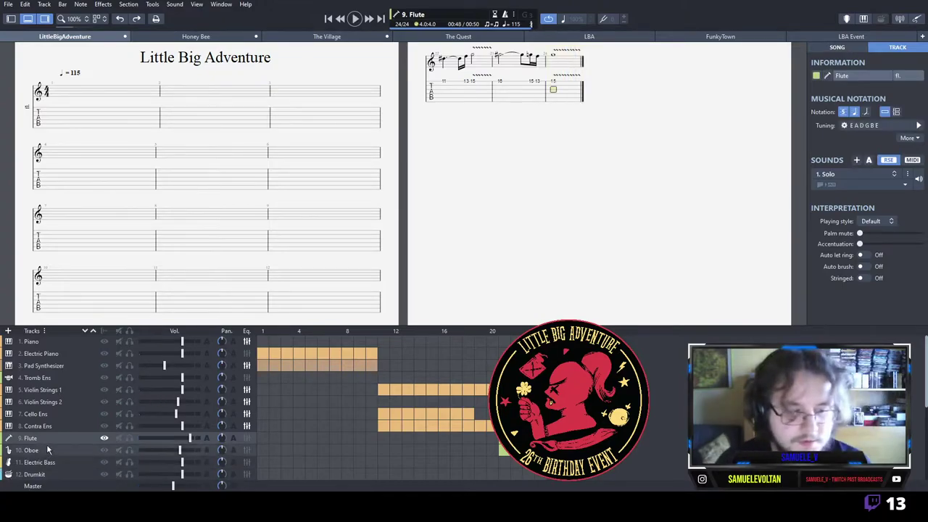
left_click(842, 182)
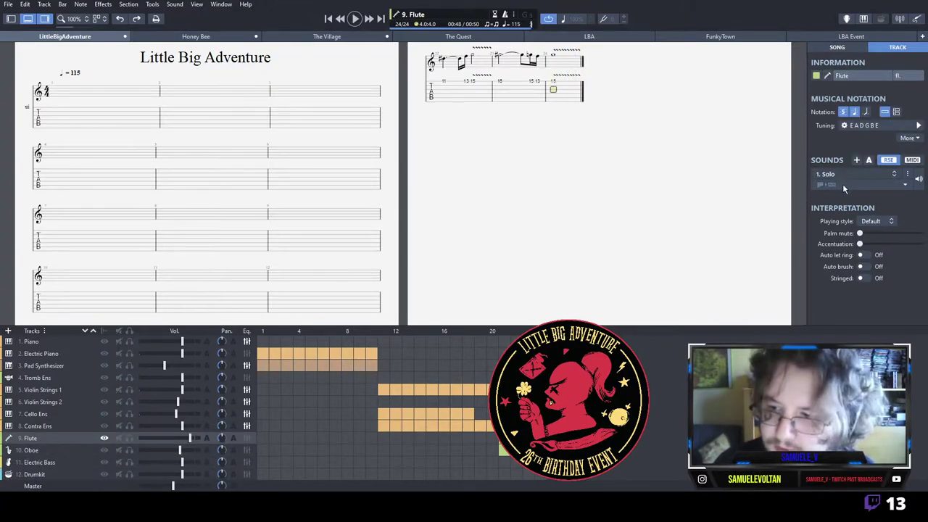
left_click(783, 223)
left_click(504, 438)
key("space")
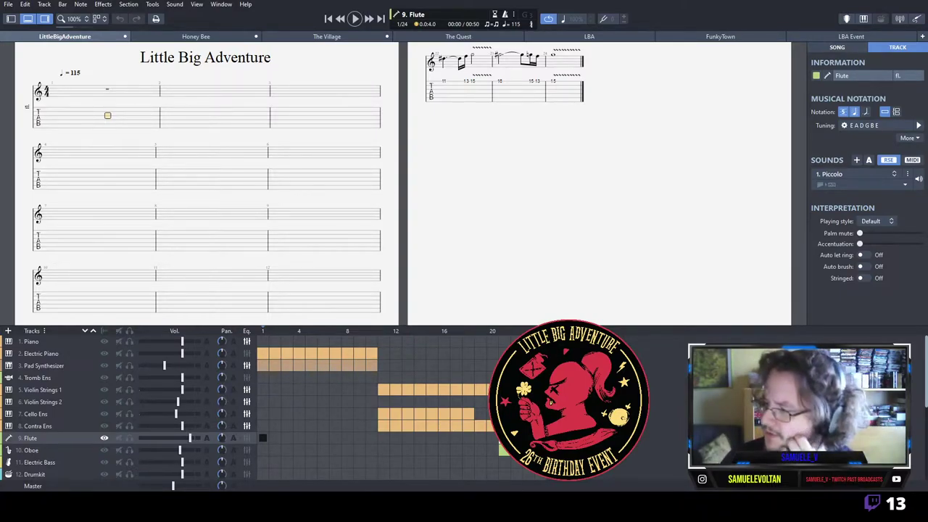
Change the Flute track's sound to Solo Jethro, play back from bar 21, and lower the track's volume slightly.
left_click(504, 438)
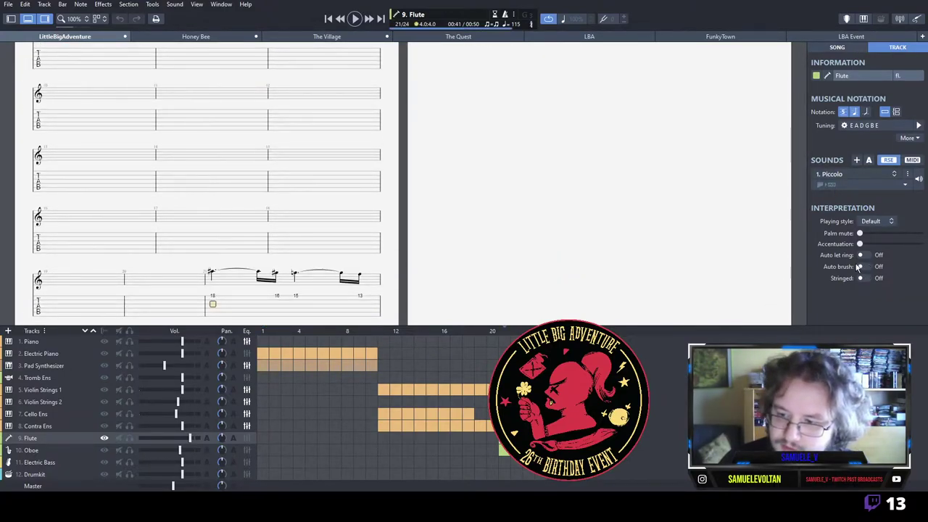
key("space")
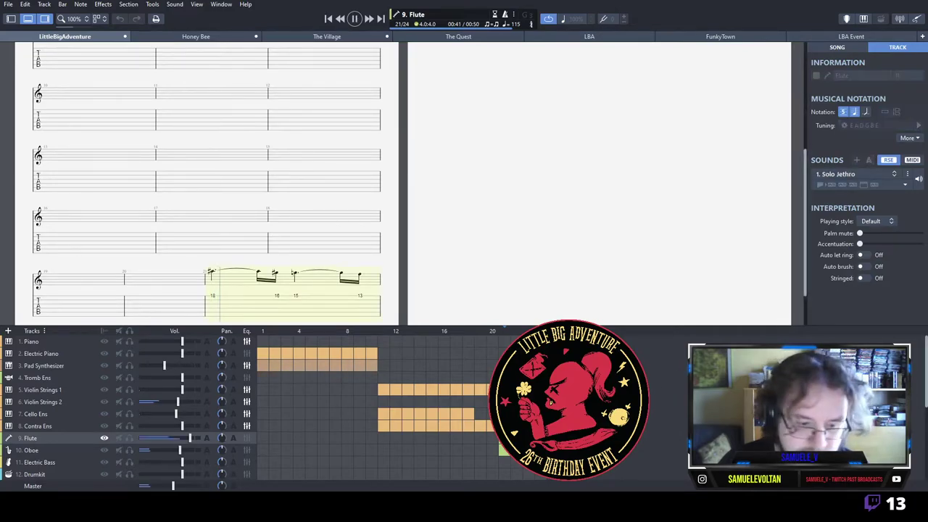
left_click(182, 440)
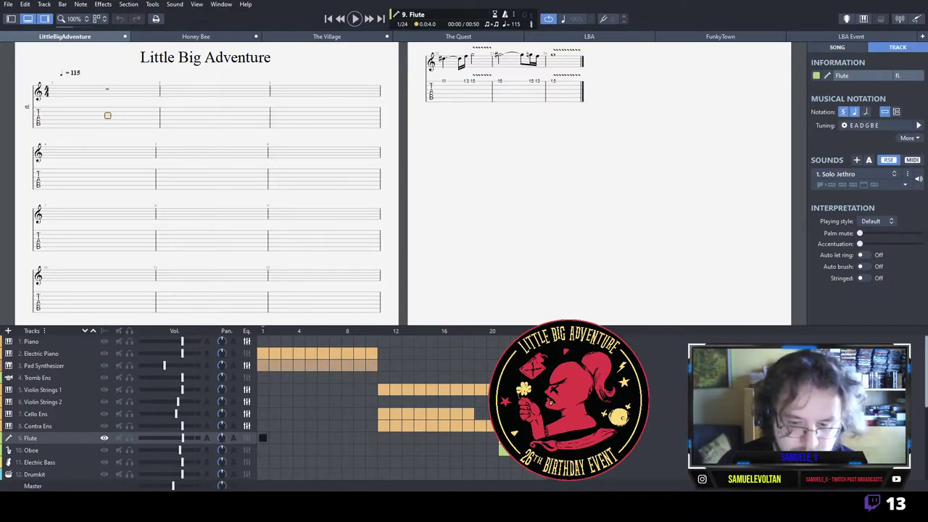
Copy Flute bars 21–24 and paste them starting at bar 25.
left_click(505, 438)
left_click_drag(214, 297, 554, 110)
scroll(499, 285, "up", 3)
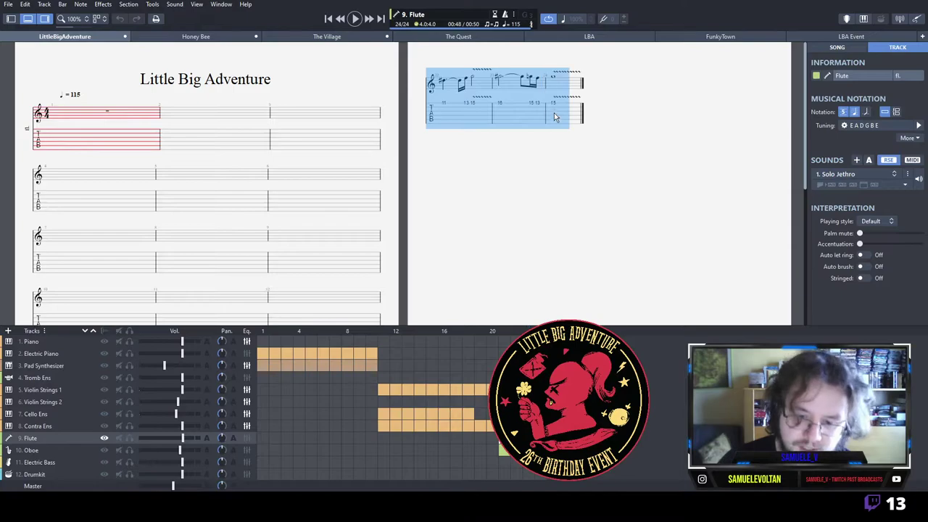
key("Right")
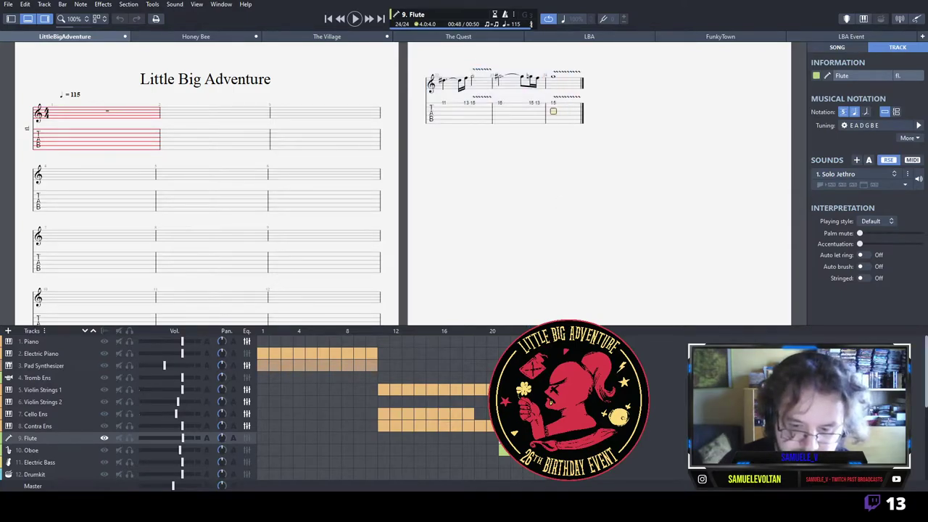
key("Right")
key("ctrl+v")
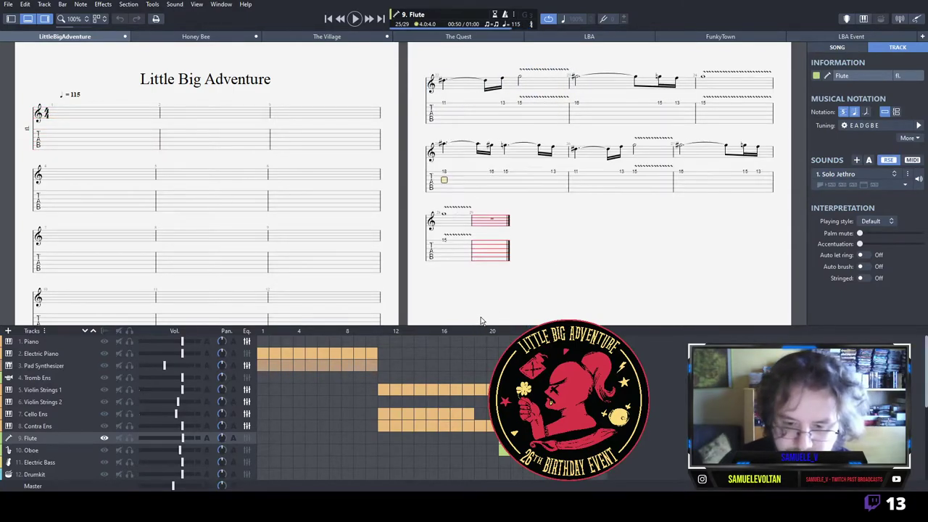
Go to the empty Oboe bar 25 and play back the score from bar 24.
left_click(552, 449)
left_click(497, 253, "shift")
key("Delete")
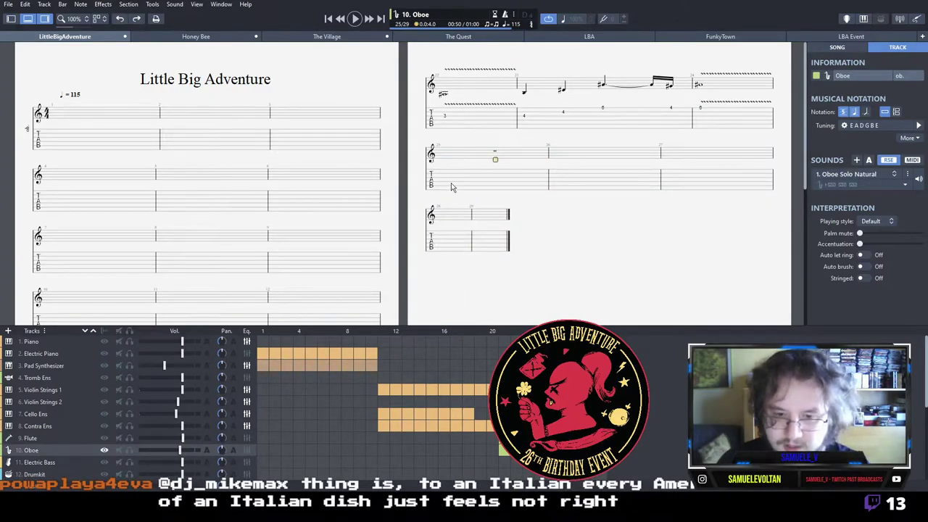
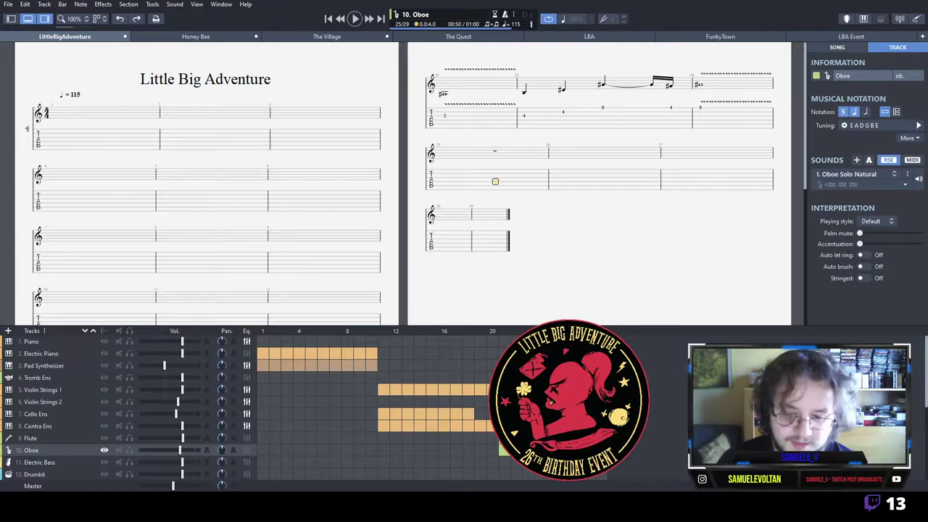
key("Left")
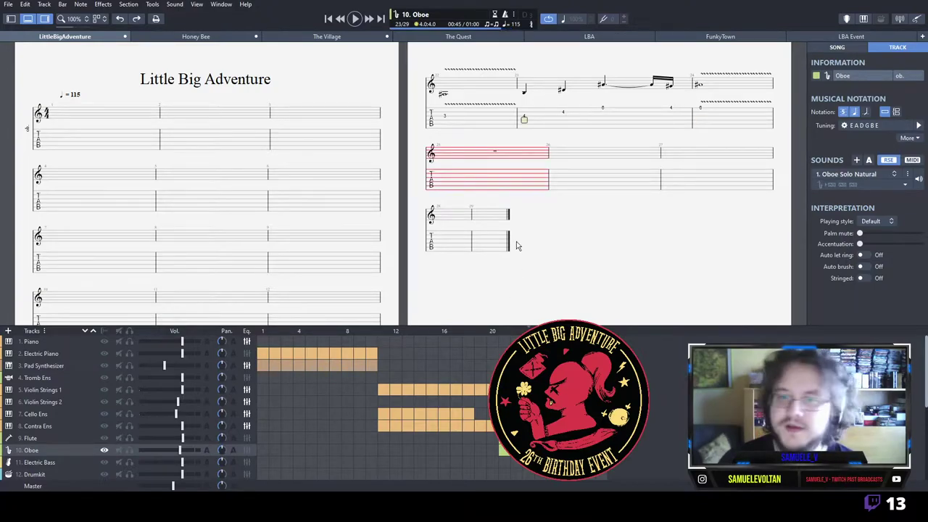
left_click(495, 181)
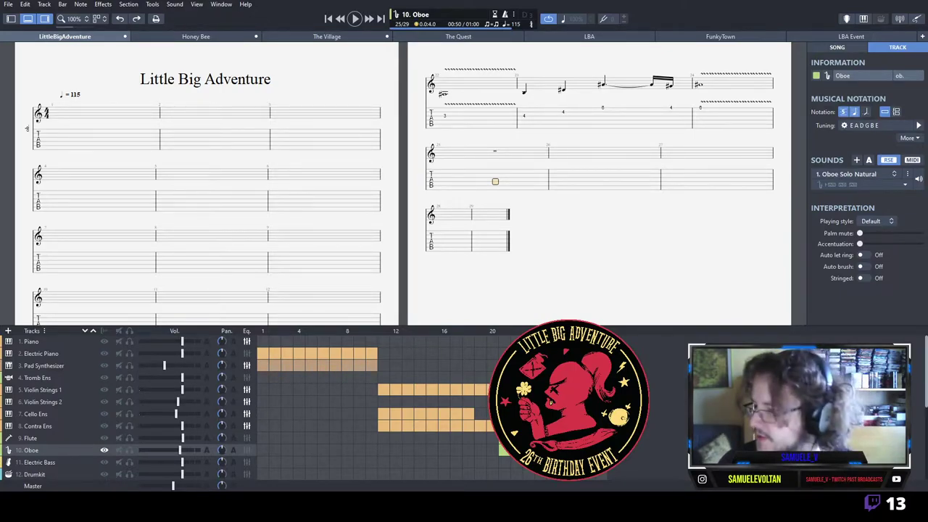
left_click(498, 176)
left_click(506, 174)
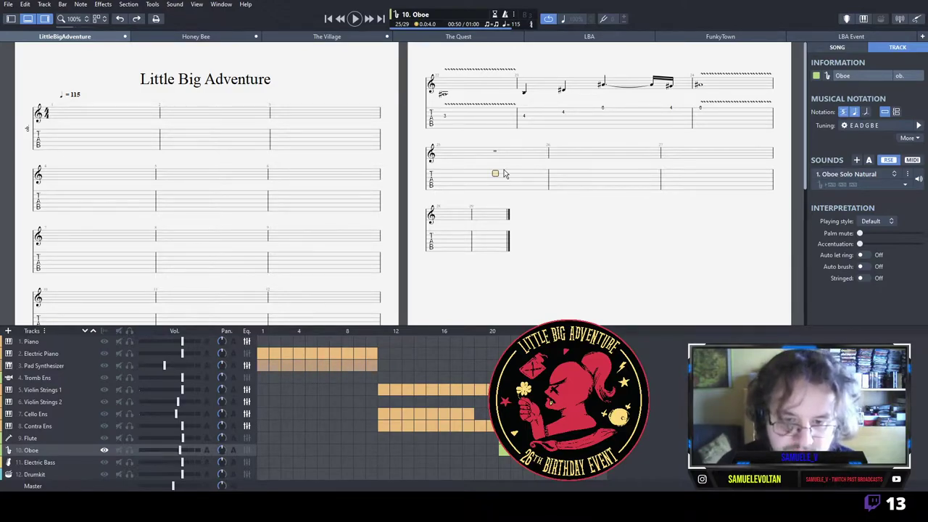
key("space")
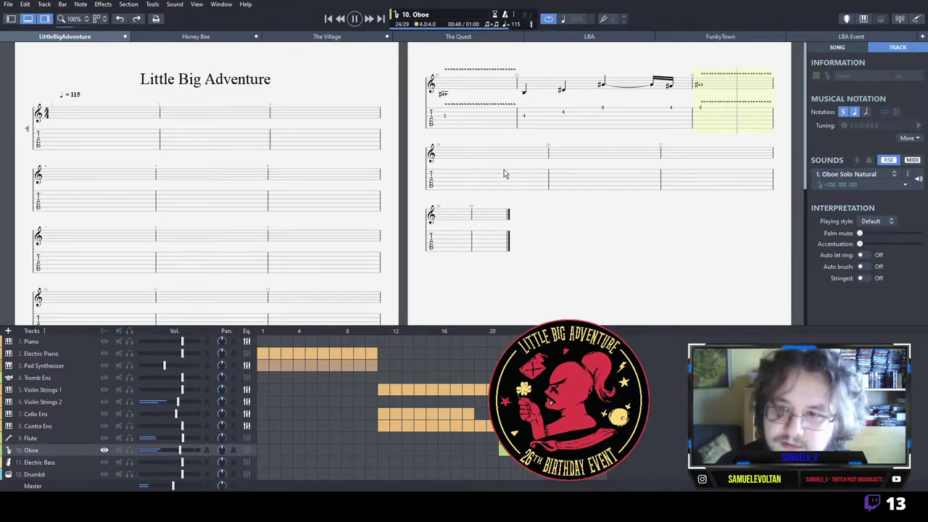
key("space")
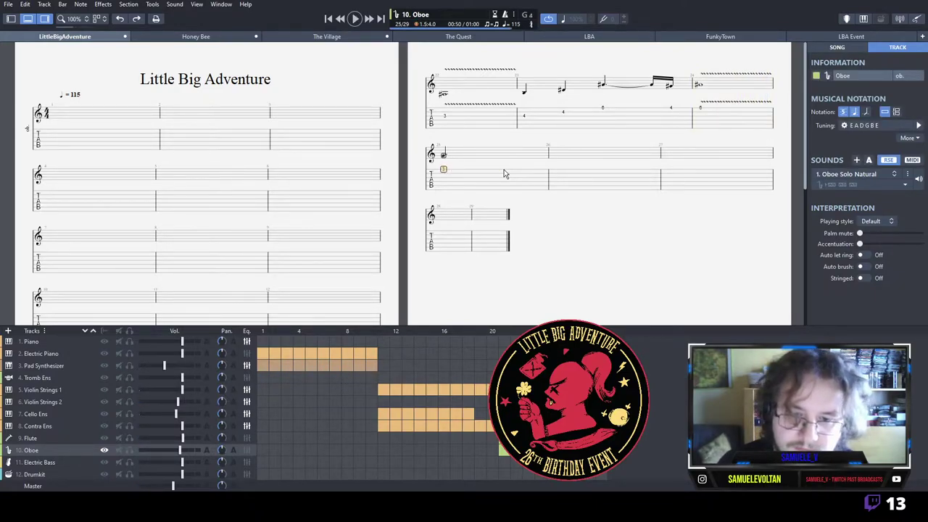
Continue Oboe bar 25 with a tied sixteenth note and a sixteenth note at fret 4 on the first string.
key("Right")
key("3")
key("plus")
key("plus")
key("l")
key("Right")
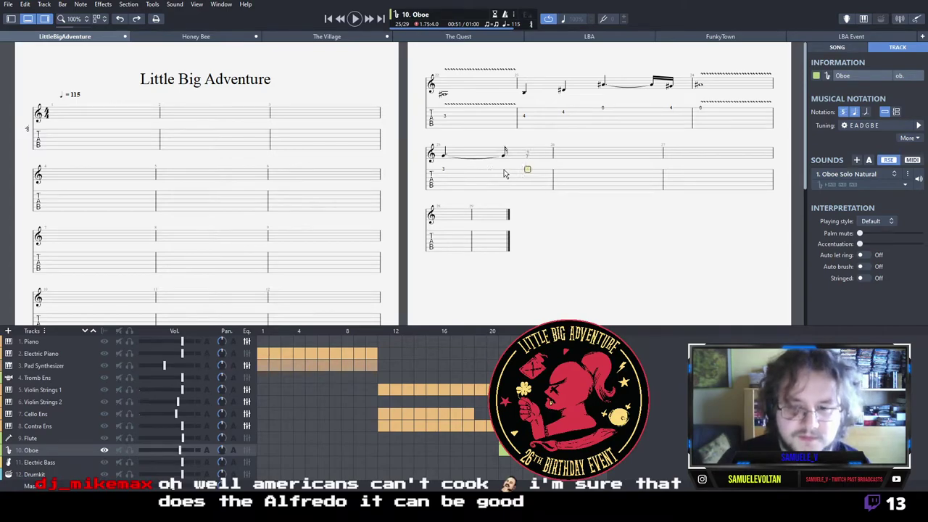
key("3")
key("4")
Add a dotted quarter note at fret 3 on the first string in Oboe bar 25.
key("Right")
key("3")
key("minus")
key("minus")
key("period")
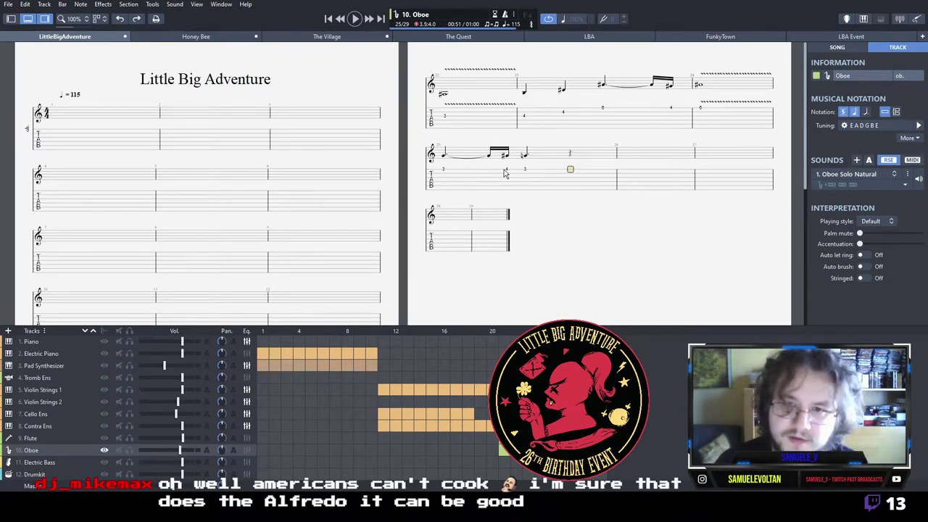
Check the notes entered in Oboe bar 25 and play the bar back.
key("Left")
key("Left")
key("Left")
key("Left")
key("Left")
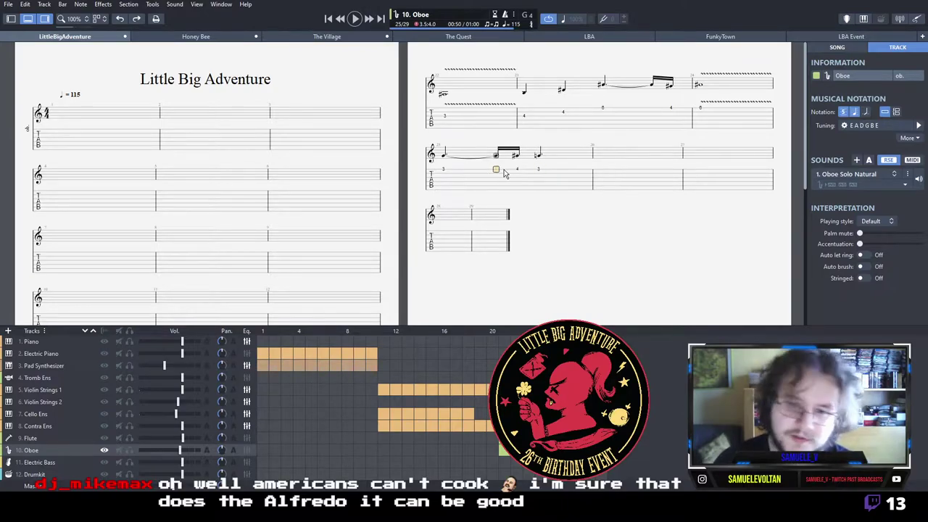
key("Right")
key("Right")
key("Left")
key("Right")
key("Right")
key("Left")
key("space")
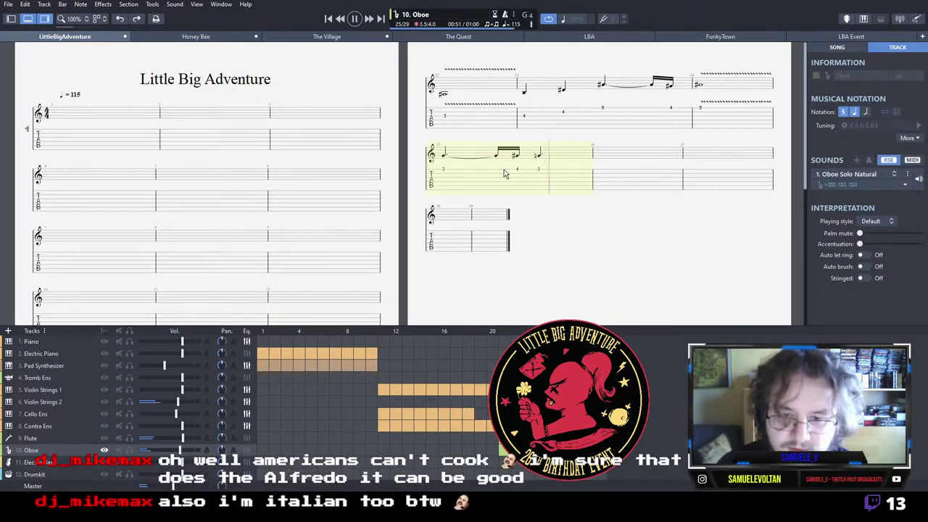
key("space")
Finish Oboe bar 25 with a tied sixteenth and a fret 1 sixteenth, and start bar 26 at fret 4 on the second string.
key("minus")
key("1")
key("Right")
key("Down")
key("4")
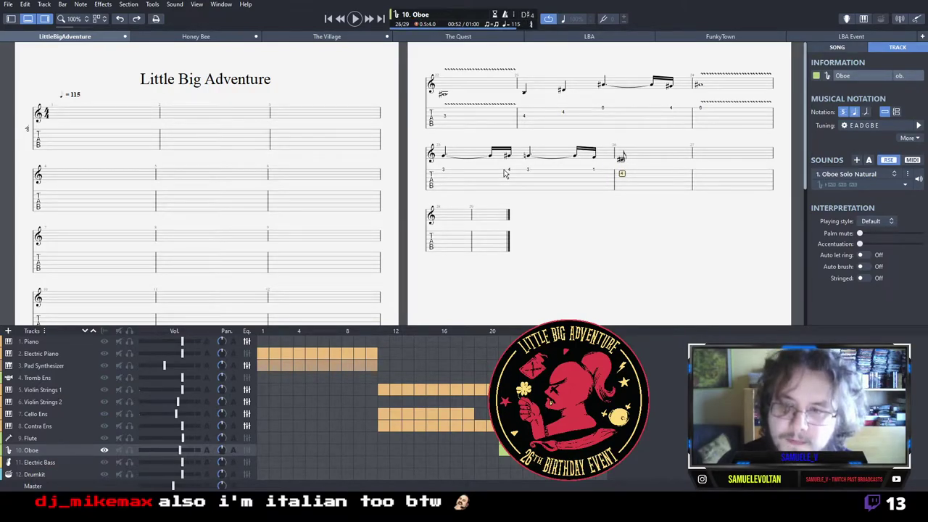
Complete Oboe bar 26 with sixteenth notes at frets 3 and 4 on the second string and a half vibrato note at fret 4 on the first.
key("Right")
key("3")
key("plus")
key("plus")
key("Right")
type("4")
key("minus")
key("minus")
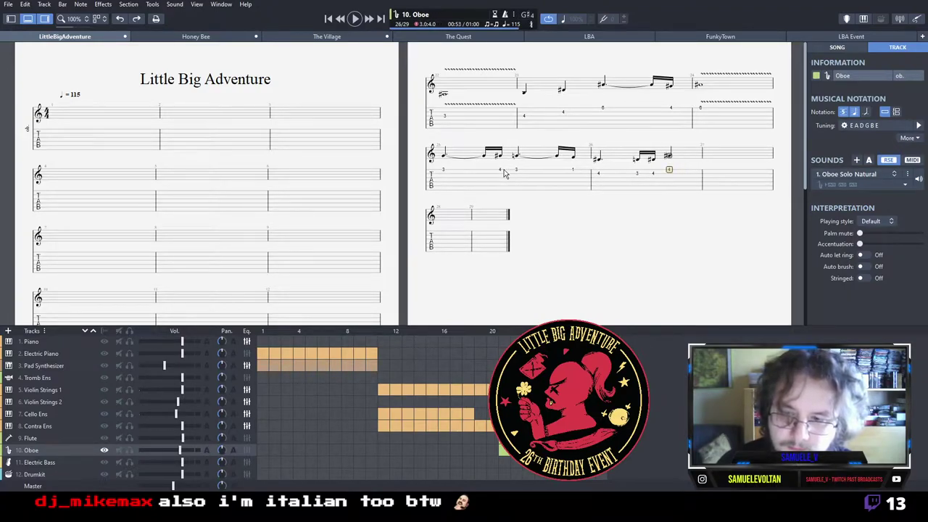
key("minus")
key("v")
Start Oboe bar 27 with a dotted quarter note at fret 6 and sixteenth notes at frets 4 and 6 on the first string.
key("Right")
type("6")
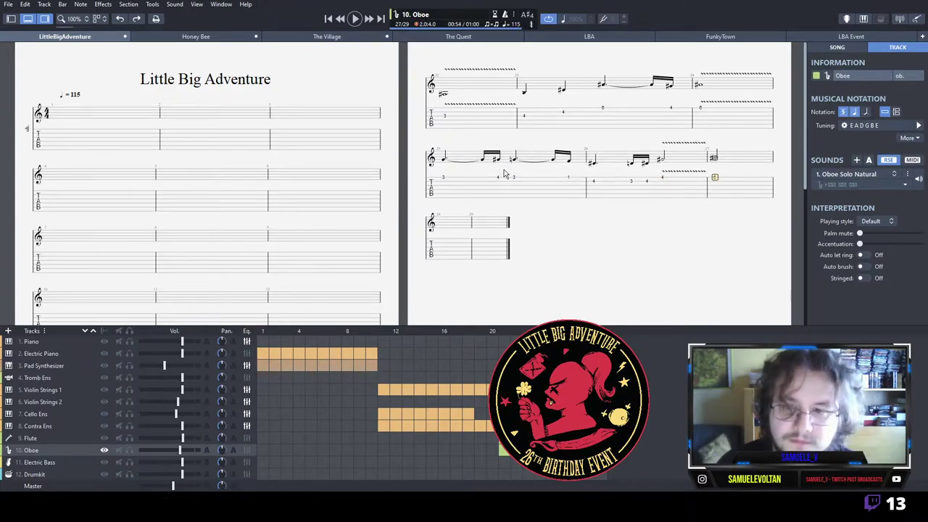
key("Right")
type("4")
key("plus")
key("plus")
key("Right")
type("6")
End Oboe bar 27 with a half note with vibrato at fret 3 on the first string.
key("Right")
type("3")
key("minus")
key("minus")
key("minus")
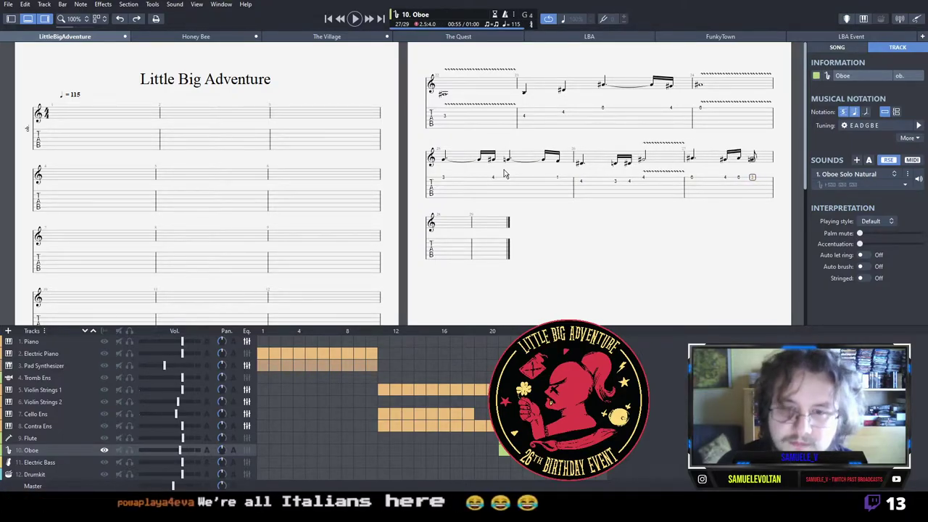
key("v")
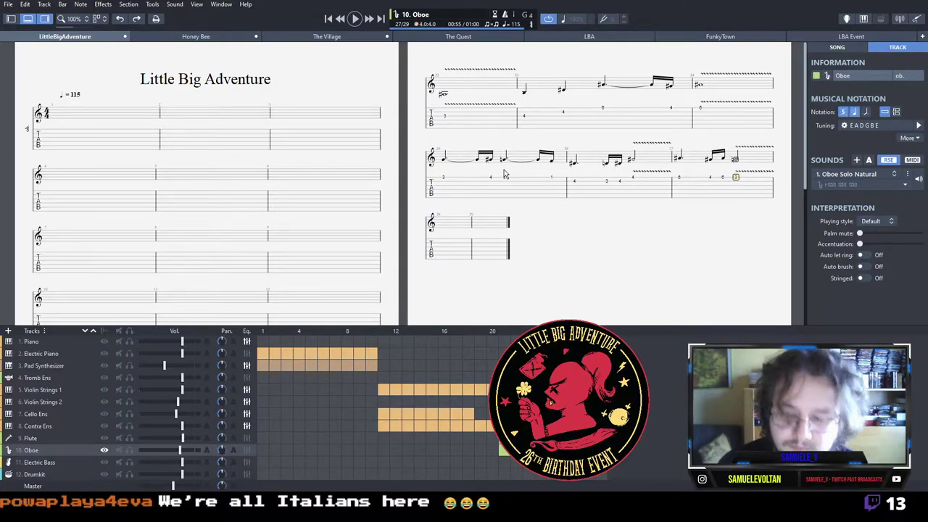
Play back the arrangement from bar 21 to review the oboe part up to bar 26.
left_click(500, 450)
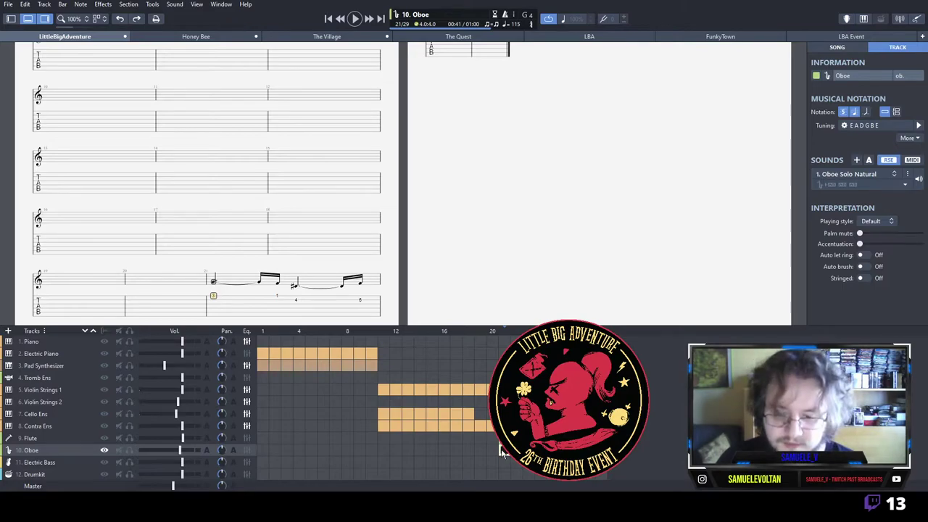
key("space")
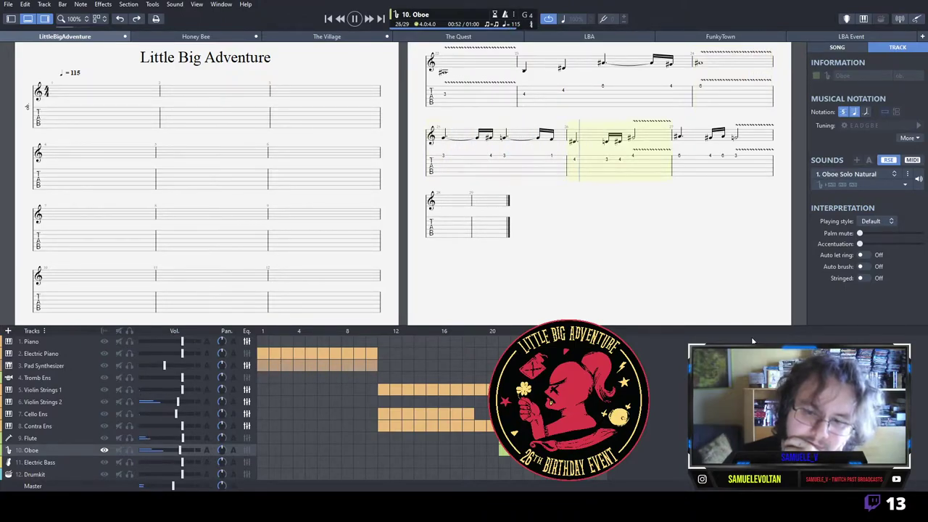
key("space")
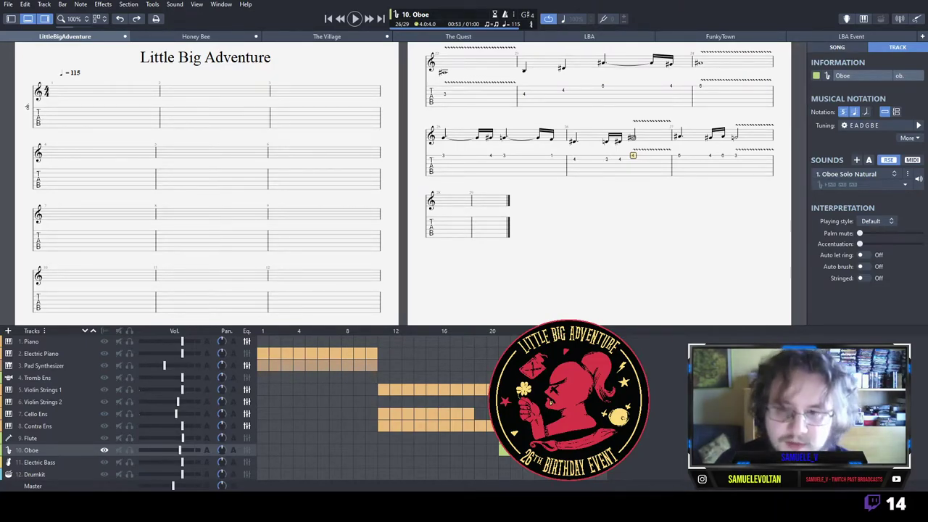
Play back the arrangement around bar 25 with the Violin Strings 2 part shown.
left_click(554, 401)
key("space")
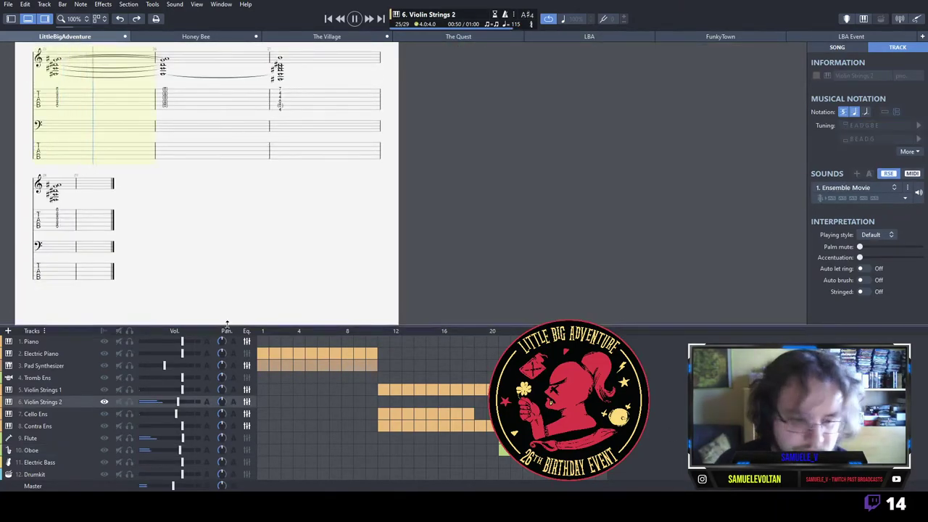
scroll(227, 190, "up", 1)
key("space")
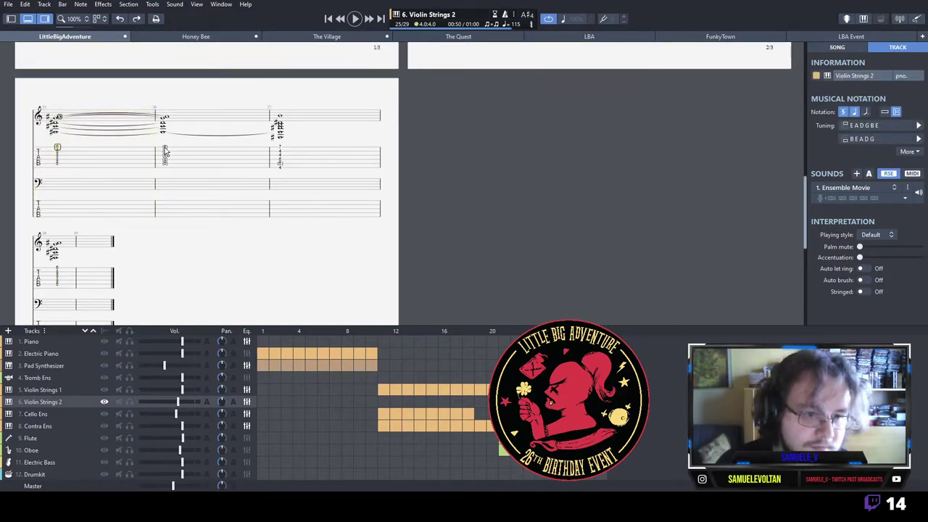
Copy the Violin Strings 2 chord from bar 27 into bar 26 and play it back.
left_click(301, 164)
left_click(181, 164)
key("space")
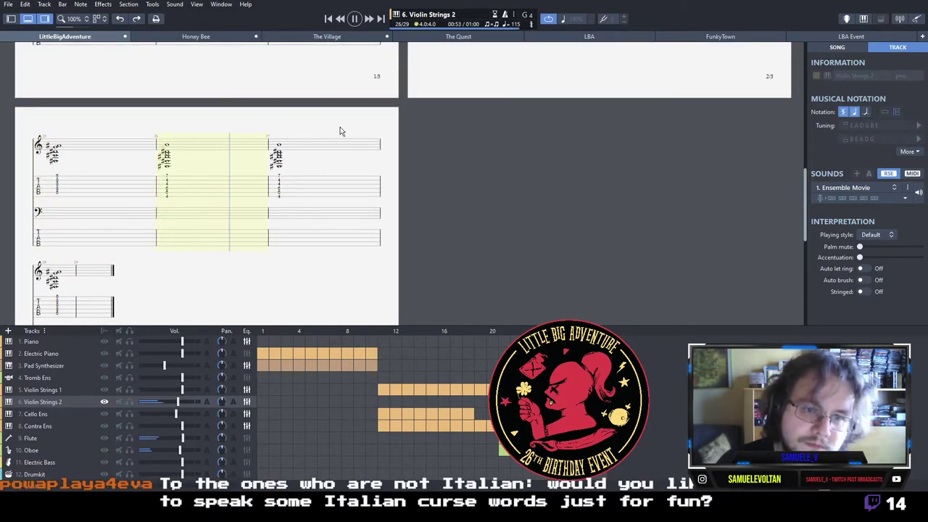
key("space")
Delete the Flute melody in bars 25–28 and play back the passage without it.
left_click(577, 438)
left_click(565, 438)
left_click_drag(468, 91, 458, 184)
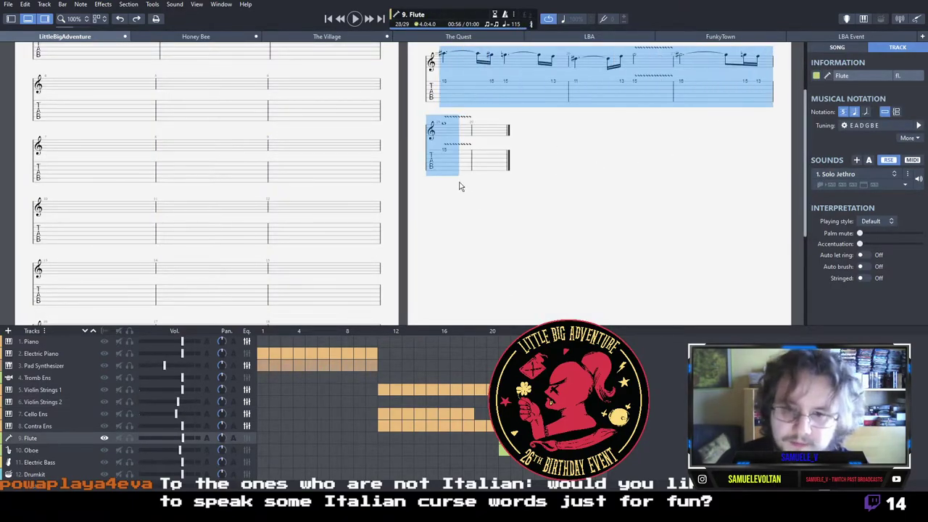
key("Delete")
key("space")
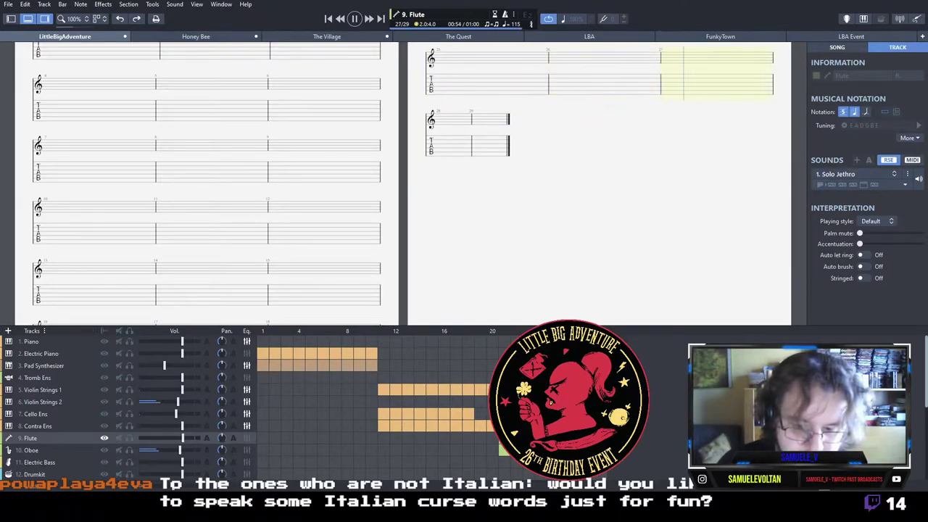
Replace the Violin Strings 2 chord in bar 27 with bar 25's chord and tie the shared notes into bars 26 and 28.
left_click(564, 402)
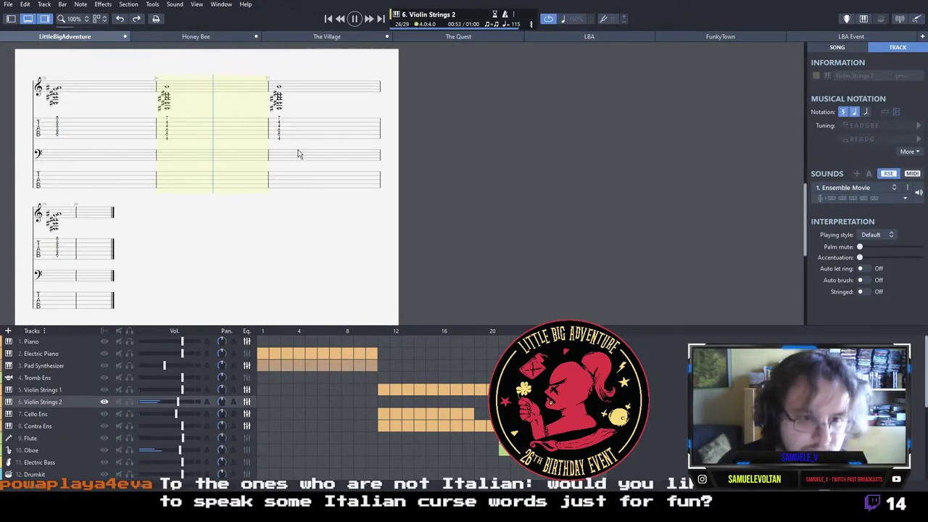
left_click(90, 162)
left_click(319, 174)
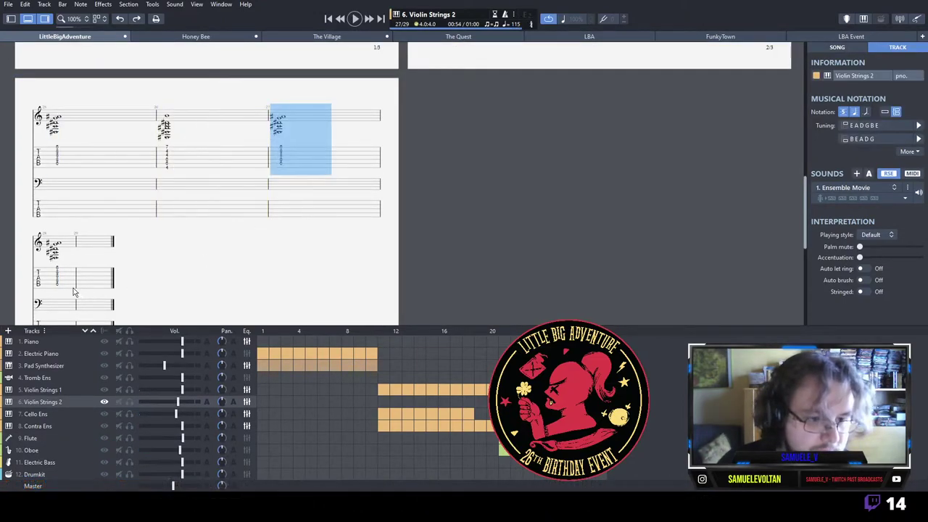
key("ctrl+v")
left_click(173, 143)
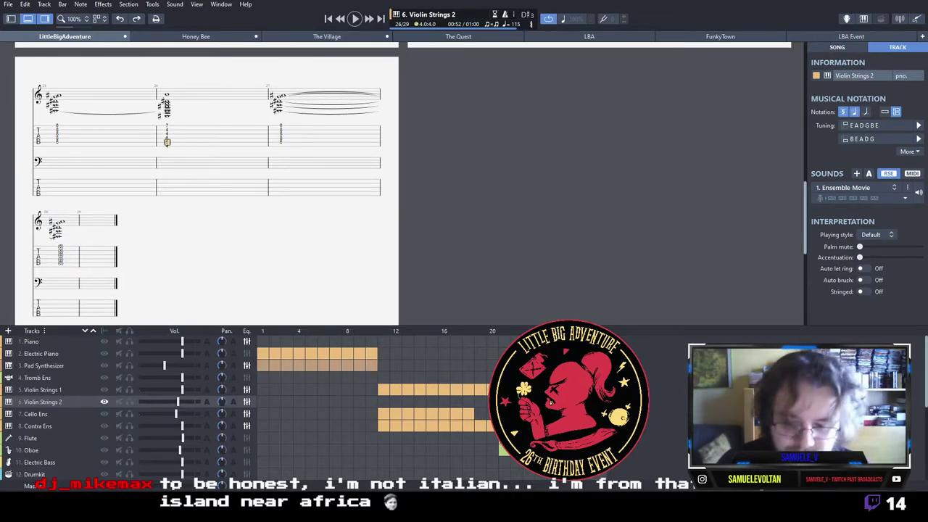
Play back the ending and extend the Oboe's last note with a tied half note with vibrato in bar 28.
left_click(577, 450)
key("space")
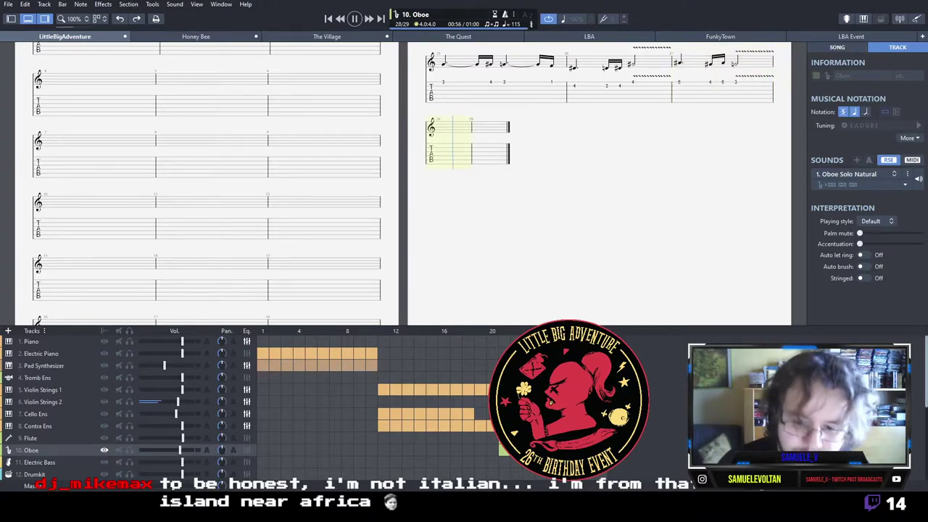
key("space")
key("l")
key("Right")
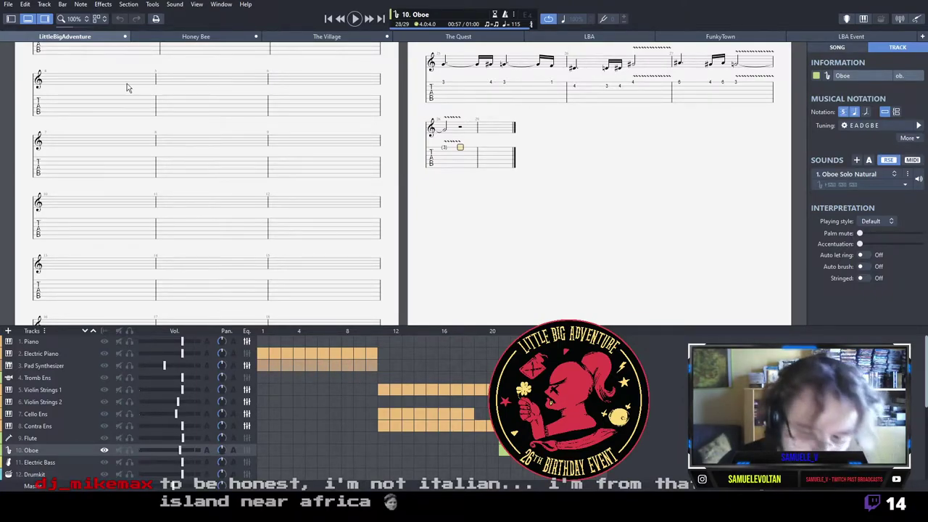
Add a violin track named PIZZICATO! with the Ensemble Pizz sound and move it directly below Violin Strings 1.
left_click(44, 5)
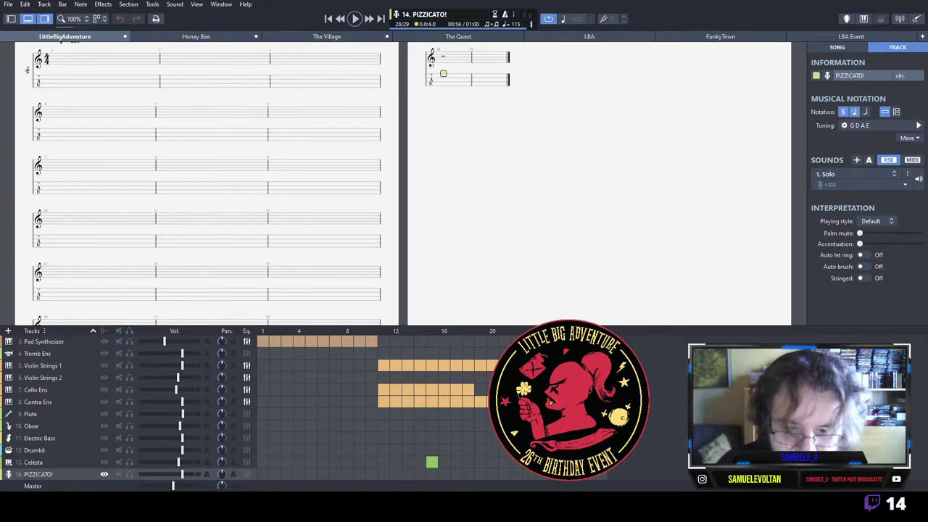
key("ctrl+alt+Up")
key("ctrl+alt+Up")
key("ctrl+alt+Up")
key("ctrl+alt+Up")
key("ctrl+alt+Up")
key("ctrl+alt+Up")
key("ctrl+alt+Up")
key("ctrl+alt+Up")
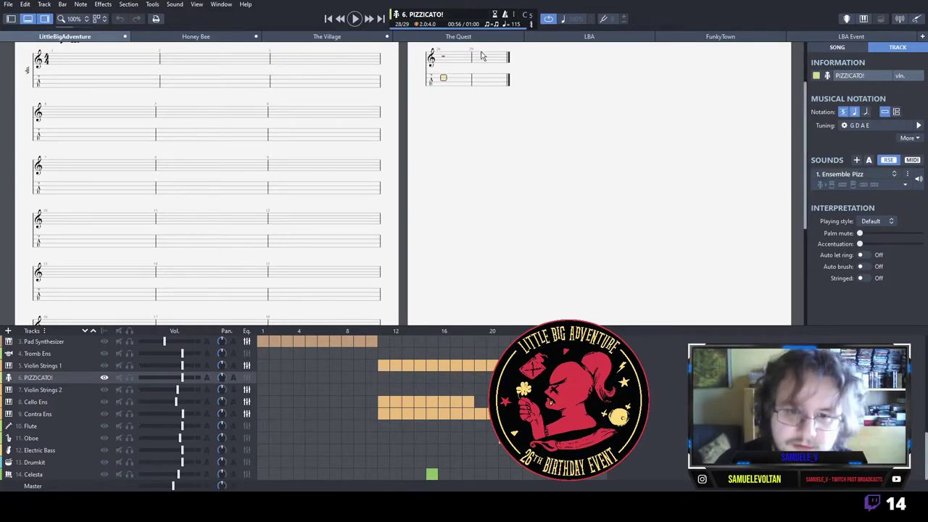
Enter a three-note figure in PIZZICATO! bar 28: fret 6 on the second string, then frets 1 and 3 on the first, and play it.
key("Up")
key("Down")
key("6")
key("plus")
key("plus")
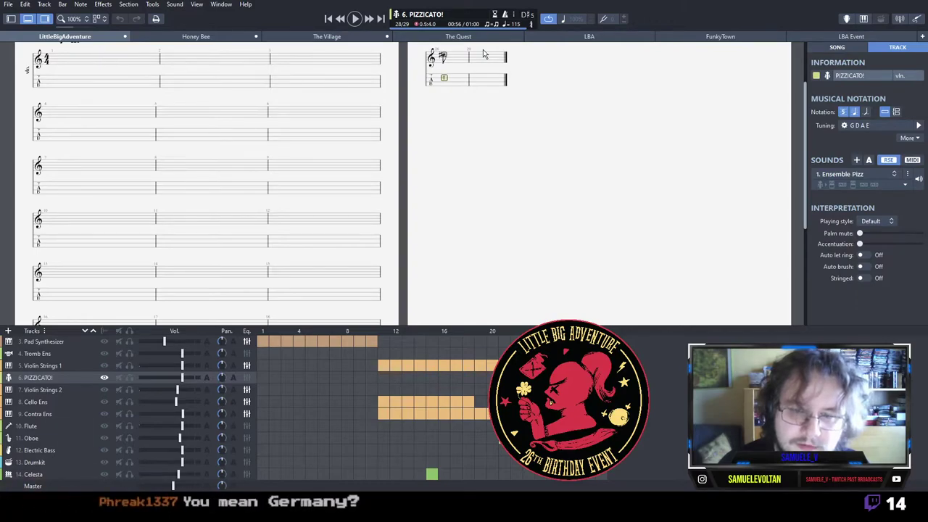
key("Right")
key("Up")
key("1")
key("Right")
key("3")
key("space")
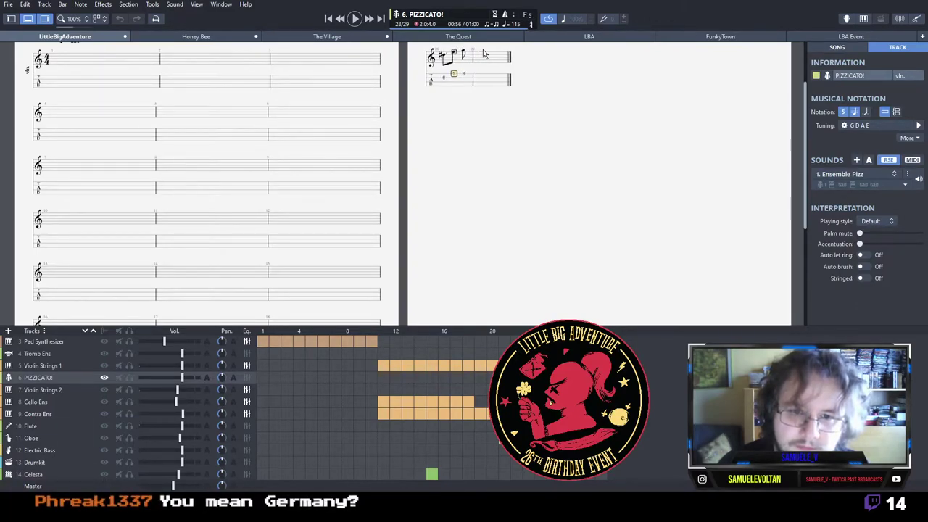
key("space")
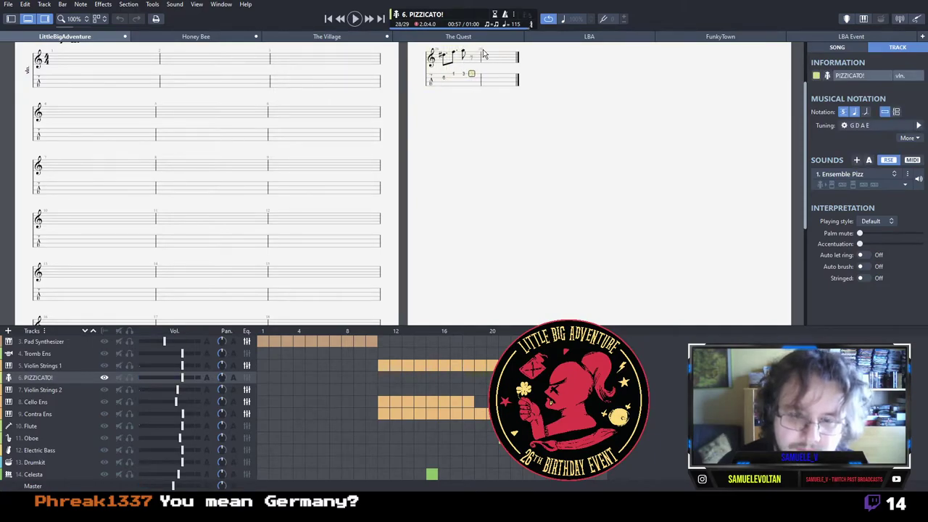
Fill the remainder of PIZZICATO! bar 28 with a half rest.
key("Left")
key("Right")
key("Left")
key("period")
key("Right")
key("minus")
key("minus")
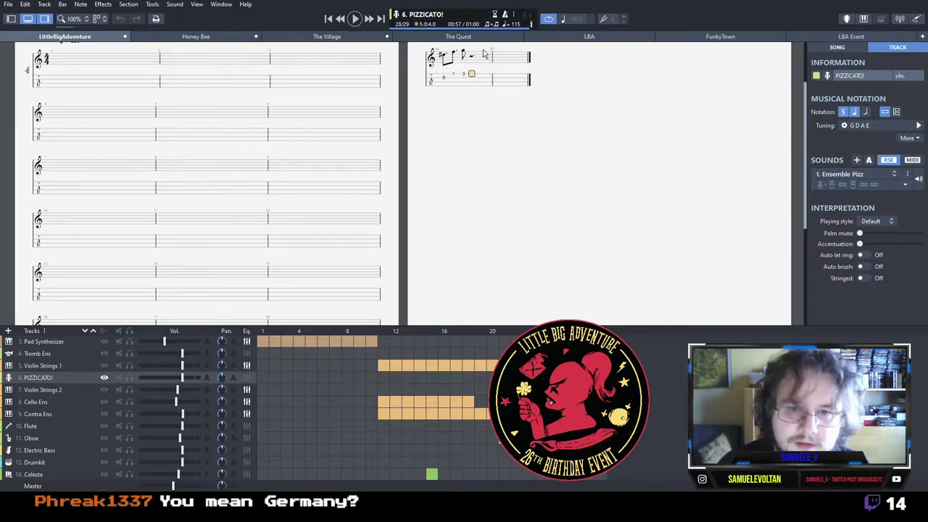
key("period")
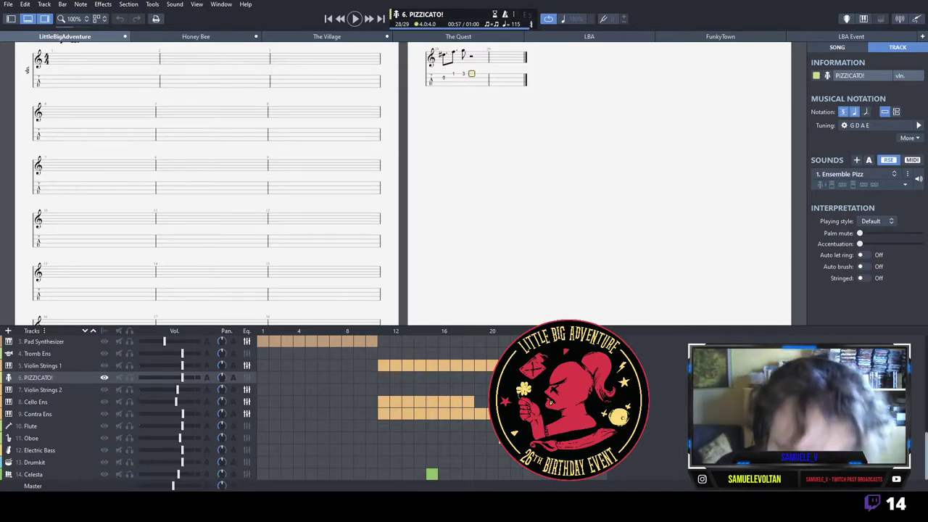
Play back the arrangement from bar 21 through the end of bar 28.
left_click(578, 390)
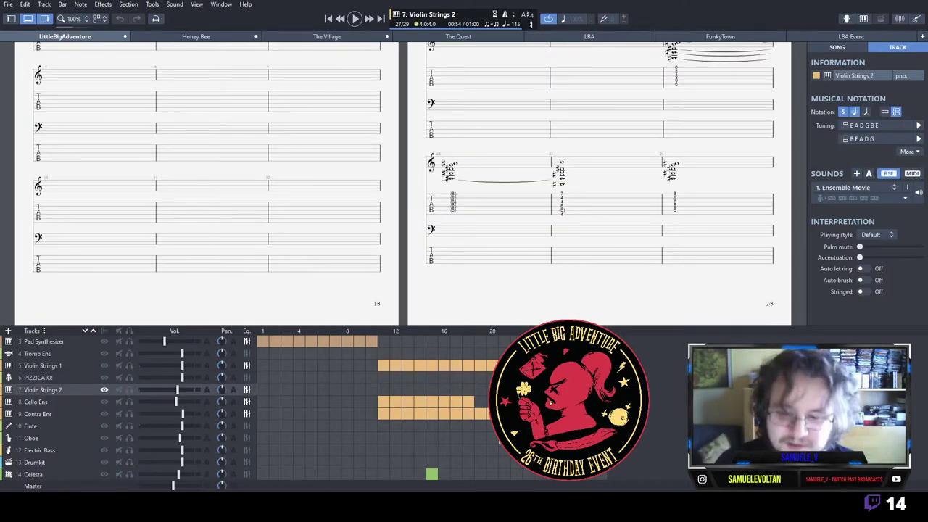
left_click(504, 390)
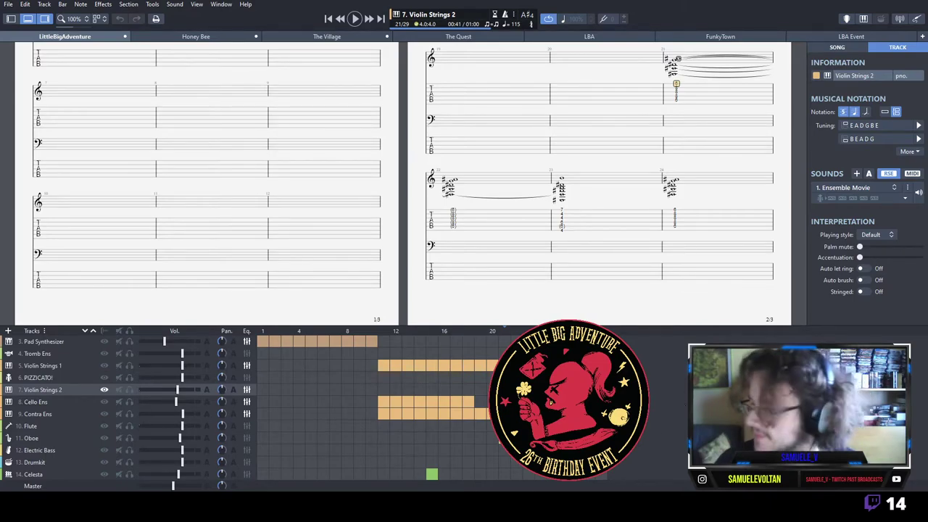
key("space")
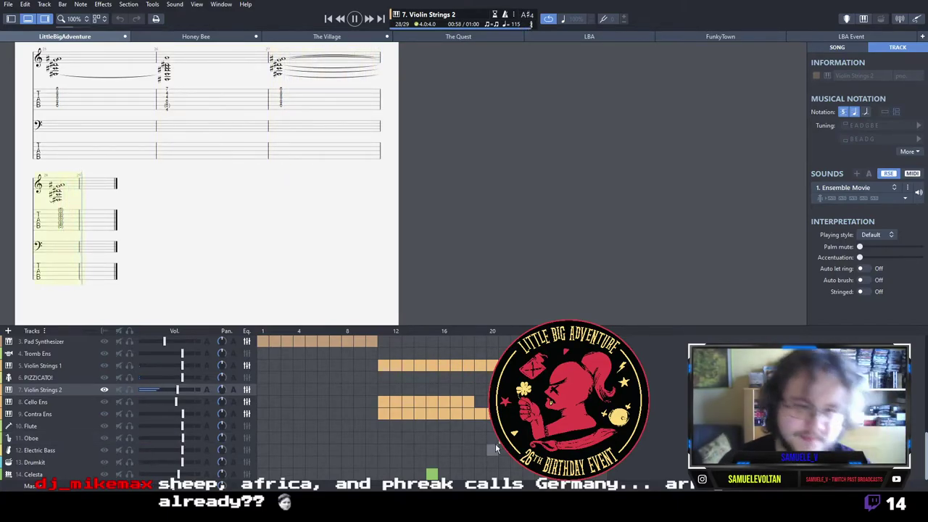
key("space")
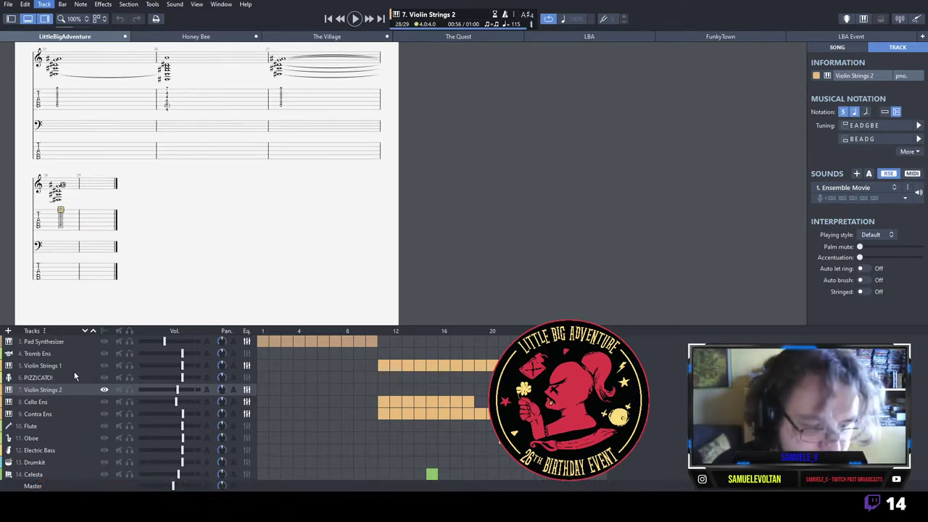
Fill Drumkit bar 28 with three quarter rests, an eighth rest and two sixteenth notes of drum number 44.
left_click(63, 464)
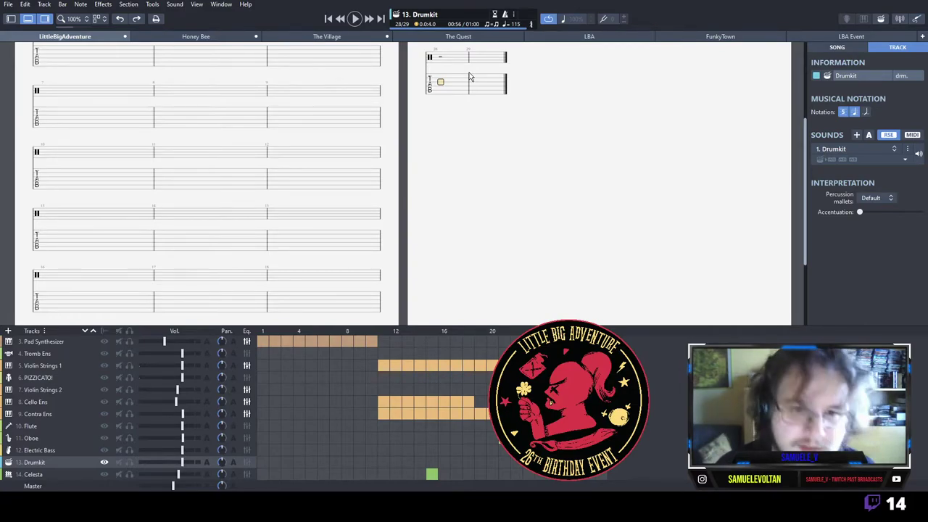
key("plus")
key("Right")
key("Right")
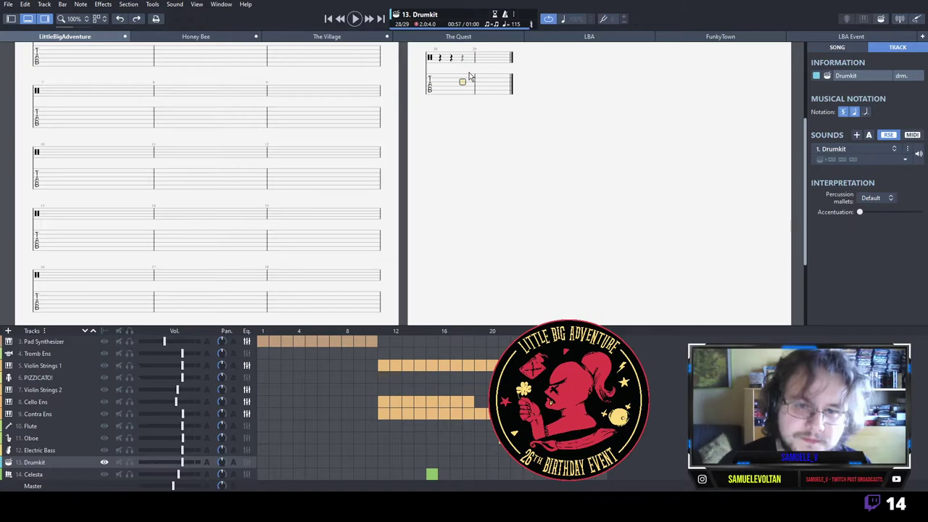
key("plus")
key("Right")
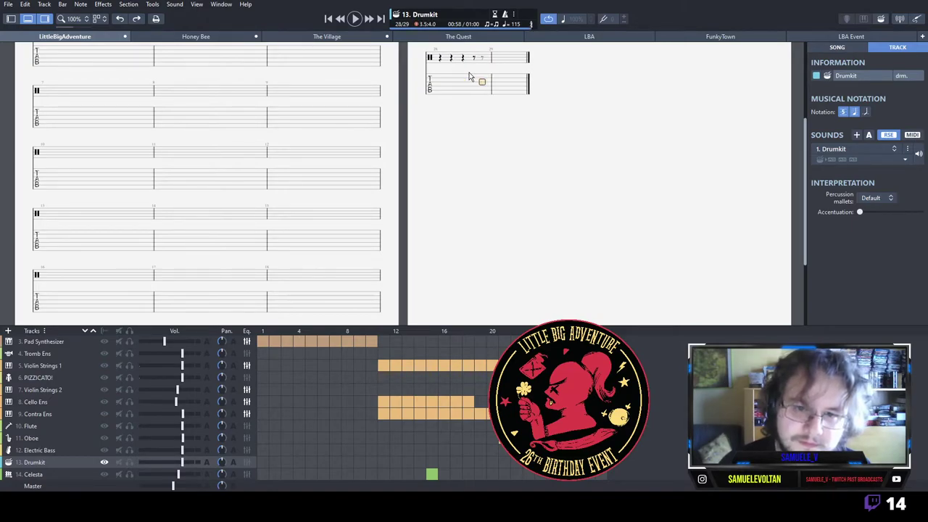
key("Up")
type("44")
key("Right")
key("Right")
key("Right")
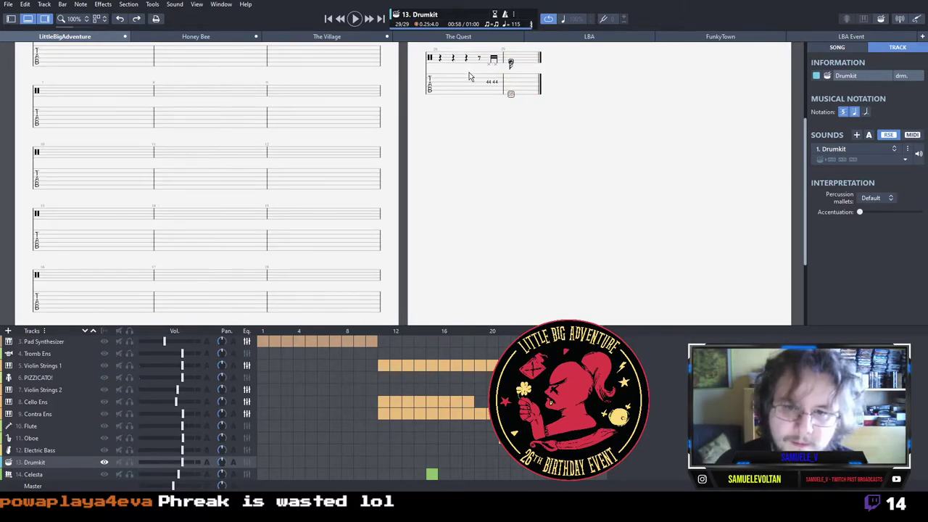
Write the first beat of Drumkit bar 29 in sixteenths: a 57 cymbal over a kick, followed by three 44 hits.
type("44")
key("Right")
type("44")
key("Right")
type("44")
key("Left")
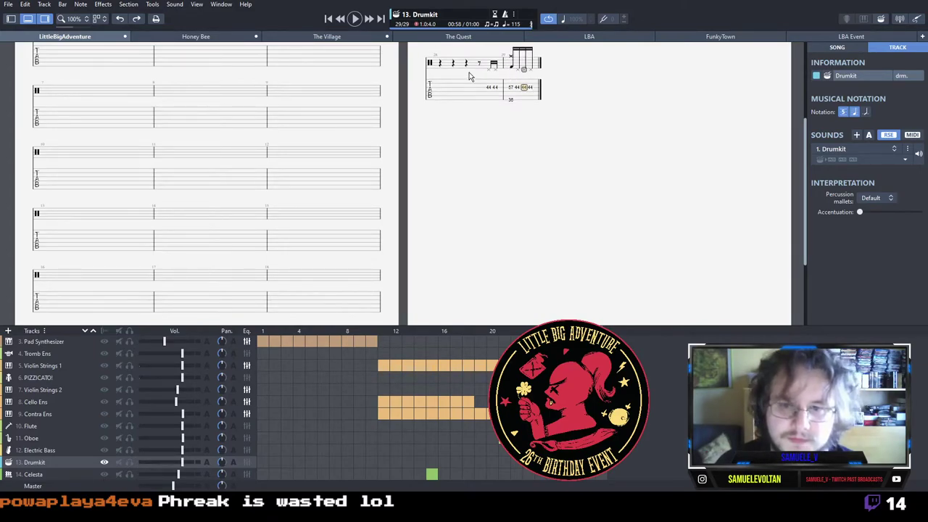
Write the second beat of Drumkit bar 29 as four 44 sixteenths with a kick on its first note.
key("Right")
type("44")
key("Right")
type("44")
key("Right")
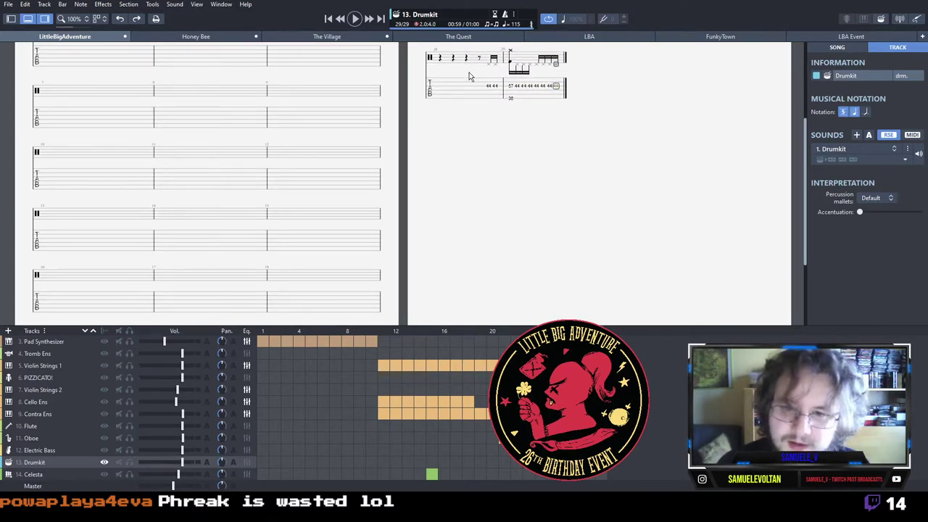
type("38")
key("Up")
key("Right")
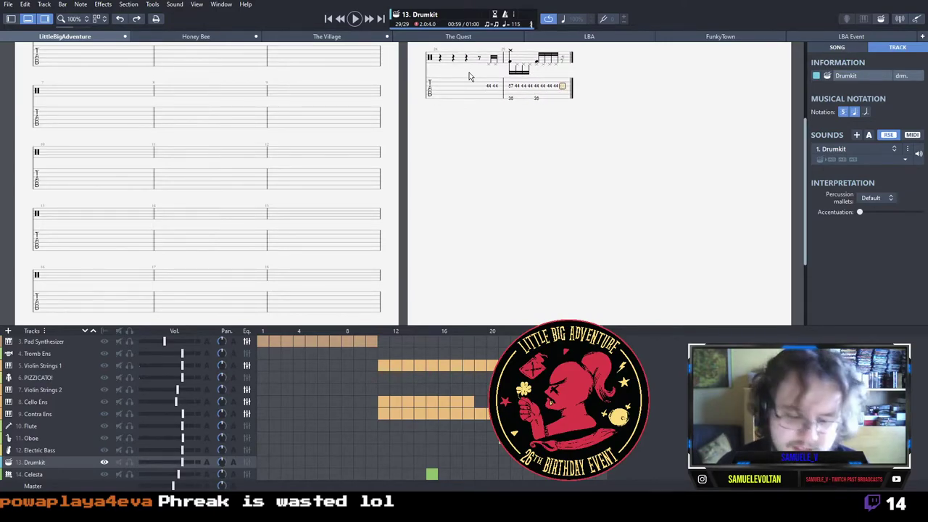
Fill the third and fourth beats of Drumkit bar 29 with 44 sixteenth notes.
type("44")
key("Right")
type("44")
key("Right")
type("44")
key("Right")
type("44")
key("Right")
type("44")
key("Right")
Add kick notes at the start of the third and fourth beats in Drumkit bar 29.
key("Left")
key("Left")
key("Left")
key("Down")
key("Down")
key("Left")
key("Left")
key("Down")
key("Down")
type("37")
type("38")
key("Right")
key("Right")
key("Right")
key("Right")
type("38")
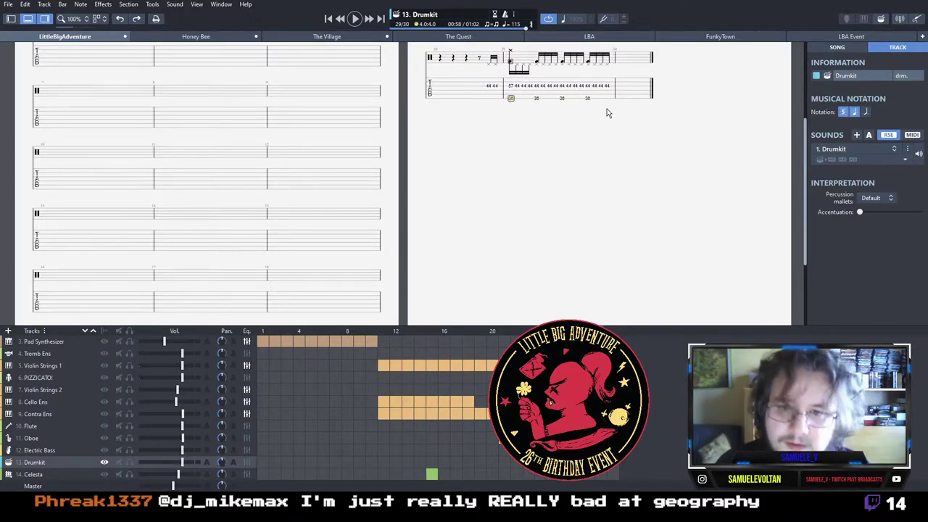
Play back Drumkit bar 29 to check the groove and move on to bar 30.
key("space")
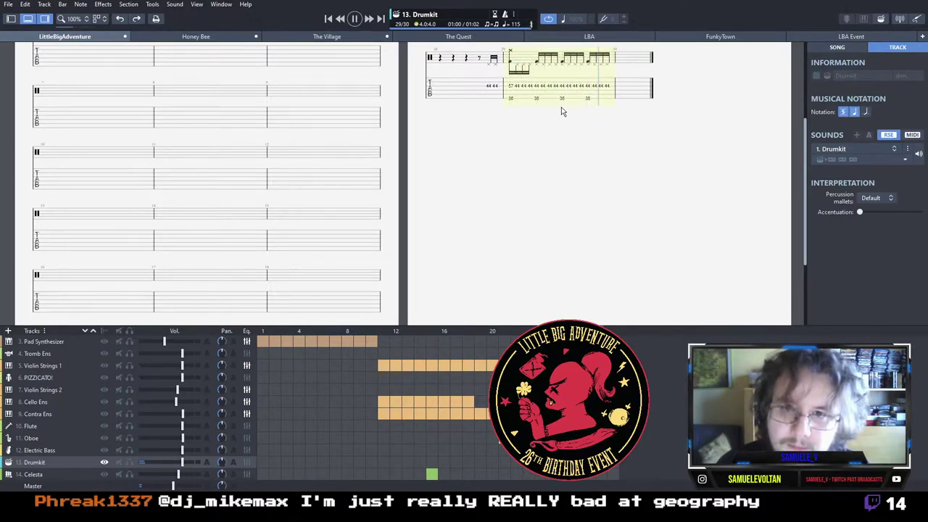
key("space")
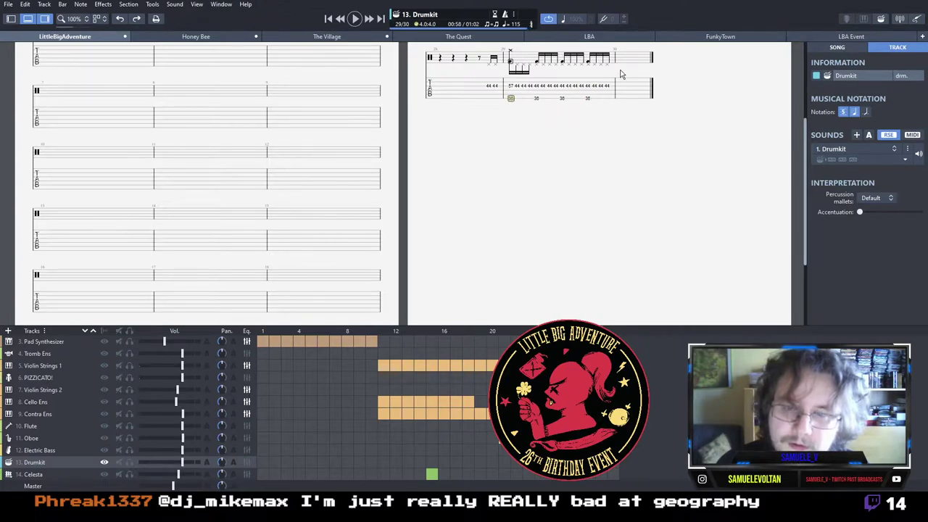
left_click(625, 100)
left_click_drag(513, 99, 617, 99)
left_click(623, 102)
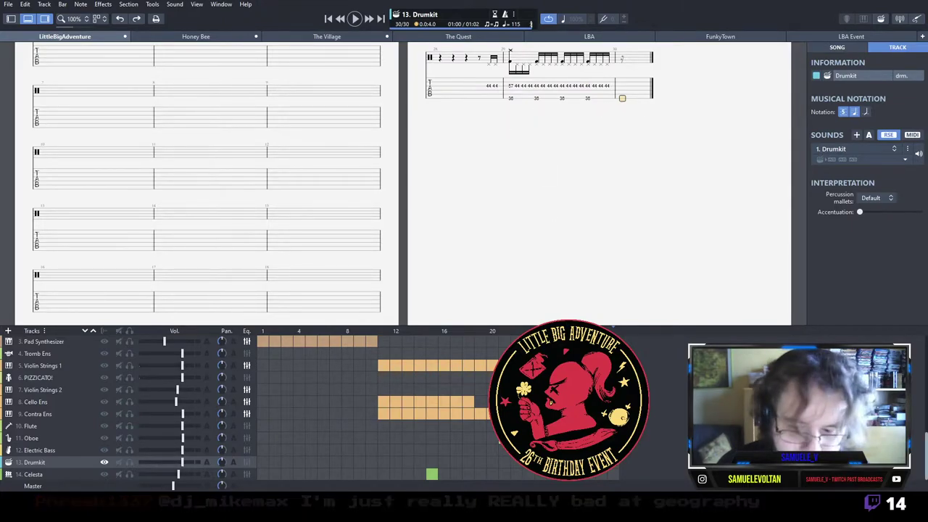
Fill Electric Bass bar 28 with rests down to sixteenth values, leading to a pick-up at the end of the bar.
left_click(589, 449)
key("minus")
key("1")
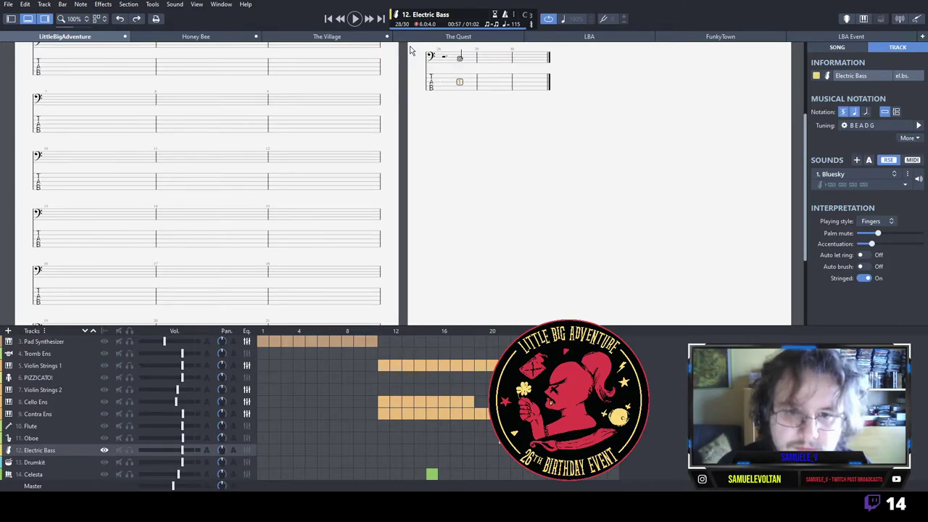
key("2")
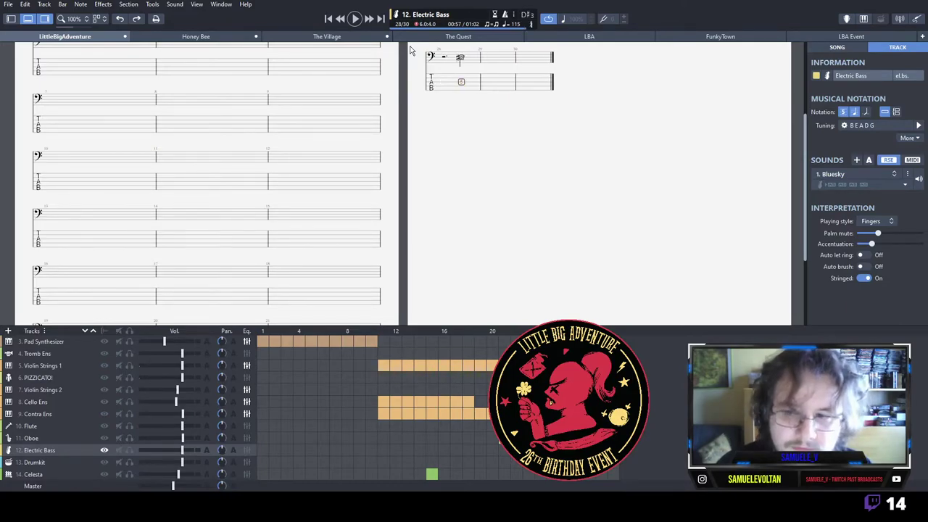
key("plus")
key("plus")
key("period")
key("Delete")
key("Right")
key("Right")
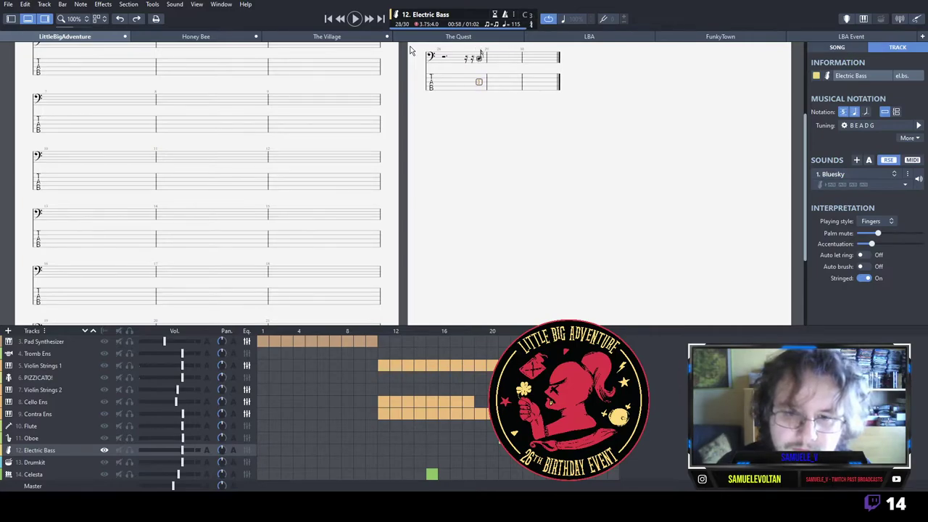
Write two fret 6 sixteenth pick-up notes ending Electric Bass bar 28 and a fret 6 note in bar 29, and play them back.
key("6")
key("Right")
key("6")
key("Right")
key("6")
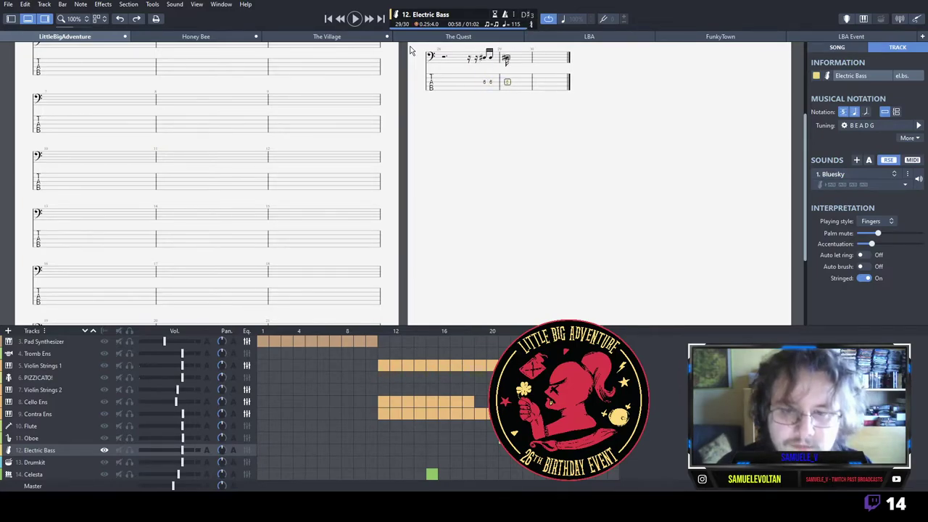
key("space")
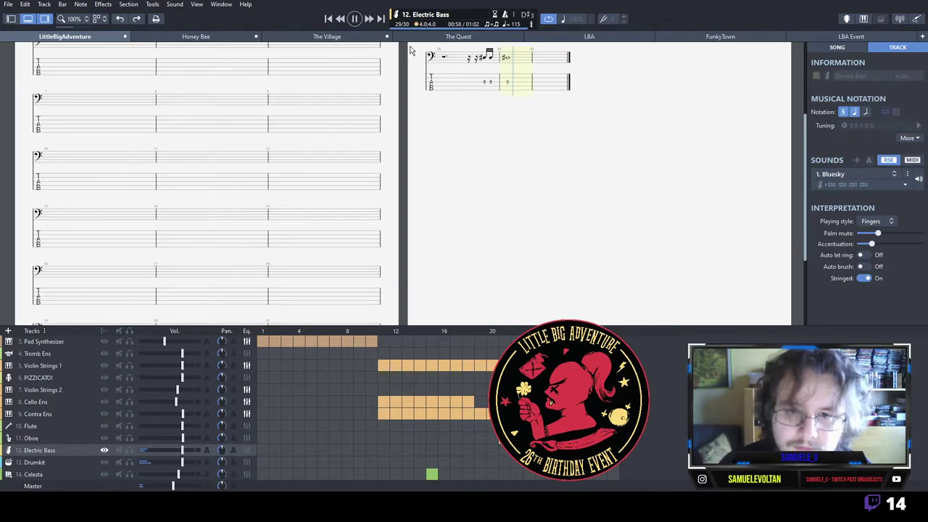
key("space")
Add a 38 snare on the third sixteenth of the fourth beat in Drumkit bar 29.
key("ctrl+Down")
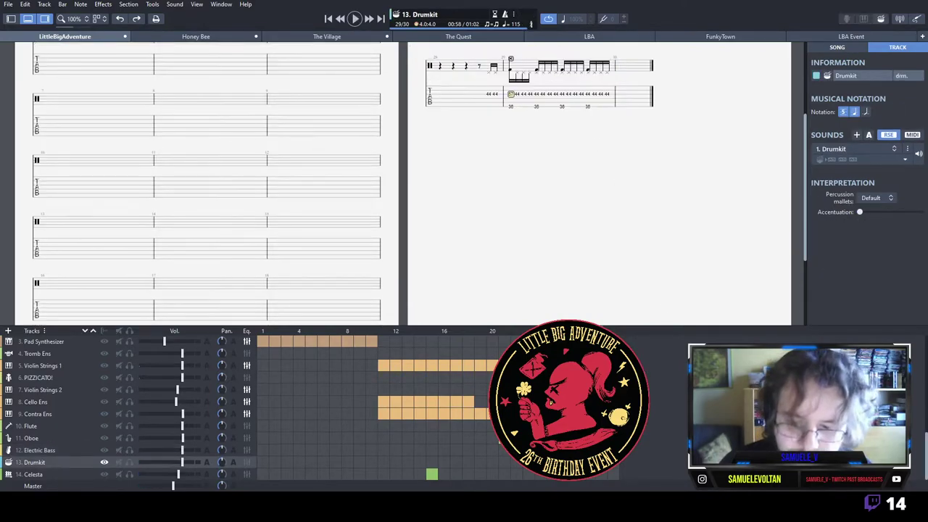
left_click(576, 103)
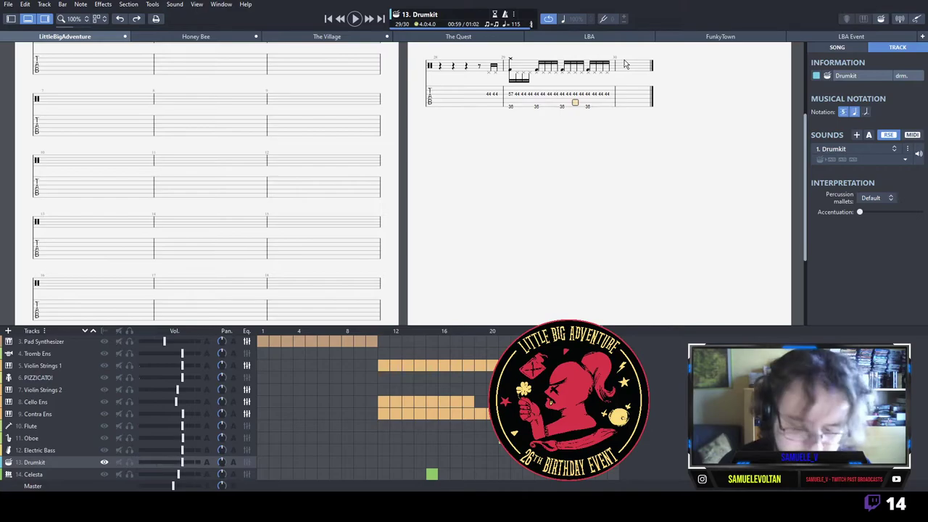
type("38")
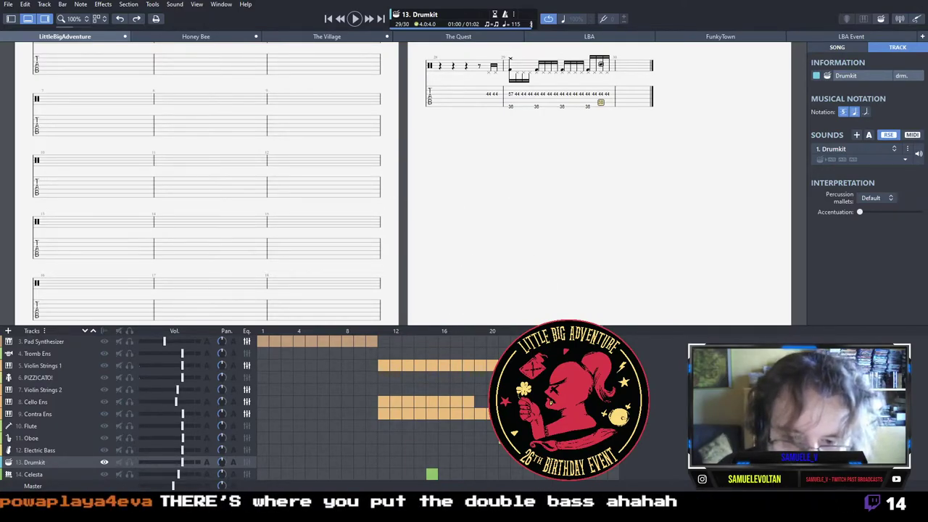
Add an Overdriven Guitar track above the Electric Bass and play back the Drumkit groove in bar 29.
key("ctrl+z")
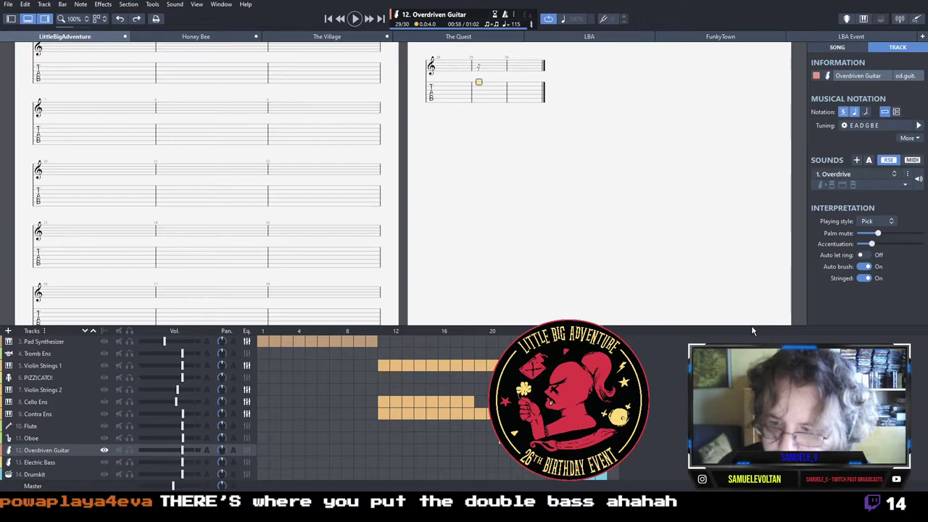
key("ctrl+z")
key("ctrl+y")
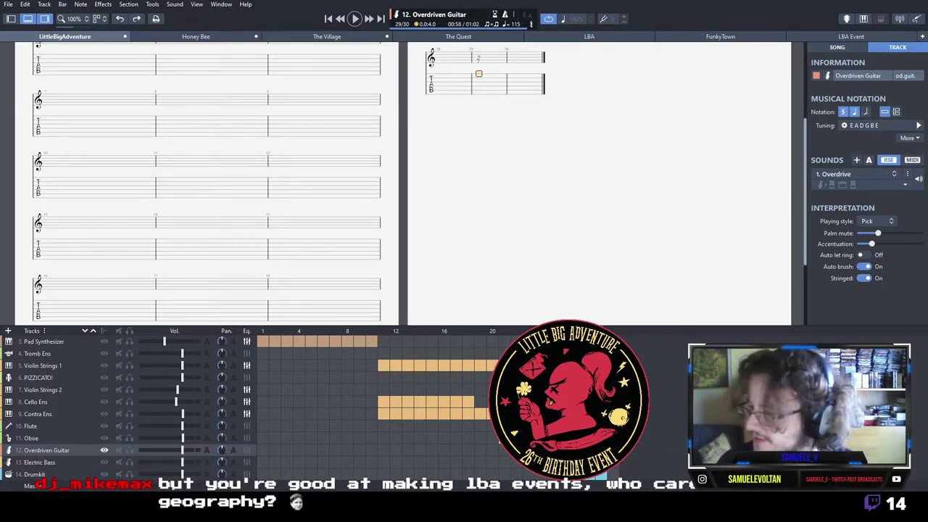
scroll(601, 462, "down", 1)
left_click(601, 461)
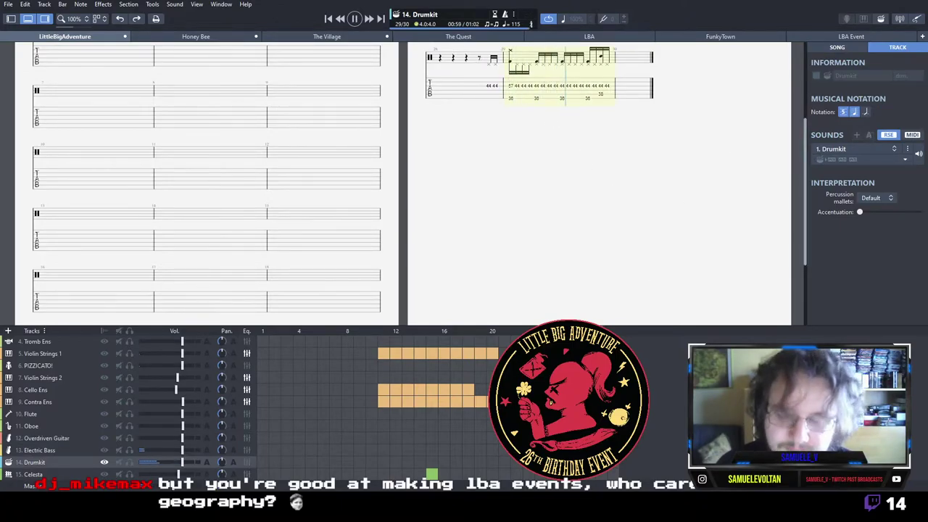
Write a three-note sixteenth chord at the end of Overdriven Guitar bar 28, with frets 1 and 3 as its lower notes.
key("ctrl+Up")
key("ctrl+Up")
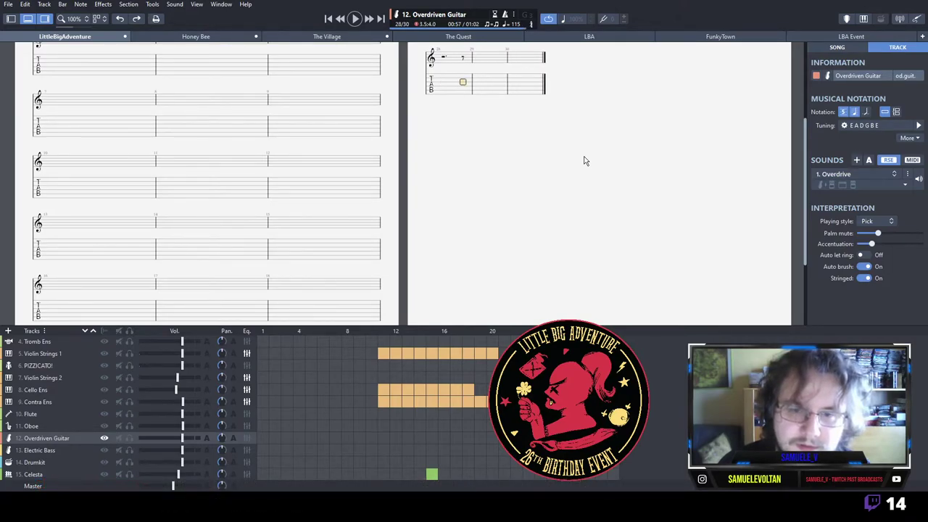
key("Right")
key("Up")
key("1")
key("Up")
key("3")
key("Up")
key("3")
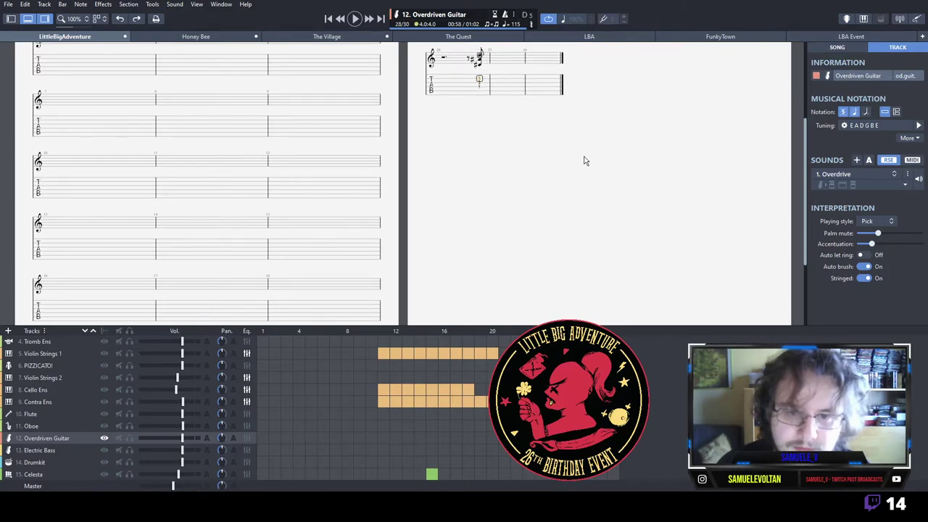
key("Right")
key("Left")
key("plus")
Complete the Overdriven Guitar pick-up as two 1-3-4 chords in bar 28 and repeat the chord at the start of bar 29.
key("Right")
key("4")
key("Right")
key("4")
key("Down")
key("3")
key("Down")
key("Left")
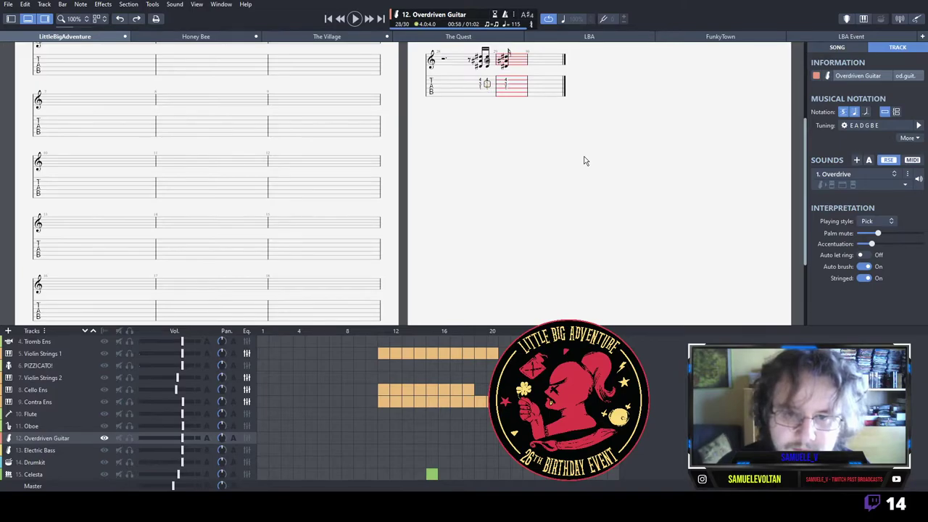
Apply vibrato to the whole-note guitar chord in bar 29 and palm mute to the two chords ending bar 28.
key("Right")
key("v")
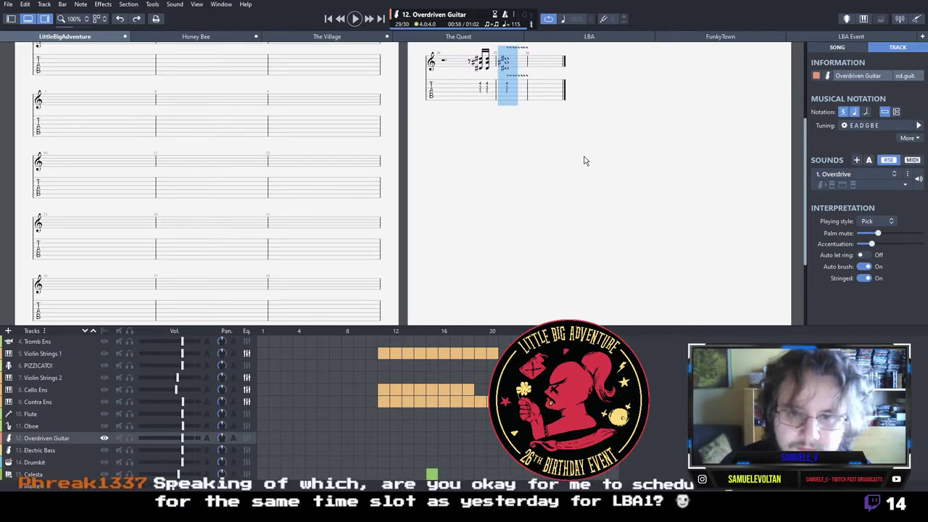
left_click(481, 97)
key("space")
key("space")
left_click_drag(481, 97, 494, 98)
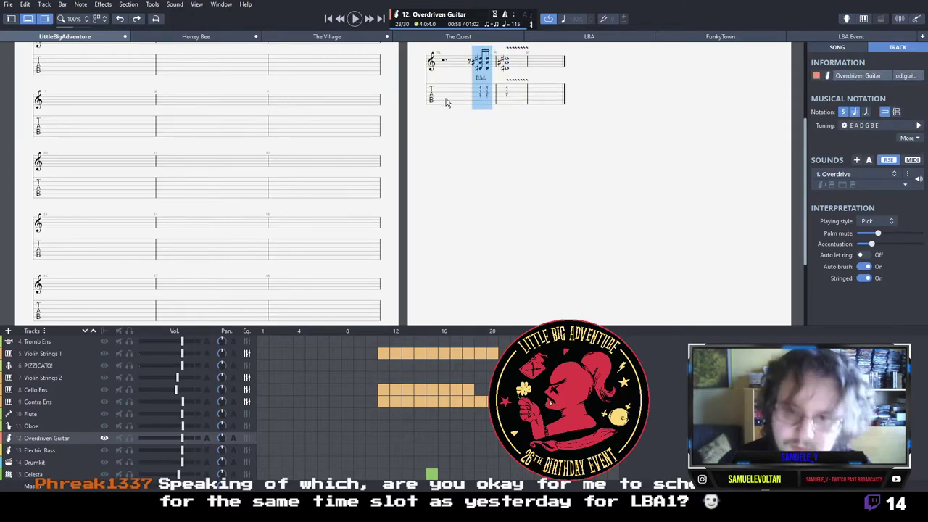
key("space")
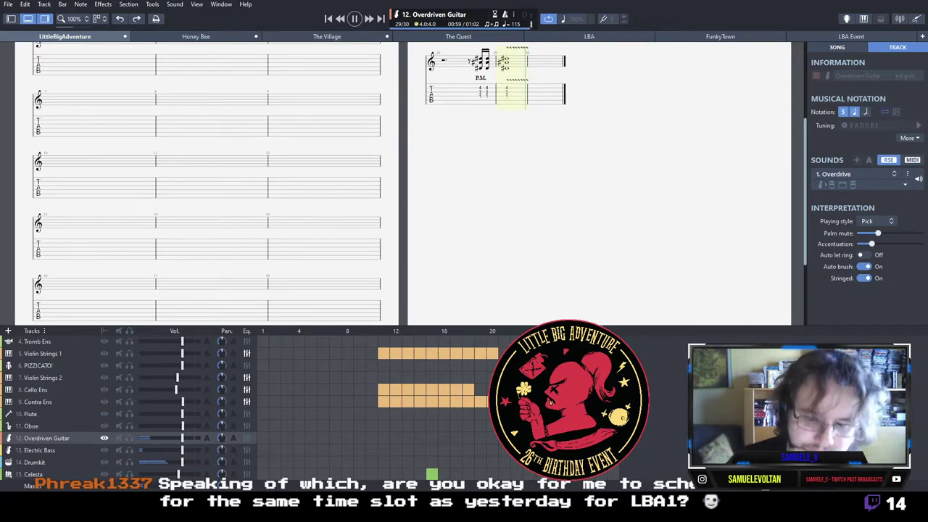
Copy the full groove of Drumkit bar 29 into bar 30 and play it back.
left_click(611, 464)
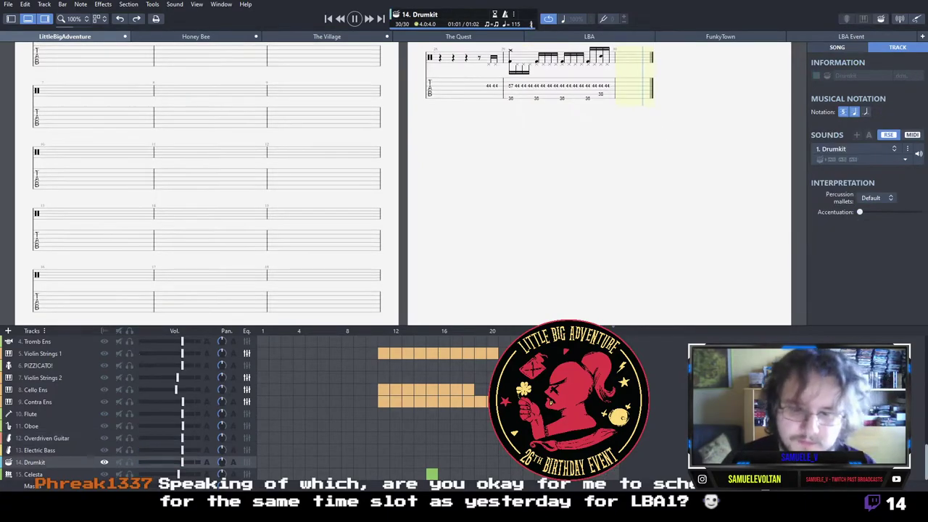
key("space")
left_click_drag(511, 96, 610, 107)
left_click(610, 107)
left_click_drag(511, 97, 609, 98)
key("ctrl+c")
left_click(625, 102)
key("ctrl+v")
left_click(625, 102)
key("space")
key("space")
Put a 38 snare on the second beat of Drumkit bar 30 and listen to the result.
type("3")
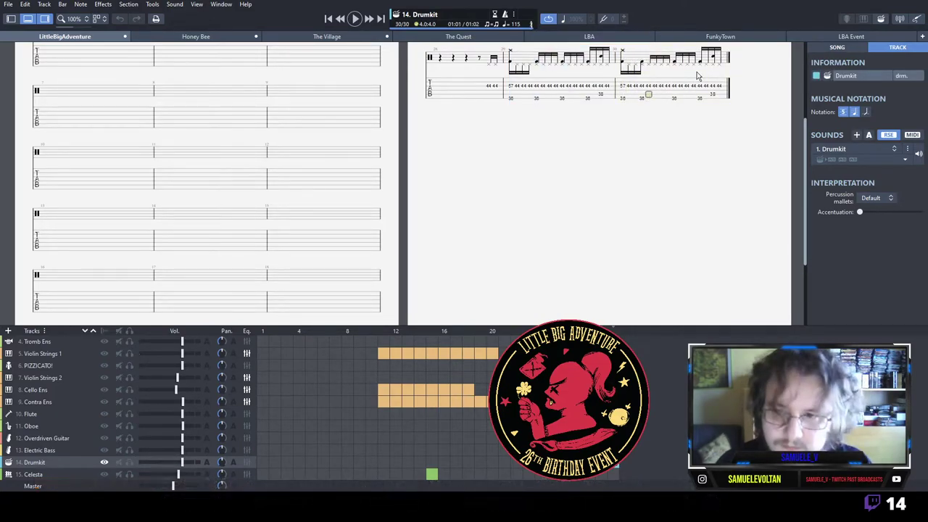
key("space")
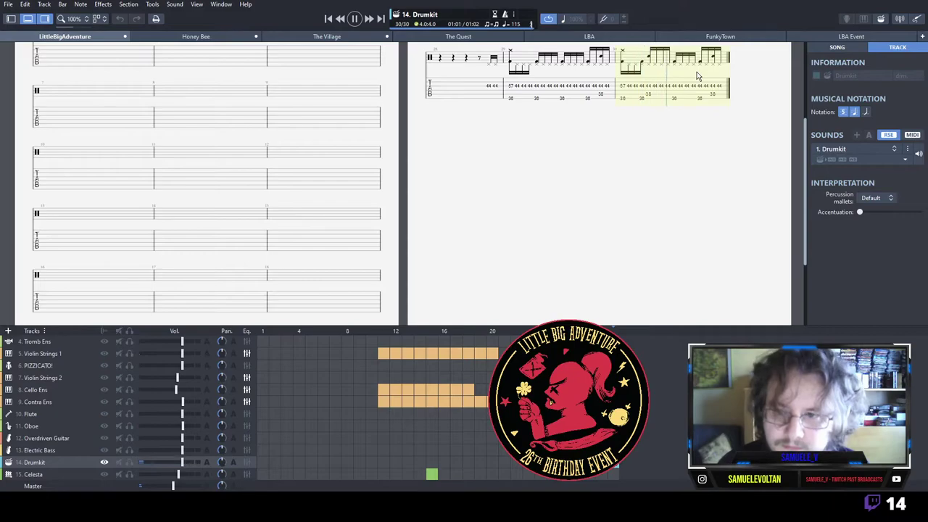
key("space")
Shift the third-beat kick in Drumkit bar 30 to that beat's third sixteenth and remove the fourth-beat kick.
key("Right")
key("Delete")
key("Left")
key("Left")
type("36")
key("Right")
key("Right")
key("Up")
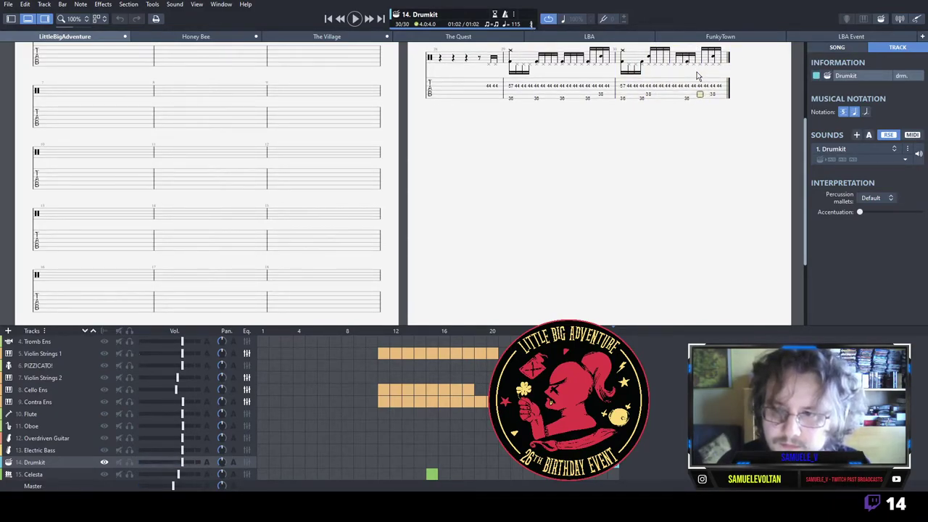
Move the last 38 snare in Drumkit bar 30 onto the fourth beat and play back the bar.
type("38")
key("Right")
key("Right")
key("Delete")
key("space")
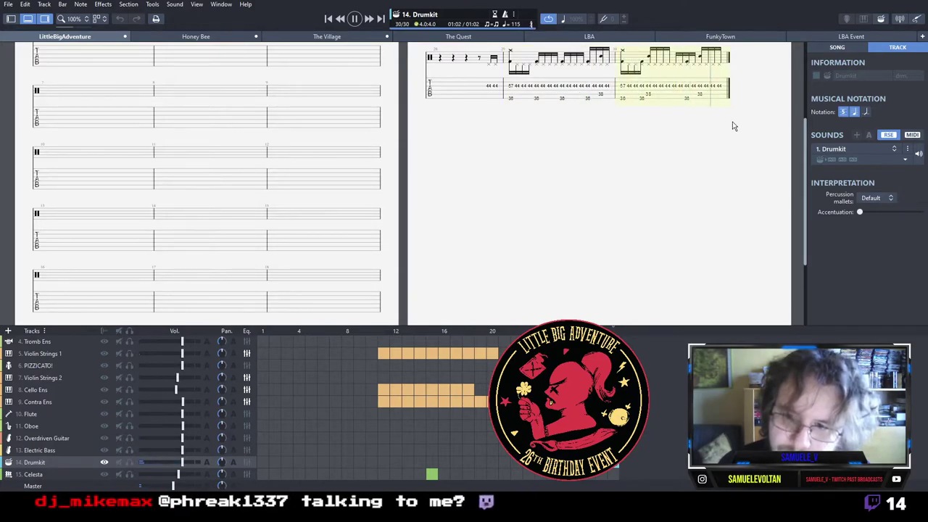
Start a melody in Violin Strings 2 bar 30 with a fret 4 sixteenth on the second string.
key("ctrl+Up")
key("ctrl+Up")
key("ctrl+Up")
key("ctrl+Up")
key("ctrl+Up")
key("ctrl+Up")
key("ctrl+Up")
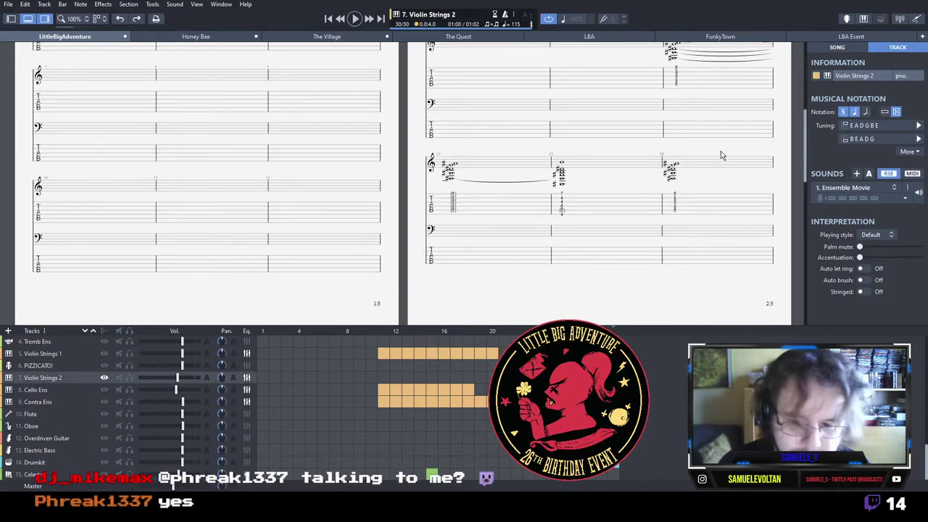
key("space")
key("space")
left_click(124, 86)
left_click(124, 89)
key("4")
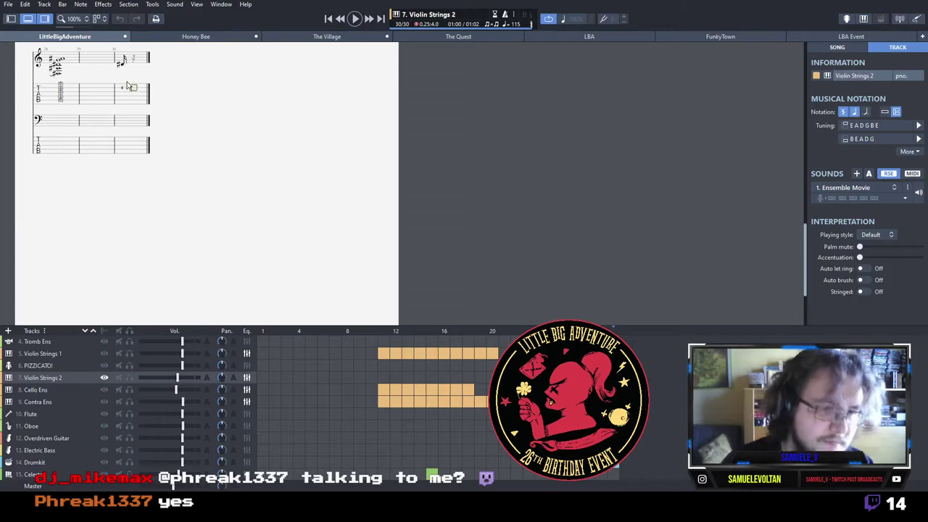
Continue the Violin Strings 2 run with frets 6 and 8 on the second string, then 6 and 11 on the first.
key("8")
key("Right")
key("Up")
key("6")
key("Right")
key("1")
key("1")
key("Right")
Add a fret 11 note on the second string after the Violin Strings 2 run and play back the phrase.
key("Down")
key("5")
key("Left")
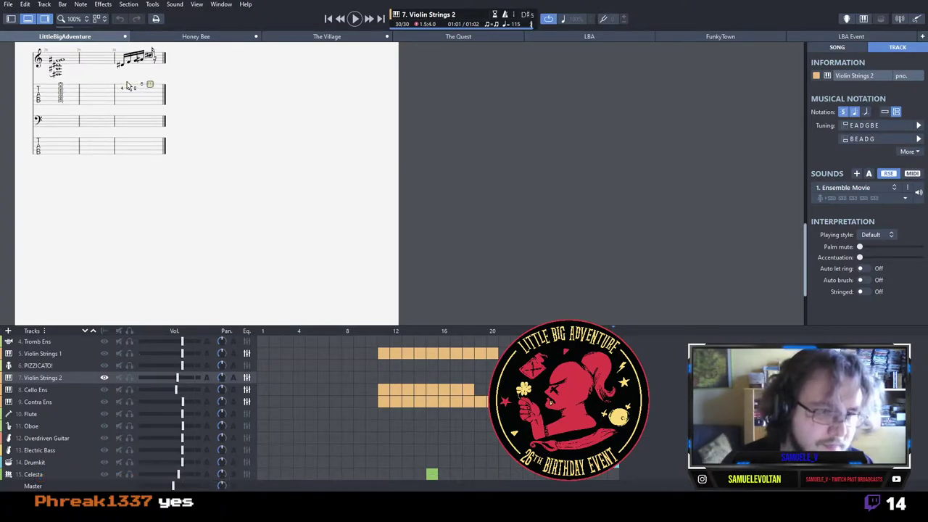
key("Right")
key("1")
key("2")
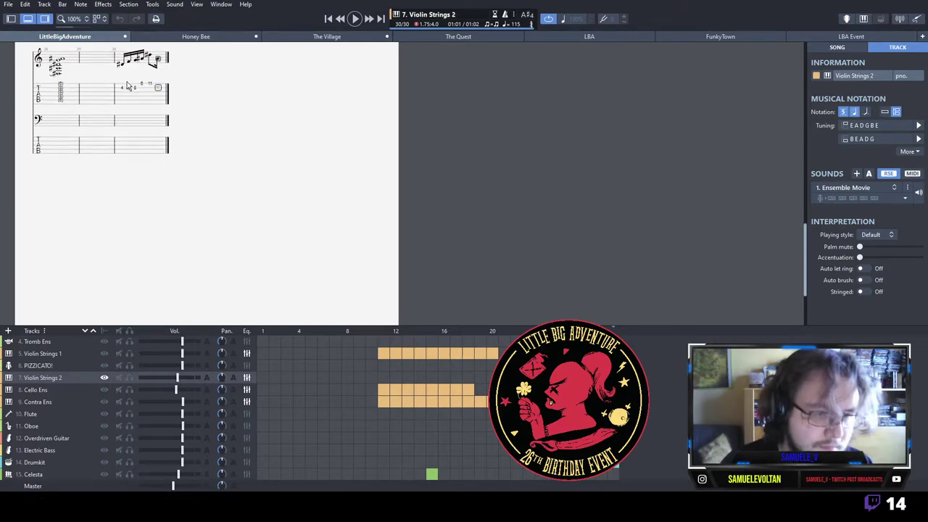
key("space")
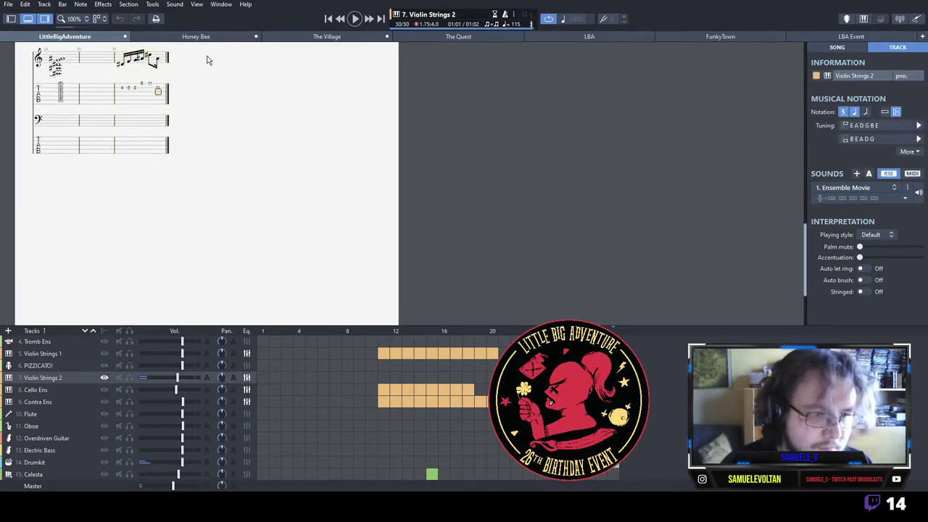
Finish Violin Strings 2 bar 30 with second-string frets 11, 13, 9 and 9, spaced with rests.
type("11")
key("Right")
type("11")
key("Right")
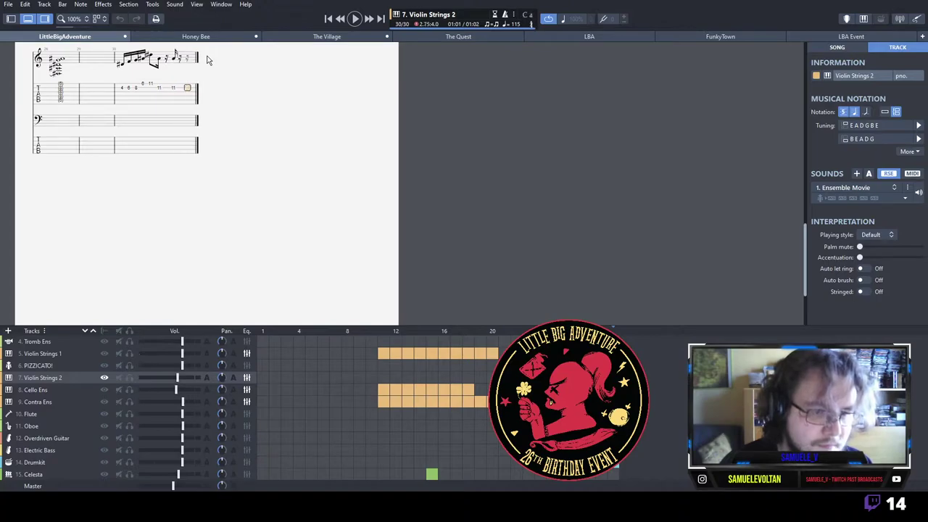
type("13")
key("Right")
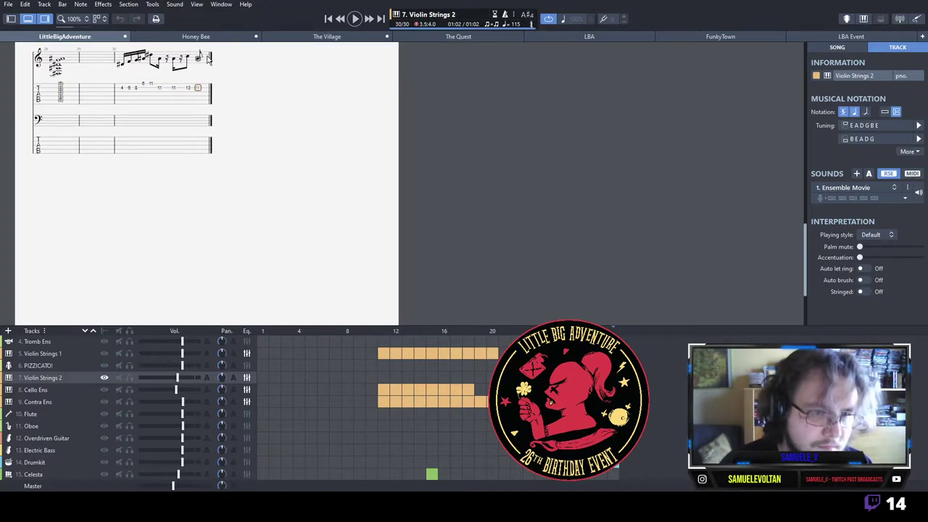
type("1")
key("Right")
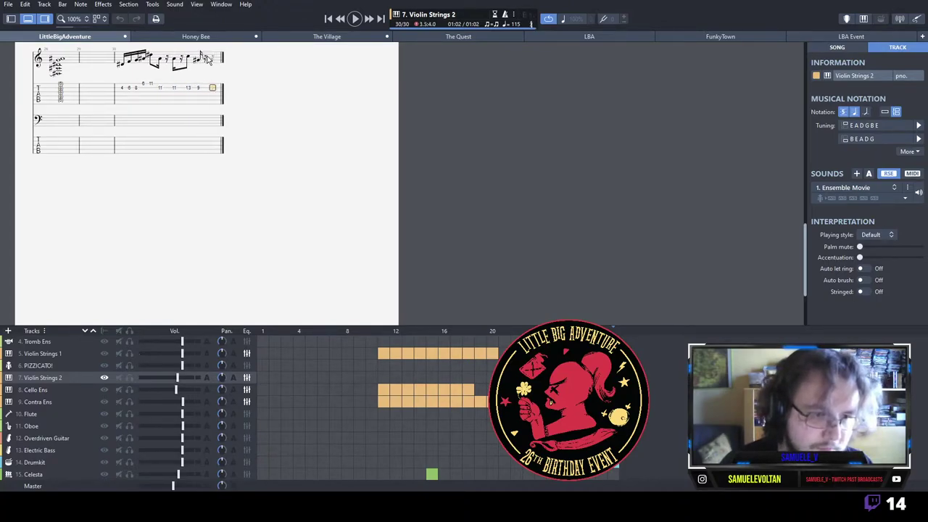
type("9")
key("Right")
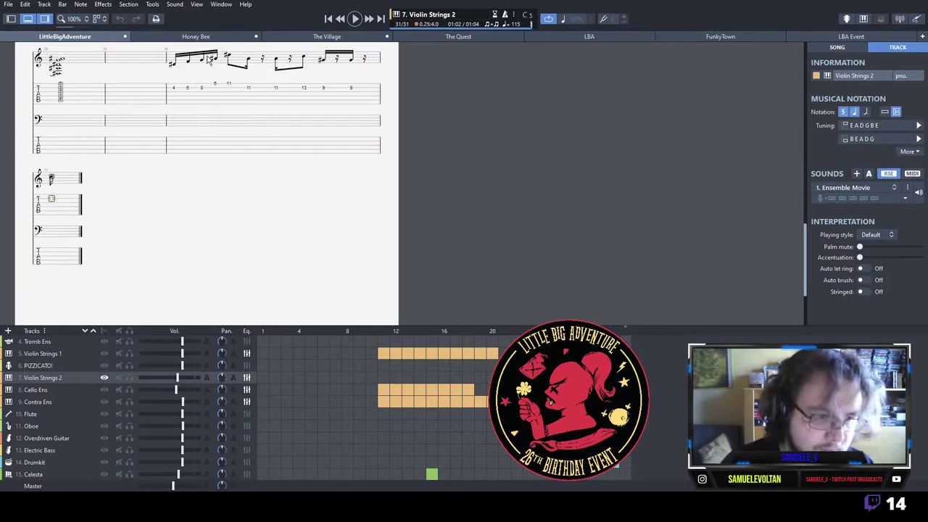
Write second-string frets 11, 8 and 8 at the start of Violin Strings 2 bar 31 and play back the melody from bar 30.
type("11")
key("Right")
key("Left")
key("minus")
key("Right")
key("KP_Subtract")
key("KP_Add")
key("Right")
key("Right")
type("8")
key("Right")
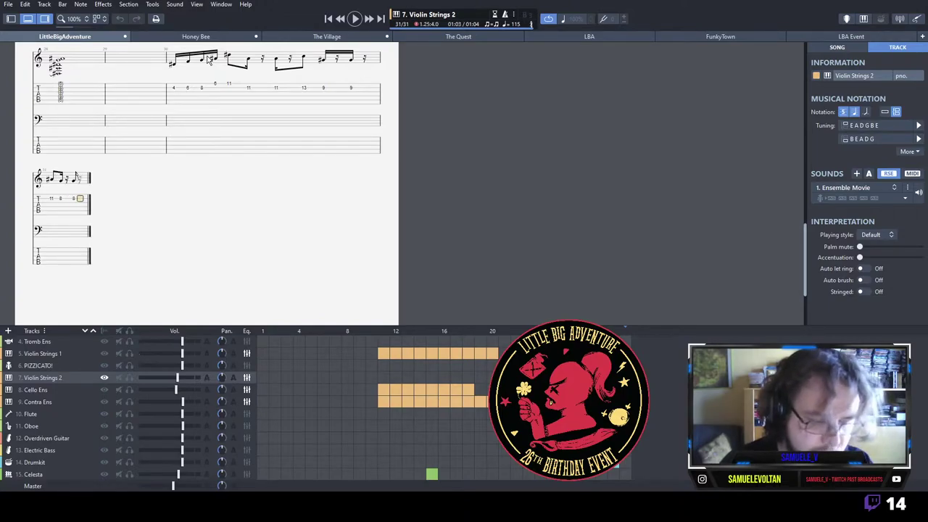
key("Right")
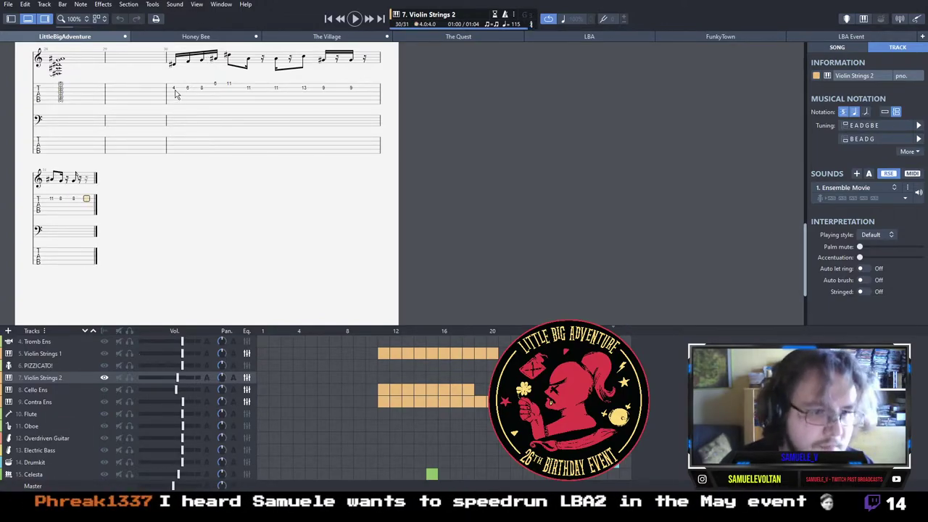
key("space")
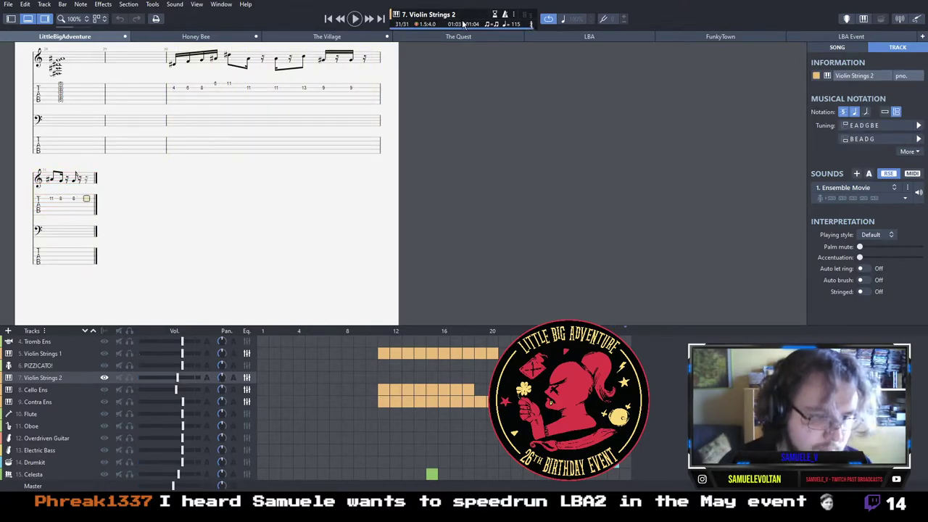
Extend Violin Strings 2 bar 31 with second-string frets 9, 8, 9, 8 and 9.
key("Right")
type("9")
key("Right")
type("8")
key("Right")
type("9")
key("Right")
type("8")
key("Right")
type("9")
key("Right")
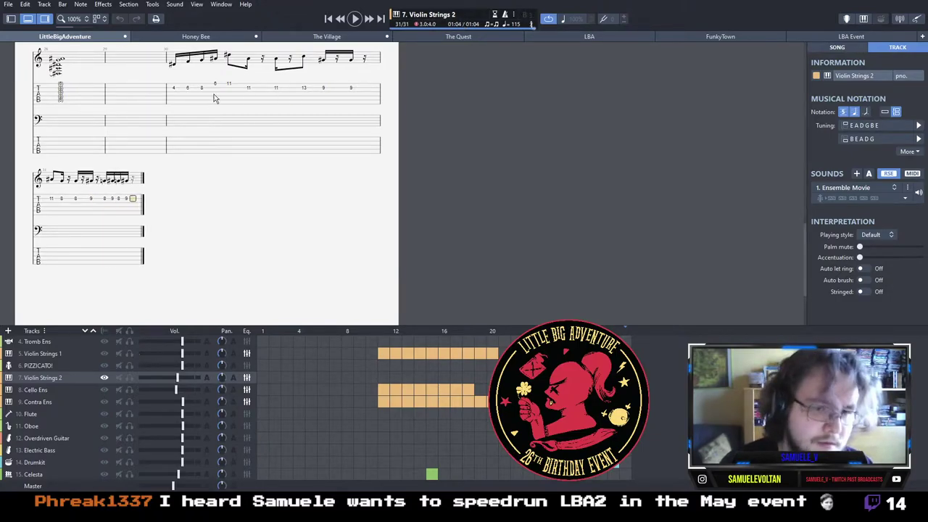
Finish Violin Strings 2 bar 31 with a second-string fret 11 note and tie it to a whole note in bar 32.
key("space")
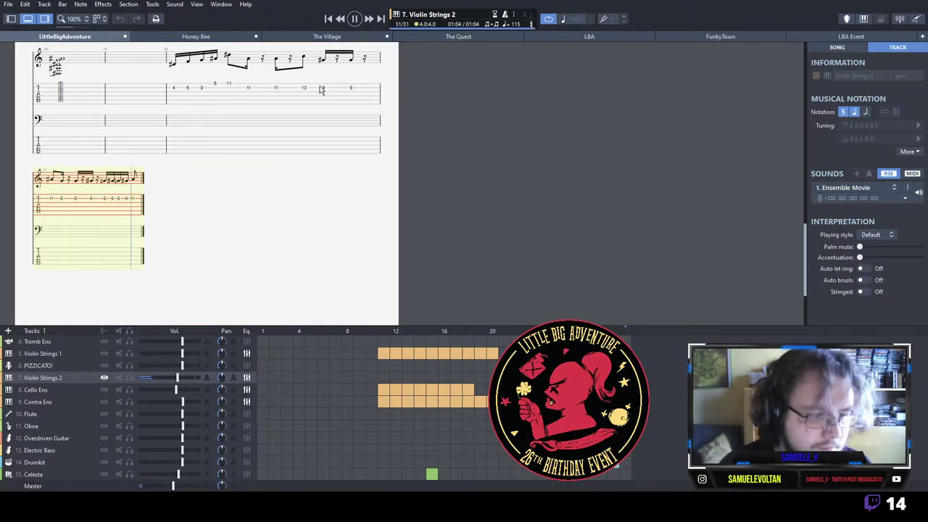
key("Right")
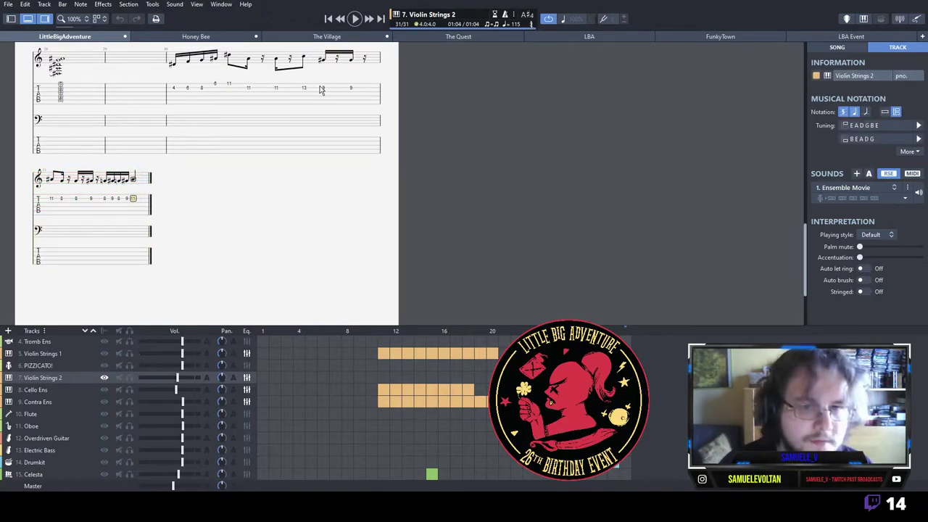
key("minus")
key("minus")
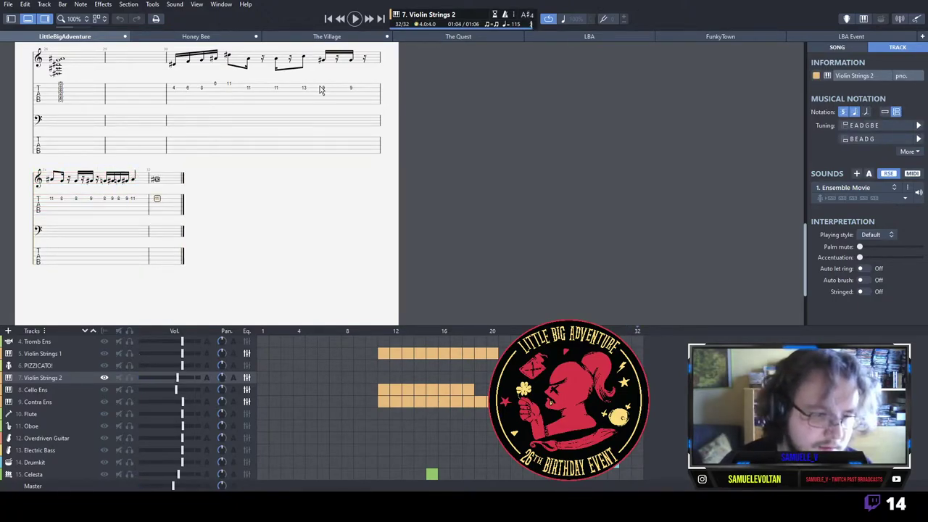
key("l")
Write a whole-note chord with frets 1, 3 and 4 on strings 4, 3 and 2 in Overdriven Guitar bar 30 and play it back.
left_click(174, 100)
left_click(613, 438)
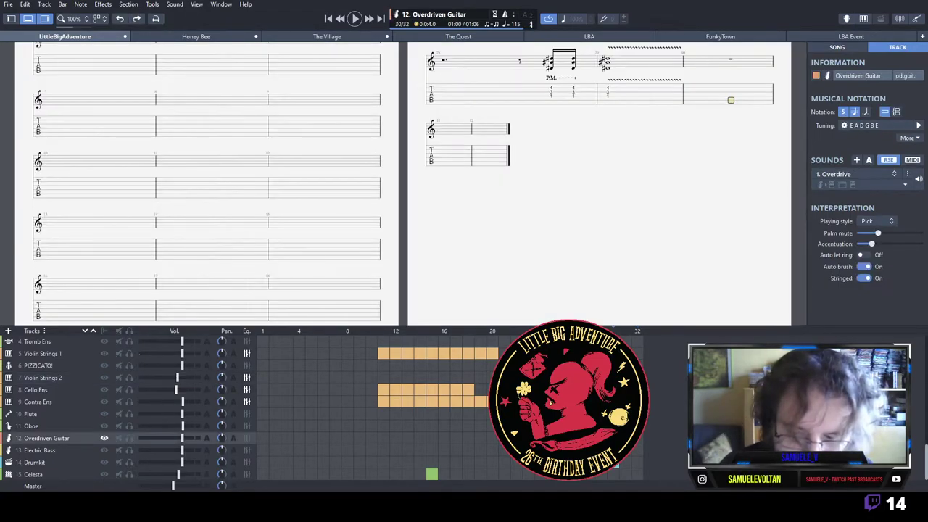
key("Up")
key("1")
key("Up")
key("3")
key("Up")
key("4")
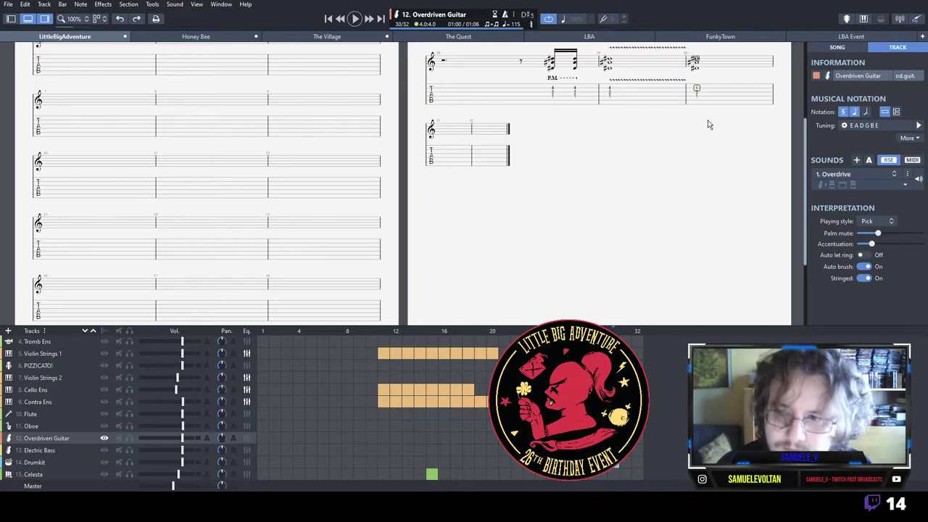
key("space")
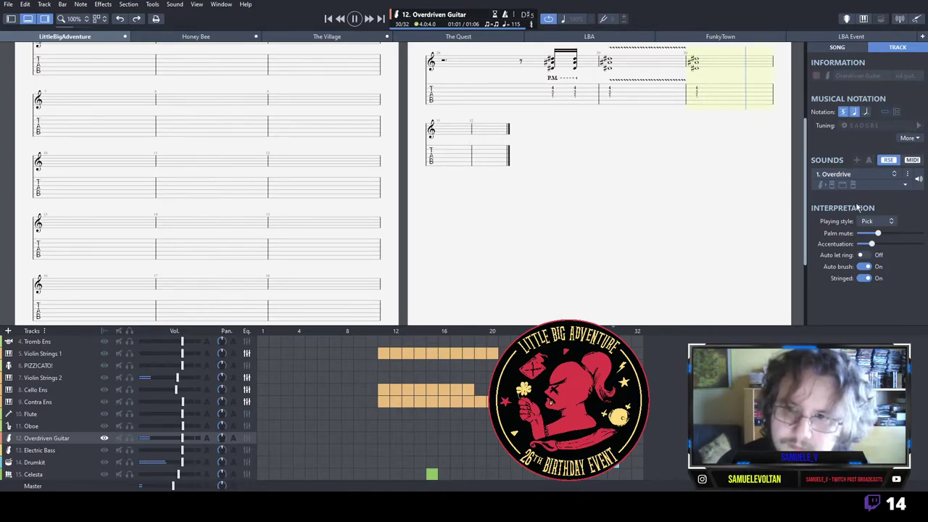
Sustain the chord with frets 1, 3 and 4 into Overdriven Guitar bar 31 by tying it to bar 30.
key("Up")
key("1")
key("Up")
key("3")
key("Up")
key("4")
key("4")
key("shift+Right")
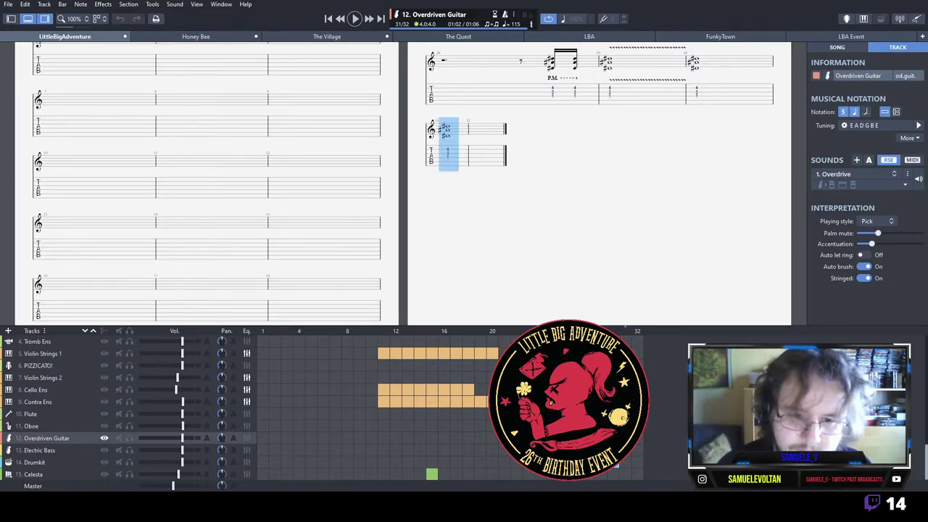
key("l")
Extend the Overdriven Guitar chord through bars 32 and 33 as tied whole notes.
key("Right")
key("4")
key("Down")
key("shift+Right")
key("ctrl+v")
key("Up")
key("1")
key("Up")
key("3")
key("Up")
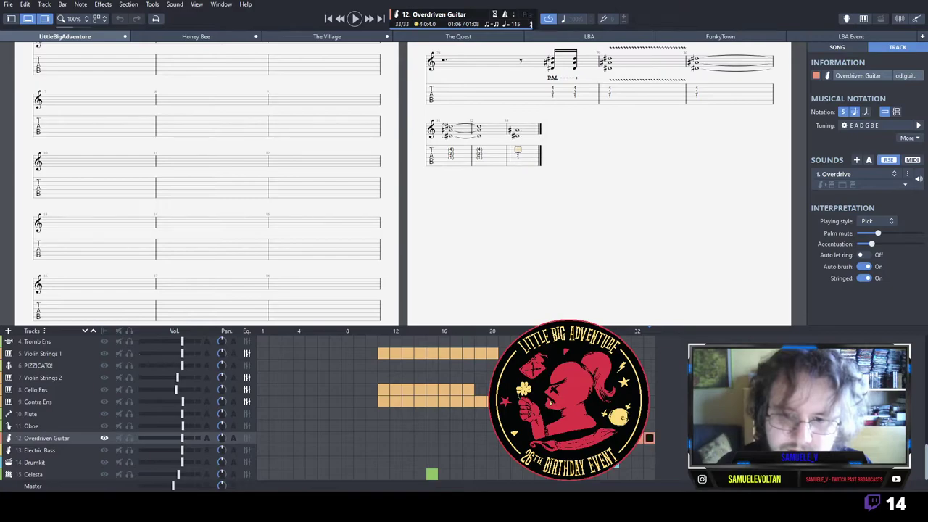
key("shift+Right")
key("ctrl+v")
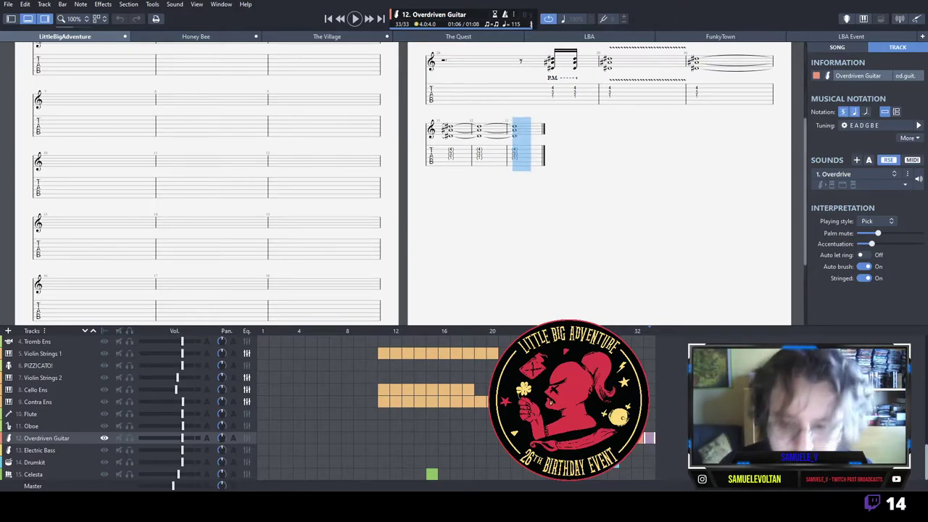
Start Electric Bass bar 30 with third-string fret 6 sixteenth notes in a syncopated pattern separated by rests.
key("ctrl+Down")
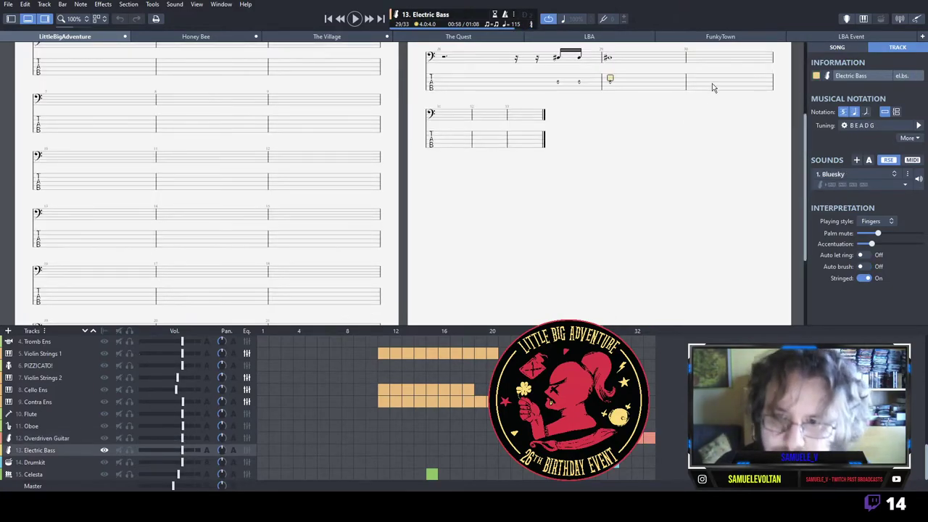
key("ctrl+v")
key("plus")
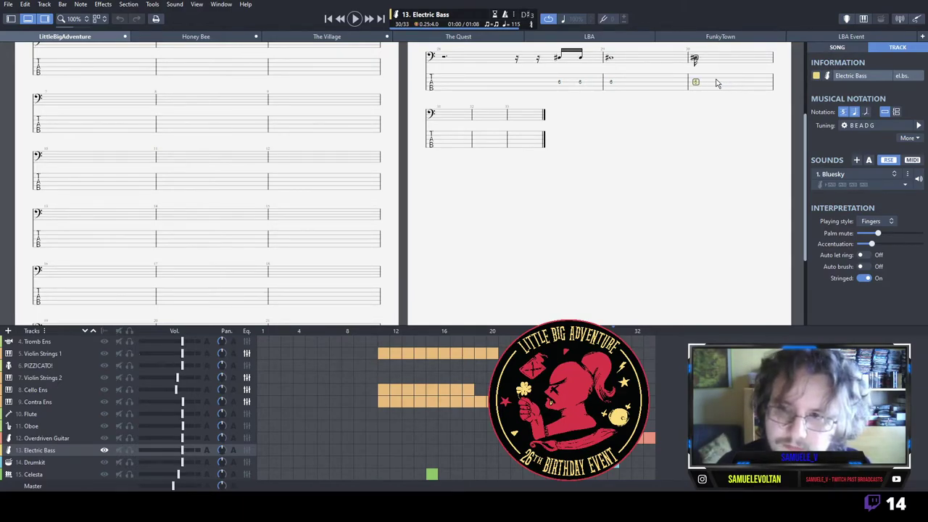
key("6")
key("Delete")
key("Right")
key("Right")
key("6")
key("Right")
key("6")
key("Right")
key("6")
key("Right")
key("6")
key("Right")
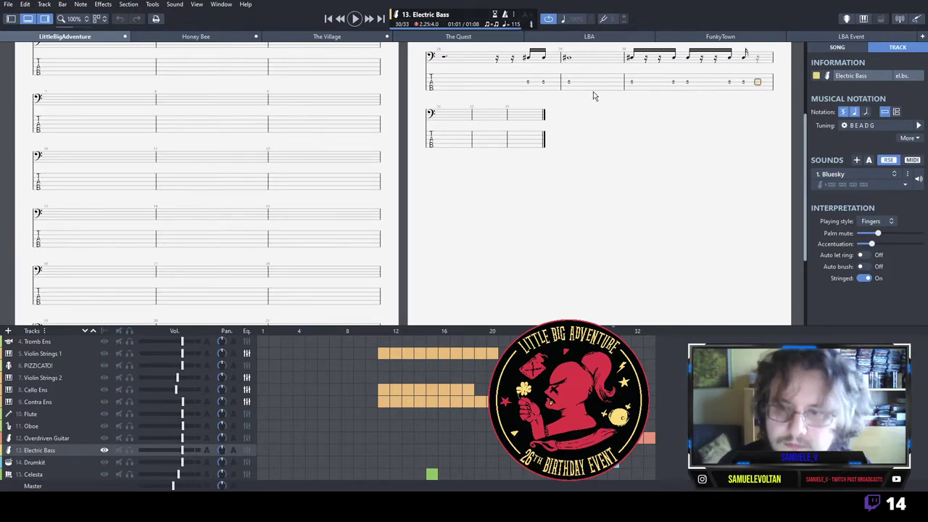
Play back Electric Bass bar 30 and replace the last sixteenth note of beat 2 with a rest.
left_click(626, 85)
key("space")
key("space")
key("Delete")
key("Right")
key("Delete")
key("Right")
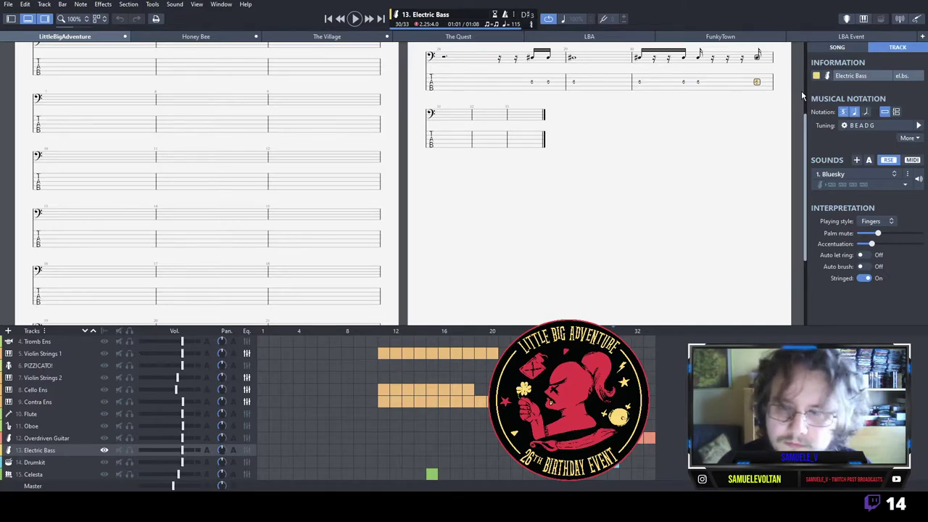
Copy the two-beat bass pattern from the start of bar 30 onto beats 3 and 4 and play it back.
left_click_drag(640, 81, 746, 82)
left_click(757, 82)
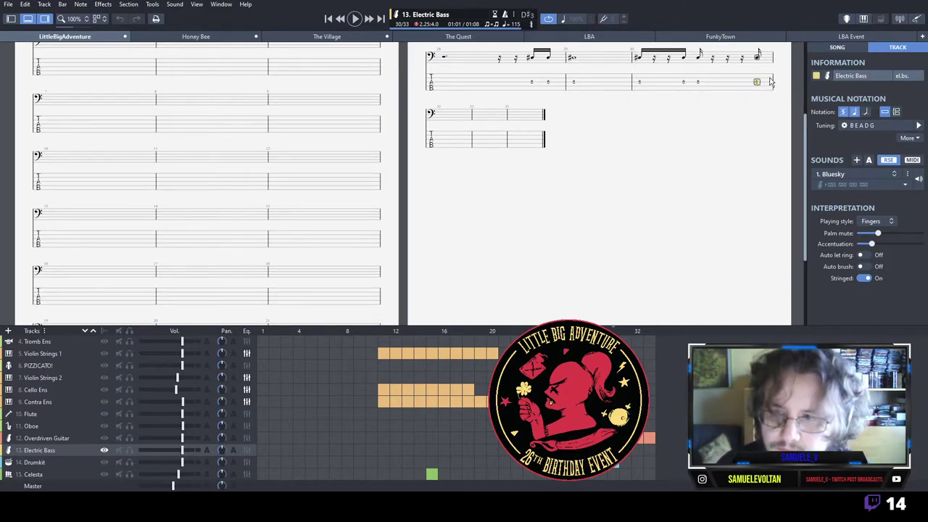
key("ctrl+v")
key("space")
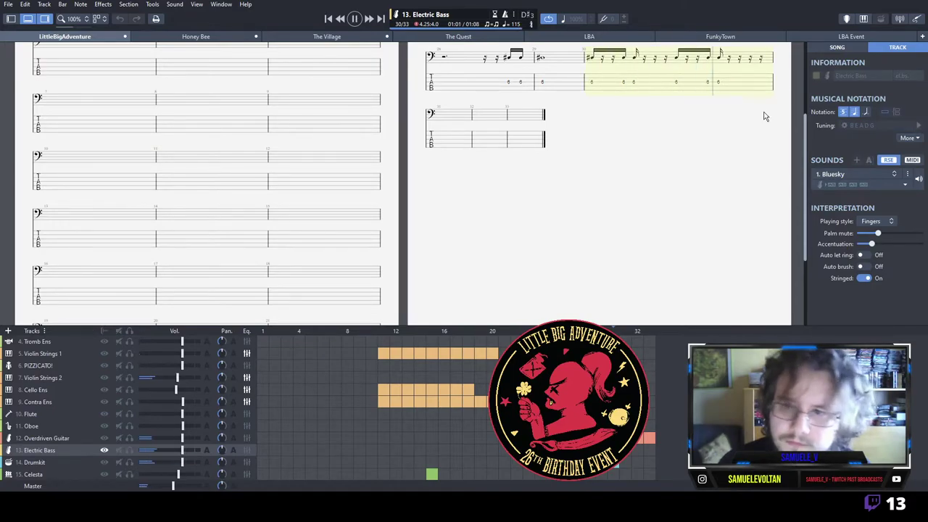
key("space")
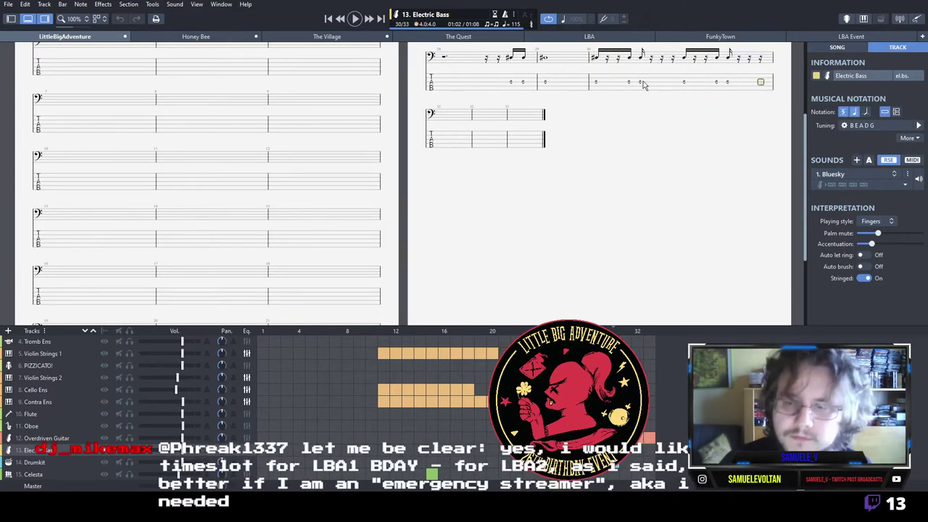
Copy the full Electric Bass bar 30 into bars 31, 32 and 33.
left_click_drag(600, 87, 776, 98)
left_click(452, 143)
key("ctrl+v")
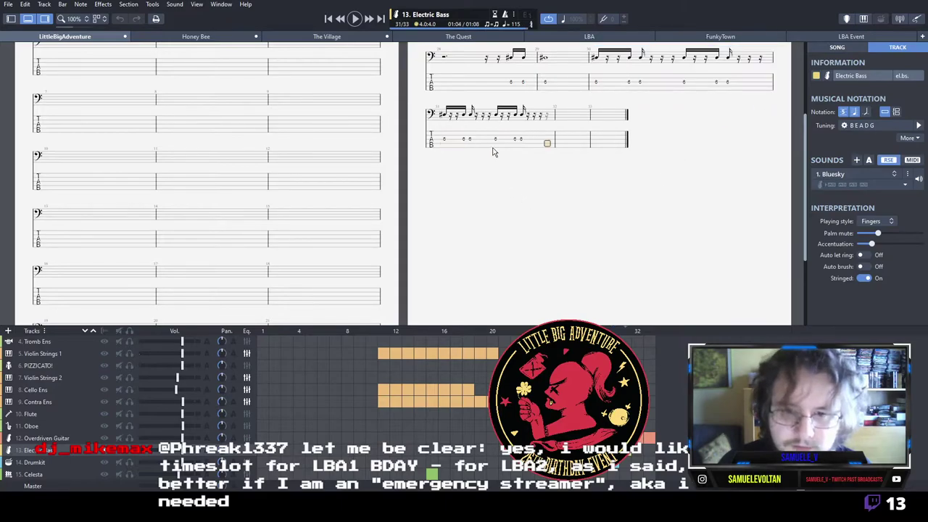
key("ctrl+v")
key("Right")
key("ctrl+v")
Copy the Drumkit pattern of bar 30 into bar 31.
left_click(614, 462)
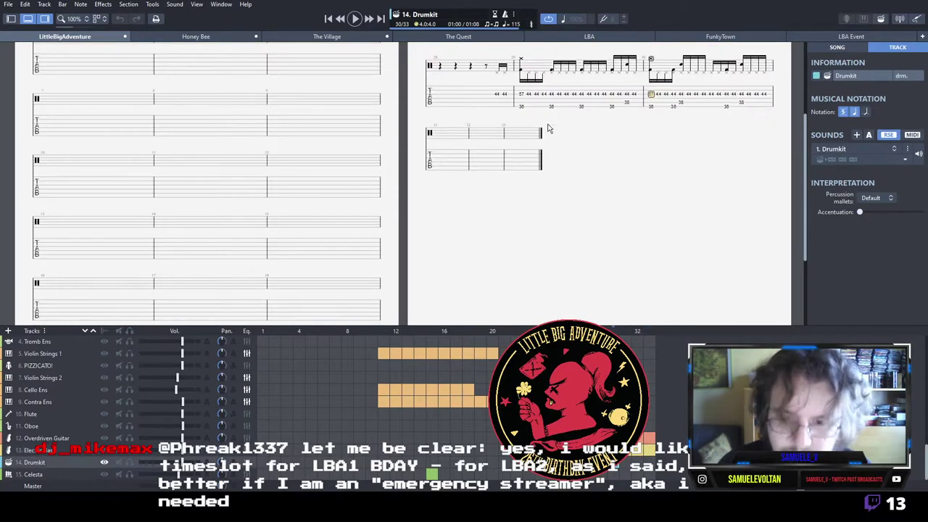
left_click_drag(651, 106, 769, 105)
key("ctrl+c")
left_click(440, 164)
key("ctrl+v")
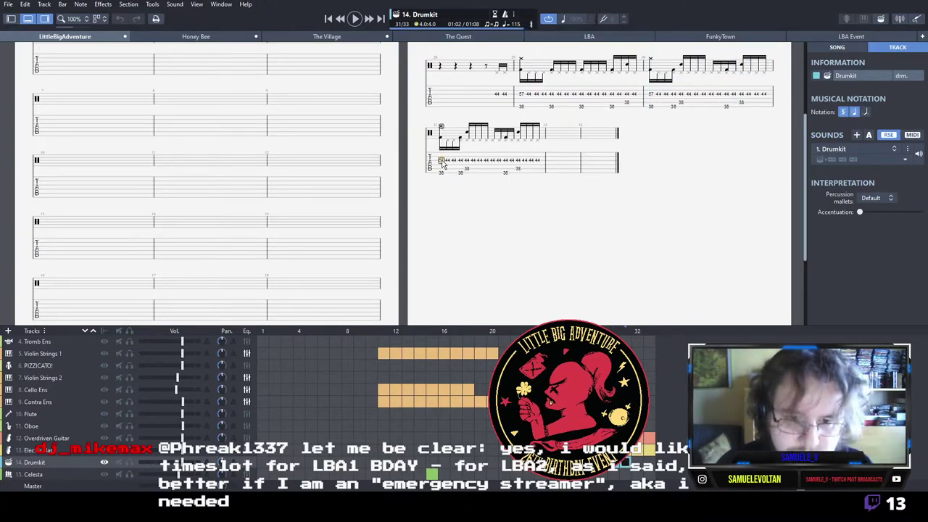
Copy Drumkit bars 30 and 31 into bars 32 and 33.
left_click_drag(638, 105, 538, 163)
key("ctrl+c")
left_click(578, 168)
key("ctrl+v")
Play back the rock section with the new drums, and the arrangement from Oboe bar 21 onward.
key("space")
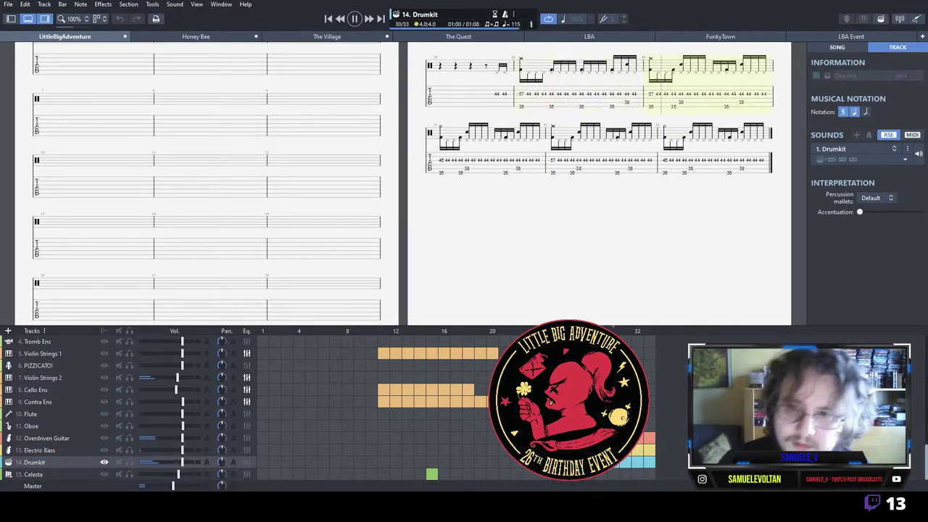
key("space")
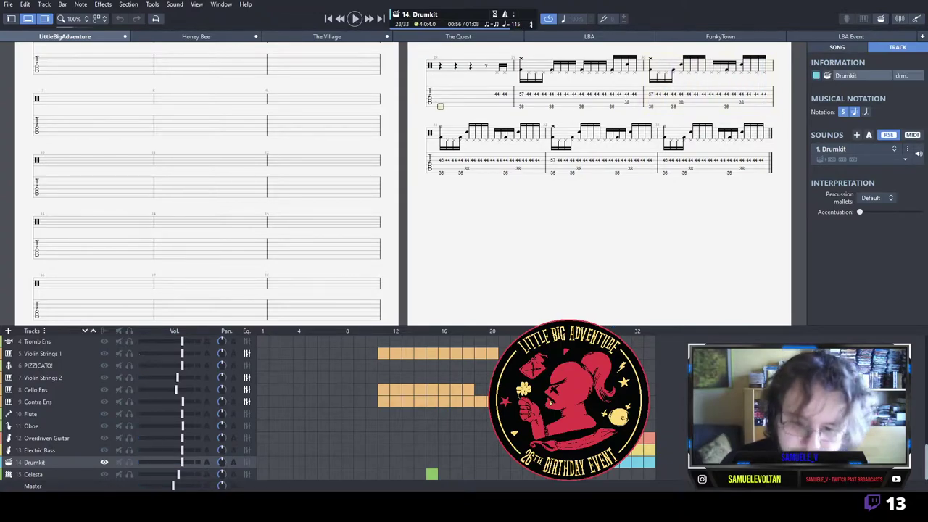
left_click(504, 425)
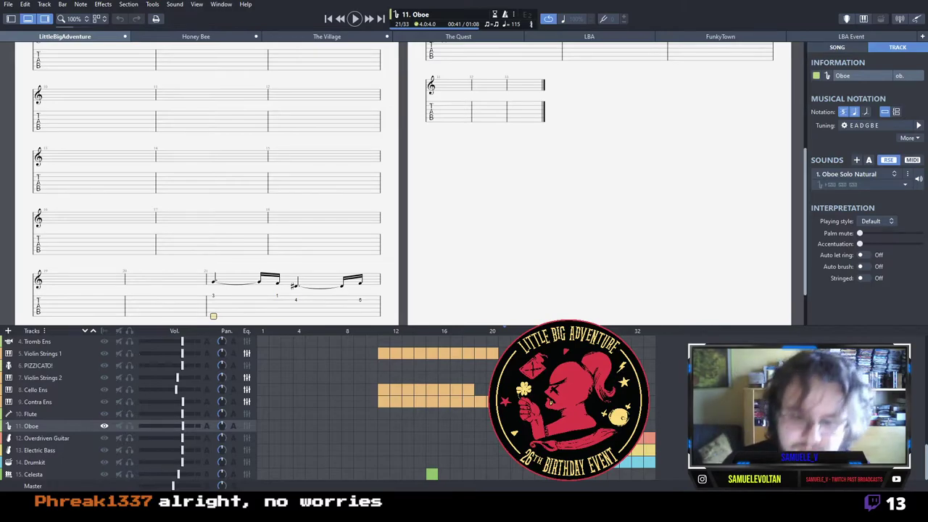
key("space")
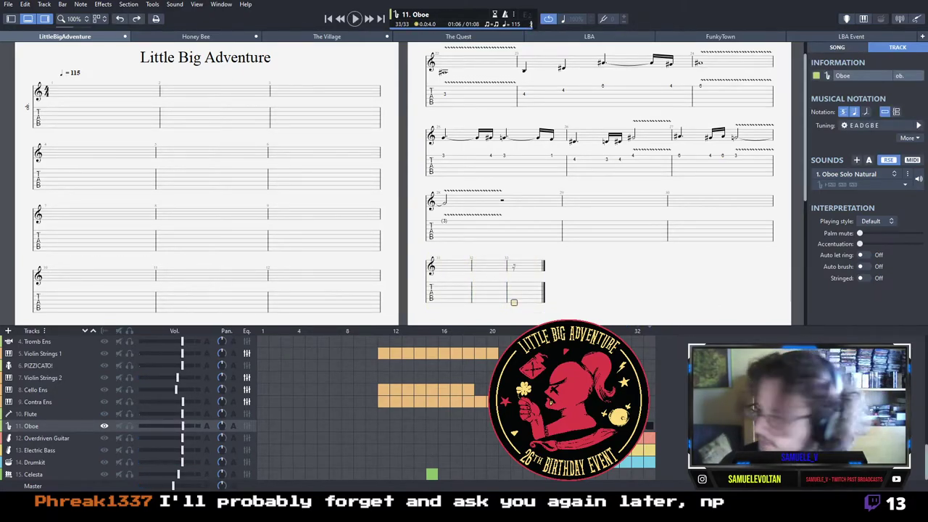
Copy the Violin Strings 2 melody of bars 30–32 into Tromb Ens, then play it back with the track volume raised slightly.
left_click(613, 377)
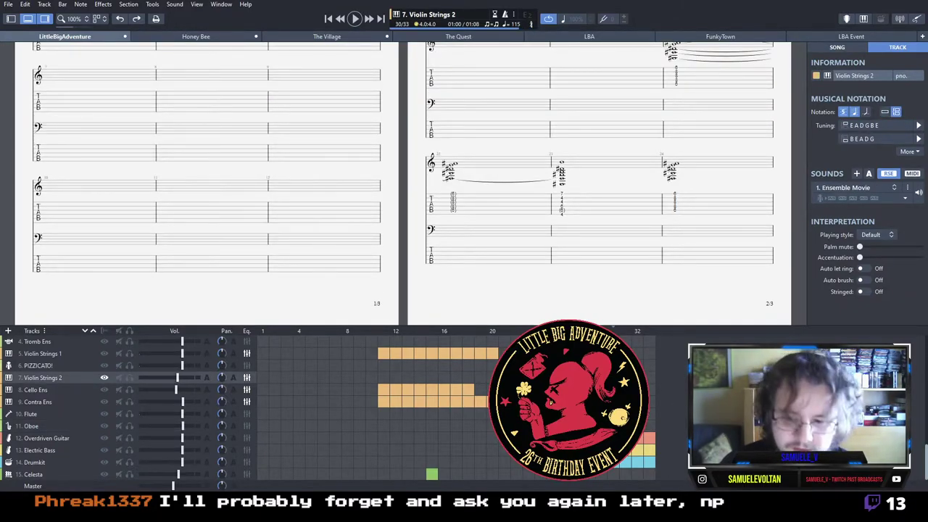
scroll(337, 232, "down", 5)
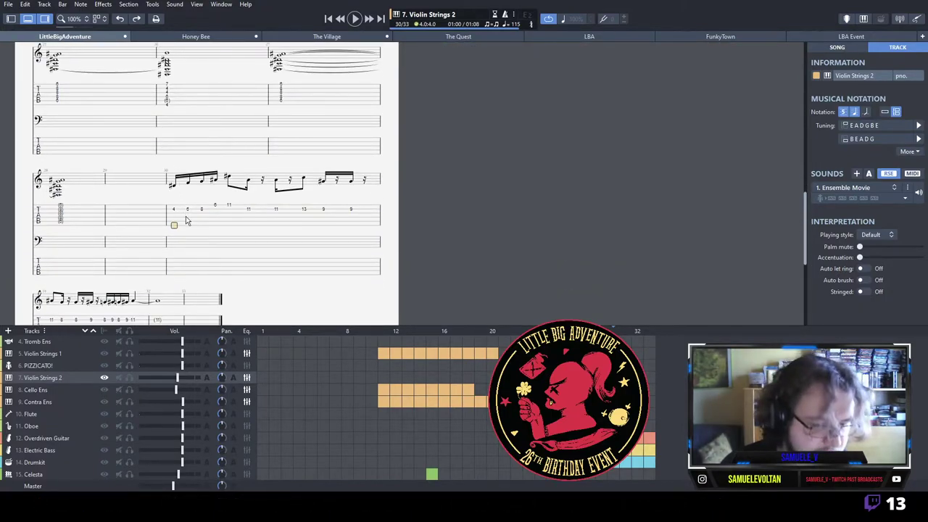
left_click_drag(178, 217, 172, 246)
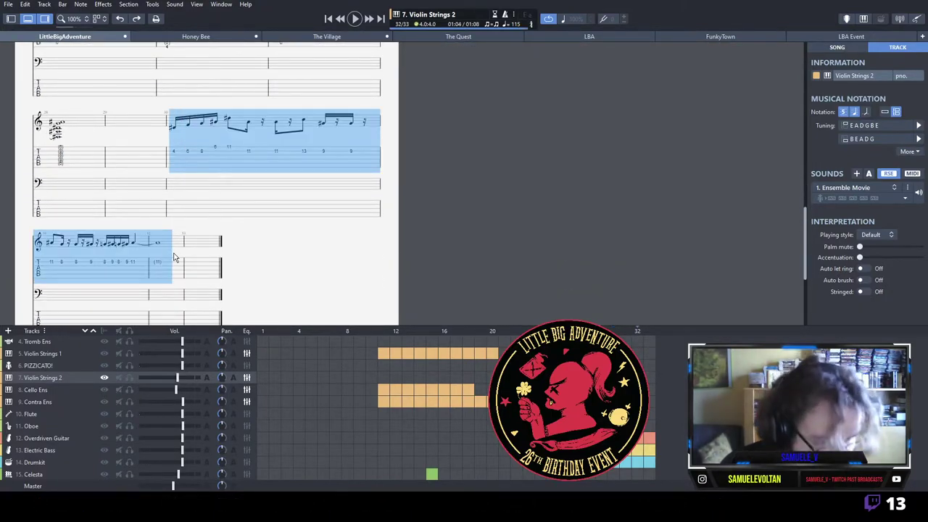
key("ctrl+c")
left_click(613, 341)
key("ctrl+v")
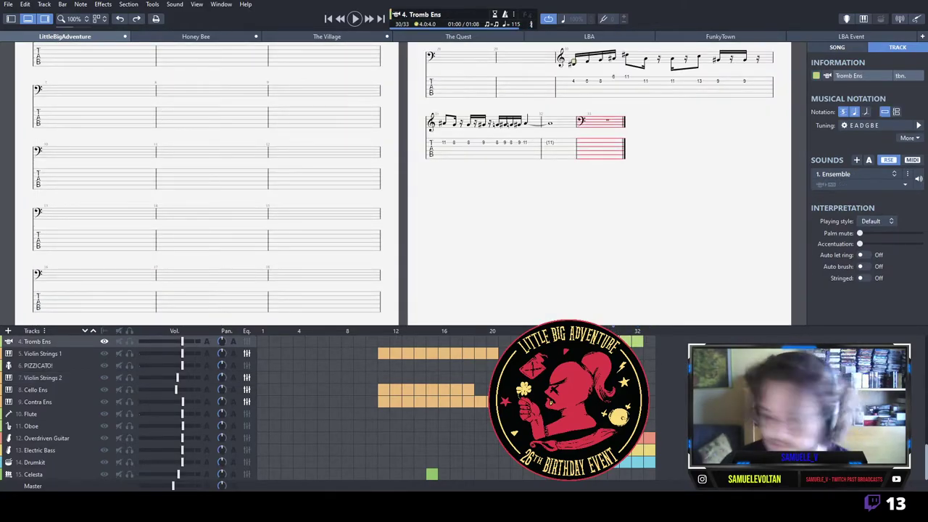
key("space")
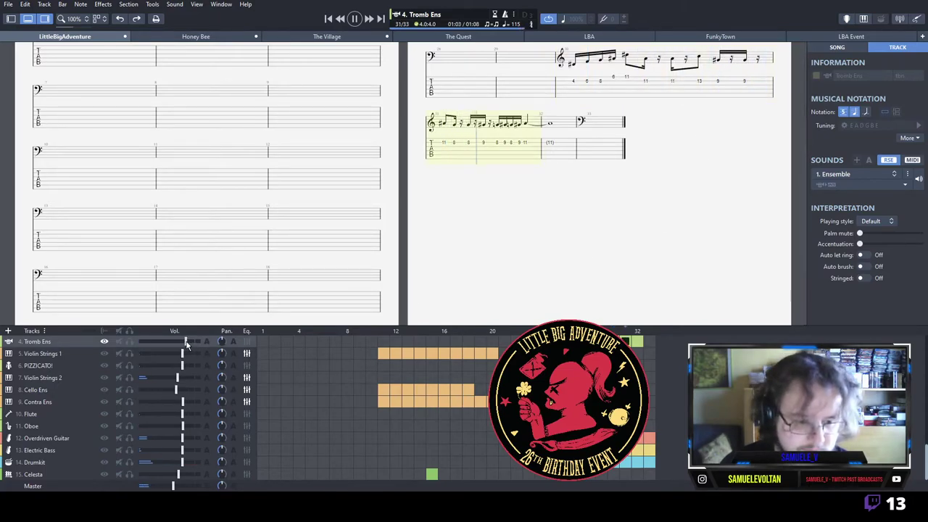
key("space")
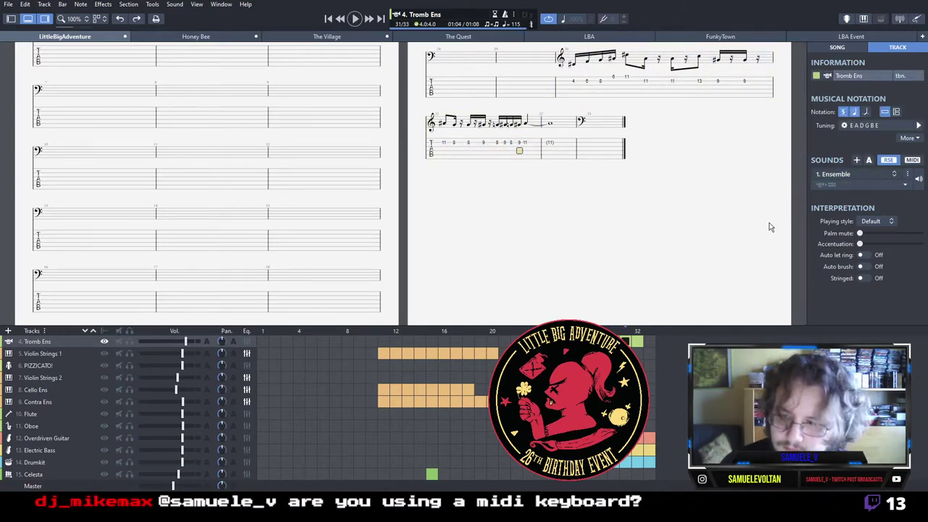
Try the Solo James and Ensemble Natural sounds on Tromb Ens, playing back the melody from bar 30.
key("ctrl+z")
left_click(571, 83)
key("space")
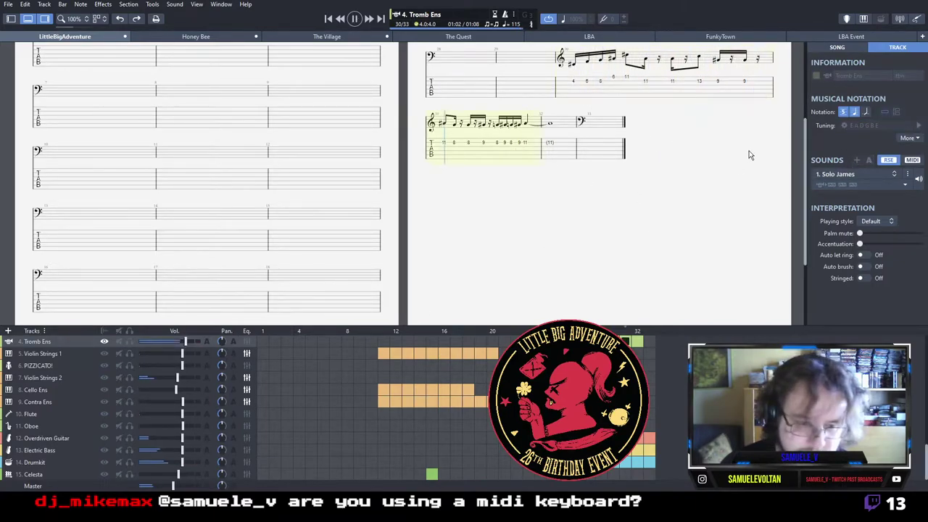
key("space")
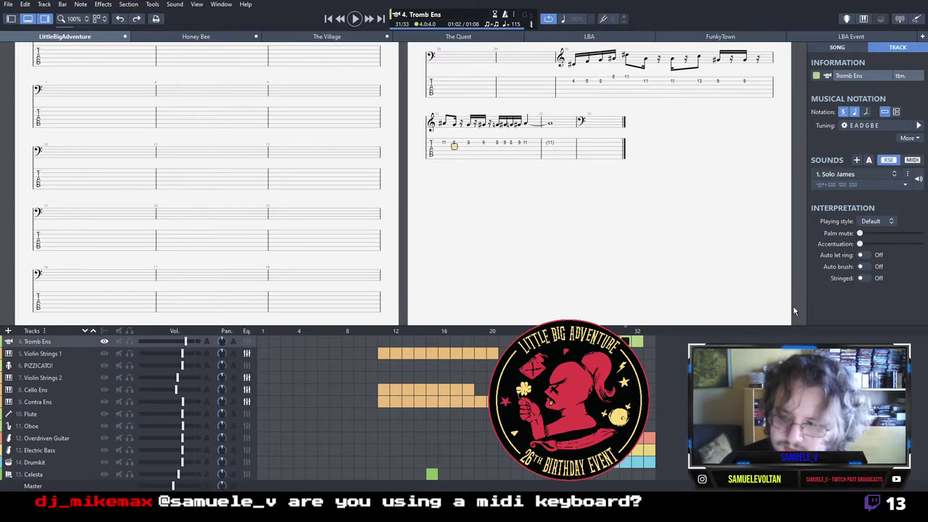
key("ctrl+Left")
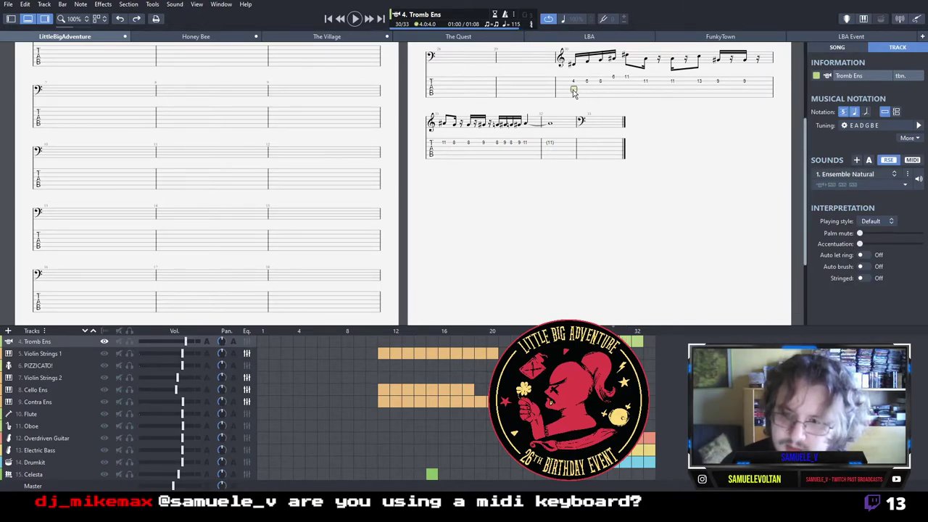
key("space")
key("space")
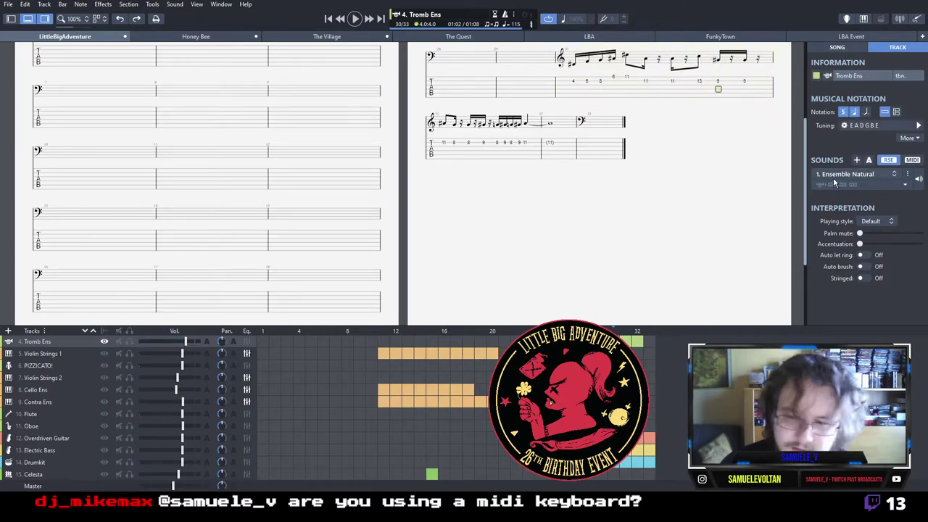
Set the Tromb Ens sound to Ensemble, raise its volume a little more and play the melody through bar 32.
key("space")
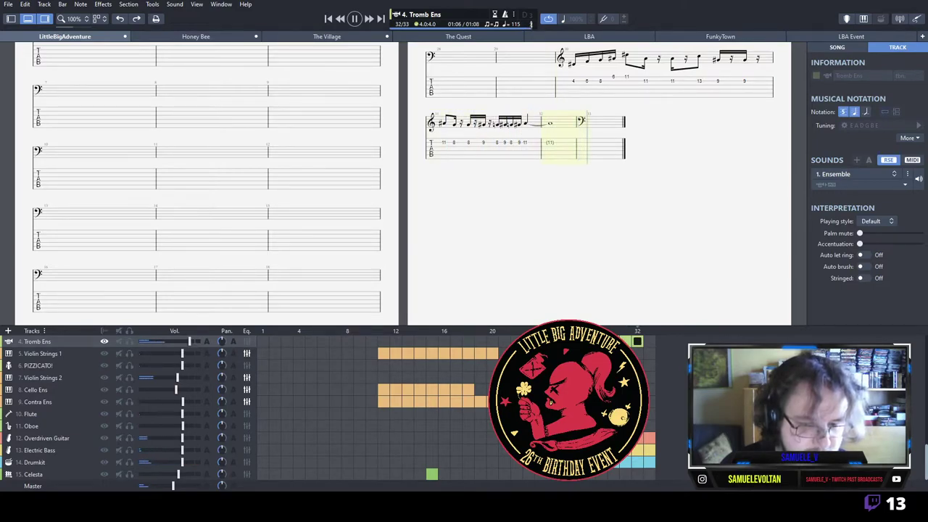
key("space")
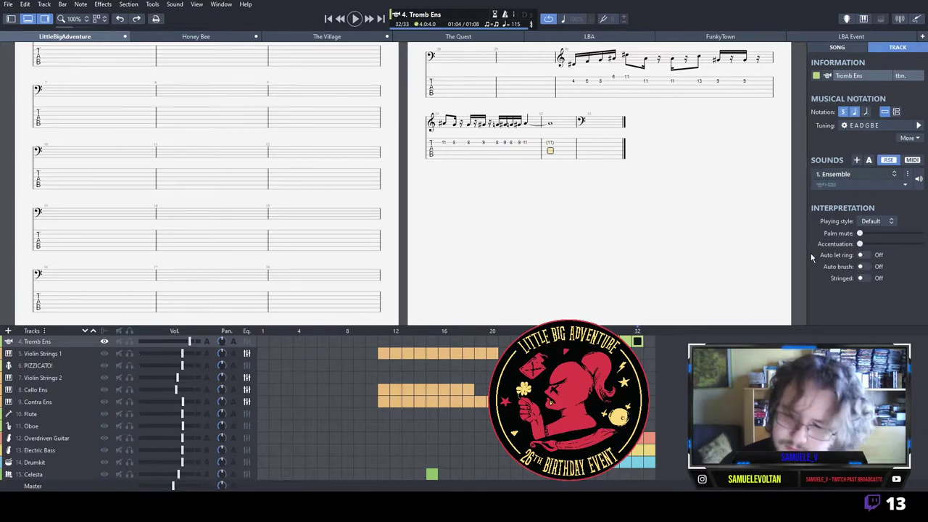
Set the Tromb Ens sound to Brass and play the melody back, then play the rock section from Overdriven Guitar bar 28.
key("space")
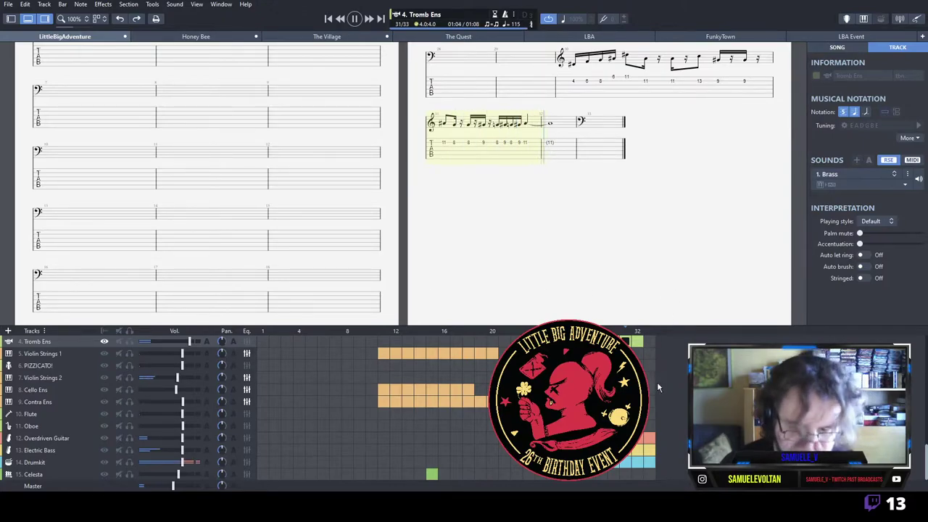
key("space")
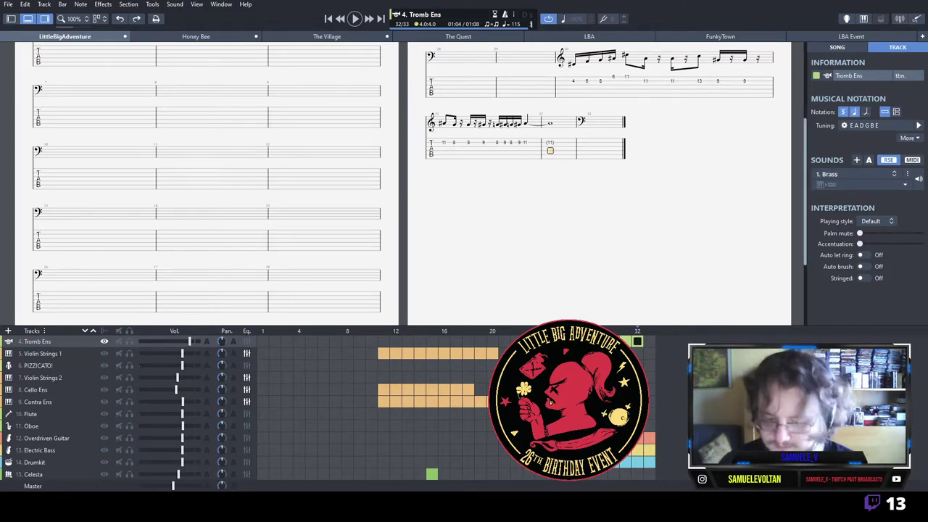
left_click(573, 92)
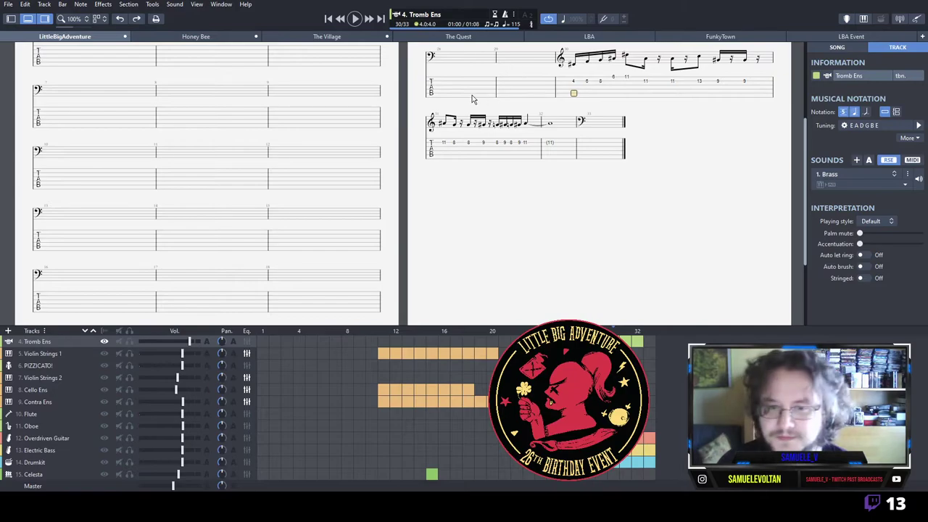
left_click(589, 438)
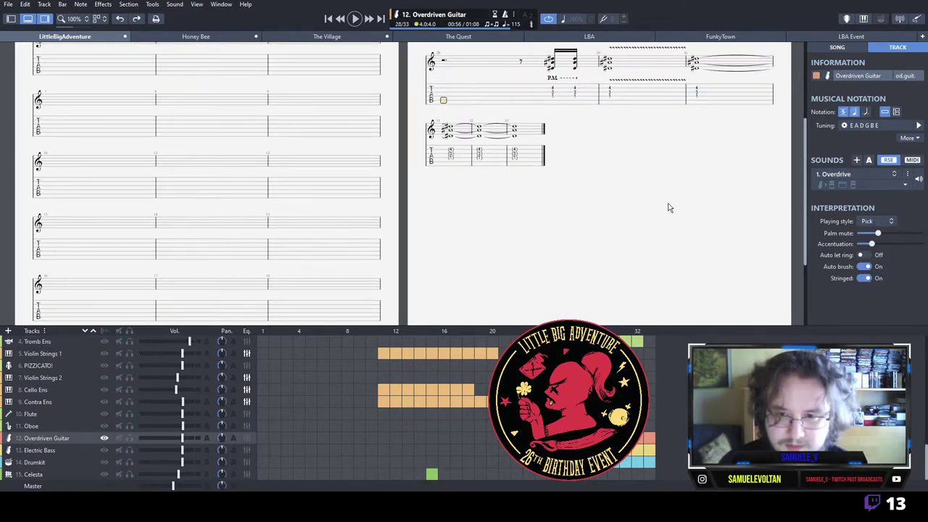
key("space")
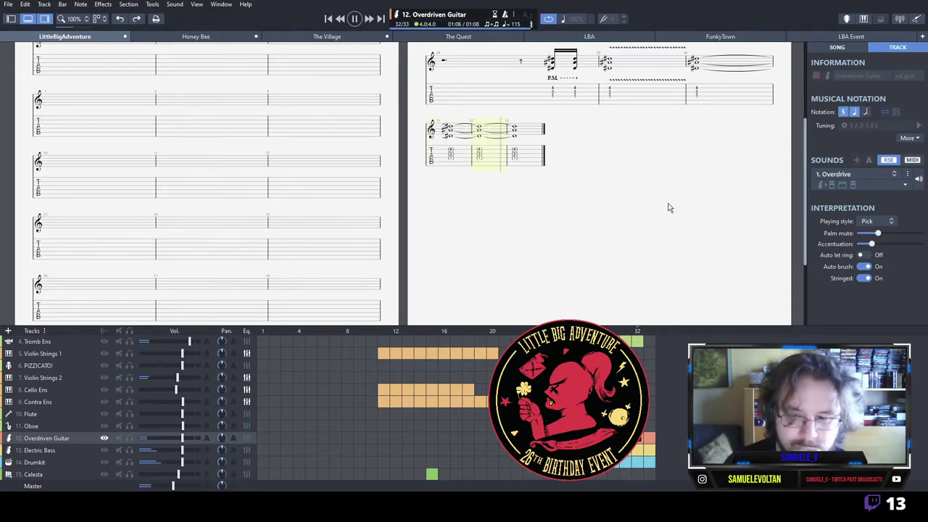
key("space")
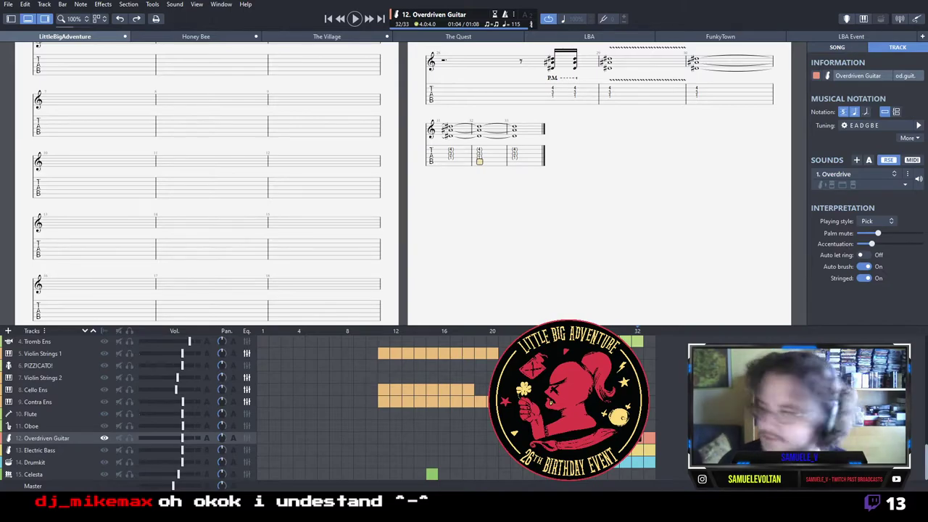
Continue the Violin Strings 2 melody after the held note of bar 32, starting bar 33 with fret 11 on the first string.
left_click(638, 341)
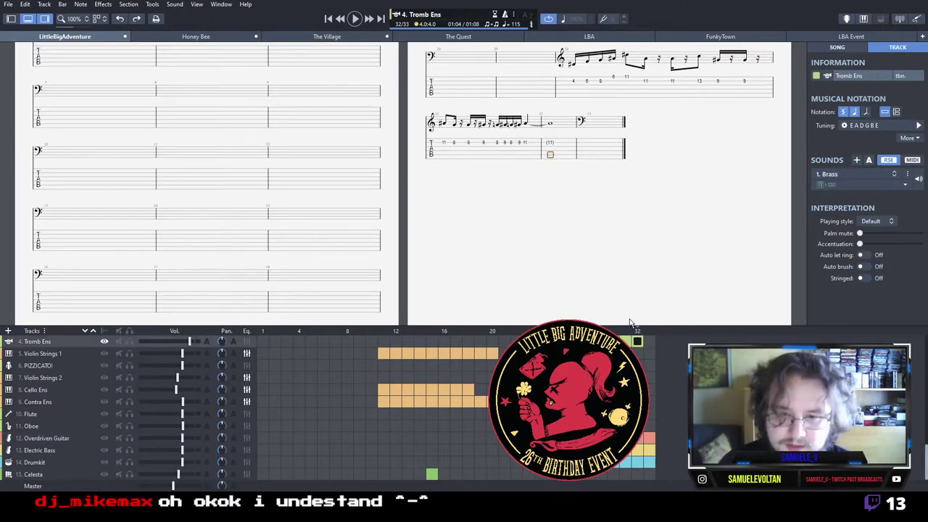
left_click(553, 143)
key("l")
key("Right")
left_click(637, 389)
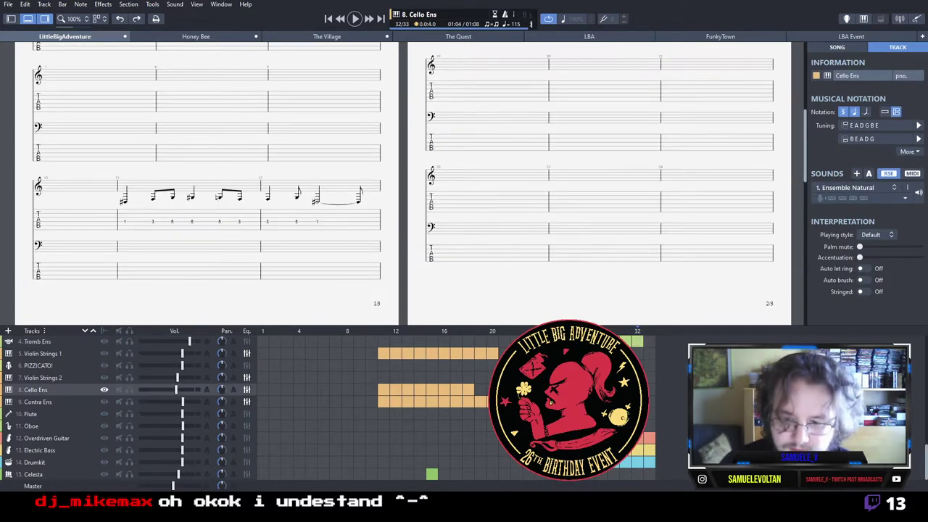
left_click(637, 377)
key("l")
key("Right")
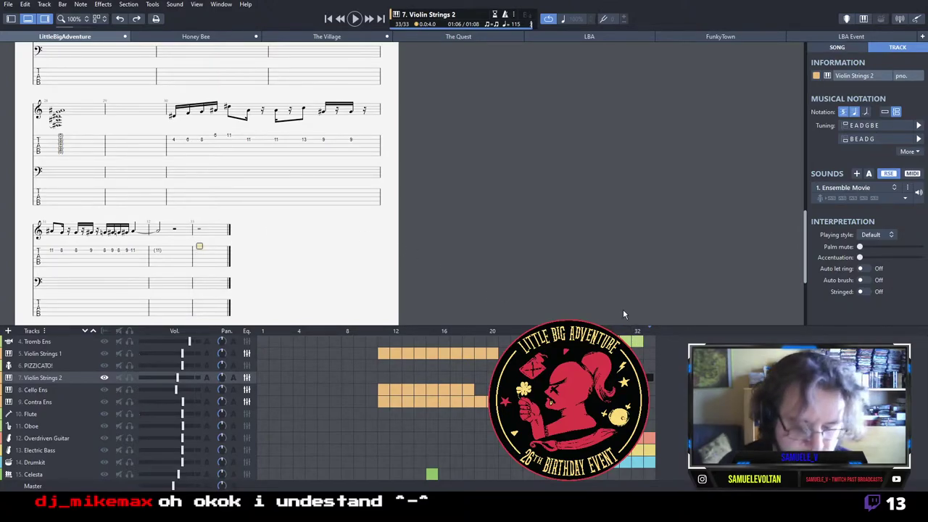
key("1")
key("1")
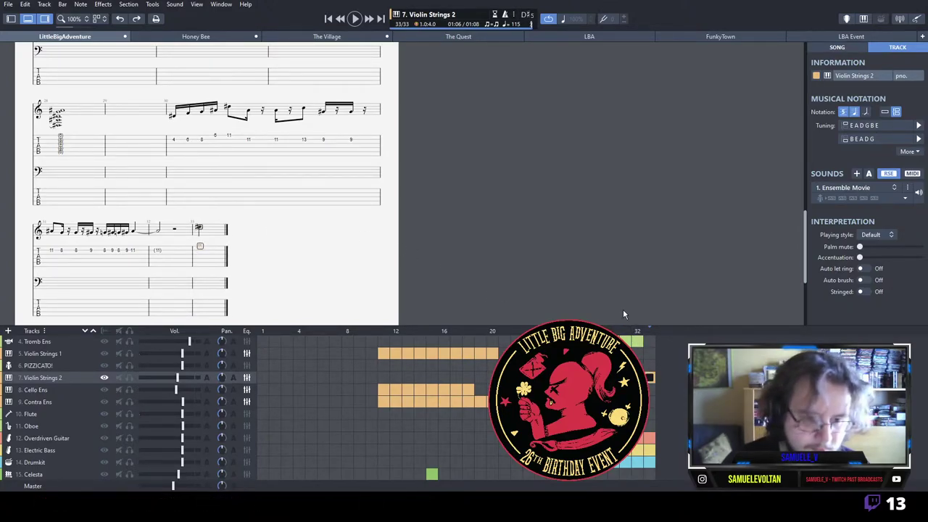
Add sixteenth notes to bar 33 at frets 11 and 13 on the second string, followed by frets 11 and 15 on the first string.
key("Right")
key("Down")
key("1")
key("1")
key("Right")
key("1")
key("3")
key("Right")
key("Up")
key("1")
key("1")
key("Right")
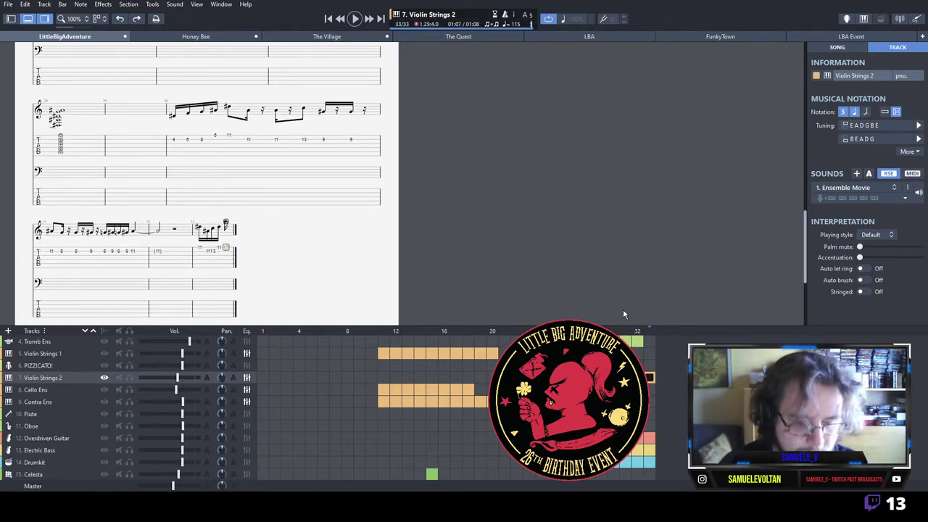
key("1")
key("5")
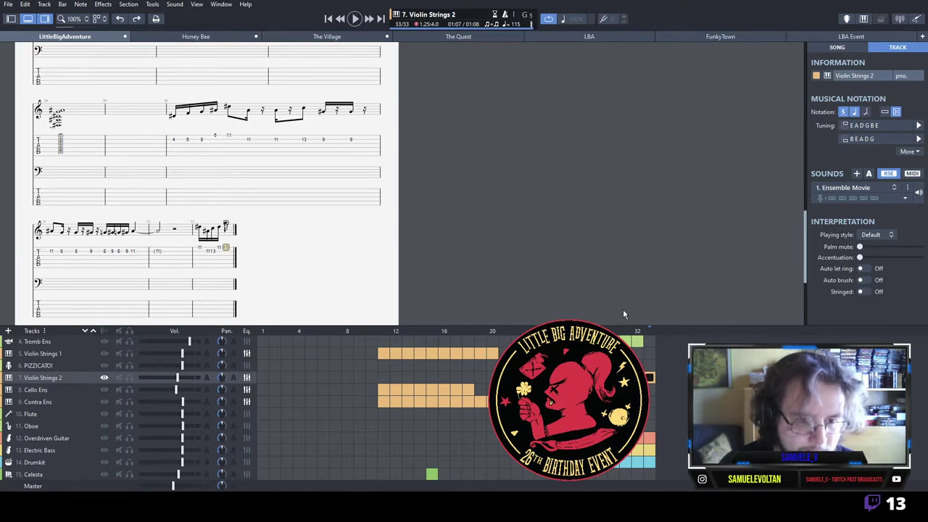
key("Right")
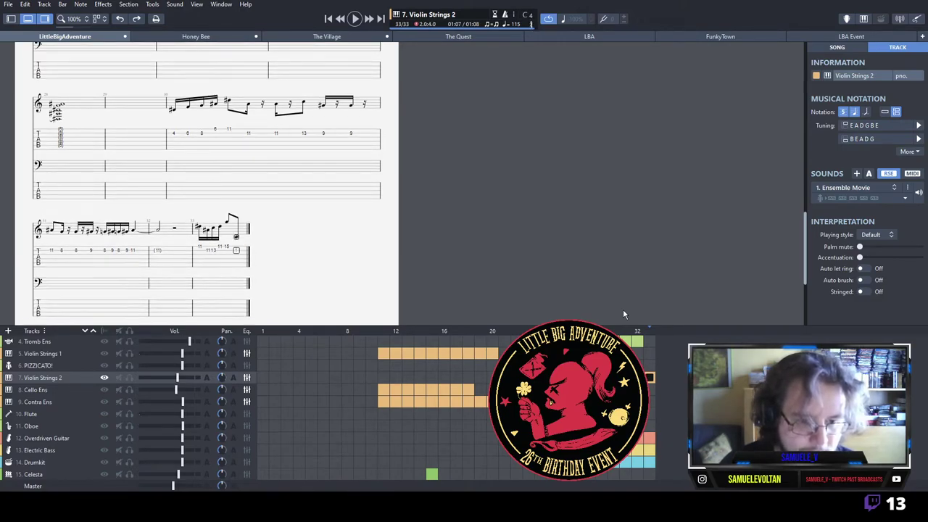
Continue bar 33 of Violin Strings 2 on the second string with fret 16 twice and fret 18.
key("Left")
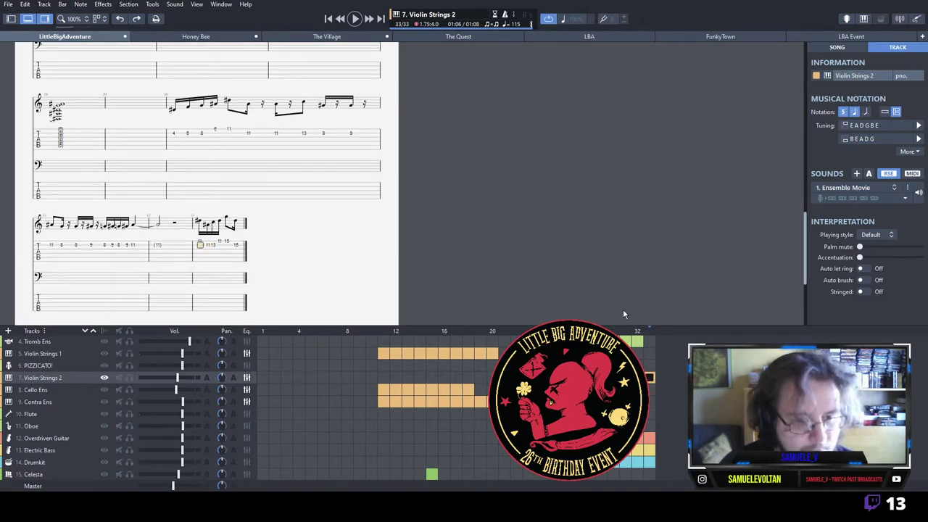
key("space")
key("Right")
key("Right")
type("16")
key("Right")
key("Right")
type("17")
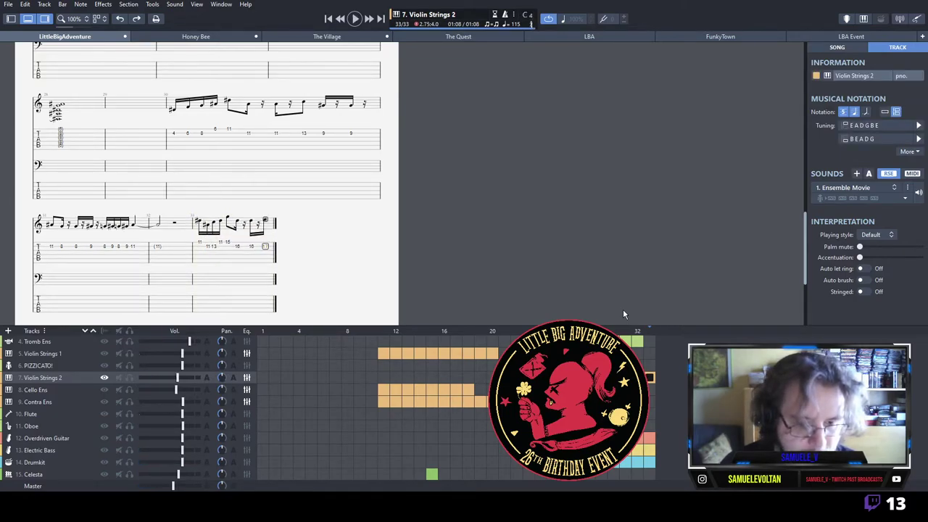
type("18")
Finish bar 33 with two fret 11 notes and open bar 34 with fret 13 followed by a rest.
key("Right")
type("11")
key("Right")
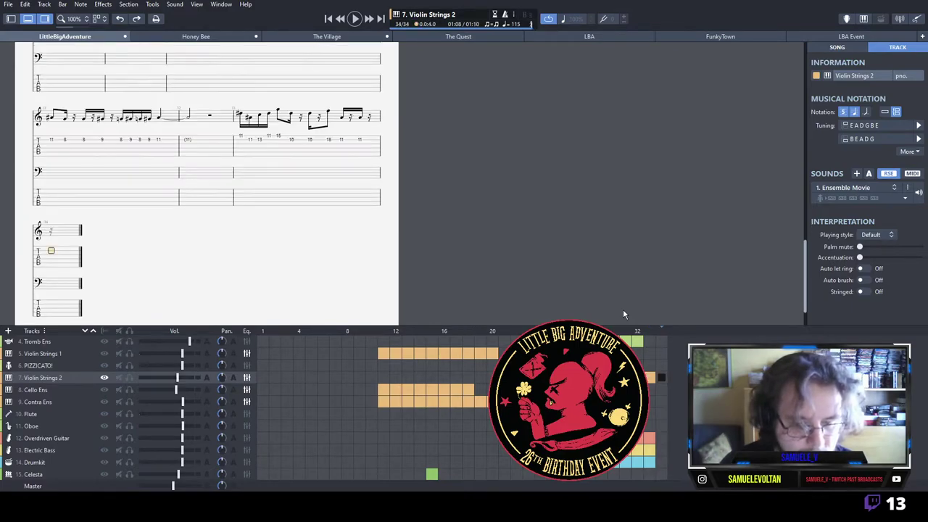
type("13")
key("Right")
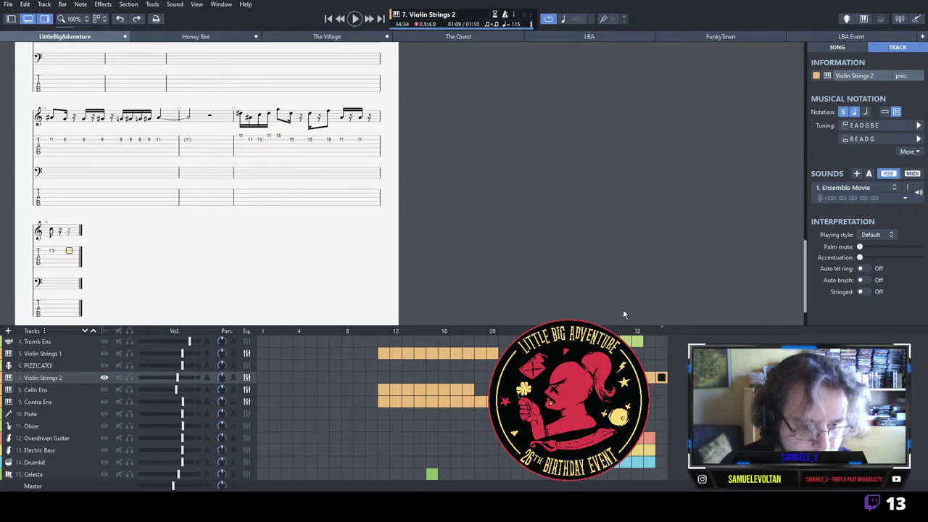
Add frets 8, 9 and 11 to bar 34, lengthening the fret 11 note to a half note with vibrato.
type("9")
key("Right")
type("9")
key("Right")
type("11")
key("minus")
key("minus")
key("minus")
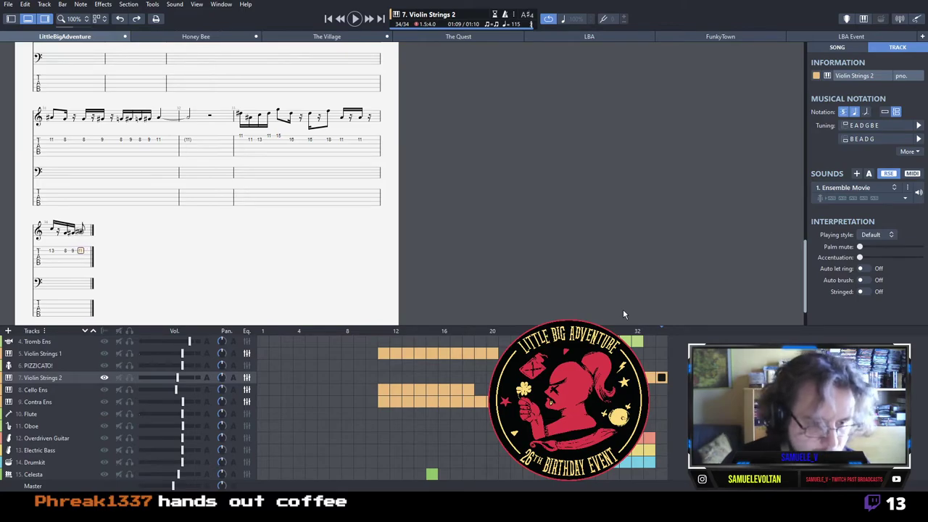
key("v")
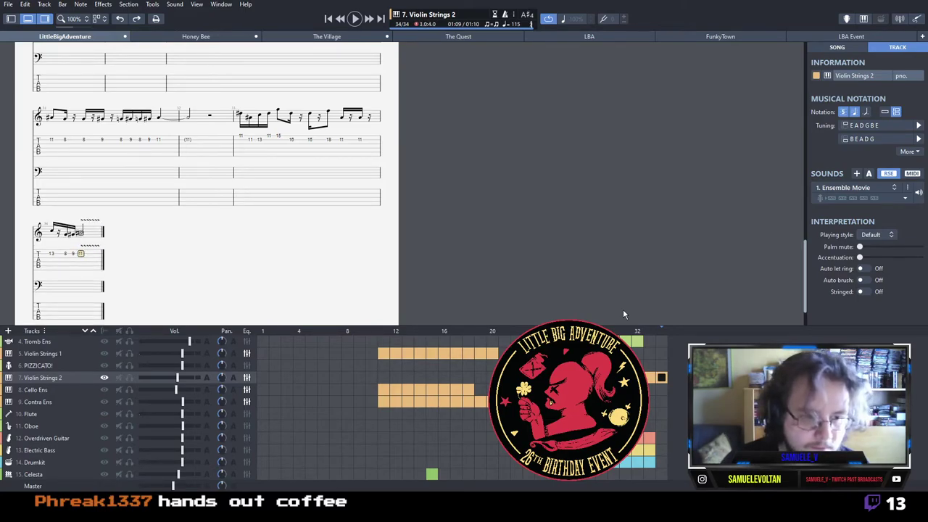
Delete the notes after the opening fret 13 note in bar 34 of the Violin Strings 2 track.
key("space")
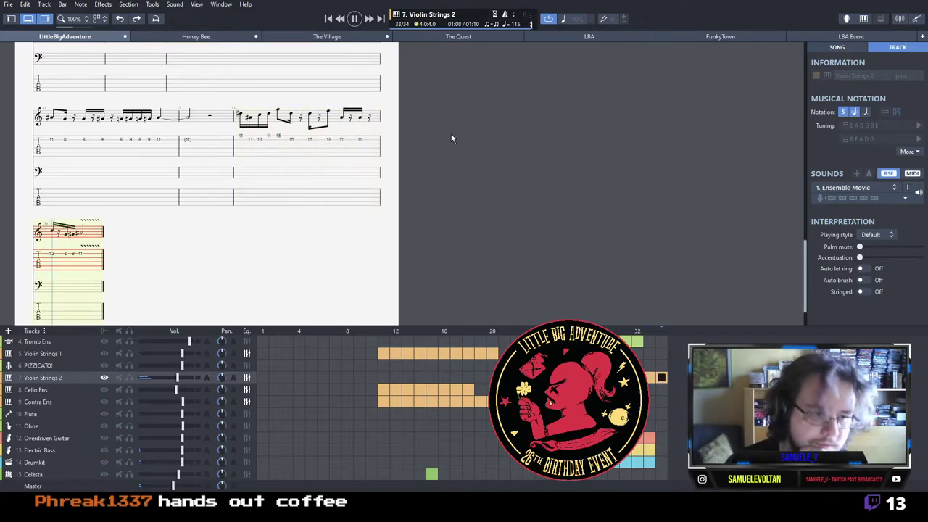
key("shift+Right")
key("Delete")
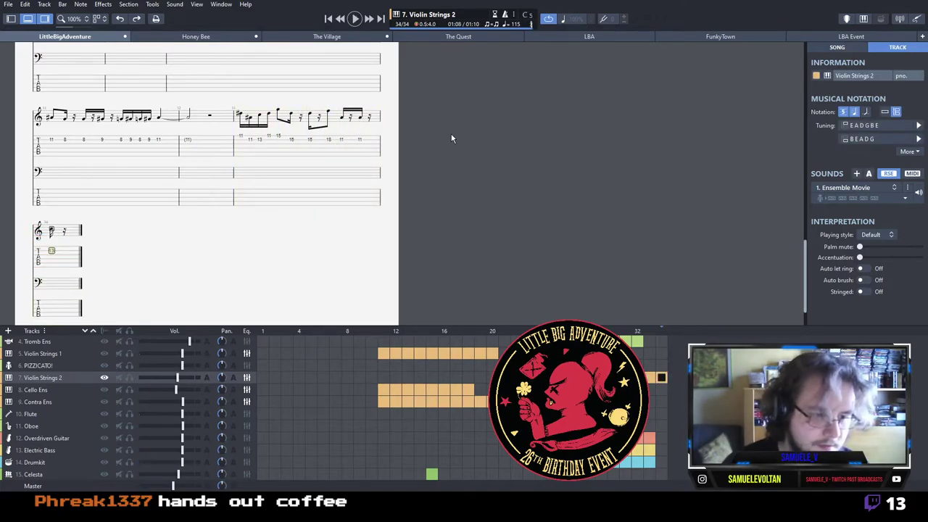
key("Left")
key("space")
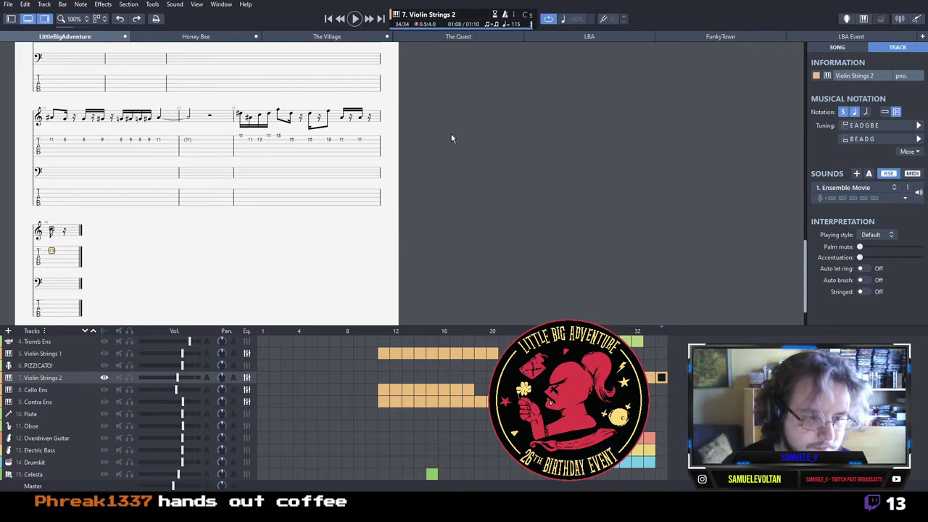
Continue bar 34 of Violin Strings 2 with frets 9, 9 and 11 on the same string, leaving rests between them.
type("11")
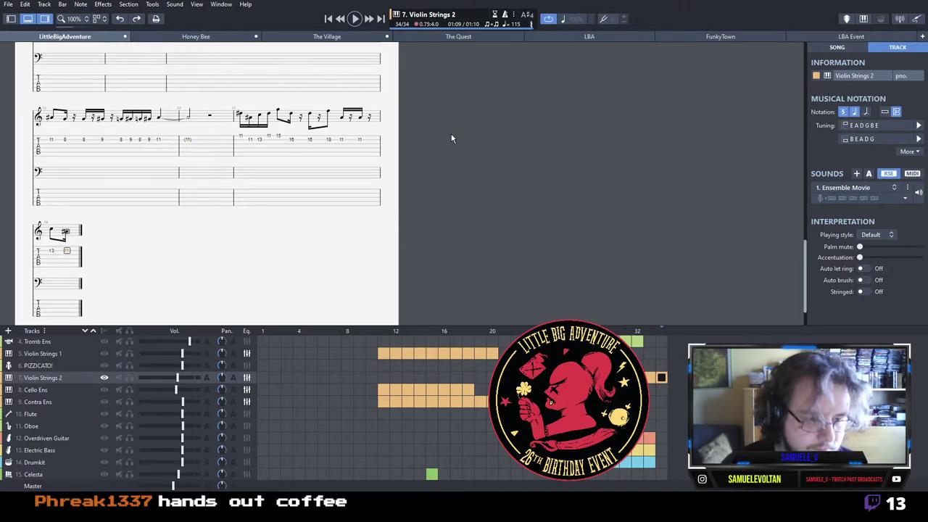
type("9")
key("Right")
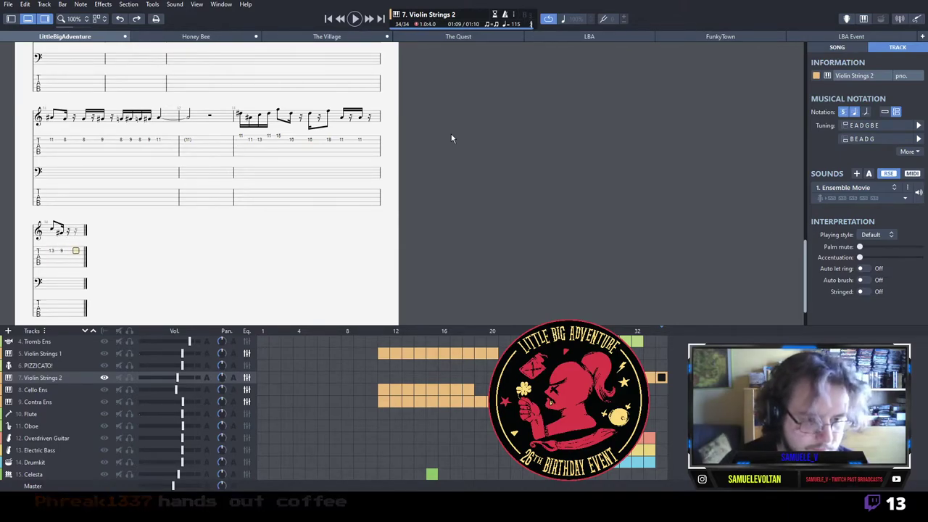
type("9")
key("Right")
type("11")
key("Right")
Enter a rising run of frets 8, 10 and 12 on the next lower string in bar 34.
key("Right")
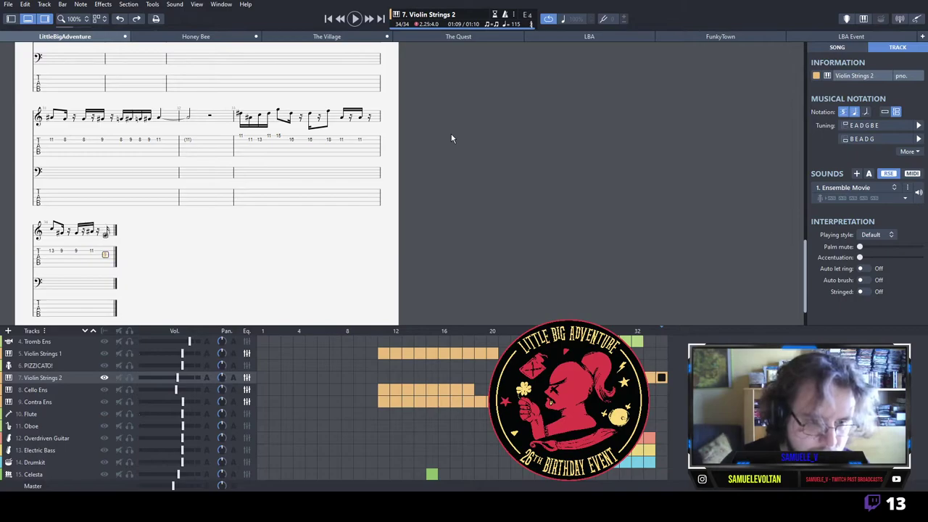
key("Right")
type("10")
key("Right")
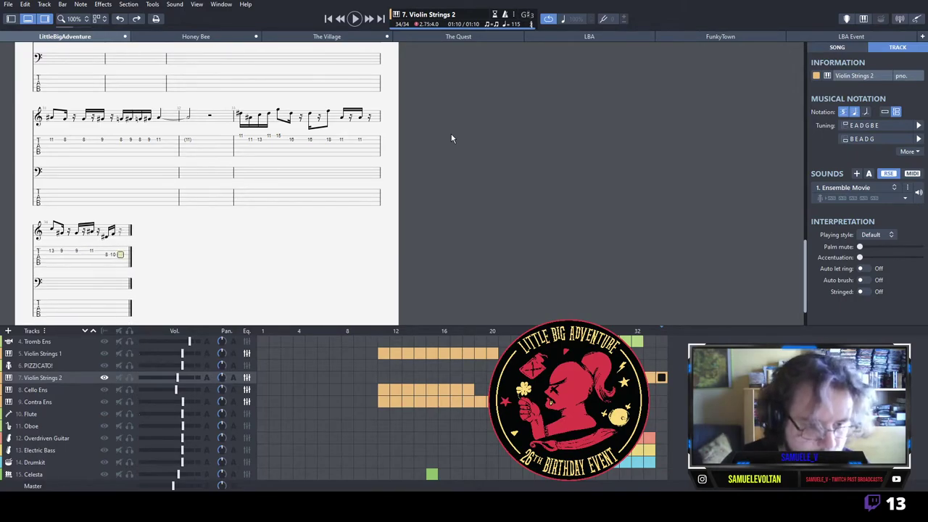
type("12")
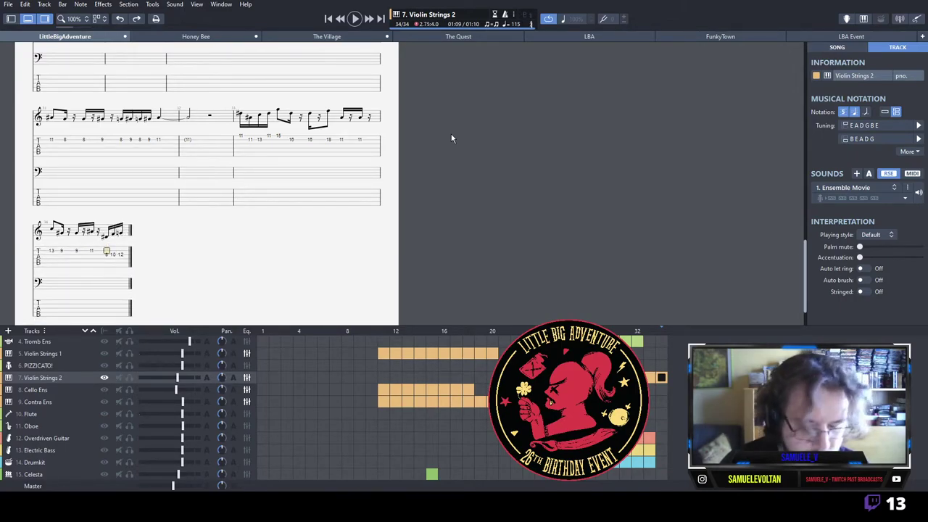
Add frets 8, 9 and 11 on the string above the run in bar 34 to form two-note chords.
type("8")
key("Right")
type("910")
key("equal")
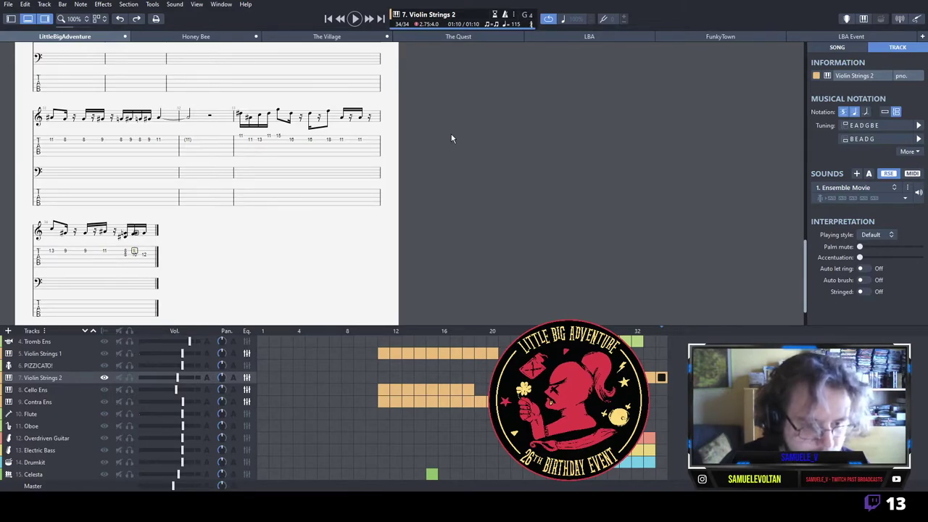
key("Right")
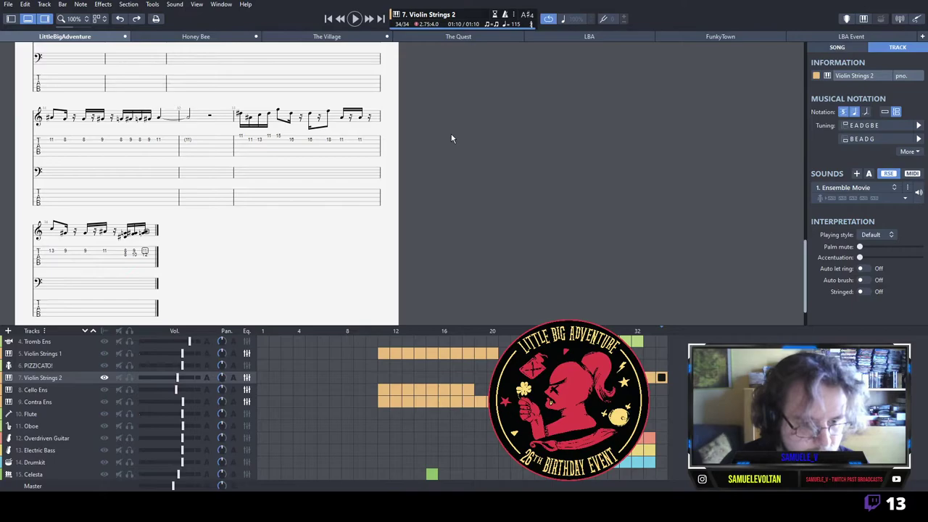
Repeat the last two-note chord, frets 11 and 12, at the end of bar 34 with a longer duration.
key("equal")
key("Right")
key("c")
key("shift+Right")
key("minus")
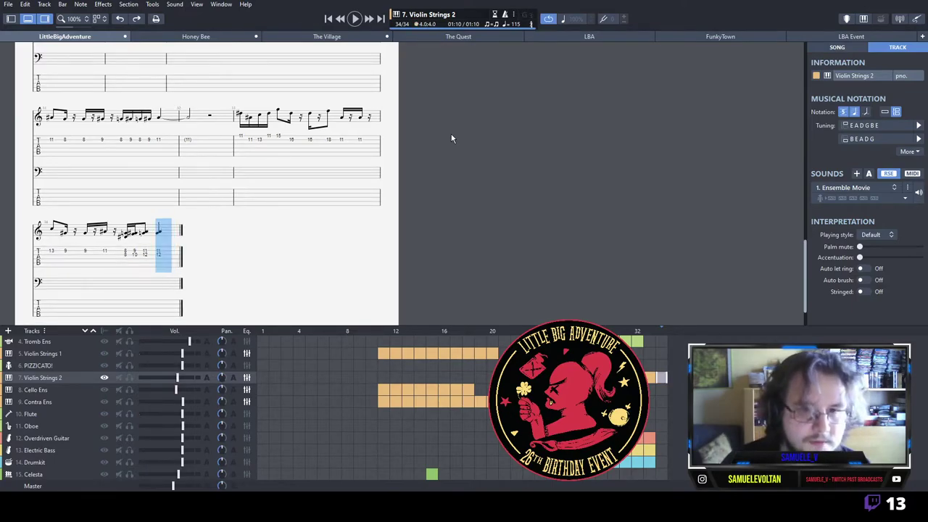
key("Left")
Copy bars 33 and 34 of Violin Strings 2 into the Tromb Ens track starting at bar 33.
left_click_drag(239, 144, 162, 247)
left_click(650, 342)
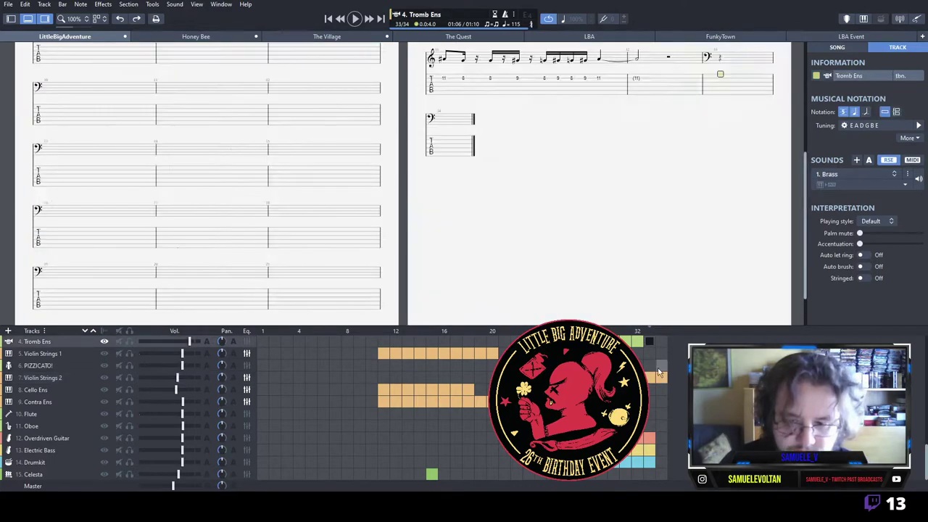
key("ctrl+v")
Play back the ending from bar 30 and select bar 34 of the Overdriven Guitar track.
left_click(614, 437)
key("space")
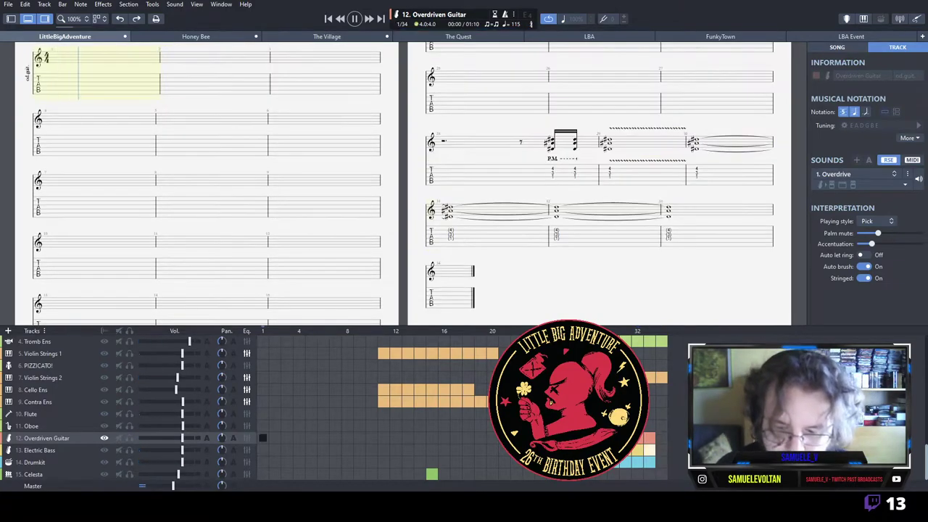
left_click(662, 439)
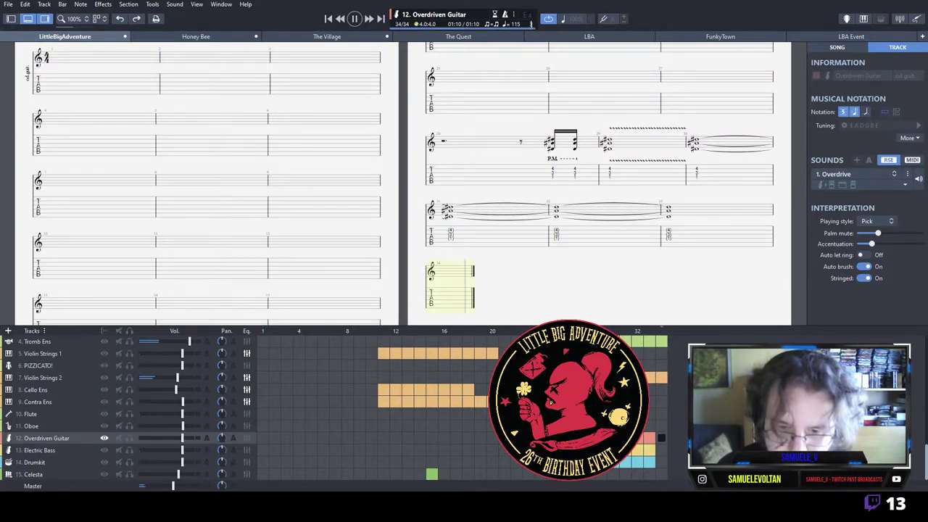
left_click(660, 441)
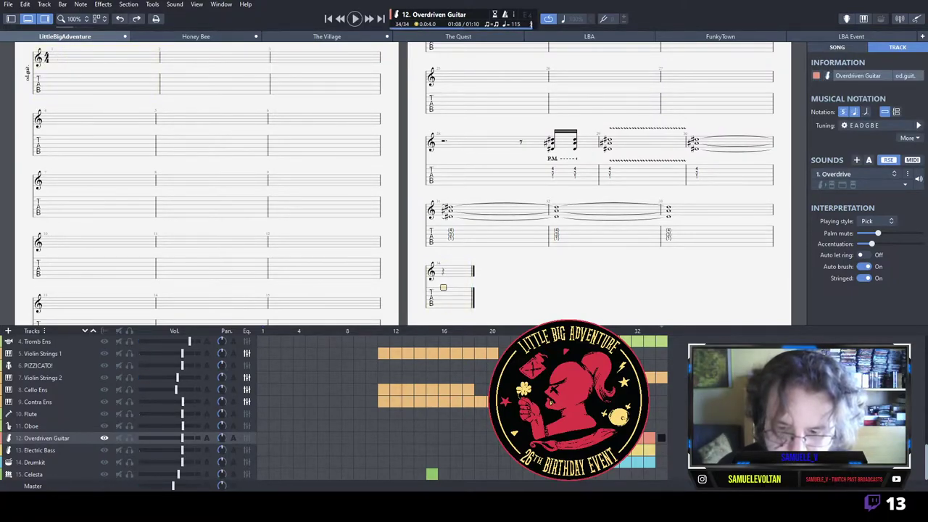
Copy the PIZZICATO! phrase from bar 28 into a new bar 35 on both the Overdriven Guitar and PIZZICATO! tracks.
left_click(590, 366)
left_click_drag(442, 79, 551, 82)
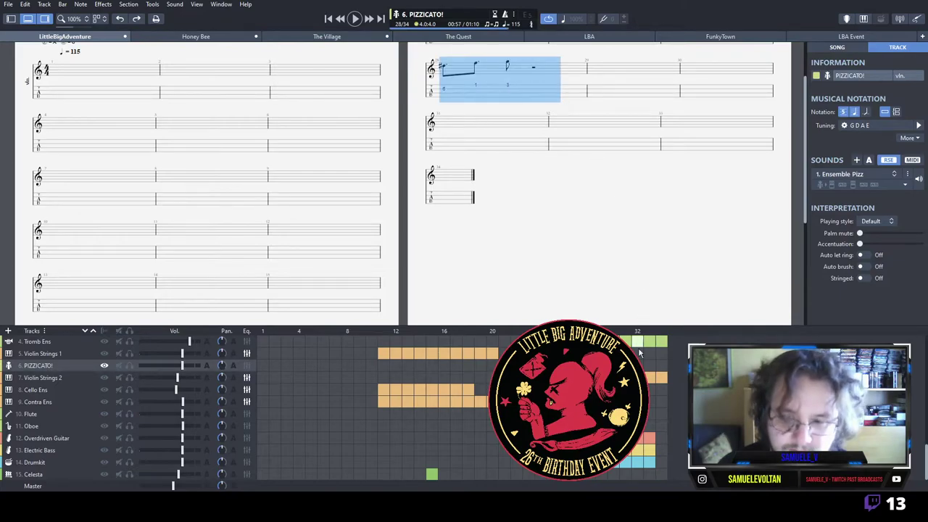
left_click(660, 438)
key("Right")
key("ctrl+v")
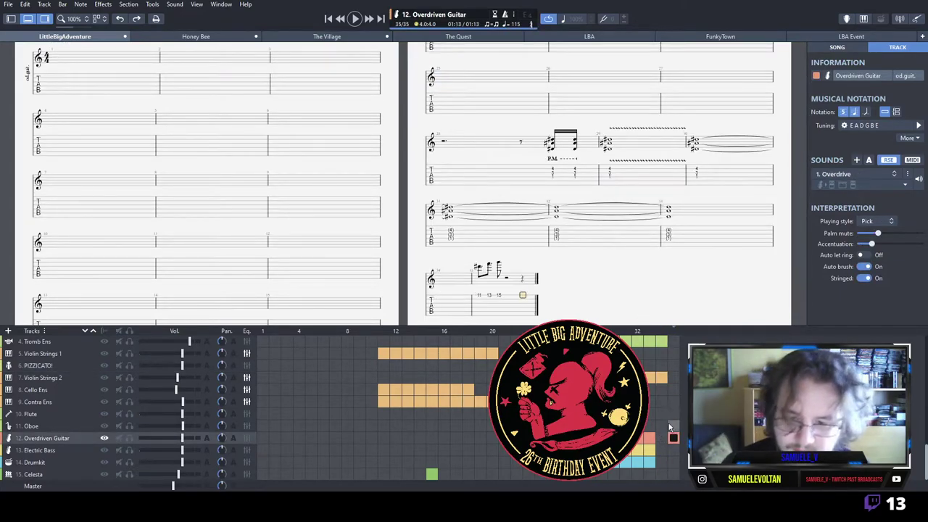
left_click(674, 366)
key("ctrl+v")
Delete the first pasted note in Overdriven Guitar bar 35 and remove the tie leading into the bar 33 chord.
left_click(674, 438)
key("Delete")
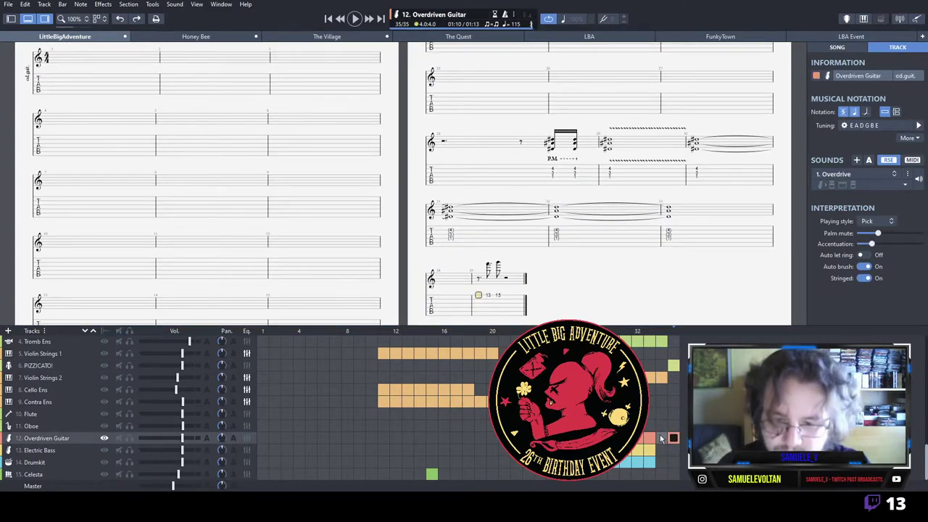
scroll(645, 235, "down", 2)
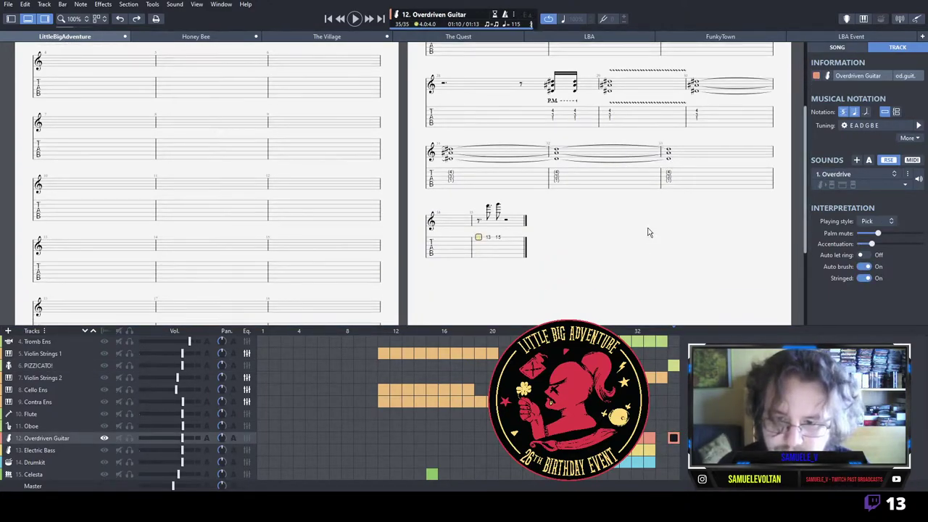
left_click(681, 177)
key("space")
key("space")
double_click(690, 182)
key("l")
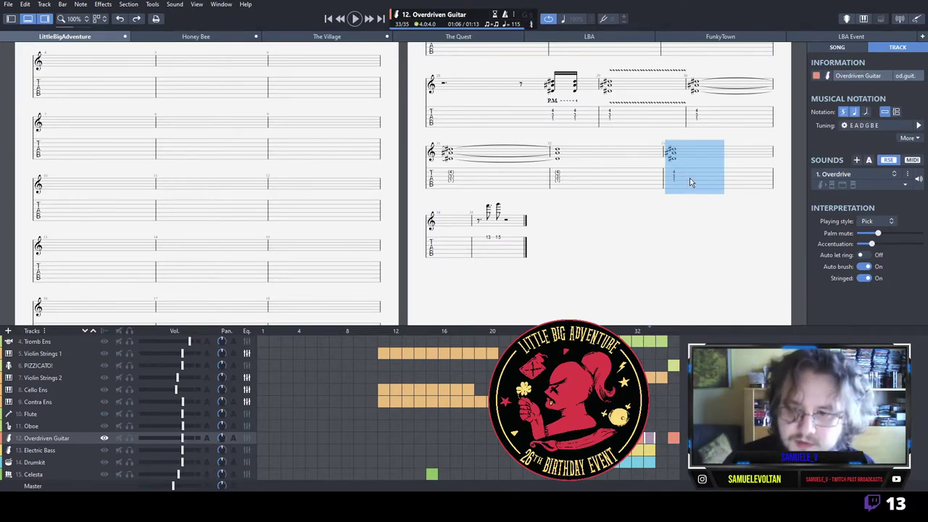
Paste the bar 33 chord into bar 34 of the Overdriven Guitar and clear the leftover notes in bar 35.
left_click(454, 243)
key("ctrl+v")
left_click_drag(499, 248, 524, 247)
key("Delete")
Tie the Overdriven Guitar chord in bar 34 to the chord in bar 33.
left_click(456, 239)
key("l")
key("shift+Right")
key("l")
key("l")
Enter a three-note chord with frets 1, 3 and 4 in Overdriven Guitar bar 35 and tie it to the bar 34 chord.
key("Right")
key("Up")
key("1")
key("Up")
key("3")
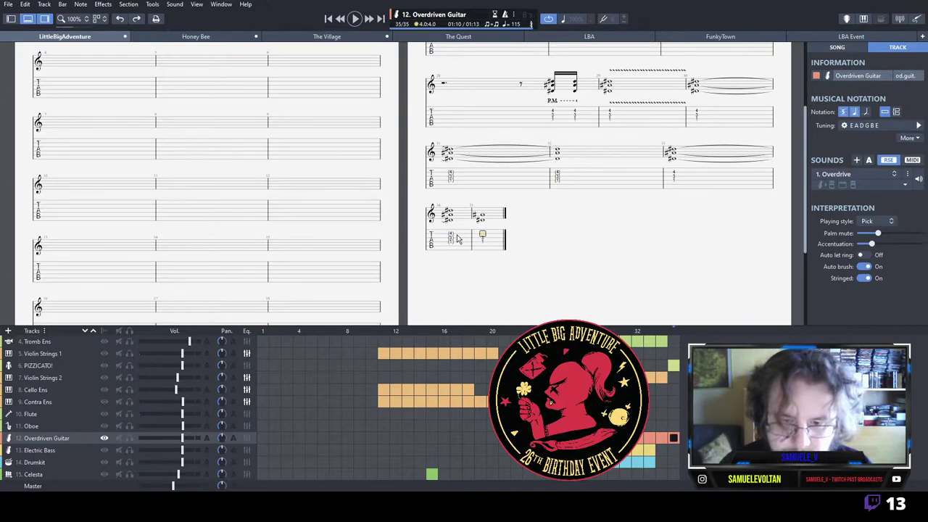
key("Up")
key("4")
key("shift+Right")
key("l")
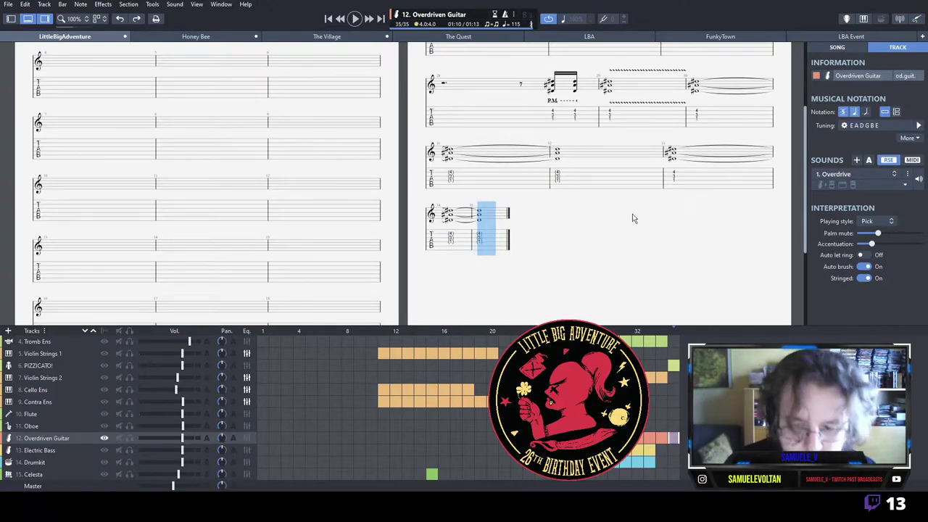
Copy Electric Bass bars 32 and 33 into bars 34 and 35.
left_click(646, 448)
left_click_drag(557, 154, 754, 155)
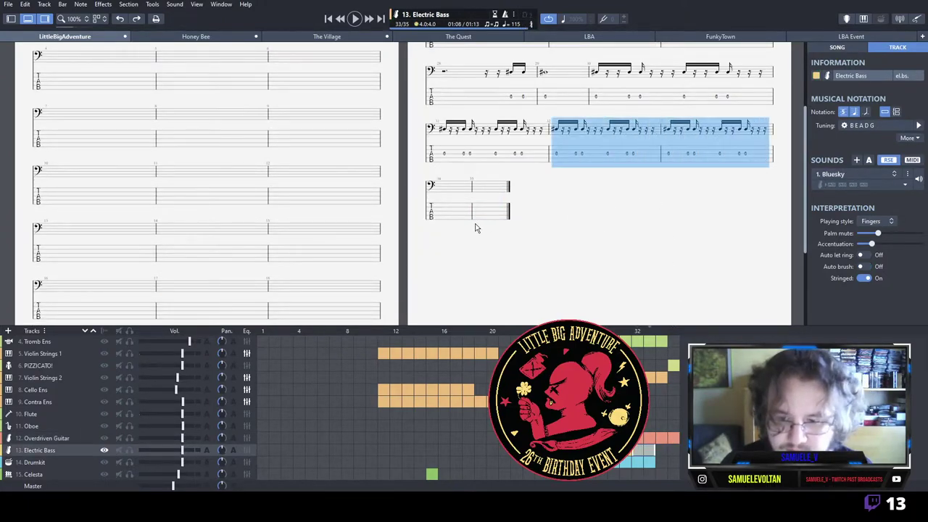
left_click(449, 210)
key("ctrl+v")
Copy Drumkit bars 32 and 33 into bars 34 and 35.
left_click(636, 462)
left_click_drag(560, 190, 765, 184)
key("ctrl+c")
left_click(444, 250)
key("ctrl+v")
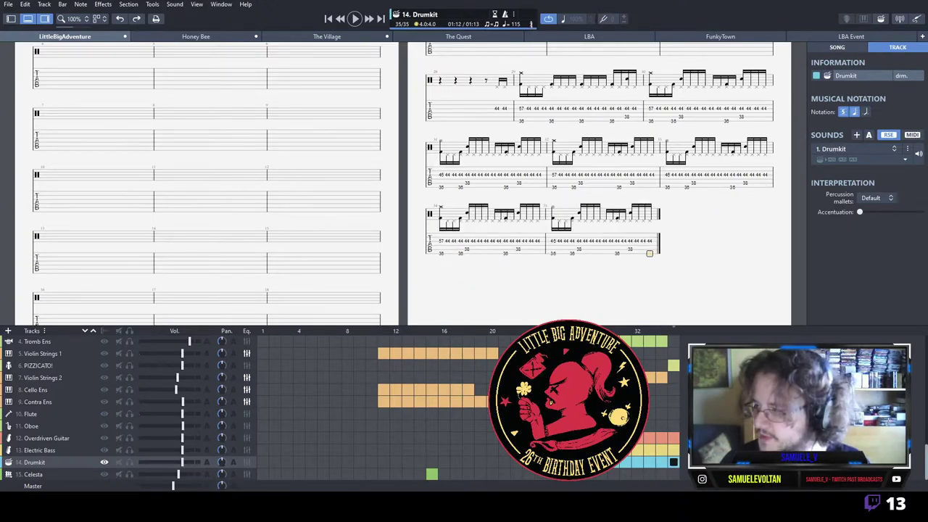
Play back the extended ending from bar 30 with the Overdriven Guitar track shown.
left_click(614, 438)
key("space")
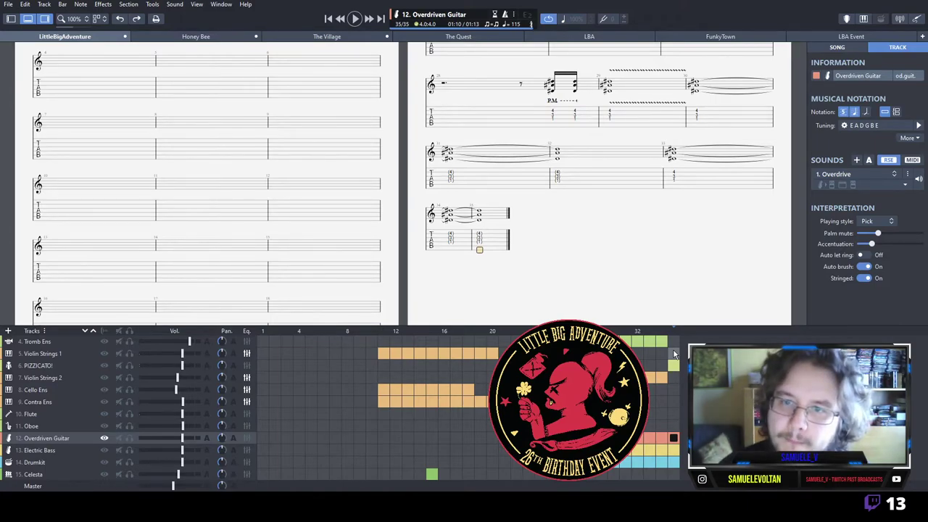
Switch to the LBA score and play it from bar 1, showing the Jazz Guitar and 12 St. Steel Guitar parts.
left_click(605, 36)
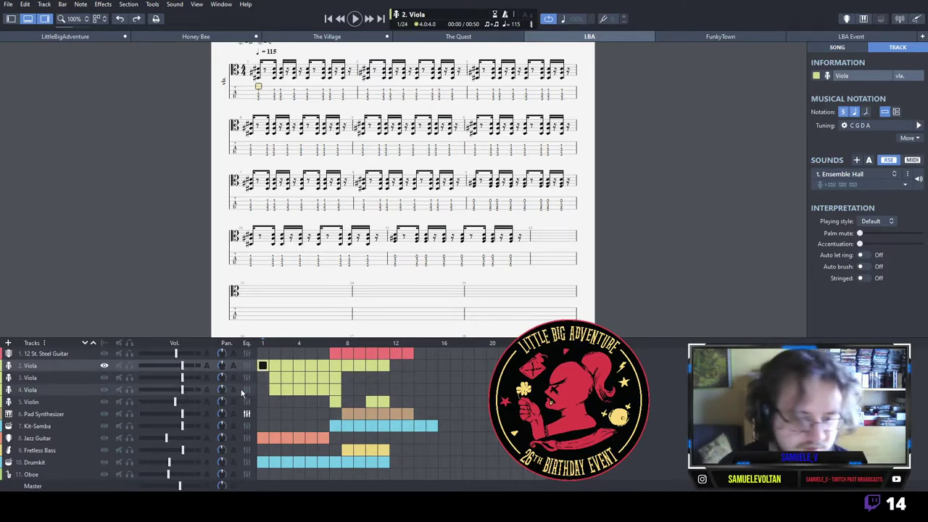
left_click(264, 439)
key("space")
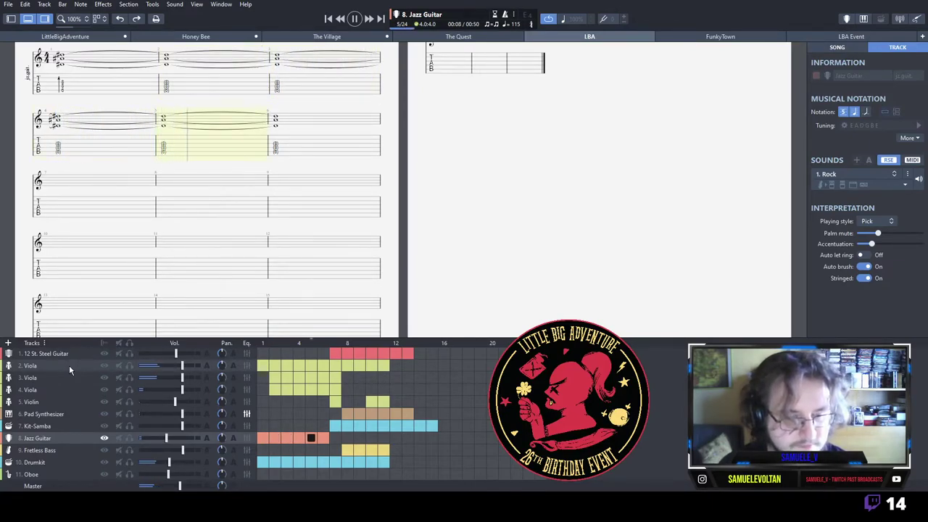
left_click(29, 417)
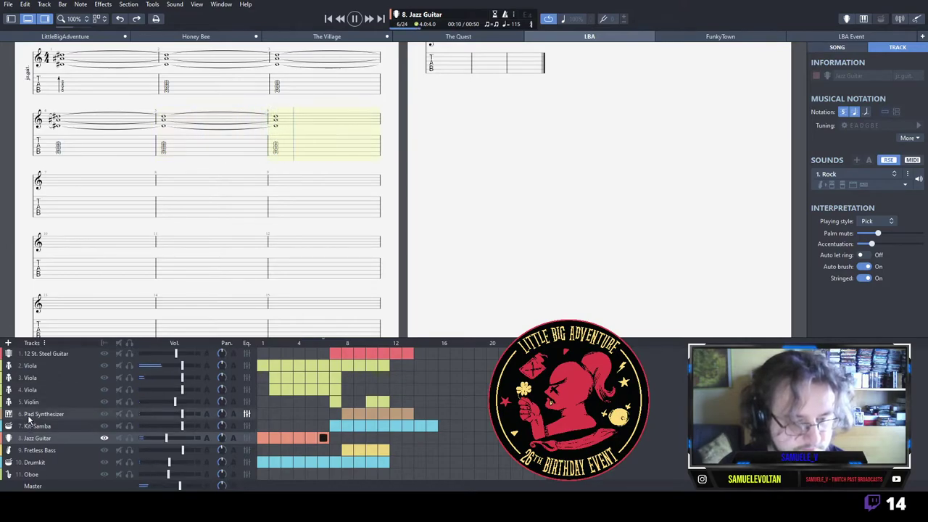
left_click(32, 355)
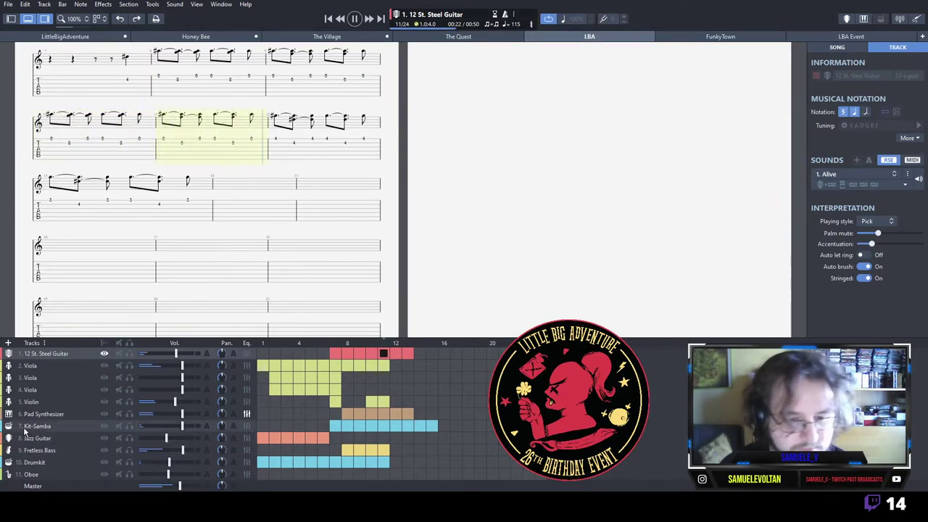
key("space")
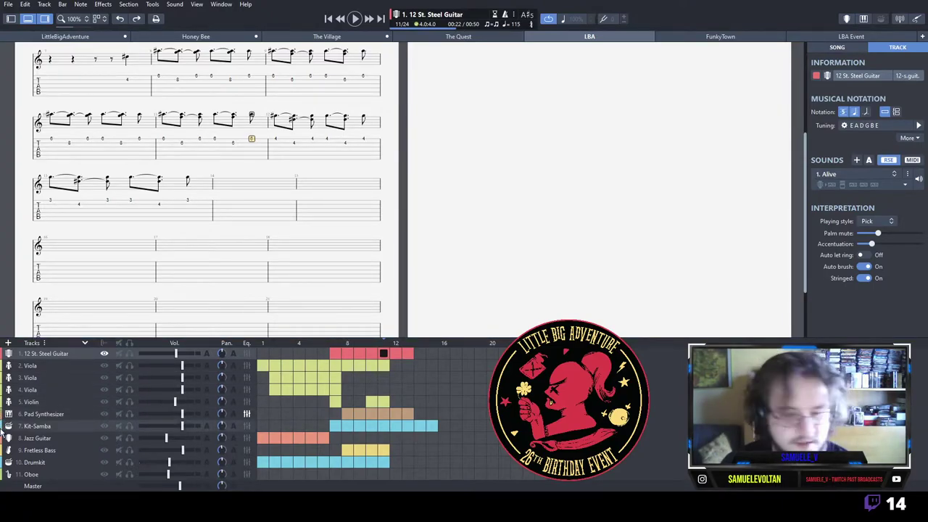
Examine the Fretless Bass part from bar 8 and play the LBA score from bar 9 of the Pad Synthesizer.
left_click(32, 451)
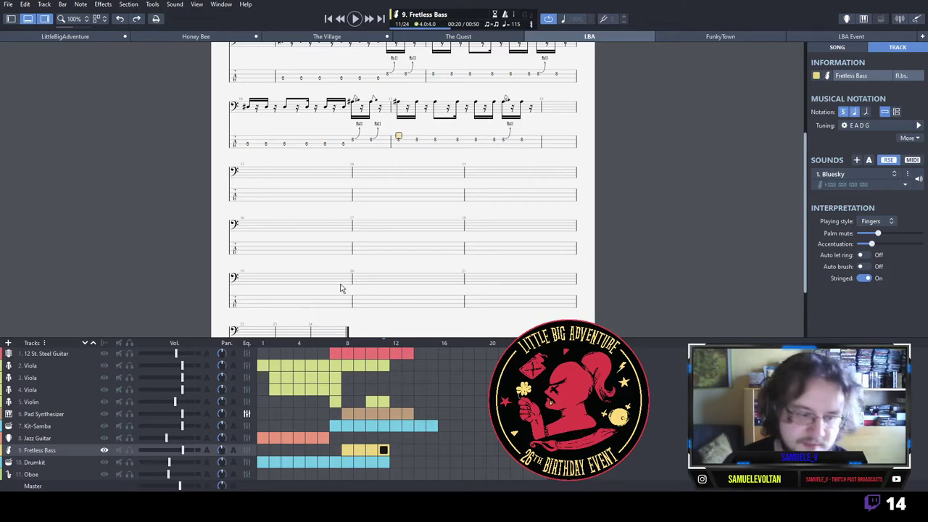
left_click(347, 451)
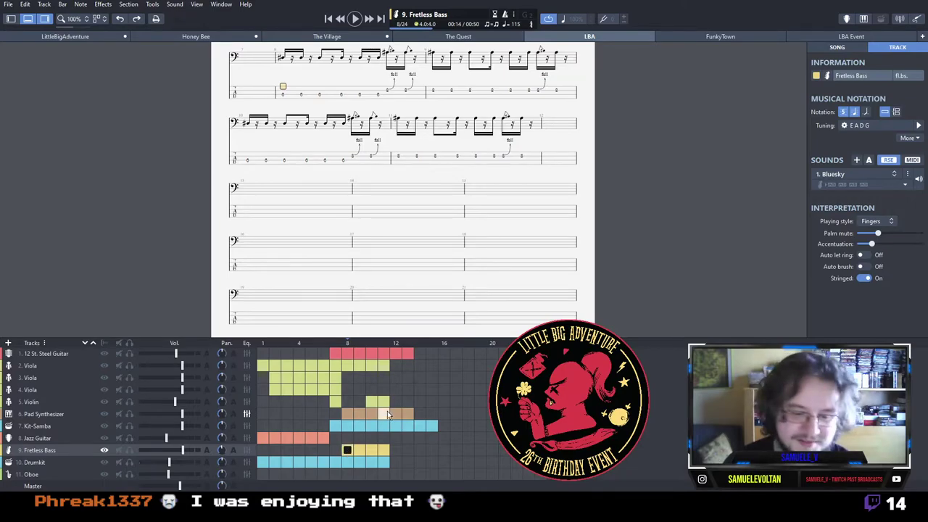
left_click(361, 412)
key("space")
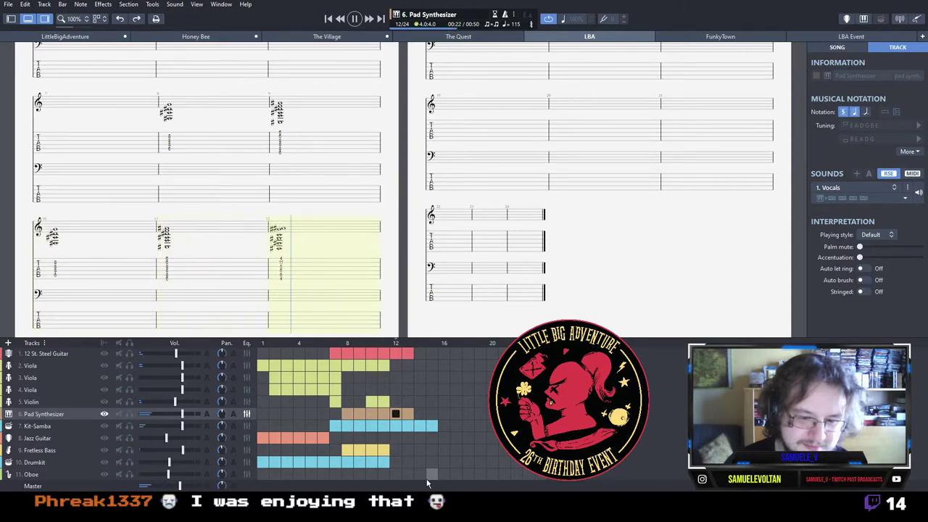
key("space")
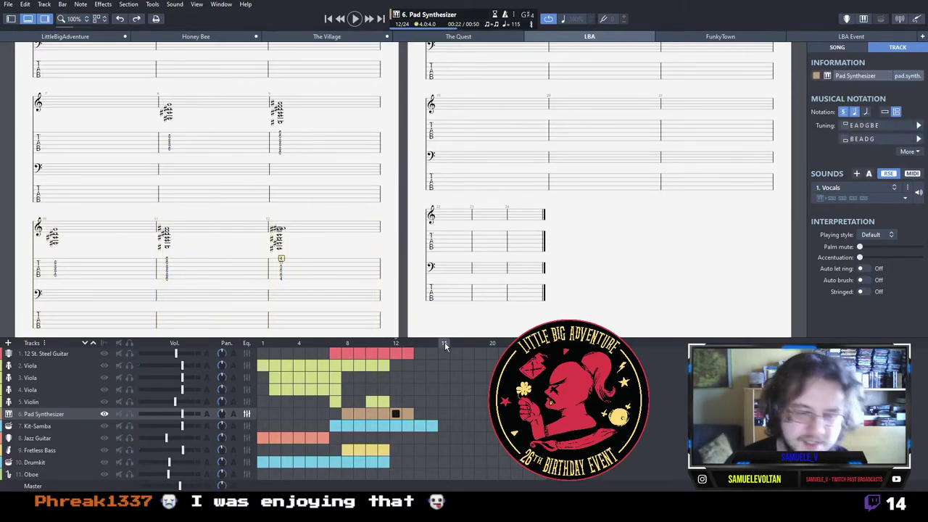
left_click(347, 450)
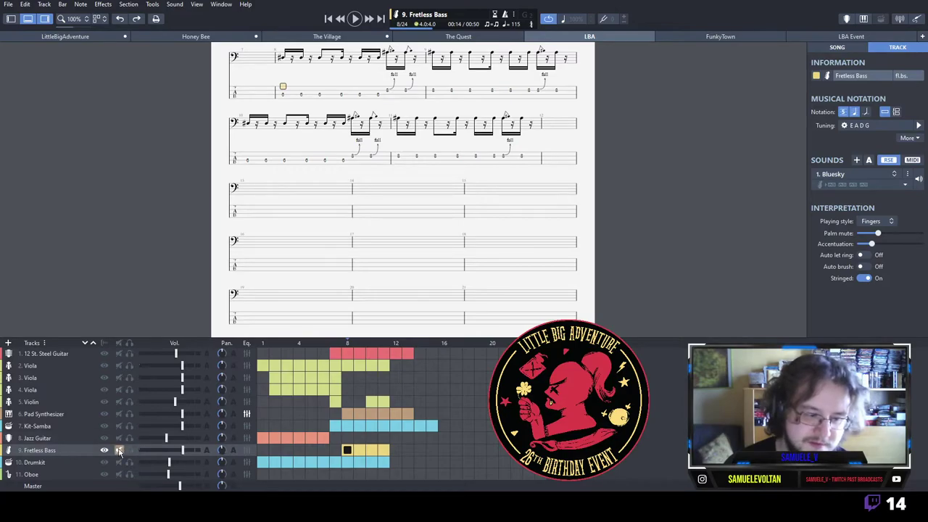
Play the LBA score from bar 8 with the Fretless Bass muted, and again with it unmuted.
key("space")
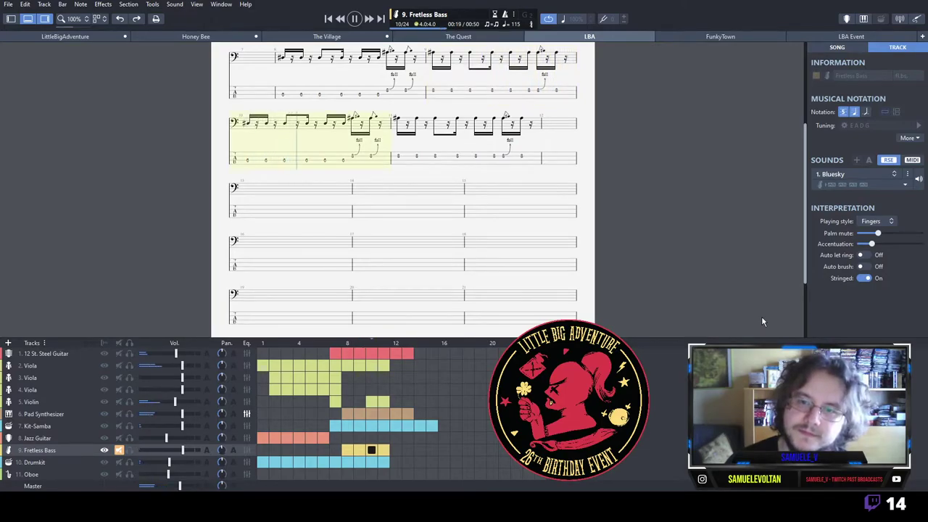
key("space")
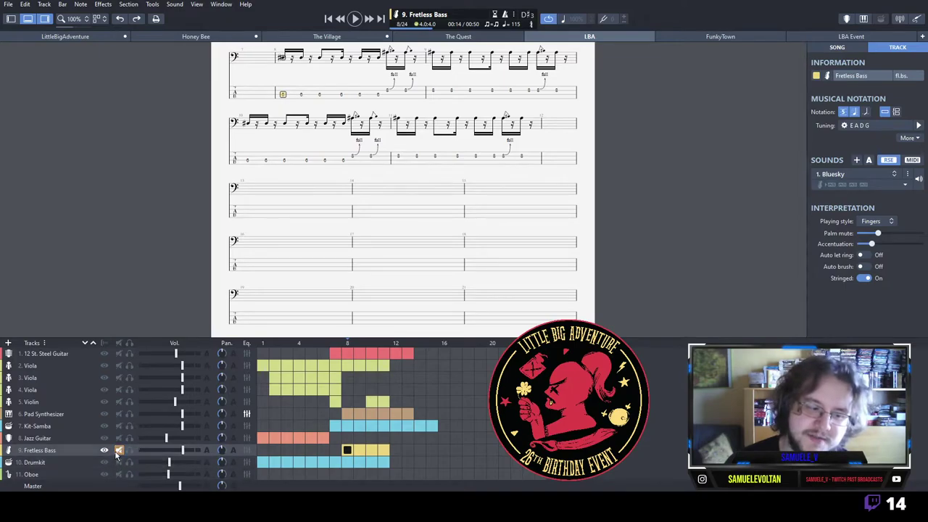
key("space")
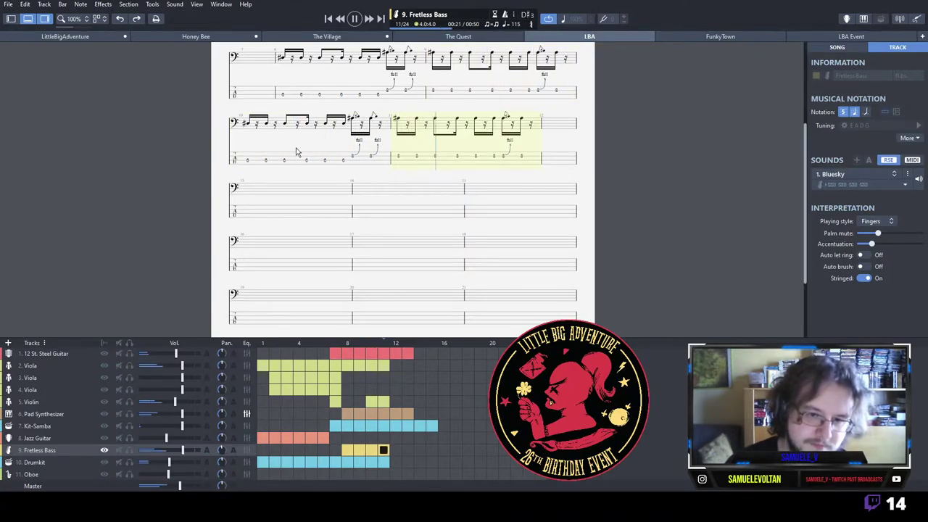
key("space")
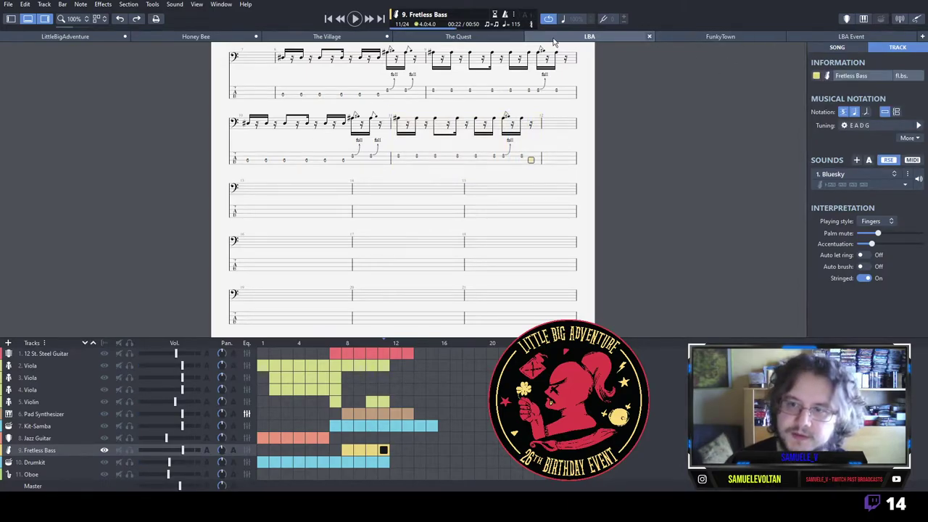
Switch to the LBA Event score and play it from bar 16 of the Choir track.
left_click(823, 36)
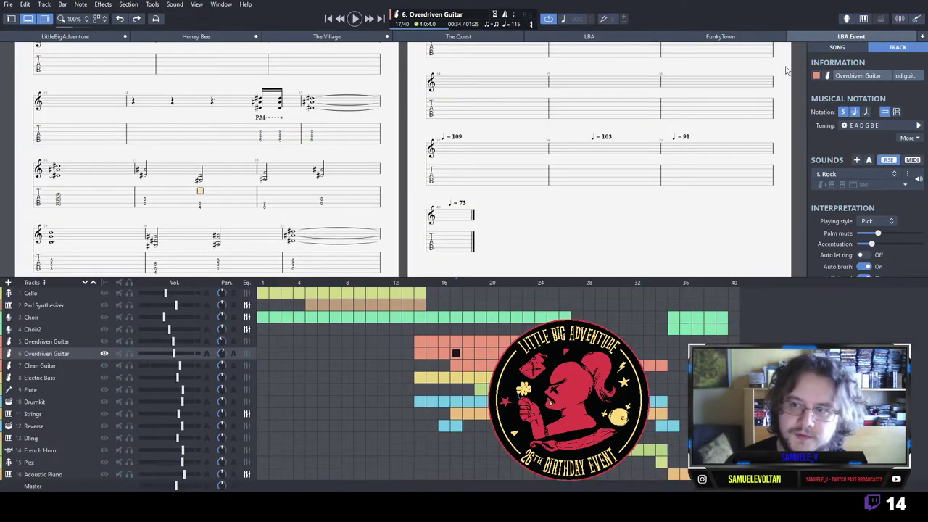
left_click(262, 317)
left_click(443, 317)
key("space")
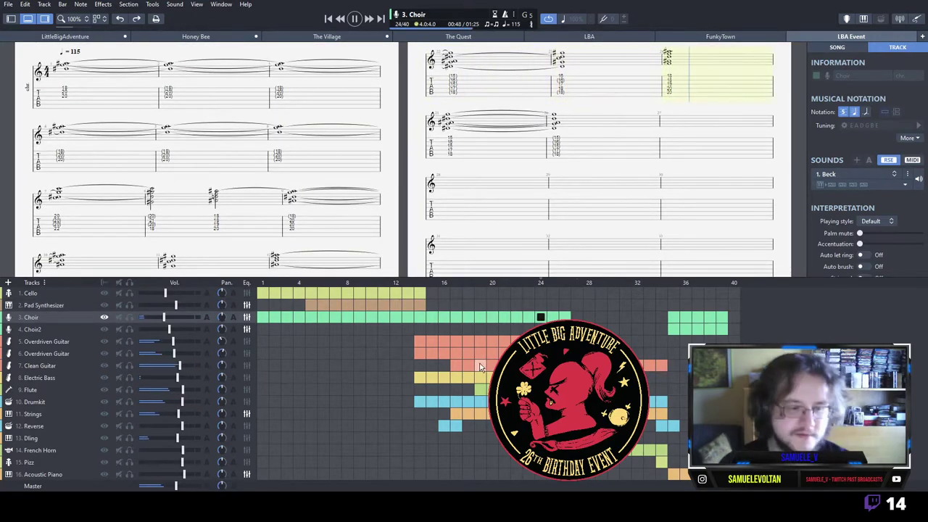
key("space")
Play the Clean Guitar soloed from bar 24, and the full LBA Event mix from bar 26 to the end.
left_click(67, 364)
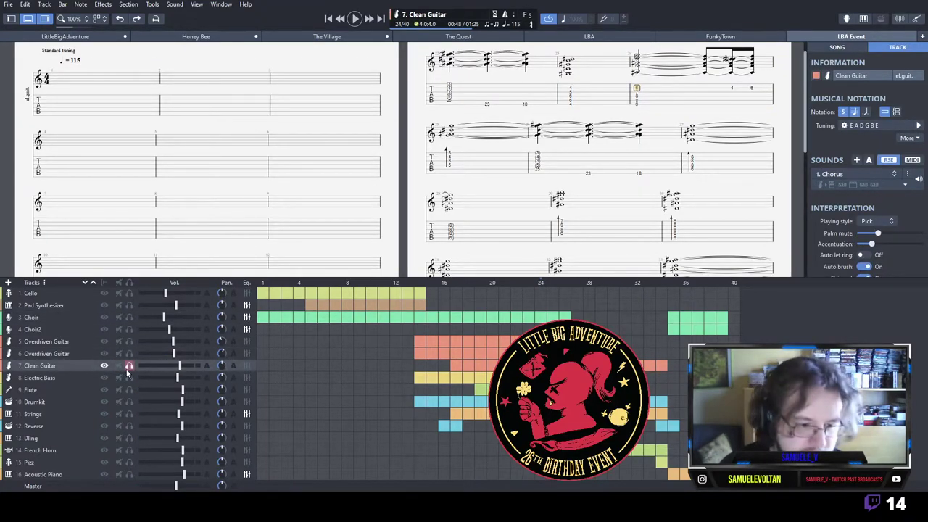
key("space")
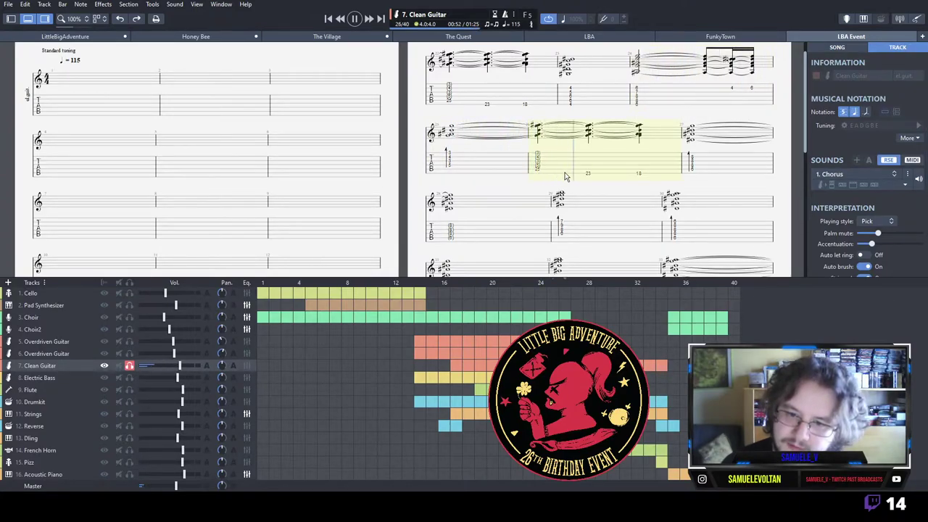
key("space")
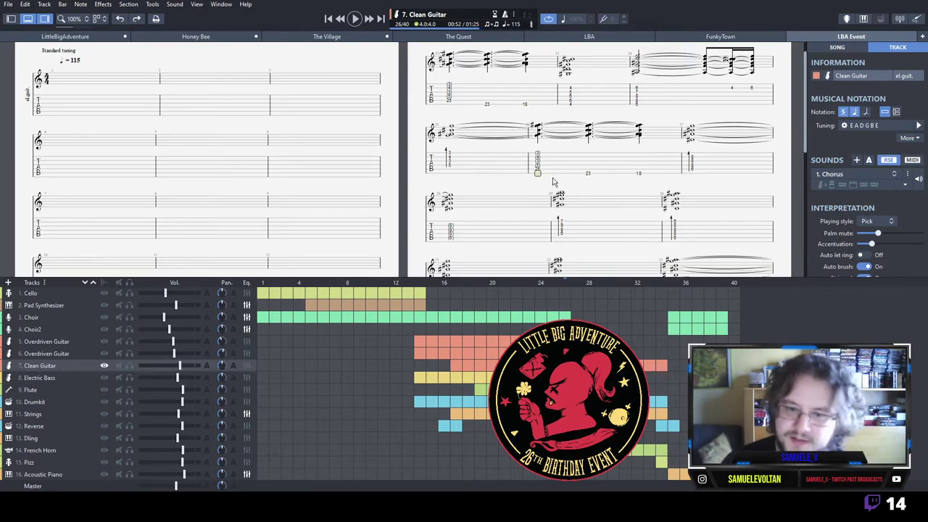
key("space")
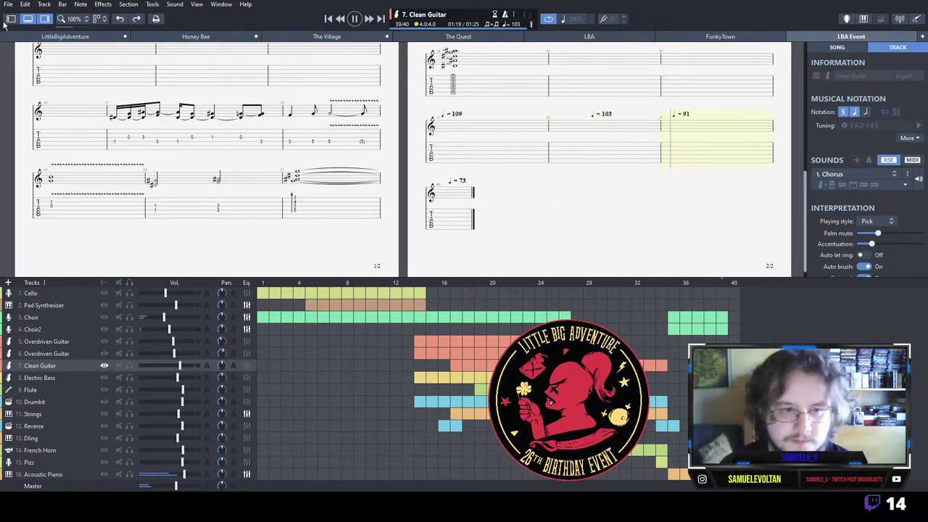
Switch to the LittleBigAdventure score and play it through from bar 1 of the Pad Synthesizer.
left_click(29, 38)
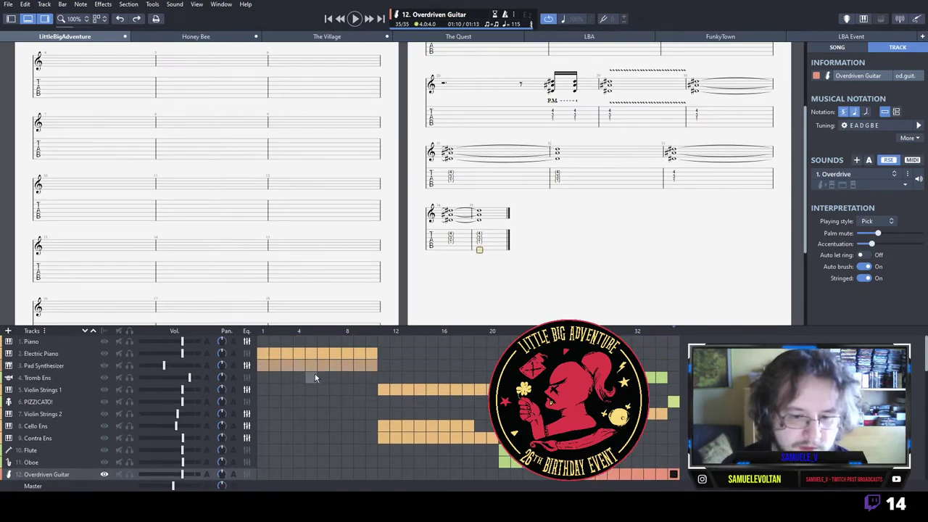
left_click(263, 366)
key("space")
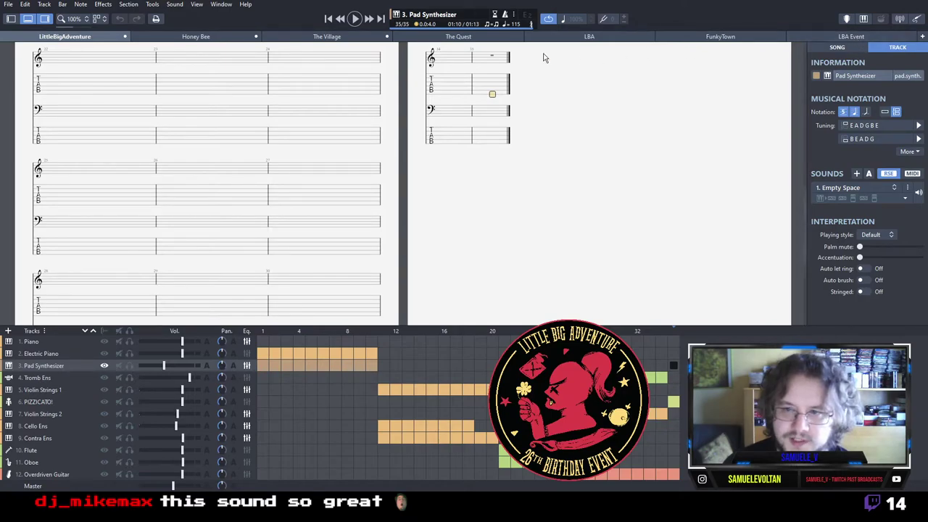
Switch to the LBA score and play it from bar 8 of the Pad Synthesizer.
left_click(605, 41)
left_click(356, 416)
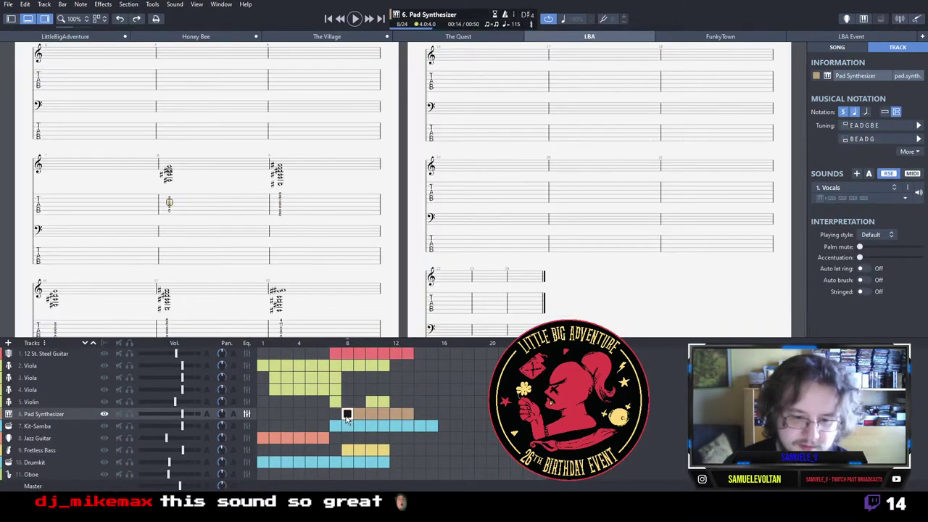
key("space")
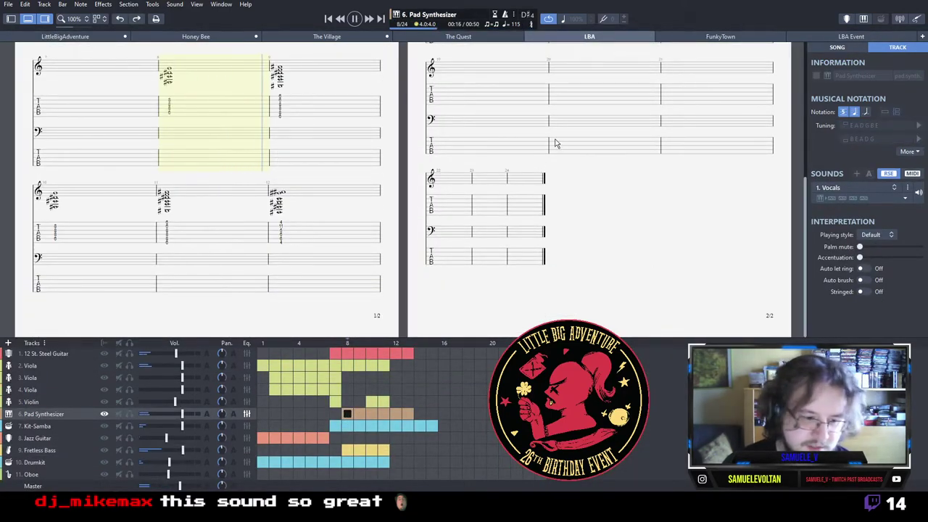
Copy LBA's Fretless Bass bars 8 to 11 into the LittleBigAdventure Electric Bass track from bar 36.
left_click(349, 451)
left_click_drag(283, 96, 529, 163)
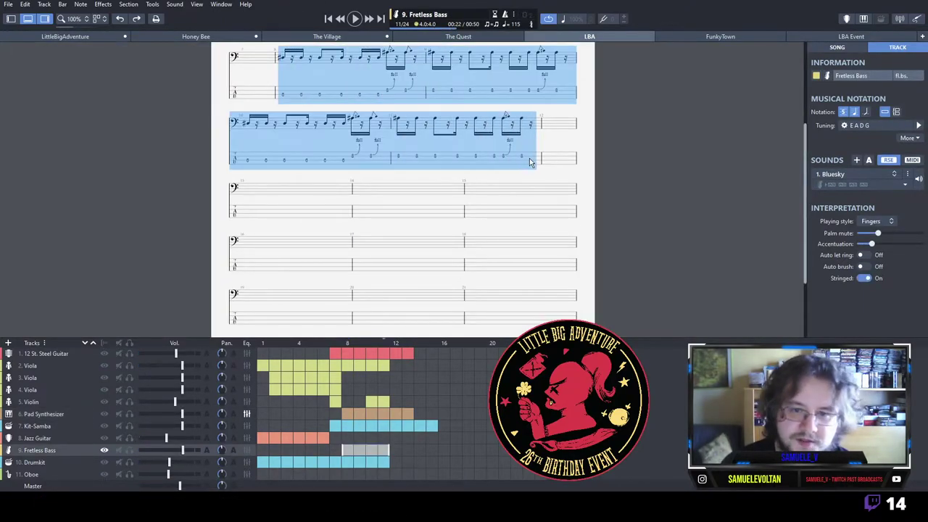
left_click(68, 37)
scroll(667, 439, "down", 2)
left_click(674, 464)
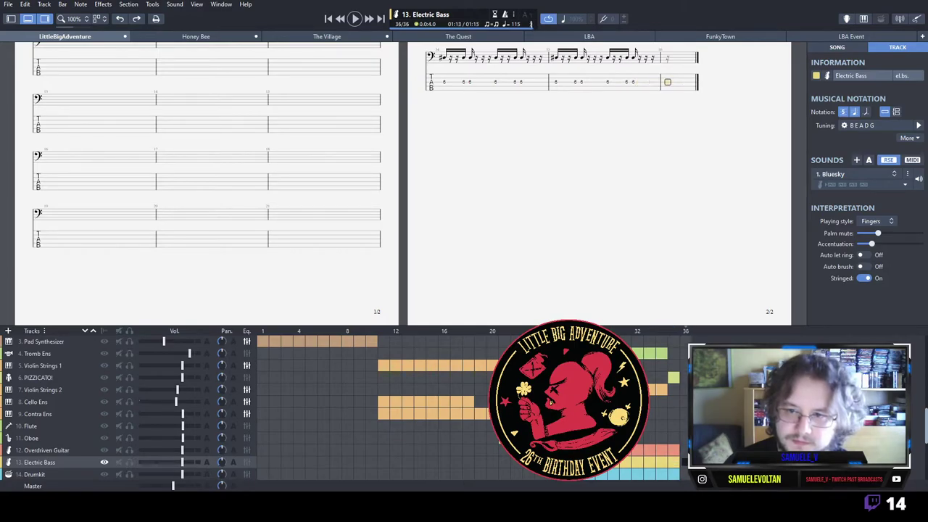
key("ctrl+v")
Add a 12 St. Steel Guitar track to LittleBigAdventure and move it to the top of the track list.
scroll(682, 439, "up", 2)
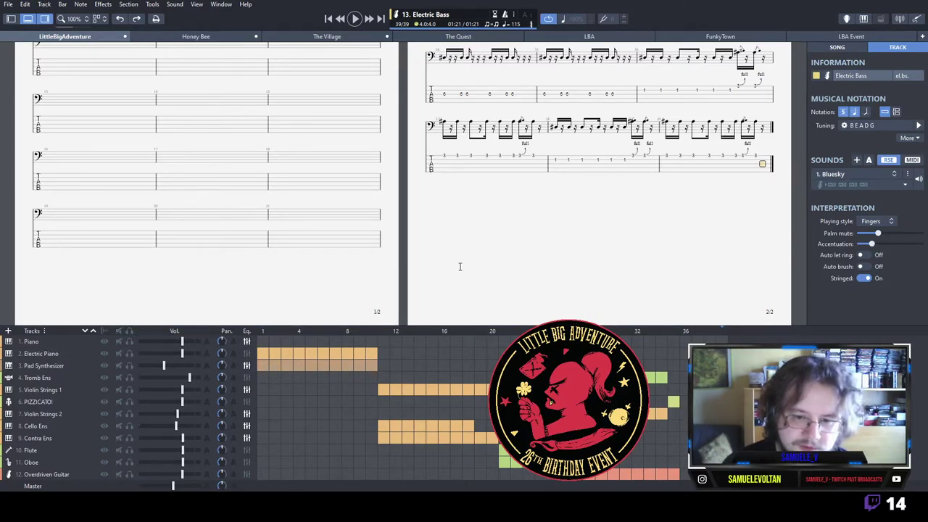
key("Return")
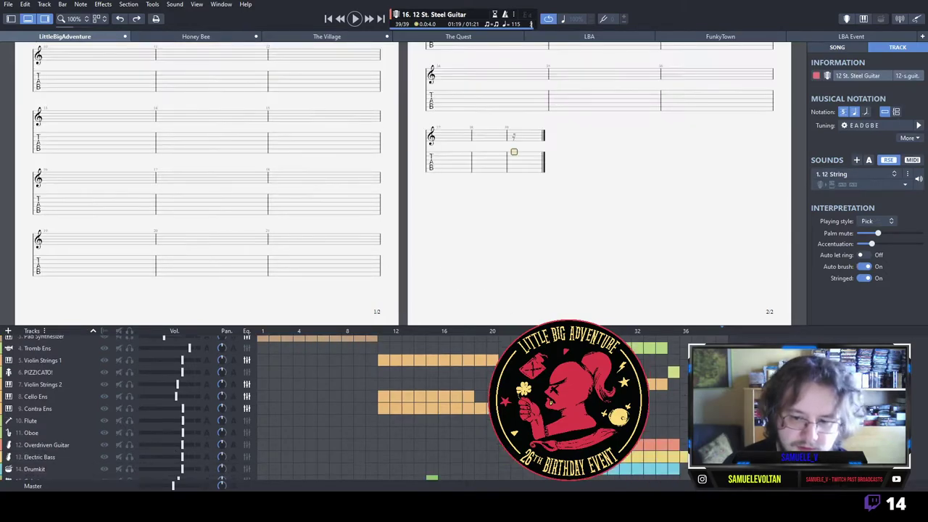
key("ctrl+Up")
key("ctrl+Up")
key("ctrl+Up")
key("ctrl+Up")
key("ctrl+Up")
key("ctrl+Up")
key("ctrl+Up")
key("ctrl+Up")
key("ctrl+Up")
key("ctrl+Up")
key("ctrl+Up")
key("ctrl+Up")
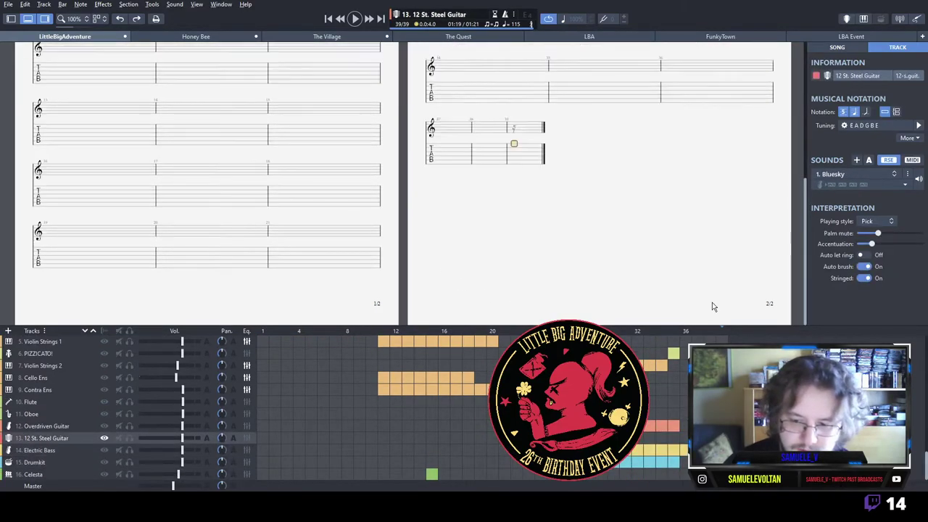
key("ctrl+Up")
key("ctrl+Up")
key("ctrl+Up")
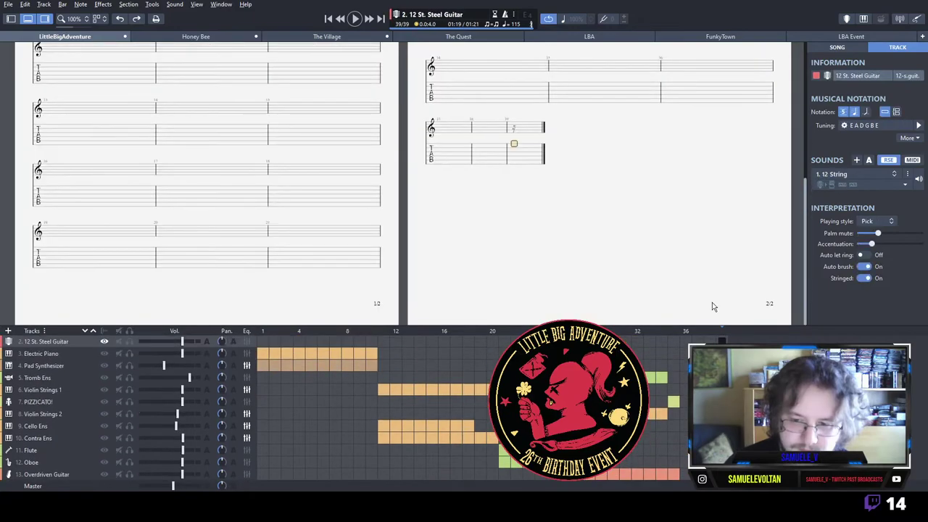
Set the new 12 St. Steel Guitar track's sound to Chorus and check the LBA Event score.
left_click(685, 341)
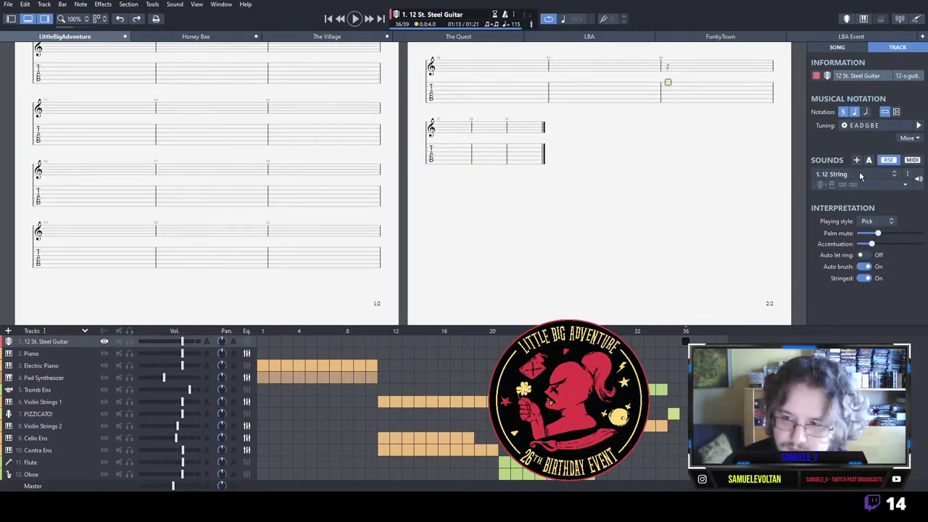
left_click(765, 219)
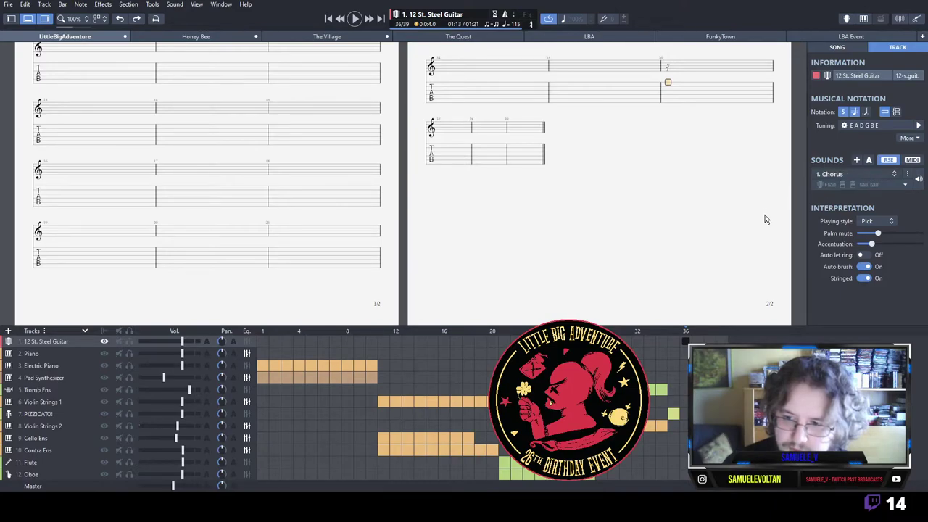
left_click(802, 35)
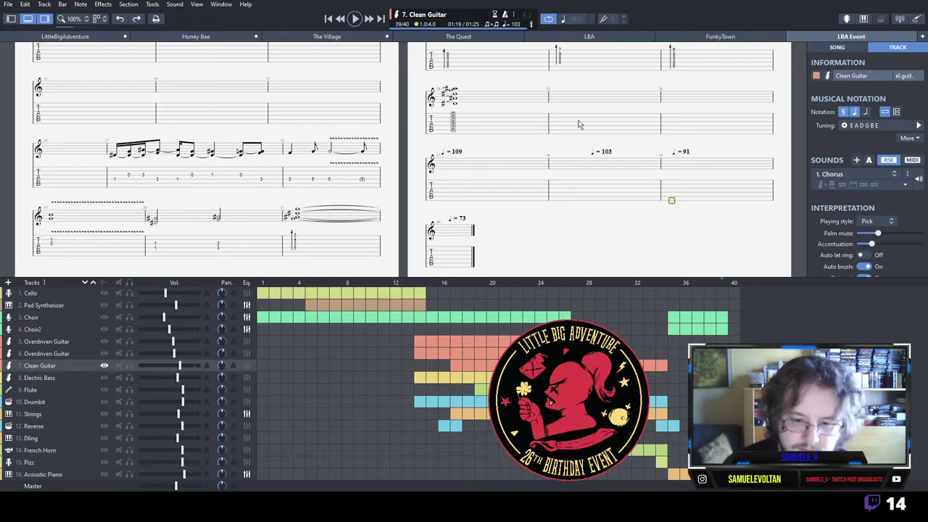
Copy LBA's 12 St. Steel Guitar bars 7 to 13 into the matching LittleBigAdventure track from bar 35.
left_click(591, 36)
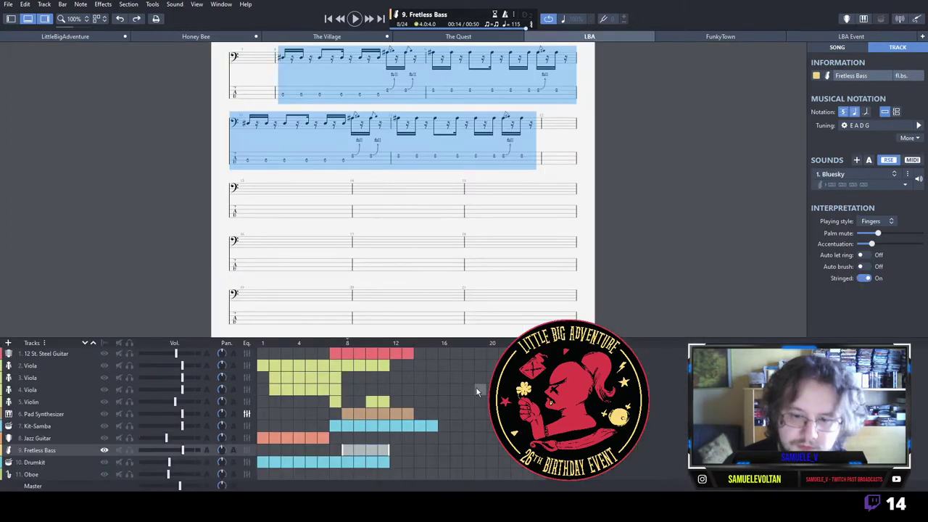
left_click(348, 354)
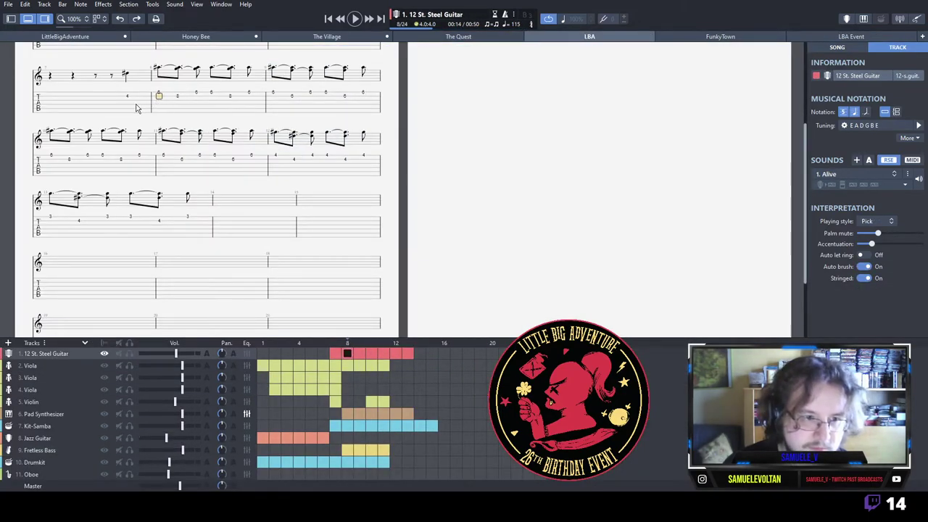
left_click_drag(55, 99, 204, 219)
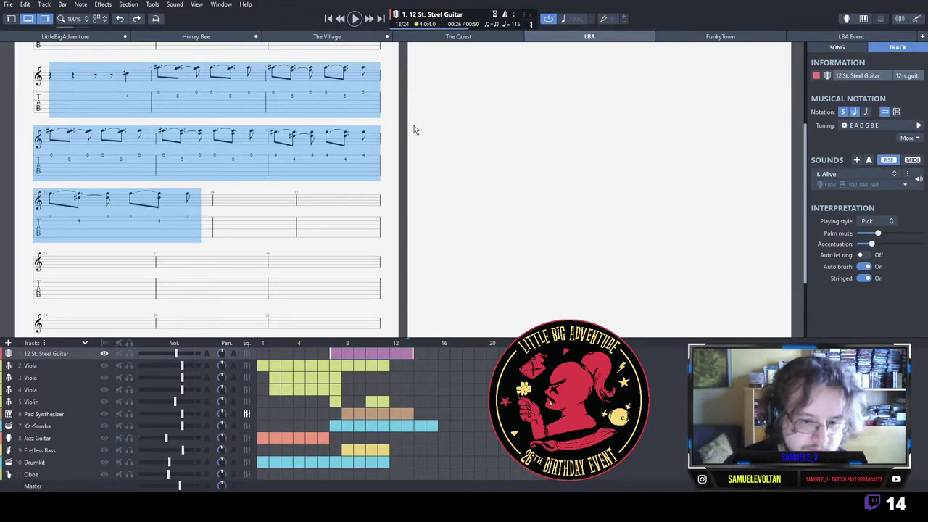
left_click(65, 36)
left_click(671, 345)
key("space")
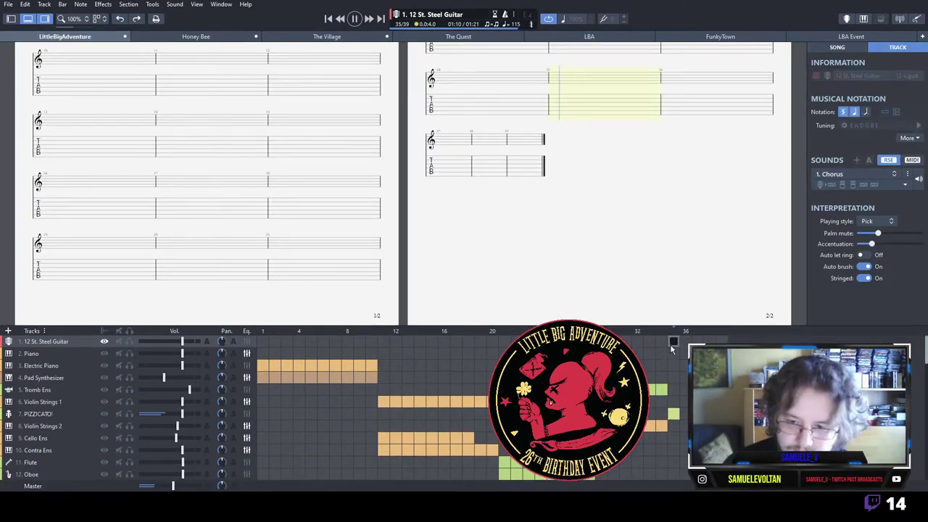
key("space")
key("ctrl+v")
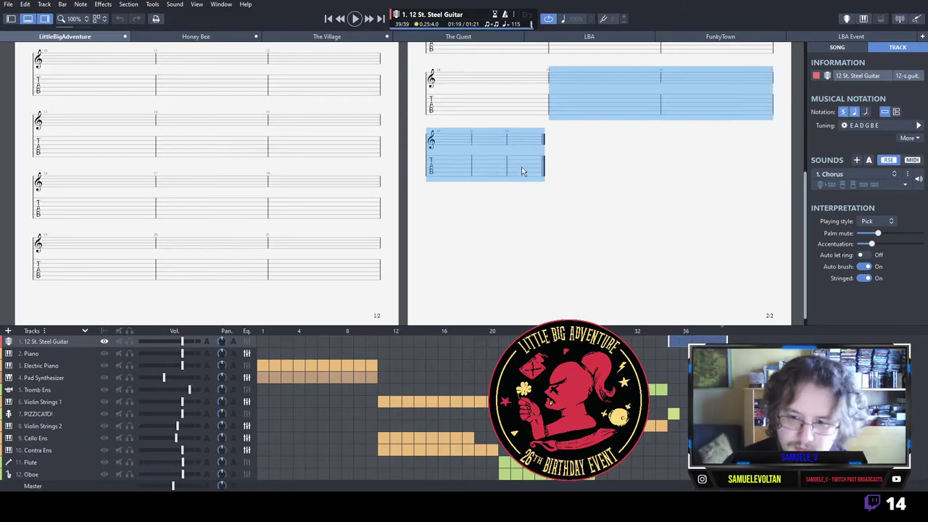
Play back the extended ending with the 12-string part and the PIZZICATO! phrase at bar 35.
key("space")
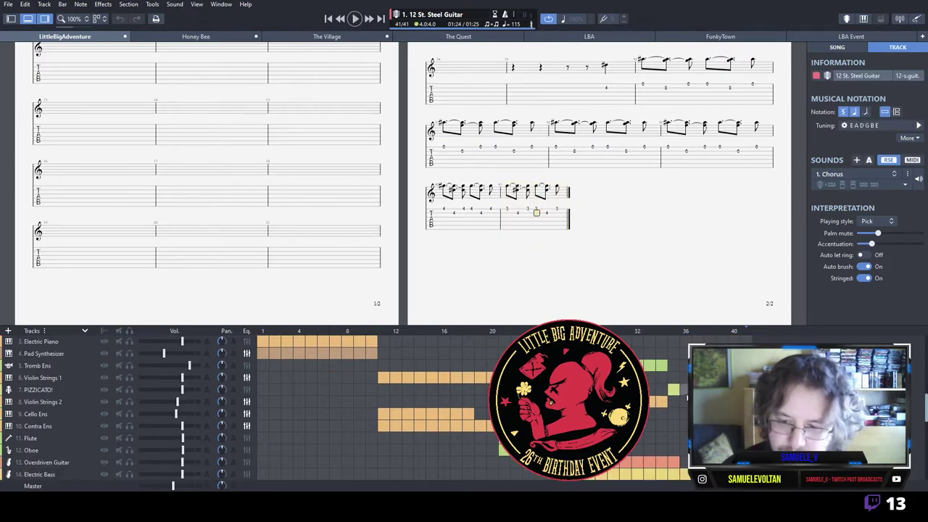
scroll(344, 407, "up", 2)
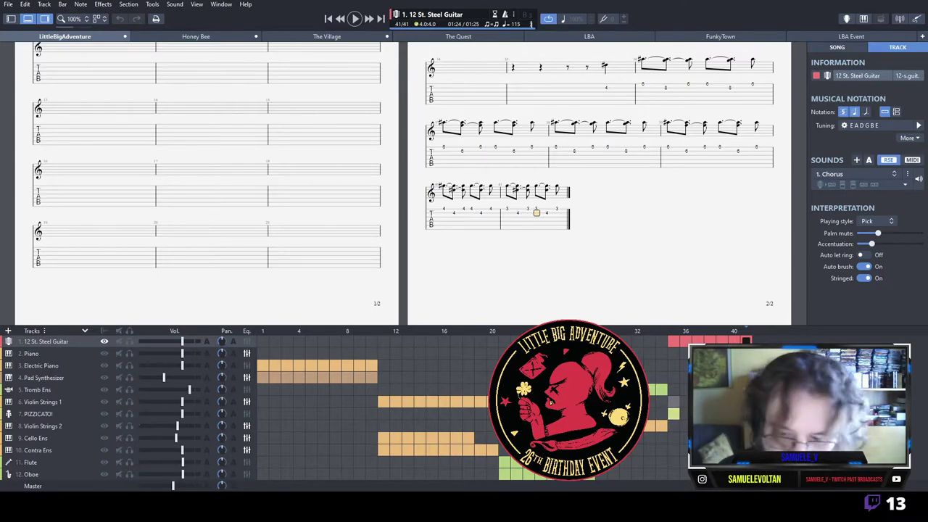
left_click(673, 413)
key("space")
key("space")
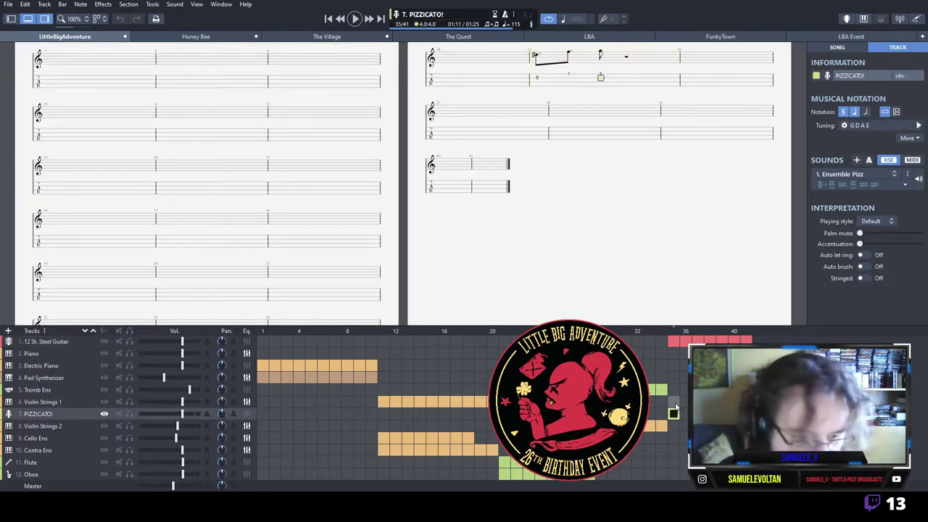
Write a whole-note string chord in bar 36 of Violin Strings 1 and play it back.
left_click(674, 402)
left_click(684, 403)
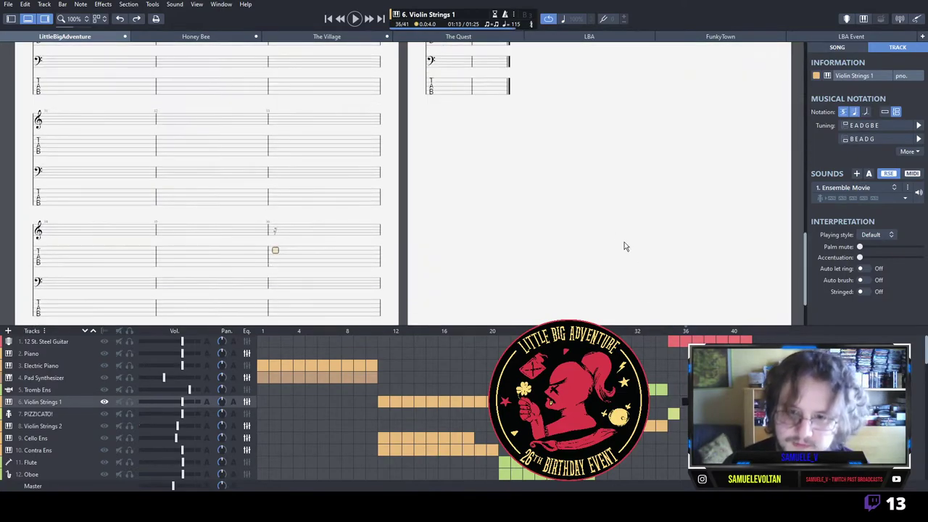
key("4")
key("Up")
key("3")
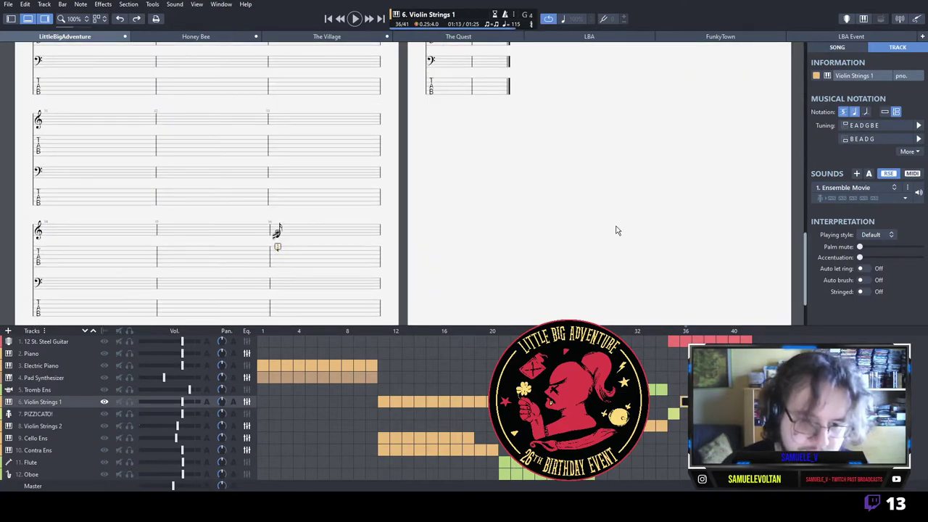
key("Down")
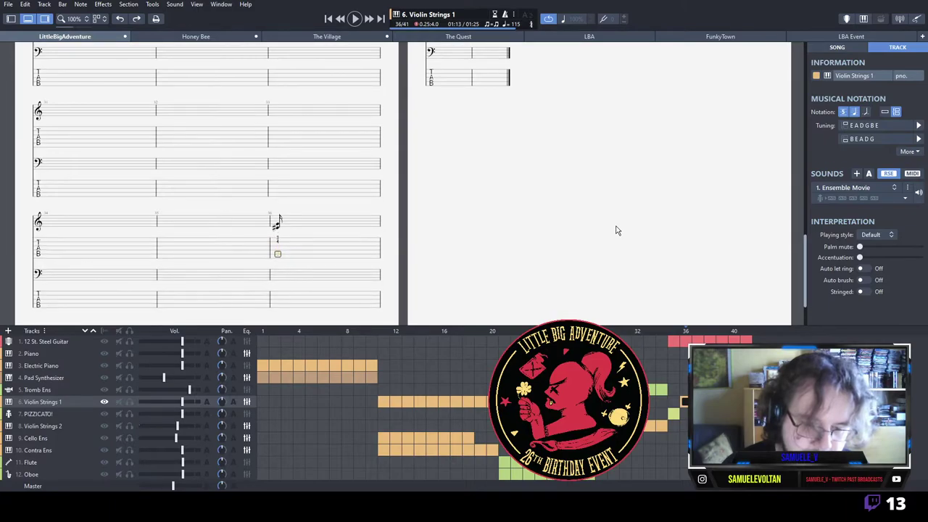
key("6")
key("Up")
key("8")
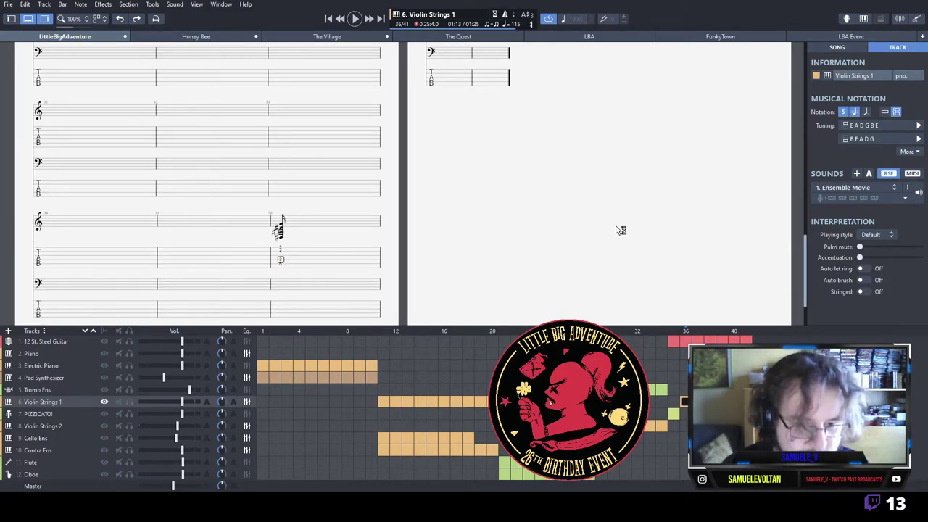
key("space")
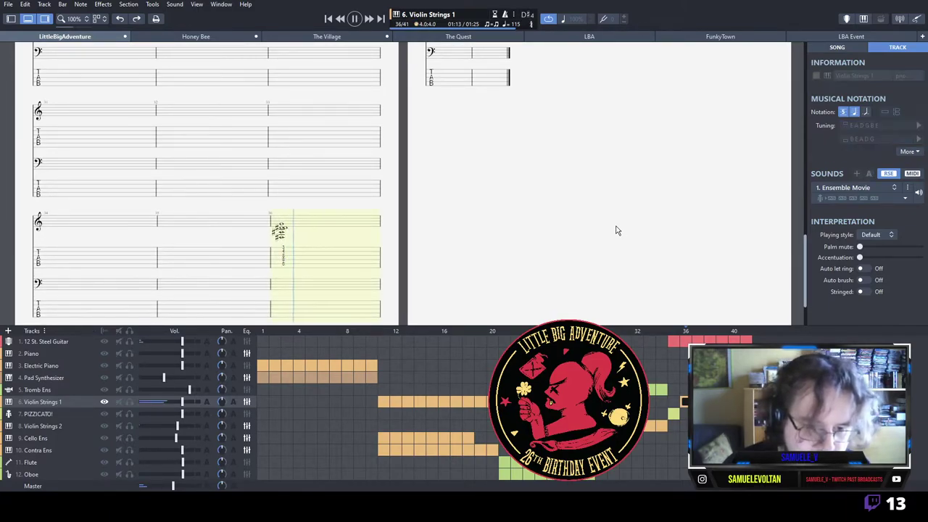
key("space")
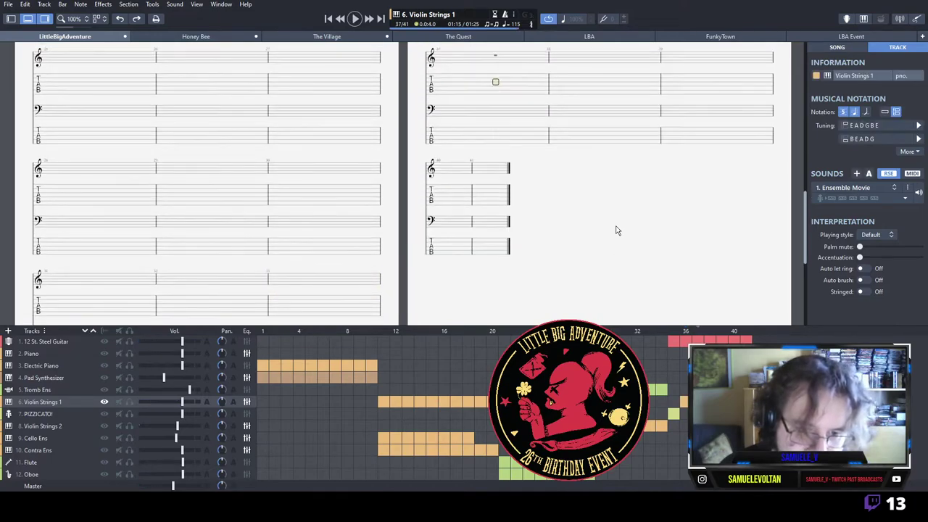
Write a second whole-note chord in bar 37 of Violin Strings 1, with fret 6 on the top string, and play it back.
key("Up")
key("6")
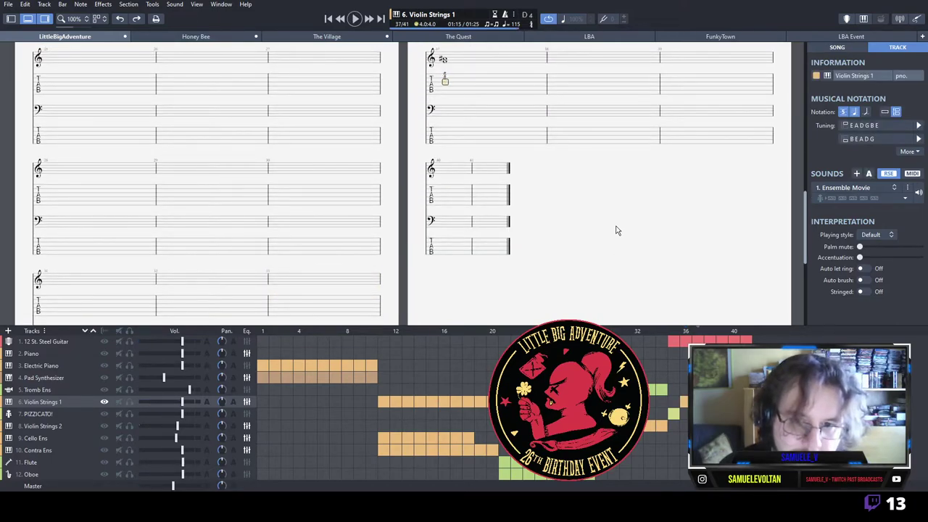
key("Down")
key("8")
key("Down")
key("8")
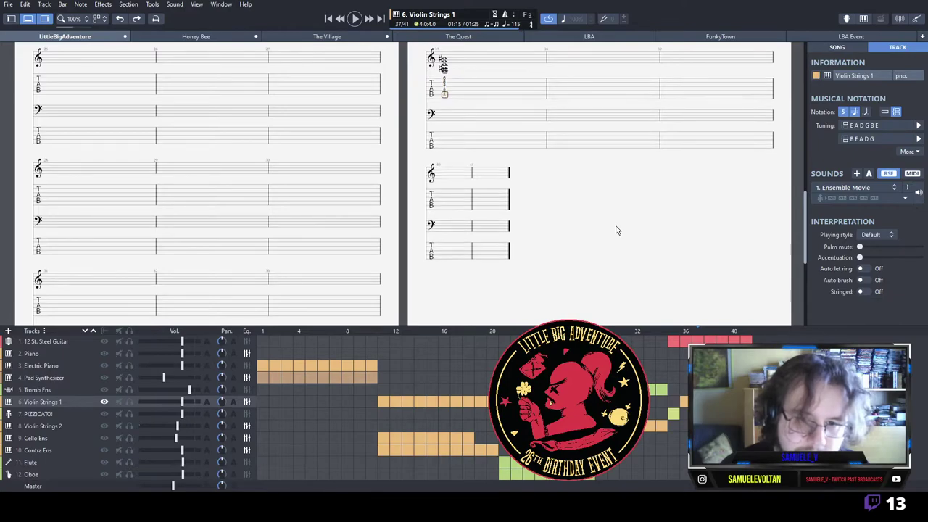
key("Down")
key("1")
key("space")
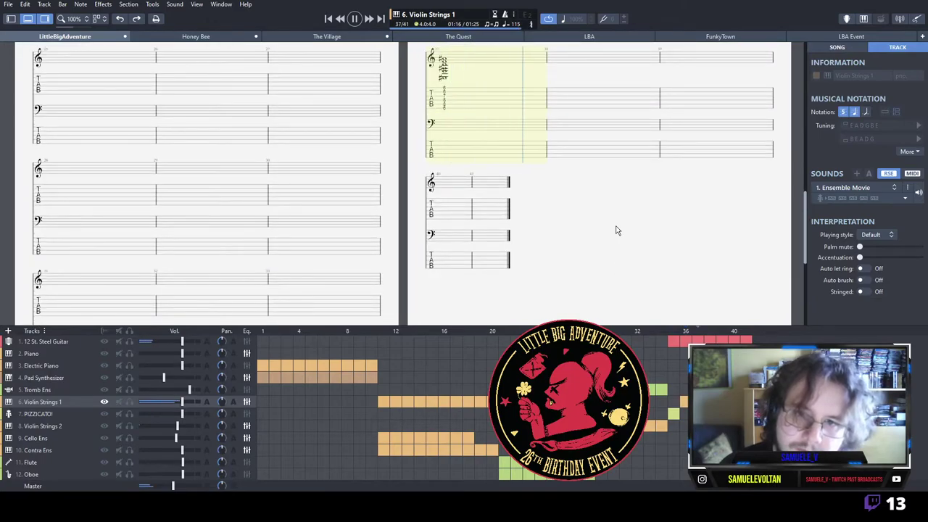
key("space")
Copy the Violin Strings 1 chords of bars 36 and 37 into bars 38 and 39.
scroll(286, 211, "down", 5)
left_click_drag(285, 266, 479, 113)
scroll(414, 210, "up", 6)
left_click(563, 129)
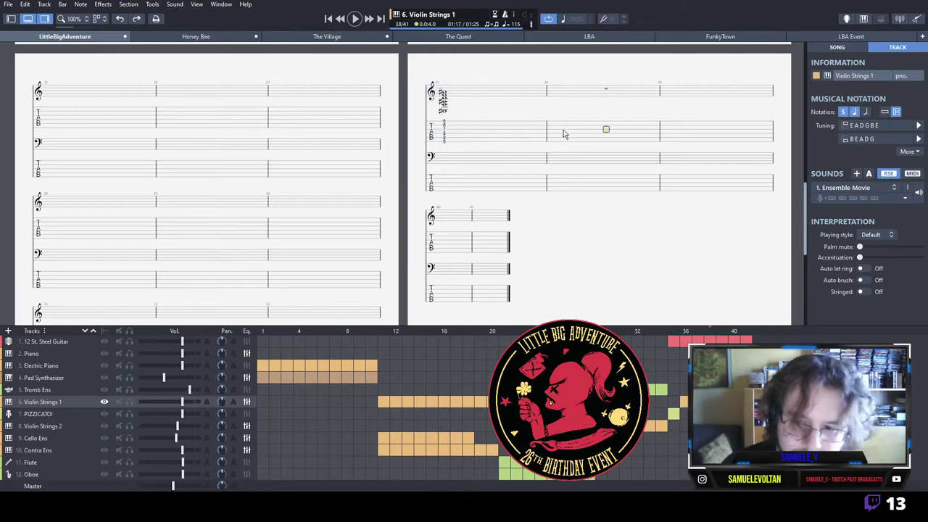
key("ctrl+v")
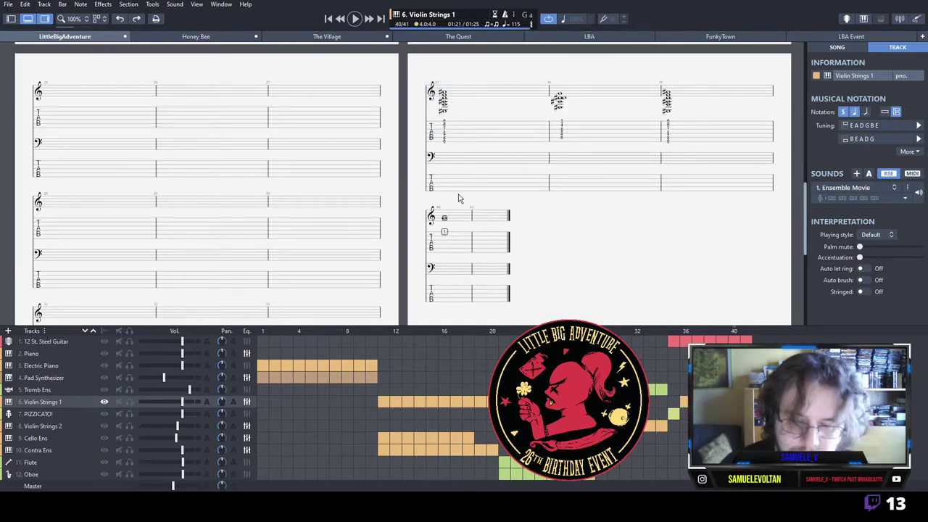
Write a whole-note chord in bar 40 of Violin Strings 1, with fret 4 on both the highest and lowest strings.
key("4")
key("Down")
key("4")
key("Down")
key("3")
key("Down")
key("1")
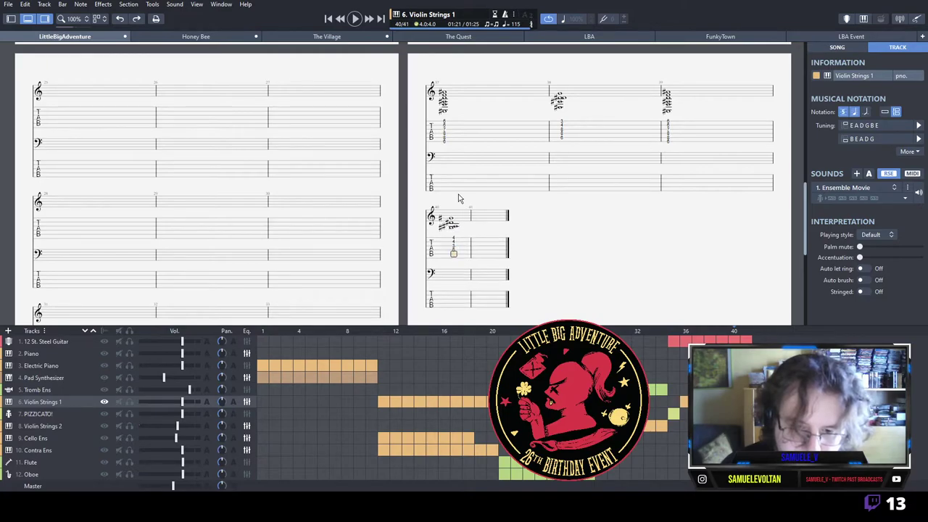
key("Down")
key("4")
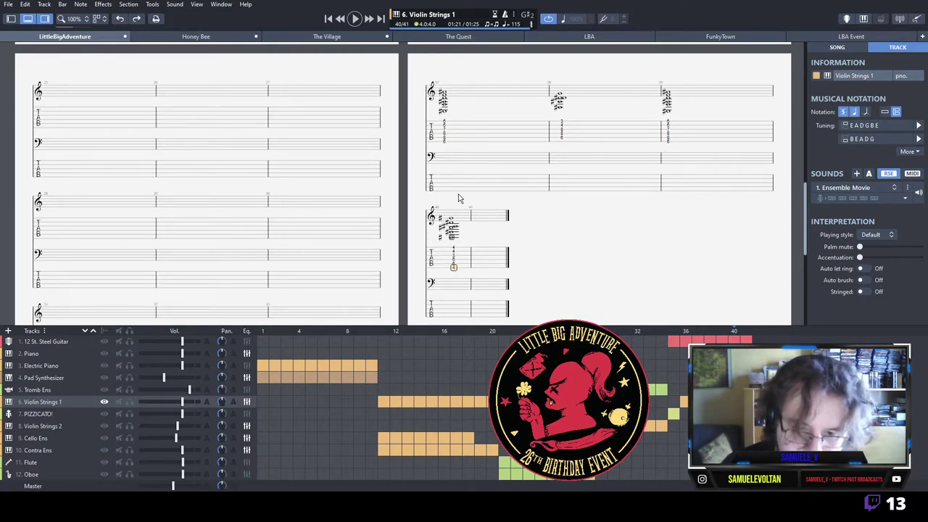
Write the closing Violin Strings 1 chord in bar 41, with fret 3 on the lowest string, and play back the ending.
key("Down")
key("3")
key("Down")
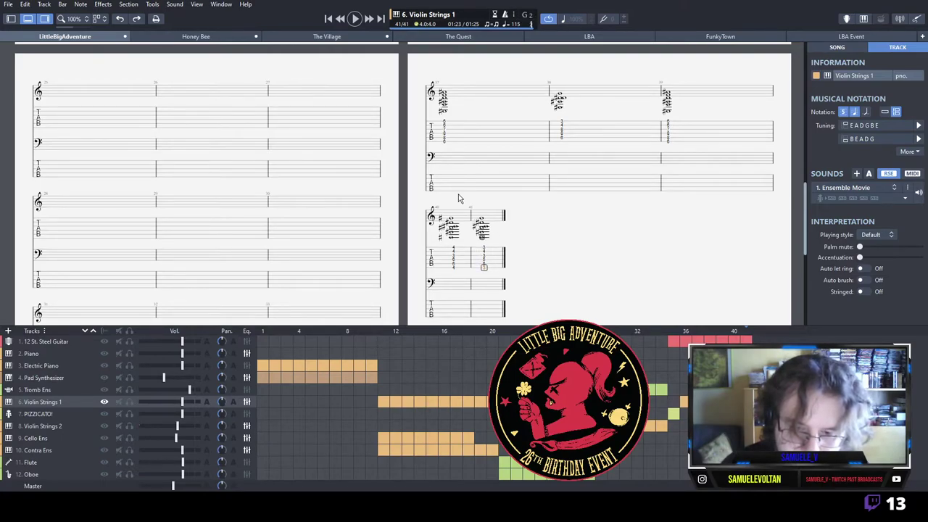
key("space")
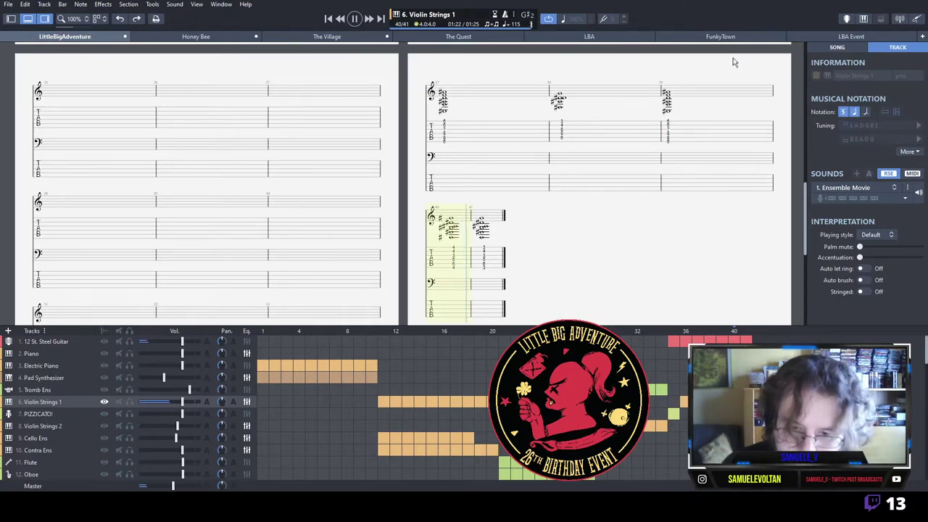
Repeat Drumkit bars 34 and 35 through bars 36 to 39 and play back the extended drum part.
left_click(673, 462)
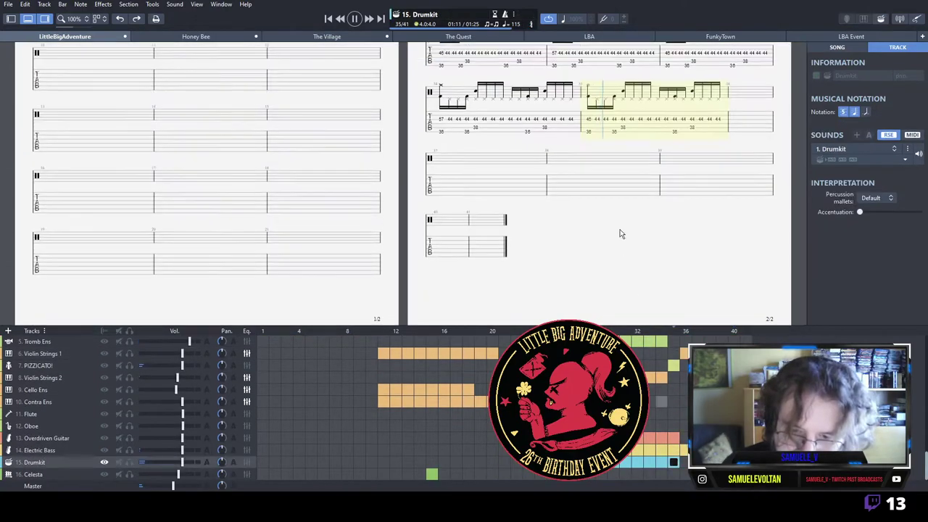
key("space")
left_click_drag(440, 164, 736, 165)
left_click(737, 169)
key("ctrl+v")
key("ctrl+v")
left_click(556, 164)
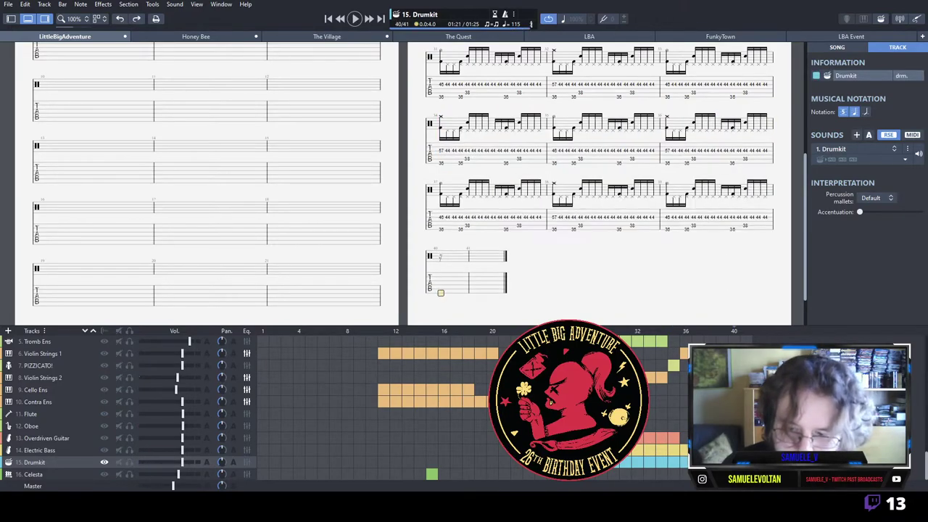
left_click(668, 164)
key("space")
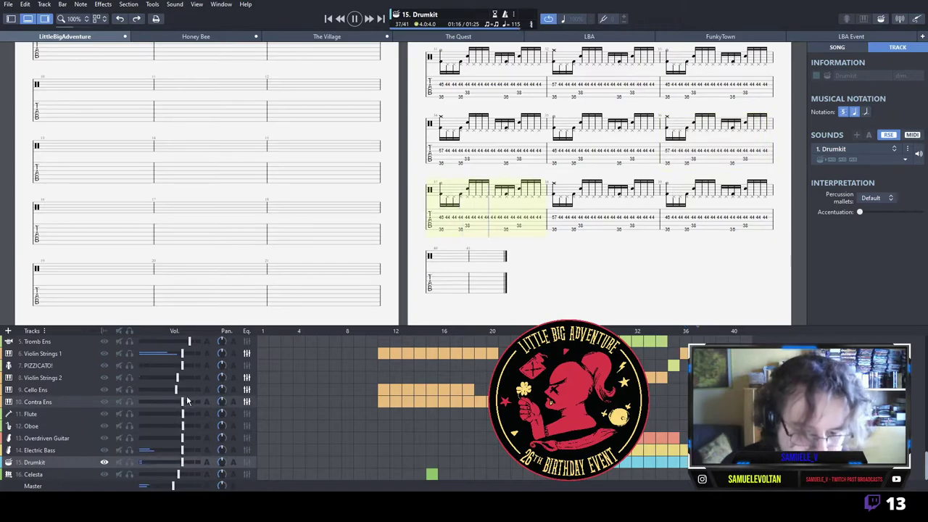
key("space")
Listen to the LBA score from bar 7 and copy its Violin pizzicato run in bars 10 and 11.
left_click(805, 34)
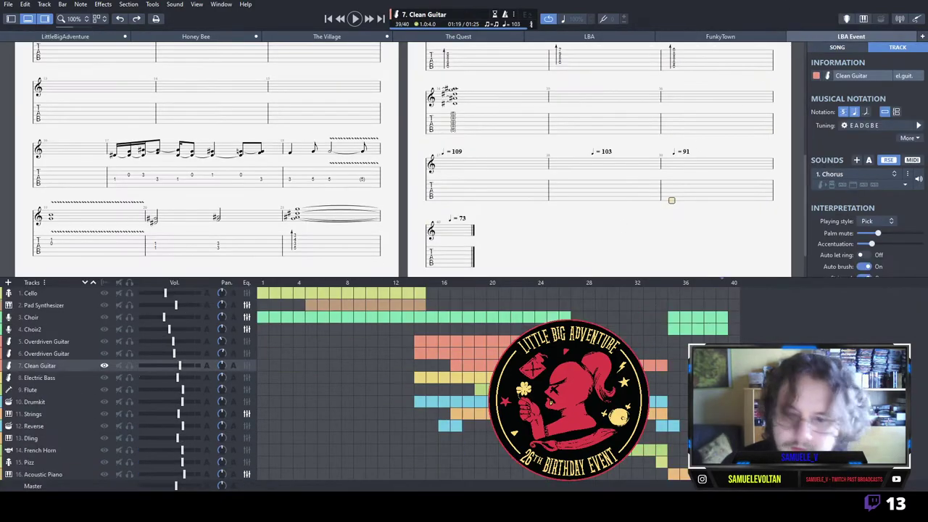
left_click(588, 36)
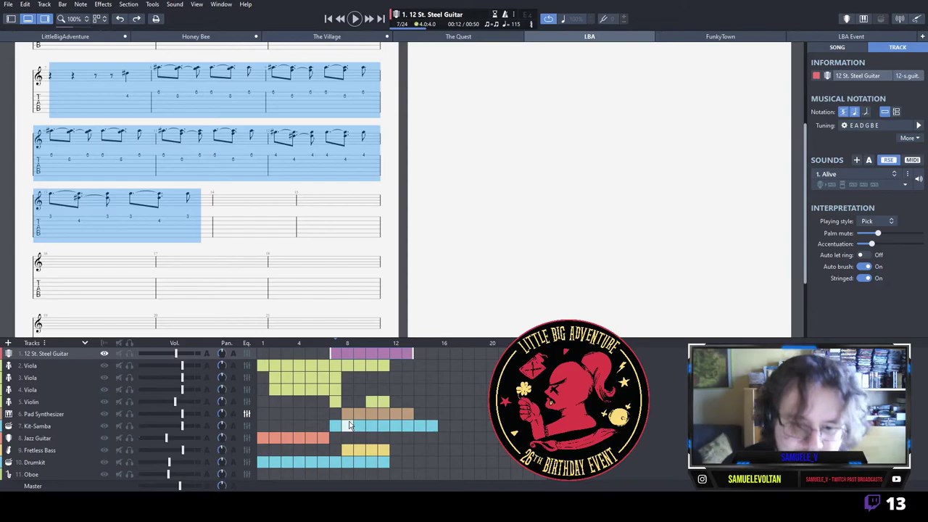
key("space")
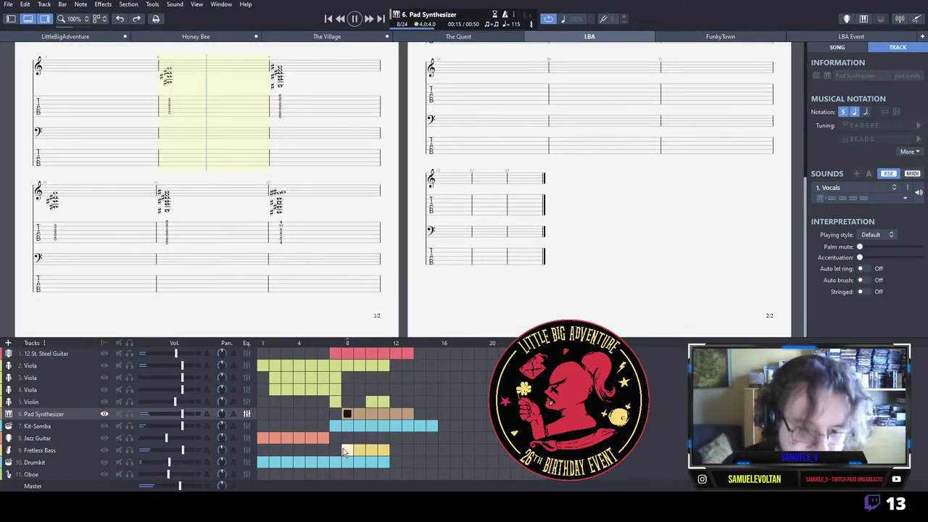
left_click(371, 403)
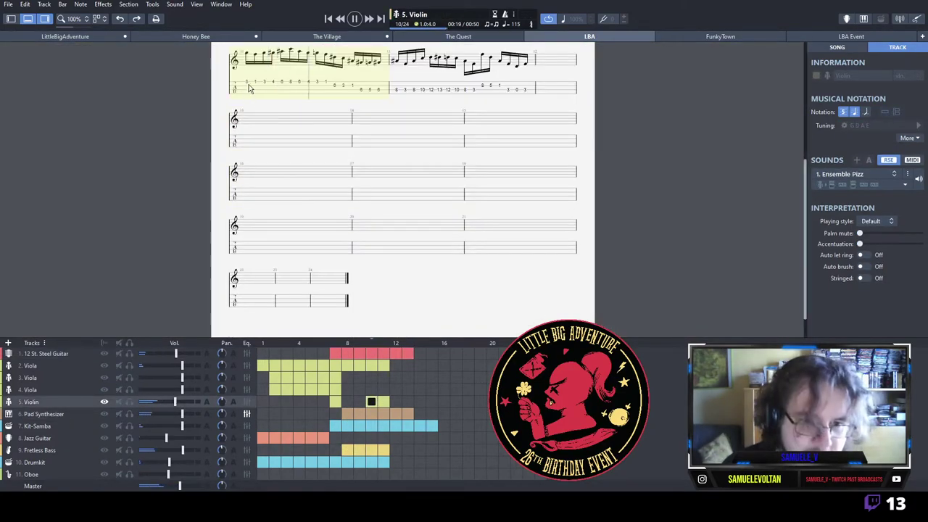
key("space")
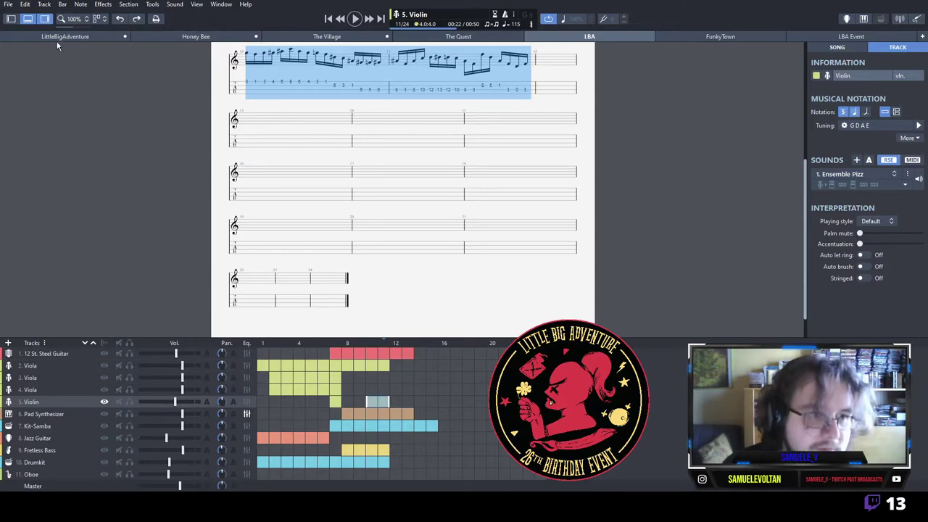
Paste the copied pizzicato run into bars 38 and 39 of the PIZZICATO! track in LittleBigAdventure.
left_click(63, 36)
key("space")
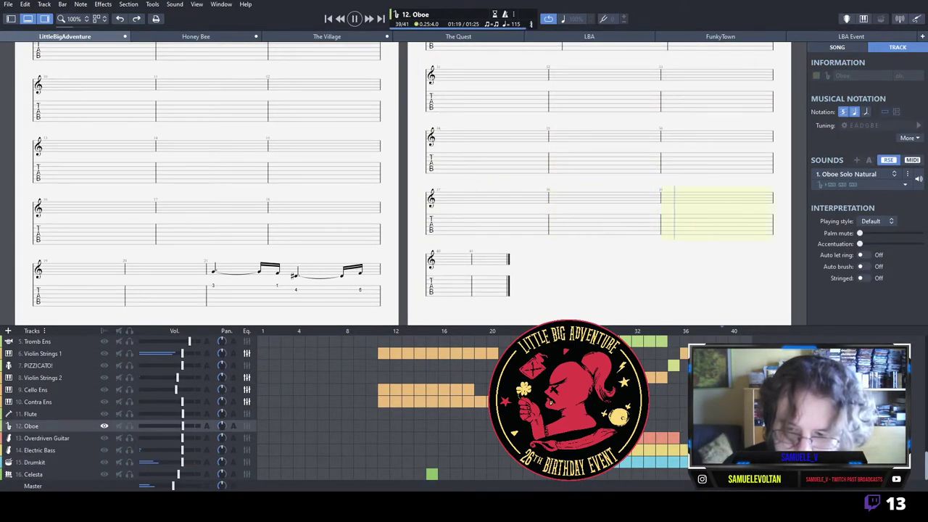
key("space")
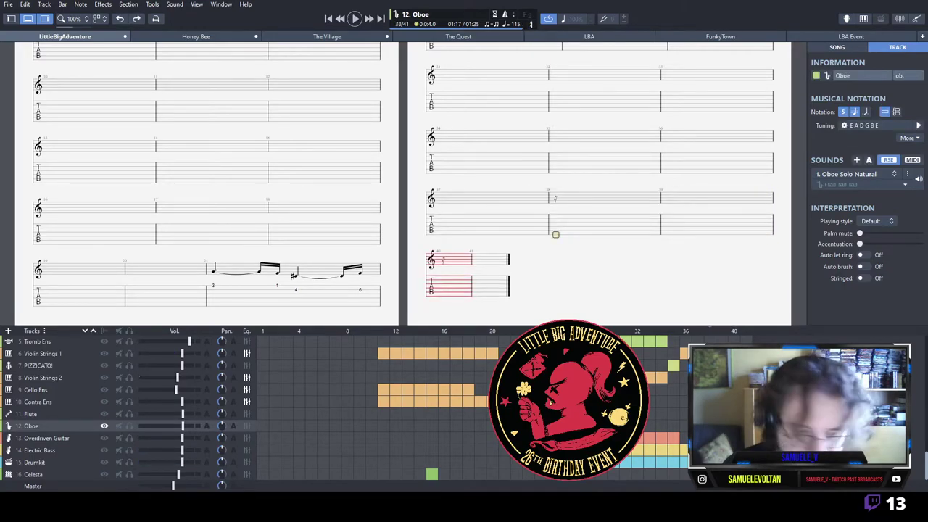
left_click(38, 401)
left_click(733, 365)
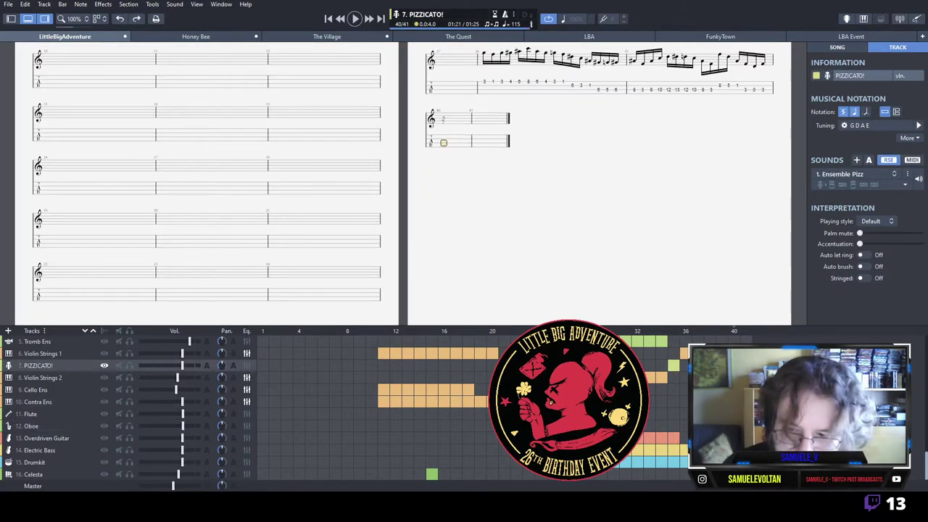
Play back the arrangement from bar 28 through to the end at bar 41.
left_click(589, 377)
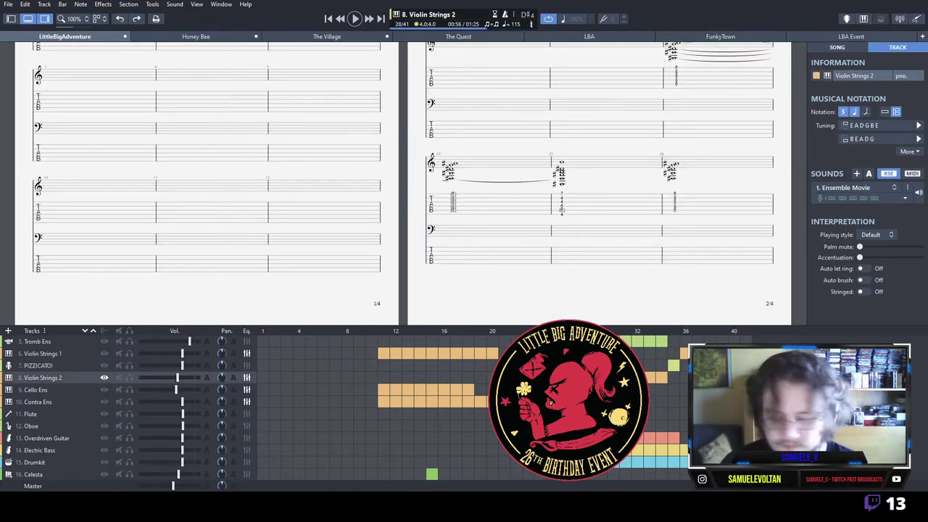
key("space")
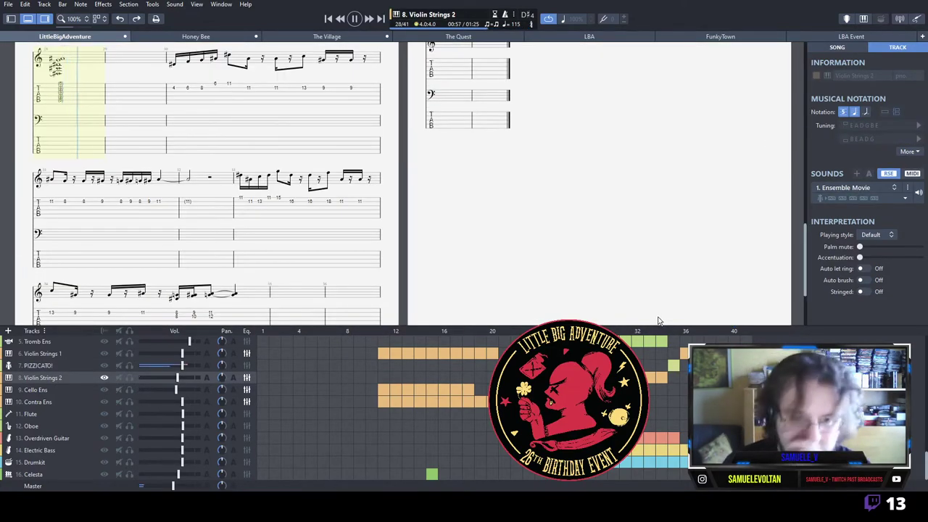
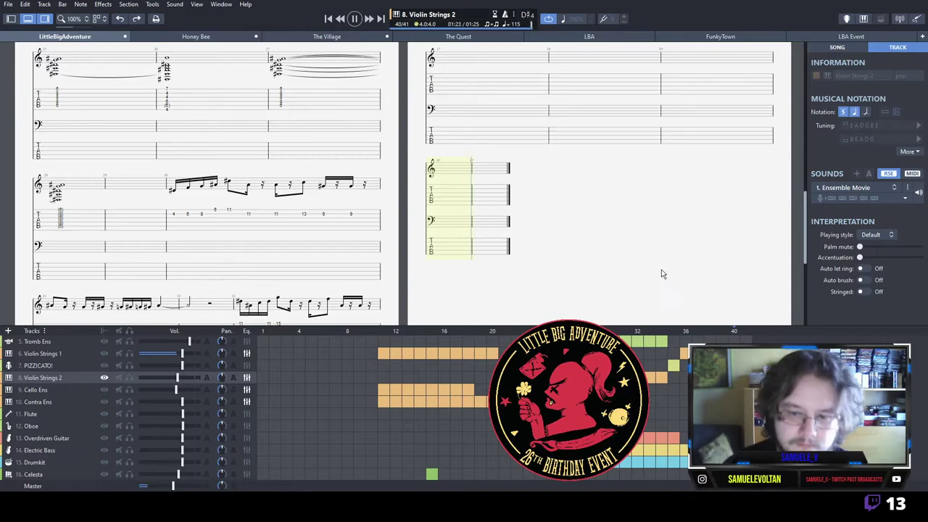
Copy Drumkit bars 38 and 39 into bars 40 and 41.
scroll(464, 406, "up", 1)
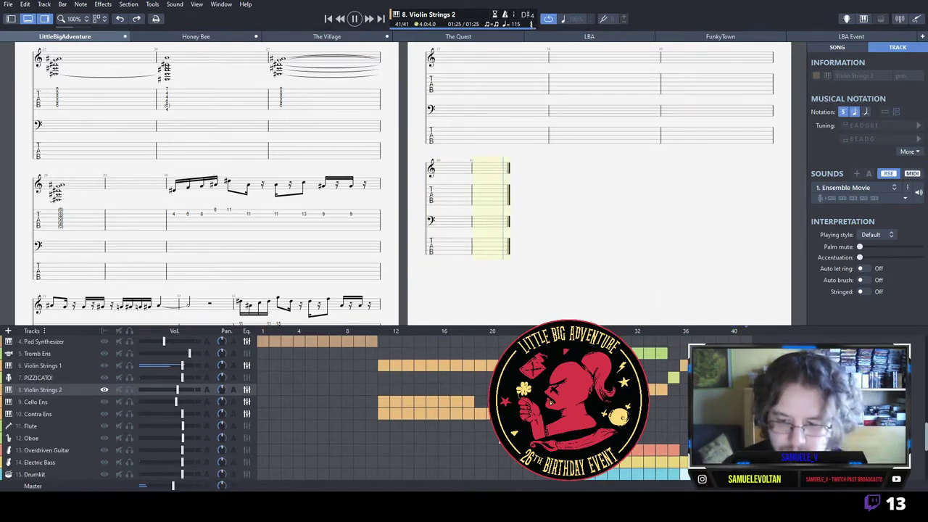
left_click(684, 474)
left_click_drag(551, 174, 770, 183)
key("ctrl+c")
left_click(435, 242)
key("ctrl+v")
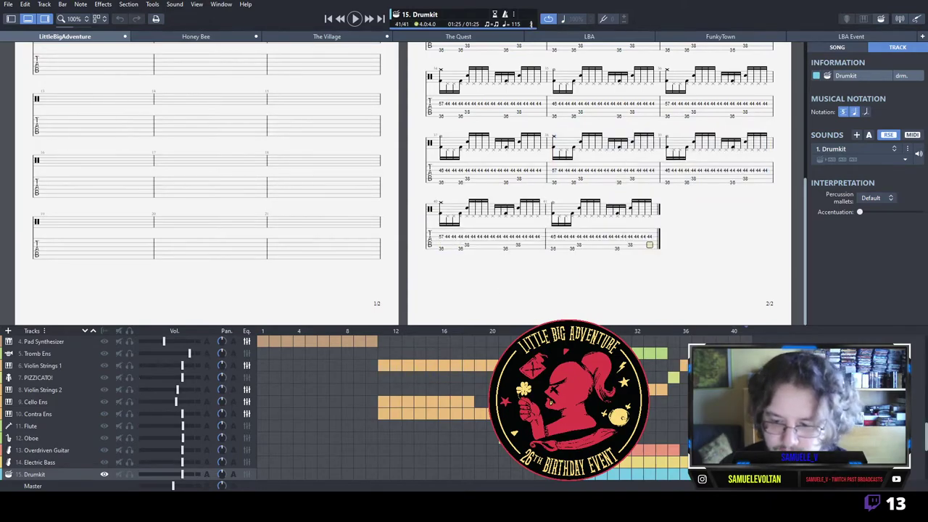
Review the Electric Bass line around bars 34 to 39 and play it back from bar 34.
left_click(722, 462)
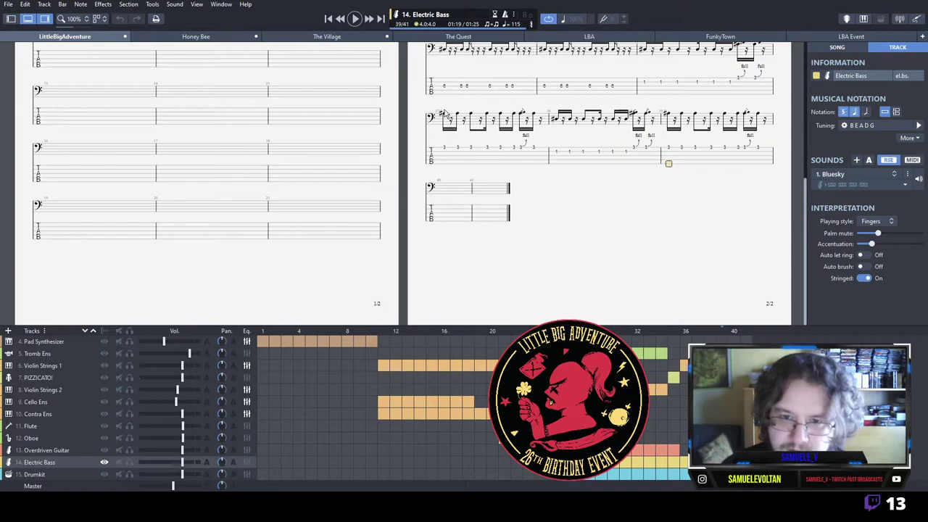
left_click_drag(440, 94, 513, 102)
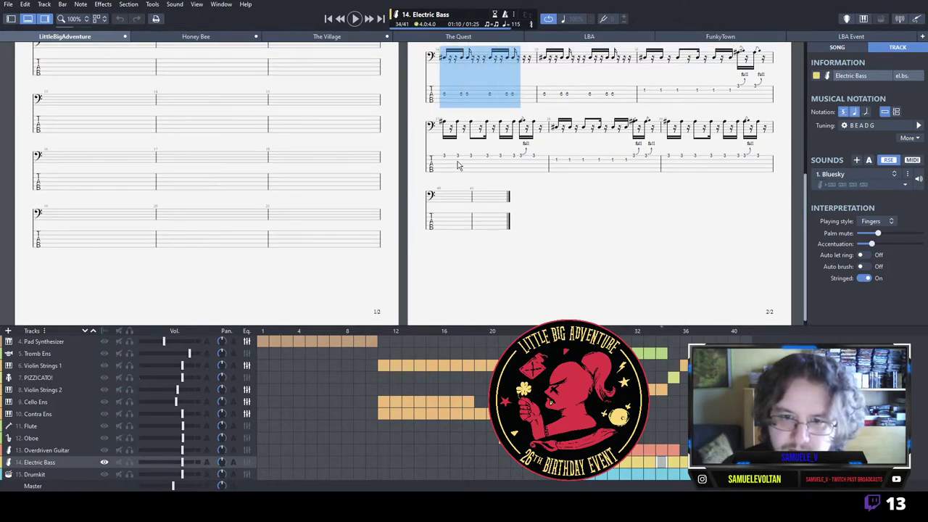
scroll(447, 160, "up", 1)
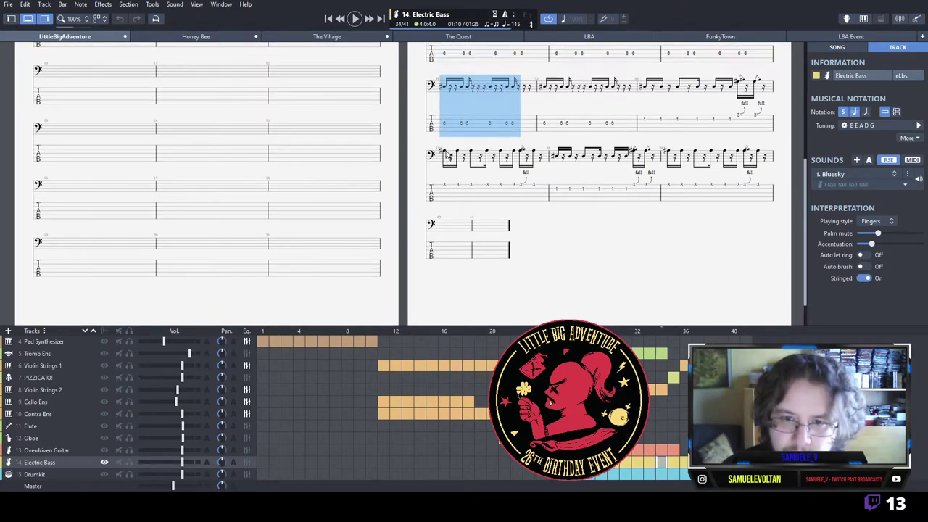
left_click(447, 127)
key("space")
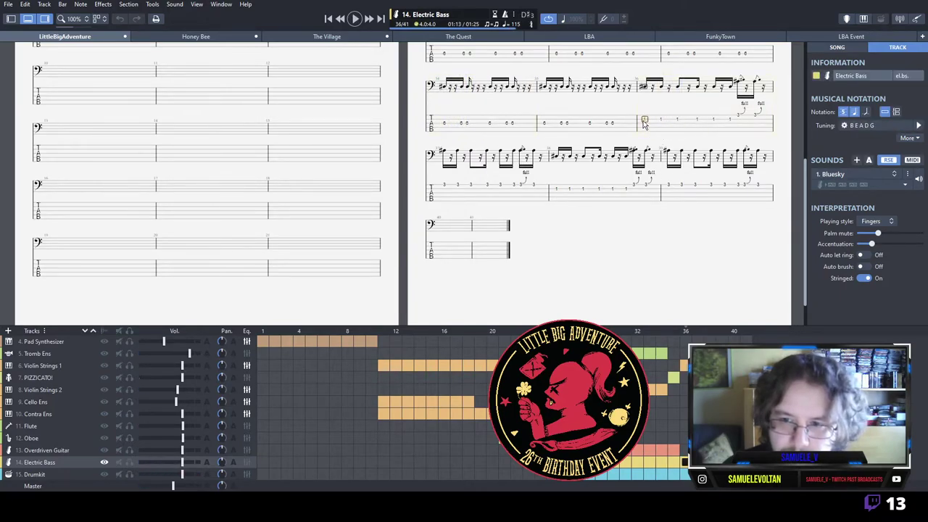
Copy Electric Bass bar 36 into bar 40 and remove the surplus rest at its end.
left_click_drag(649, 127, 766, 121)
left_click(457, 245)
key("ctrl+v")
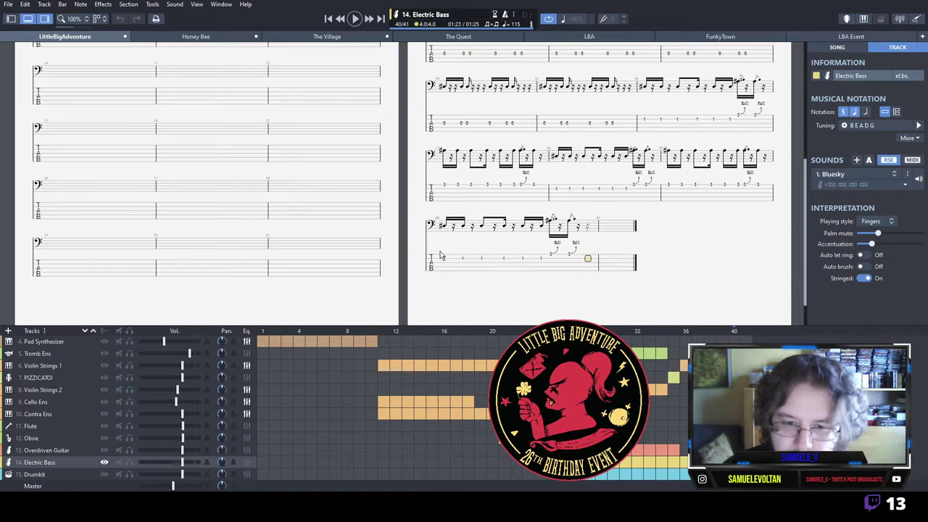
left_click_drag(444, 250, 590, 262)
left_click(578, 261)
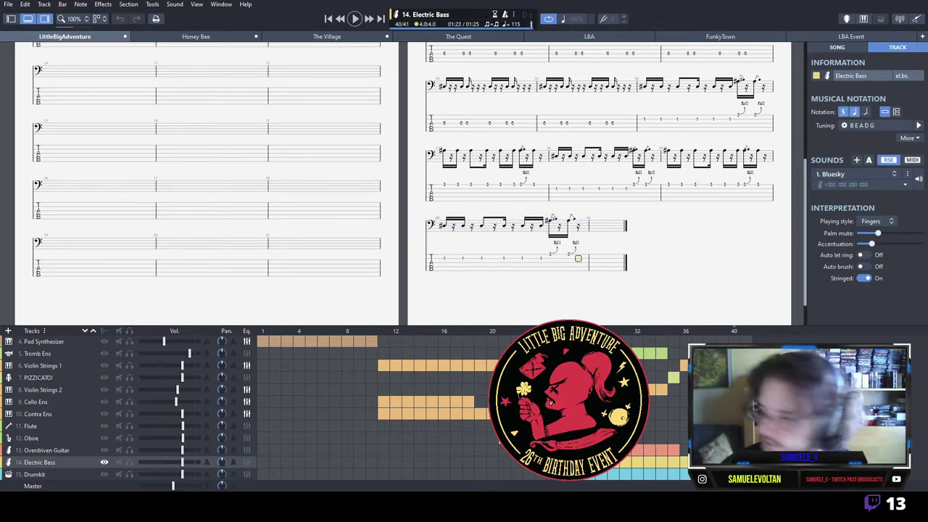
Enter fret 1 on the highest string at each note position of Electric Bass bar 40.
left_click(446, 254)
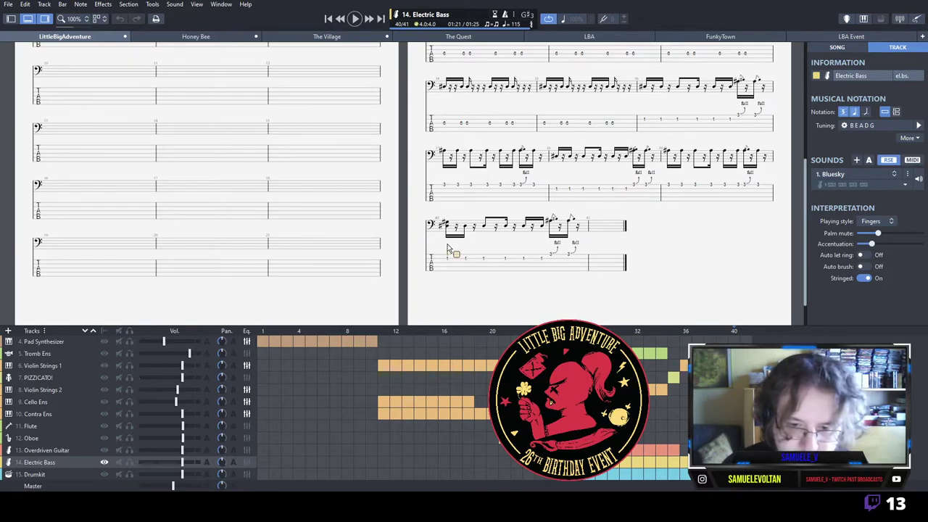
key("1")
key("Right")
key("Right")
key("1")
key("Right")
key("Right")
key("1")
key("Right")
key("Right")
key("1")
key("Right")
key("Right")
key("1")
key("Right")
key("1")
key("Right")
key("Right")
Delete the bent closing notes and the duplicate lower-string notes from Electric Bass bar 40.
key("shift+Left")
key("ctrl+Delete")
key("Delete")
key("Left")
key("Left")
key("Delete")
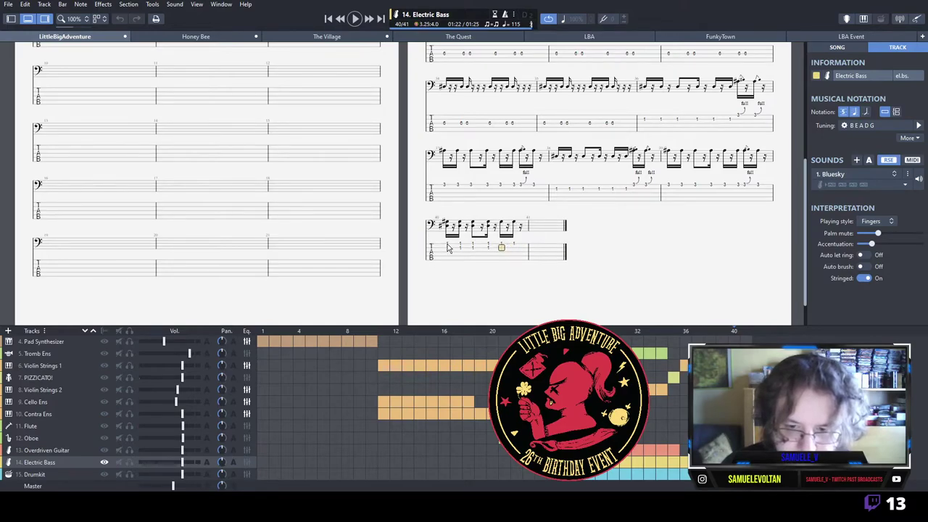
key("Left")
key("Delete")
key("Delete")
key("Left")
key("Left")
key("Delete")
key("Left")
key("Left")
key("Delete")
key("Left")
key("Left")
key("Delete")
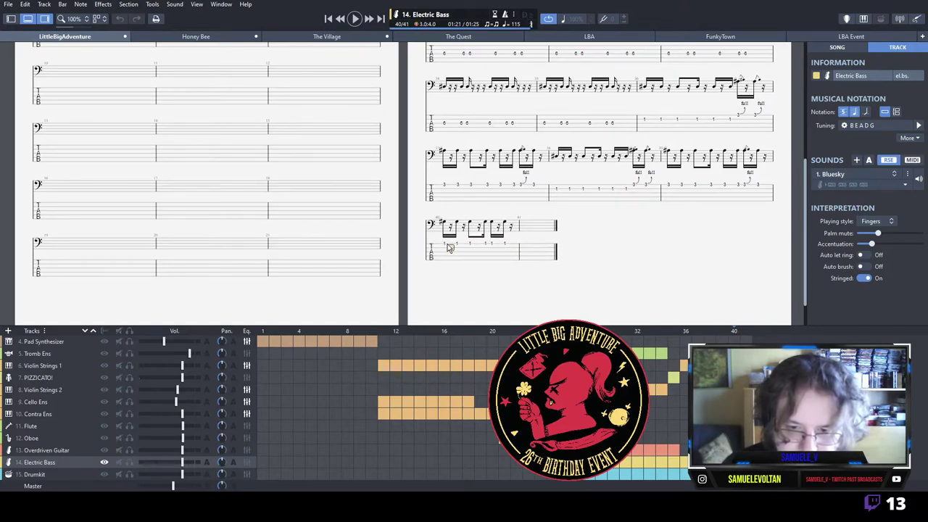
Play back Electric Bass bar 40 and complete its rhythm with fret 1 notes, ending in three consecutive ones.
key("space")
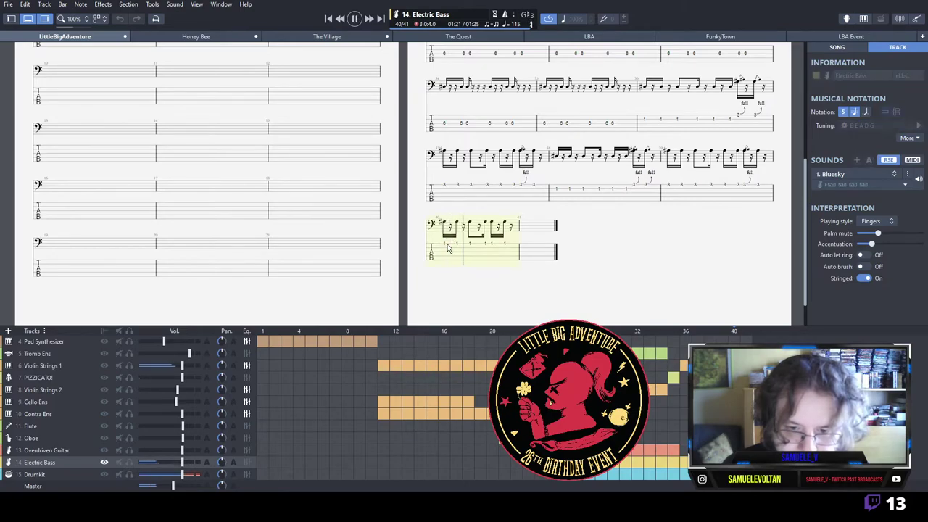
key("space")
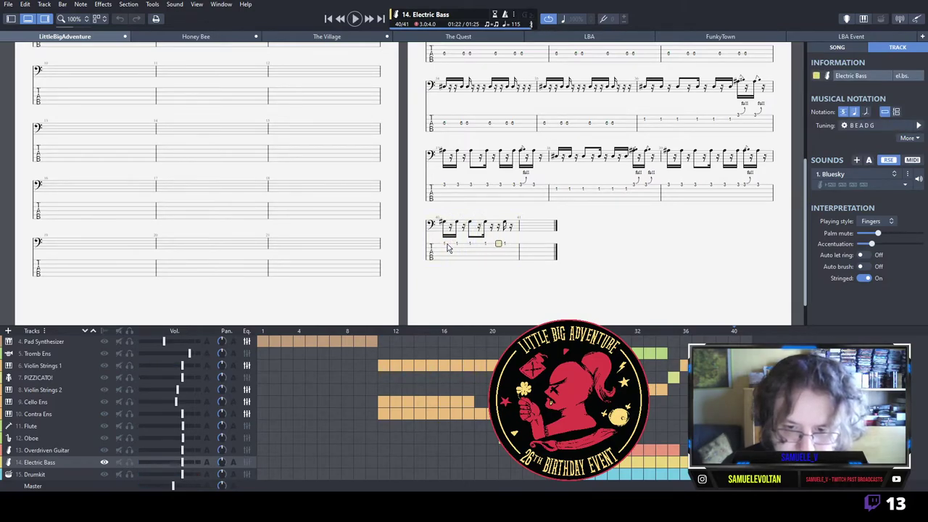
key("Right")
key("1")
key("Right")
key("Right")
key("1")
key("Right")
key("1")
key("Right")
key("1")
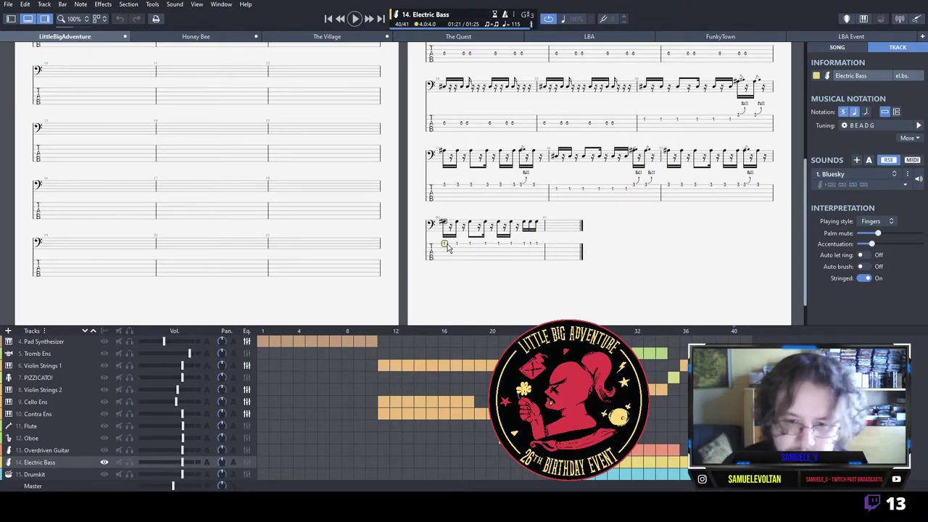
Copy Electric Bass bar 40 into bar 41 and change all its notes to fret 0.
left_click_drag(448, 244, 541, 247)
left_click(546, 245)
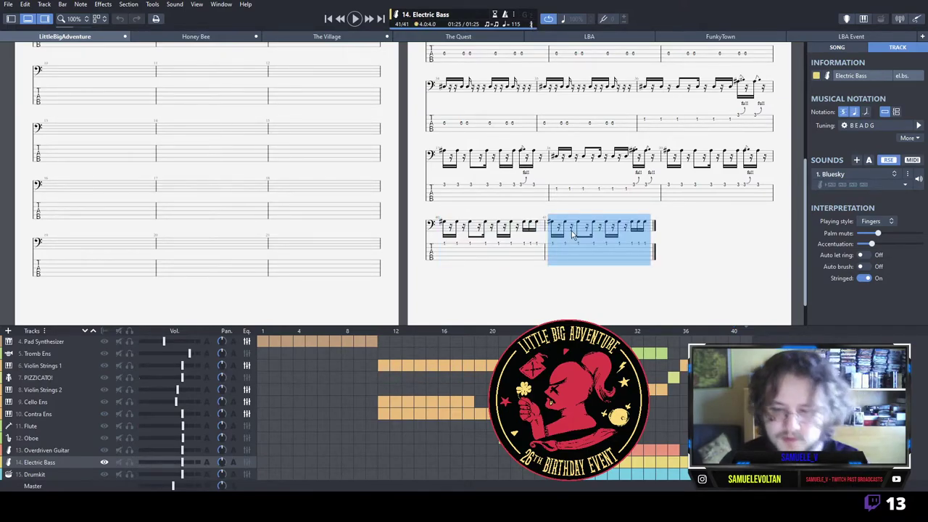
key("Left")
key("Right")
key("0")
key("Right")
key("Right")
key("0")
key("Right")
key("Right")
key("0")
key("Right")
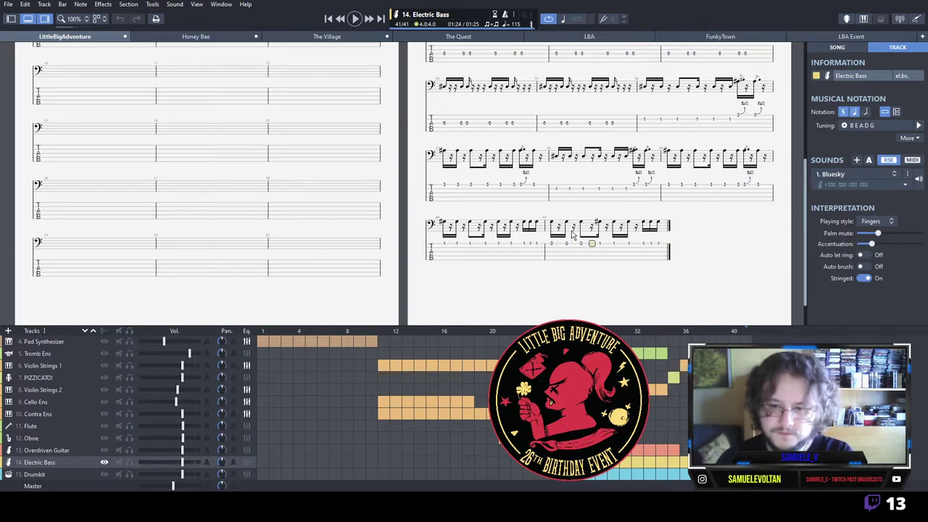
key("Right")
key("0")
key("Right")
key("0")
key("Right")
key("0")
key("Right")
key("0")
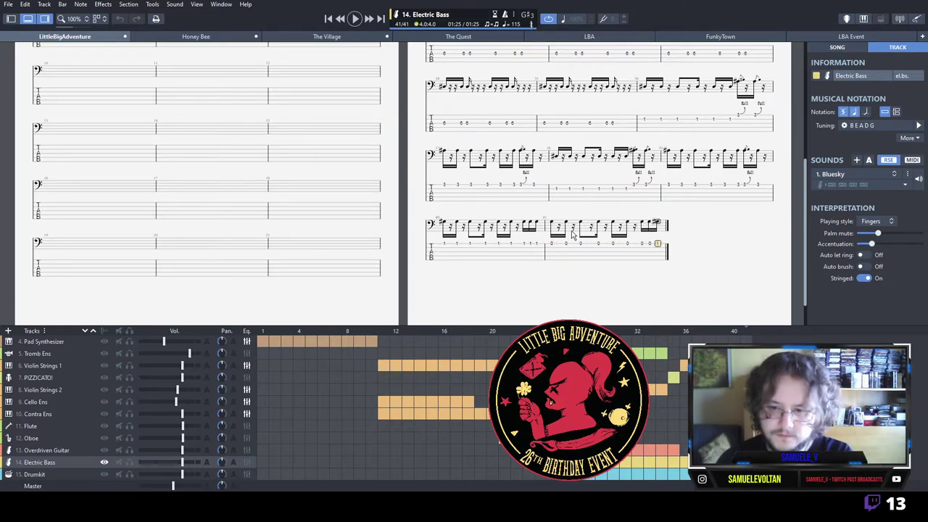
Copy Electric Bass bar 40 into a new bar 42 and change all its notes to fret 5.
left_click_drag(444, 225, 543, 254)
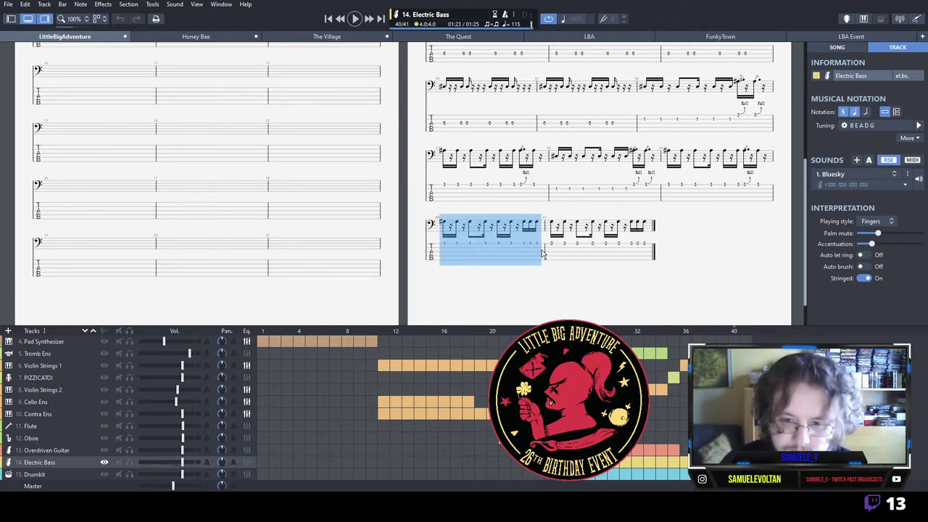
left_click(653, 244)
key("ctrl+v")
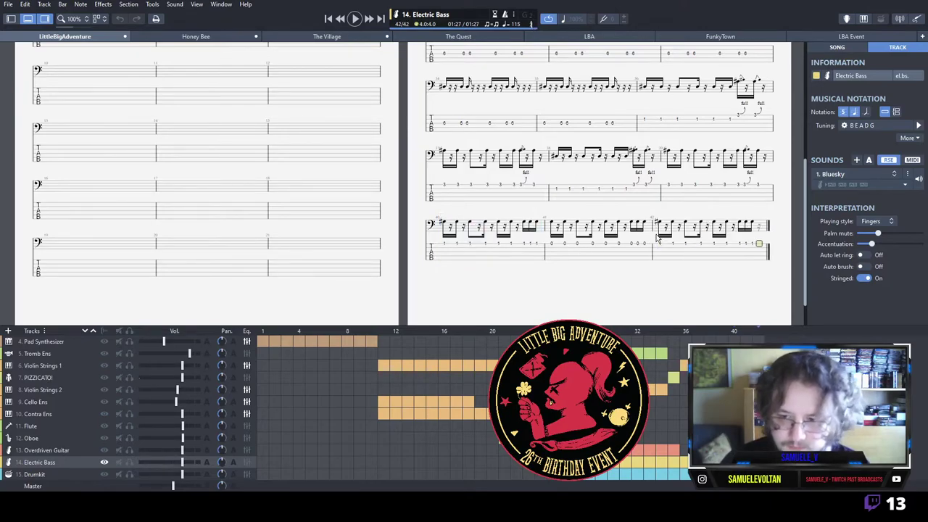
left_click(662, 244)
key("5")
key("Right")
key("5")
key("Right")
key("5")
key("Right")
key("5")
key("Right")
key("5")
key("Right")
key("5")
key("Right")
key("5")
key("Right")
key("5")
key("Right")
key("5")
key("Right")
key("5")
key("Right")
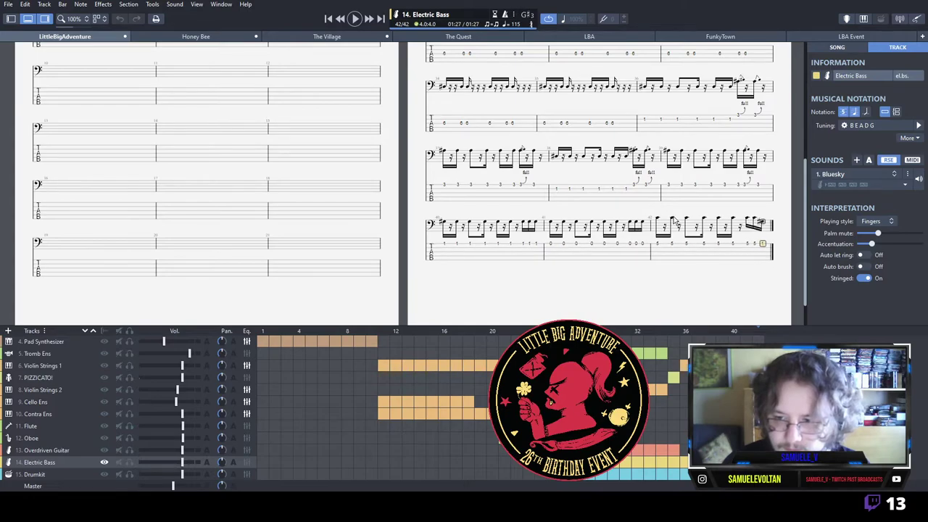
Copy Electric Bass bar 42 into a new bar 43 and change all its notes to fret 3.
left_click_drag(670, 251, 797, 256)
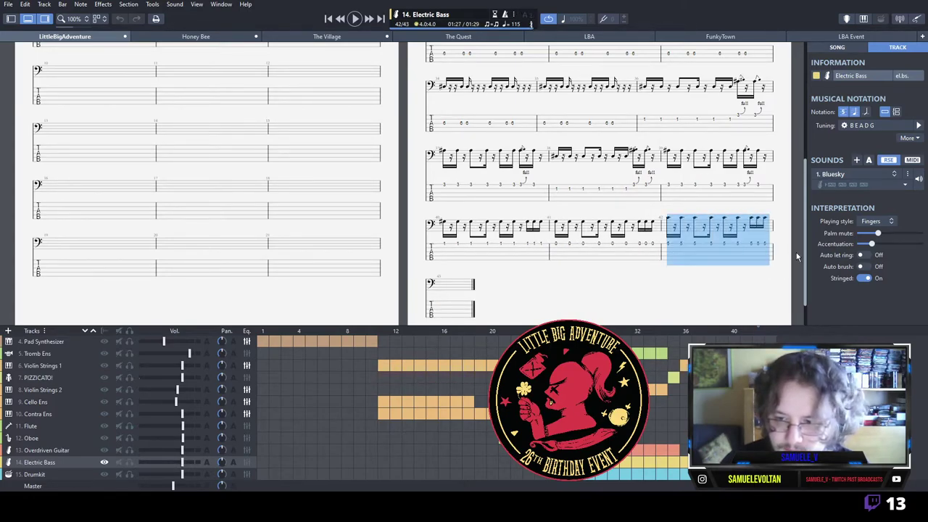
left_click(445, 307)
key("ctrl+v")
key("3")
key("Right")
key("3")
key("Right")
key("3")
key("Right")
key("3")
key("Right")
key("3")
key("Right")
key("3")
key("Right")
key("3")
key("Right")
key("3")
key("Right")
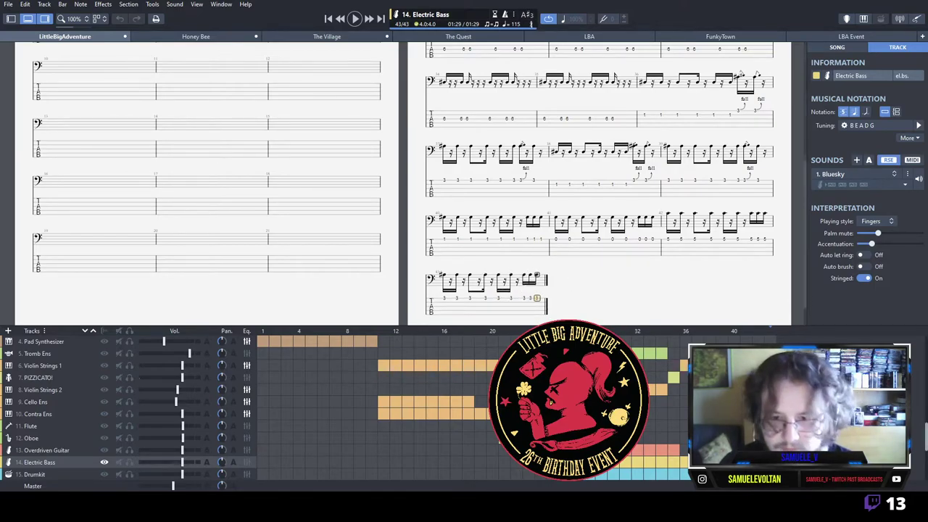
Play back the arrangement from bar 37 through to bar 43.
left_click(444, 247)
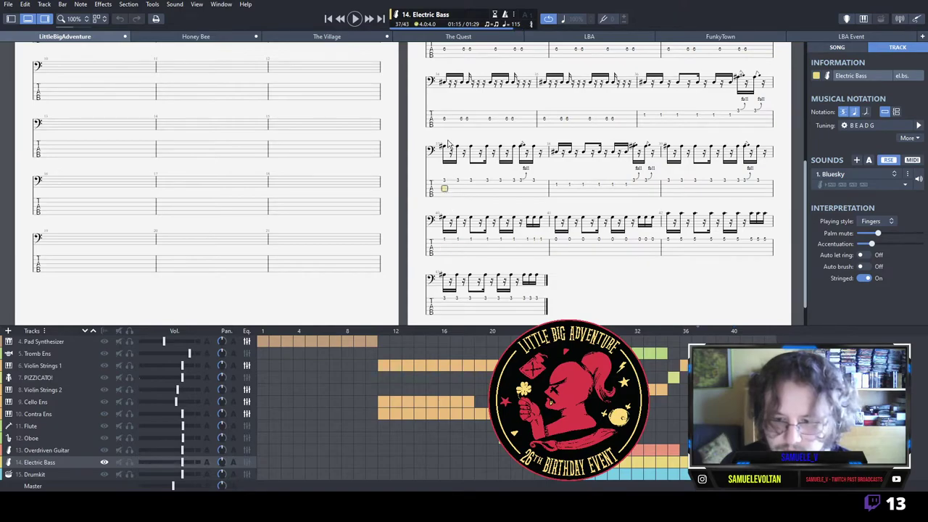
key("space")
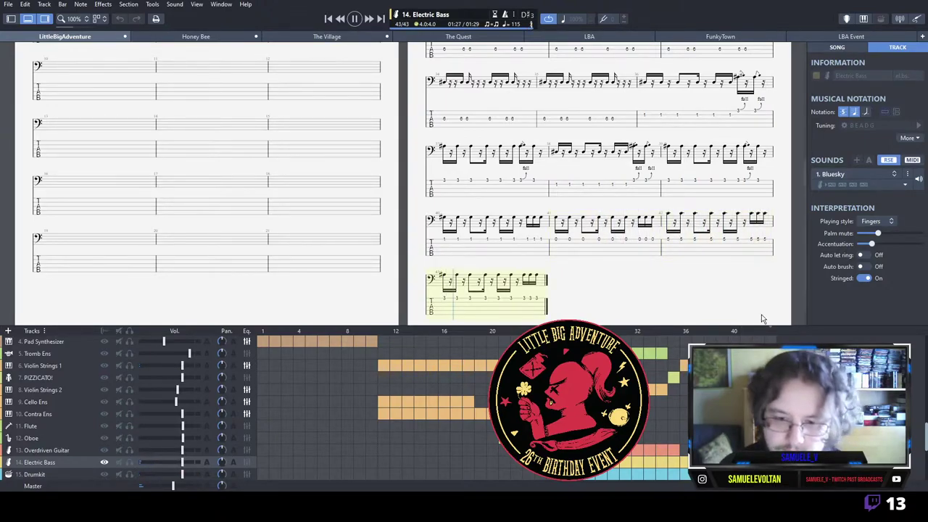
key("space")
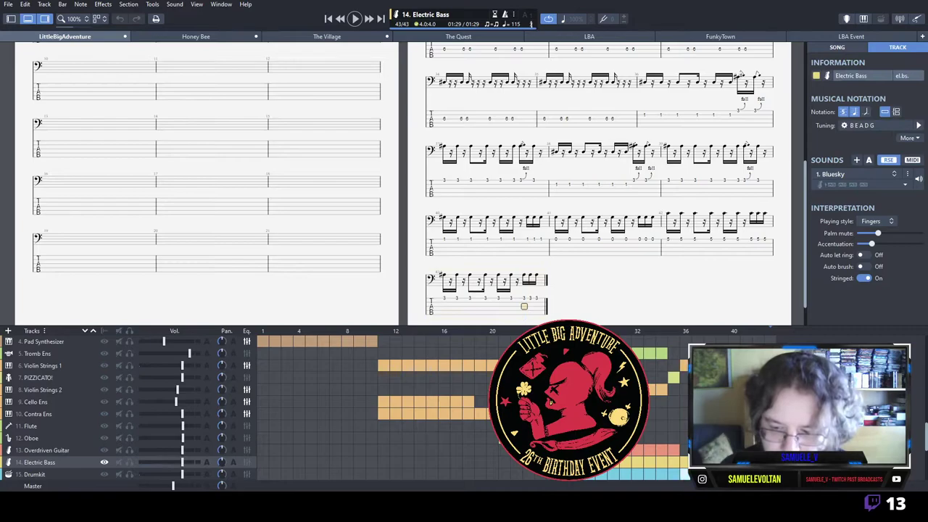
Copy the existing Drumkit pattern into bars 42 and 43.
left_click(674, 474)
left_click(684, 474)
left_click_drag(439, 269, 721, 288)
key("c")
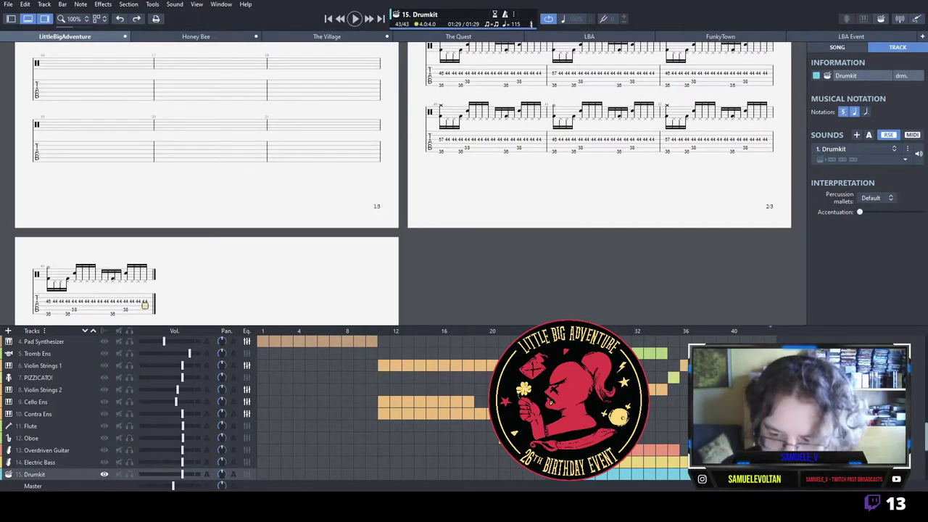
Build a stacked string chord in bar 42 of the Violin Strings 1 track.
left_click(758, 366)
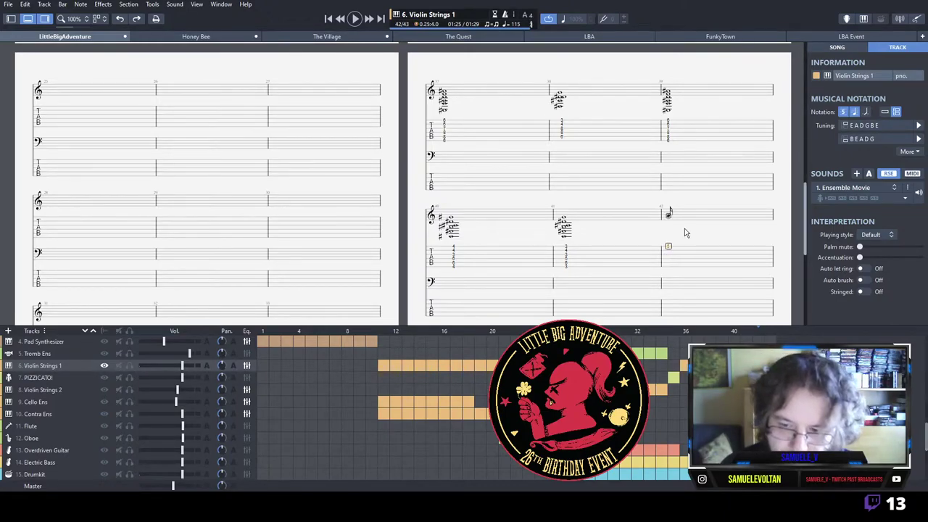
key("6")
key("6")
key("Down")
key("Down")
key("Down")
key("Down")
key("Down")
key("3")
key("Delete")
key("Up")
key("3")
key("3")
key("Up")
key("4")
key("Up")
key("minus")
key("Right")
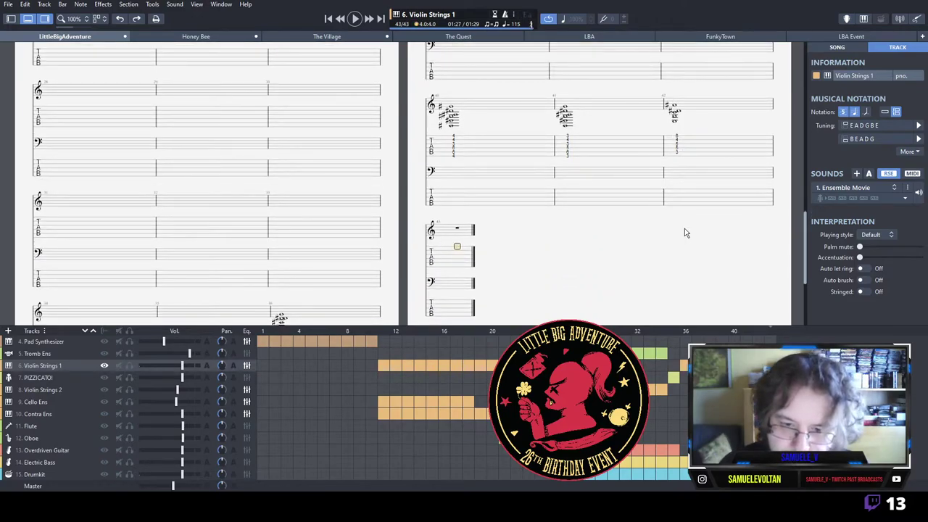
Build the Violin Strings 1 chord in bar 43 and play back the new ending.
type("17")
key("Down")
key("8")
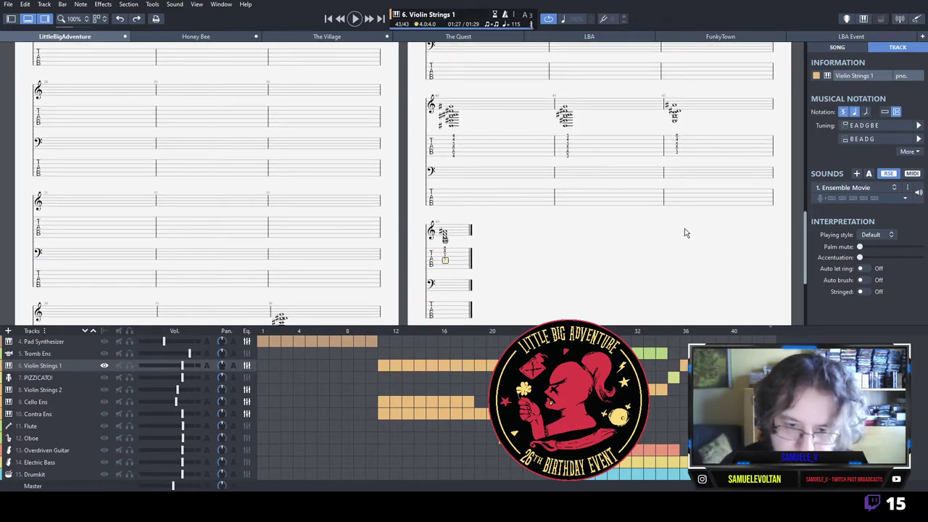
key("Down")
key("8")
key("space")
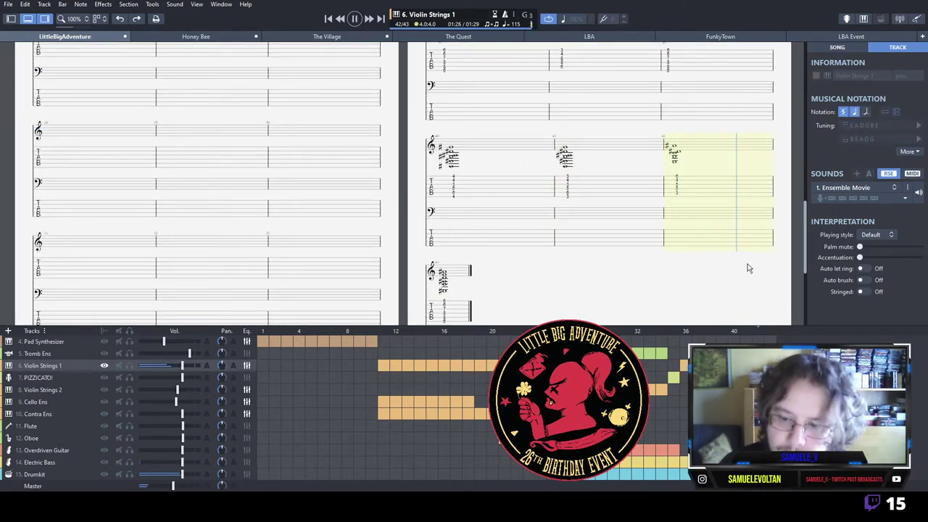
Copy 12 St. Steel Guitar bars 36 and 37 into bars 42 and 43.
scroll(740, 377, "up", 1)
left_click(746, 340)
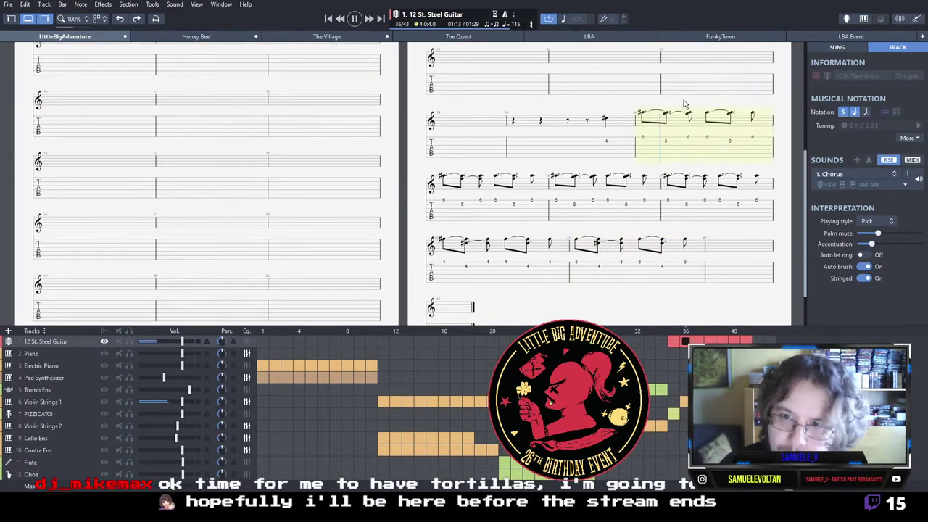
left_click_drag(654, 145, 549, 205)
key("ctrl+c")
left_click(741, 261)
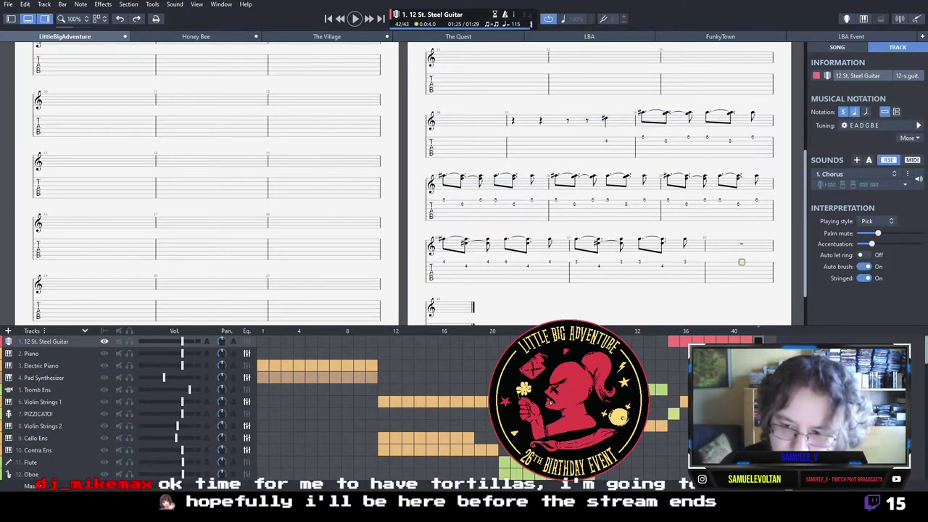
key("ctrl+v")
Play back the ending from bar 40 and return to bar 1.
left_click(733, 340)
key("space")
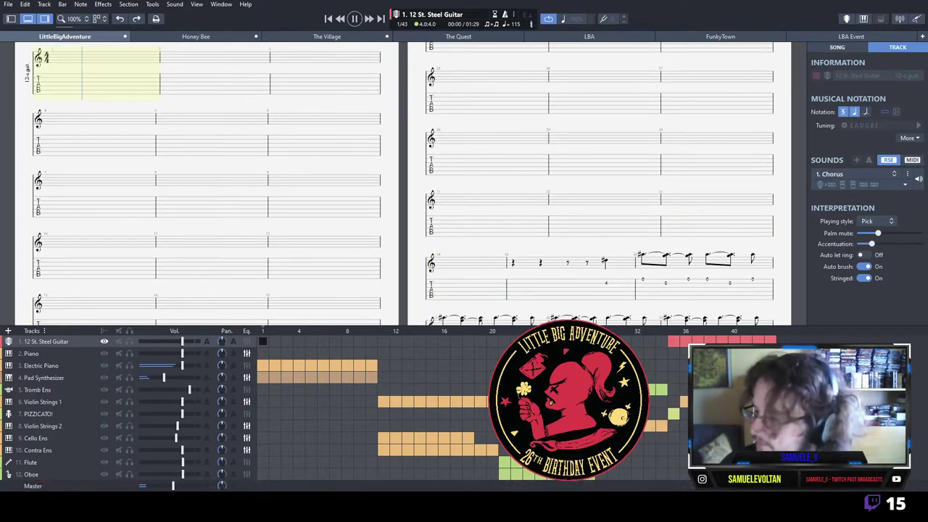
left_click(108, 87)
key("space")
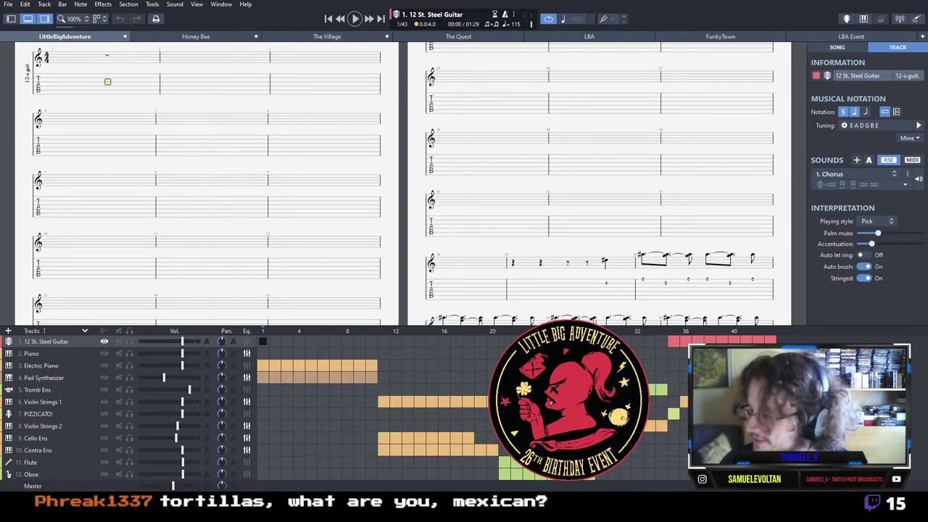
Raise the 12 St. Steel Guitar track's volume slightly while playing back the closing bars.
key("space")
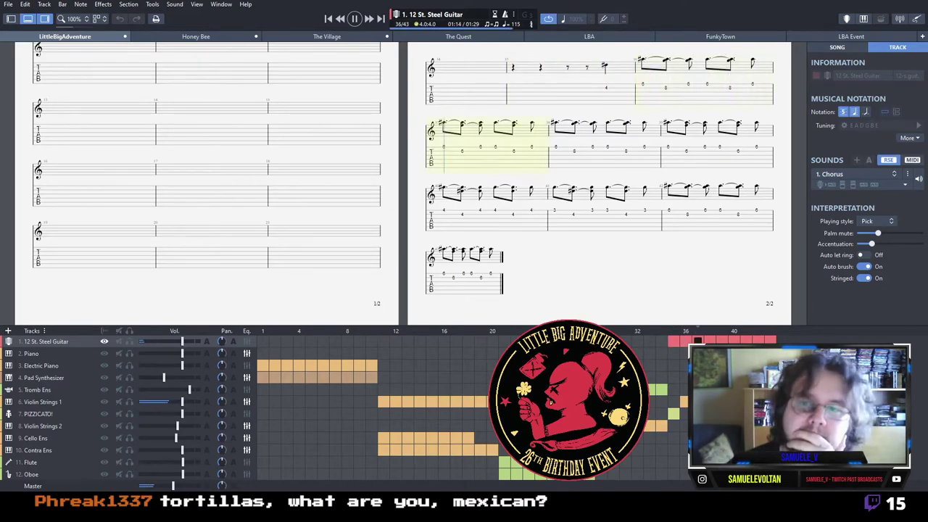
left_click_drag(182, 342, 186, 341)
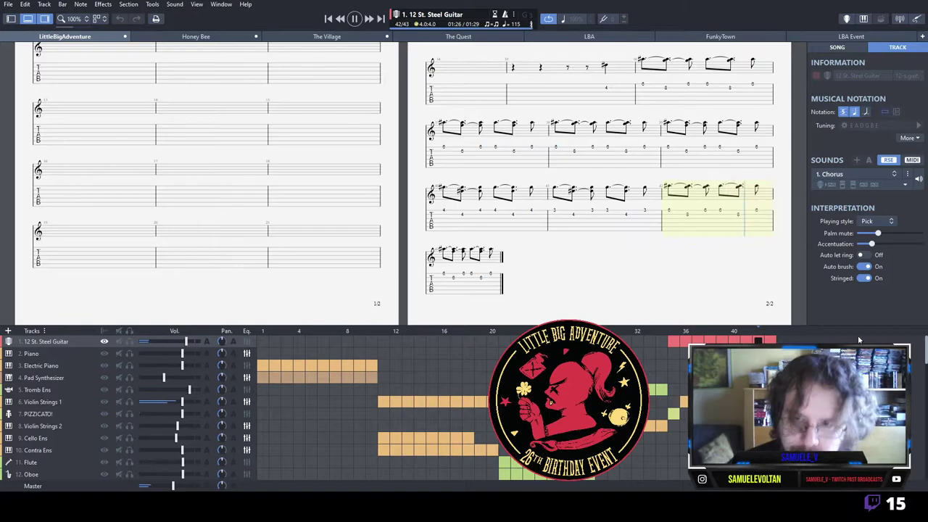
scroll(464, 408, "down", 2)
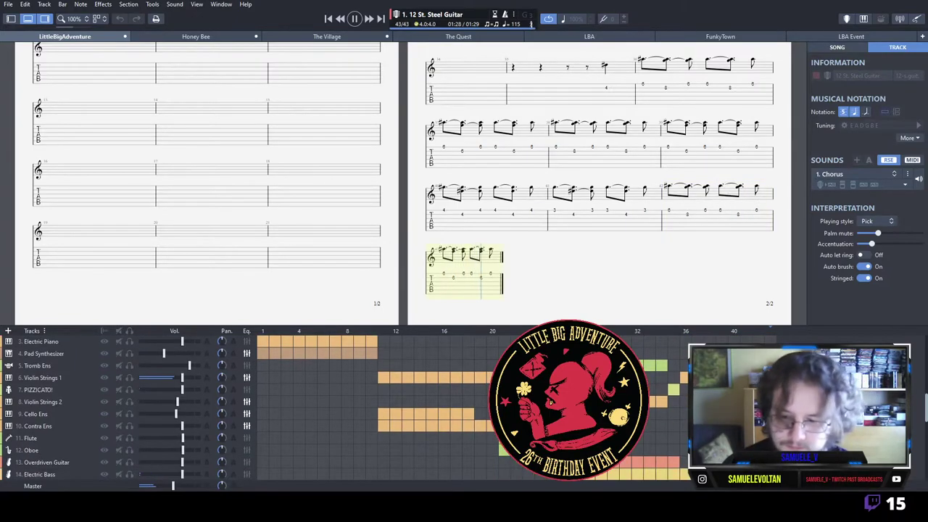
Open the Drumkit track and delete the groove hits near the end of bar 42.
scroll(464, 407, "up", 1)
scroll(464, 407, "down", 3)
left_click(34, 462)
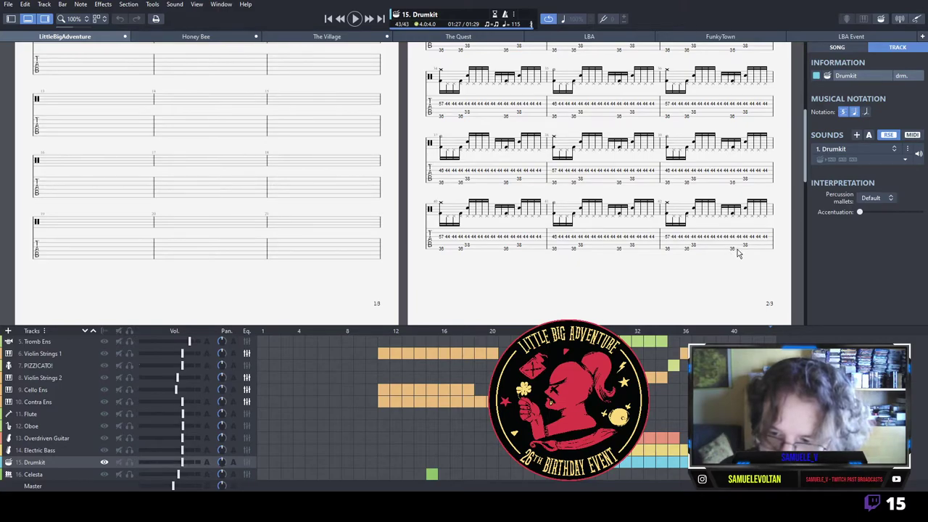
type("38")
key("Right")
key("shift+Right")
key("shift+Right")
key("shift+Right")
key("Delete")
key("Left")
key("Delete")
key("Down")
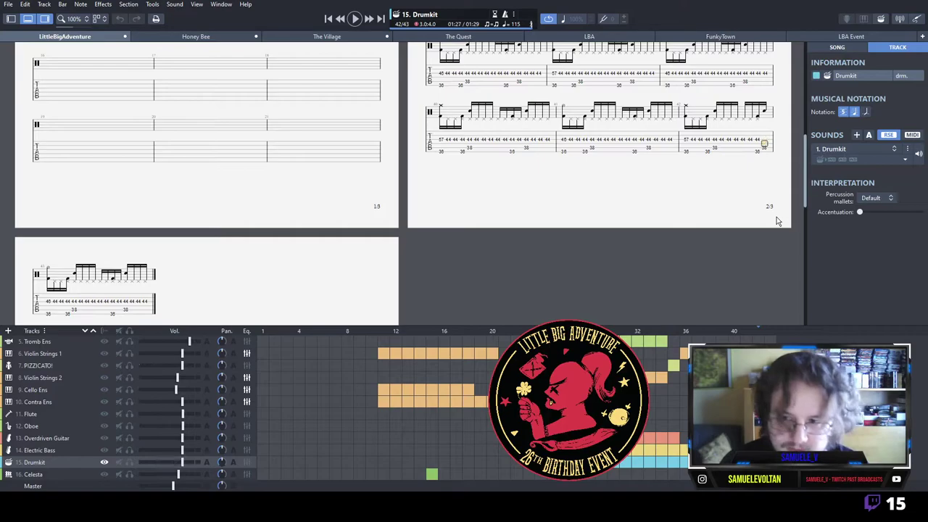
Enter snare hits 38 and 38 followed by tom hits 48, 48 and 47 at the end of bar 42.
key("Down")
key("Right")
type("38")
key("Right")
type("37")
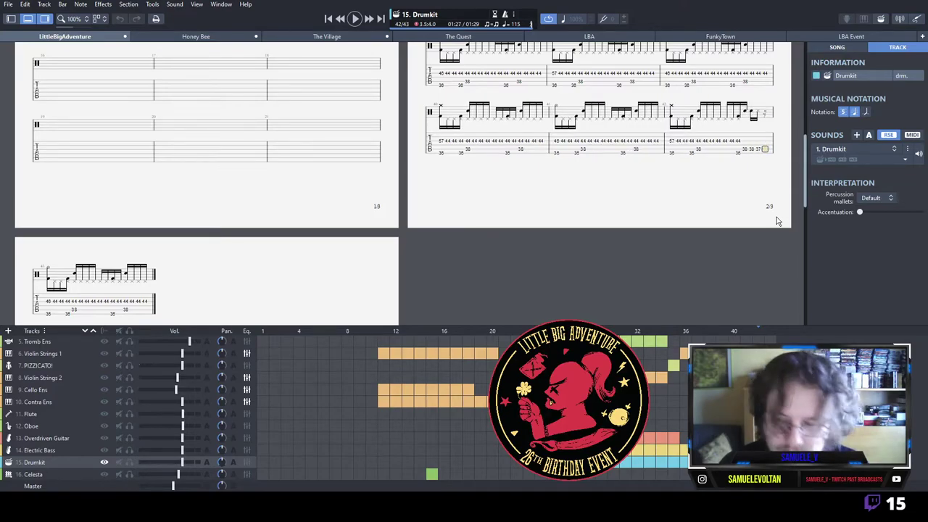
type("48")
key("Right")
type("48")
key("Right")
key("4")
key("7")
key("Right")
key("Left")
key("Left")
key("Left")
key("Left")
key("Left")
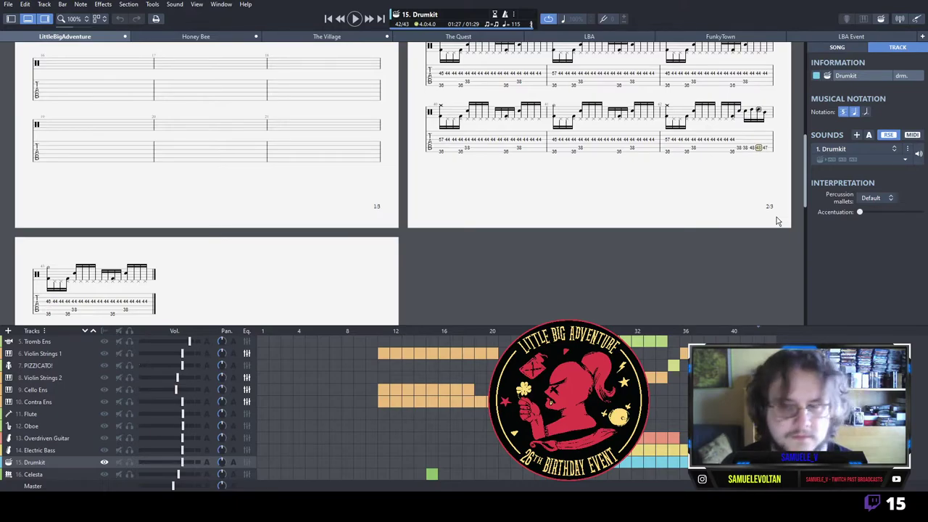
Add a kick 36 ahead of bar 42's fill, finish its toms as 48, 48, 47, 45, and play it back.
key("Left")
key("Down")
key("Left")
type("36")
key("Right")
key("Up")
key("Right")
type("48")
key("Right")
key("Right")
type("47")
key("Right")
type("45")
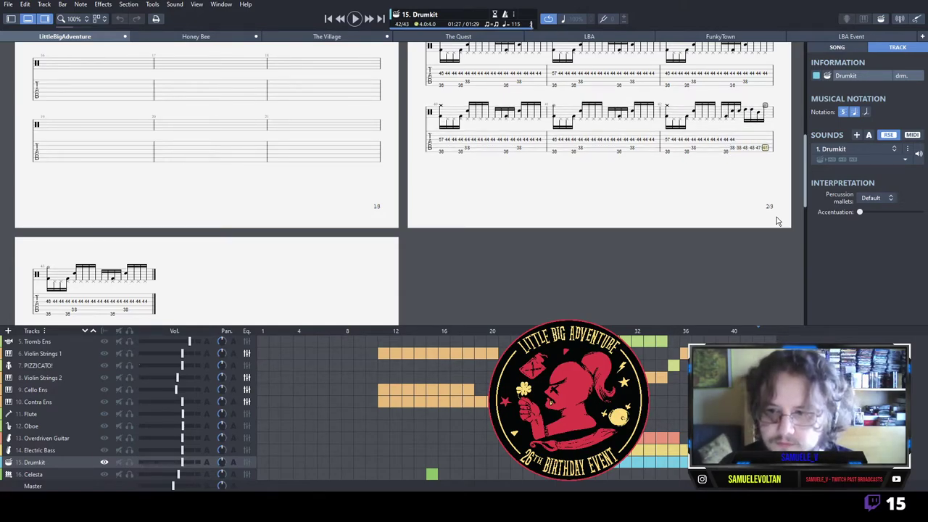
key("space")
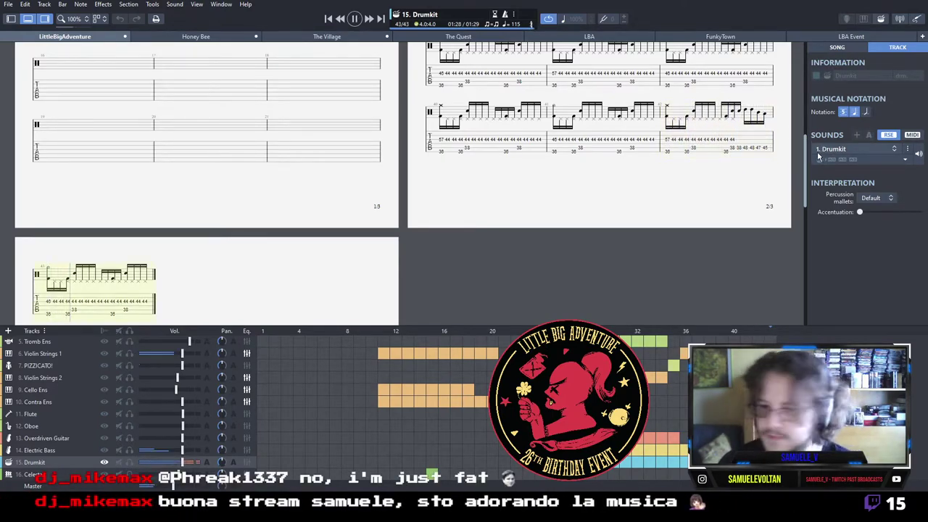
key("space")
Copy the Drumkit's bar 42 with the fill over the contents of bar 43.
scroll(159, 250, "down", 3)
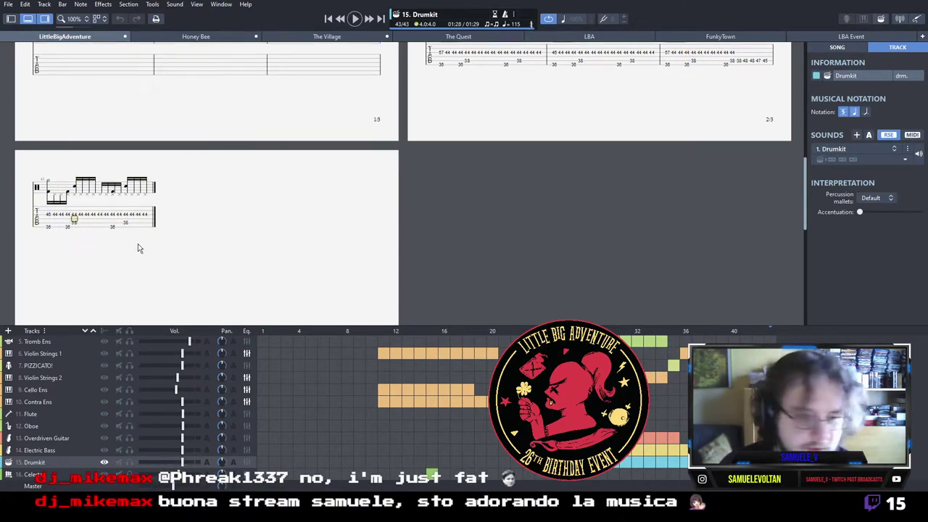
left_click_drag(49, 227, 152, 228)
scroll(618, 190, "up", 4)
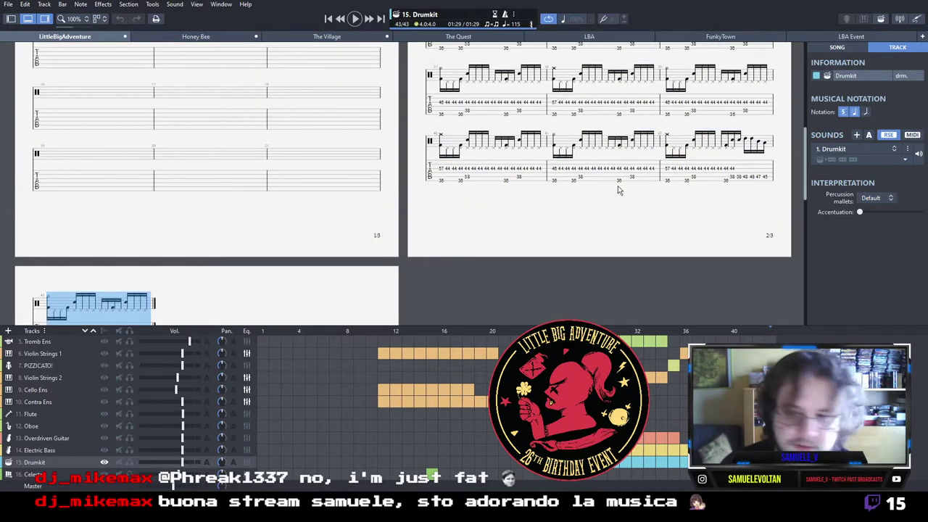
left_click_drag(667, 177, 744, 180)
left_click(741, 181)
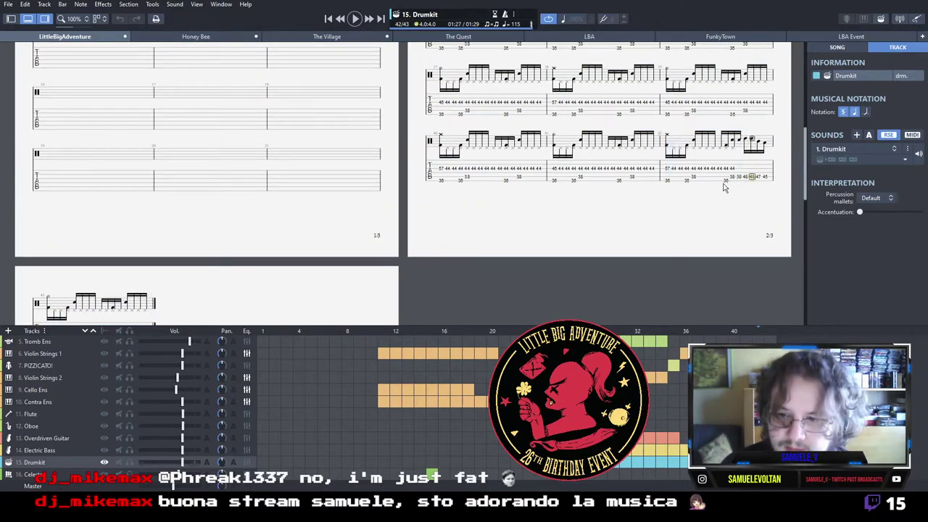
left_click_drag(671, 181, 769, 182)
scroll(769, 181, "down", 1)
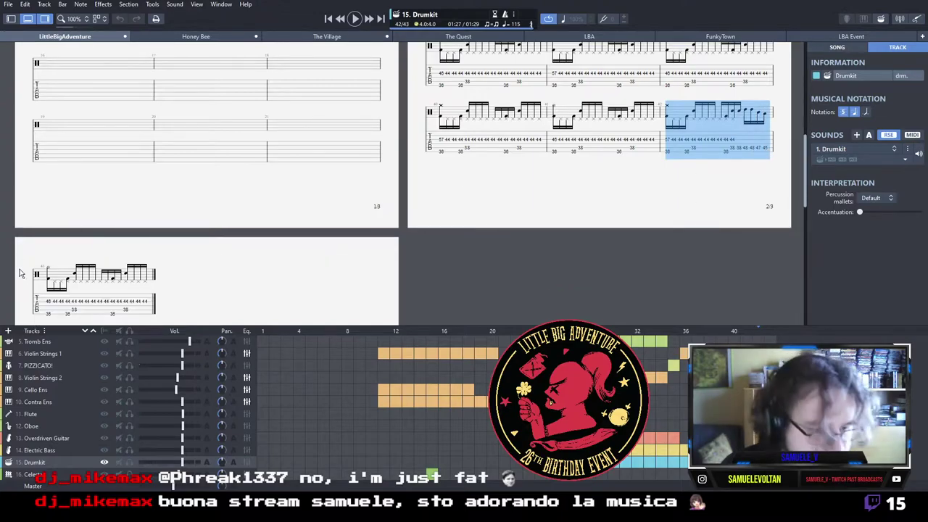
left_click(37, 297)
left_click_drag(36, 298, 147, 292)
key("ctrl+v")
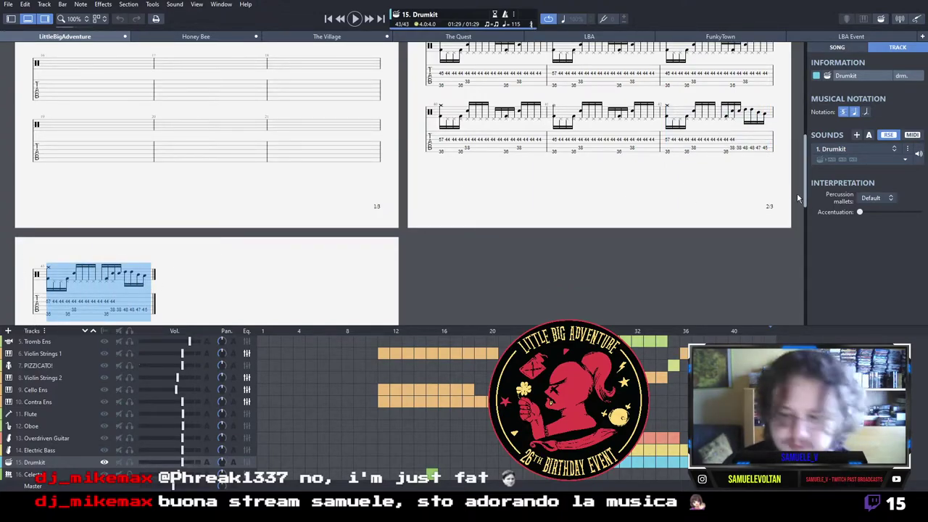
Continue the hi-hat 44 hits through the last four sixteenths of Drumkit bar 42.
left_click(739, 140)
type("44")
key("Right")
type("44")
key("Right")
type("44")
key("Right")
type("44")
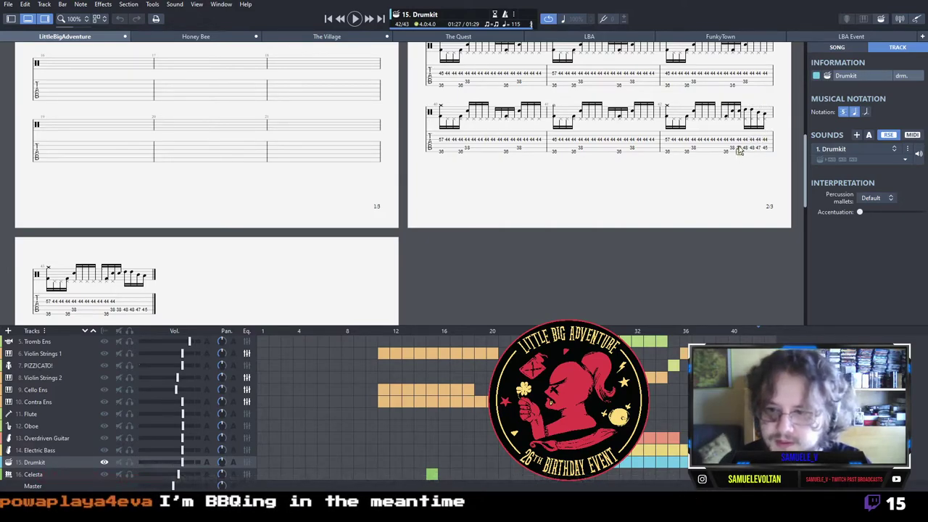
key("Right")
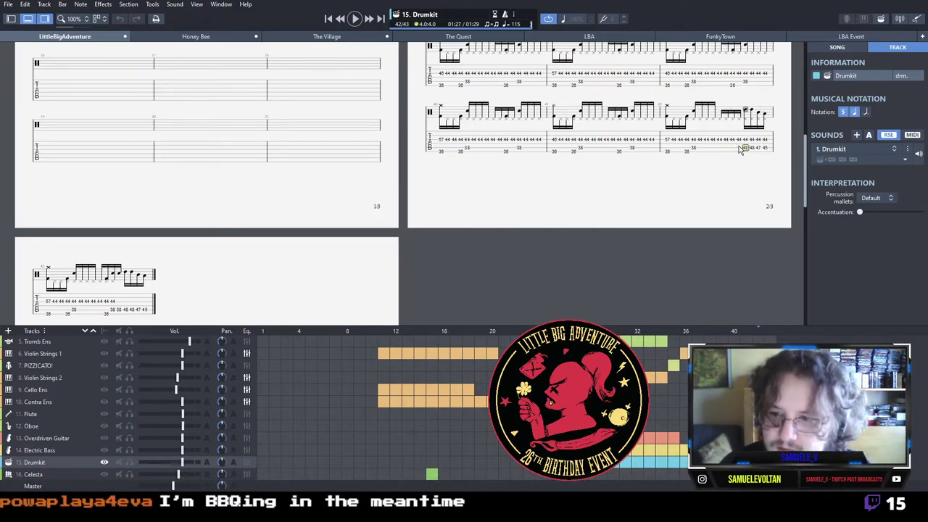
Replace bar 42's tom fill with a kick 36 and a snare 38 under the hi-hats, and play it back.
key("Left")
key("Left")
type("36")
key("Right")
key("Right")
key("Up")
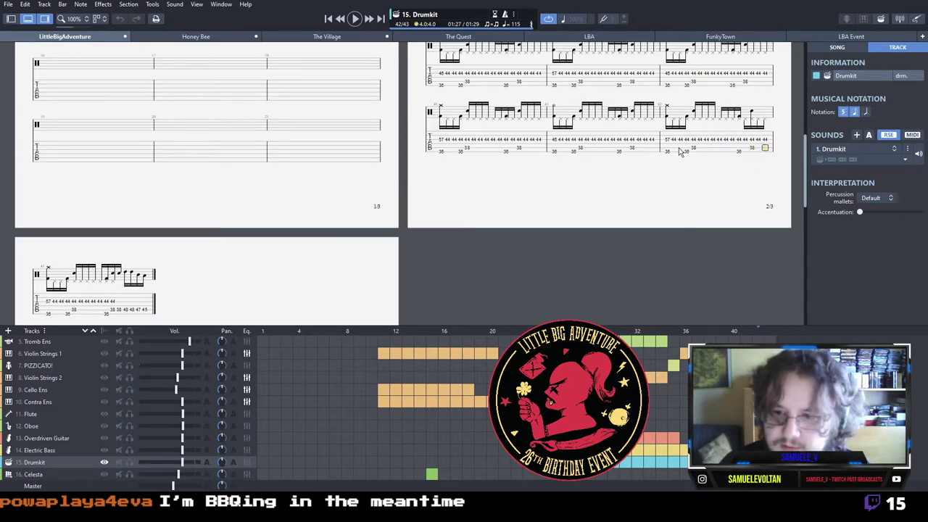
key("space")
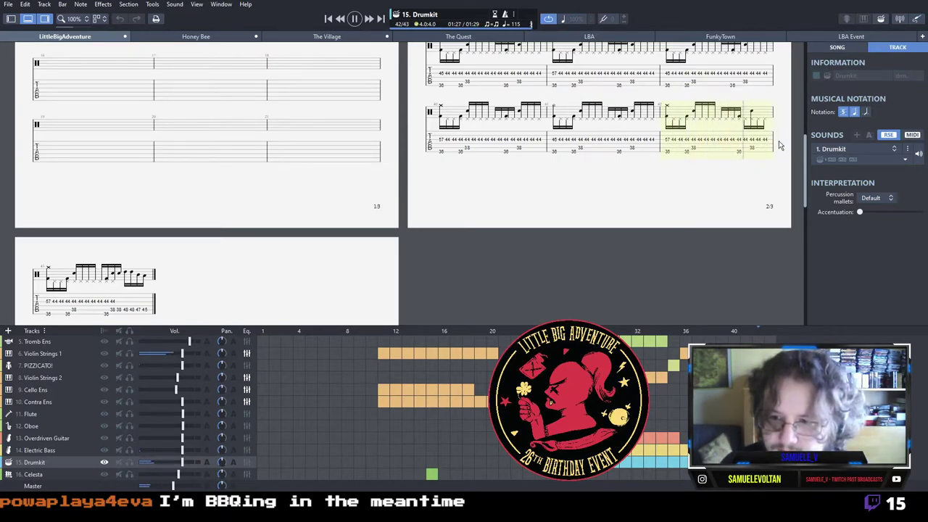
Shift the last kick 36 and snare 38 of bar 42 one sixteenth earlier and play back the ending.
type("3")
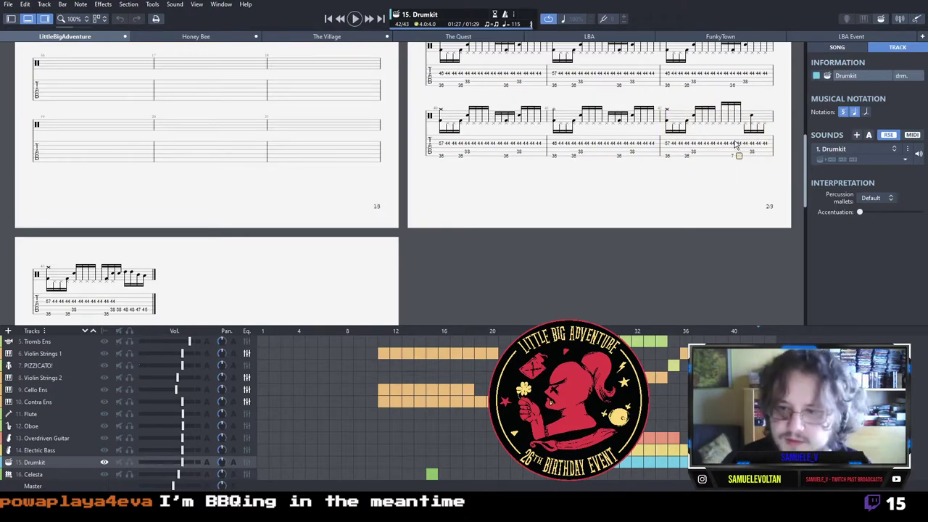
key("Left")
type("36")
key("Right")
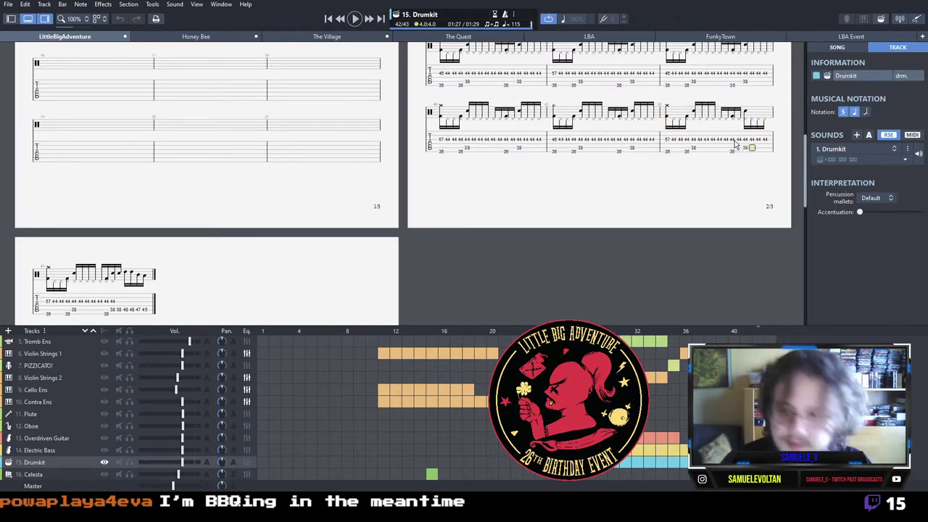
key("space")
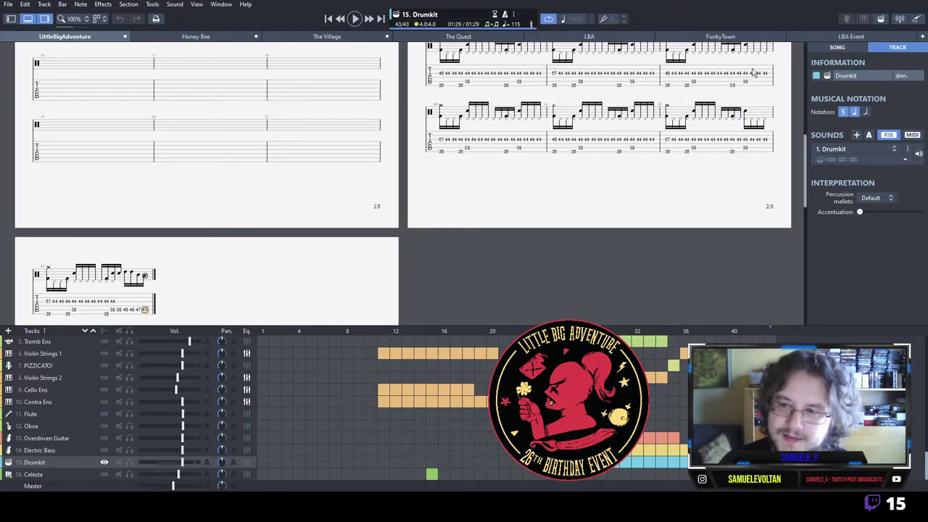
Check the FunkyTown score, return to LittleBigAdventure and play back from bar 43 of the 12 St. Steel Guitar.
left_click(733, 37)
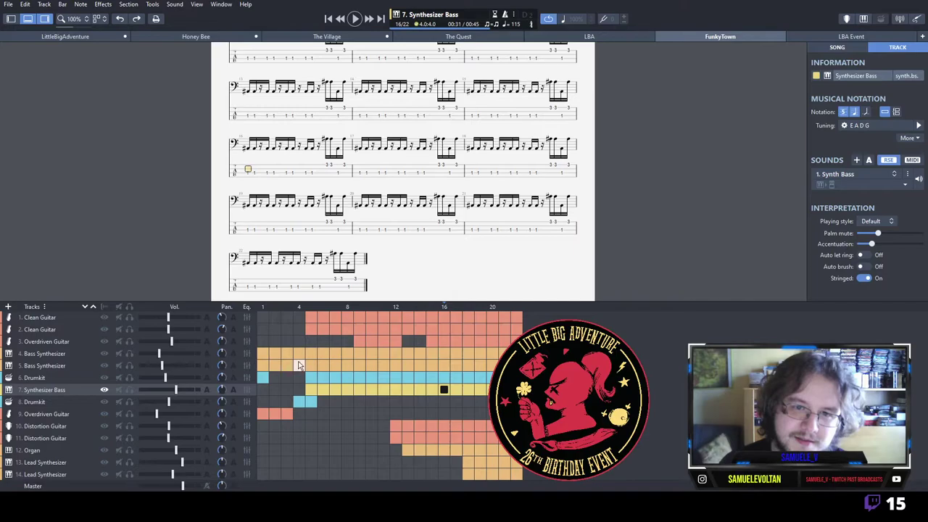
left_click(64, 36)
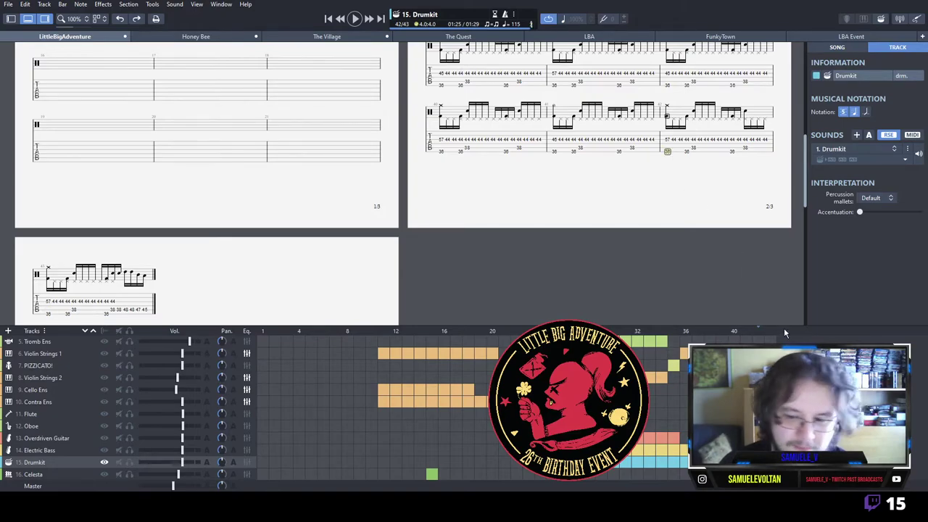
scroll(785, 340, "up", 2)
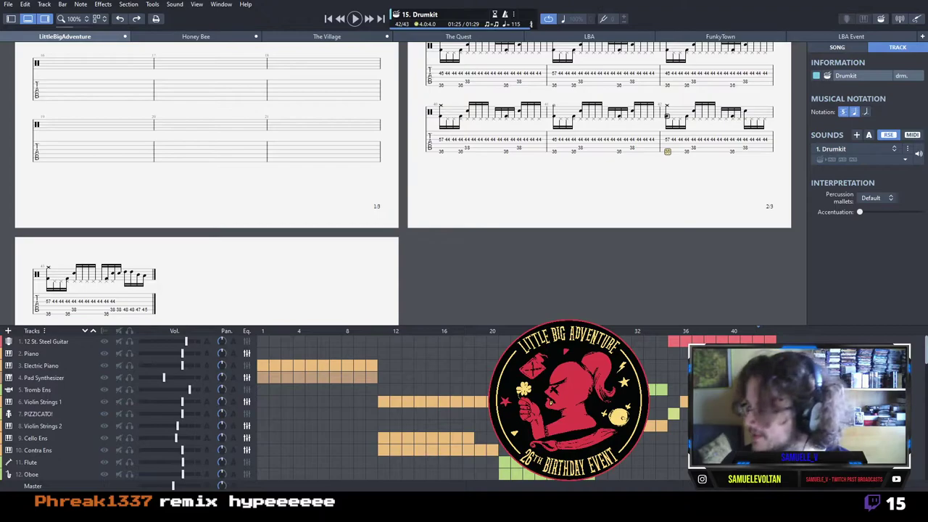
left_click(770, 341)
key("space")
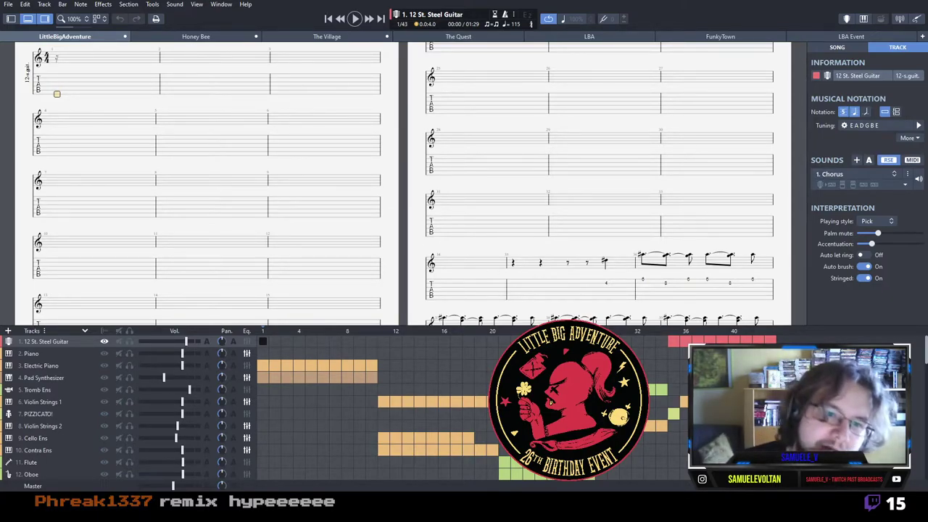
Play back the Honey Bee score and turn off the solo on its Violin Pizz track.
left_click(209, 38)
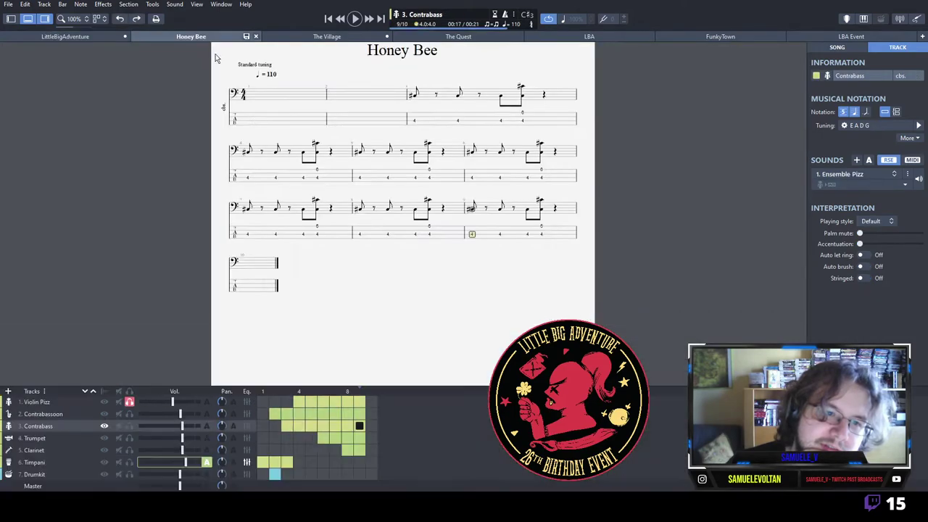
key("space")
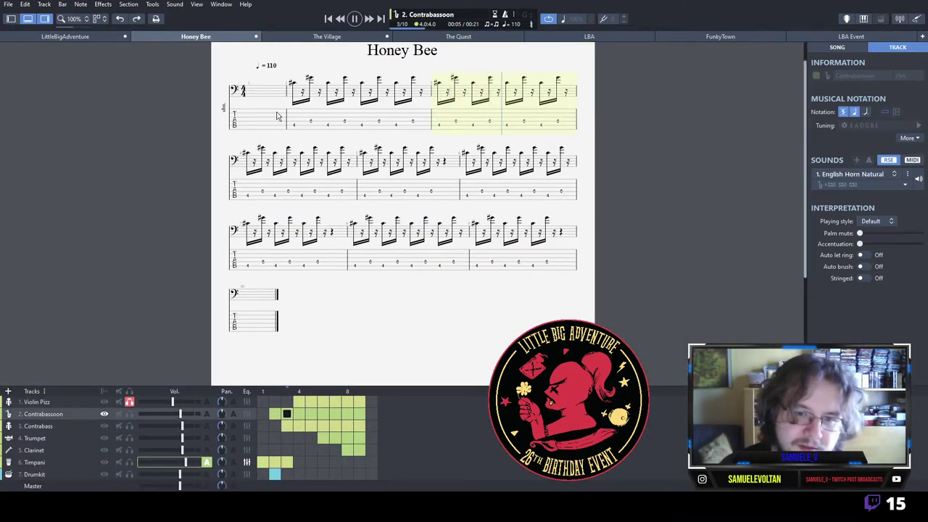
left_click(127, 405)
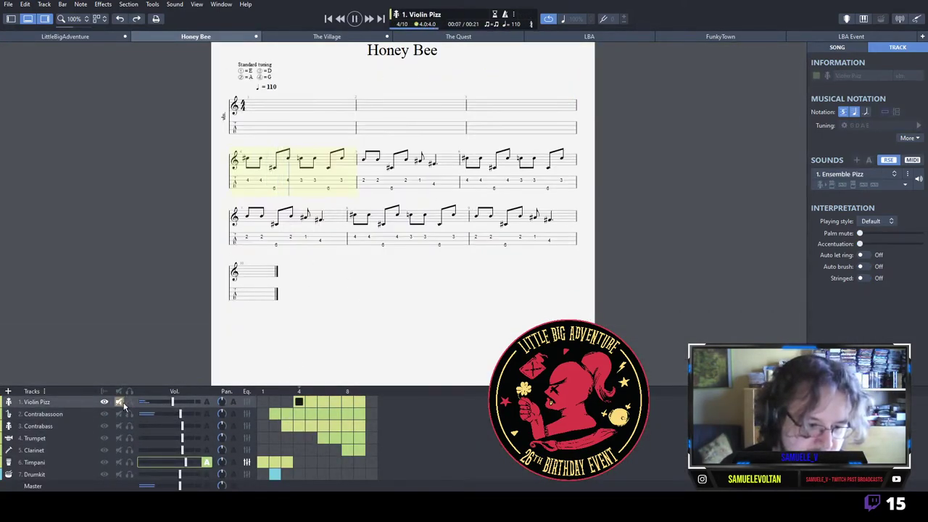
Listen to The Village from bar 10 and to FunkyTown from bar 1.
left_click(326, 36)
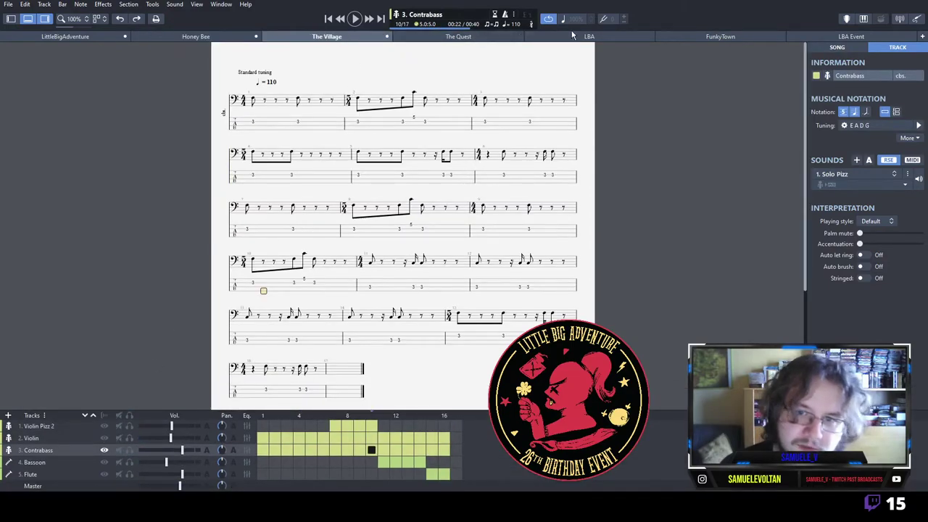
key("space")
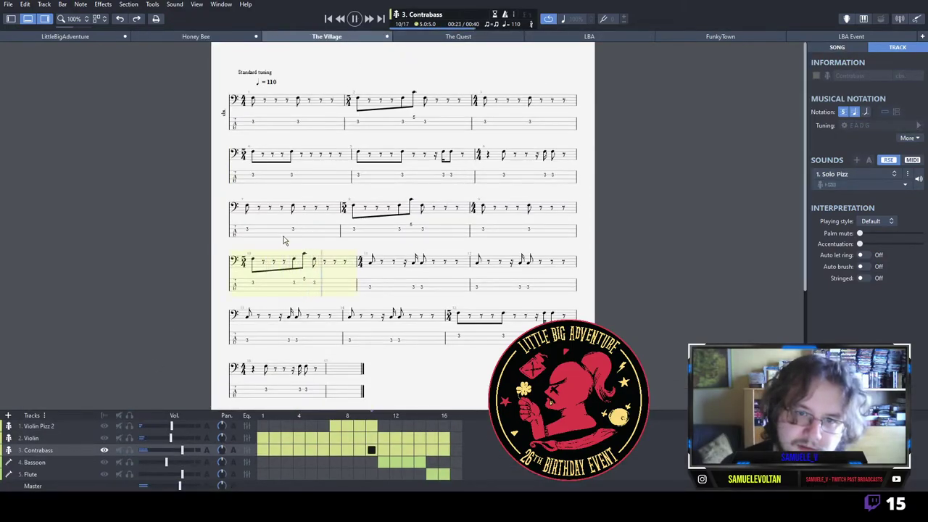
left_click(719, 37)
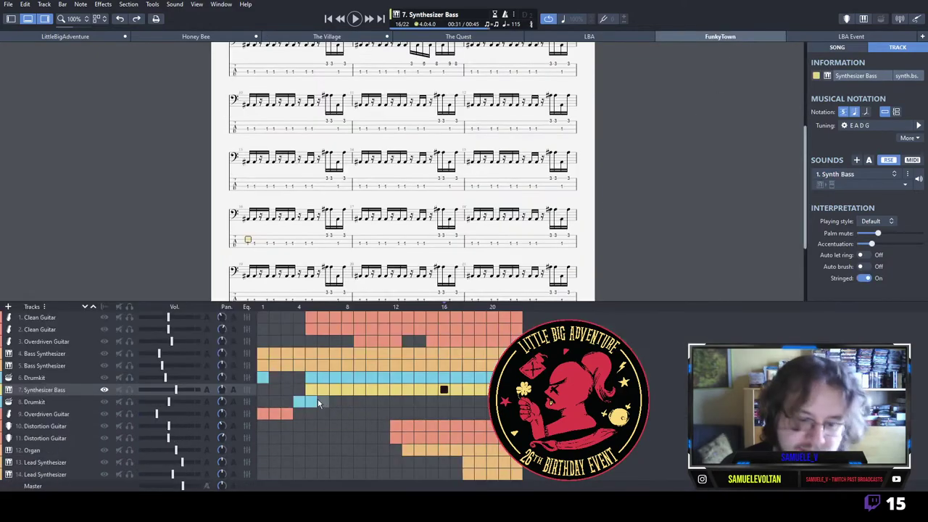
key("space")
left_click(264, 369)
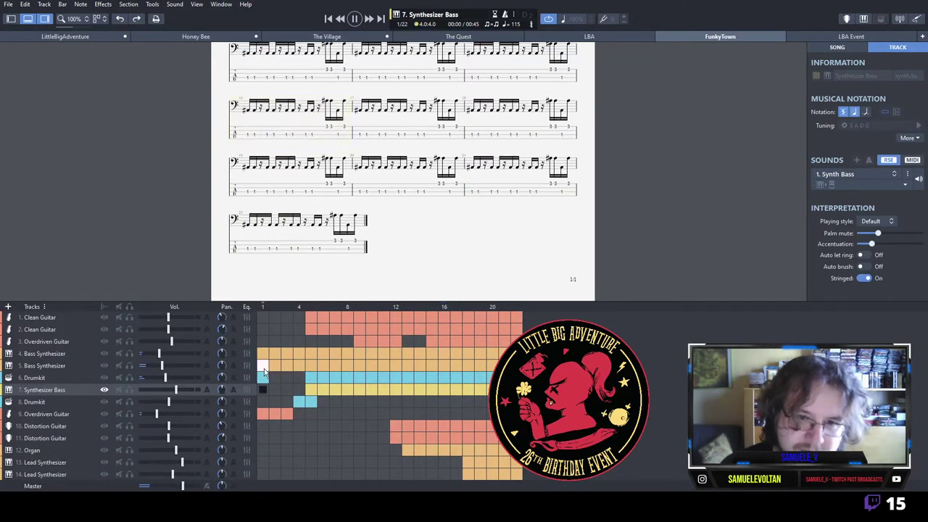
left_click(263, 367)
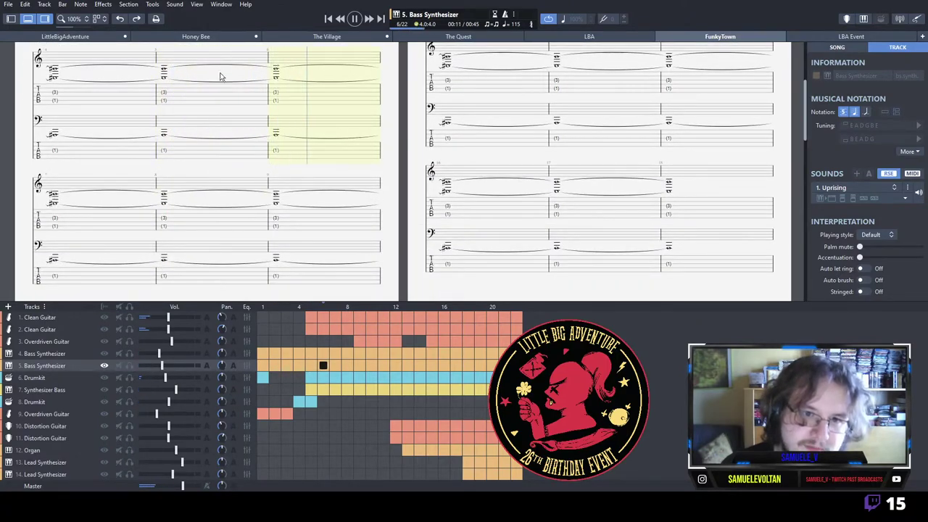
Return to the LittleBigAdventure score and play back its final bar.
left_click(62, 36)
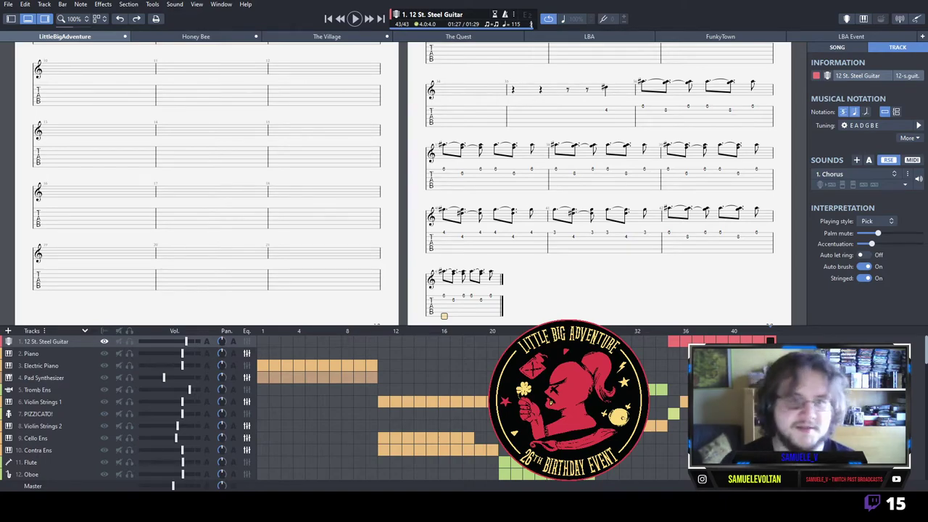
key("space")
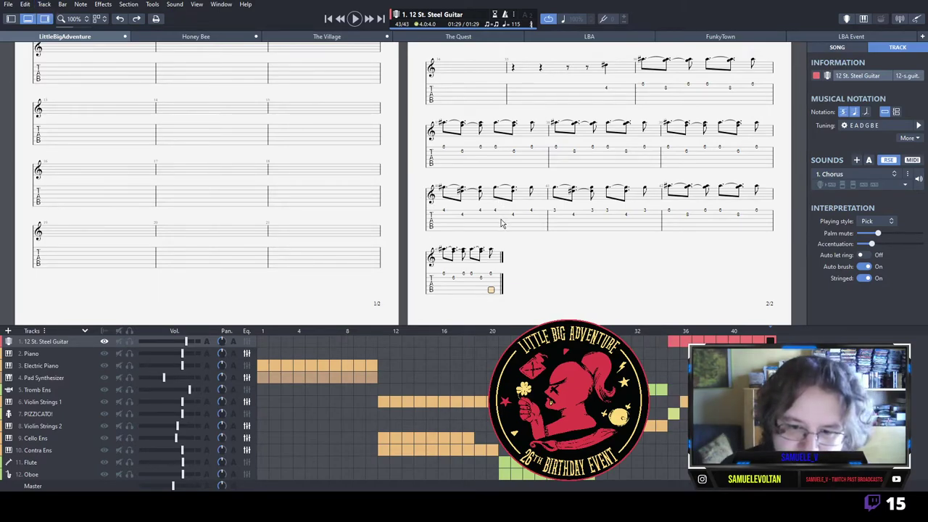
Append bar 44 to the end of the score from the Jazz Guitar track and switch to the Celesta track.
key("ctrl+Up")
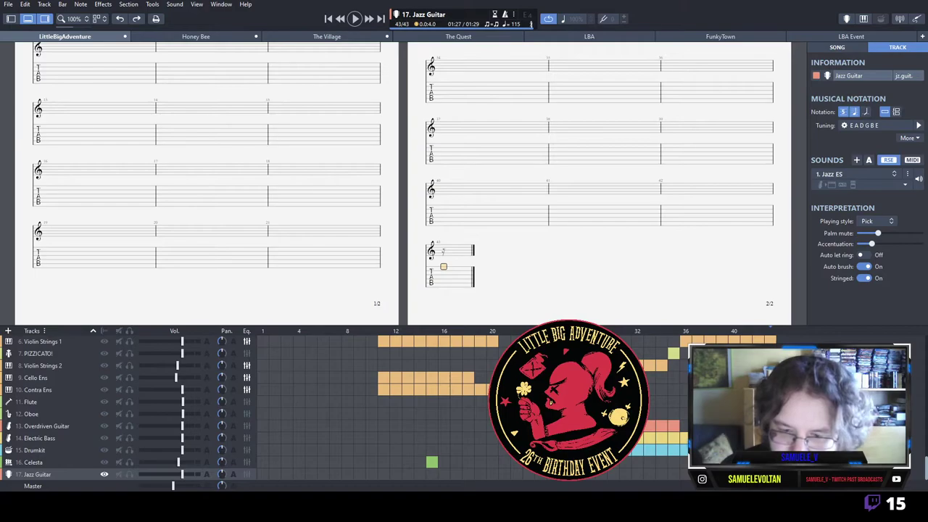
key("Right")
key("Up")
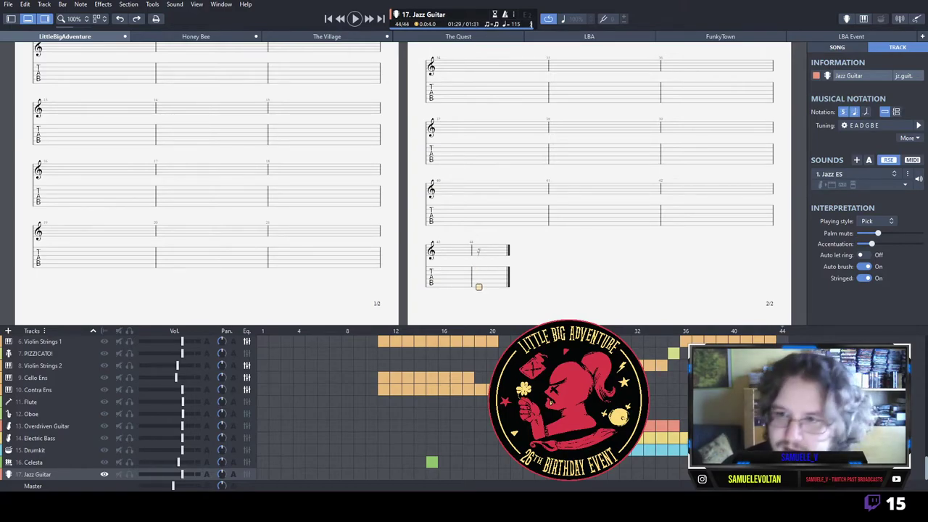
key("ctrl+Up")
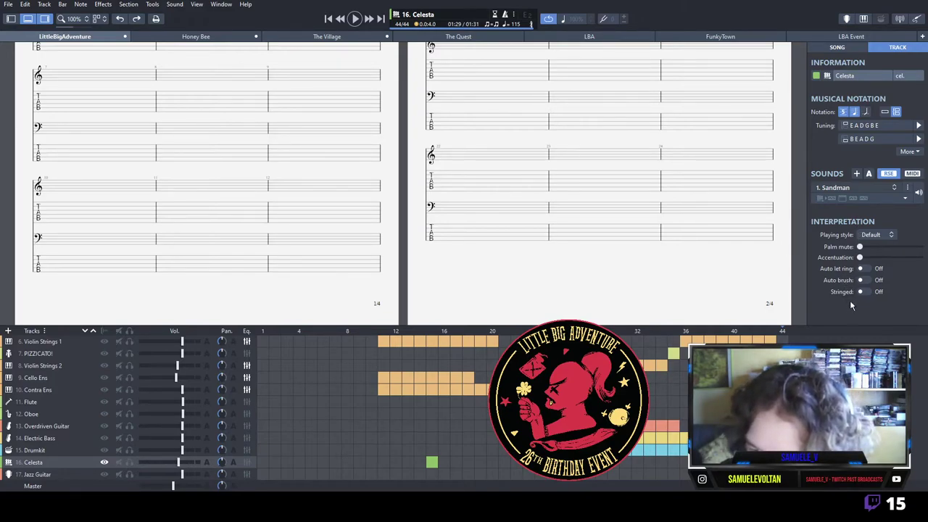
Play back the final bars, starting from bar 43 of the Electric Bass track.
key("space")
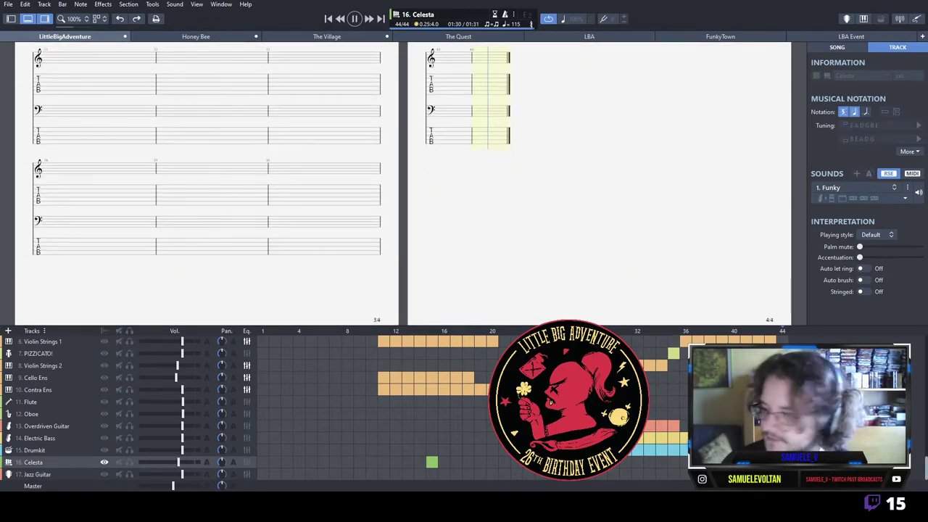
left_click(770, 438)
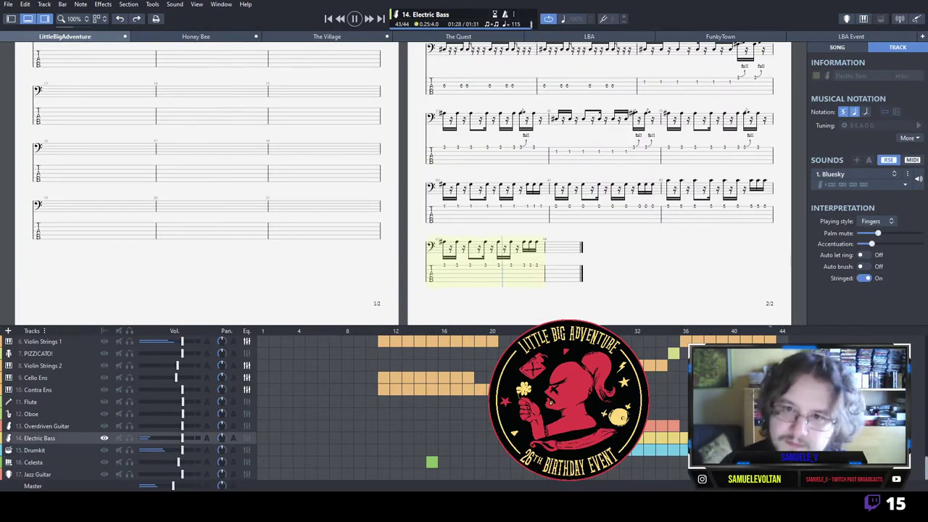
key("space")
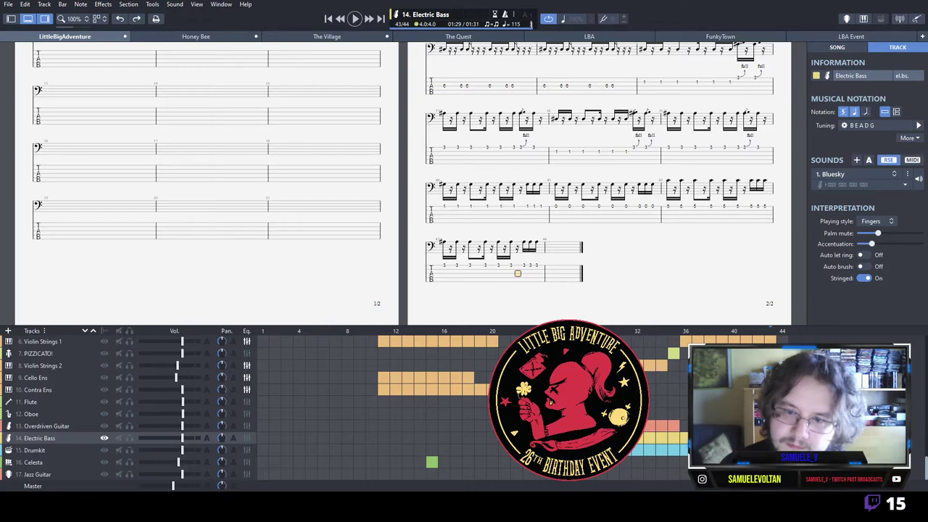
Enter a whole-note chord rooted on fret 3 in bar 44 of the Overdriven Guitar track and play it back.
left_click(782, 426)
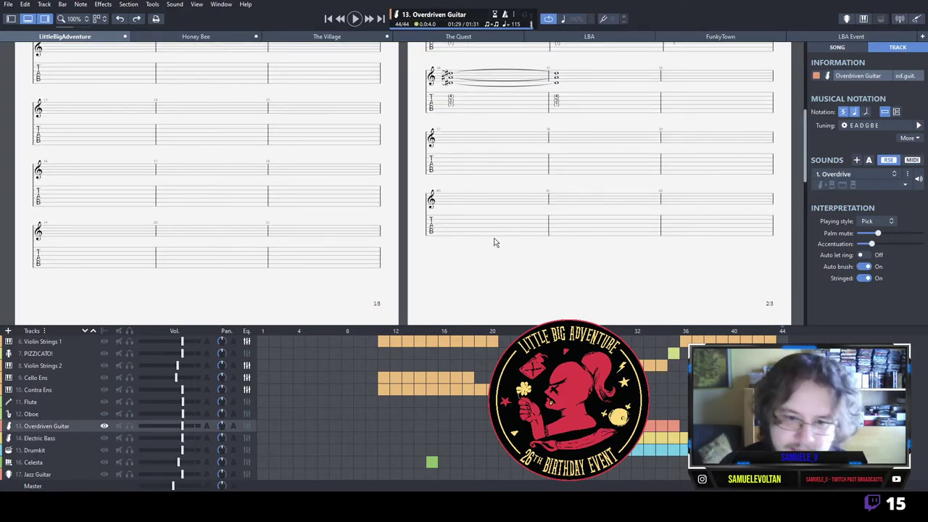
key("space")
key("space")
left_click(87, 90)
key("3")
key("space")
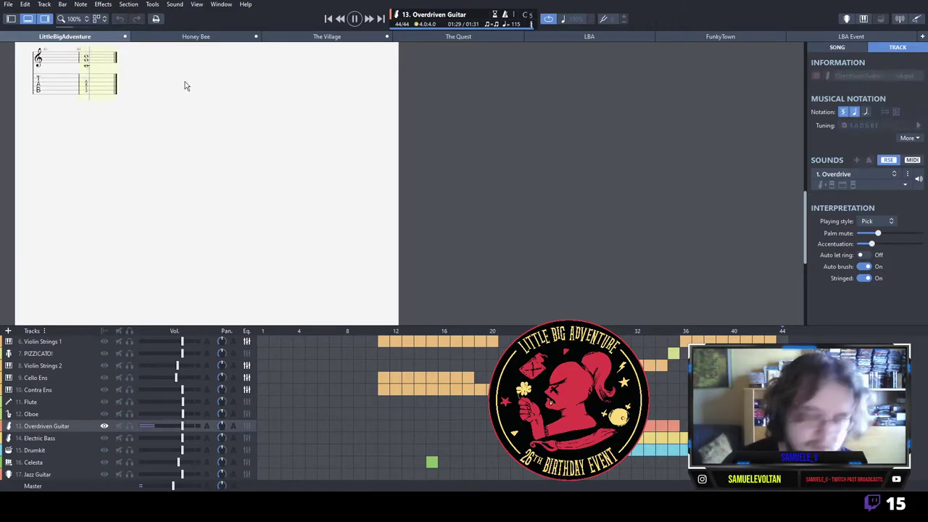
Stack drum hits 57, 38 and 36 on the first beat of bar 44 in the Drumkit track.
left_click(758, 450)
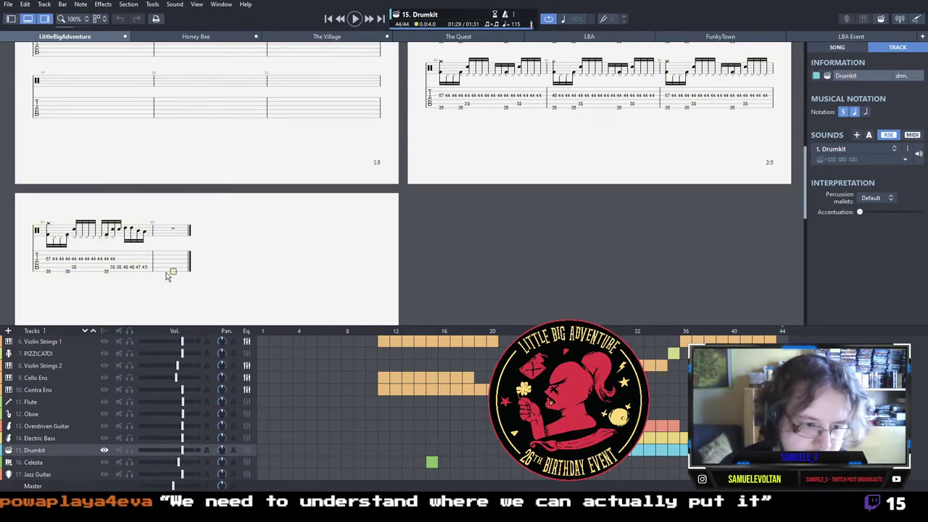
type("38")
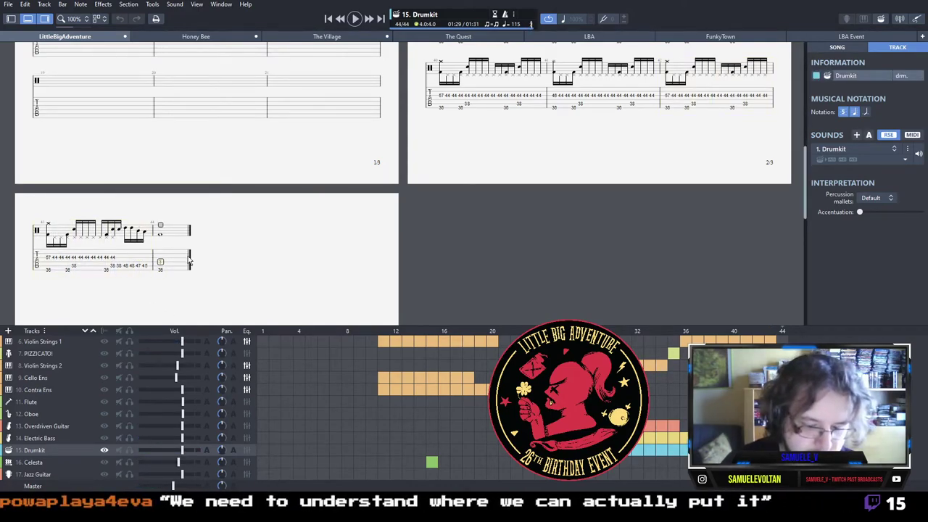
type("47")
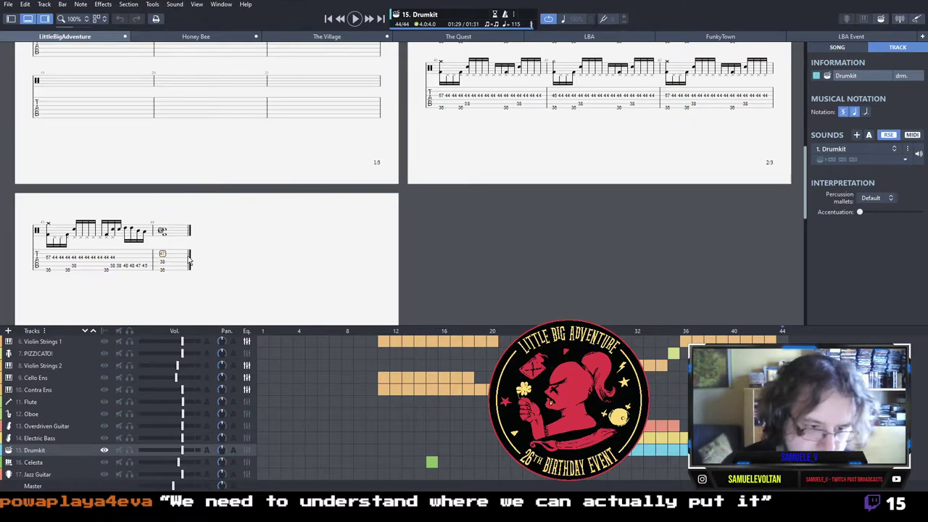
type("57")
key("Right")
key("Left")
key("Down")
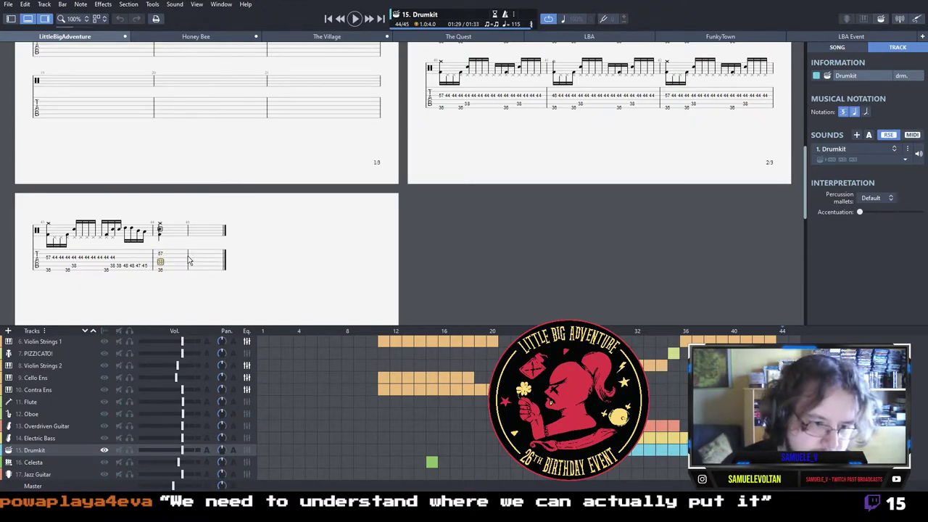
Fill the rest of Drumkit bar 44 with eighth-note 44 hits and play the bar back.
key("Right")
type("44")
key("Right")
type("44")
key("Right")
type("44")
key("Right")
key("4")
key("4")
key("Right")
type("44")
key("Right")
type("44")
key("Right")
type("44")
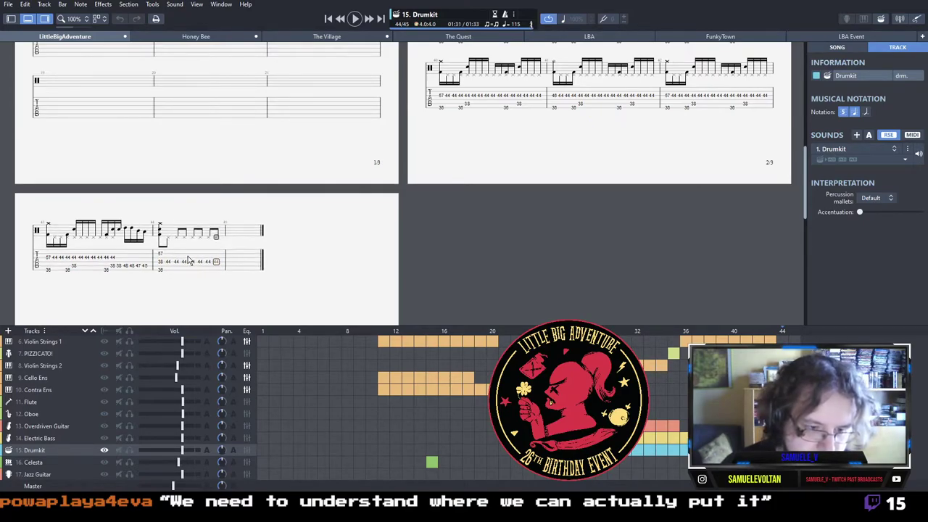
key("space")
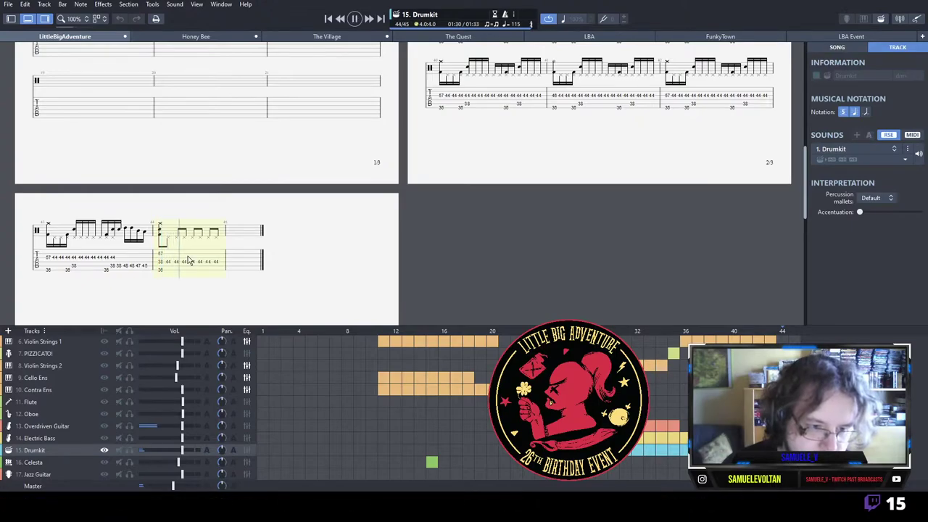
key("space")
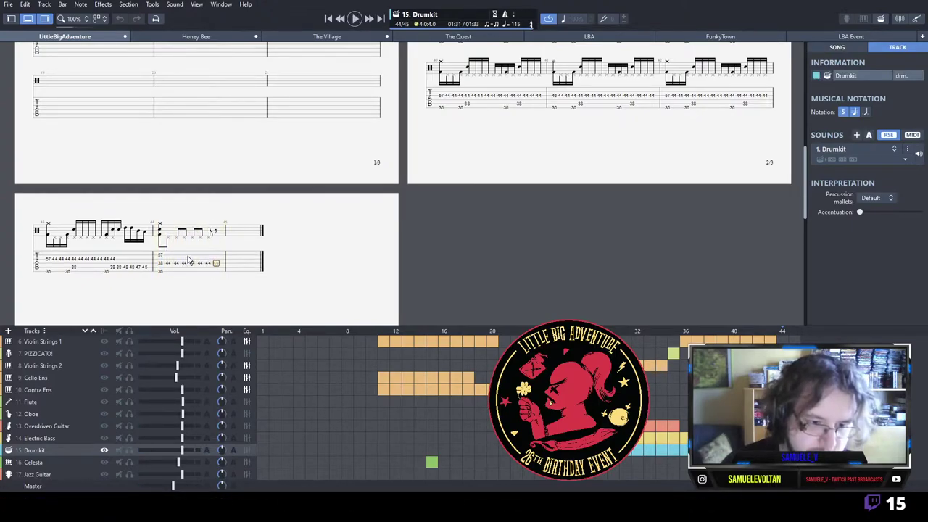
Replace the last 44 hit in Drumkit bar 44 with a short rest followed by two 38 hits.
type("38")
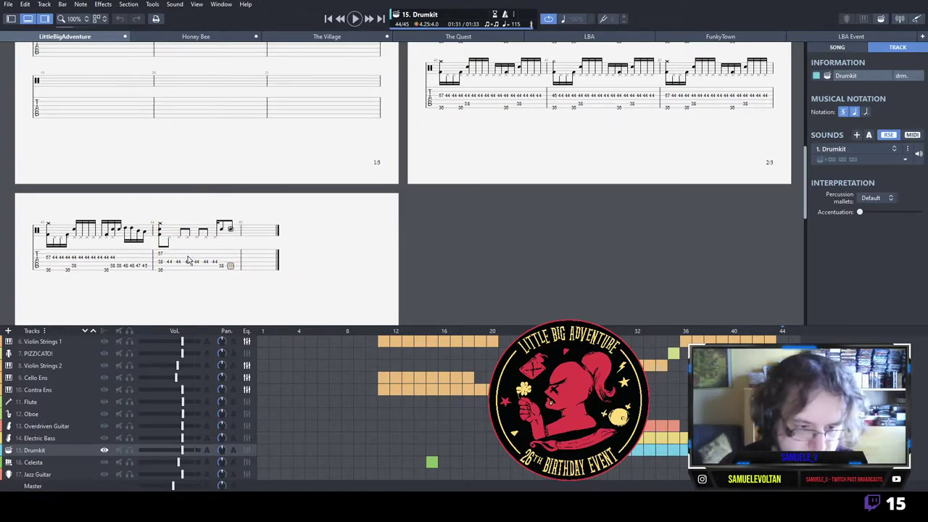
key("plus")
key("Right")
key("plus")
key("Right")
key("Left")
key("Left")
key("Delete")
key("Right")
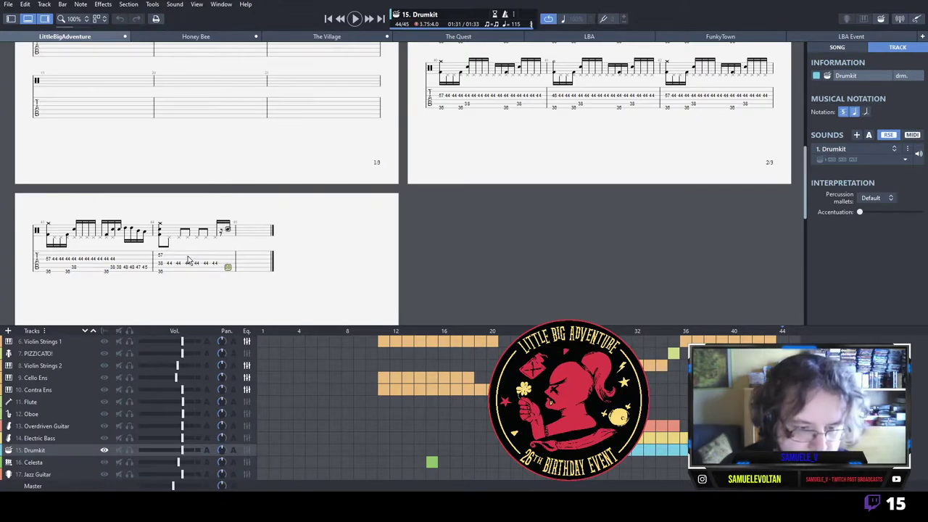
key("Right")
type("38")
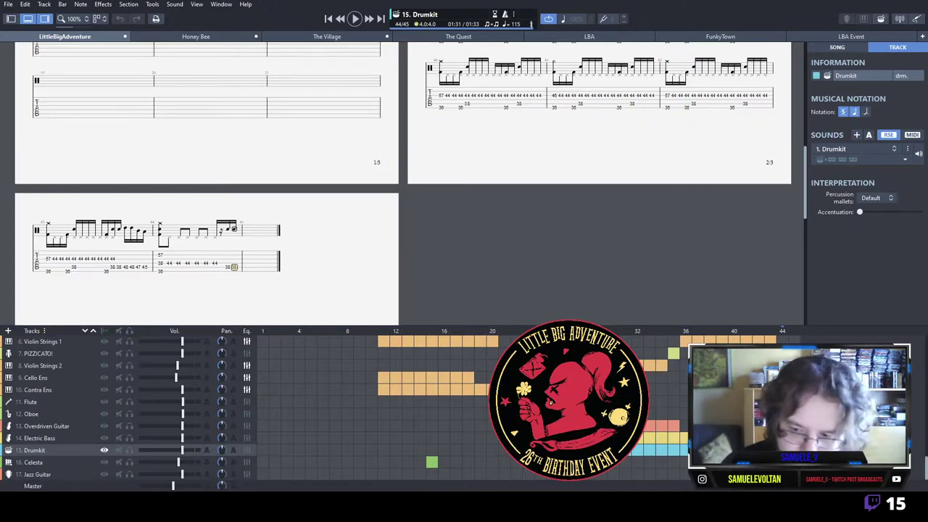
Play back bar 44 from the Overdriven Guitar track and check the empty bar 45 in the Jazz Guitar track.
key("ctrl+Up")
key("ctrl+Up")
key("space")
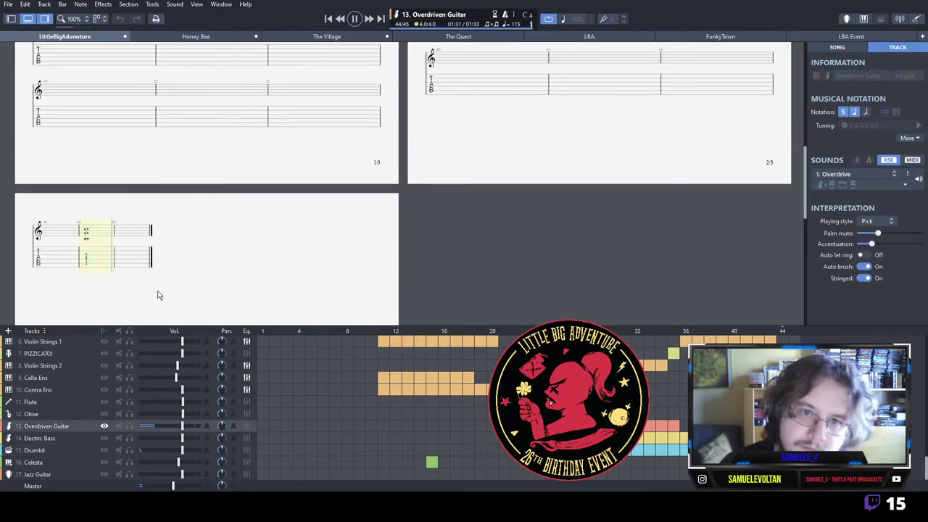
key("space")
left_click(127, 265)
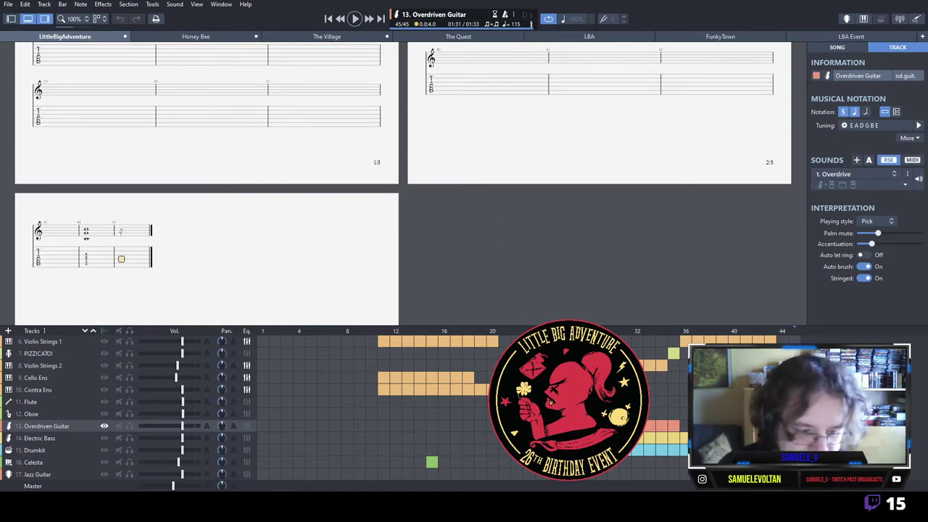
left_click(37, 474)
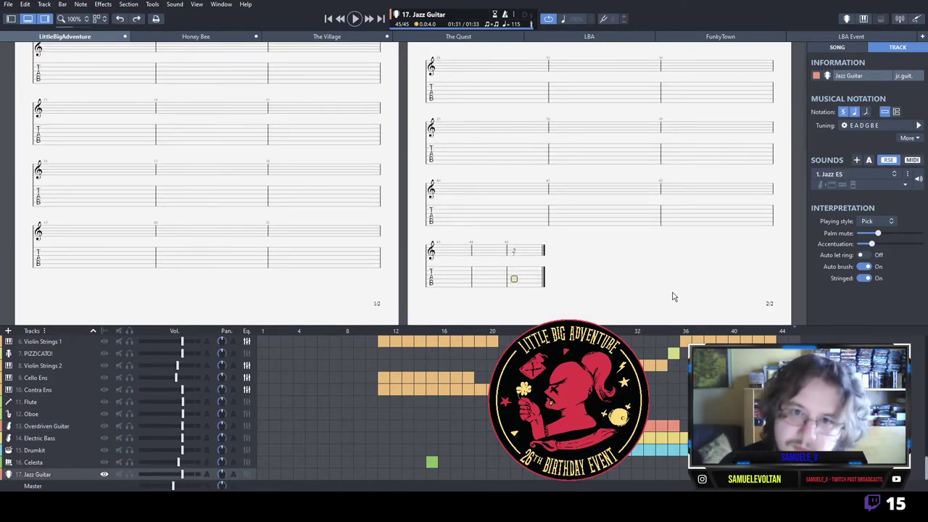
key("space")
left_click(783, 425)
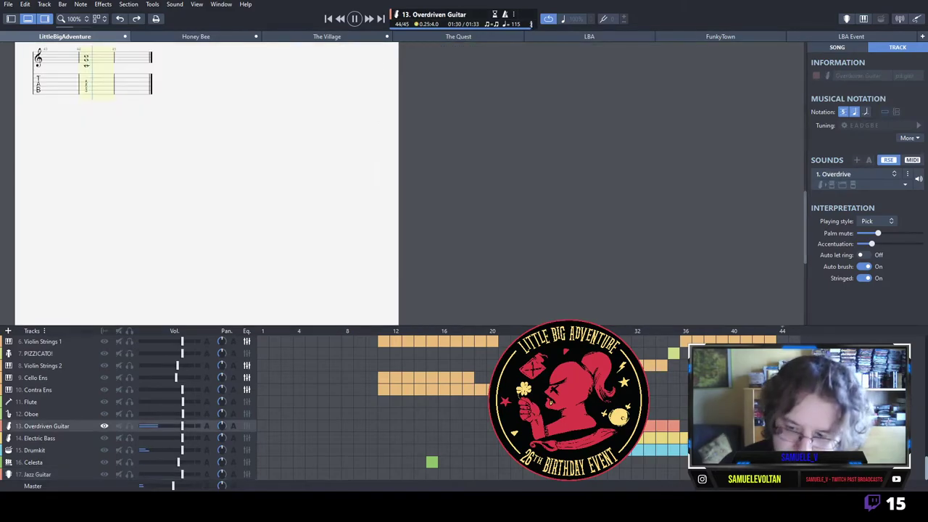
key("space")
key("Up")
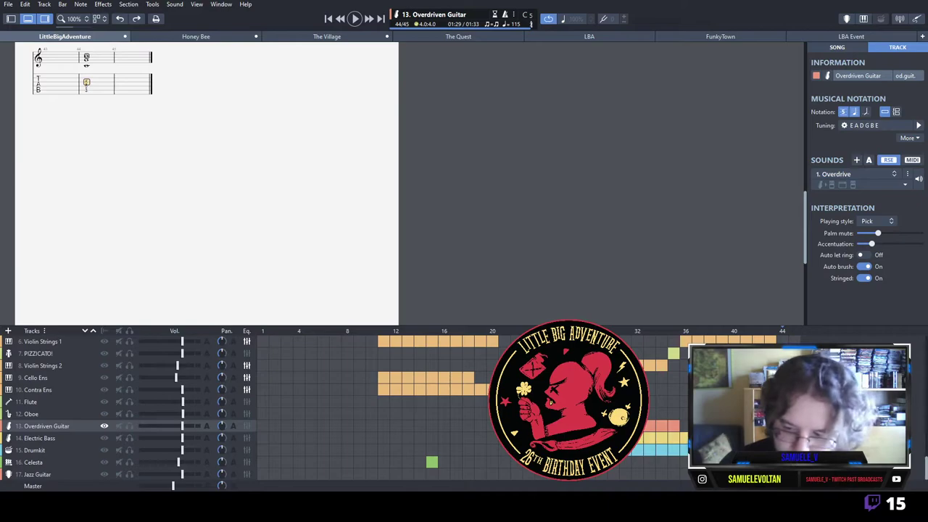
Try a short figure of frets 6 and 8 on the high E string in Jazz Guitar bar 45, then clear it.
left_click(795, 475)
key("0")
key("Delete")
key("Right")
type("57")
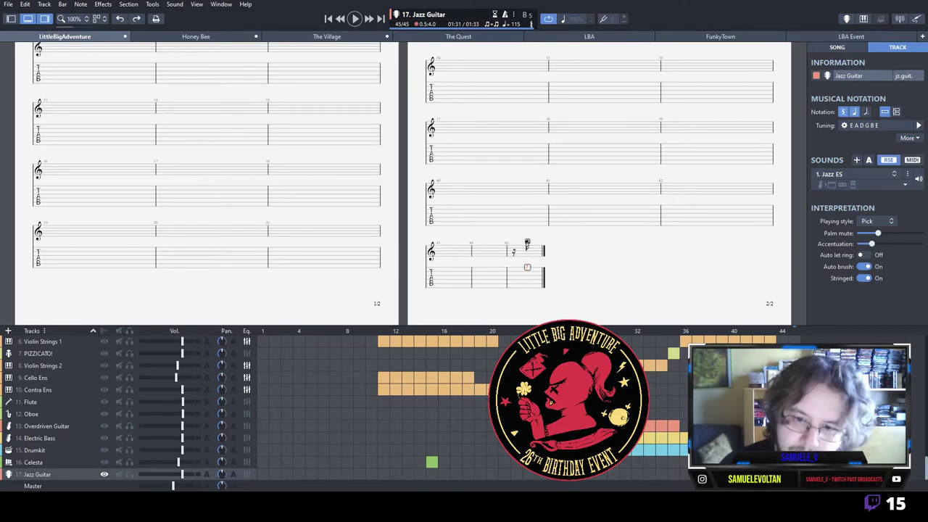
type("8")
key("Left")
key("6")
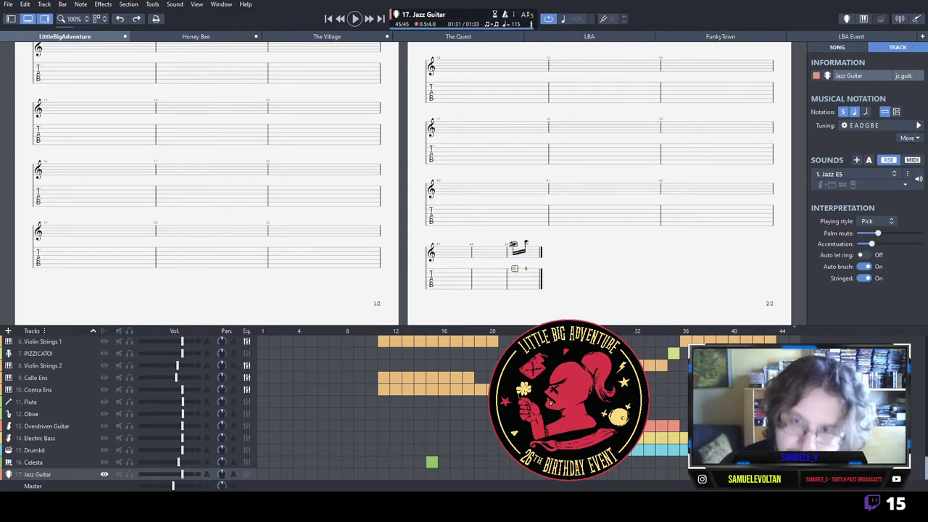
key("ctrl+Delete")
key("Delete")
key("Delete")
Try a run of frets 4, 3 and 6 on the high E string in Jazz Guitar bar 45.
key("4")
key("Right")
key("3")
key("Right")
key("6")
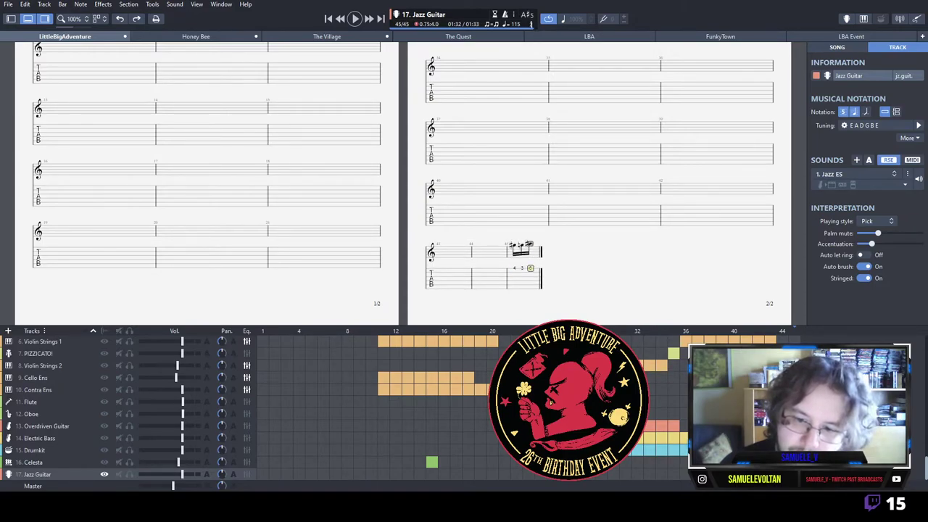
key("Left")
key("Left")
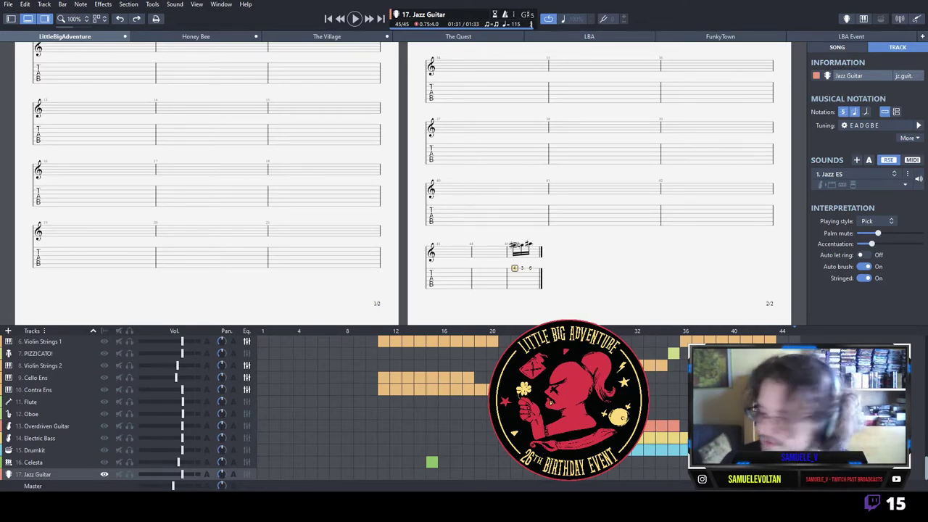
Change the three notes in Jazz Guitar bar 45 to frets 6, 5 and 8 and play them back.
type("7")
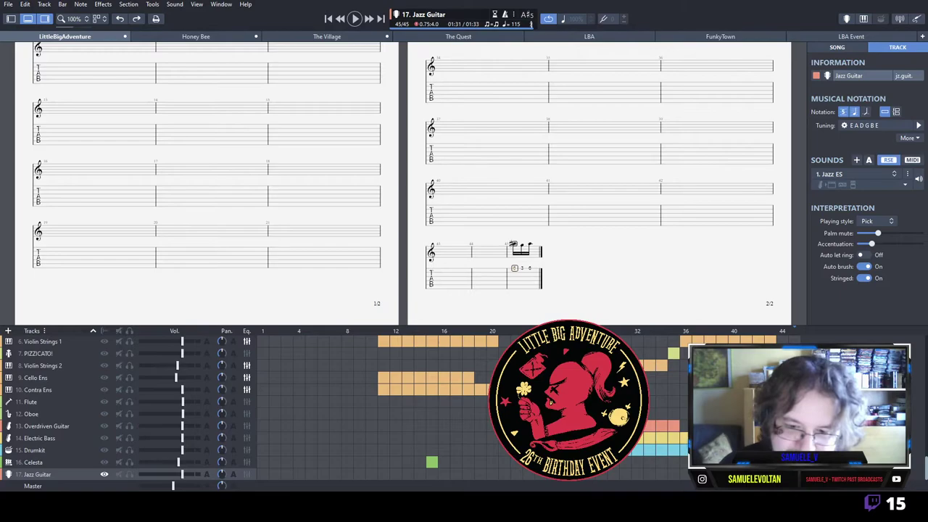
key("Right")
type("5")
key("Right")
type("8")
key("Left")
key("Left")
key("space")
key("space")
Delete all but the first note in Jazz Guitar bar 45 and add fret 6 on the B string beneath it.
key("Left")
key("Left")
key("shift+Right")
key("shift+Right")
key("Delete")
key("Right")
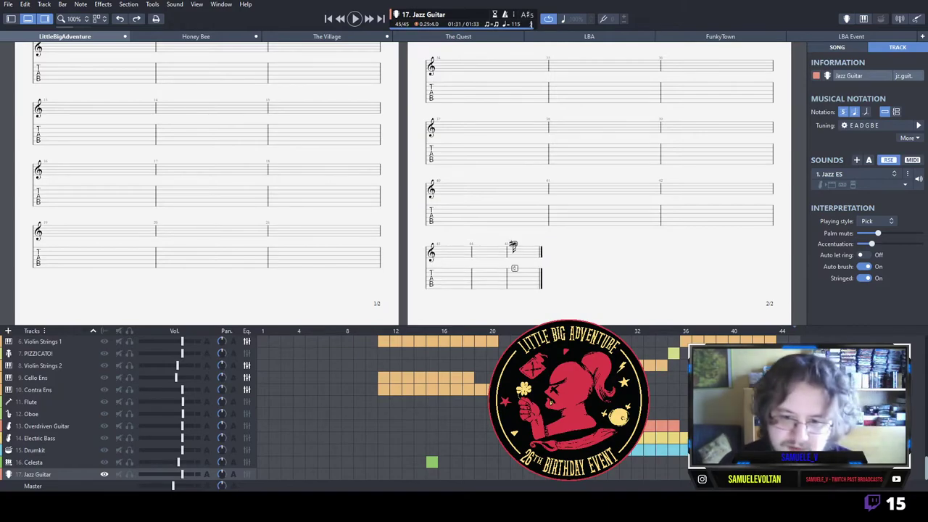
key("Down")
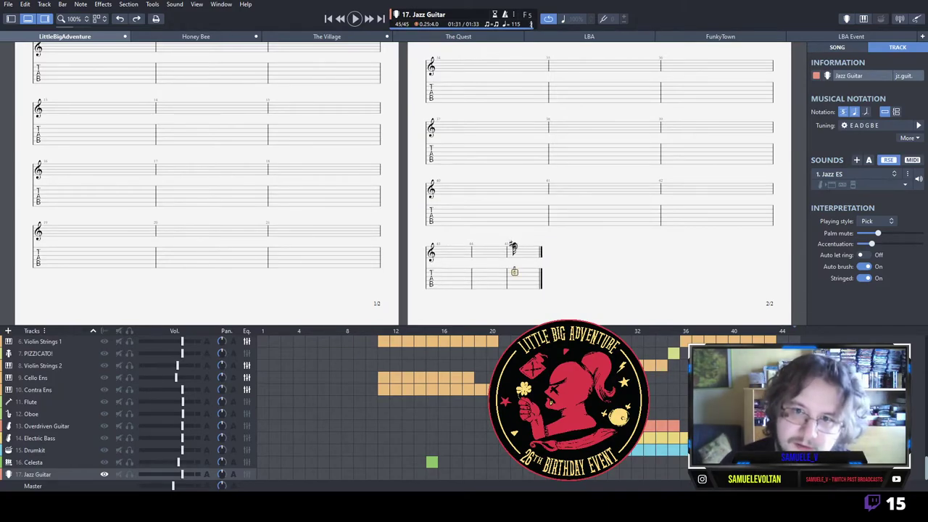
Check the Clean Guitar riff at bar 5 of the FunkyTown score and return to LittleBigAdventure.
left_click(729, 38)
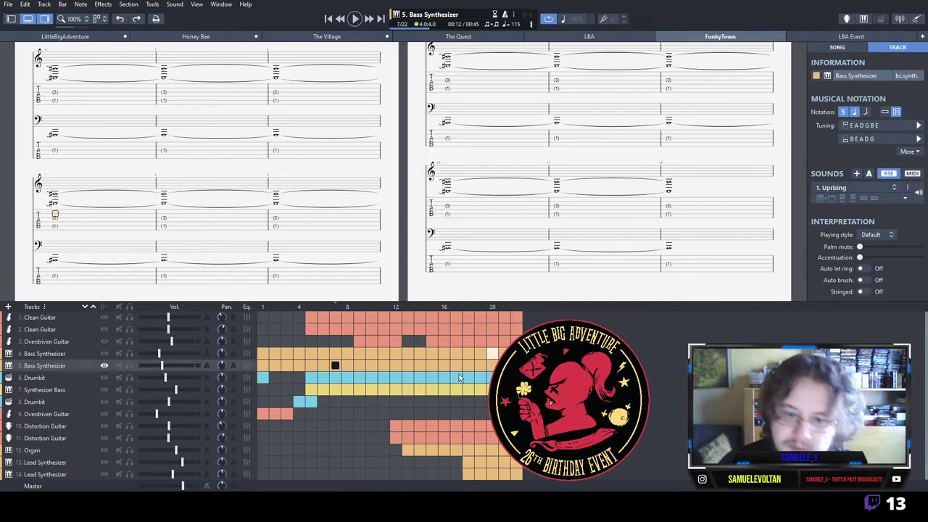
left_click(312, 321)
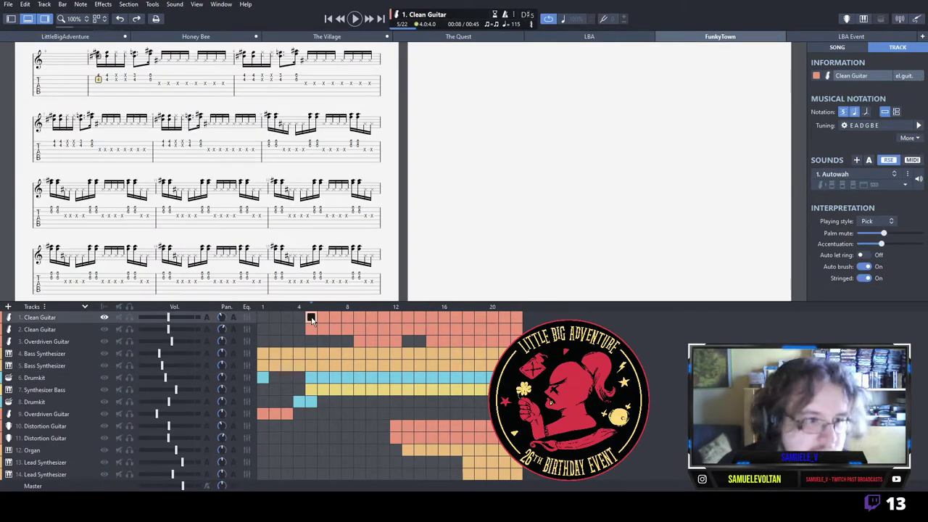
left_click(89, 38)
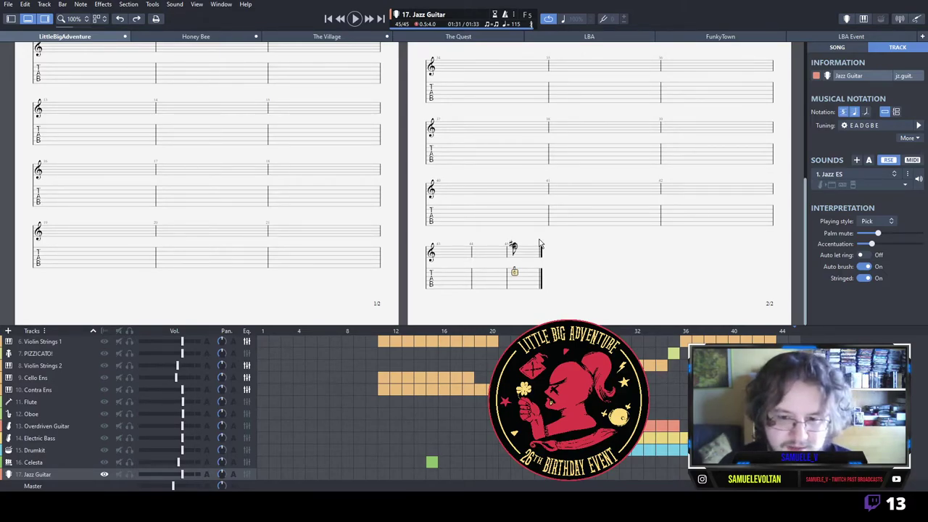
Add a second fret 6 double stop on the top two strings of Jazz Guitar bar 45 and adjust both beats' duration.
key("Right")
key("6")
key("Up")
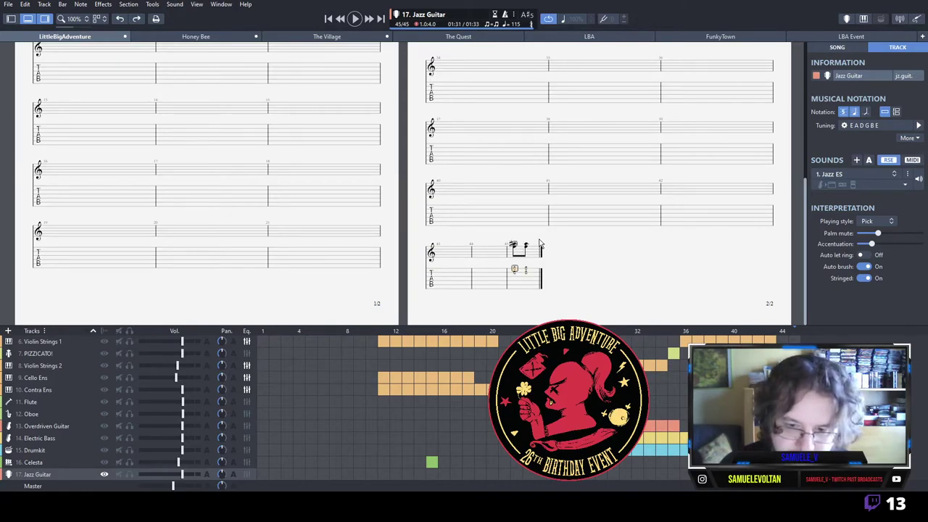
key("shift+Left")
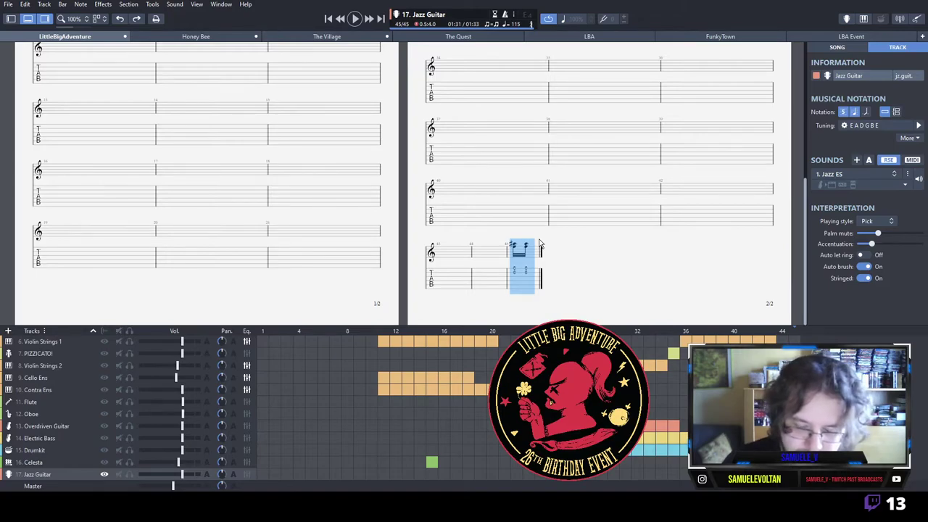
key("minus")
Add a third and fourth double stop on the top two strings of Jazz Guitar bar 45 and make them dead notes.
key("6")
key("Down")
key("6")
key("Right")
key("6")
key("Up")
key("6")
key("Left")
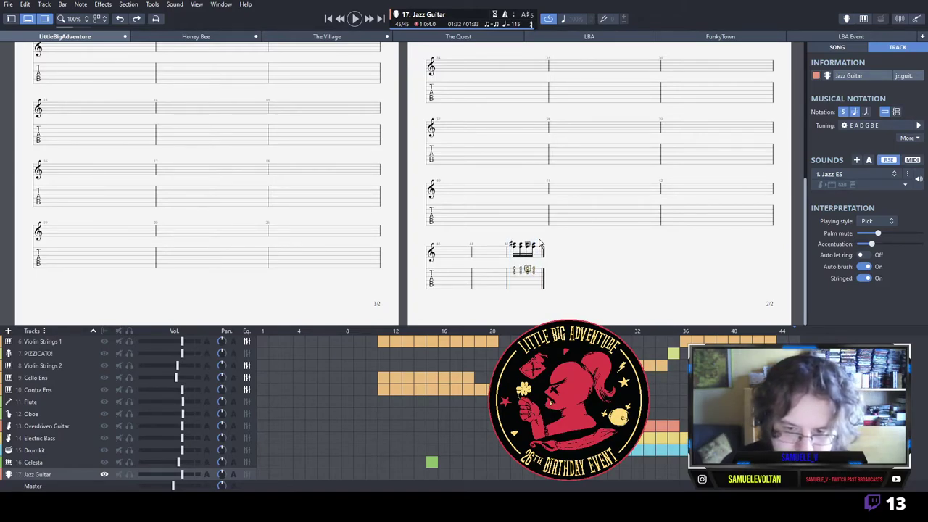
key("shift+Right")
key("x")
key("Right")
Add two more fret 6 double stops on the top two strings after the dead notes in Jazz Guitar bar 45.
key("6")
key("Down")
key("6")
key("Right")
key("Left")
key("Right")
key("6")
key("Up")
key("6")
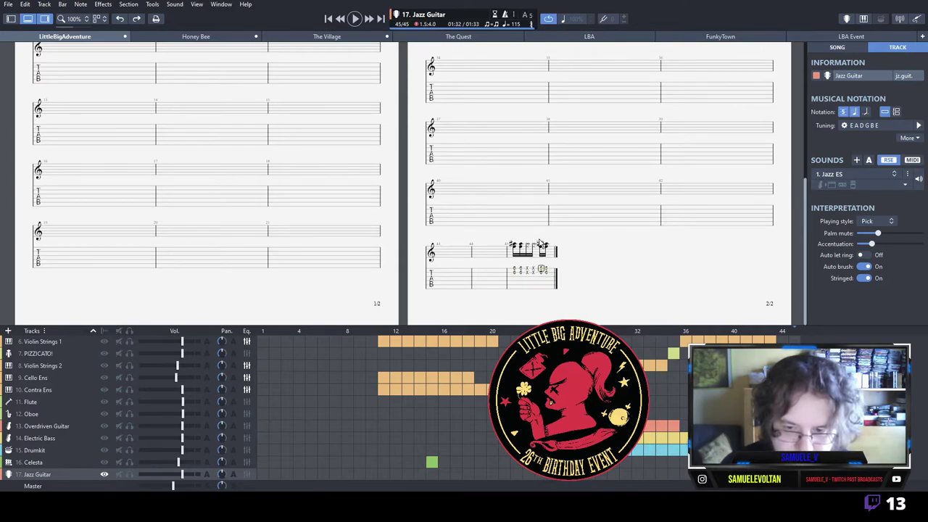
key("Right")
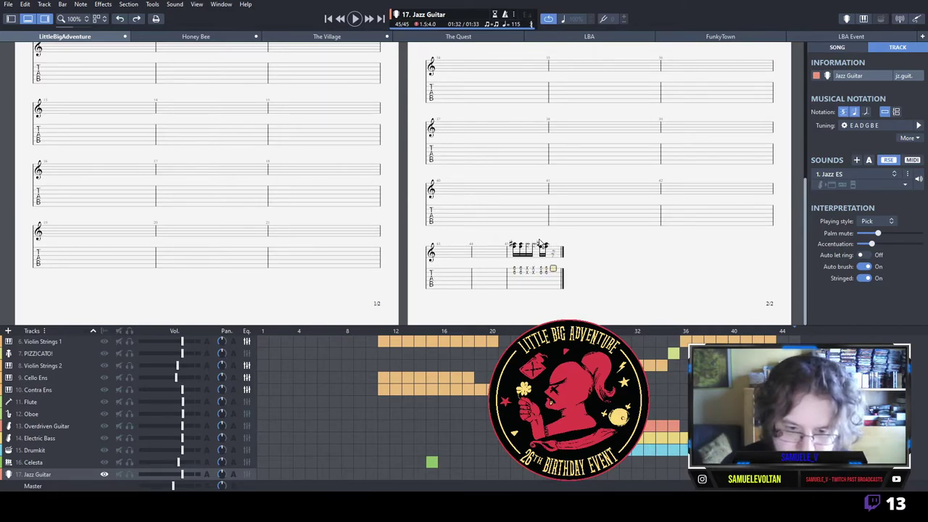
Add a dead-note double stop on the top two strings after the last fret 6 double stop in Jazz Guitar bar 45.
key("6")
key("Down")
key("shift+Right")
key("x")
key("Right")
key("Up")
key("Up")
Add a fret 8 double stop on the top two strings of Jazz Guitar bar 45 and play the riff back.
key("8")
key("Down")
key("Up")
key("Delete")
key("Up")
key("Up")
key("Up")
key("Up")
key("Up")
key("8")
key("Down")
key("8")
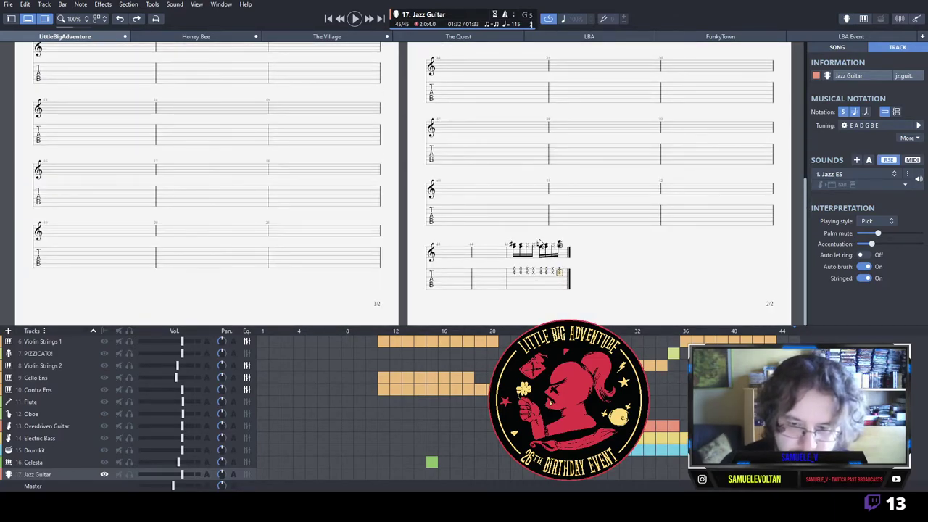
key("Left")
key("Left")
key("Left")
key("Left")
key("Left")
key("Left")
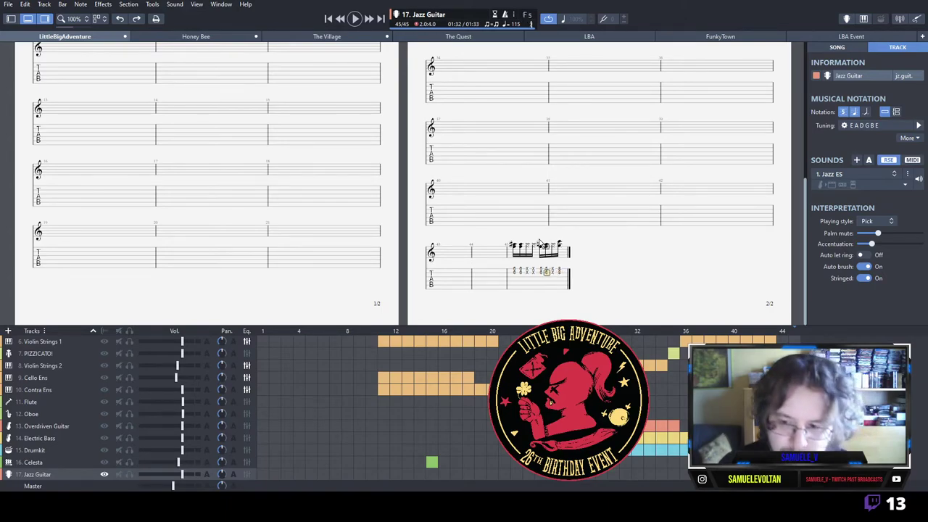
key("space")
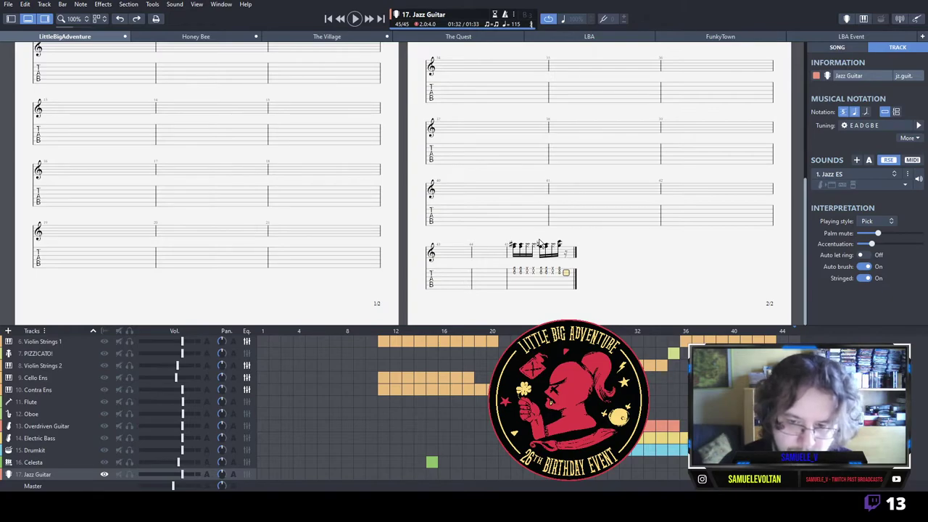
Fill the second half of Jazz Guitar bar 45 with eight fret 5 sixteenth notes on the third string.
key("6")
key("5")
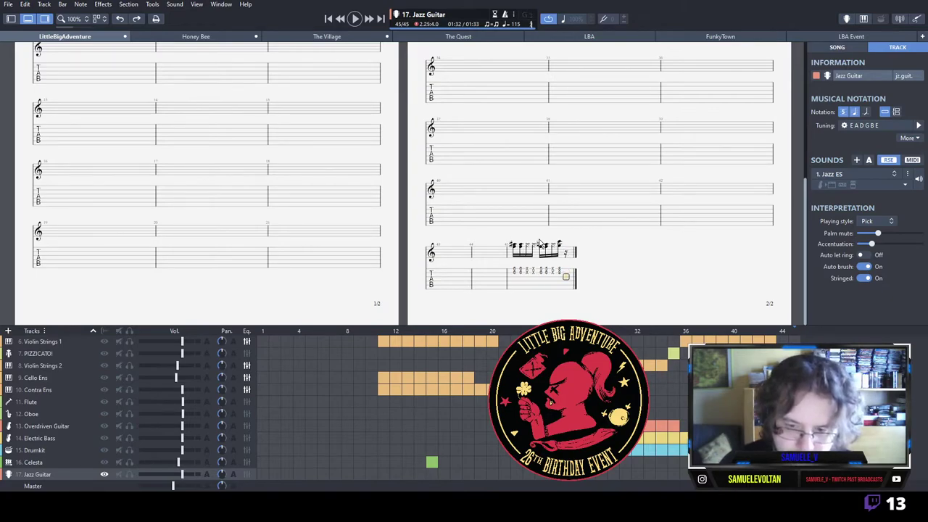
key("Right")
key("6")
key("Right")
key("6")
key("Left")
key("Left")
key("Right")
key("5")
key("Right")
key("5")
key("Right")
key("5")
key("Right")
key("5")
key("Right")
key("5")
key("Right")
key("5")
key("Right")
key("5")
Apply palm mute to the eight fret 5 notes in Jazz Guitar bar 45.
key("shift+Left")
key("shift+Left")
key("shift+Left")
key("shift+Left")
key("shift+Left")
key("shift+Left")
key("shift+Left")
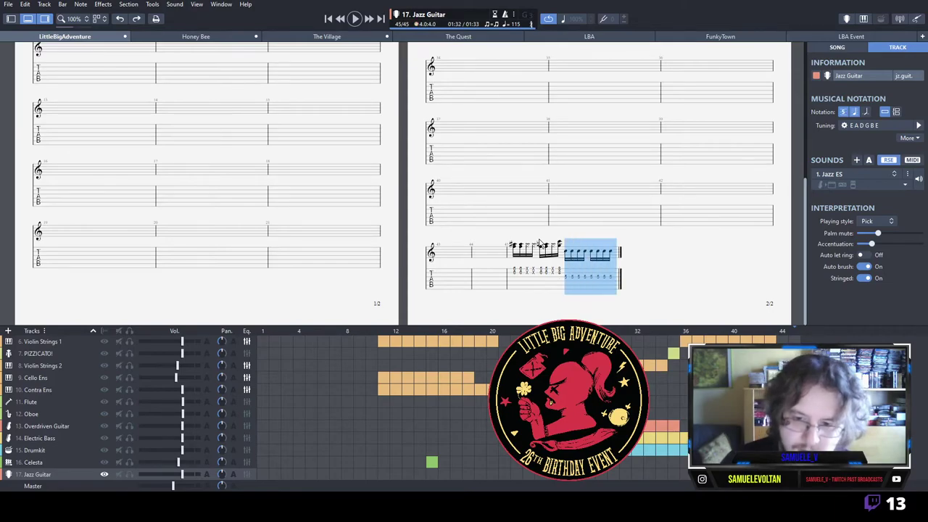
key("p")
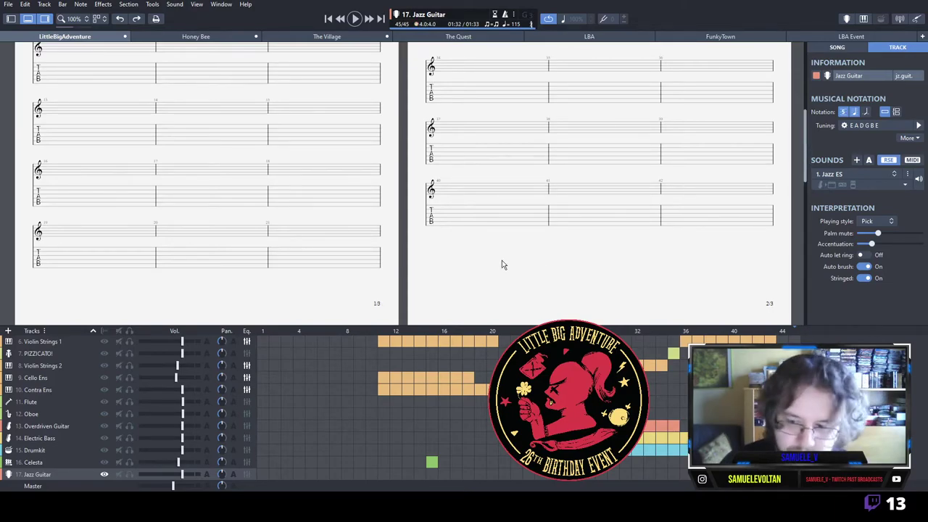
Play back the complete Jazz Guitar riff in bar 45.
key("space")
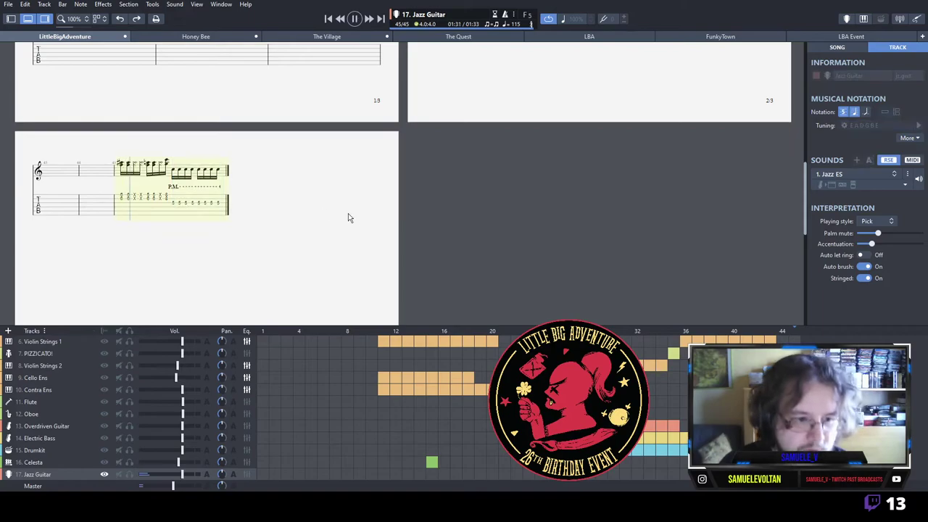
scroll(127, 204, "up", 1)
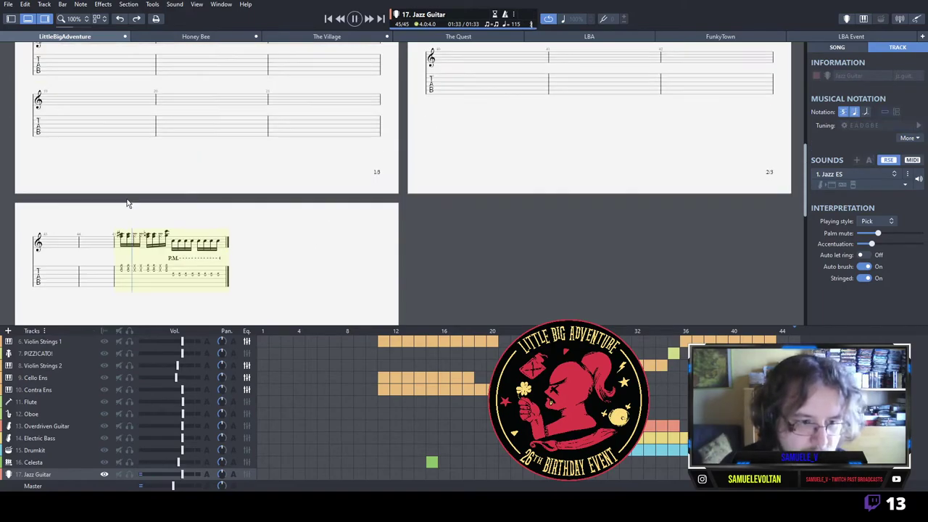
key("space")
scroll(124, 248, "down", 1)
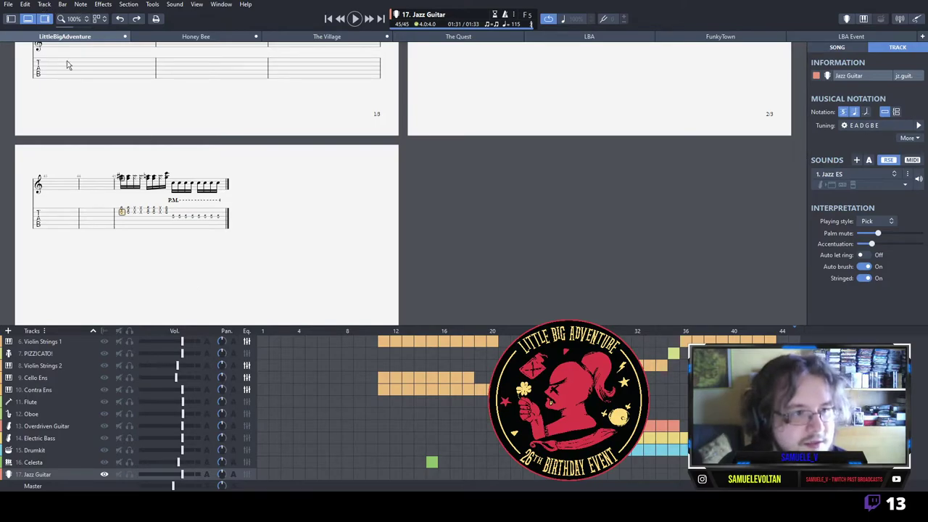
Duplicate the Jazz Guitar track, set the copy's sound to Bluesy and listen to the result.
key("ctrl+v")
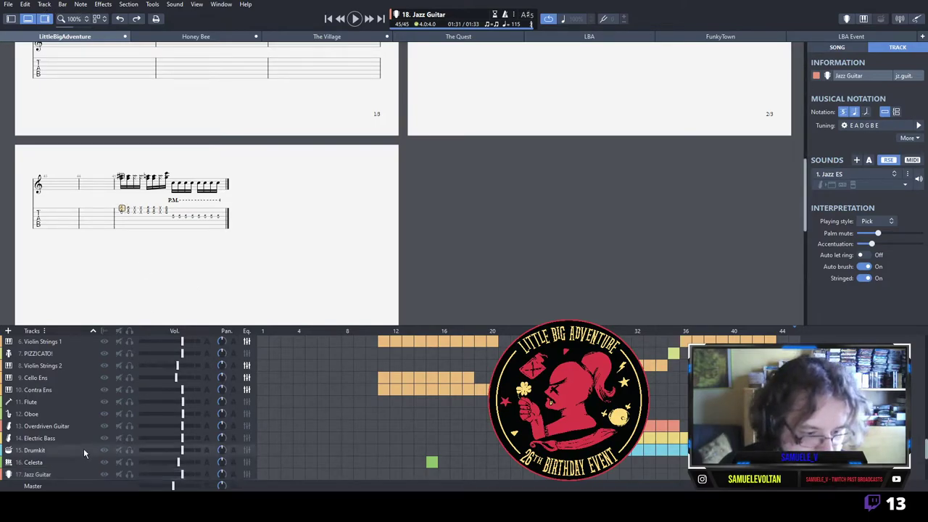
scroll(56, 475, "down", 1)
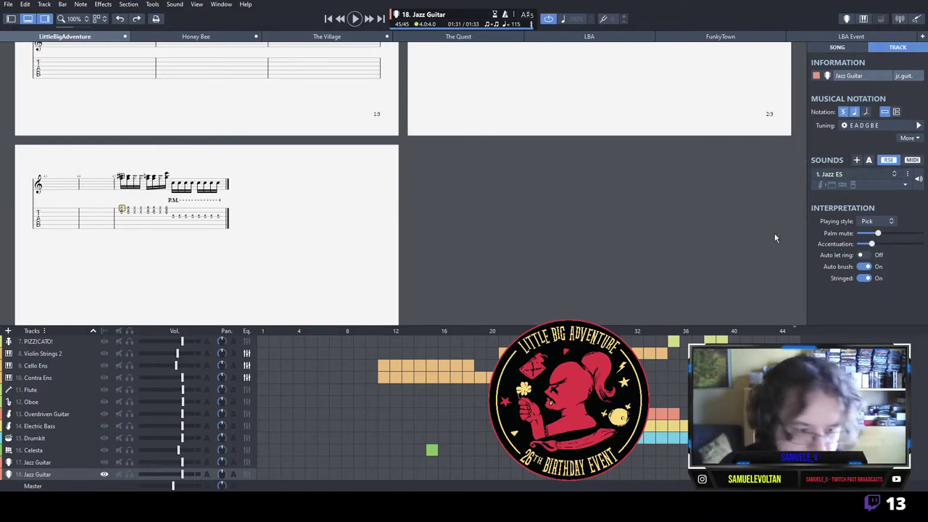
left_click(760, 206)
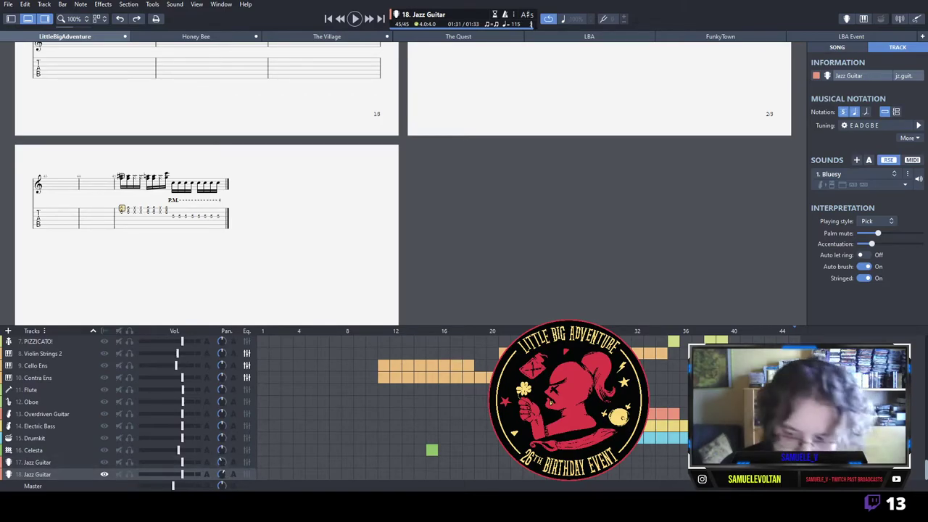
key("space")
Enter the opening kick (36) hits and first snare (38) hit in Drumkit bar 45.
left_click(782, 438)
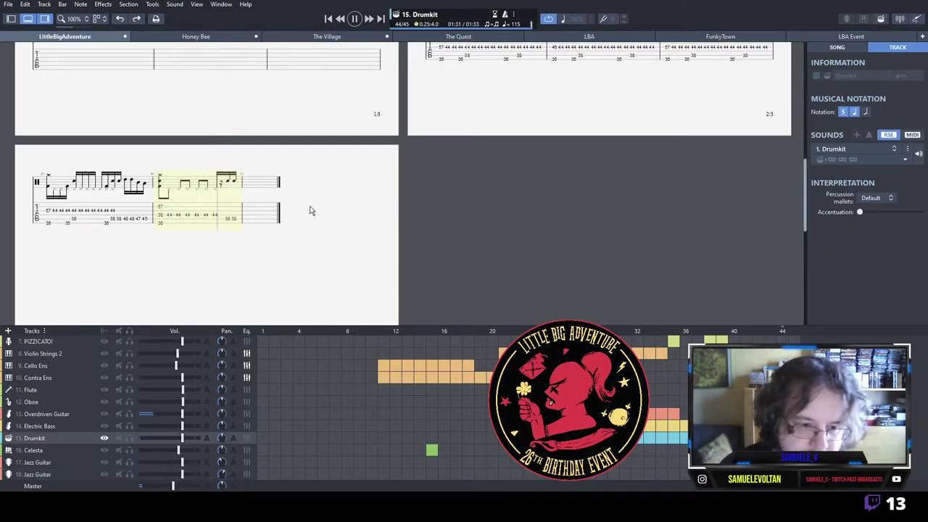
key("Right")
type("36")
key("Right")
key("Right")
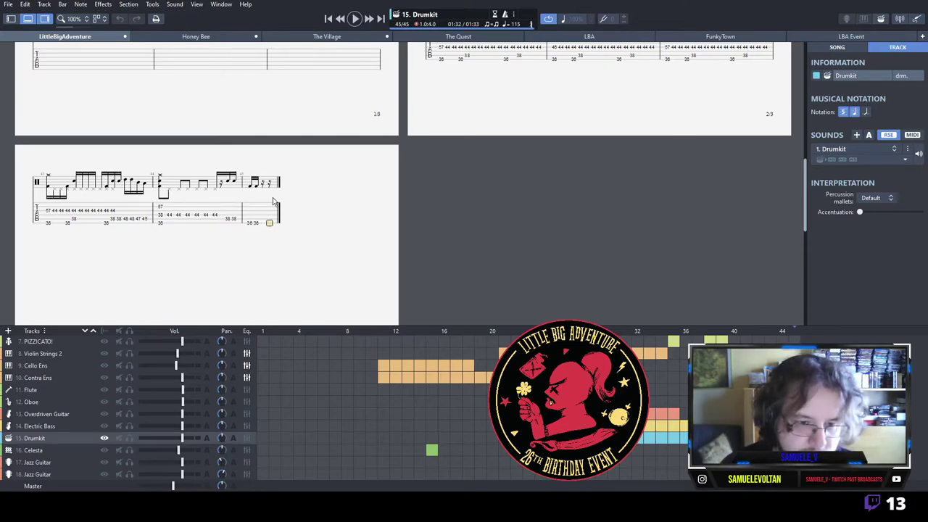
type("38")
key("Right")
key("Right")
key("Right")
Add two more pairs of kicks (36) and a closing snare (38) in Drumkit bar 45, padding the bar with rests.
key("Down")
type("36")
key("Right")
type("36")
key("Right")
key("Right")
type("36")
key("Right")
type("36")
key("Right")
key("Right")
key("Up")
type("338")
key("Right")
key("Right")
key("Right")
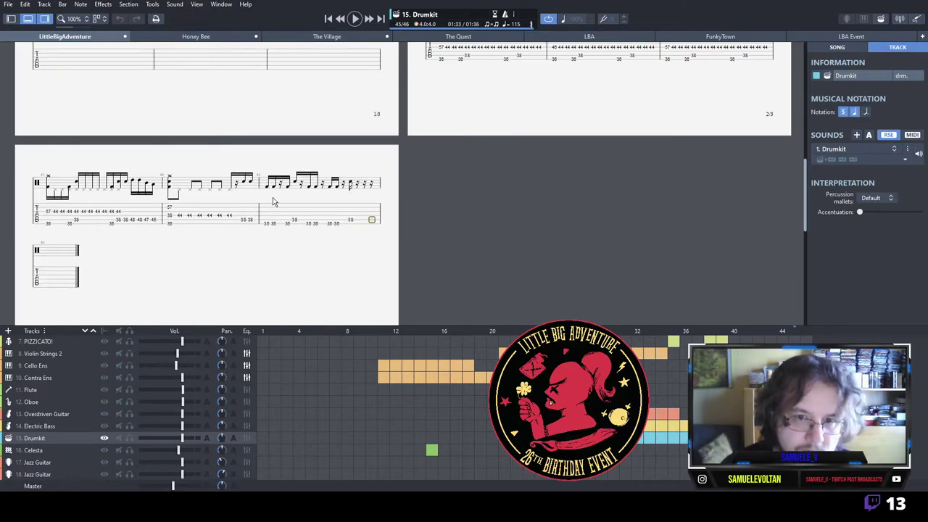
Add cymbal 57 on the first beat of Drumkit bar 45, followed by hi-hat notes 44, 44, 44 and 46.
type("57 ")
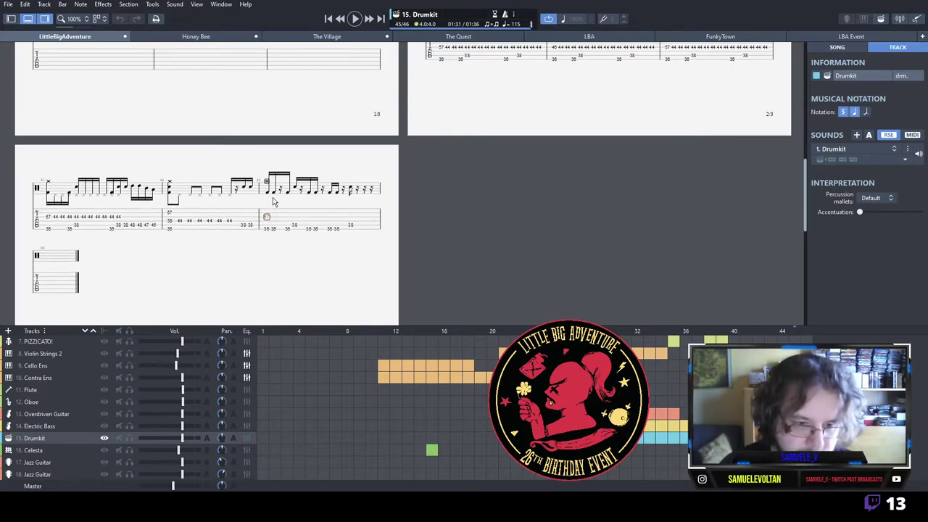
type("44")
key("Right")
type("44")
key("Right")
type("44")
key("Right")
type("46")
key("Right")
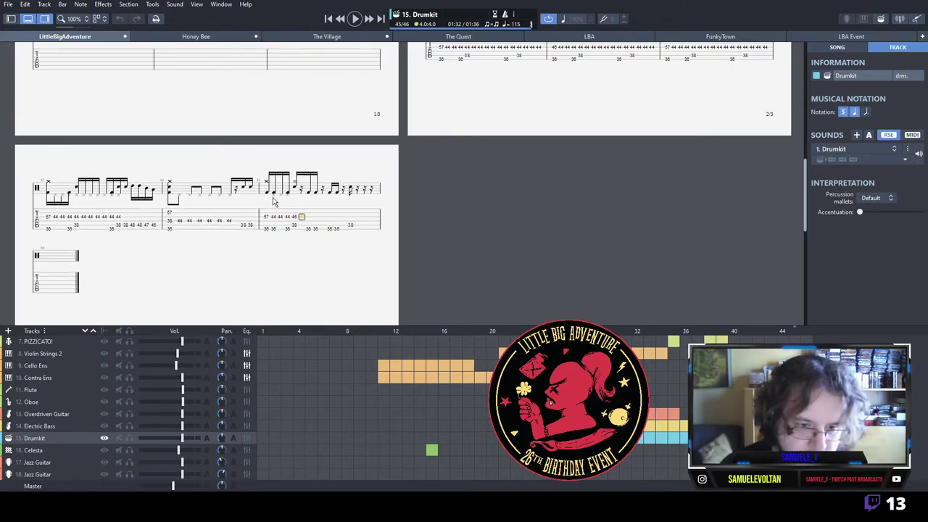
Continue the hi-hat line through the middle of Drumkit bar 45 with 44 and 46 notes.
type("4")
key("Right")
type("46")
key("Right")
type("44")
key("Right")
type("44")
key("Right")
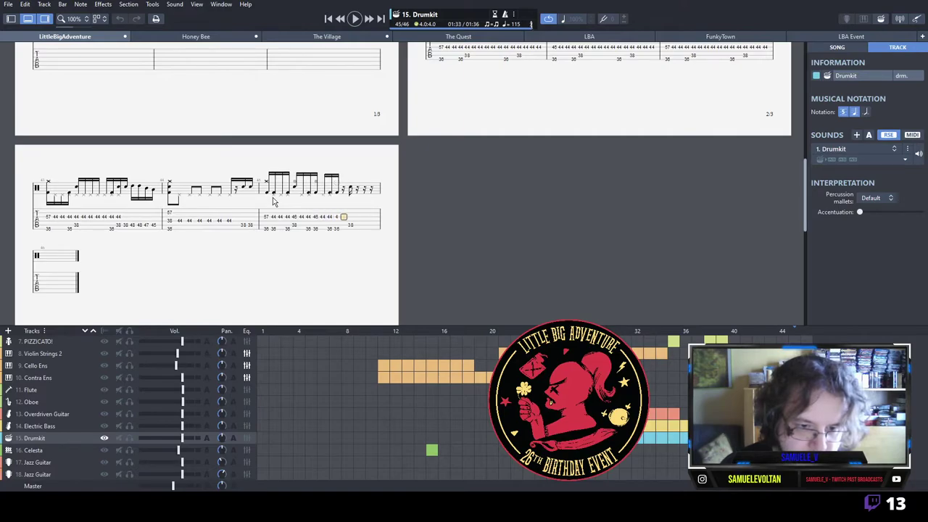
Complete the hi-hat line to the end of Drumkit bar 45 with 44 and 46 notes and correct the mistyped 4 to 44.
type("46")
key("Right")
type("44")
key("Right")
type("44")
key("Right")
type("44")
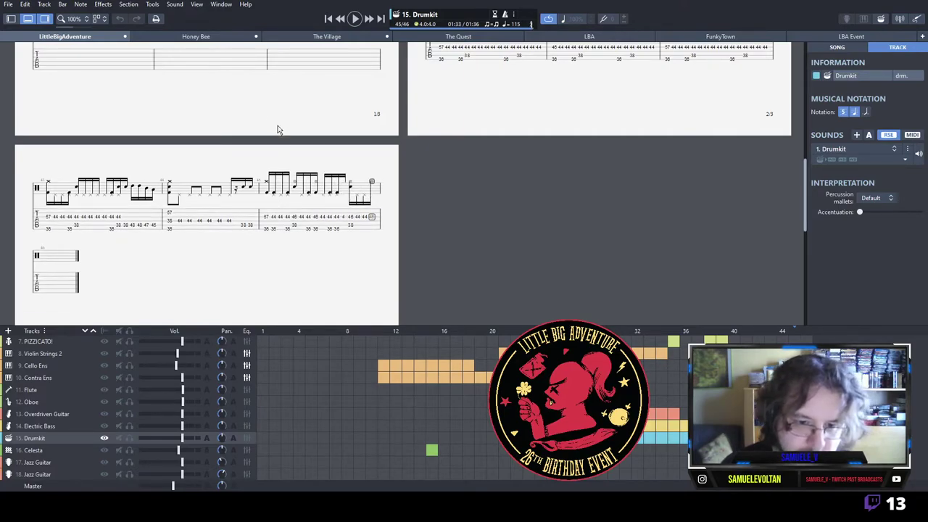
left_click(342, 216)
type("44")
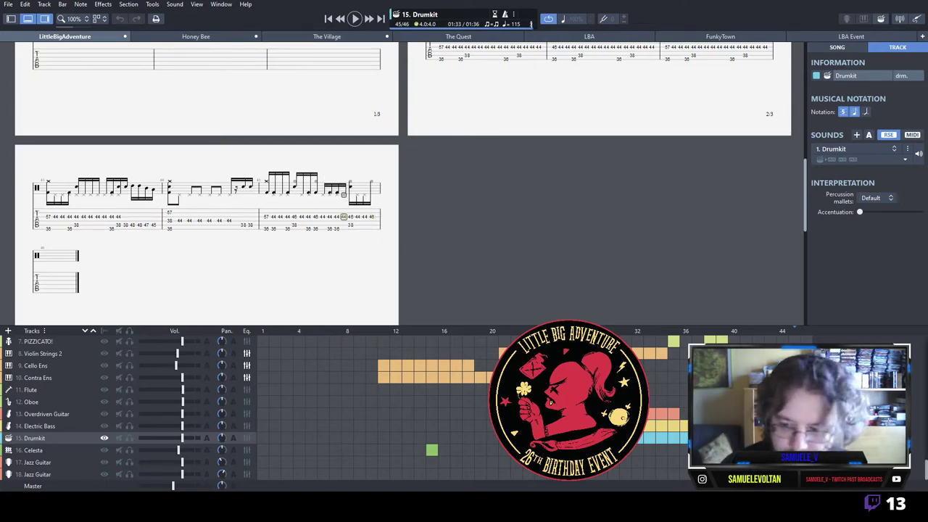
Add a fret 5 whole note in Electric Bass bar 44 and two fret 3 sixteenth notes on the A string in bar 45.
left_click(770, 425)
key("space")
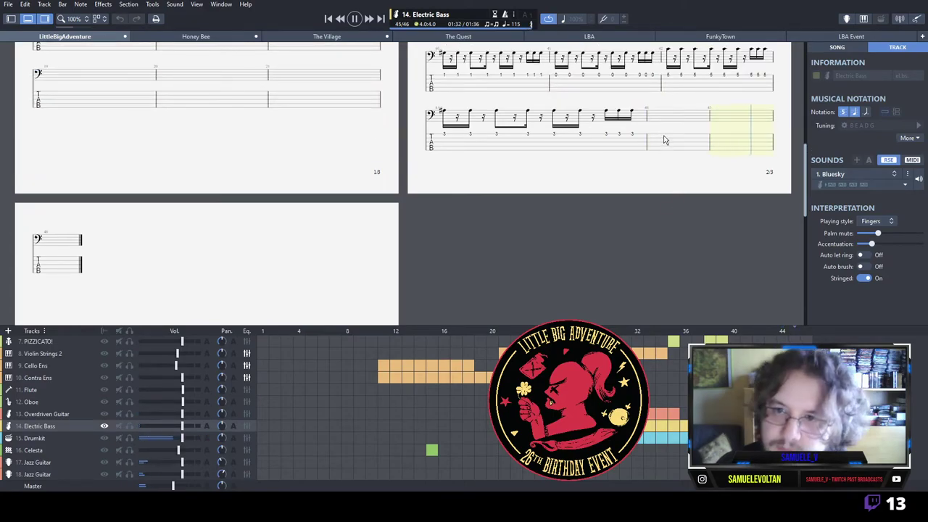
key("space")
key("Right")
key("3")
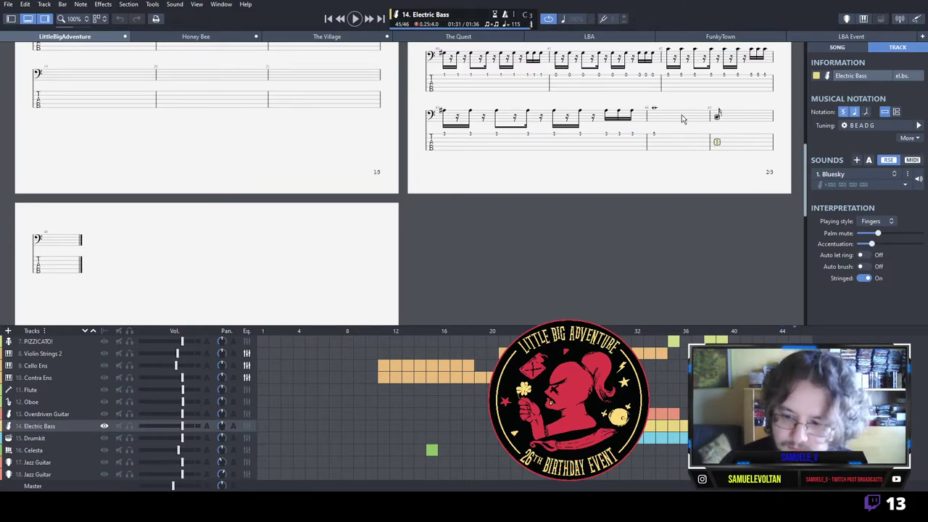
key("Right")
key("3")
key("Right")
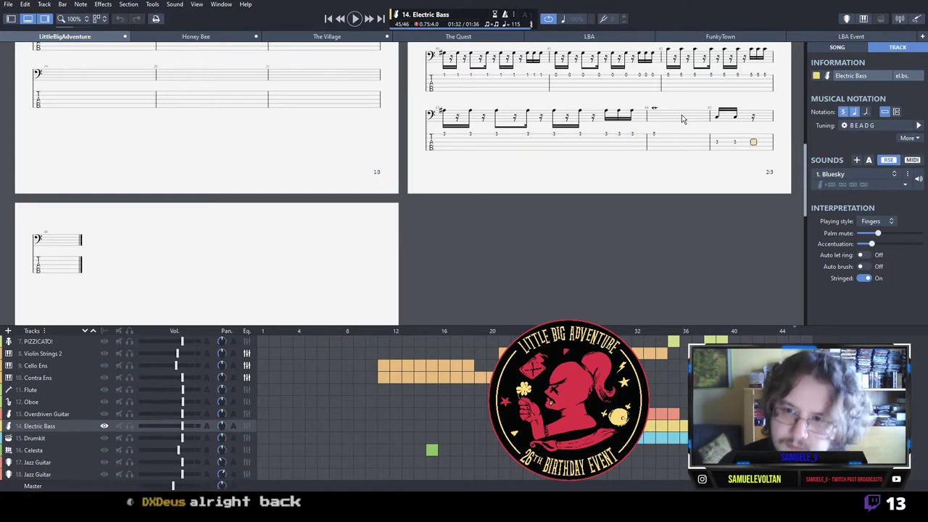
Add four fret 3 sixteenth notes on the A string after the sixteenth rest in Electric Bass bar 45.
key("Left")
key("Left")
key("Right")
key("Right")
key("3")
key("Right")
key("3")
key("Right")
key("3")
key("Right")
key("3")
key("Left")
key("Left")
key("Left")
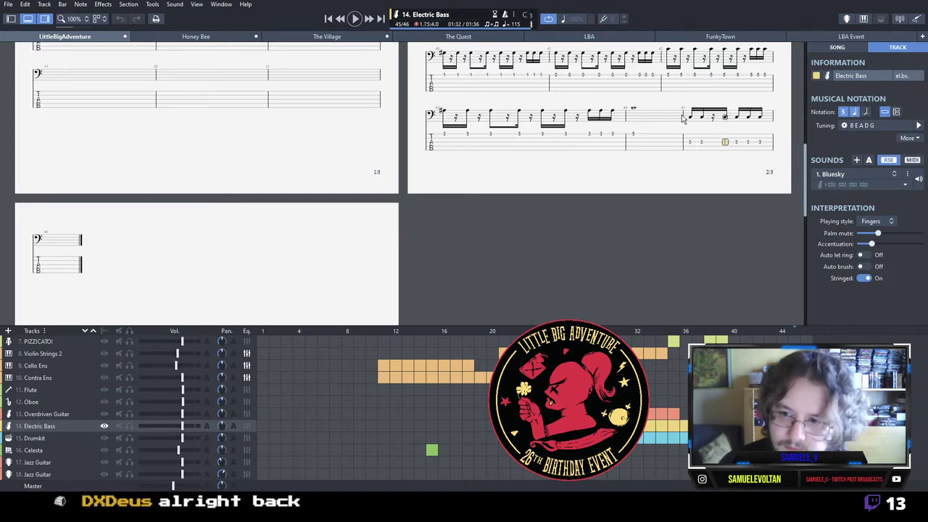
Extend Electric Bass bar 45 with another fret 3 note on the A string, a sixteenth rest and one more fret 3 note.
key("space")
key("space")
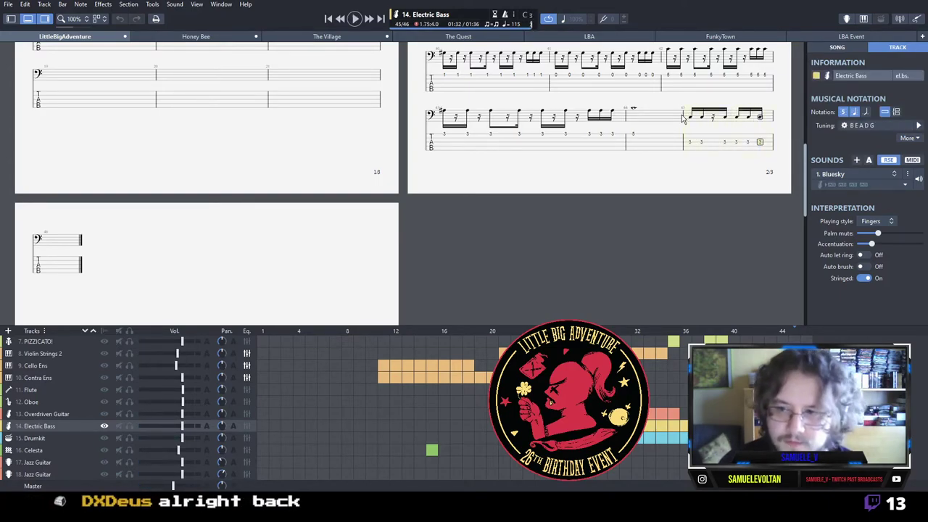
key("Right")
key("Right")
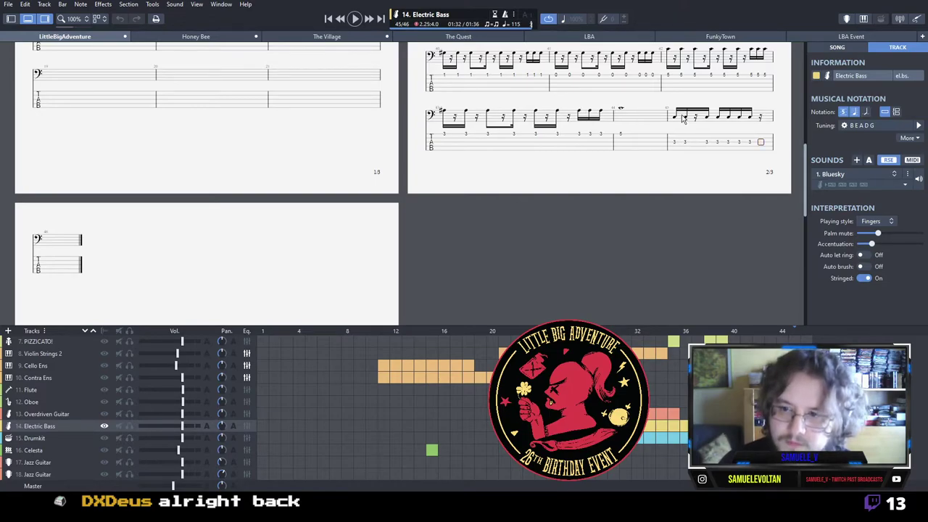
key("Right")
key("3")
key("Right")
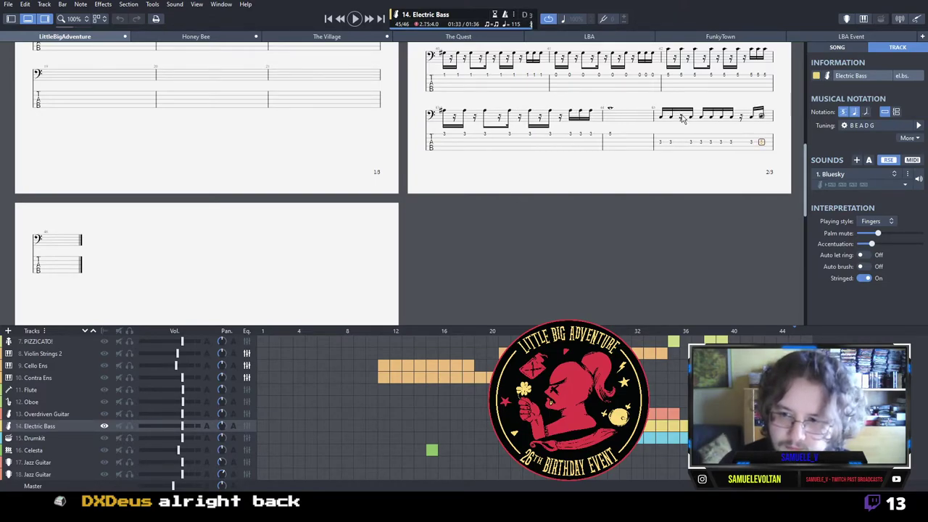
Finish Electric Bass bar 45 with an ascending run: fret 6 on A, frets 3 and 5 on D, frets 3, 5 and 8 on G.
key("6")
key("Right")
key("3")
key("Right")
key("5")
key("Right")
key("Up")
key("3")
key("3")
key("Right")
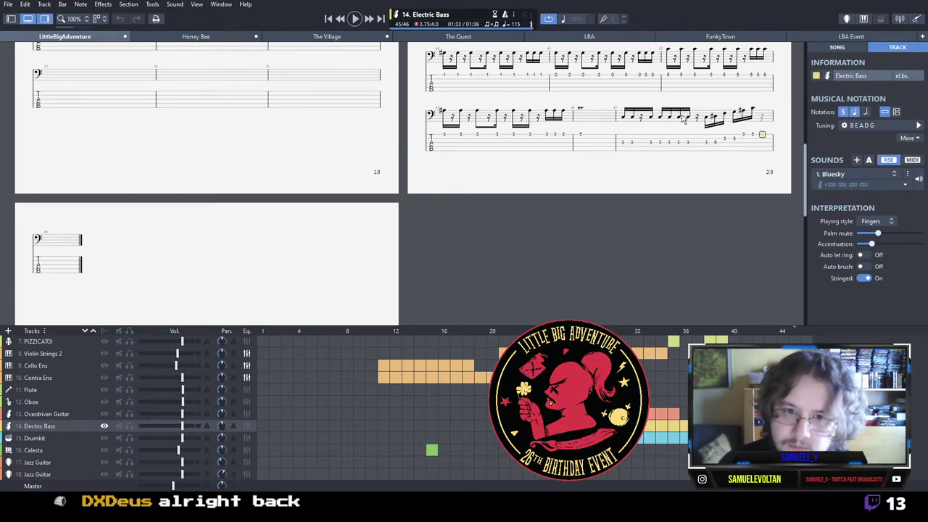
key("5")
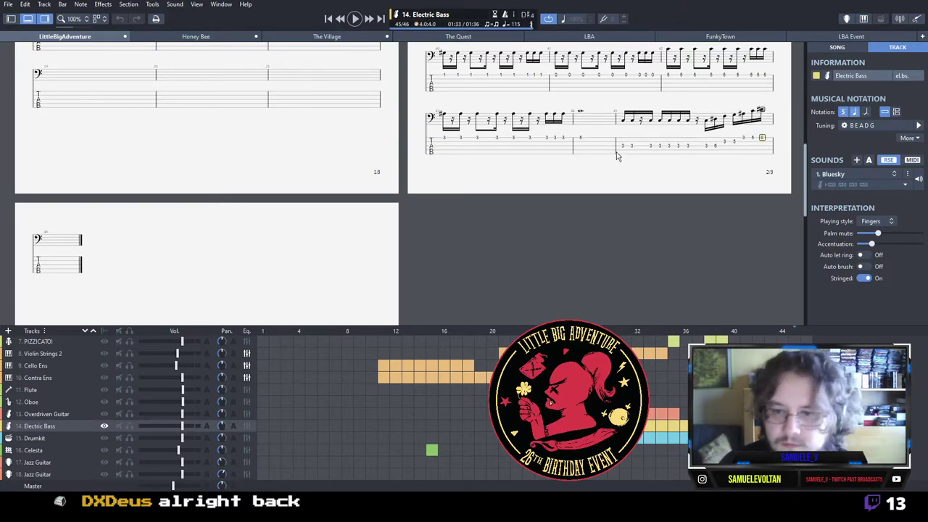
Copy the Electric Bass notes of bar 45 into bar 46 and play the result back.
key("space")
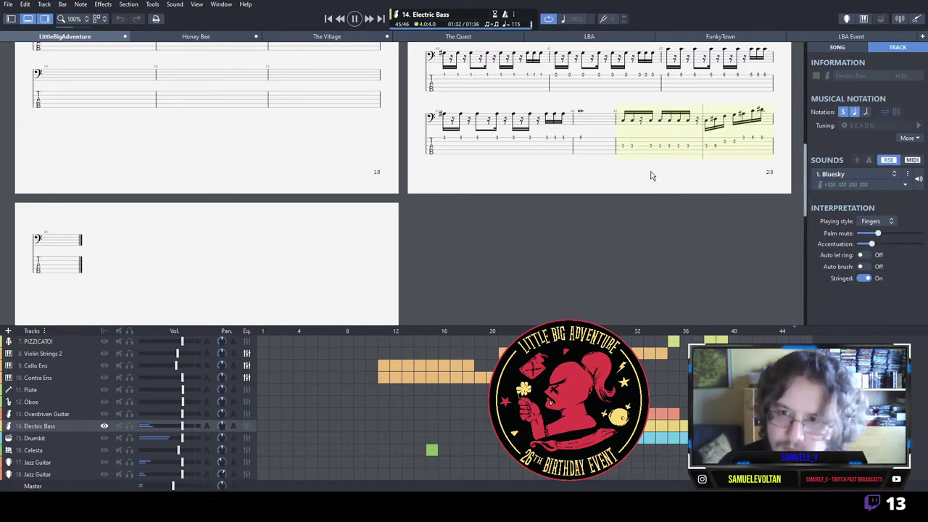
key("space")
left_click_drag(634, 147, 765, 148)
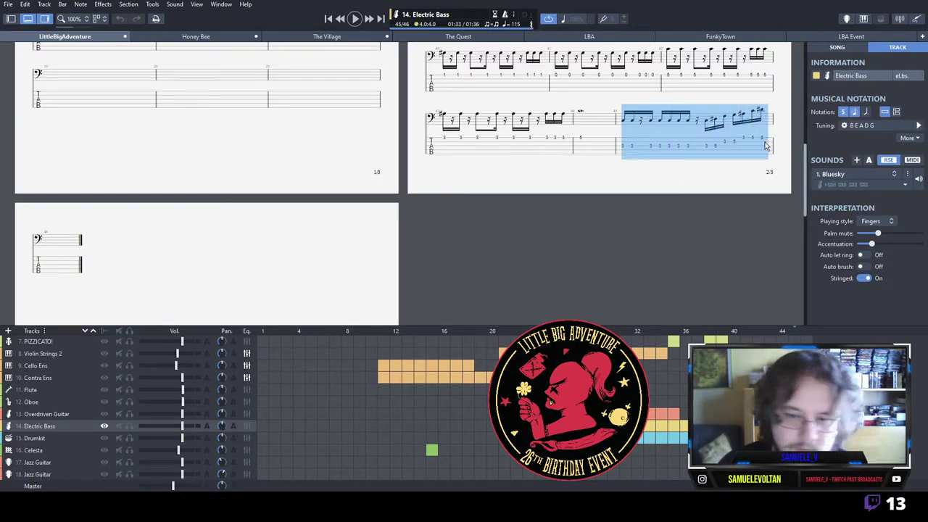
left_click(40, 259)
key("ctrl+v")
key("space")
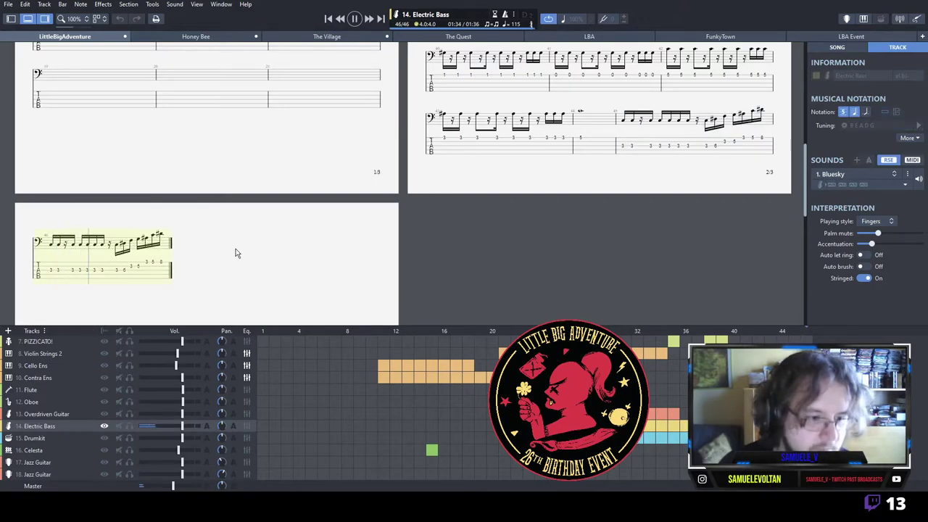
key("space")
Delete the six-note ascending run that ends Electric Bass bar 46.
key("Right")
key("shift+Right")
key("shift+Right")
key("shift+Right")
key("shift+Right")
key("shift+Right")
key("shift+Right")
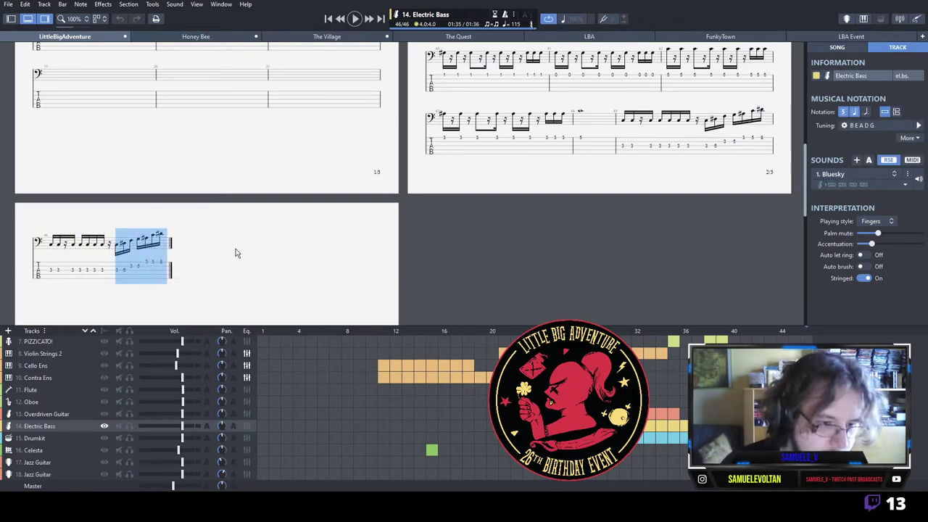
key("Delete")
Finish Electric Bass bar 46 on the G string with fret 11, a sixteenth rest and frets 11, 10, 8, 5 and 3.
type("11")
key("Right")
type("11 10")
key("Right")
type("8")
key("Right")
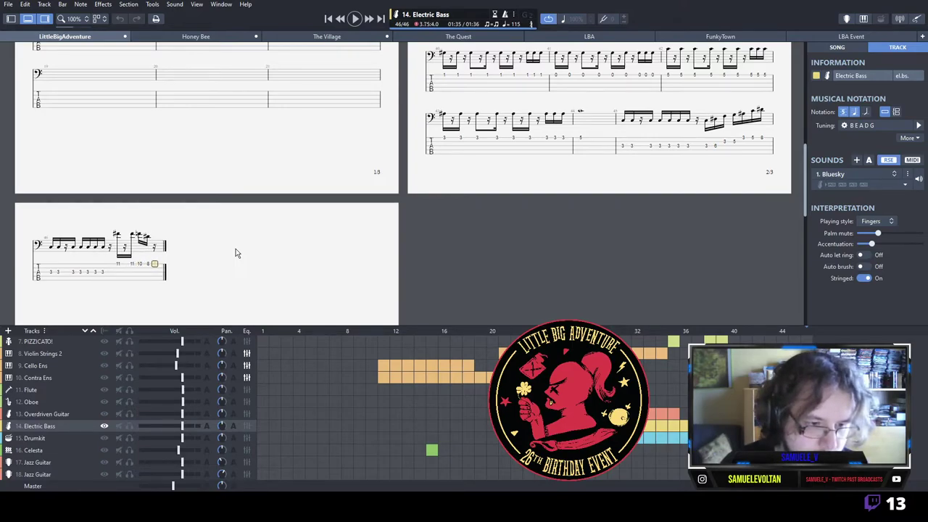
type("5")
key("Right")
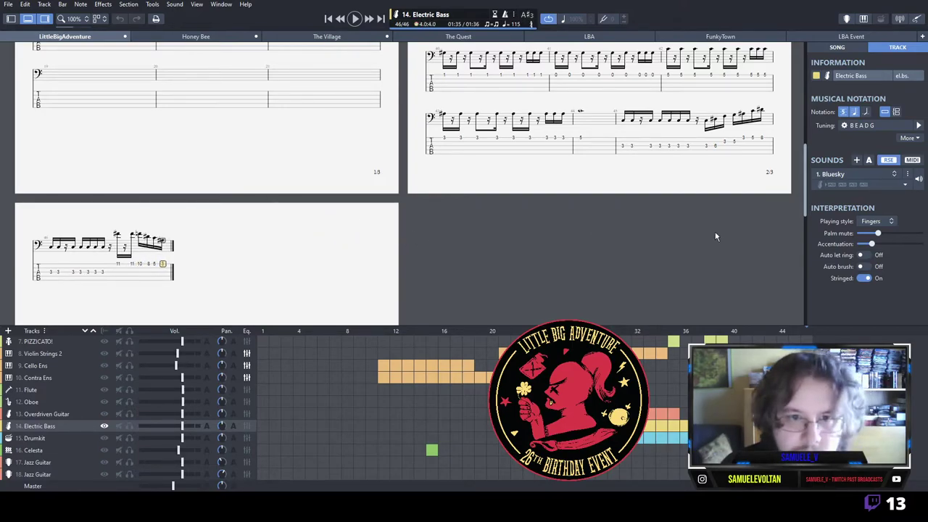
Copy the Drumkit pattern of bar 45 into bar 46 and change the copy's opening cymbal hit.
key("ctrl+Down")
left_click_drag(258, 289, 385, 280)
key("ctrl+c")
key("Right")
key("ctrl+v")
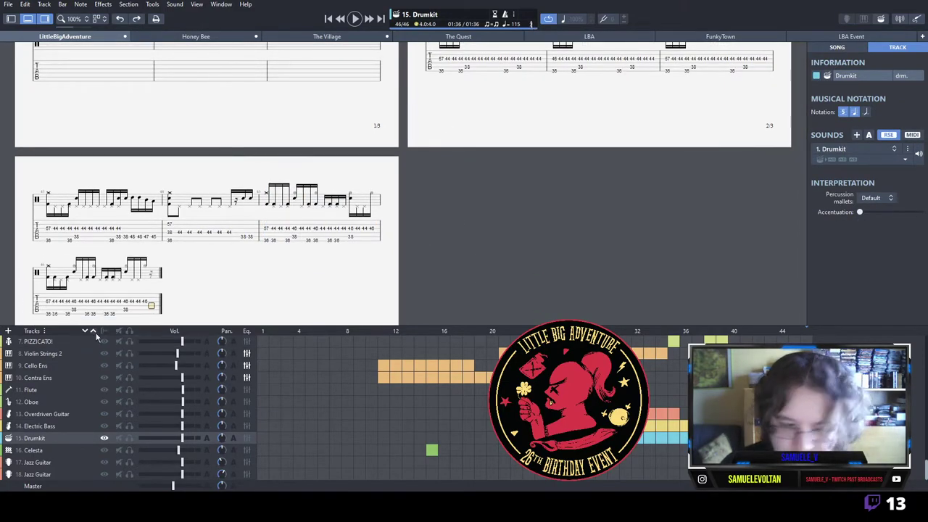
left_click(50, 304)
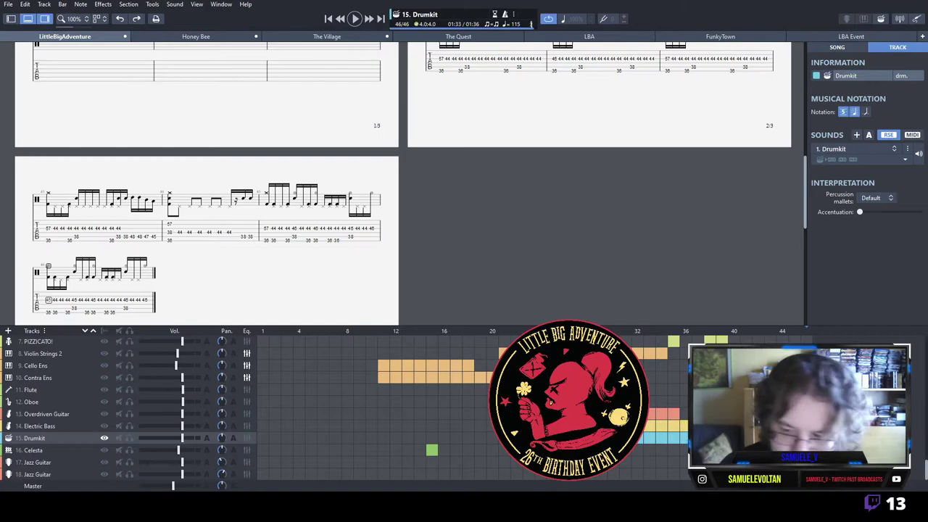
Copy the bar 45 riff of the first Jazz Guitar, track 17, into its bar 46.
left_click(795, 462)
key("space")
key("space")
left_click_drag(572, 119, 756, 109)
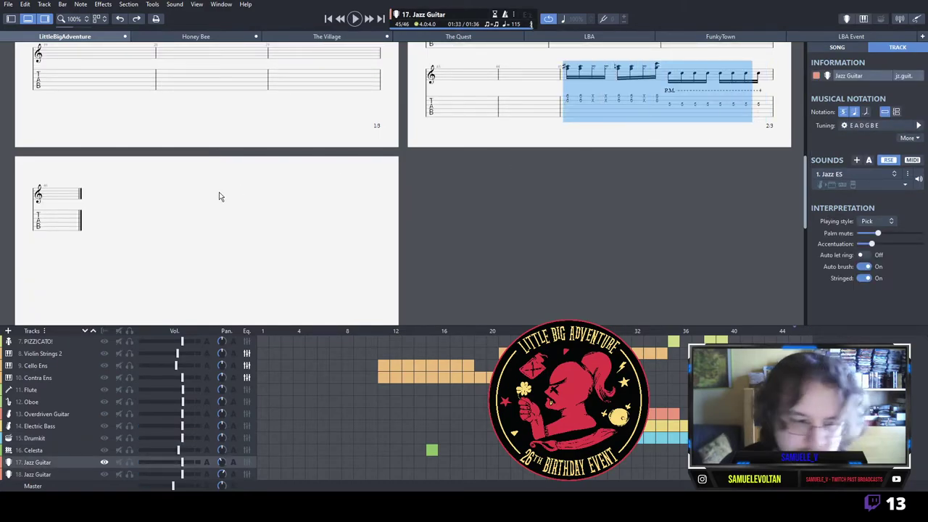
key("ctrl+Down")
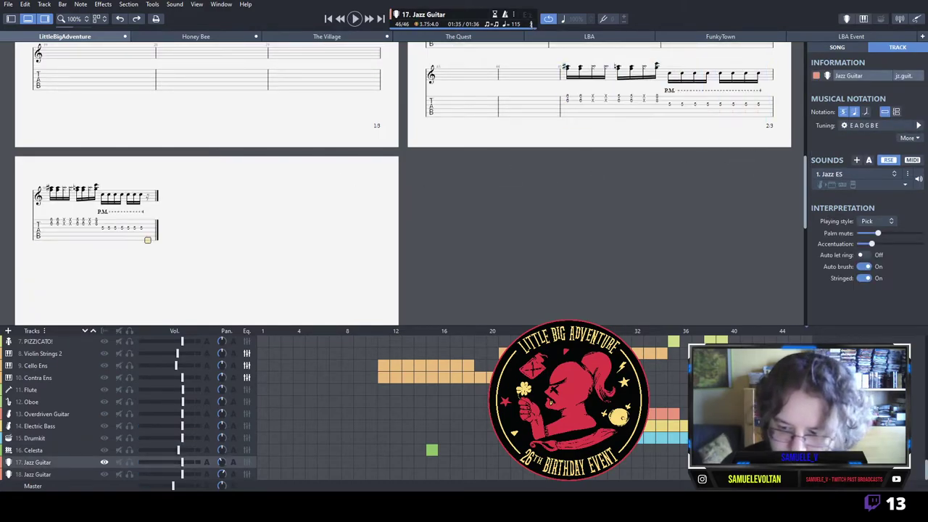
Copy the bar 45 riff of the second Jazz Guitar, track 18, into its bar 46.
left_click_drag(562, 111, 793, 108)
key("ctrl+c")
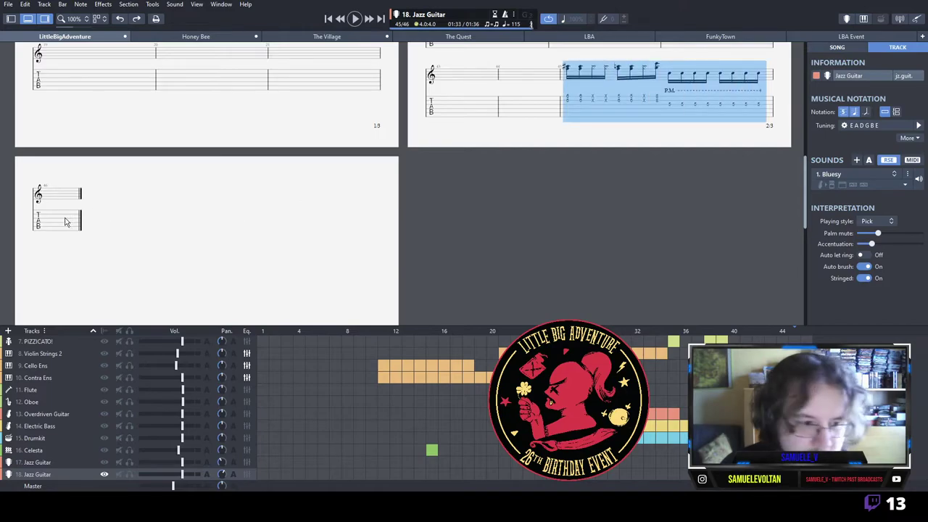
left_click(65, 219)
key("ctrl+v")
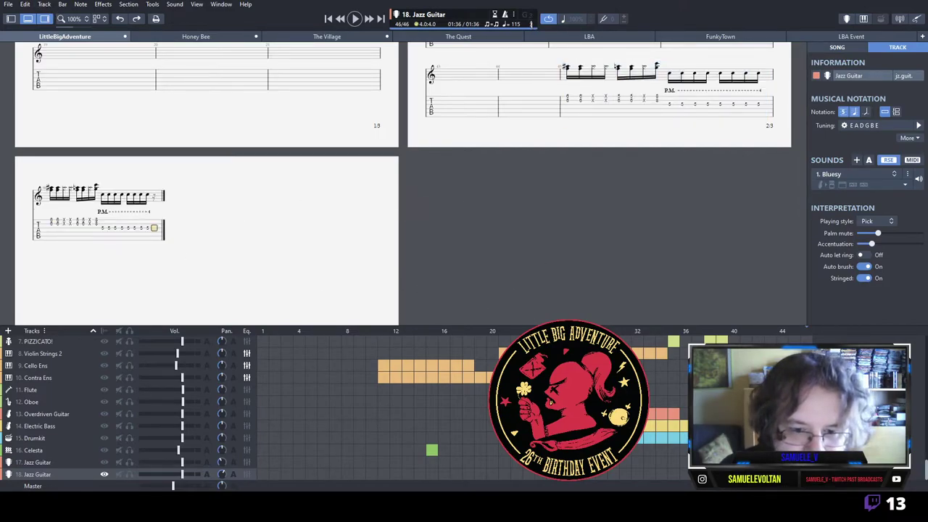
Add a Distortion Guitar track and enter a whole-note power chord in bar 44 with fret 3 on A and fret 5 on D and G.
key("ctrl+Down")
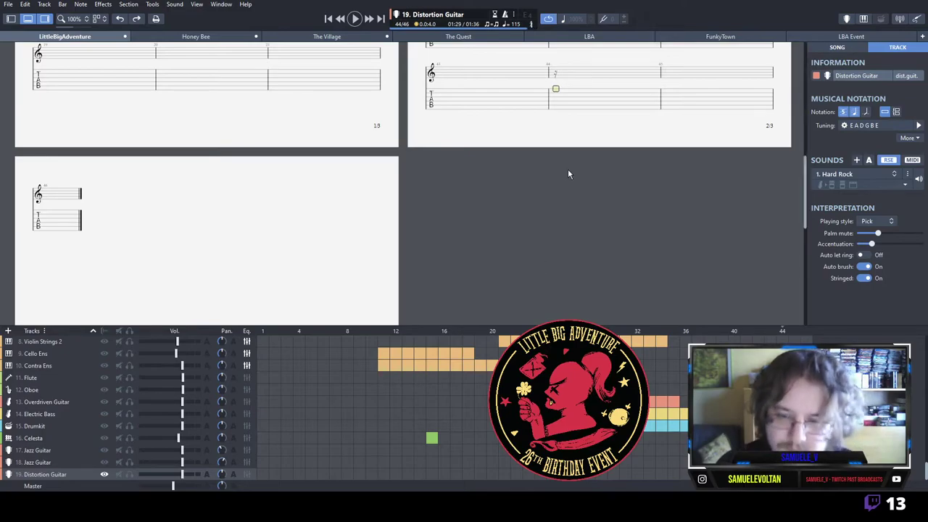
left_click(557, 104)
type("3")
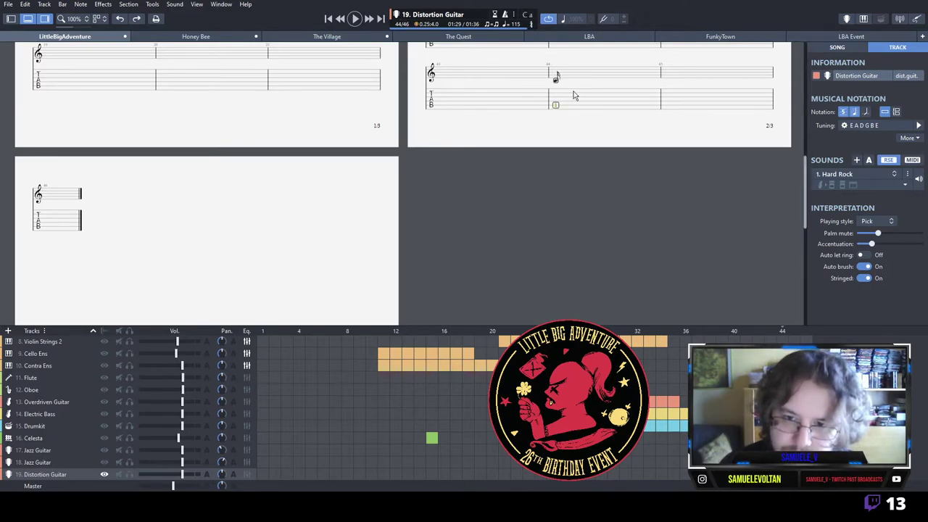
key("space")
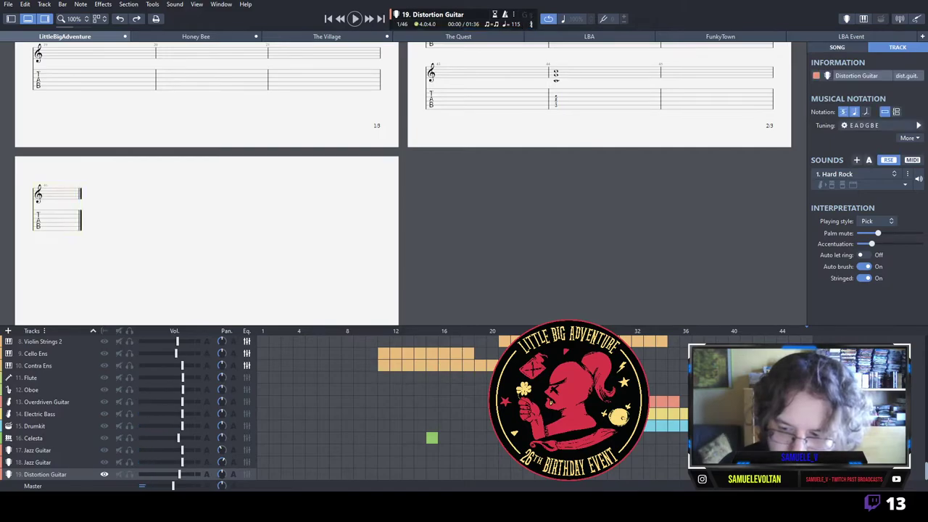
Play the arrangement from the oboe entry in bar 21 to review it.
left_click(613, 426)
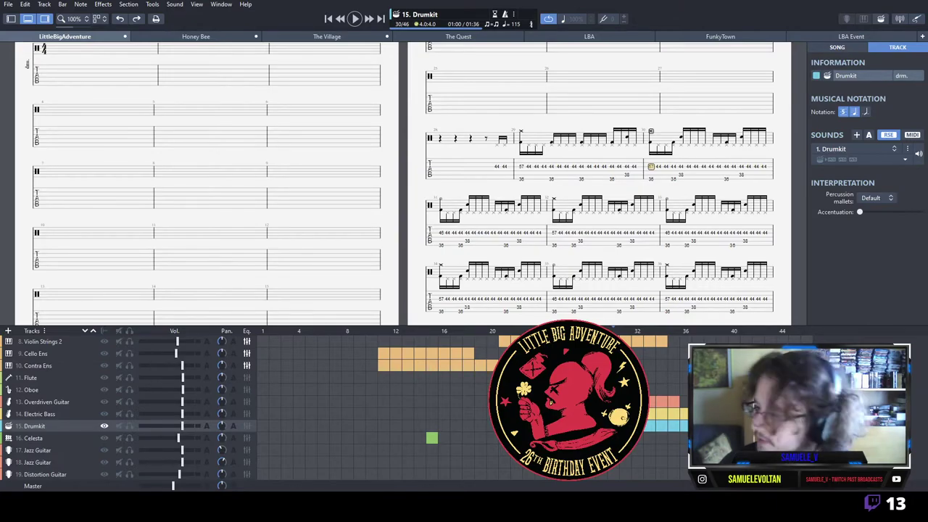
left_click(505, 389)
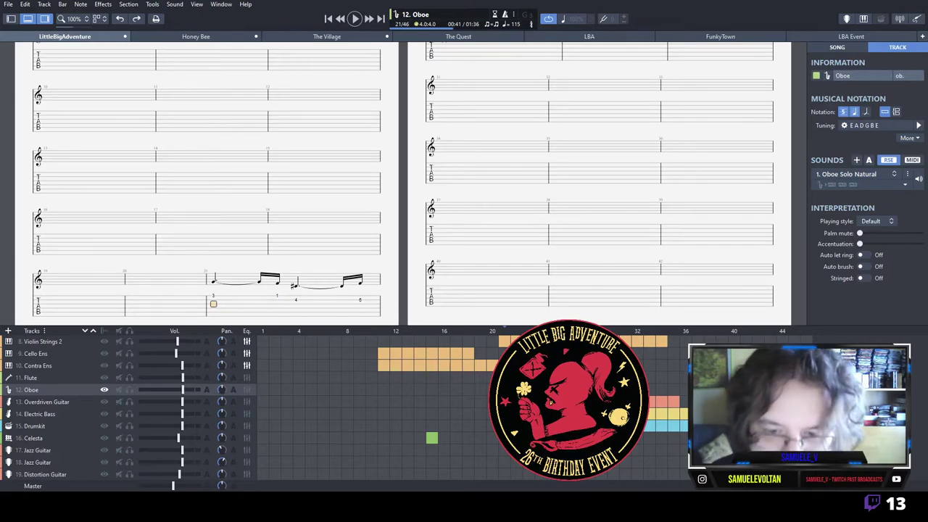
key("space")
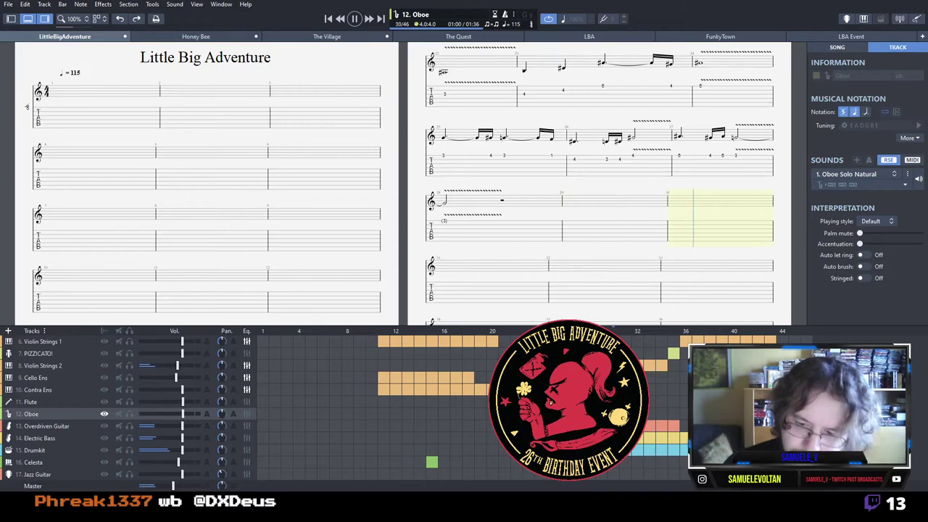
scroll(377, 406, "down", 1)
Put the whole-note power chord into Overdriven Guitar bar 44, play it back and lower that track's volume.
left_click(79, 439)
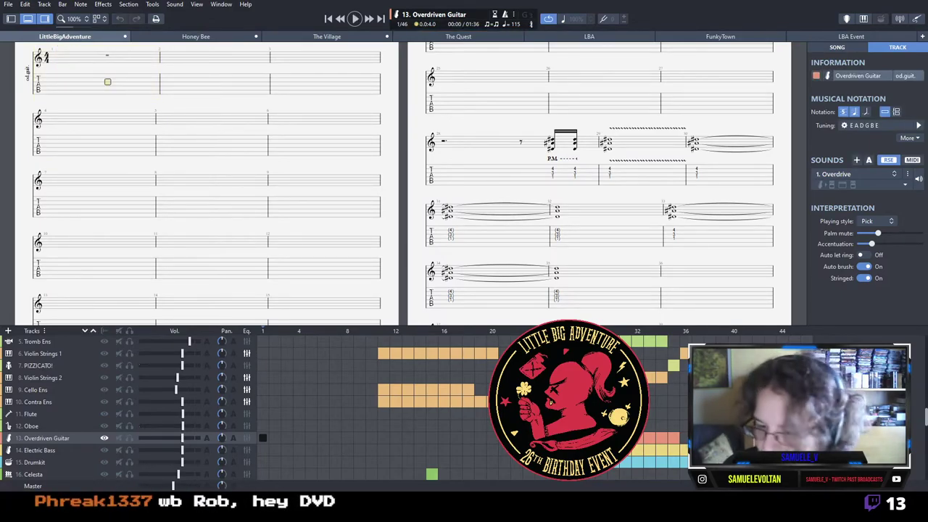
left_click(795, 462)
scroll(345, 278, "down", 1)
left_click(782, 438)
key("space")
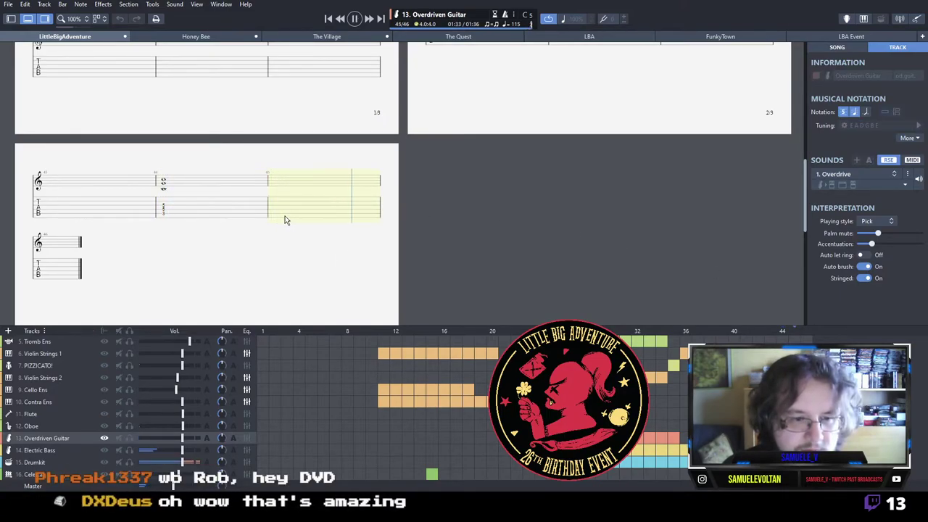
key("space")
left_click_drag(183, 439, 173, 438)
Enter four sixteenth notes on the A string in Overdriven Guitar bar 45: frets 3, 3, a dead note and 3.
key("Up")
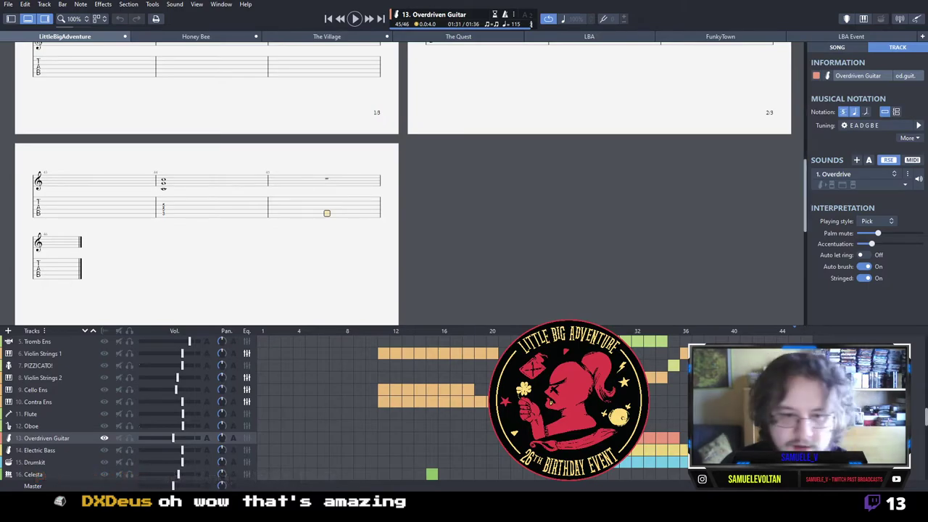
key("3")
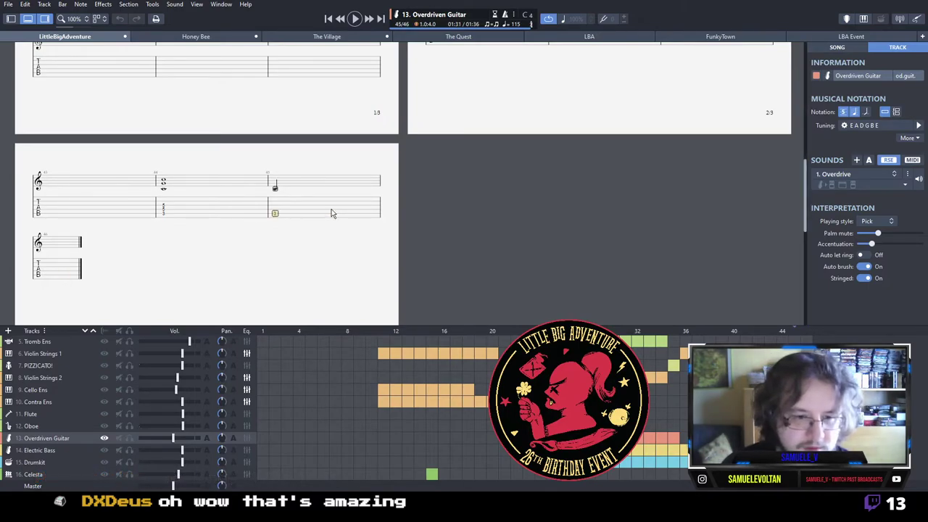
key("Right")
key("3")
key("Right")
key("3")
key("Right")
key("3")
key("Left")
key("x")
key("Right")
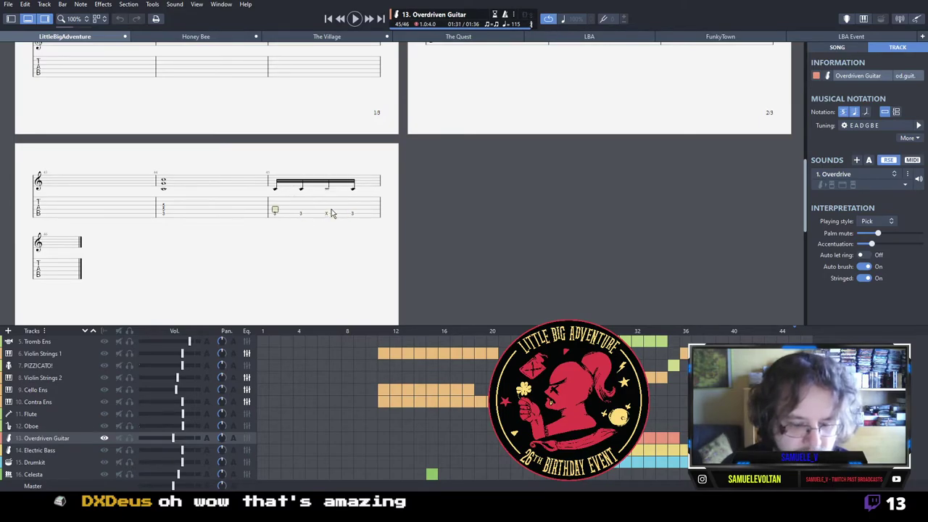
Turn the first two notes of Overdriven Guitar bar 45 into palm-muted power chords by adding fret 5 on D and G.
key("5")
key("Right")
key("5")
key("shift+Left")
key("p")
key("Up")
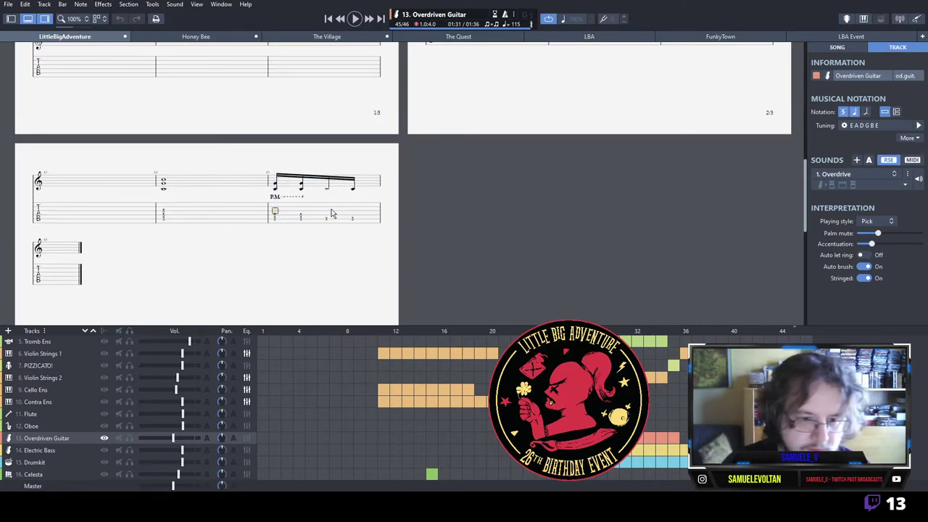
key("shift+Right")
key("Escape")
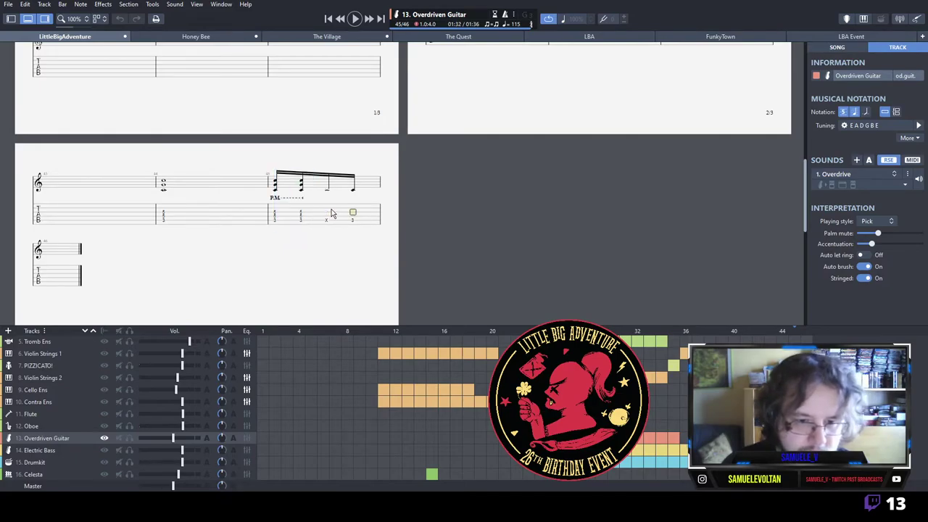
Make the fourth sixteenth of Overdriven Guitar bar 45 a dead note and fill beat two with four 3-5-5 power chords.
key("x")
key("Right")
key("3")
key("Up")
key("5")
key("Up")
key("5")
key("Right")
key("5")
key("Right")
key("5")
key("Right")
key("5")
key("Left")
key("Left")
key("Right")
key("Right")
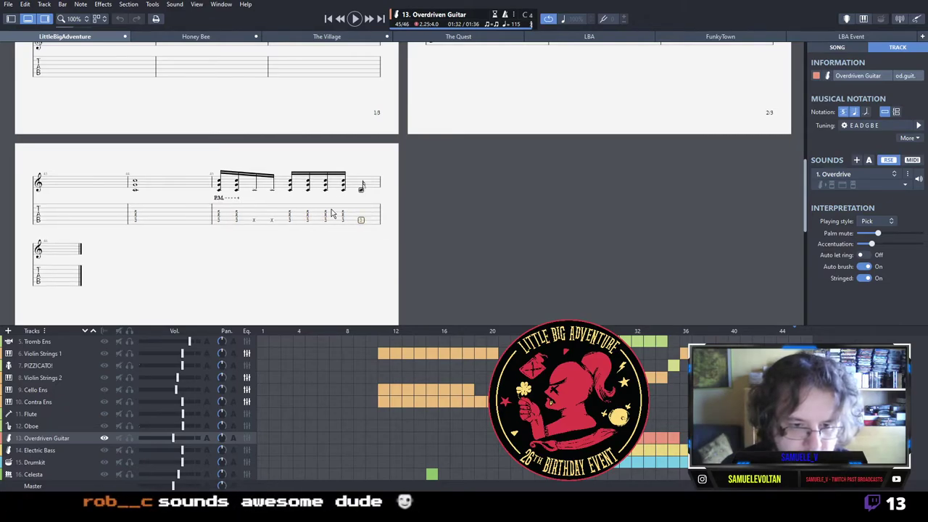
Fill beats three and four of Overdriven Guitar bar 45 with fret 3 sixteenth notes on the A string.
key("Right")
key("3")
key("Right")
key("3")
key("Right")
key("3")
key("Right")
key("3")
key("Right")
key("3")
key("Right")
key("3")
key("Right")
key("3")
key("Right")
Palm-mute the last eight sixteenth notes of Overdriven Guitar bar 45 and listen to the track soloed.
key("shift+Left")
key("shift+Left")
key("shift+Left")
key("shift+Left")
key("shift+Left")
key("shift+Left")
key("shift+Left")
key("shift+Left")
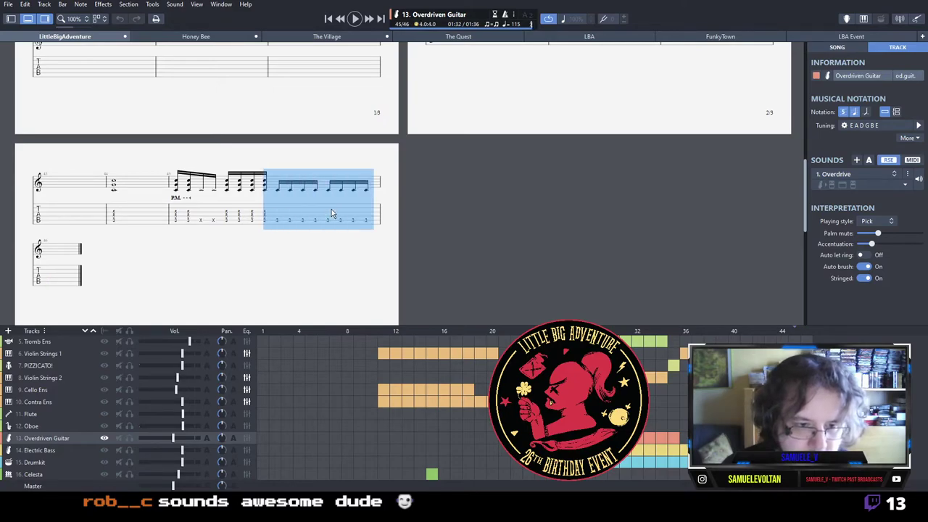
key("space")
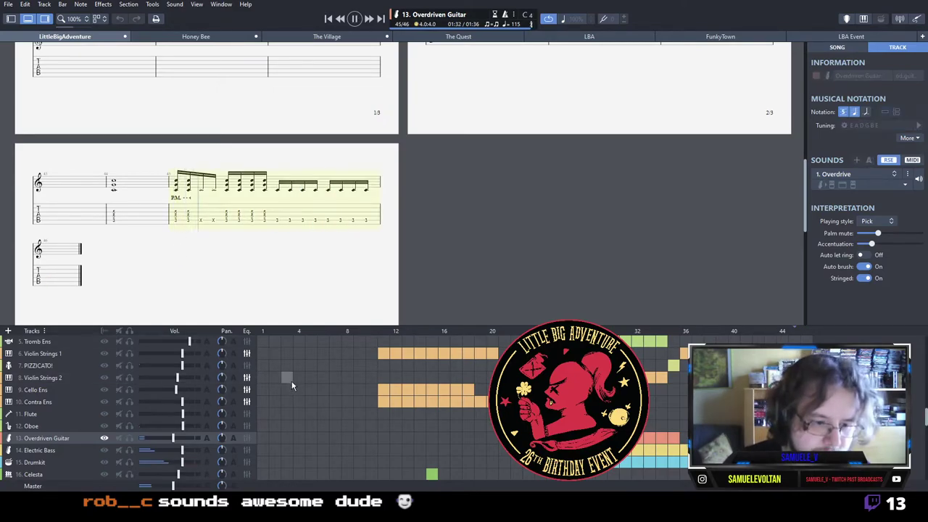
key("space")
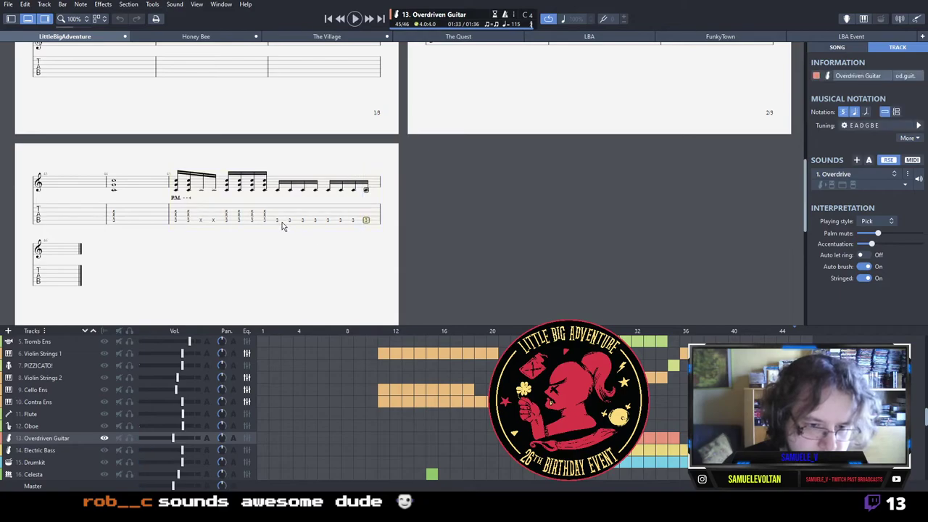
left_click_drag(279, 222, 368, 227)
key("p")
key("space")
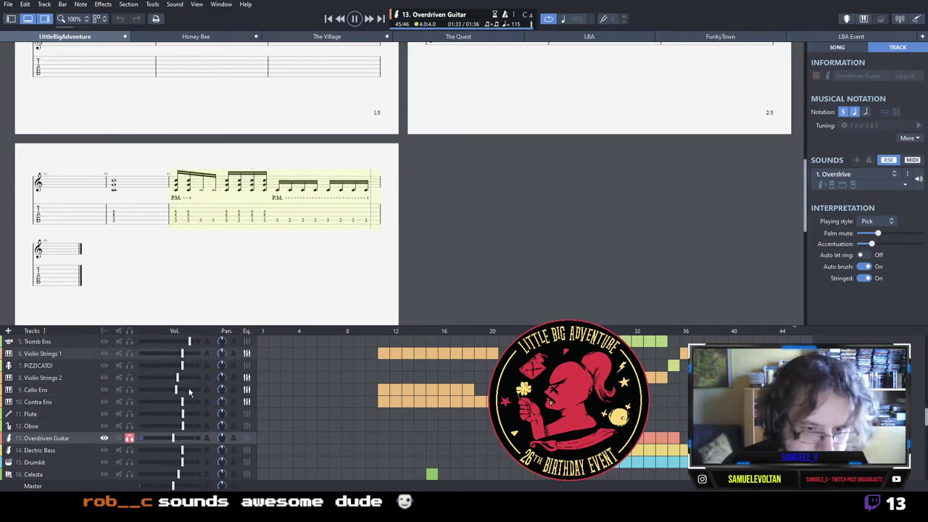
key("space")
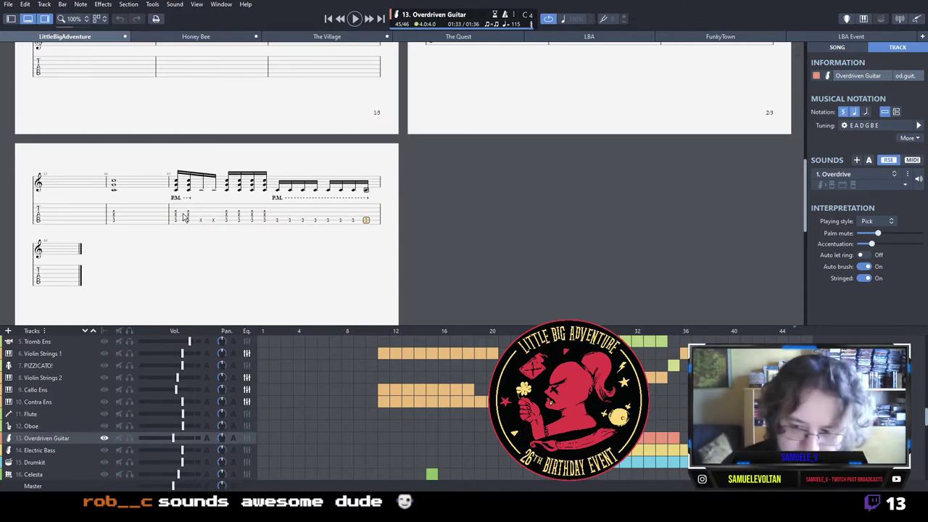
left_click_drag(181, 216, 387, 230)
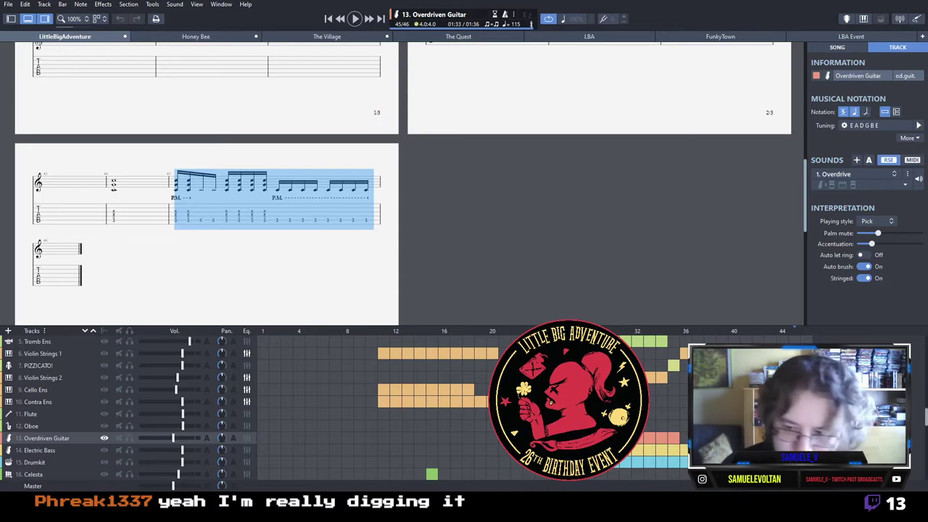
key("Delete")
key("ctrl+z")
Move the power-chord riff from Overdriven Guitar bar 45 to Distortion Guitar bar 45 and listen to it from bar 44.
left_click_drag(114, 217, 368, 229)
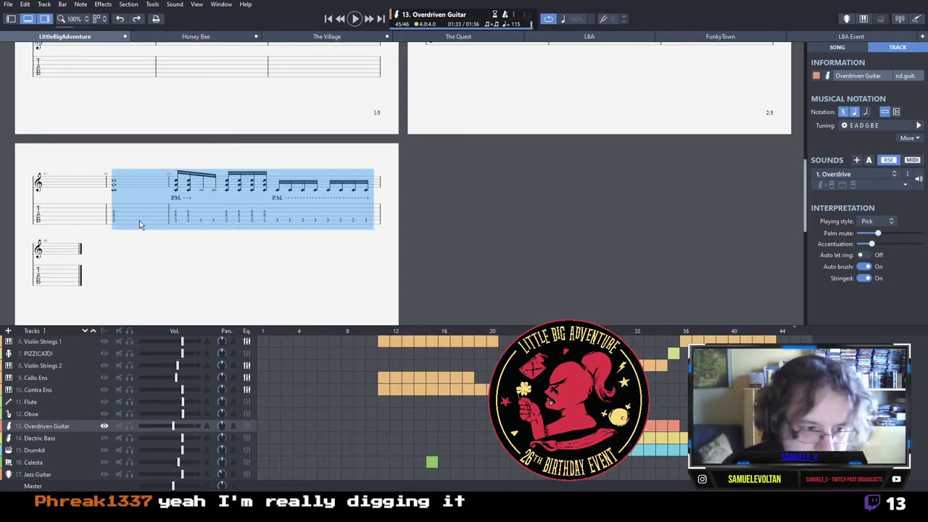
key("space")
key("space")
left_click_drag(171, 221, 366, 221)
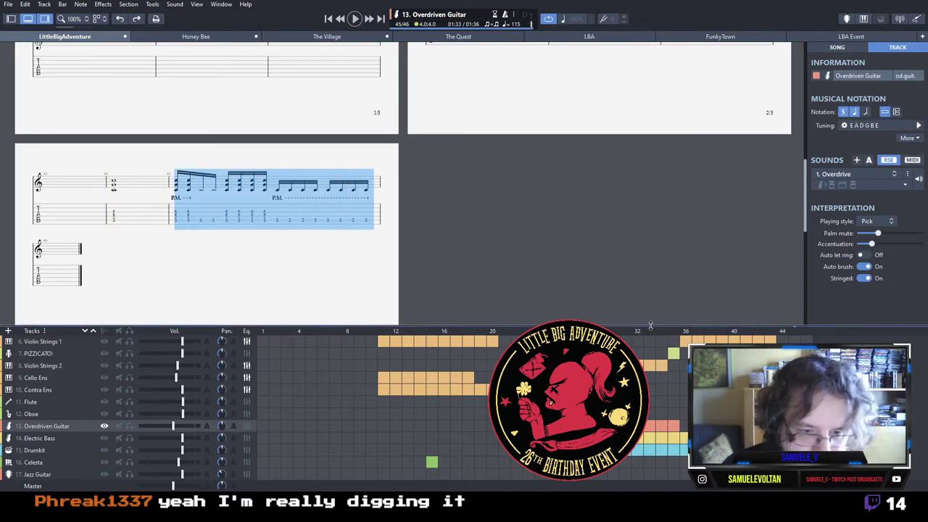
key("ctrl+x")
scroll(464, 407, "down", 2)
left_click(795, 474)
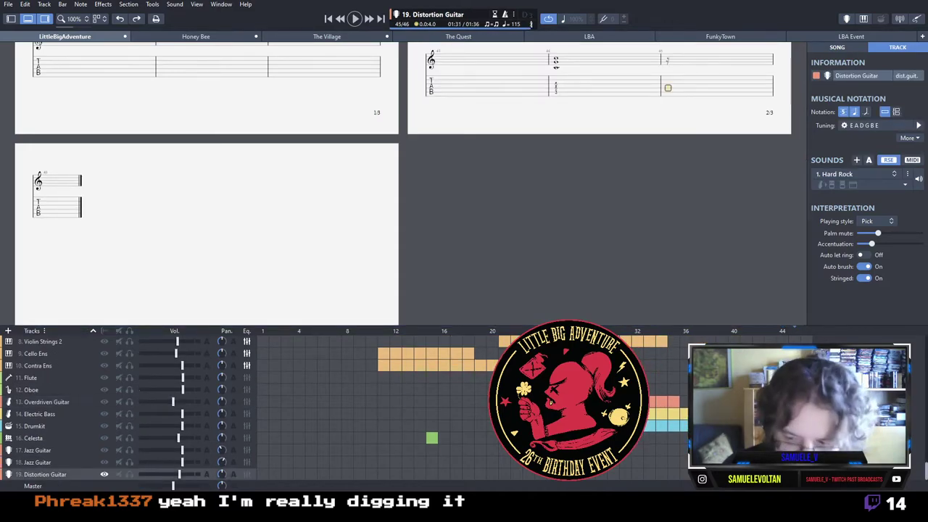
key("ctrl+v")
left_click(551, 107)
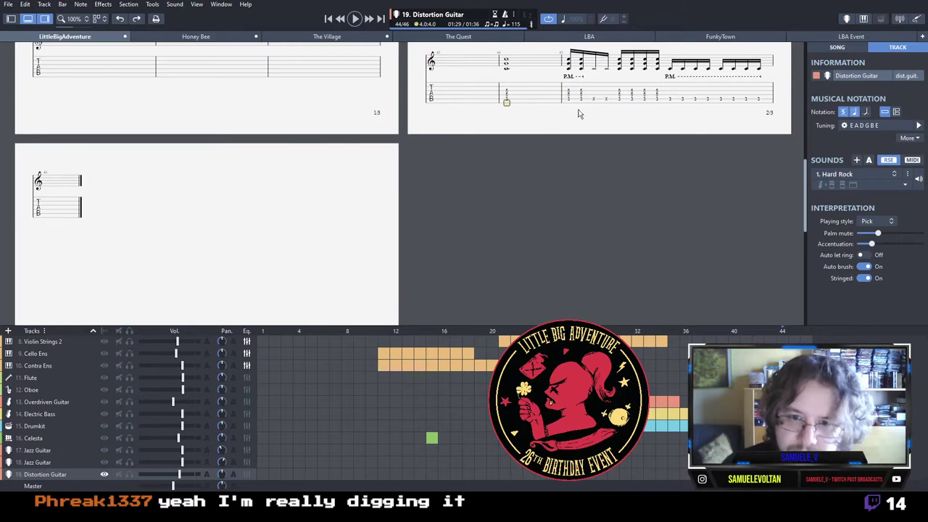
key("space")
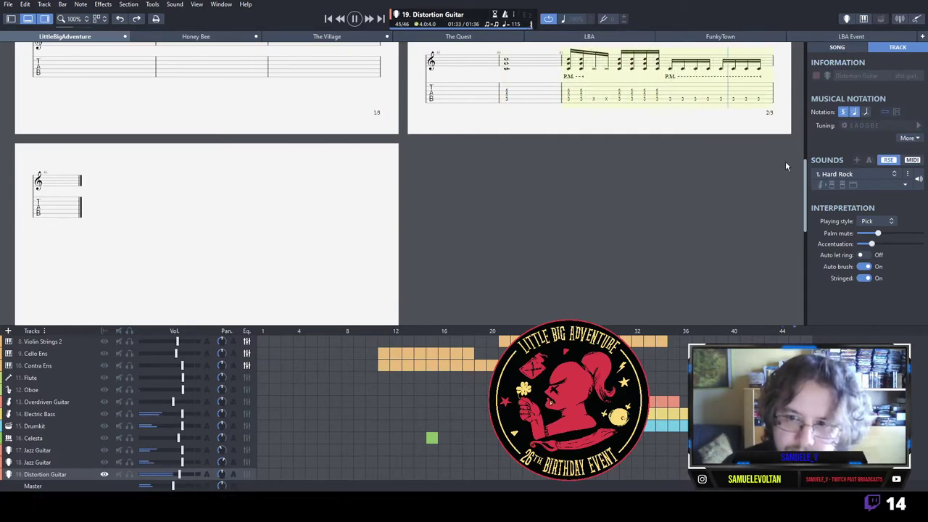
key("space")
Turn the last eight sixteenth notes of Distortion Guitar bar 45 into dead notes and play the bar back.
left_click_drag(670, 103, 756, 102)
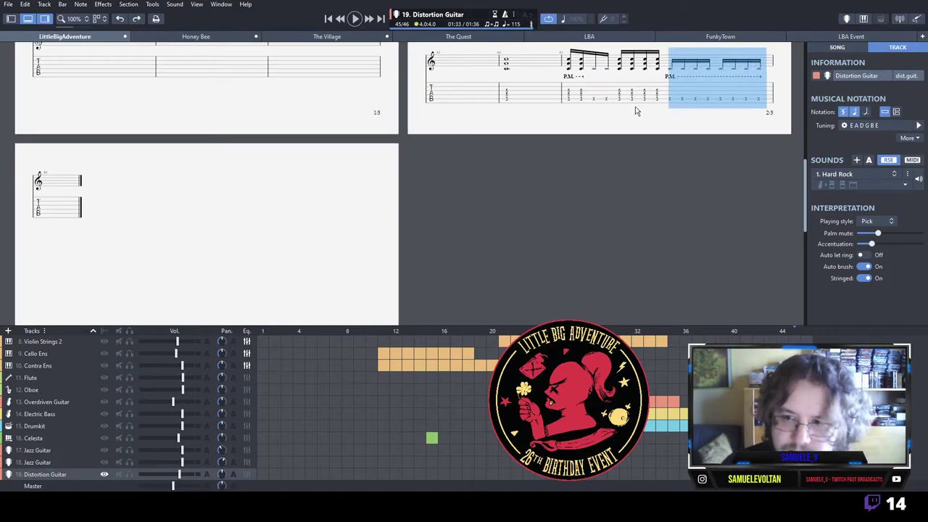
left_click(569, 97)
key("space")
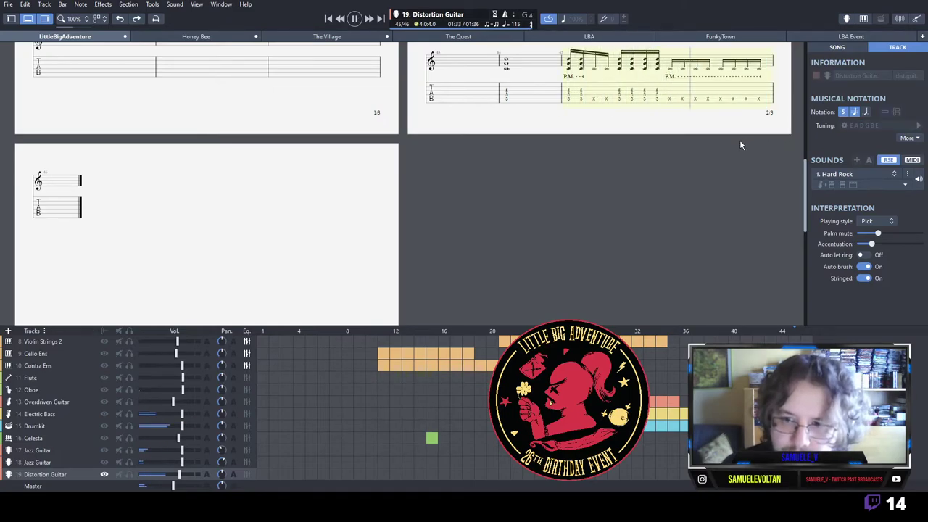
key("space")
Copy the Distortion Guitar riff from bar 45 into bar 46 and play it back.
left_click_drag(638, 93, 757, 94)
left_click(114, 198)
key("ctrl+v")
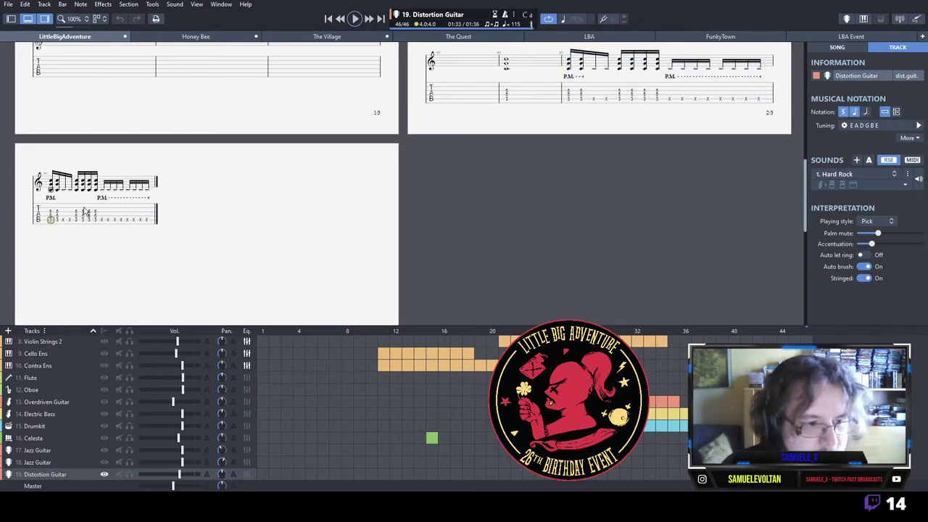
key("space")
key("space")
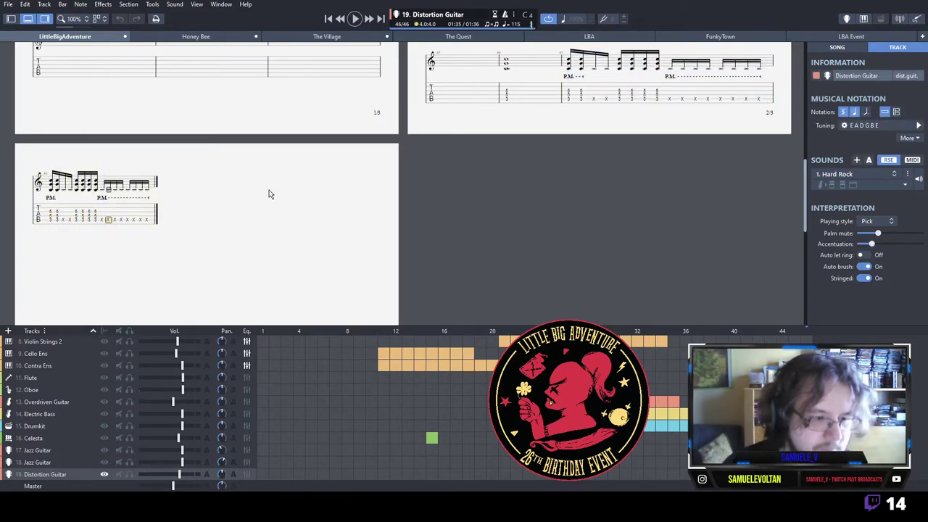
Replace the second sixteenth of beat three in Distortion Guitar bar 46 with a 3-5-5 power chord and listen to it.
key("3")
key("Up")
key("5")
key("Up")
key("5")
key("Right")
key("Down")
key("Down")
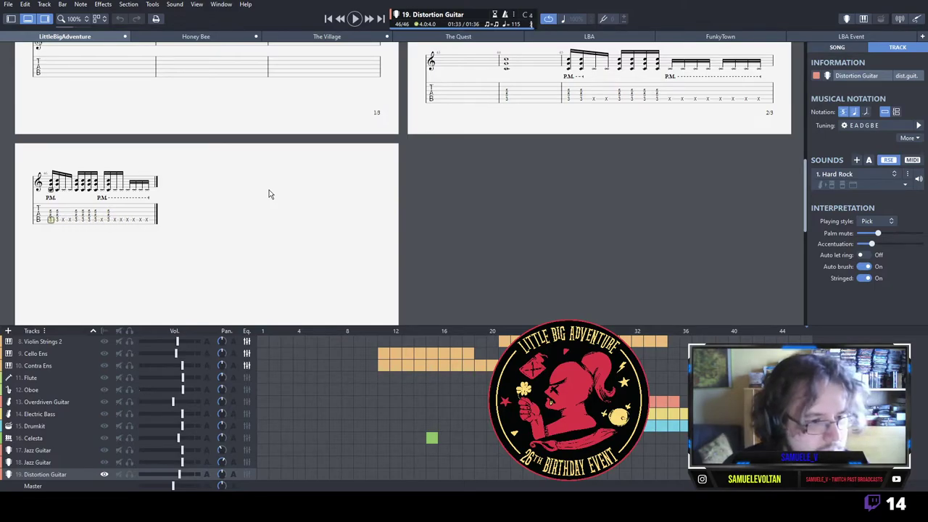
key("space")
key("space")
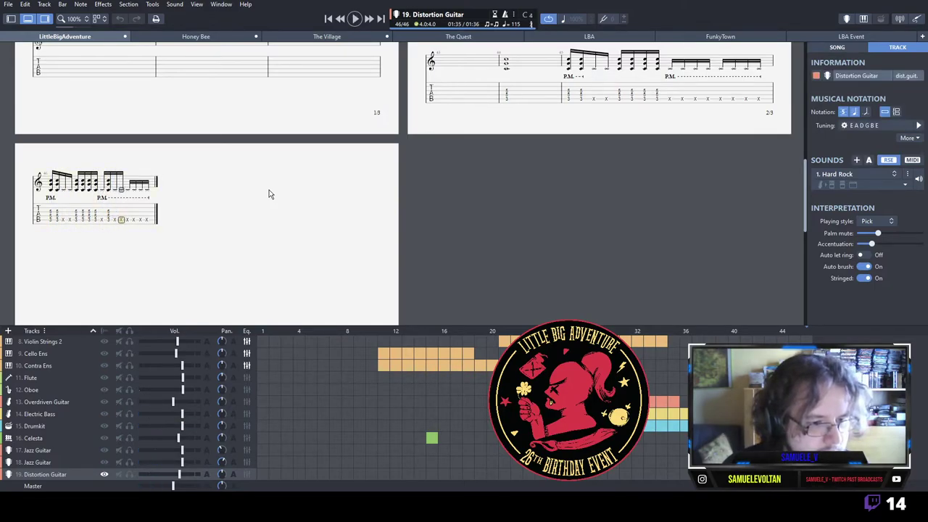
Replace the fourth sixteenth of beat three in Distortion Guitar bar 46 with a 1-3-4 chord on the D, G and B strings.
key("Delete")
key("Up")
key("1")
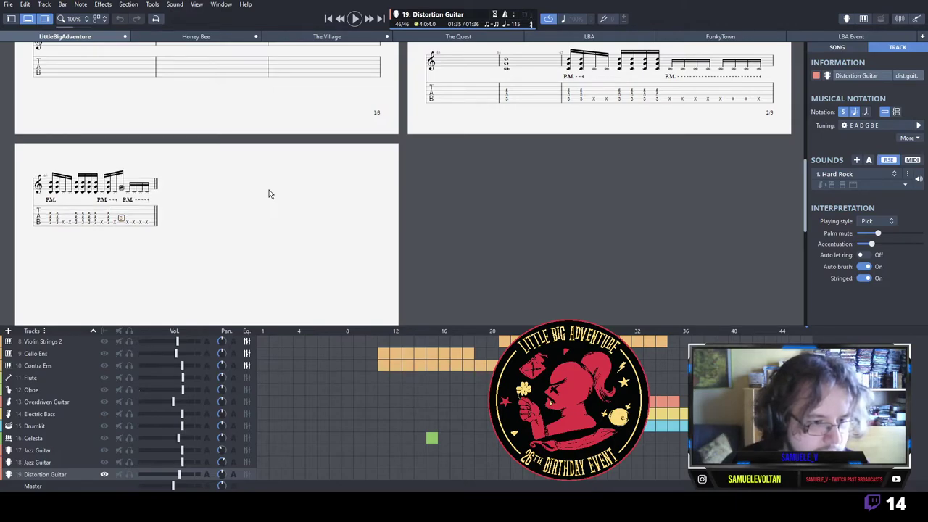
key("Up")
key("3")
key("Up")
Remove the dead notes on beat four of Distortion Guitar bar 46, sustain the last chord with a tie and add vibrato.
key("shift+Right")
key("shift+Right")
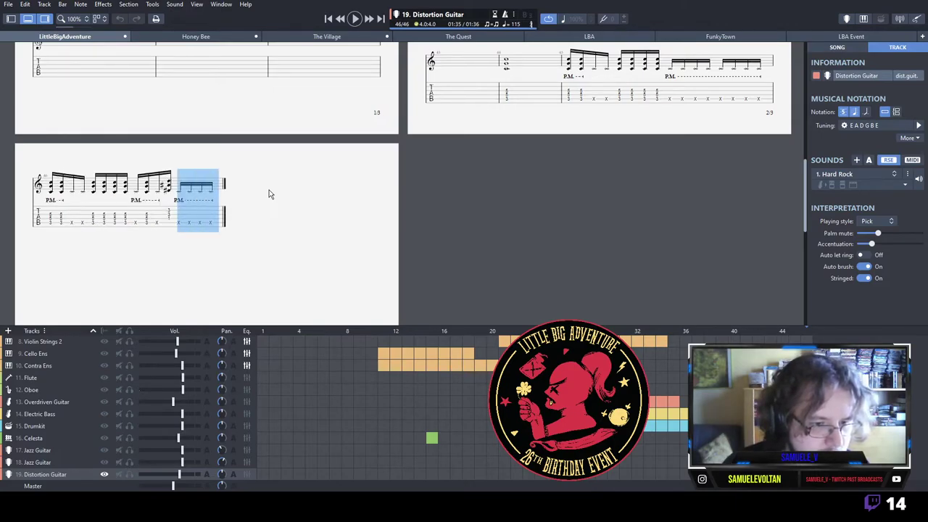
key("Delete")
key("Delete")
key("Right")
key("Delete")
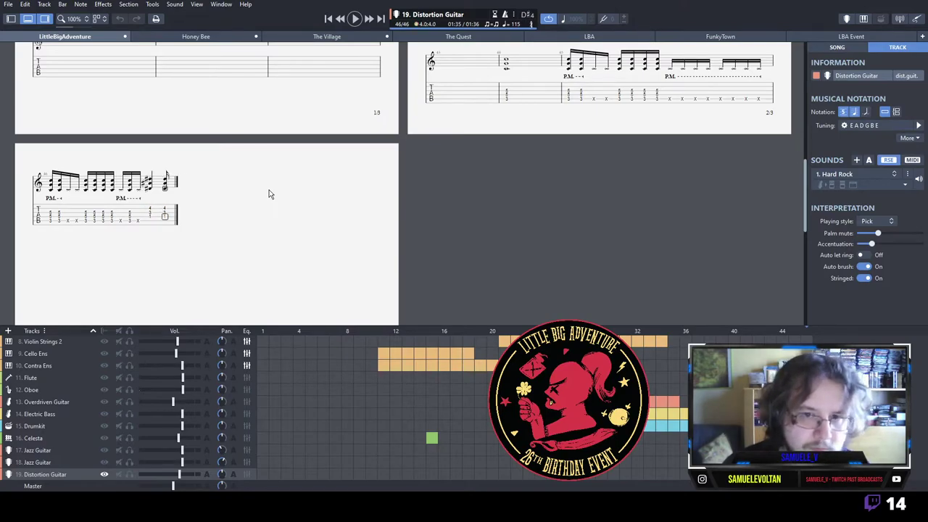
key("shift+Right")
left_click(150, 214)
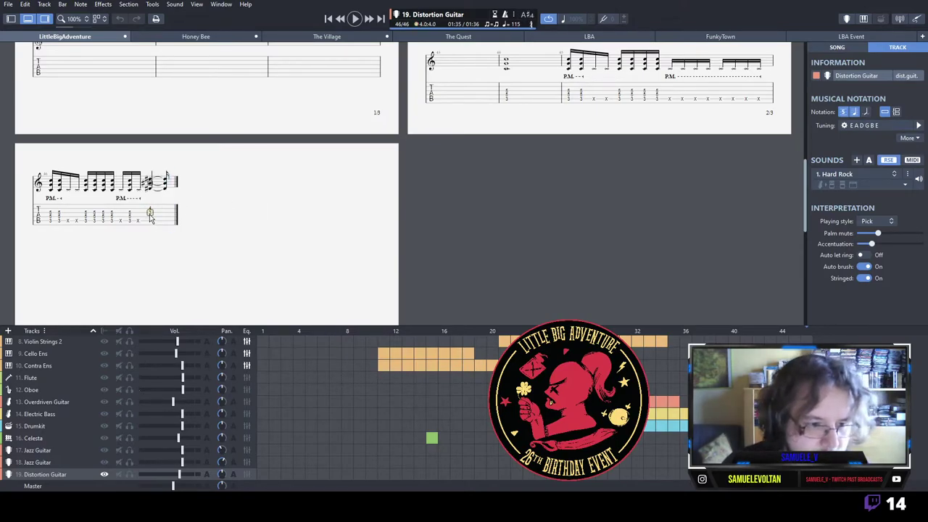
key("v")
key("space")
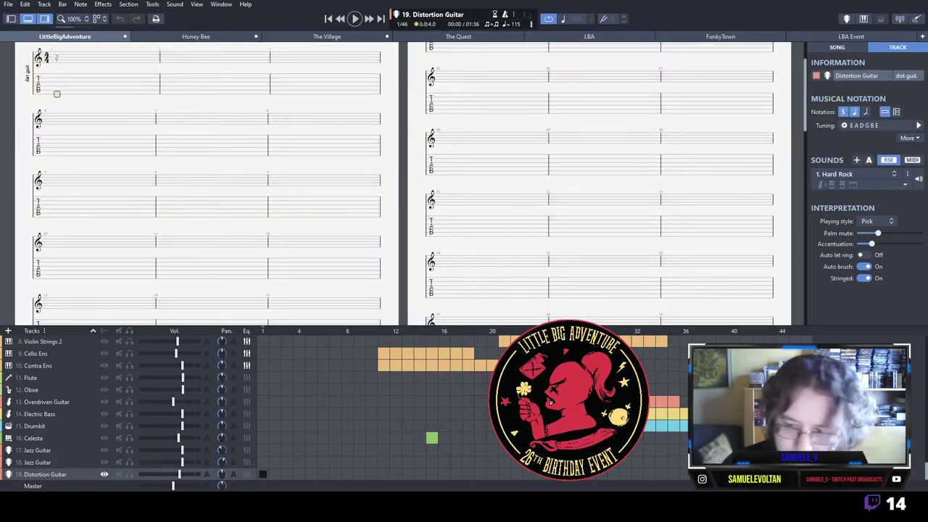
Listen from bar 45 on the first Jazz Guitar track and complete its bar 46 with a palm-muted fret 5 sixteenth on G.
left_click(795, 450)
key("space")
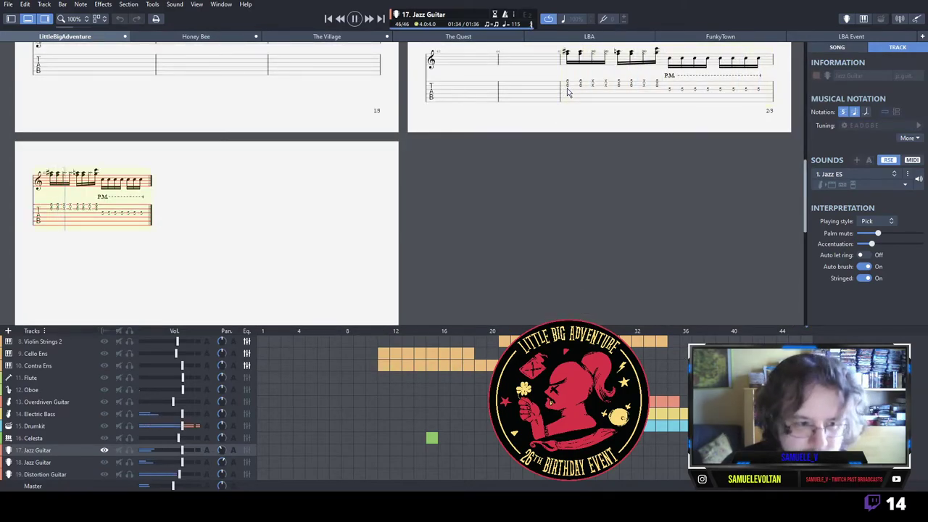
left_click(135, 213)
key("Right")
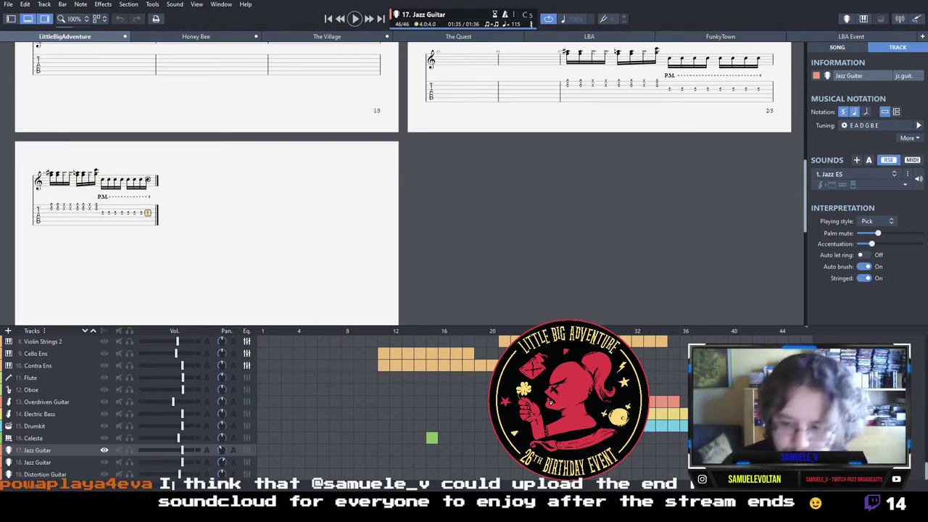
Copy bars 45 and 46 across the tracks and paste them at bar 47.
left_click_drag(569, 93, 151, 219)
key("Escape")
key("ctrl+Down")
key("ctrl+Down")
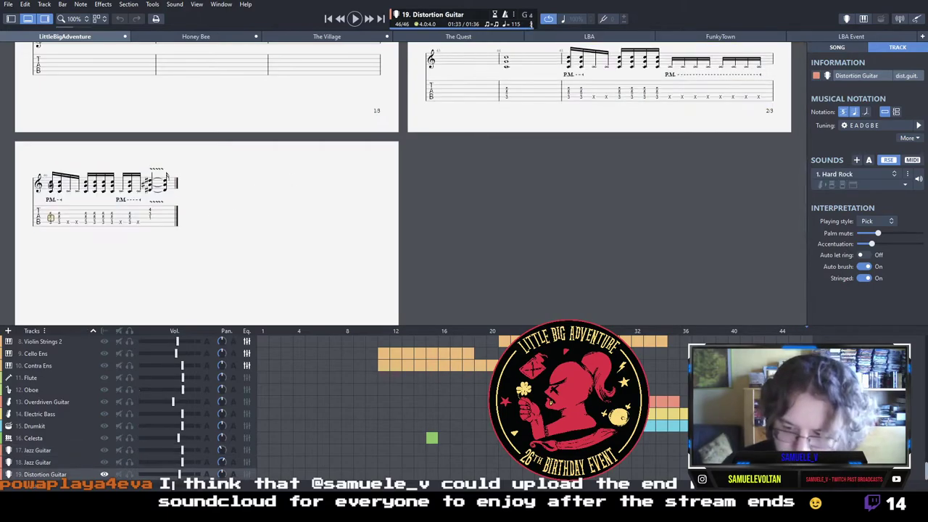
left_click(166, 223)
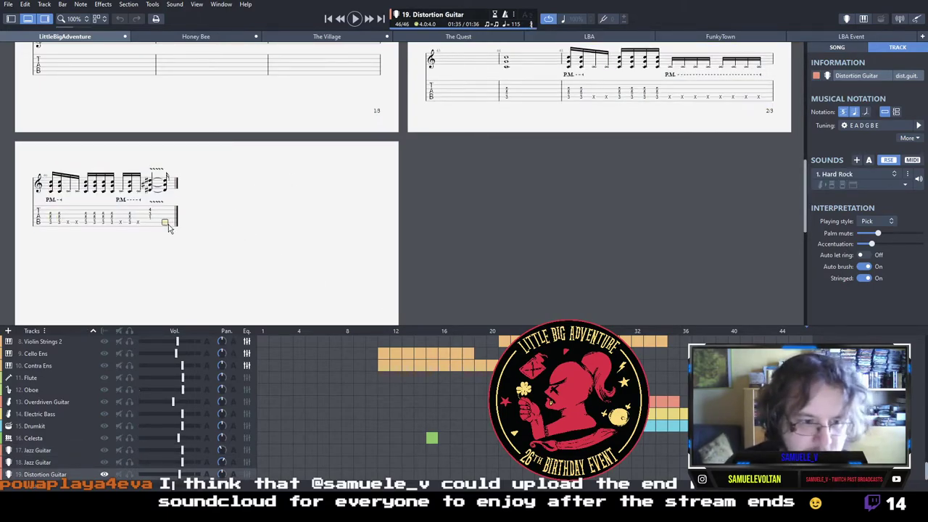
key("Right")
key("ctrl+v")
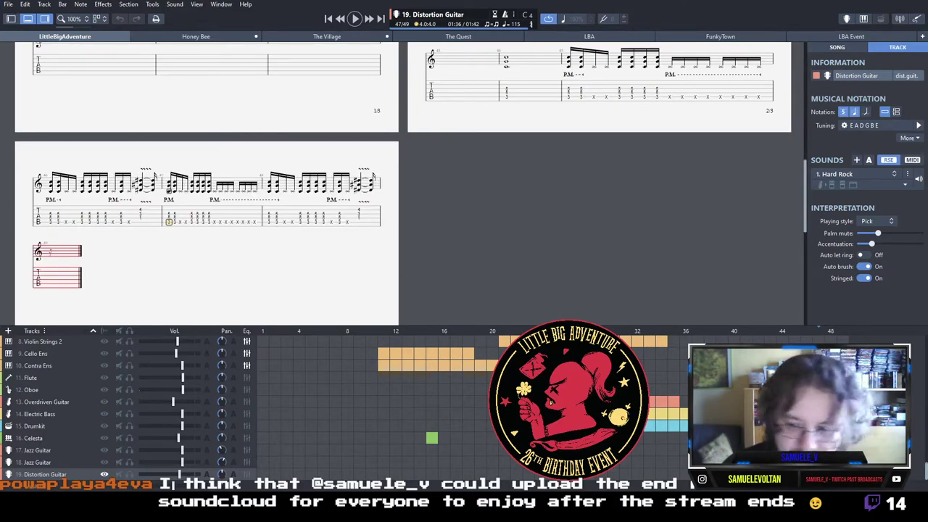
Change the sustained last chord of Distortion Guitar bar 48 to frets 3, 5 and 6 on D, G and B, keeping it tied.
key("ctrl+Right")
left_click(359, 218)
key("3")
key("Up")
key("5")
key("Up")
key("5")
key("Delete")
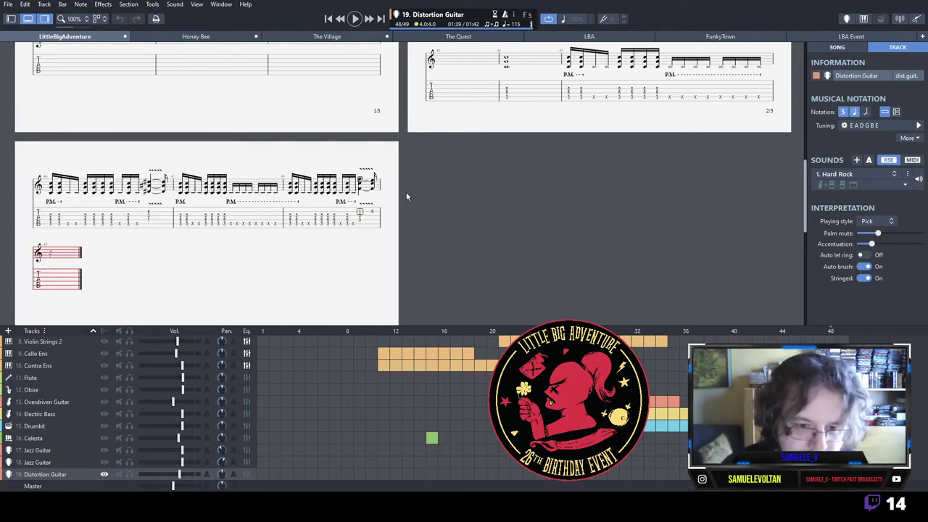
key("Right")
key("Delete")
key("Left")
key("6")
key("space")
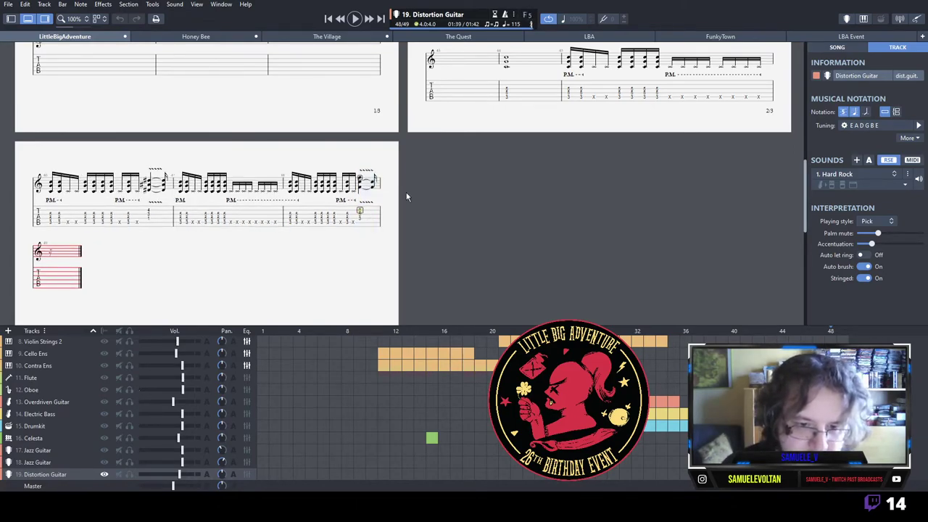
key("l")
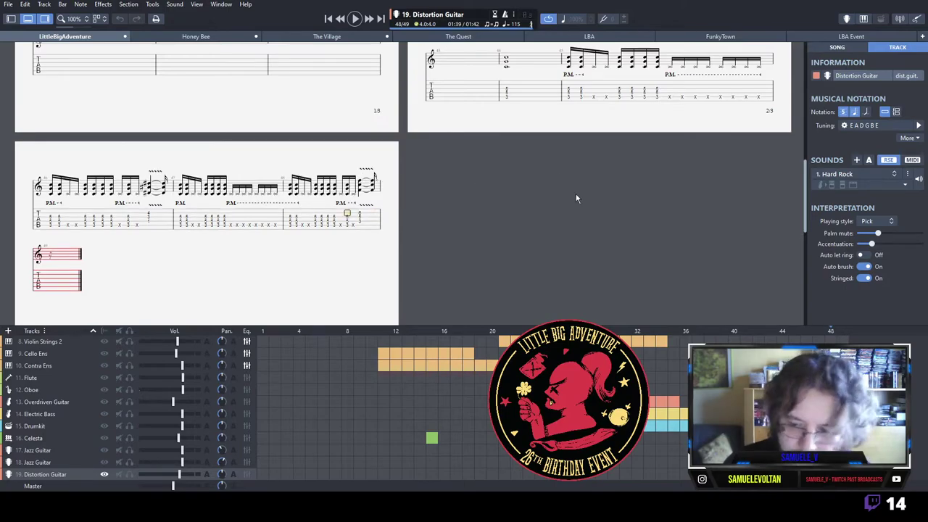
Listen to the section through bar 48, then play it again from bar 45 with the Electric Bass part in view.
key("space")
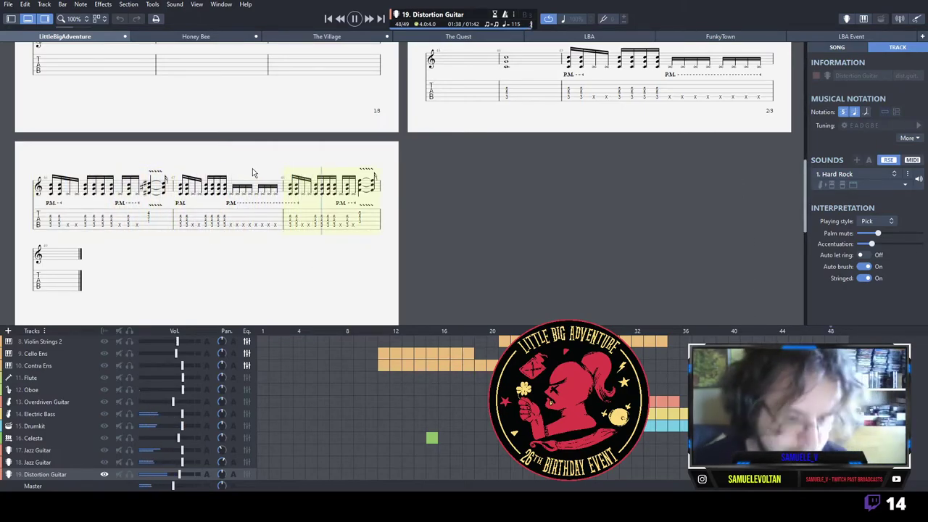
key("space")
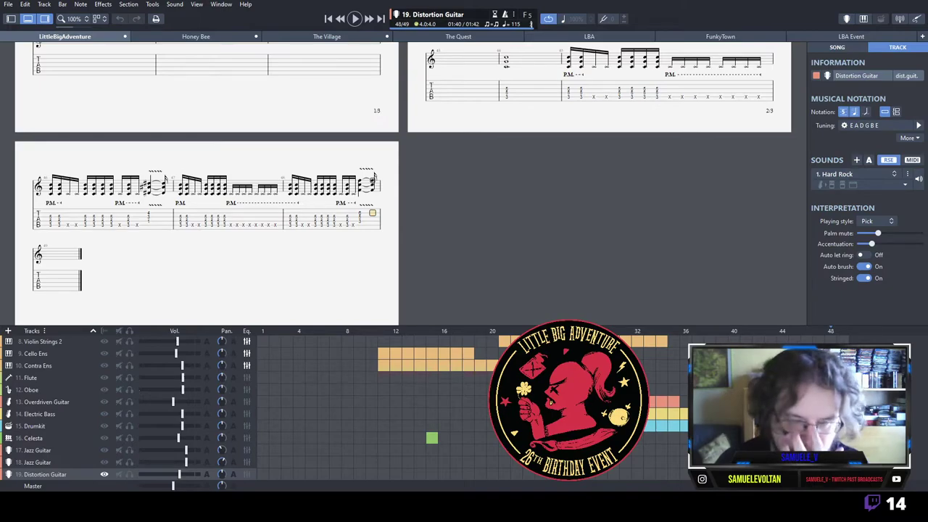
left_click(795, 414)
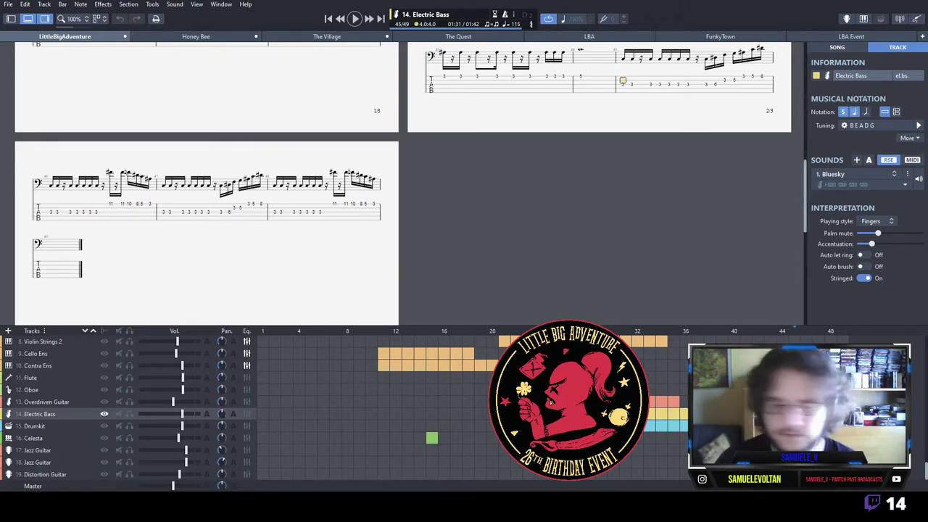
key("space")
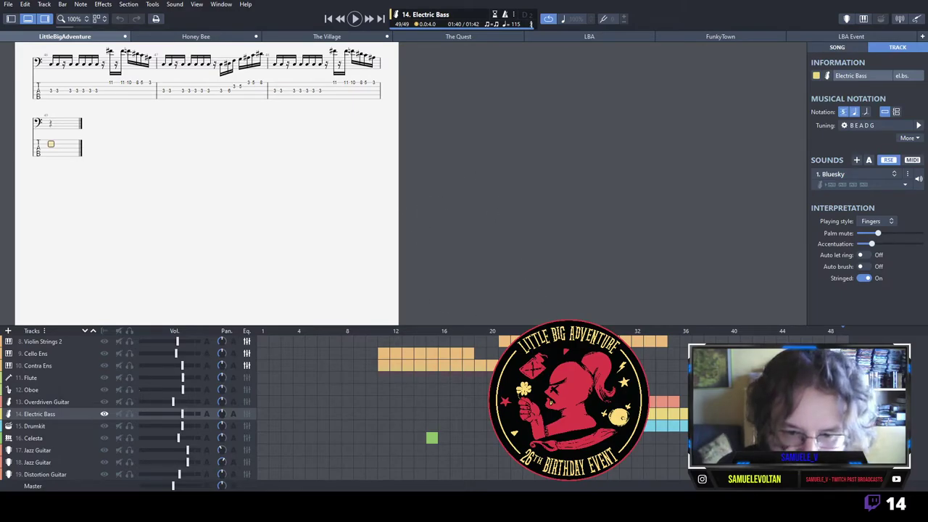
Add a Lead Synthesizer track after the Distortion Guitar and place the cursor at the start of its bar 48.
key("ctrl+Down")
key("ctrl+Down")
key("ctrl+Down")
key("ctrl+Down")
key("ctrl+Down")
key("ctrl+Down")
key("Left")
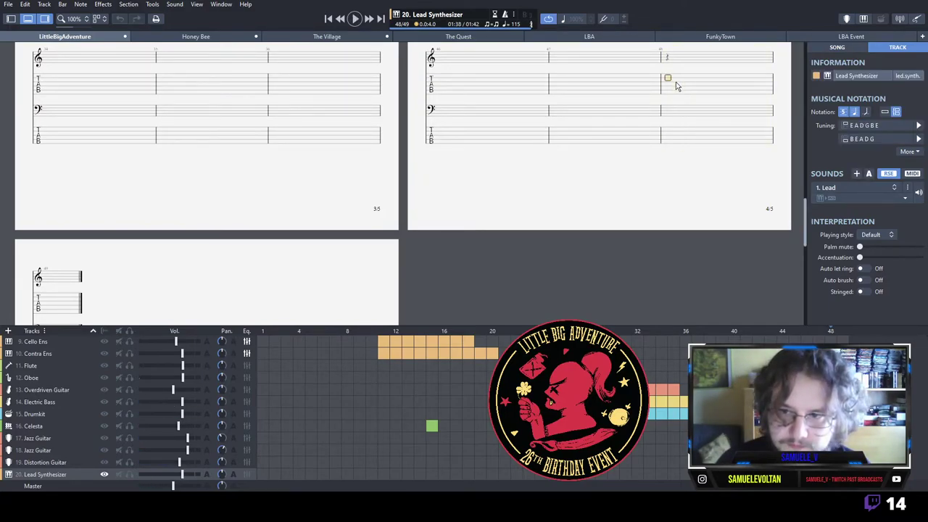
key("Down")
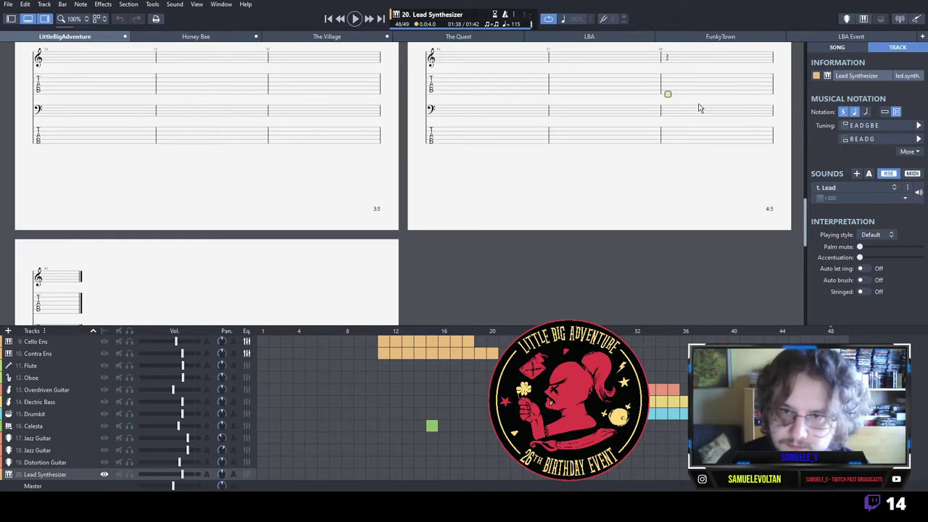
Switch to the FunkyTown score and listen to the second Lead Synthesizer track's chord in bar 18.
left_click(835, 37)
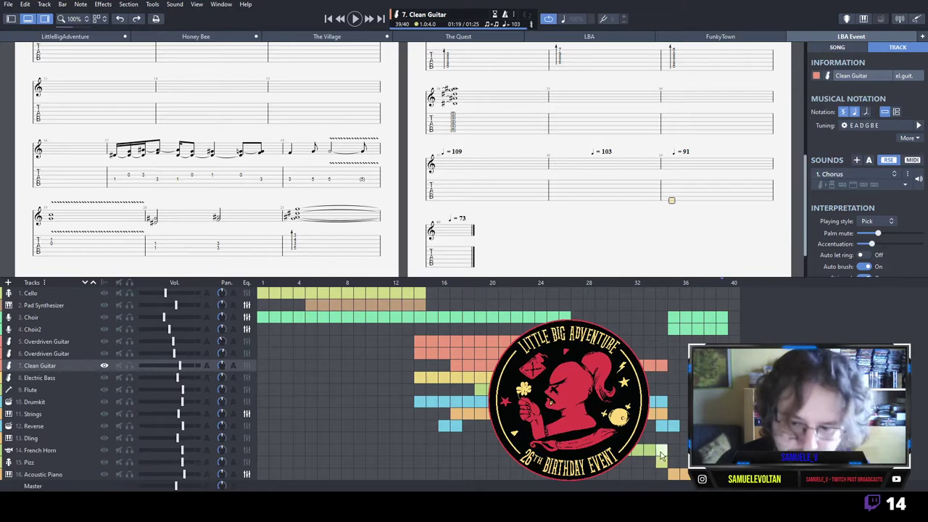
left_click(699, 36)
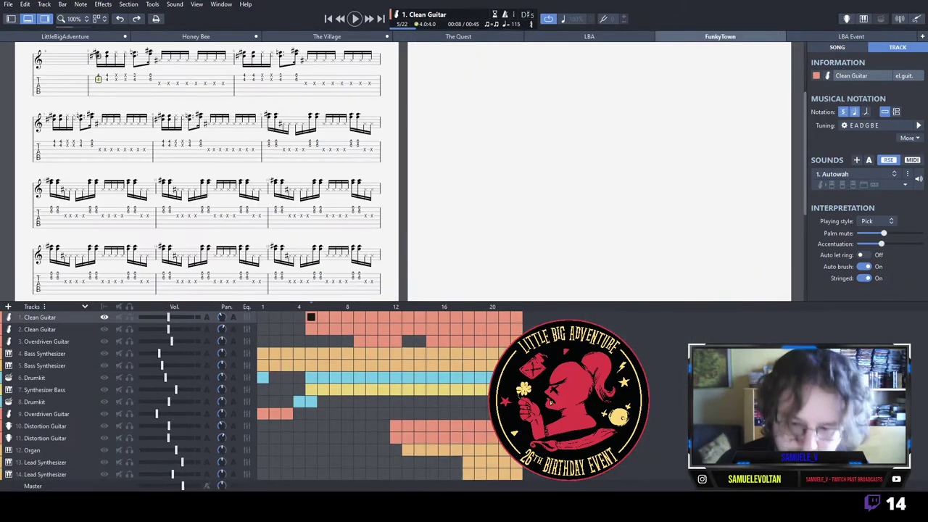
left_click(495, 475)
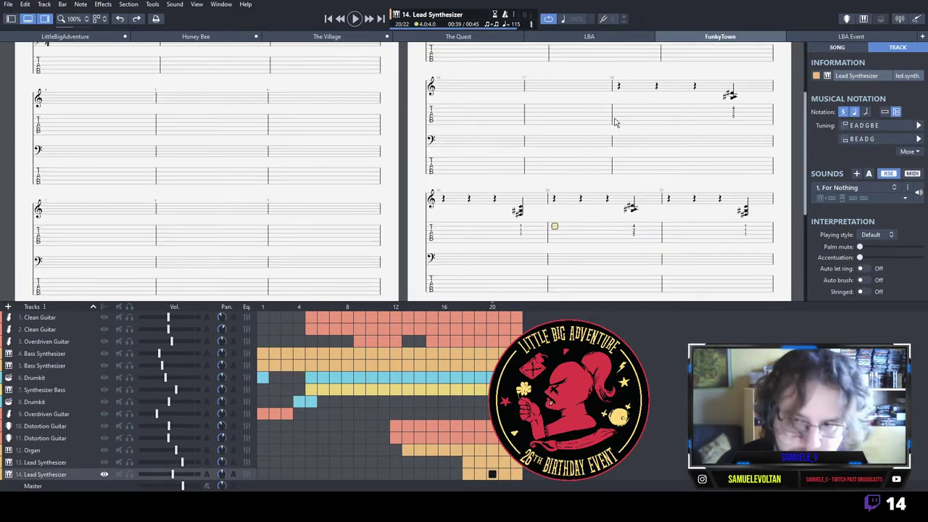
key("space")
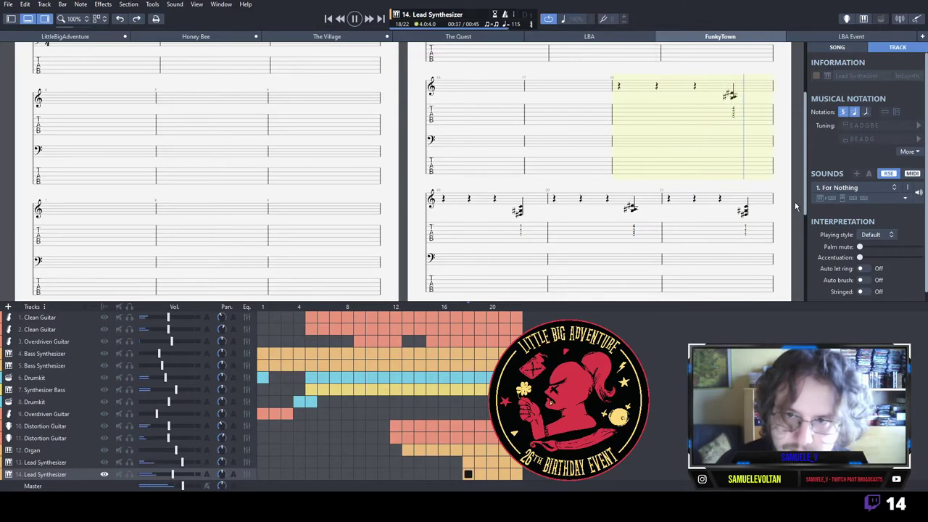
key("space")
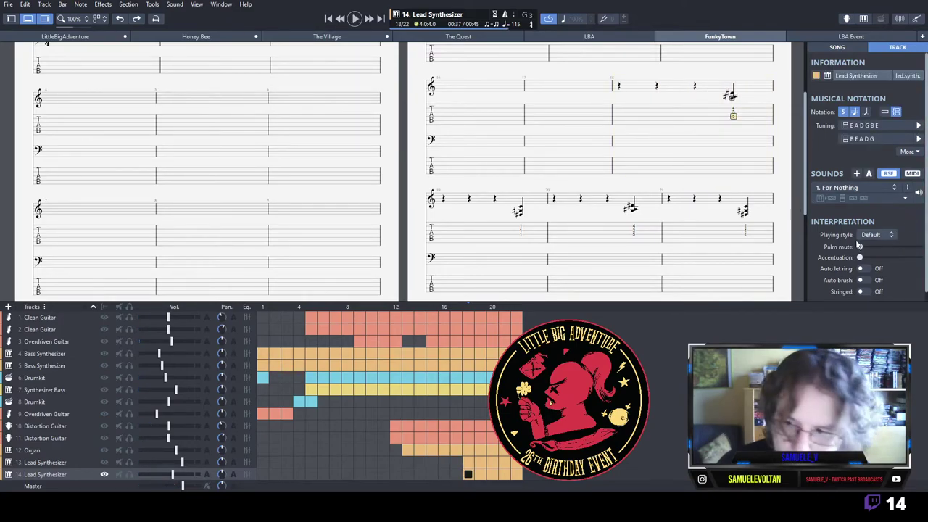
Return to the LittleBigAdventure score, set the Lead Synthesizer track's sound to Theater and play bar 48.
left_click(66, 36)
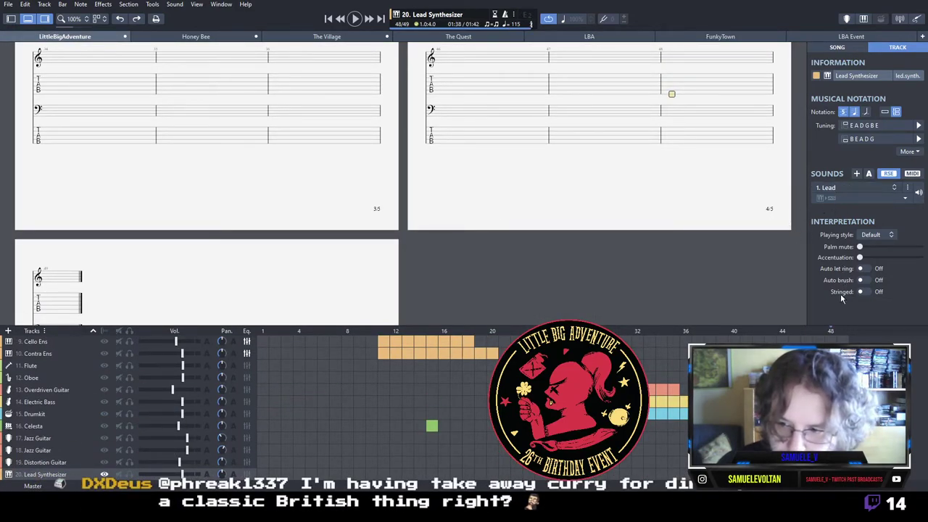
key("space")
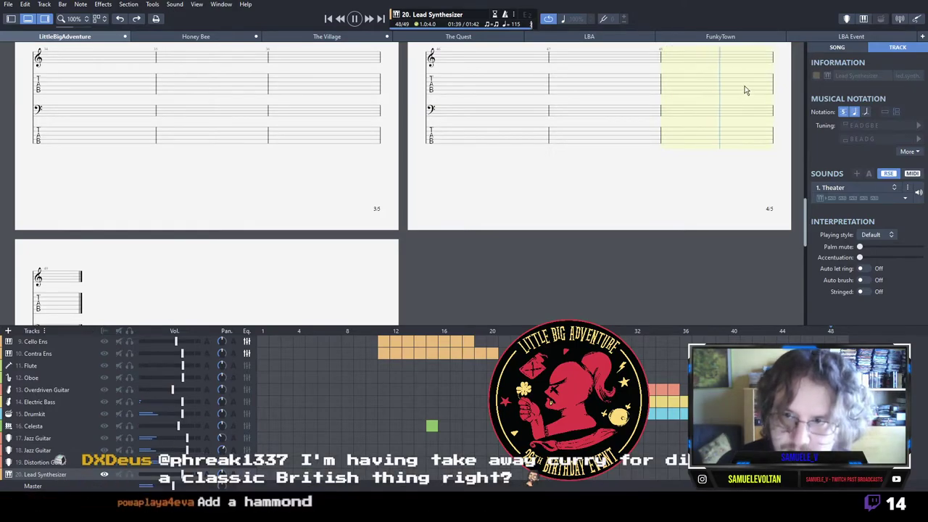
key("space")
key("Up")
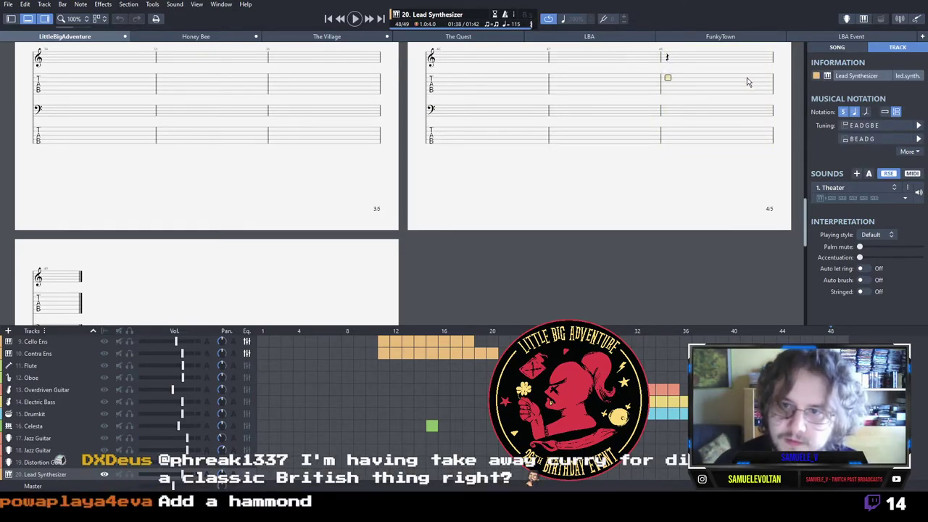
key("2")
key("Down")
key("3")
key("ctrl+z")
key("ctrl+z")
key("ctrl+z")
Place a three-note chord on beat 4 of Lead Synthesizer bar 48 after three quarter rests, and play it back.
key("Right")
key("Right")
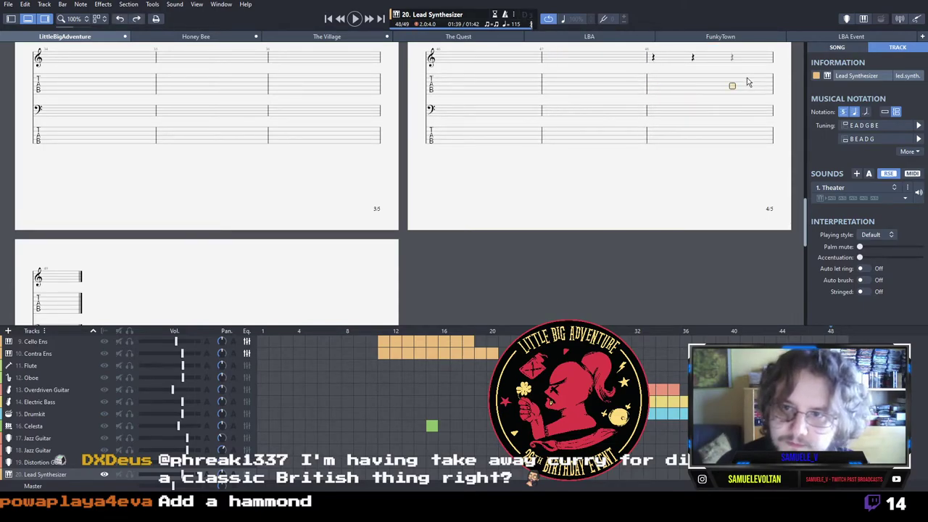
key("ctrl+v")
key("Left")
key("Left")
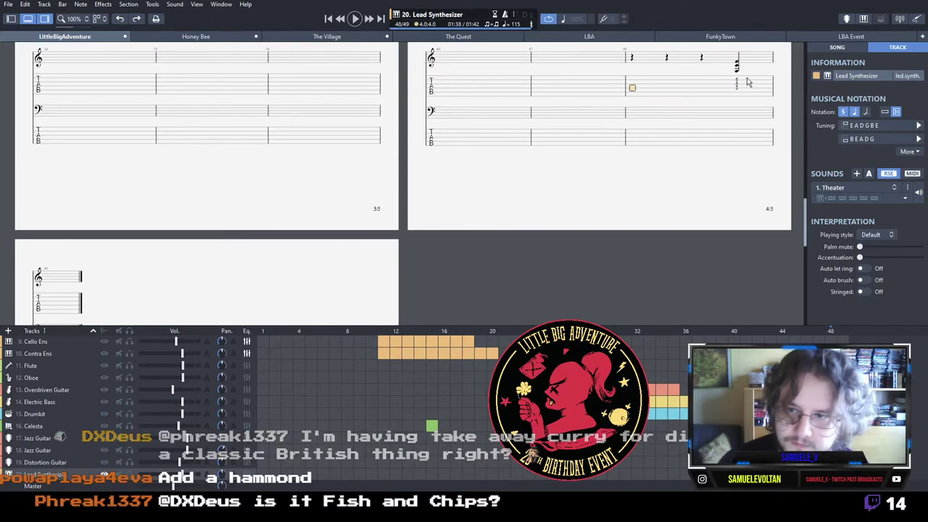
key("space")
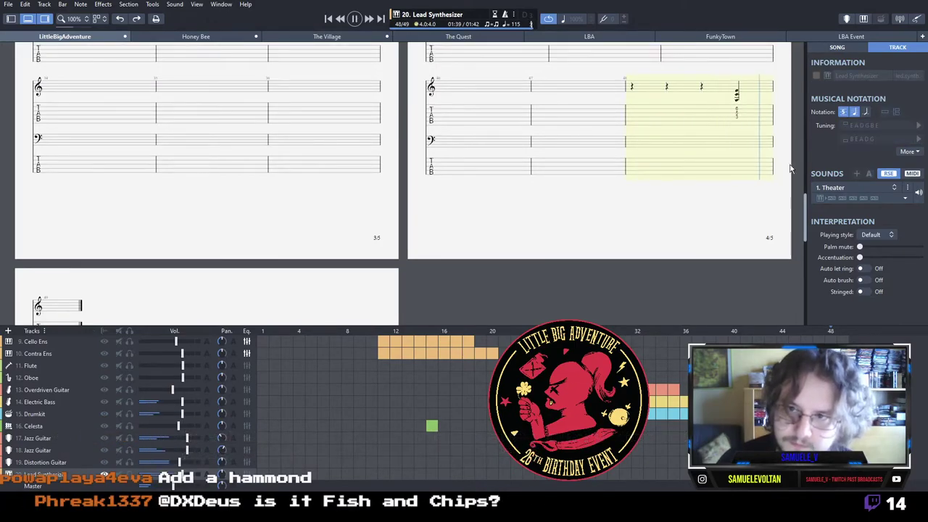
key("space")
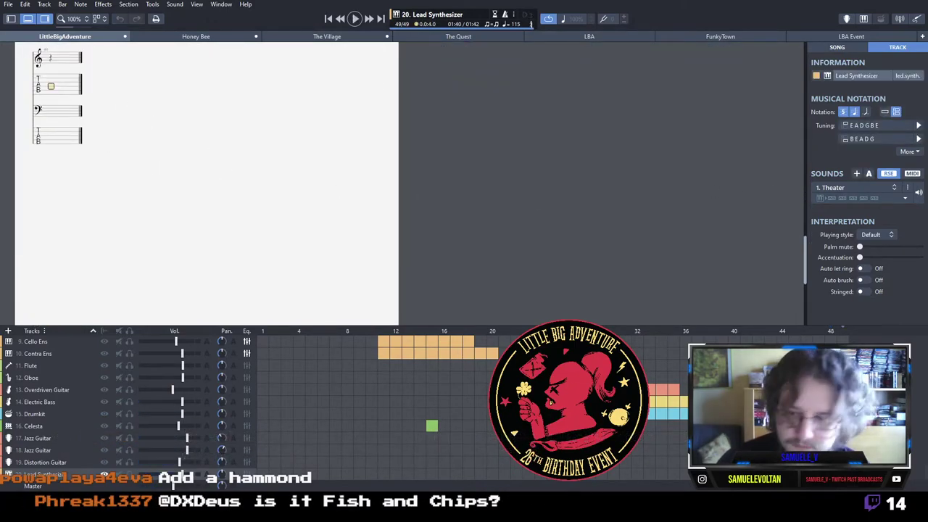
Copy bars 45 to 48 across all tracks, paste them at bar 49, and play again from bar 48.
left_click(795, 461)
left_click_drag(571, 109, 375, 224)
key("ctrl+Down")
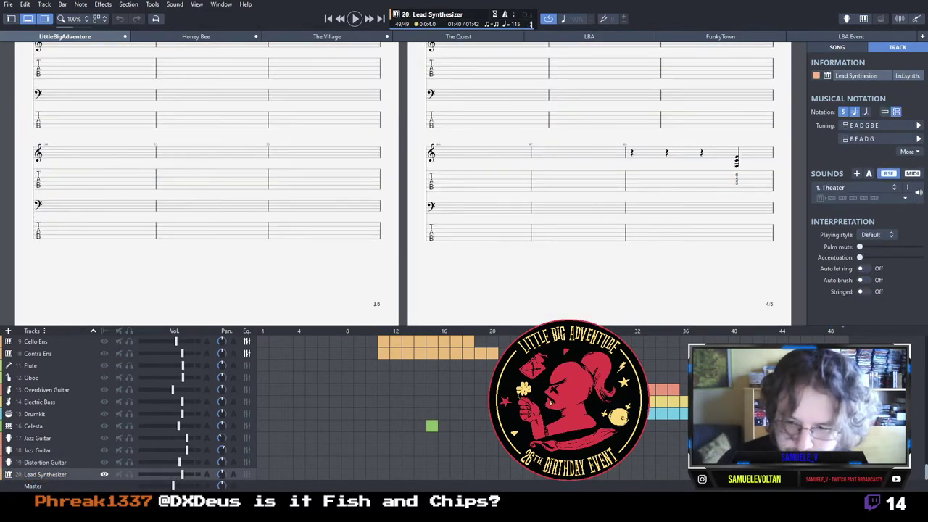
key("ctrl+z")
key("ctrl+Left")
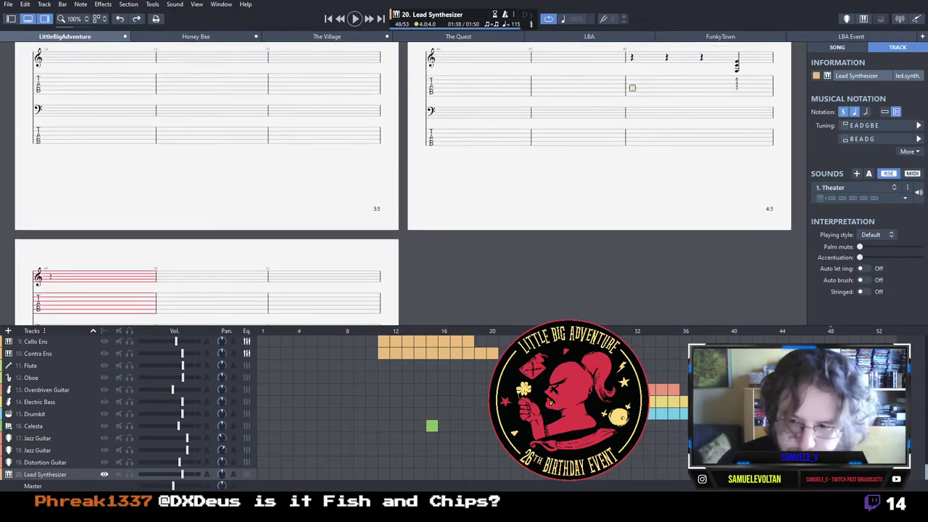
key("space")
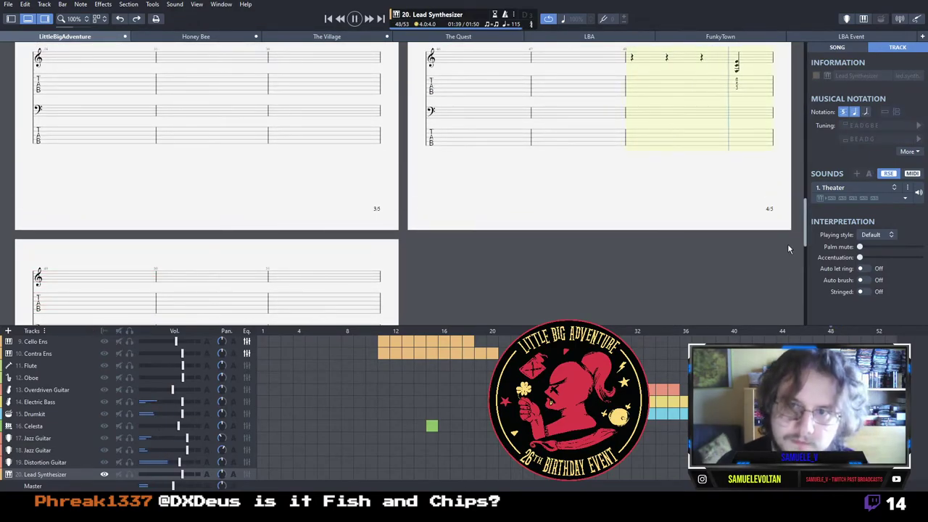
key("space")
Try other frets for the upper notes of the beat-4 chord in Lead Synthesizer bar 48, listening to the variations.
key("Right")
key("Left")
key("Up")
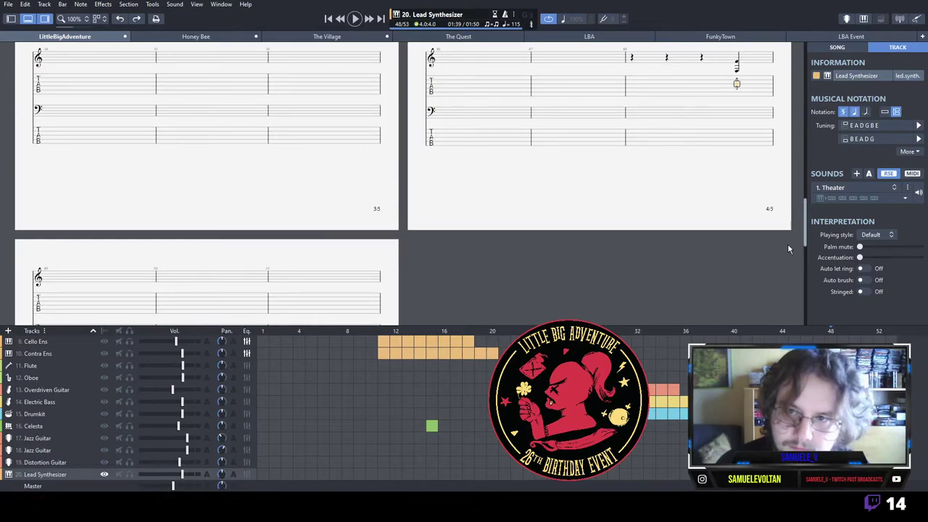
key("1")
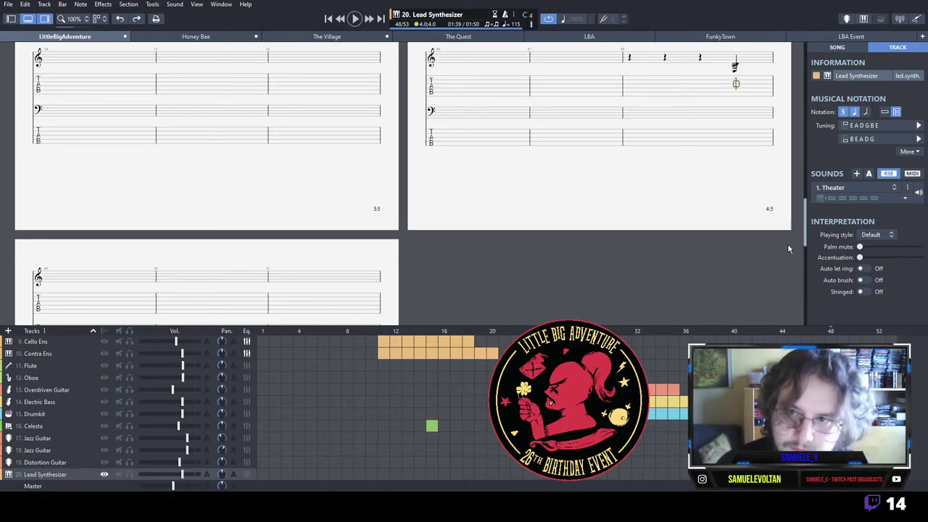
key("space")
key("space")
key("6")
key("3")
key("1")
key("space")
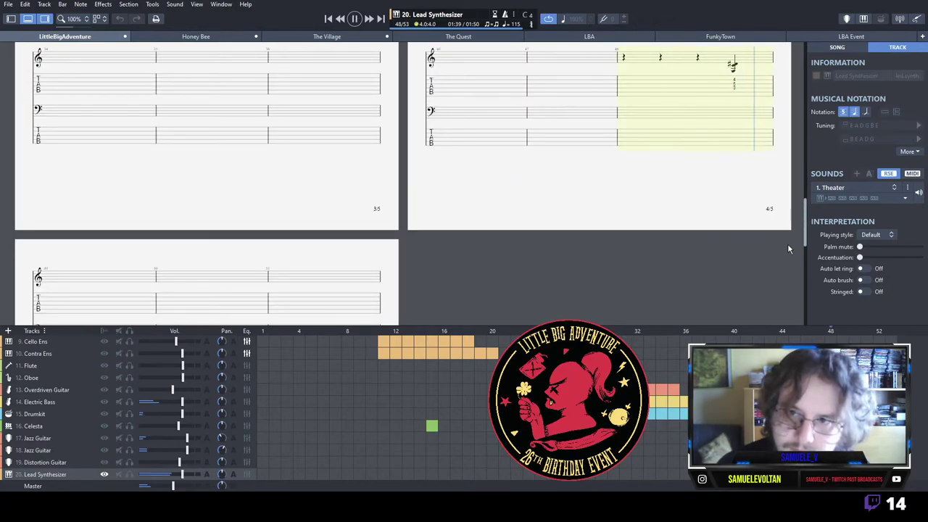
scroll(192, 128, "up", 1)
key("space")
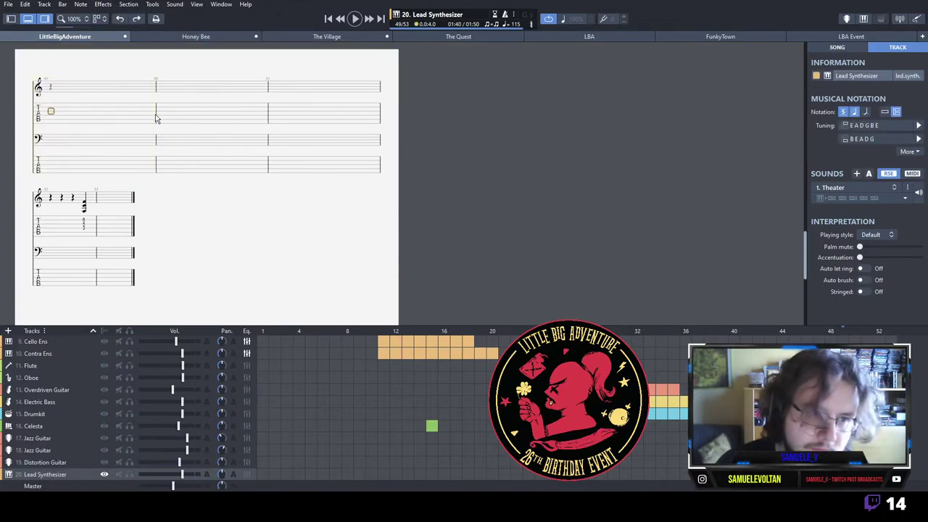
Enter a dotted half rest and a three-note chord with fret 3 on the D string in Lead Synthesizer bar 49, and play the passage.
key("Right")
key("0")
key("3")
key("Down")
key("1")
key("3")
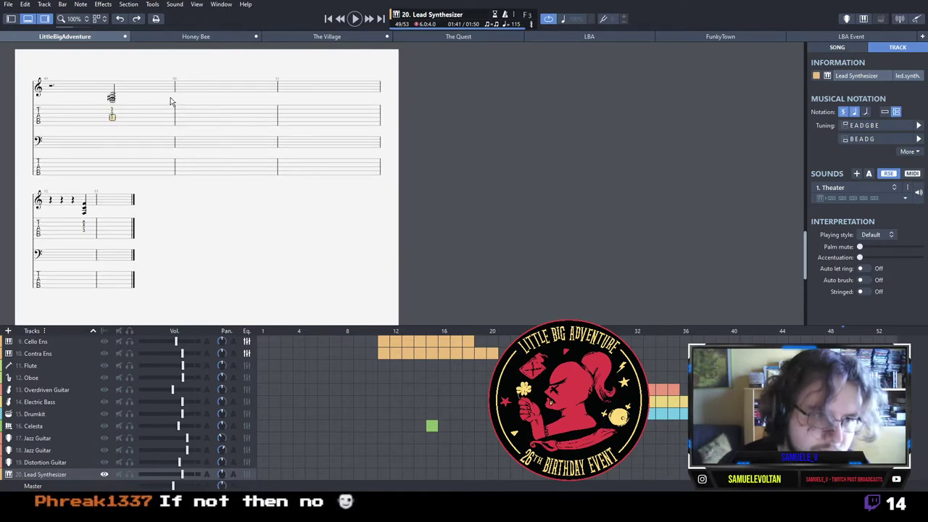
key("space")
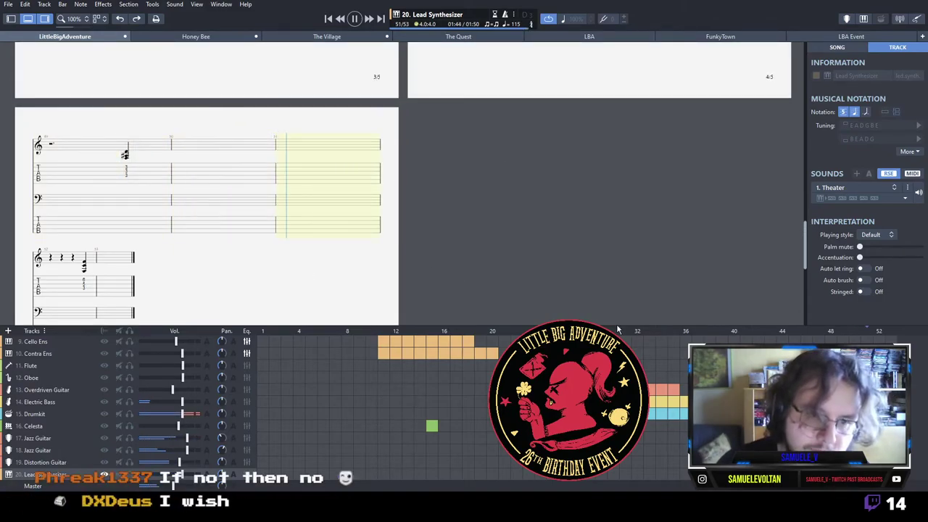
key("space")
key("space")
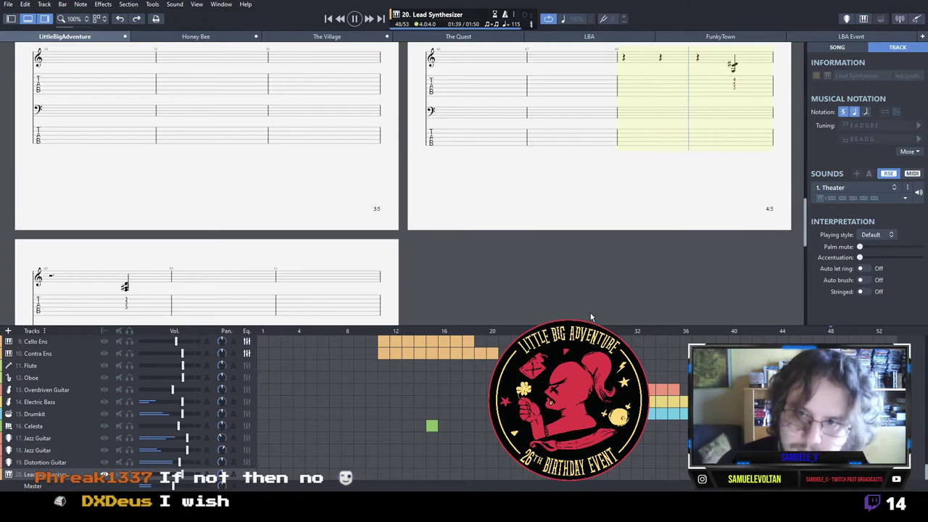
key("space")
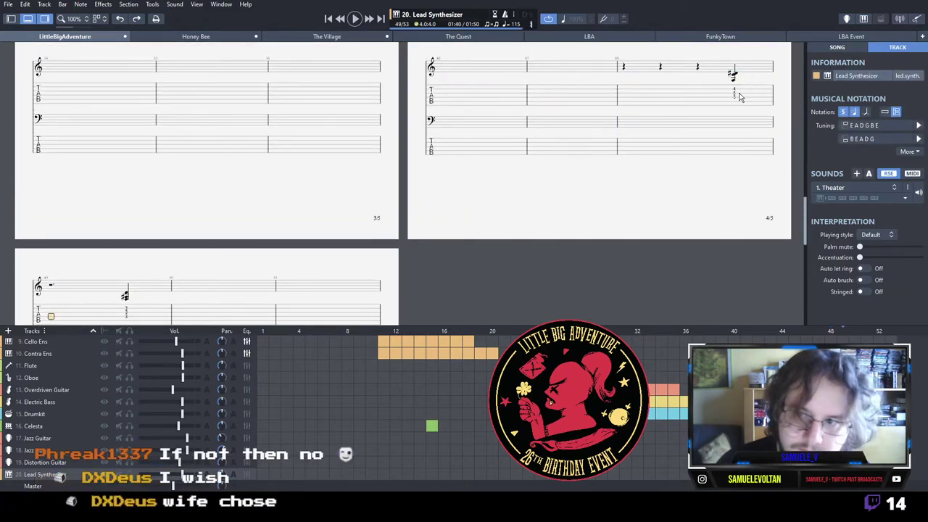
Set the top note of the beat-4 chord in Lead Synthesizer bar 48 to fret 6 on the B string.
left_click(735, 91)
key("6")
key("6")
key("ctrl+z")
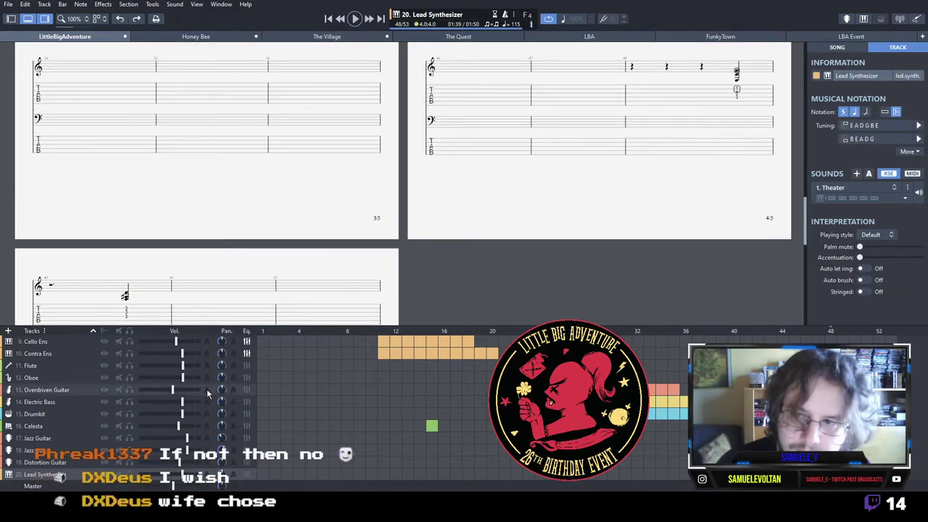
Duplicate the Lead Synthesizer track with its chords, set the copy's sound to Cigar, and play from bar 48.
scroll(551, 285, "down", 2)
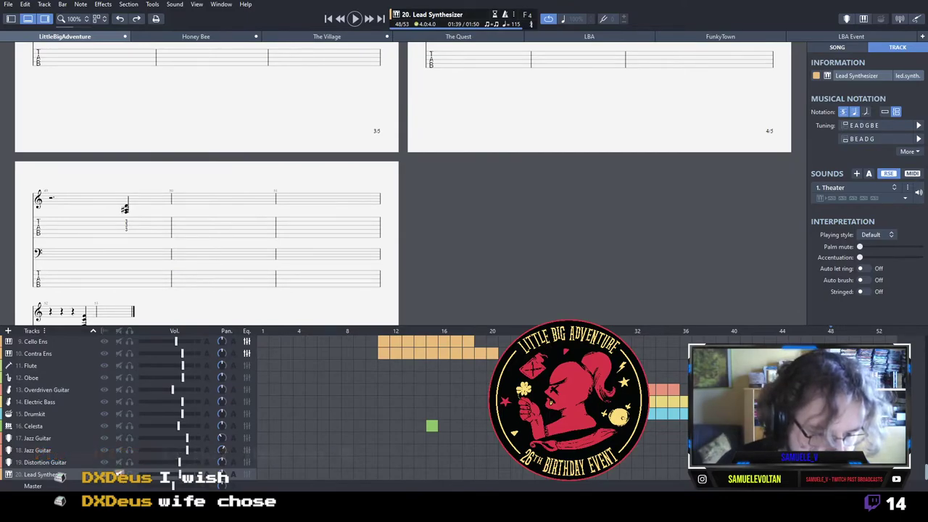
scroll(588, 273, "up", 1)
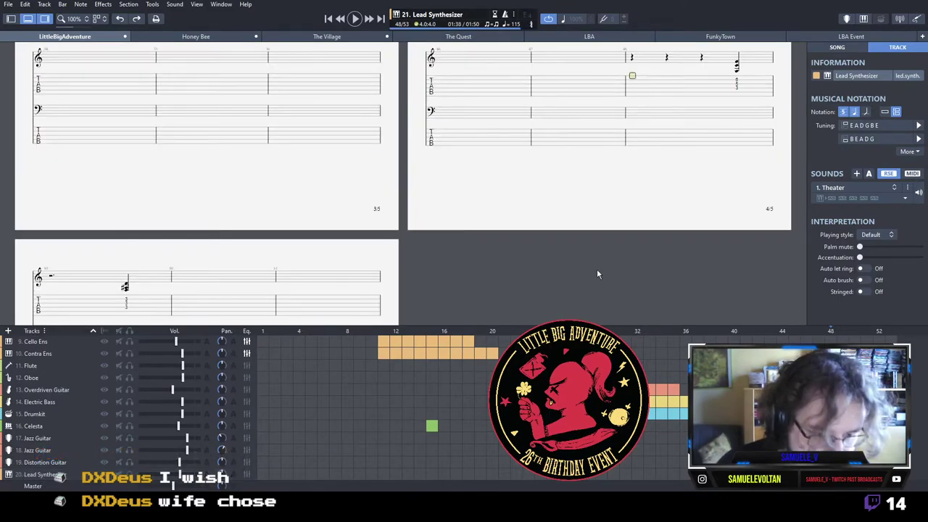
scroll(45, 461, "down", 1)
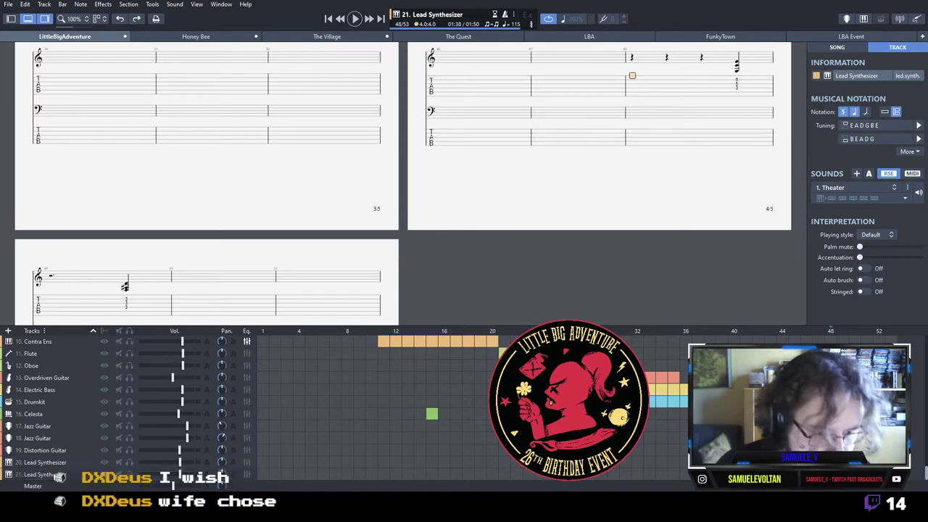
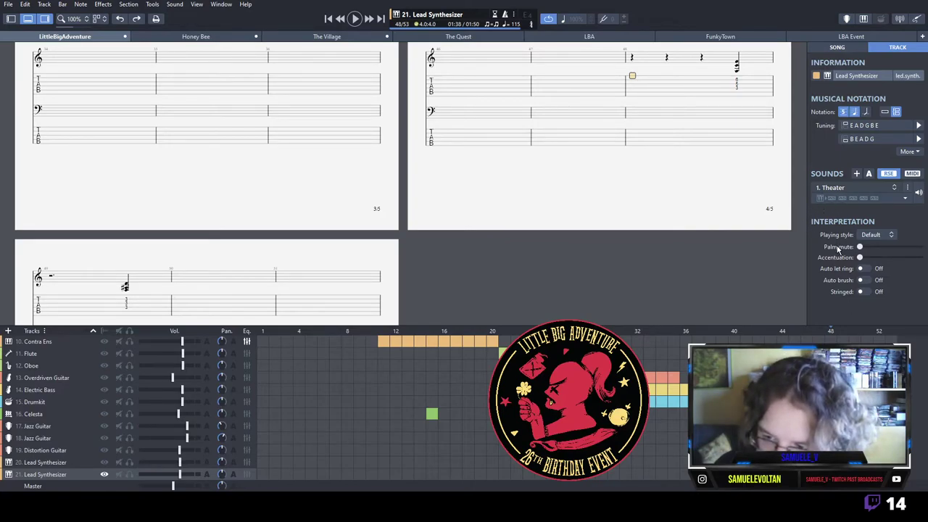
left_click(129, 475)
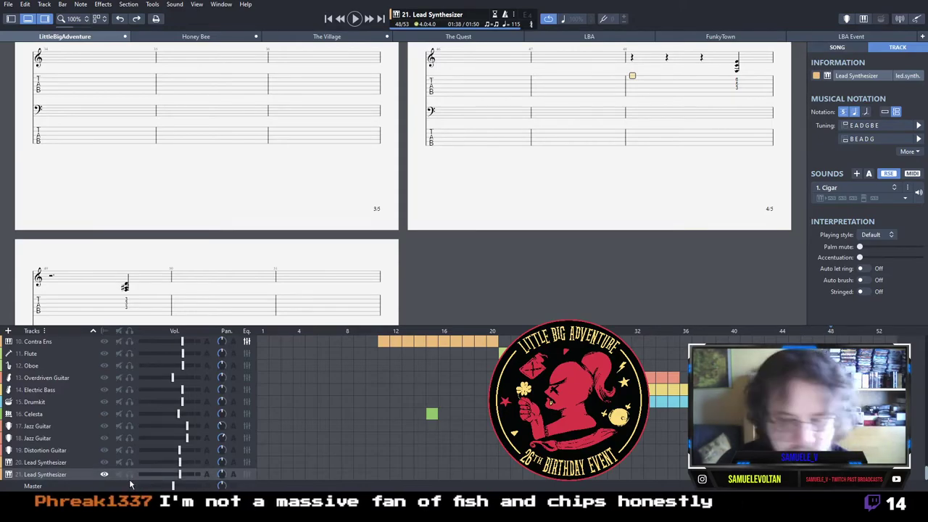
left_click(129, 475)
key("space")
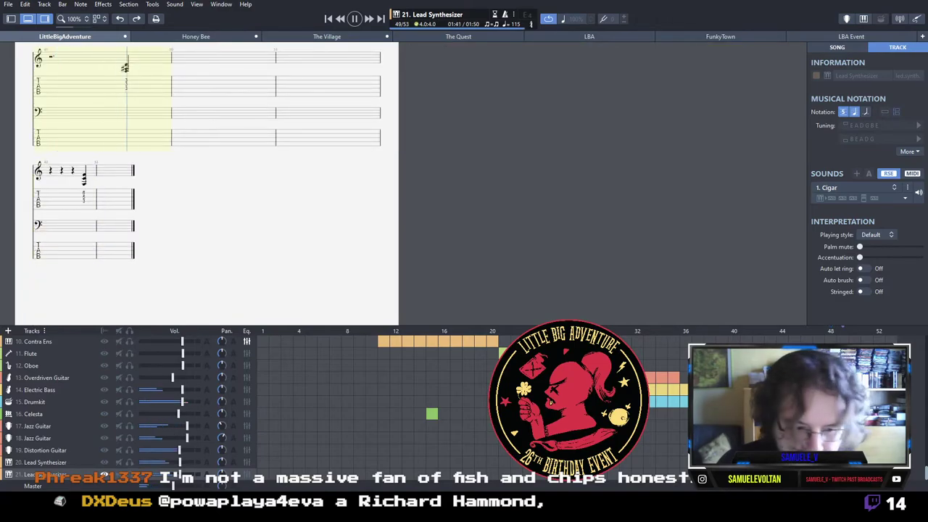
scroll(435, 398, "up", 1)
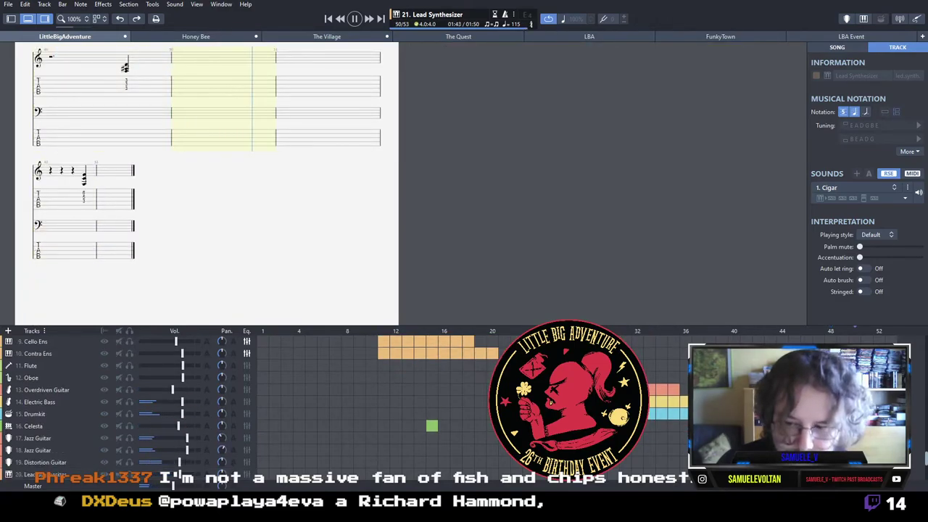
key("space")
Set the sound of the first Lead Synthesizer track to Lead and listen to bars 48 and 49.
left_click(831, 462)
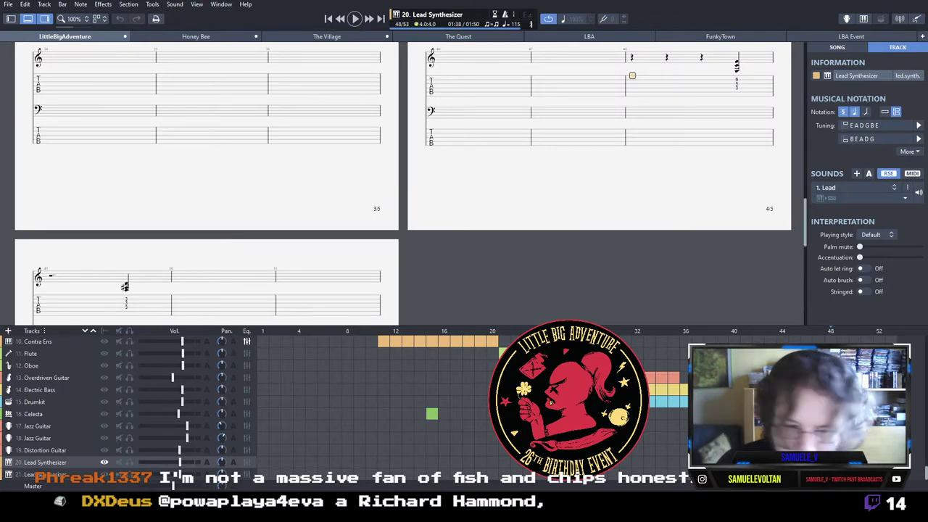
key("space")
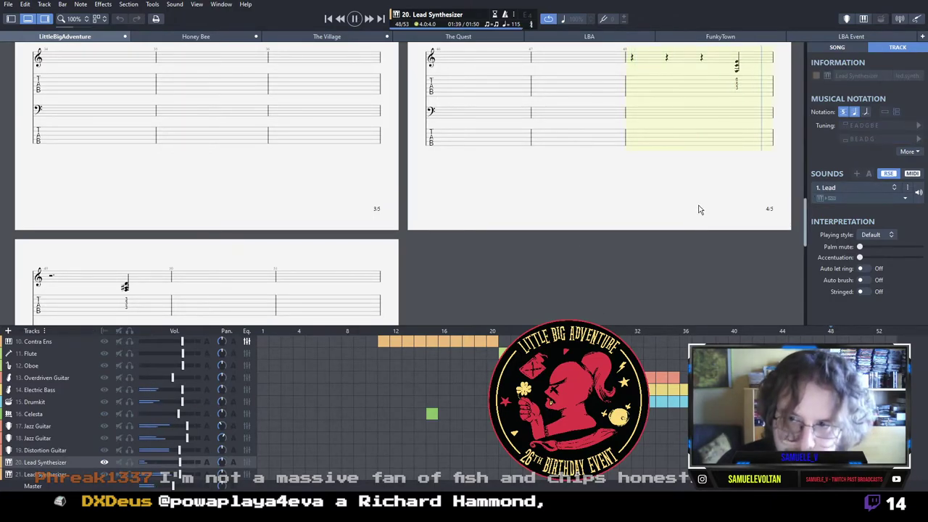
scroll(693, 207, "up", 5)
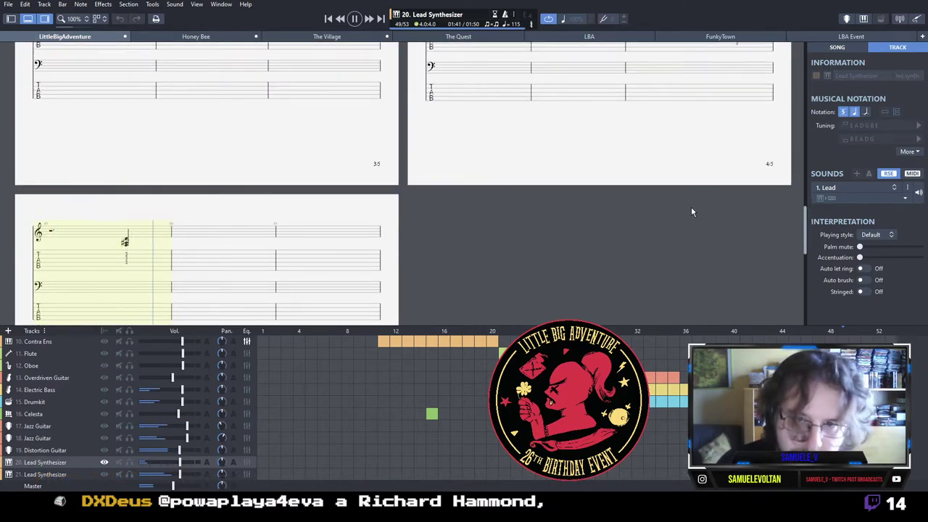
key("space")
Copy bars 48 and 49 of the first Lead Synthesizer track and paste them at bar 50.
scroll(601, 134, "down", 3)
left_click_drag(629, 122, 132, 225)
key("ctrl+c")
left_click(220, 223)
key("ctrl+v")
scroll(276, 210, "down", 1)
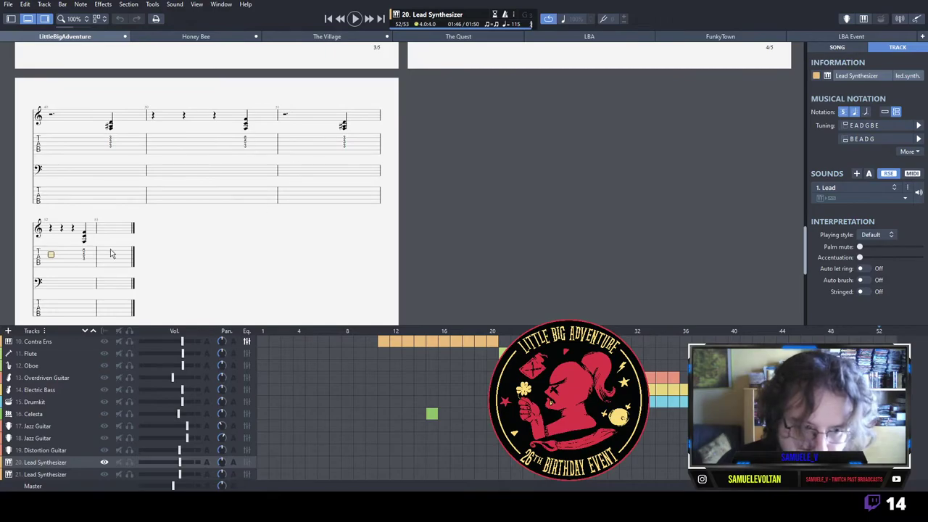
Repeat bars 48 and 49 of the second Lead Synthesizer track in bars 50 and 51.
left_click(831, 474)
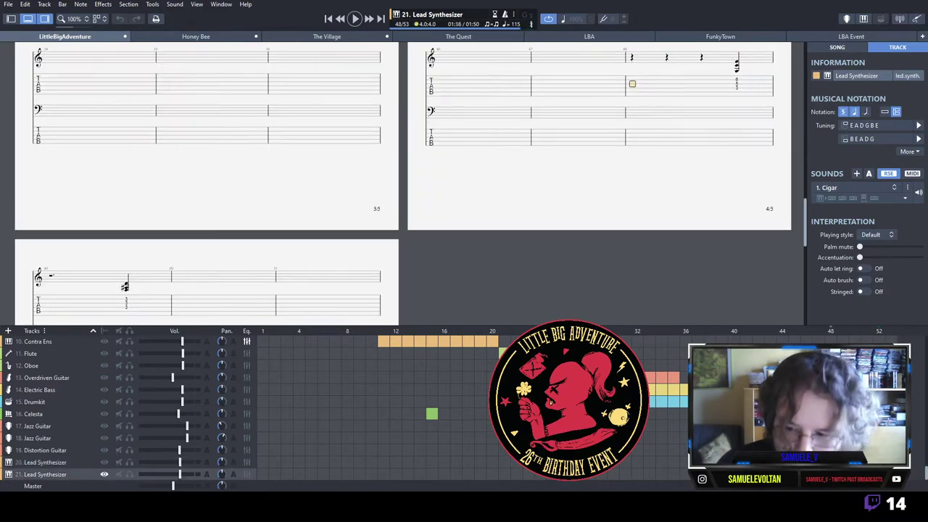
left_click_drag(634, 93, 157, 236)
scroll(635, 92, "down", 3)
key("ctrl+c")
left_click(255, 220)
key("ctrl+v")
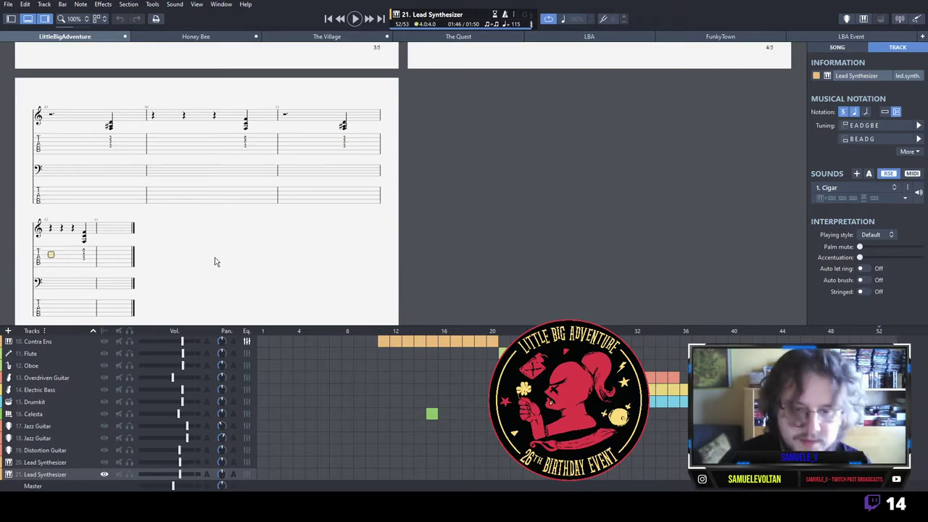
Add a track named Hammond with the Organ sound after the second Lead Synthesizer.
key("ctrl+Down")
scroll(61, 429, "down", 1)
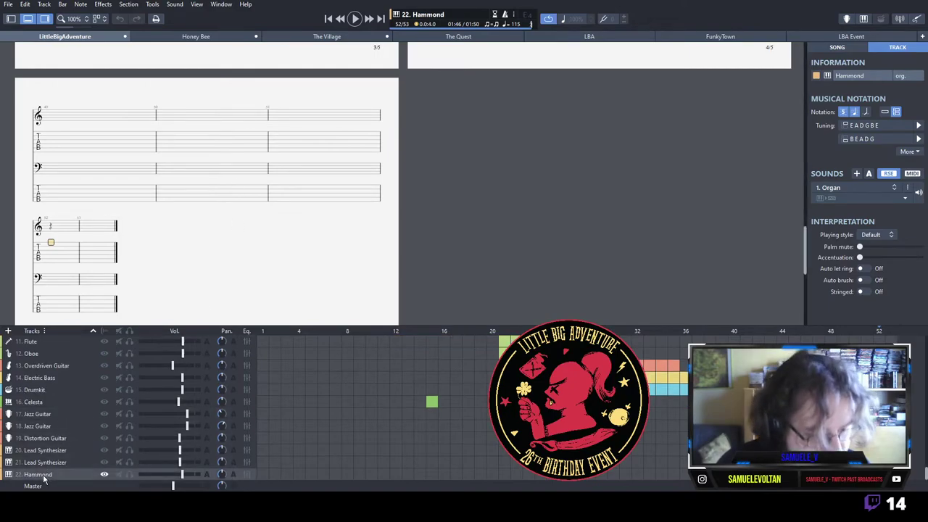
scroll(59, 430, "up", 5)
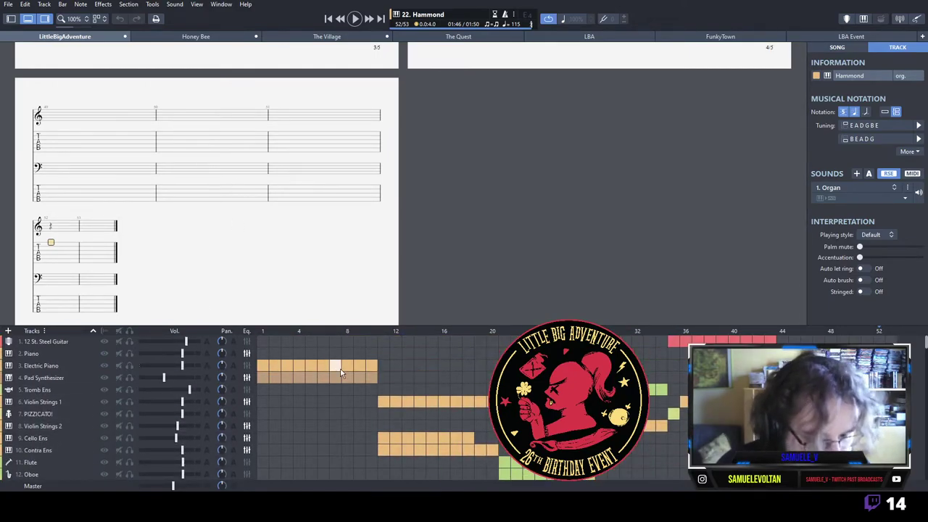
scroll(340, 367, "down", 5)
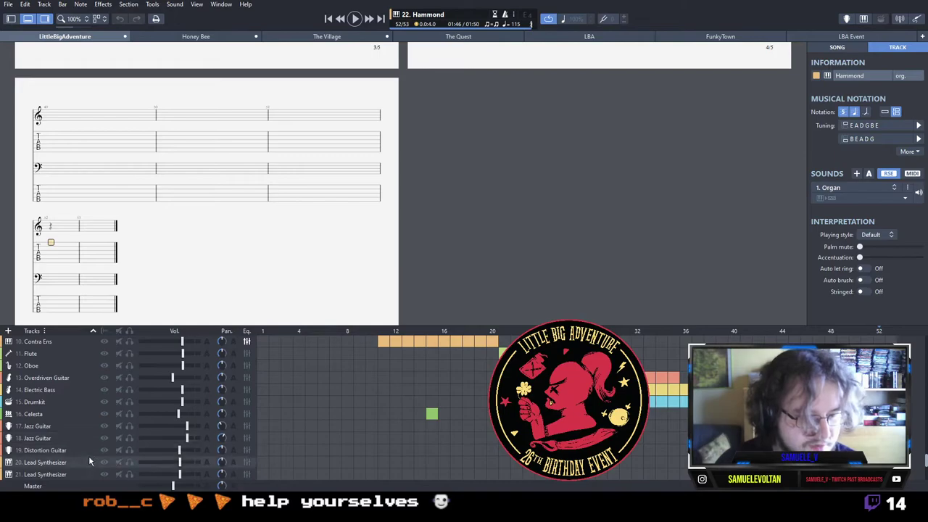
Try the Crunch sound on the Hammond track and play back the bars leading up to bar 48.
scroll(93, 455, "down", 1)
left_click(831, 462)
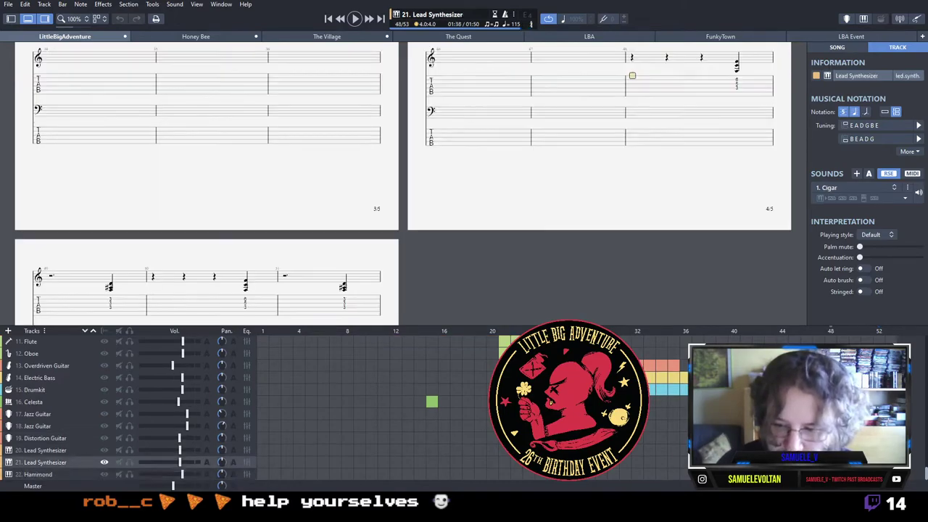
left_click(831, 474)
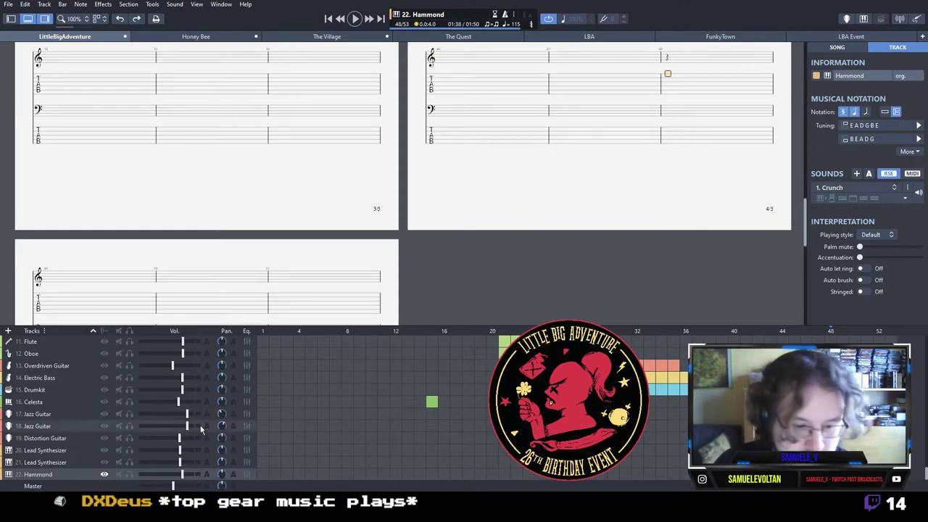
left_click(673, 92)
key("space")
key("space")
key("space")
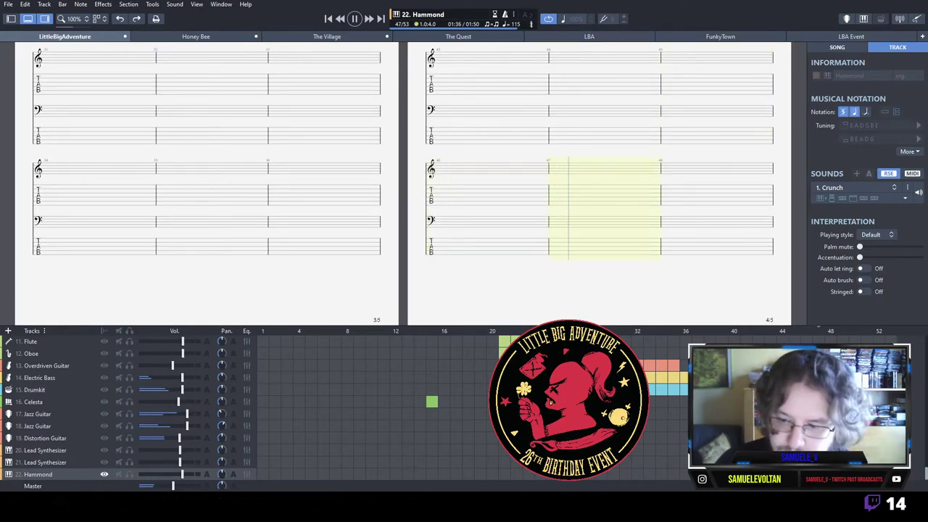
key("space")
Enter a chord with frets 20, 20 and 17 on the three highest strings after two quarter rests in Hammond bar 45.
left_click(683, 88)
key("Right")
key("Right")
key("Up")
key("Up")
key("Up")
type("32")
key("Delete")
type("2220")
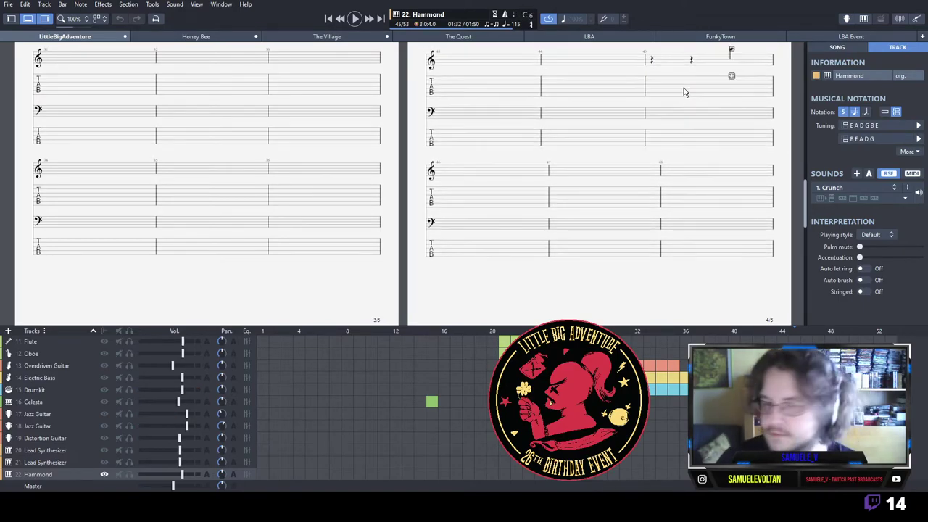
key("Down")
type("20")
key("Down")
type("1813")
key("Right")
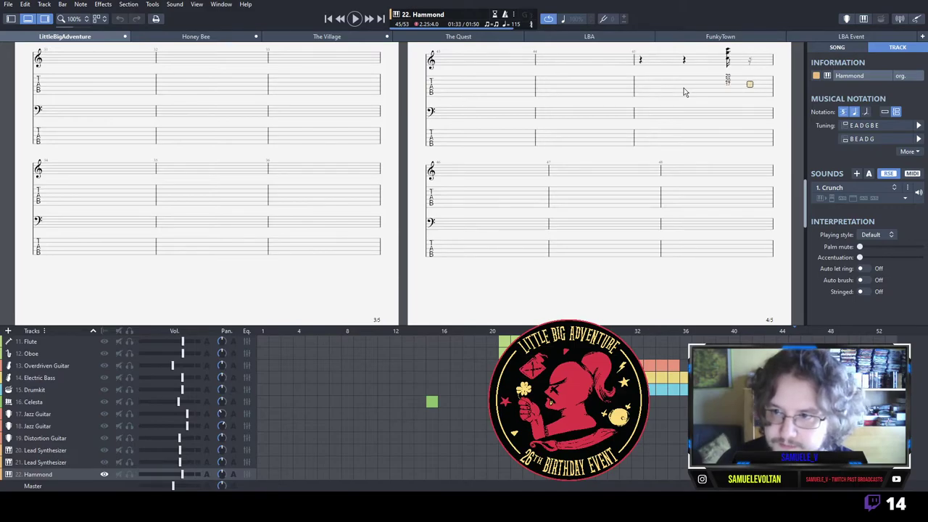
Shift the Hammond chord in bar 45 so it directly follows the first quarter rest, checking its timing by playback.
key("space")
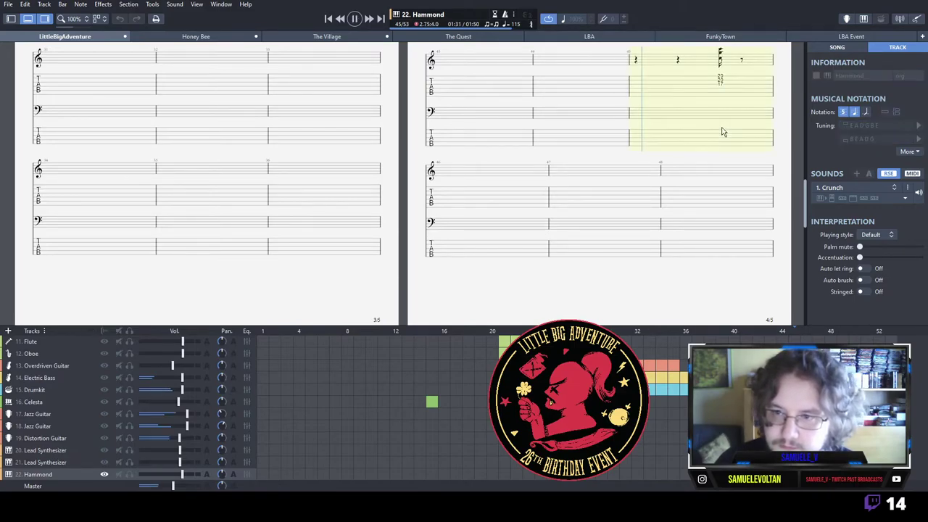
key("space")
left_click(718, 96)
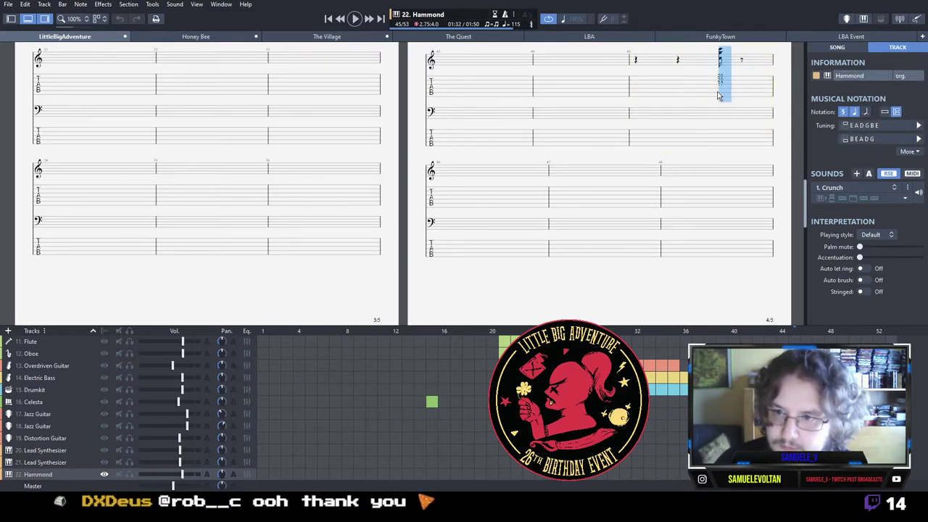
key("ctrl+Delete")
key("ctrl+v")
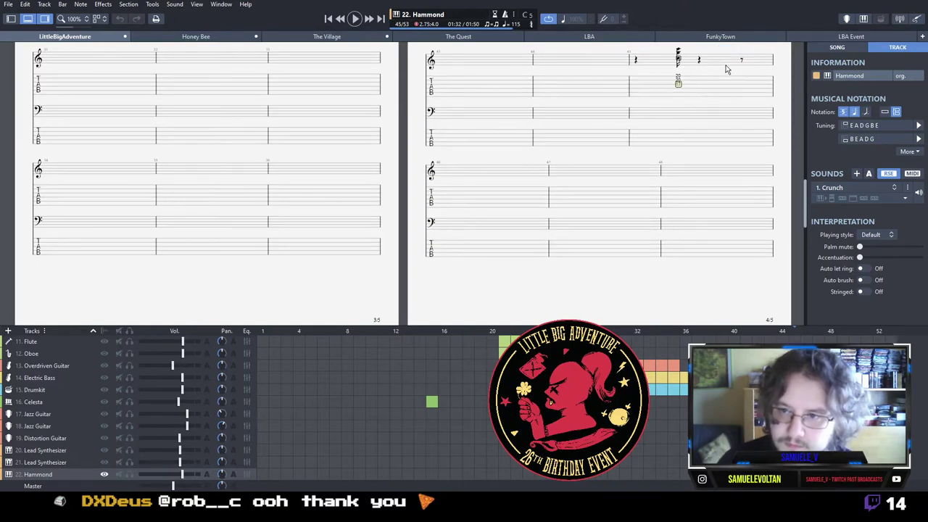
key("ctrl+Delete")
key("space")
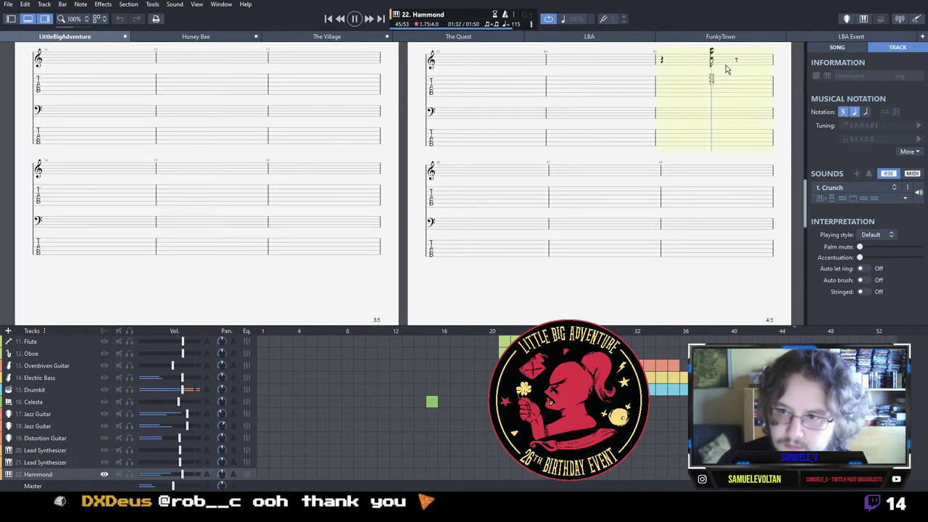
key("space")
key("Left")
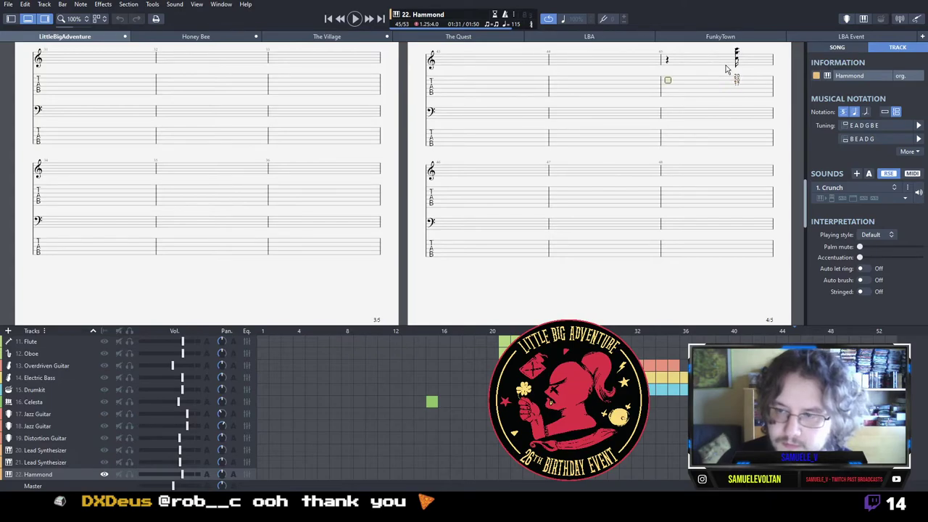
Try the Funky sound on the Hammond track and listen to the chord in bar 45.
left_click(736, 79)
key("space")
key("space")
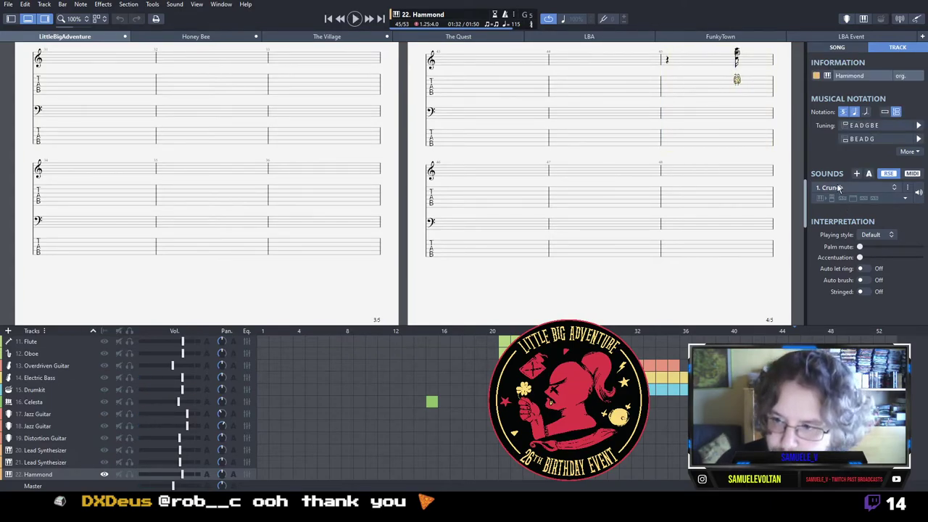
key("space")
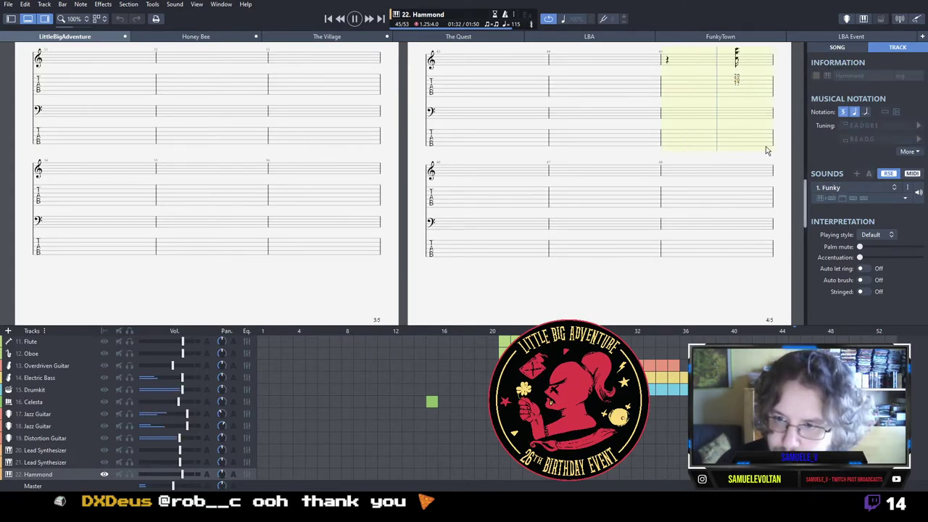
key("space")
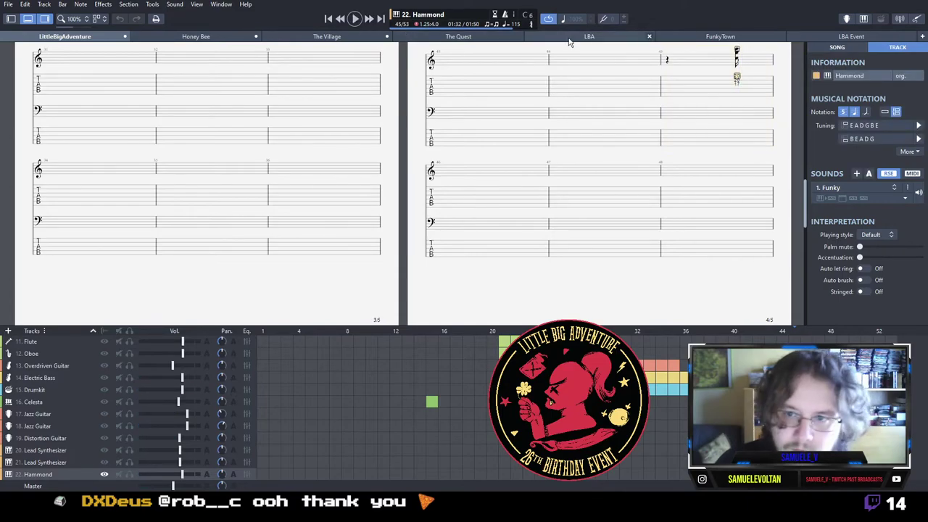
Check the Organ track's sound in the FunkyTown score, set the LittleBigAdventure Hammond to After Midnight and listen to it.
left_click(692, 35)
left_click(50, 448)
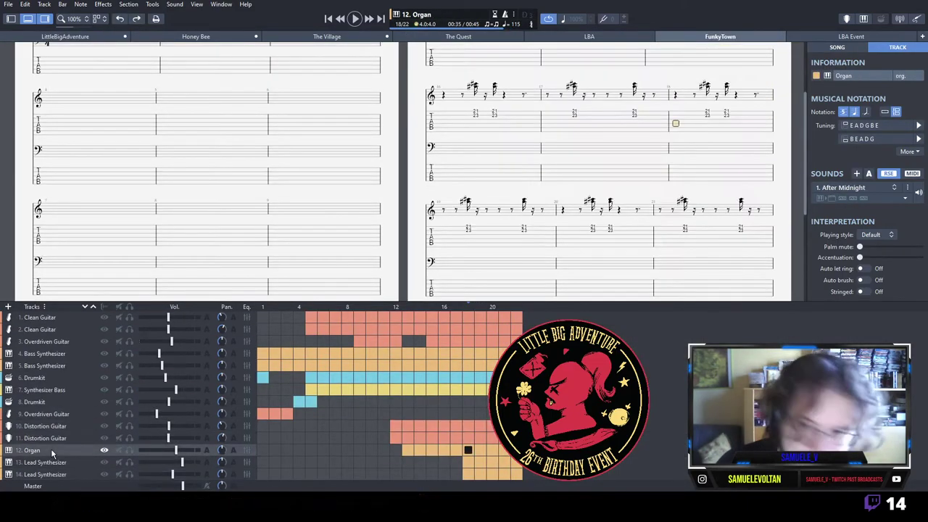
left_click(65, 36)
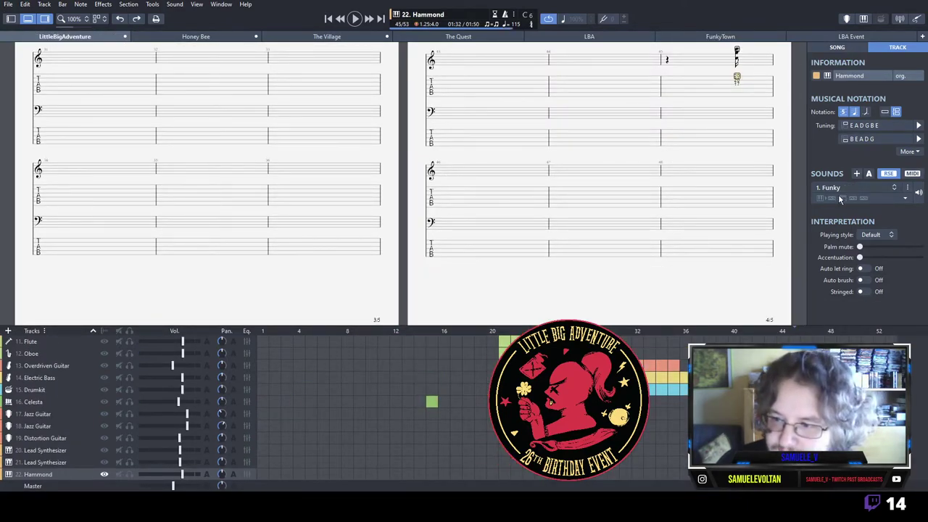
key("ctrl+z")
left_click(666, 111)
key("space")
key("space")
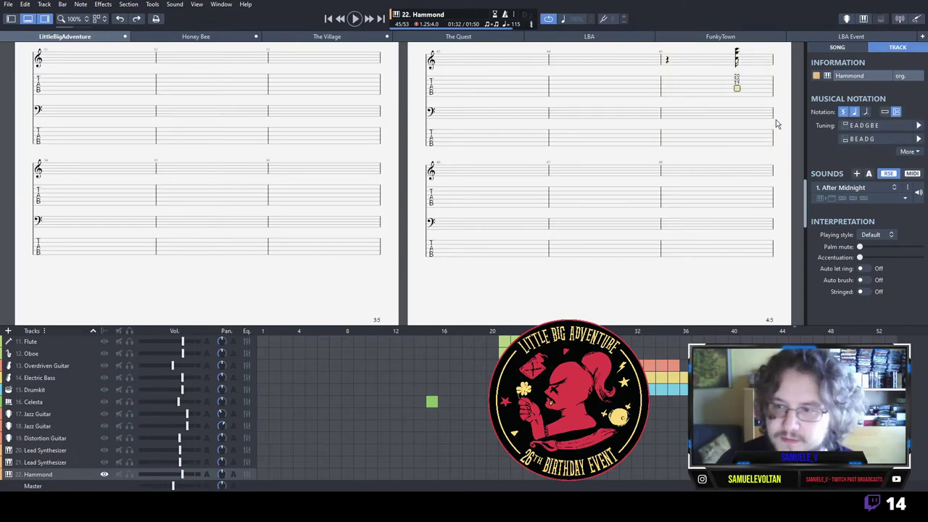
Add a sixteenth rest and a quarter rest after the Hammond chord in bar 45.
key("Right")
key("Right")
key("r")
key("minus")
key("minus")
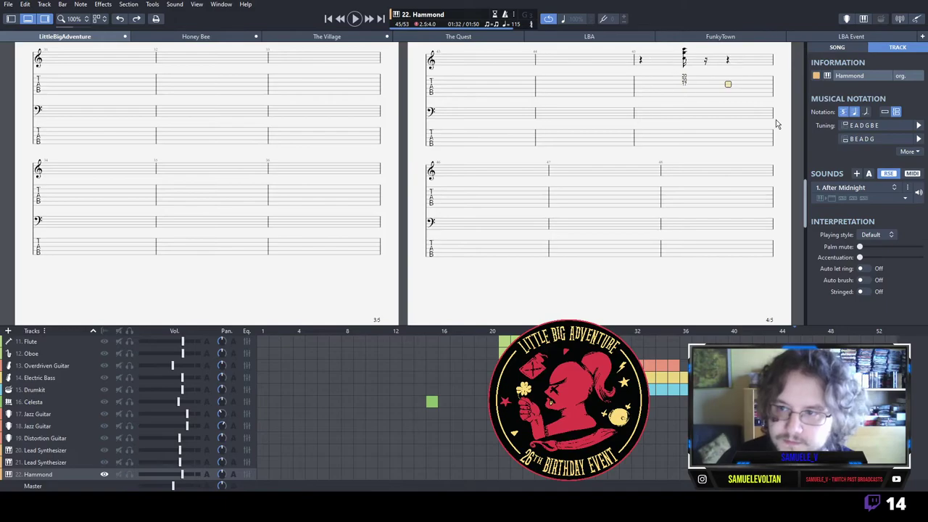
Copy the Hammond chord in bar 45, paste it after the second quarter rest followed by a sixteenth rest, and listen.
left_click_drag(685, 79, 697, 91)
key("ctrl+c")
left_click(741, 87)
key("ctrl+v")
left_click(717, 88)
key("Right")
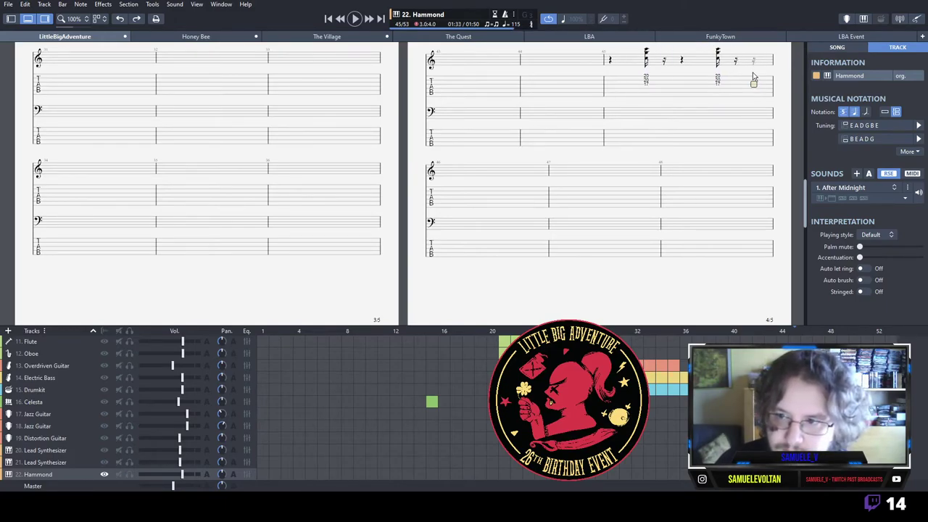
key("Left")
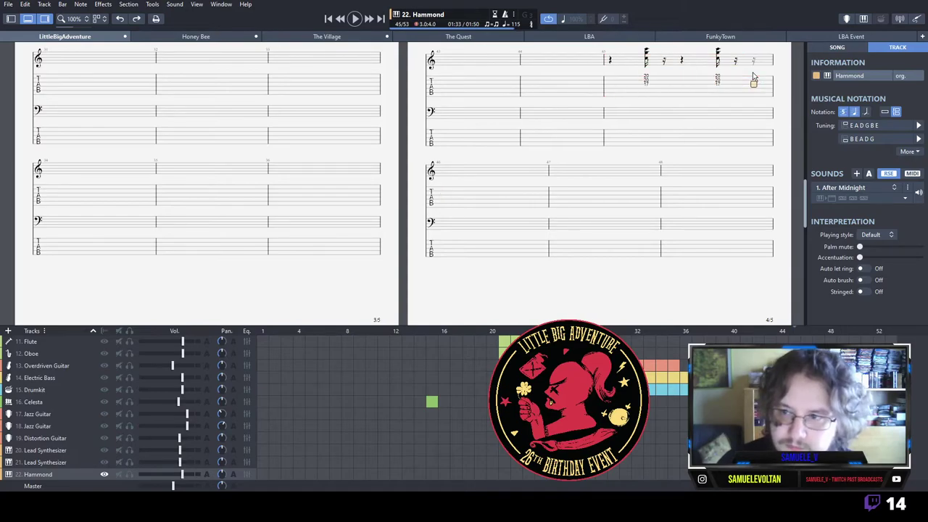
key("space")
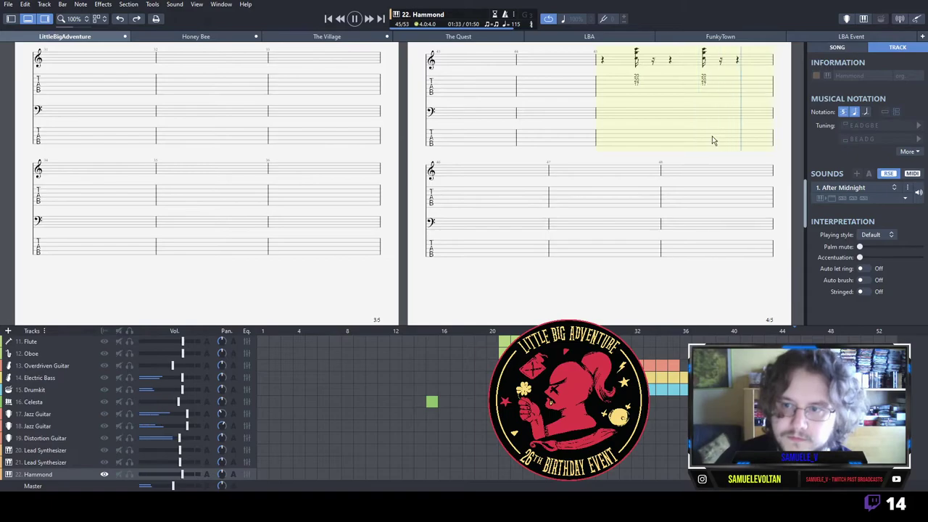
key("space")
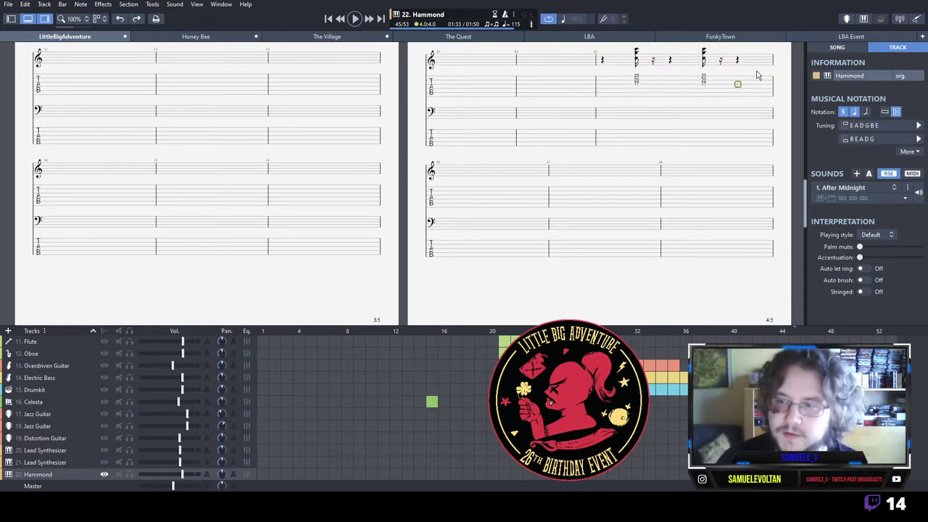
Complete Hammond bar 45 with an eighth rest, a third chord of frets 20, 20 and 17 and a sixteenth rest, and listen.
key("space")
key("space")
key("plus")
key("Right")
type("17")
key("Up")
type("20")
key("Up")
type("20")
key("plus")
key("Right")
key("Left")
key("Right")
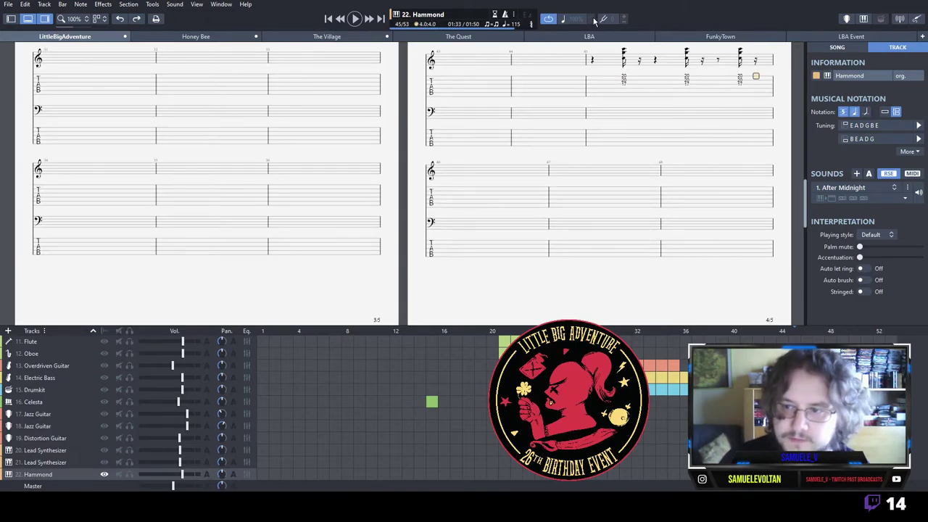
key("space")
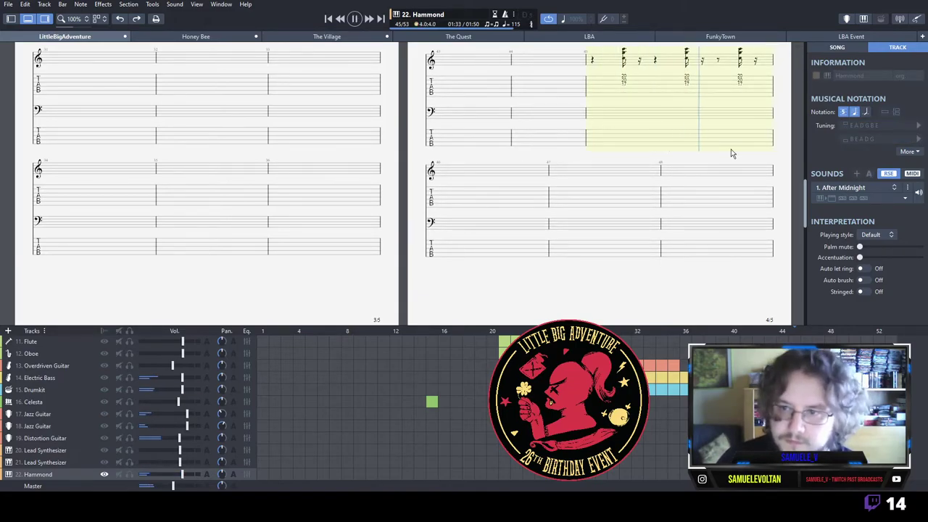
key("space")
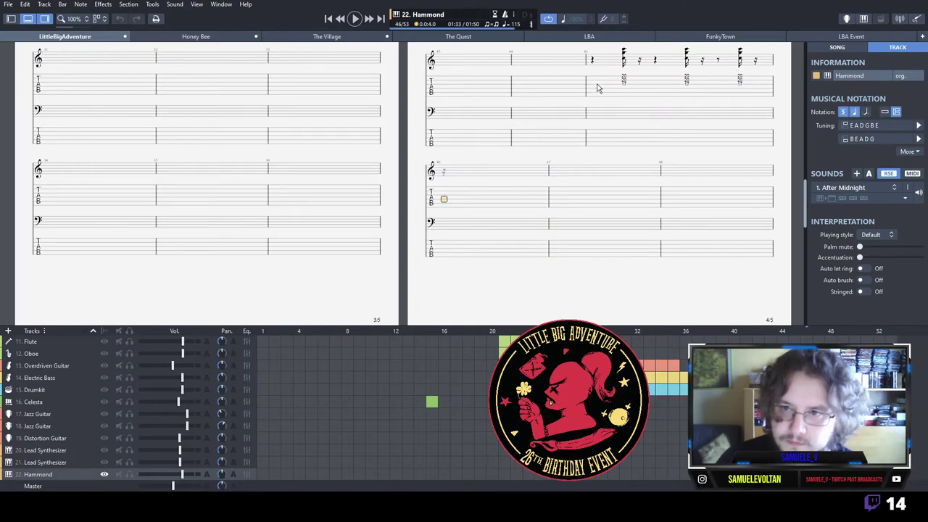
Copy the three-chord Hammond pattern from bar 45 into bar 46.
key("space")
key("space")
left_click_drag(599, 88, 748, 92)
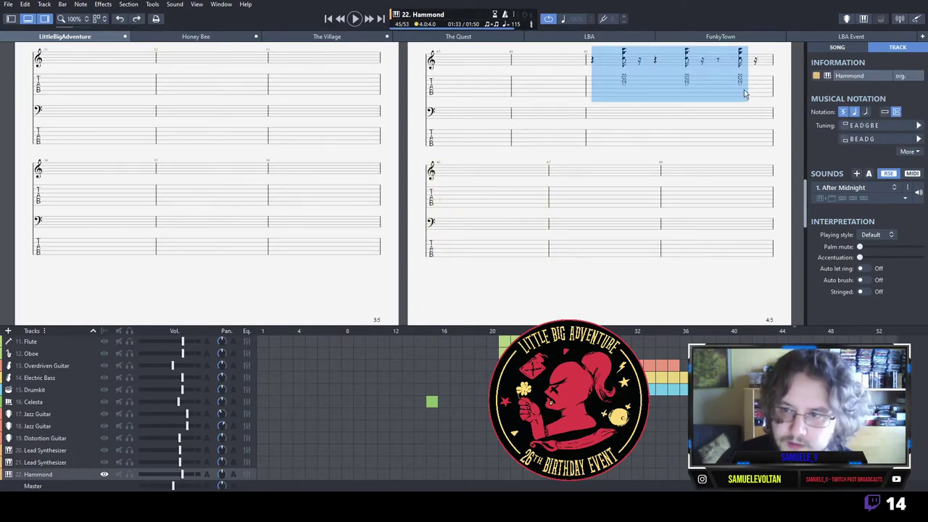
left_click(467, 205)
key("ctrl+v")
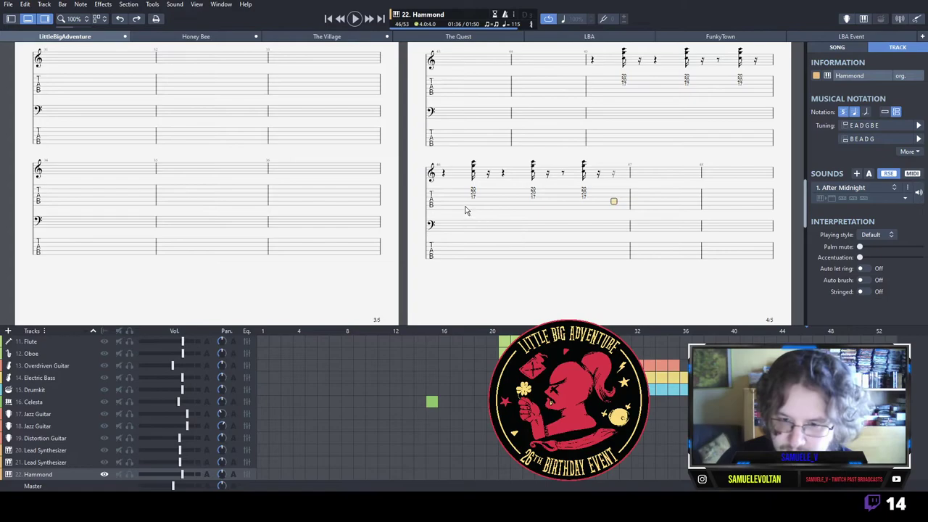
Replace the closing rest of Hammond bar 46 with another chord of frets 20, 20 and 17, and listen to it.
key("space")
left_click(586, 195)
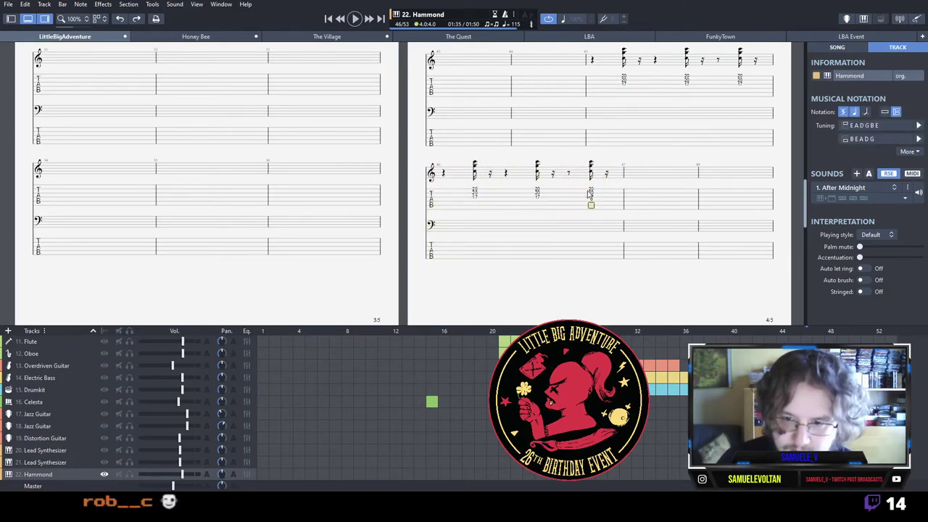
type("17")
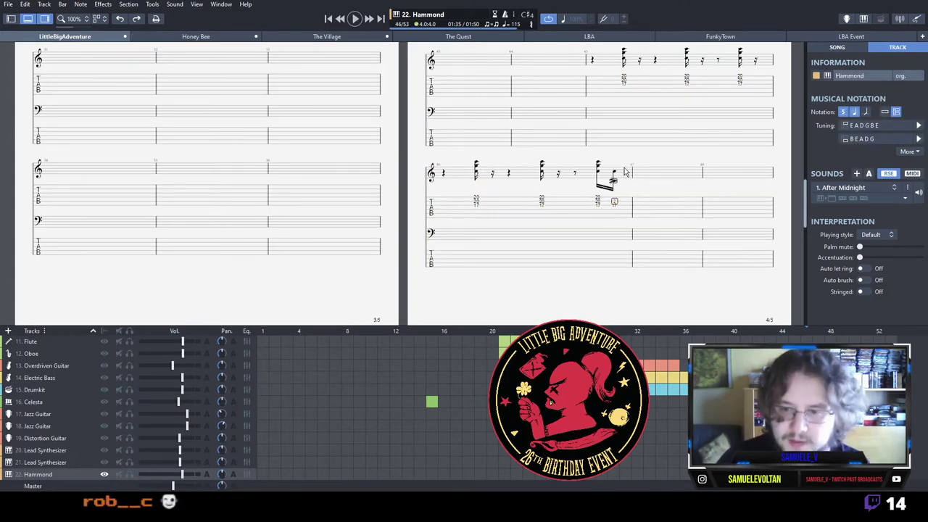
type("20")
left_click(591, 90)
key("space")
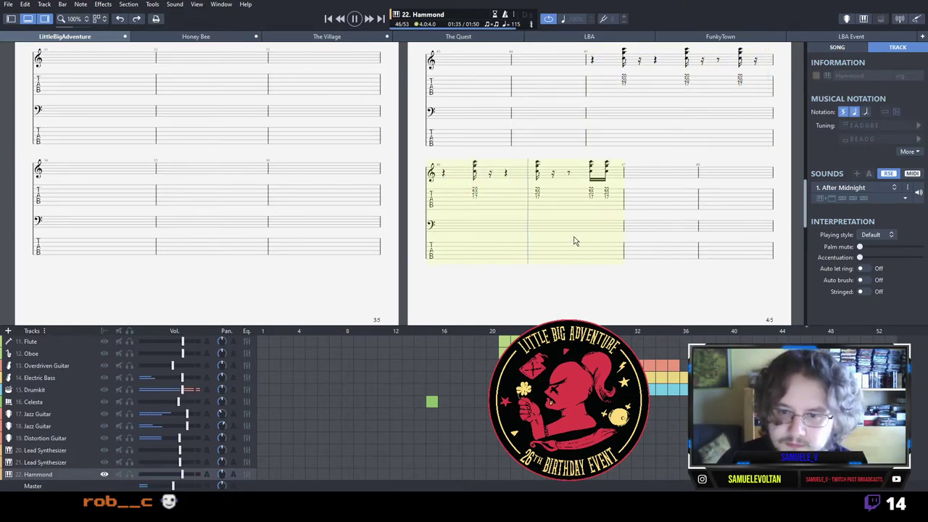
key("space")
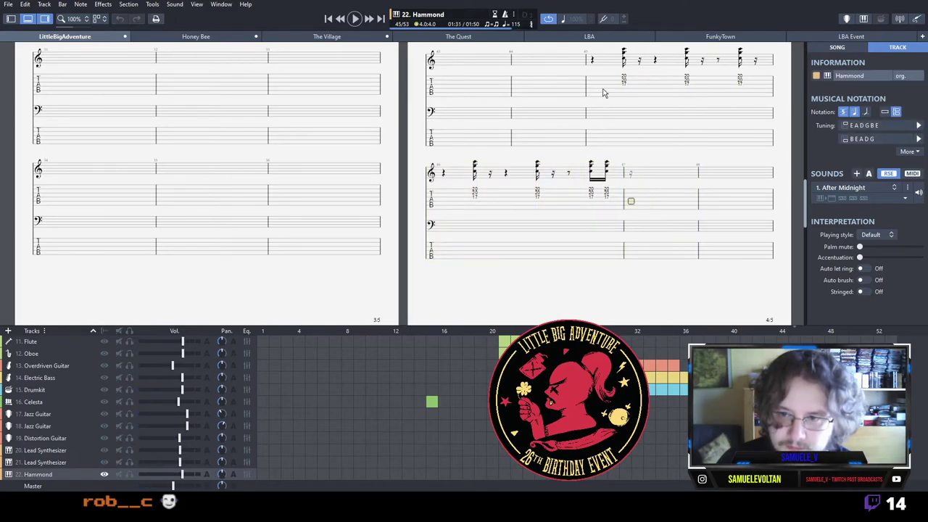
Copy the Hammond notes and rests of bar 45 and paste them into bar 47.
left_click_drag(602, 93, 758, 85)
key("ctrl+c")
left_click(638, 201)
key("ctrl+v")
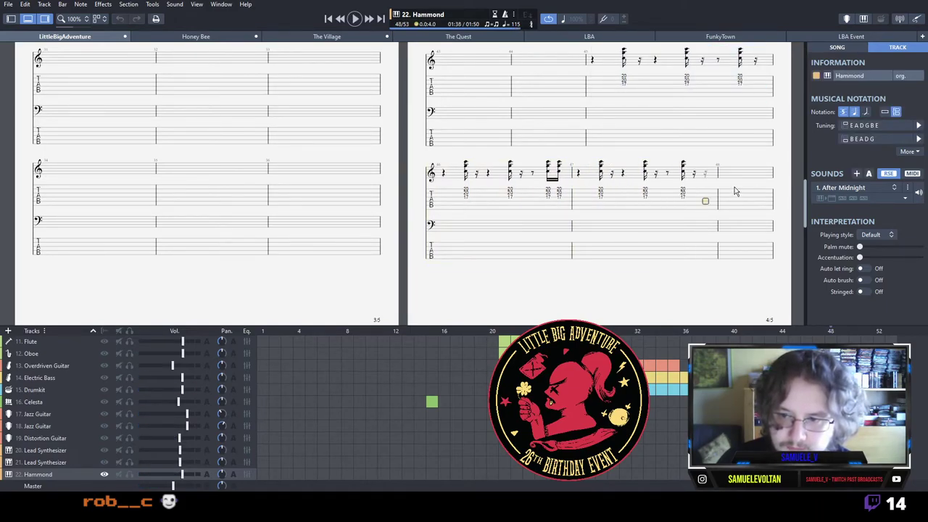
Enter sixteenth notes at frets 25, 26, 25 and 23 on the highest string for the first beat of Hammond bar 48.
left_click(735, 192)
type("25")
key("Right")
type("26")
key("Right")
type("25")
key("Right")
type("23")
key("Right")
Continue the Hammond run in bar 48 with sixteenth notes at frets 20, 18, 15 and 14 on the second beat.
type("2")
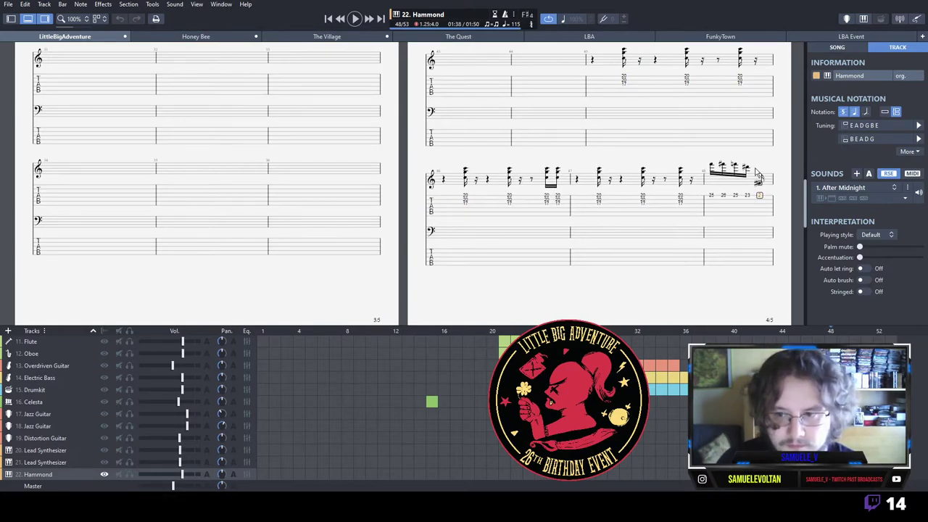
type("0")
key("Right")
key("1")
key("8")
key("Right")
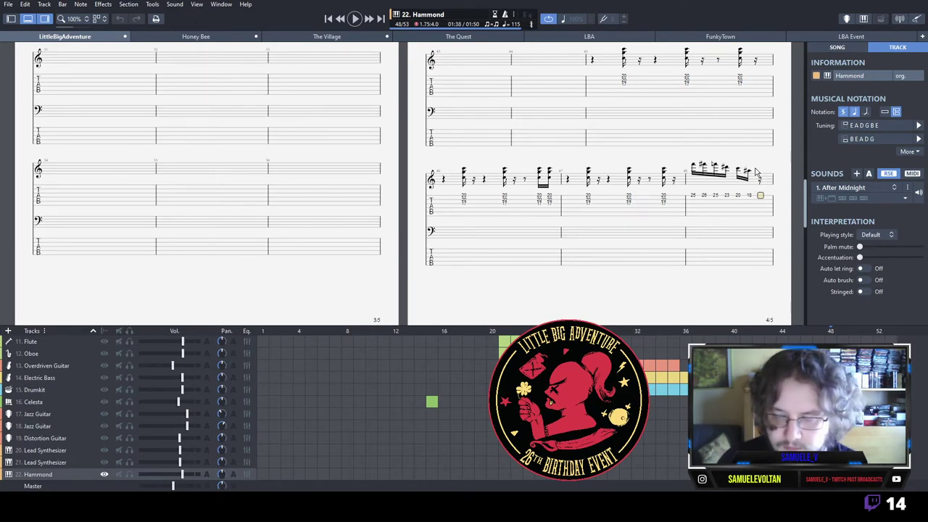
key("1")
key("5")
key("Right")
key("1")
key("4")
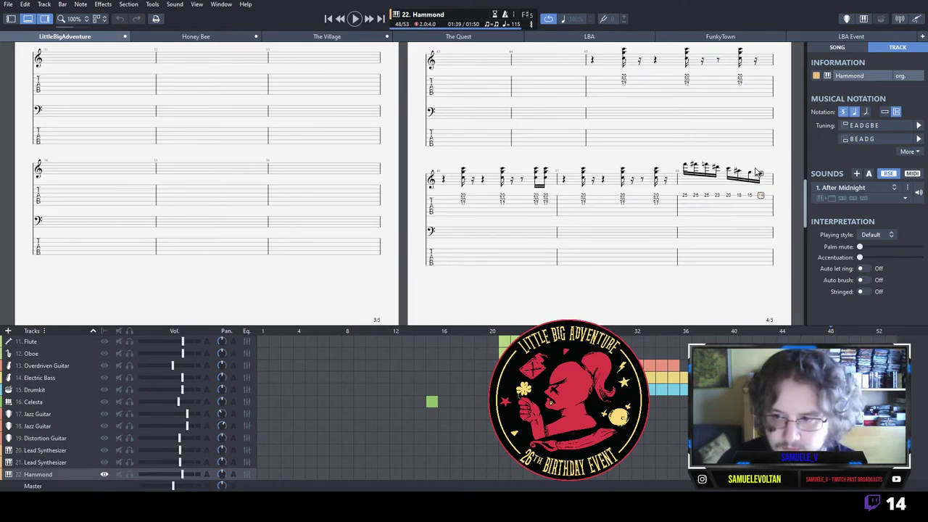
Continue the Hammond run in bar 48 with sixteenth notes at frets 13, 11, 8 and 6 on the third beat.
key("Right")
key("1")
key("3")
key("Right")
key("1")
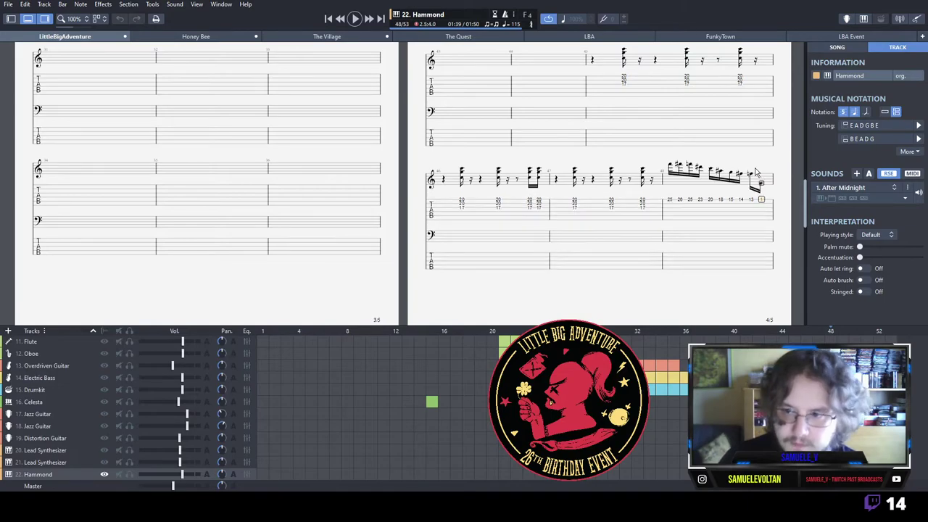
key("1")
key("Right")
key("Right")
key("6")
Complete the Hammond run in bar 48 with sixteenths at frets 7, 8, 11 and 13 on the fourth beat, and listen to it.
key("Right")
key("7")
key("Right")
key("8")
key("Right")
key("1")
key("0")
key("Right")
key("1")
key("1")
key("Right")
key("1")
key("5")
key("space")
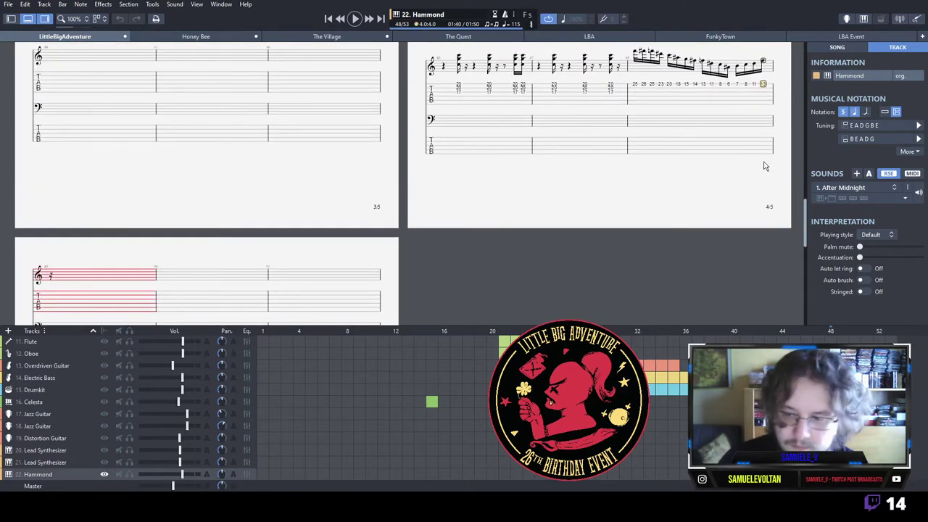
scroll(700, 193, "up", 3)
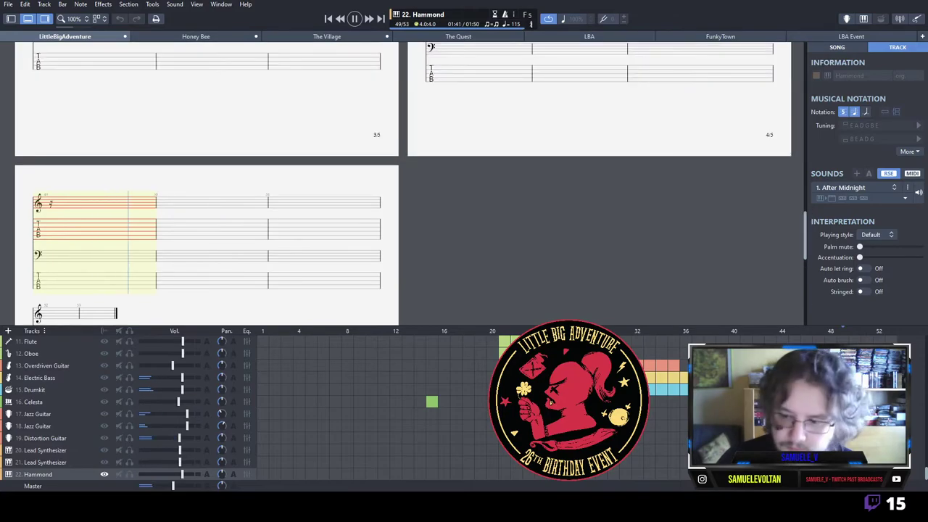
left_click(589, 100)
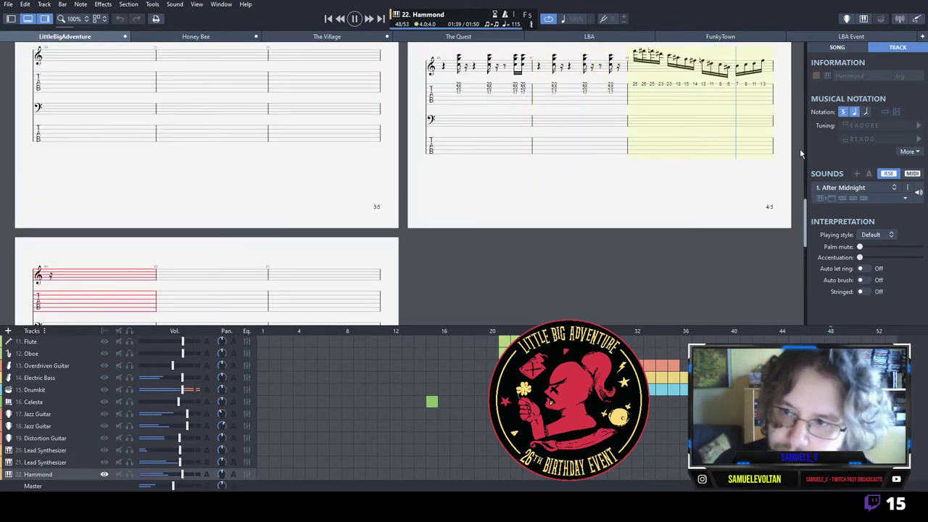
key("space")
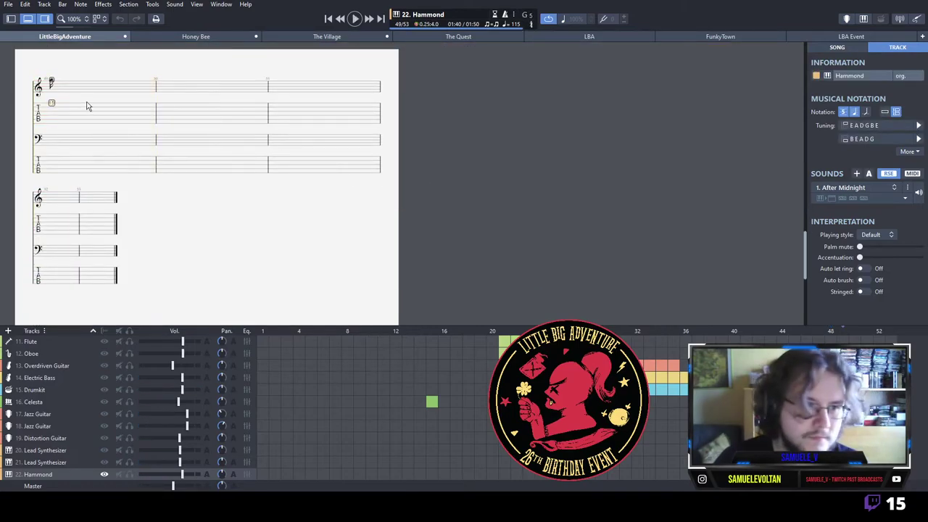
Build a whole-note Hammond chord of frets 15 and 16 on the two highest strings in bar 49, and listen to it.
type("16")
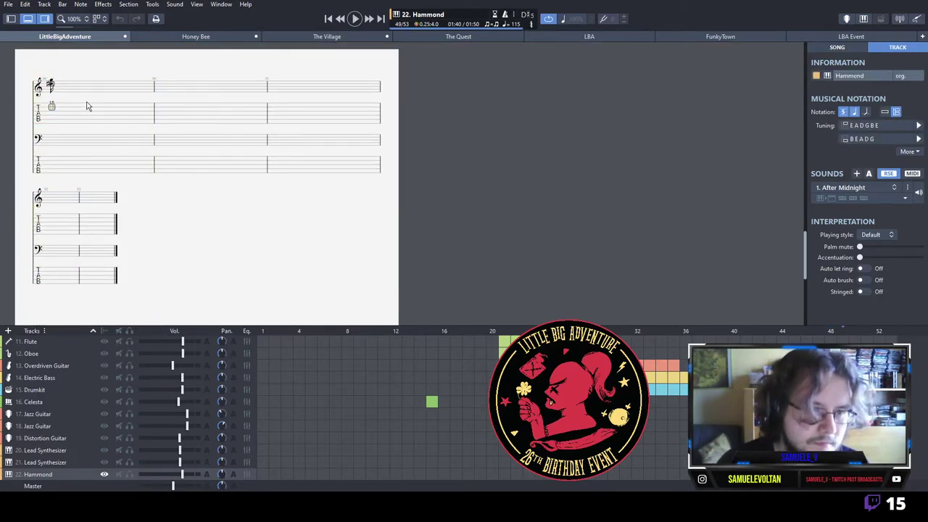
key("space")
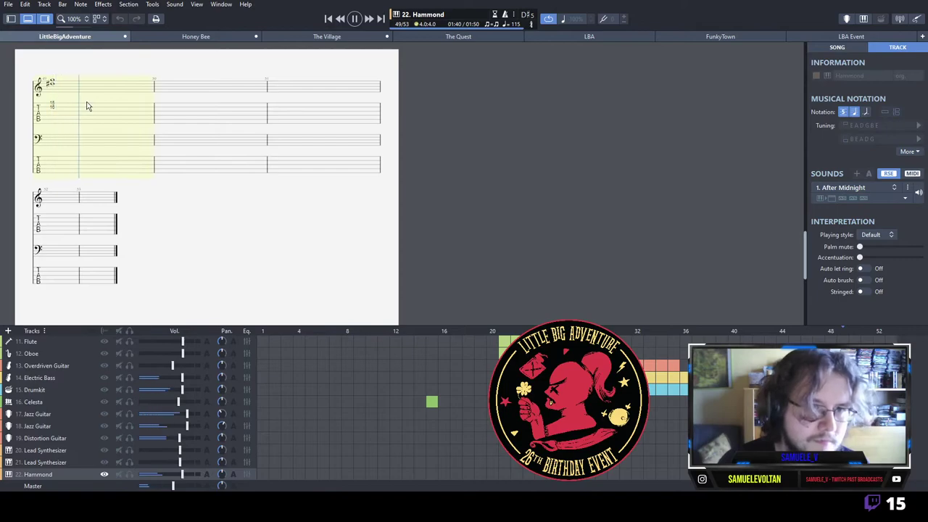
key("space")
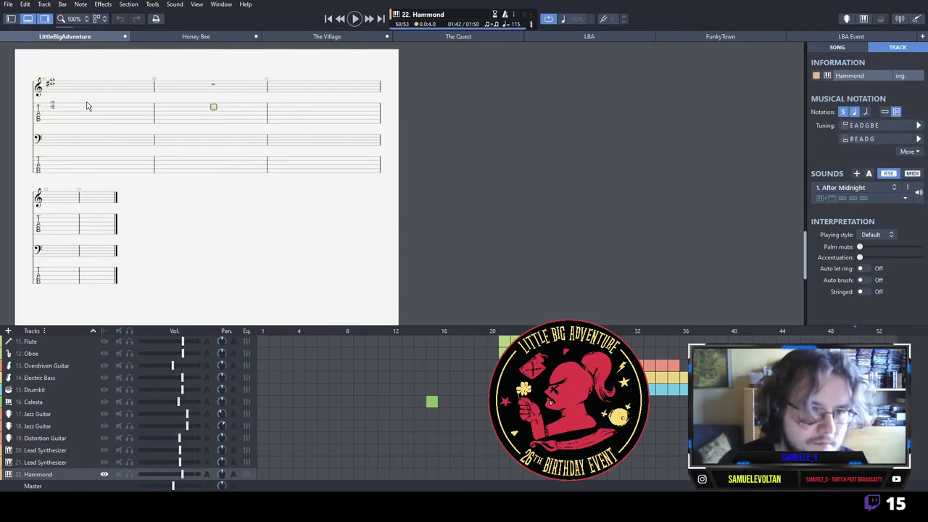
Fill Hammond bar 50 with a half-note chord of frets 15 and 16 and a half note at fret 27 on the third string.
type("6")
key("Down")
key("Right")
type("25")
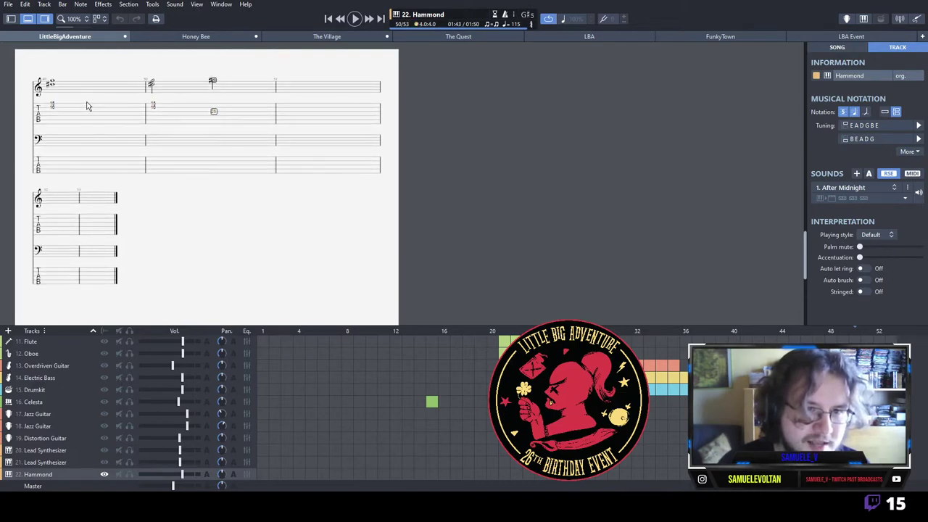
key("Up")
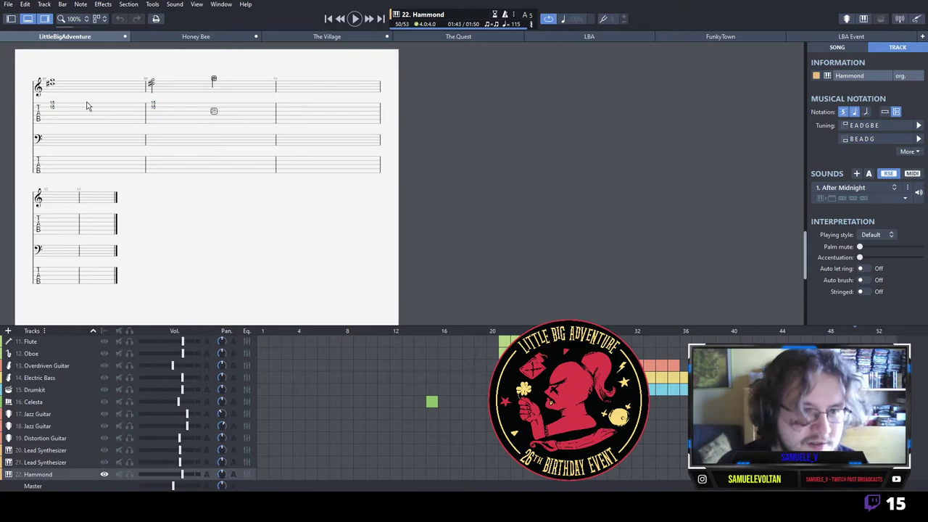
Tie the bar 49 Hammond chord into bar 50, listen to it, and extend the tied chord under the fret 27 note.
key("Left")
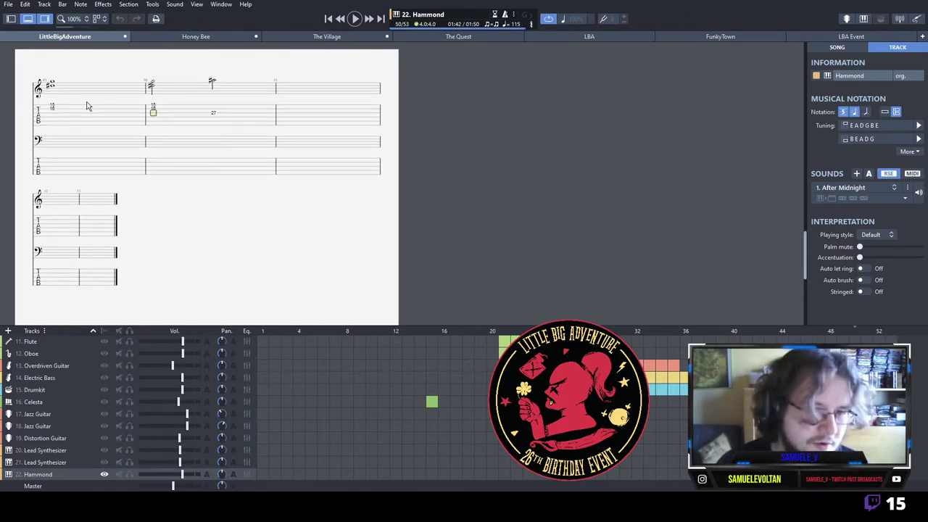
key("Left")
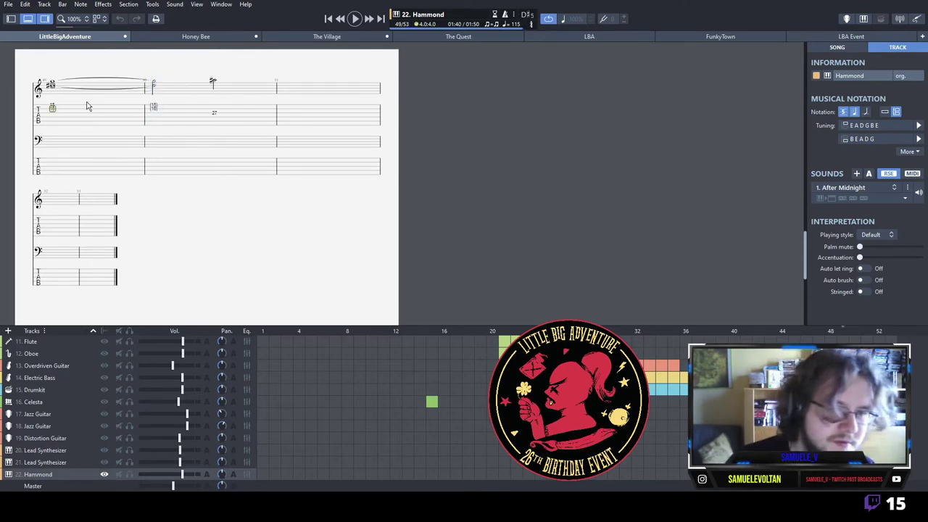
key("space")
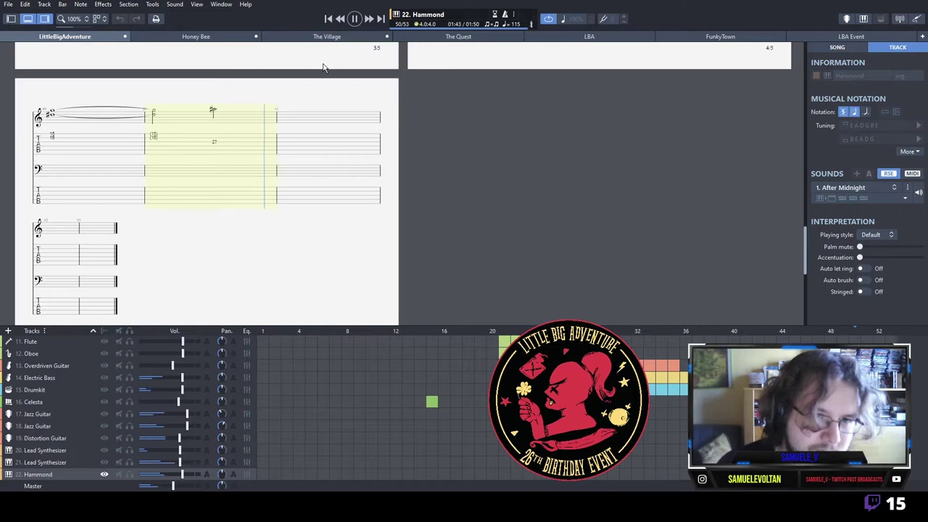
key("space")
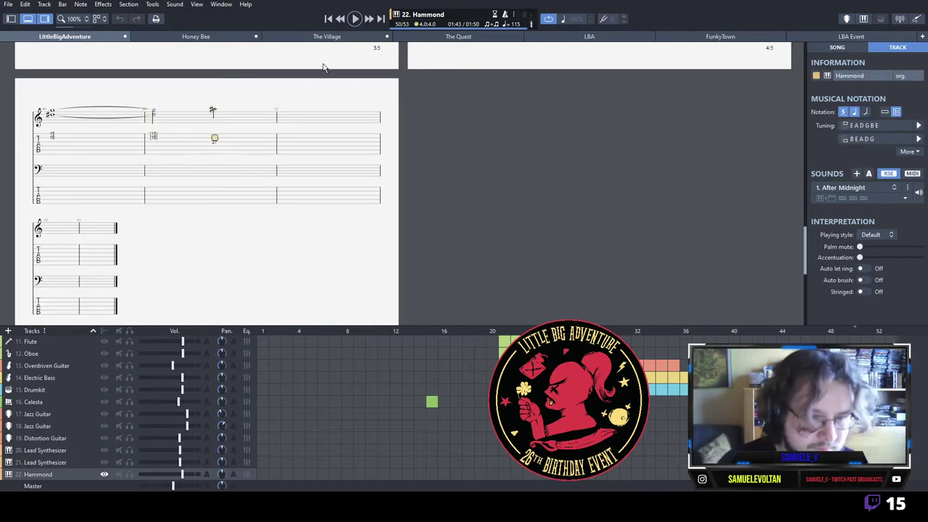
key("Up")
key("l")
Enter a whole-note Hammond chord of frets 15, 16 and 26 in bar 51 and play the passage back.
key("Down")
key("Down")
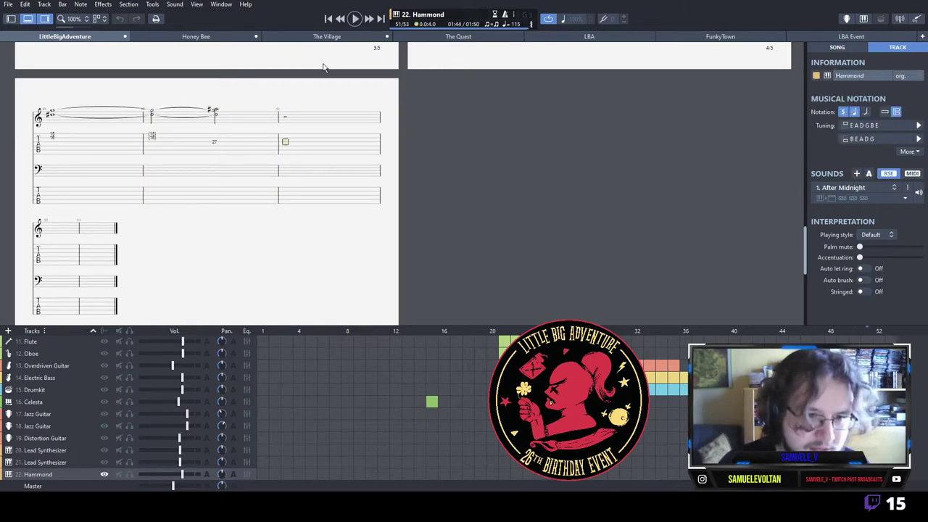
type("16")
key("Up")
type("15")
key("ctrl+z")
key("space")
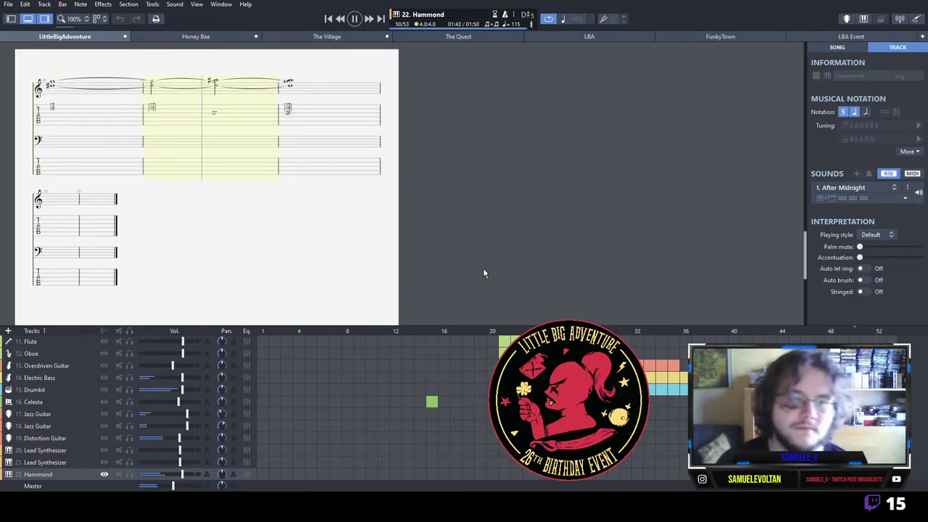
key("space")
Shorten the fret 27 note in Hammond bar 50 to a dotted quarter and set sixteenth values for the rest of the bar.
key("Left")
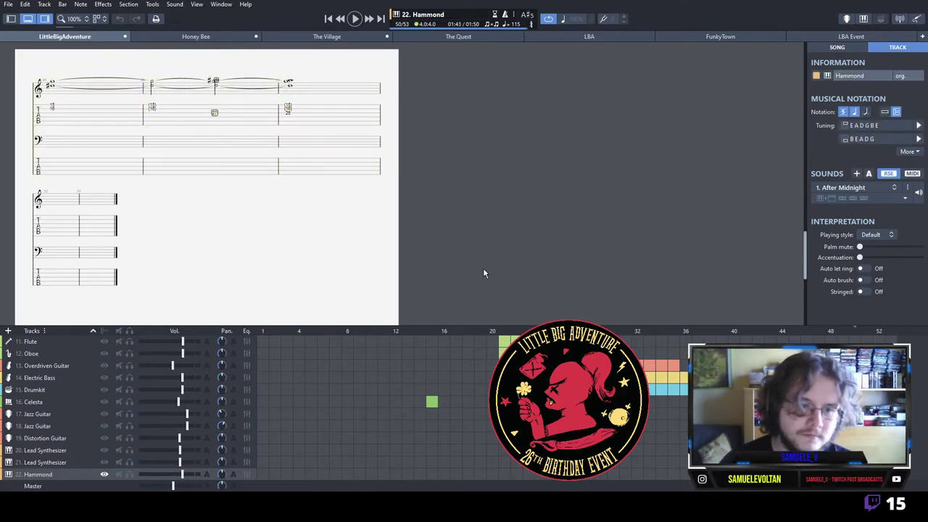
key("plus")
key("period")
key("Right")
key("plus")
type("27")
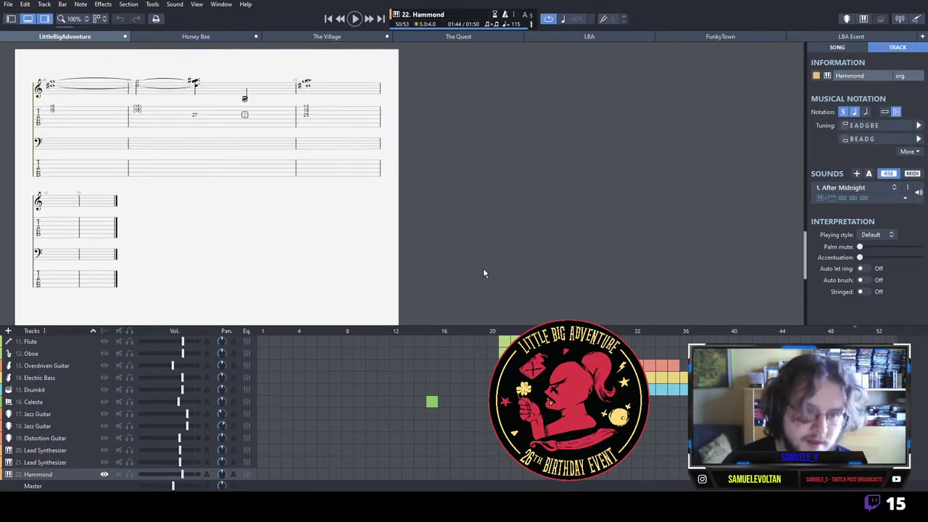
key("minus")
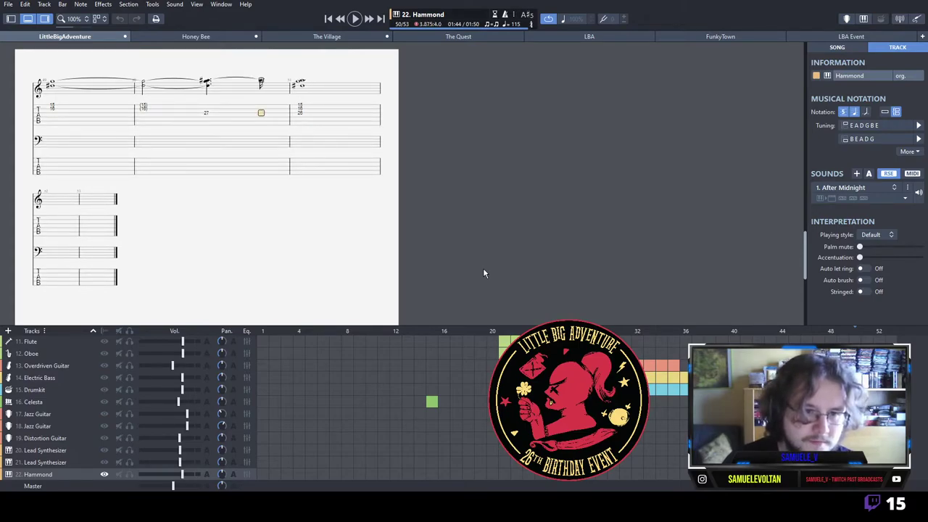
key("period")
key("period")
key("Right")
key("period")
End Hammond bar 50 with two sixteenth notes at frets 29 and 27 on the third string.
key("Right")
type("7129")
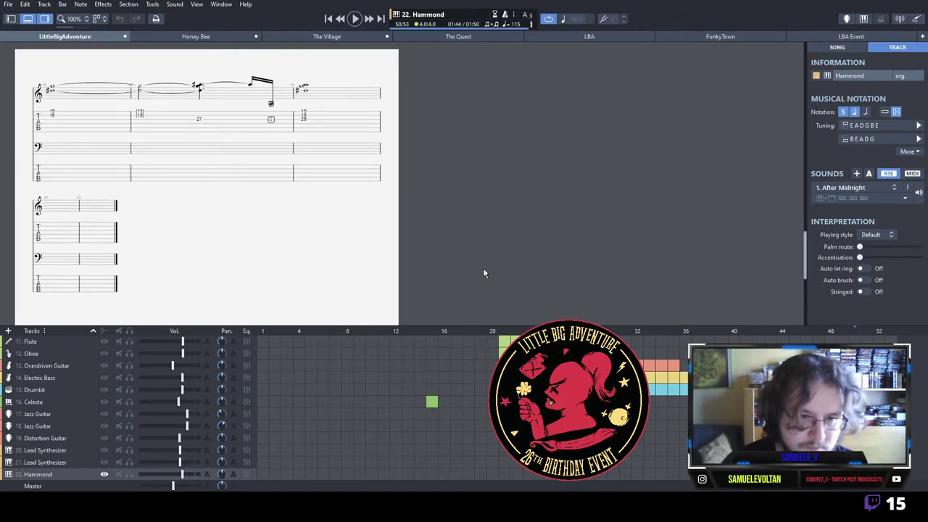
type("29")
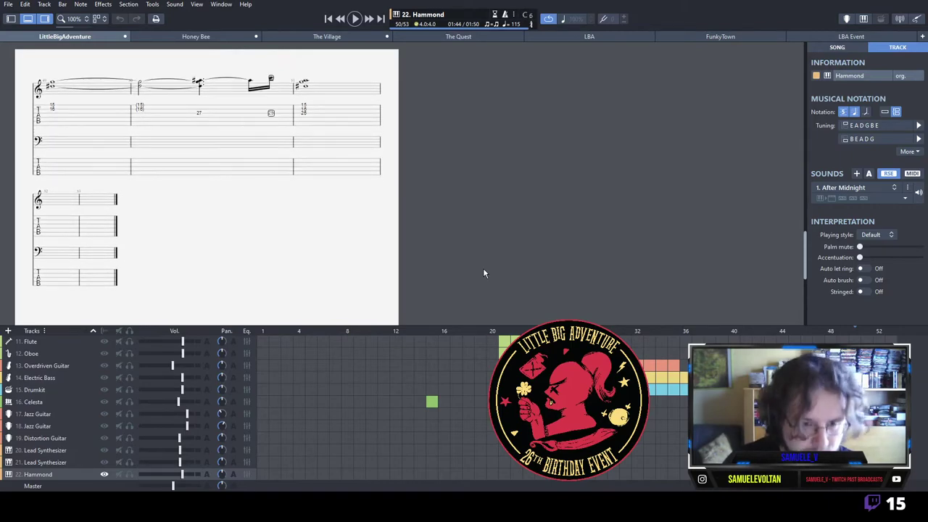
key("Left")
type("29")
key("Right")
type("27")
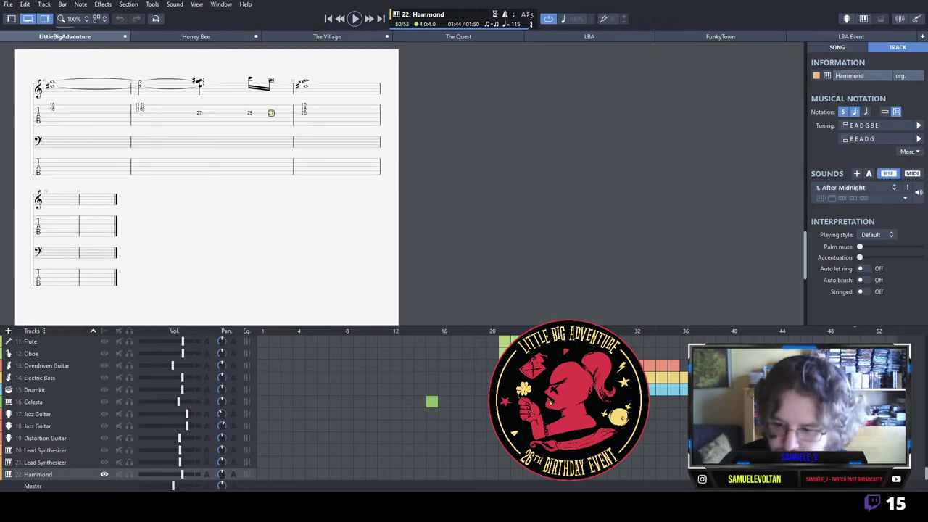
Play back the full arrangement from bar 43 up to the start of the closing bars.
left_click(770, 413)
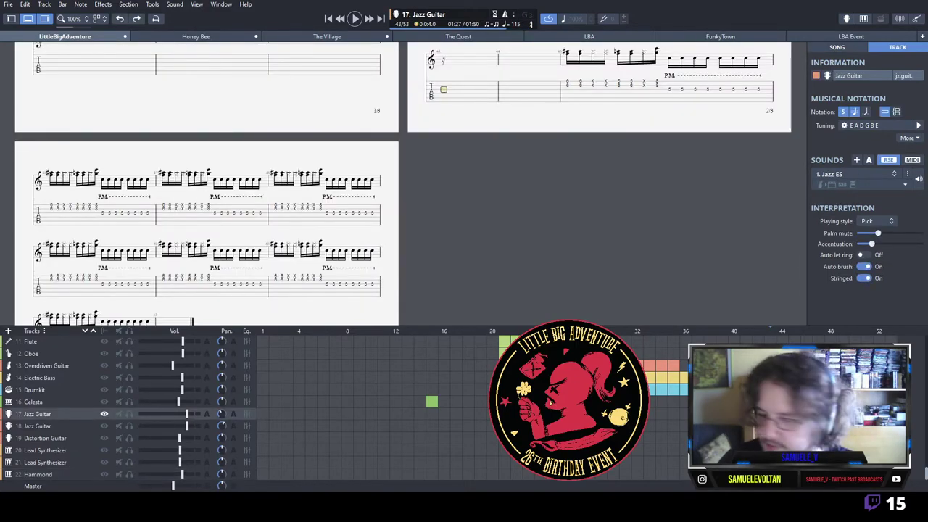
key("space")
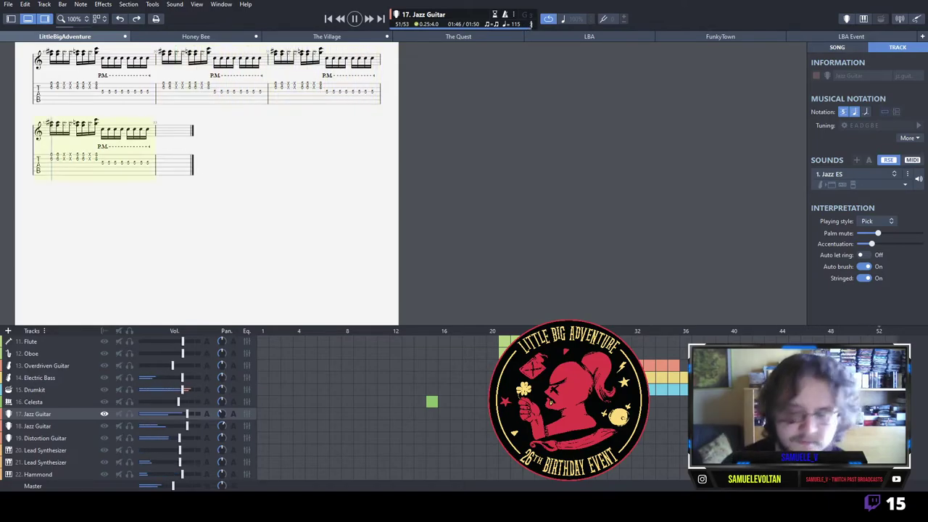
key("space")
Revise the upper notes of the whole-note Hammond chord in bar 51 and listen to it.
left_click(867, 474)
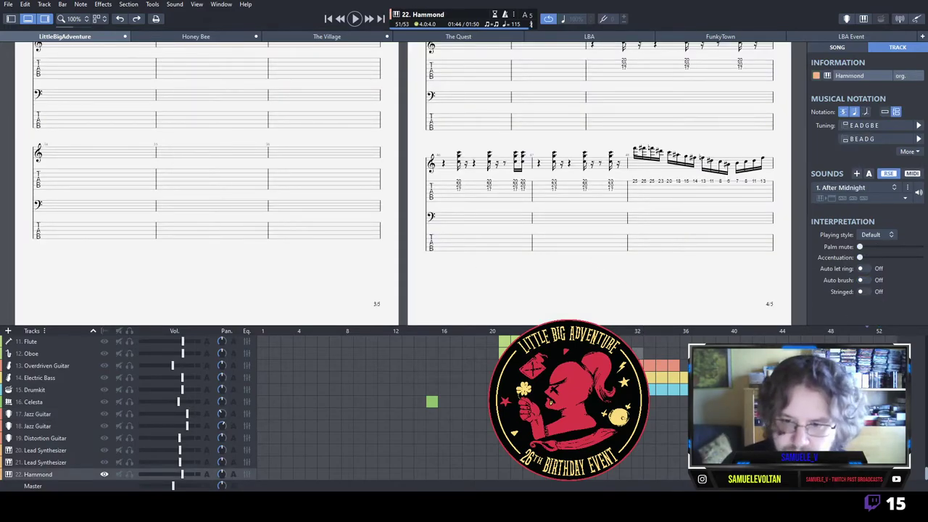
scroll(303, 83, "down", 5)
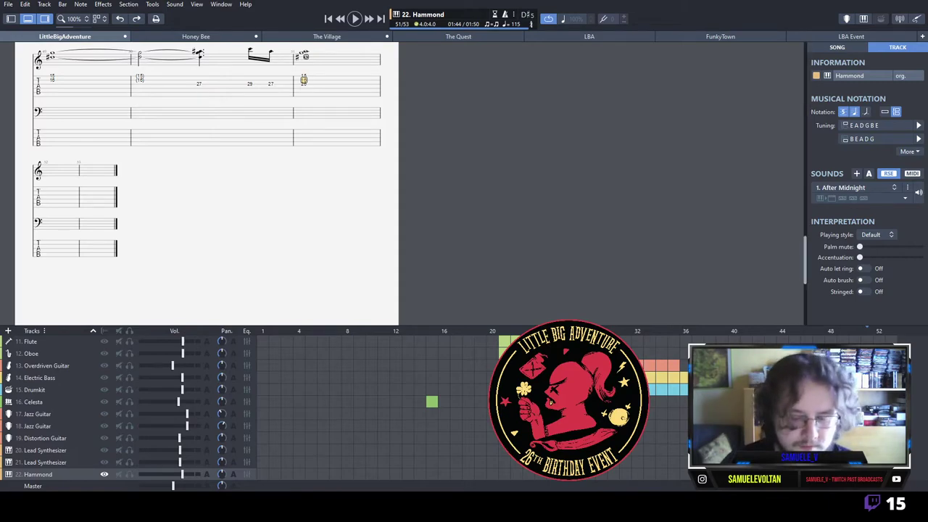
type("16")
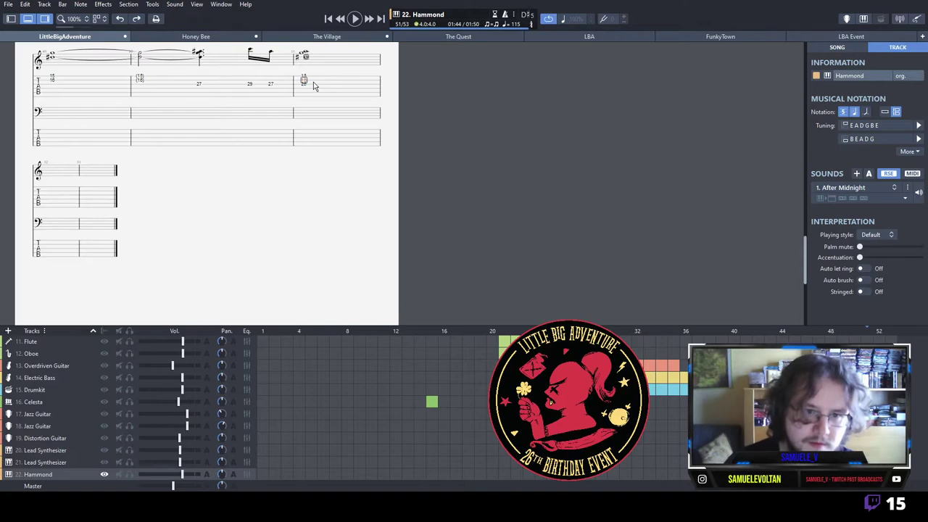
type("163030")
key("space")
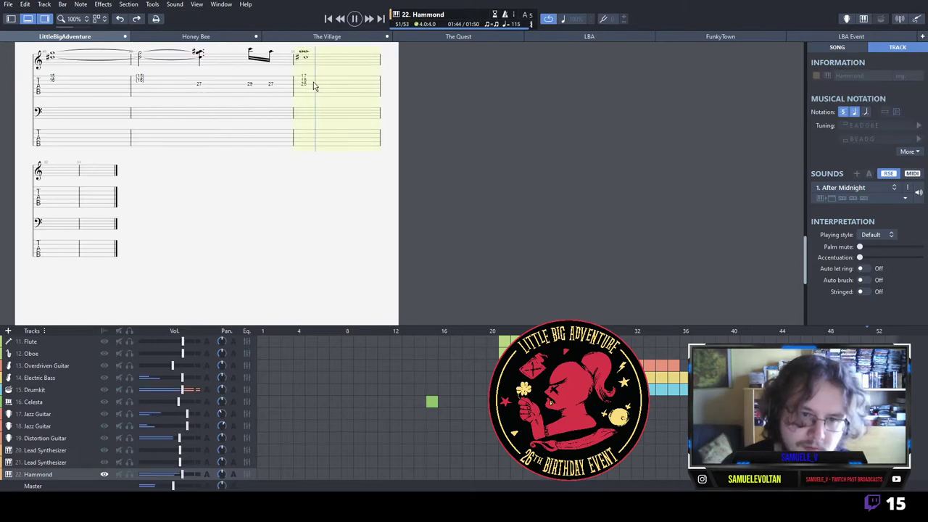
Set the second-string note of the Hammond chord in bar 51 to fret 18 and play back from bar 49.
key("space")
left_click(164, 86)
key("space")
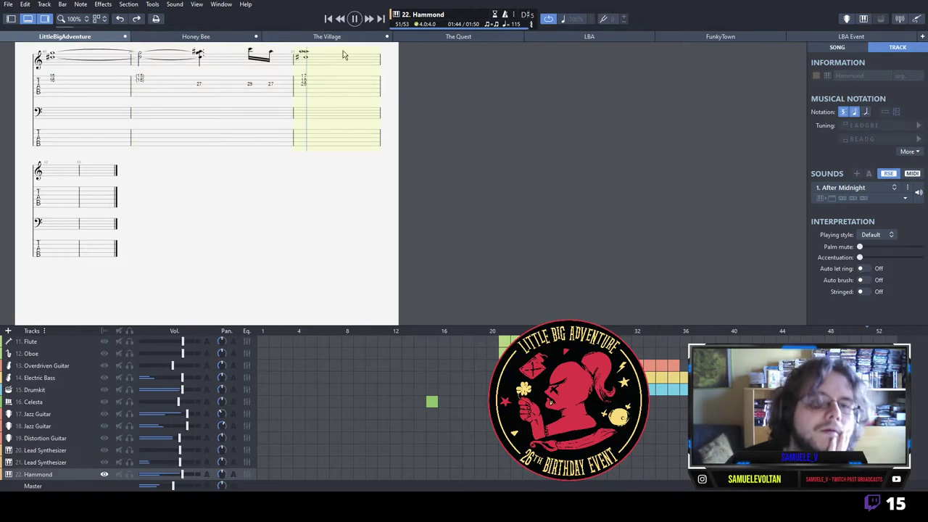
key("space")
left_click(304, 79)
left_click(305, 85)
left_click(306, 80)
type("18")
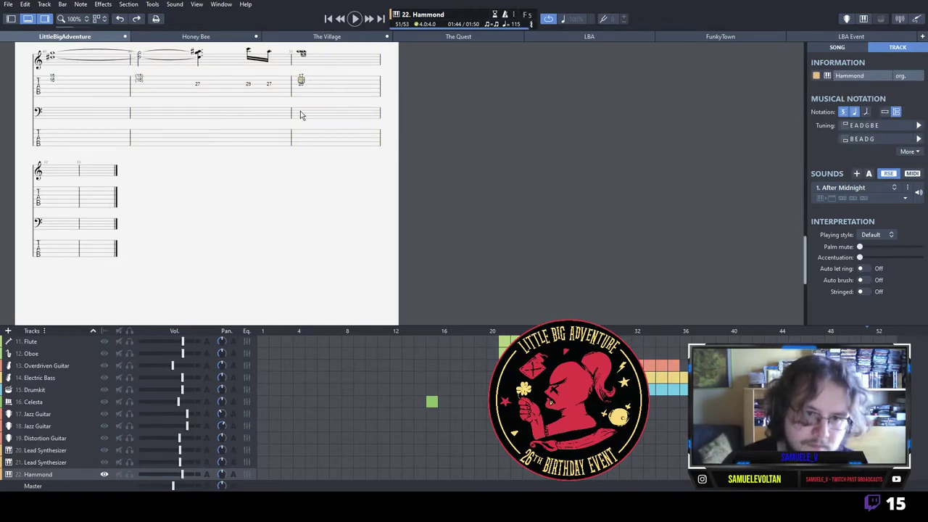
left_click(52, 88)
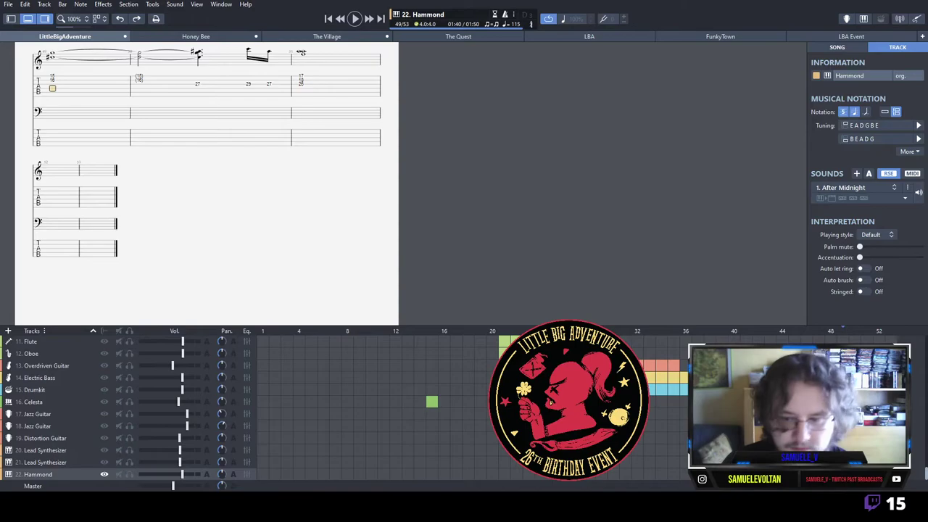
key("space")
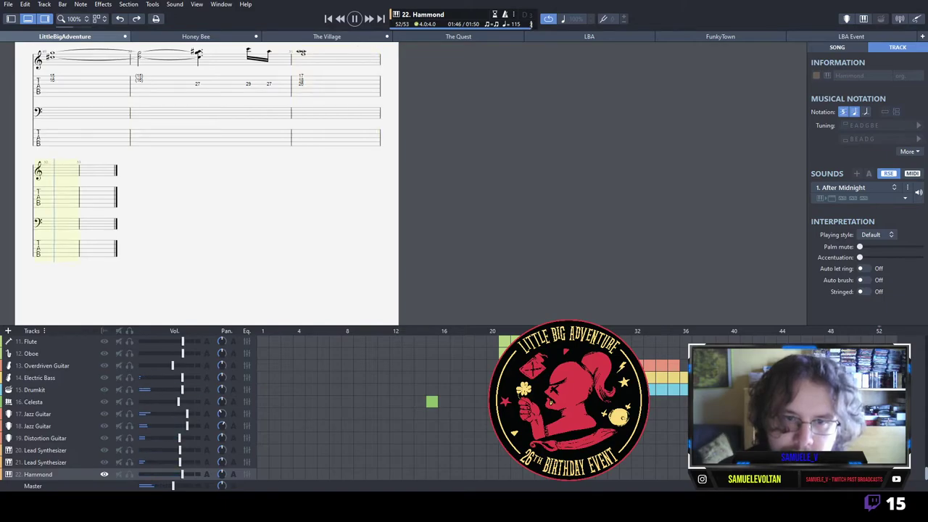
key("space")
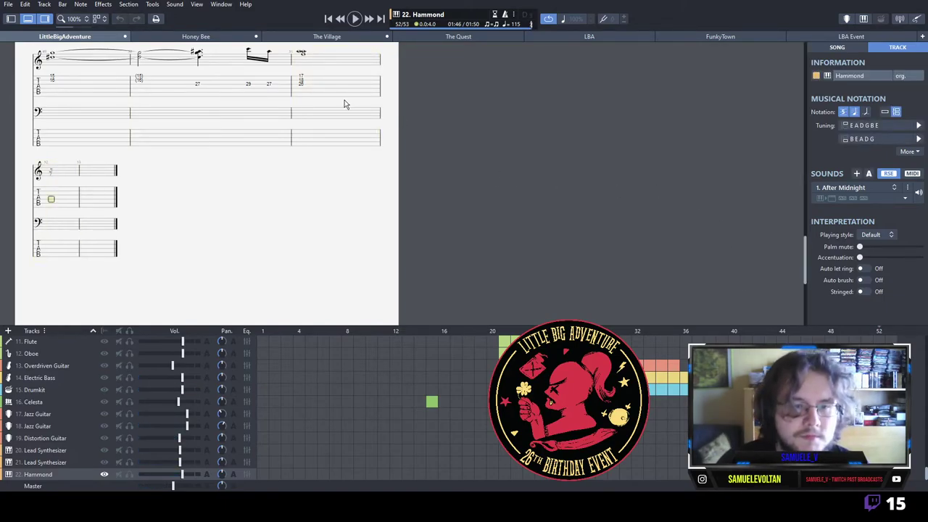
Copy the bar 51 Hammond chord into bar 52 and tie it to the preceding chord.
left_click(303, 87)
left_click(60, 200)
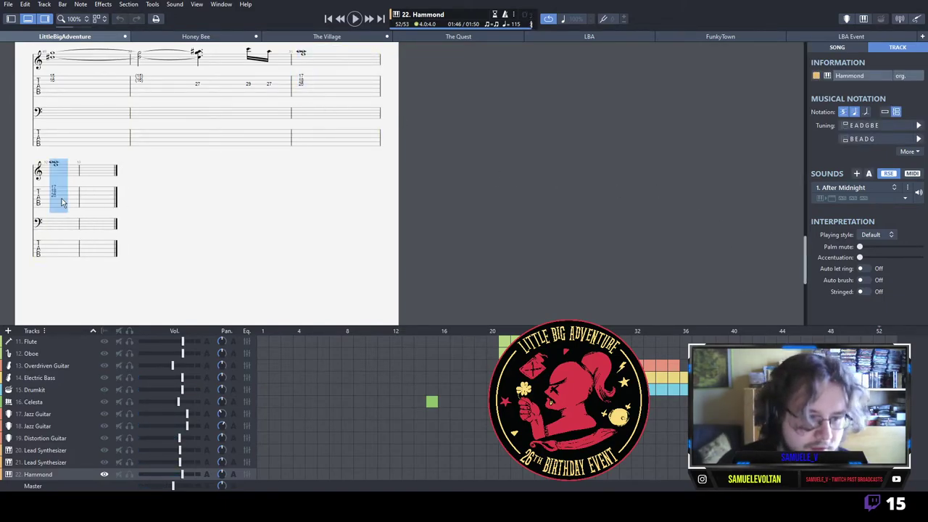
key("l")
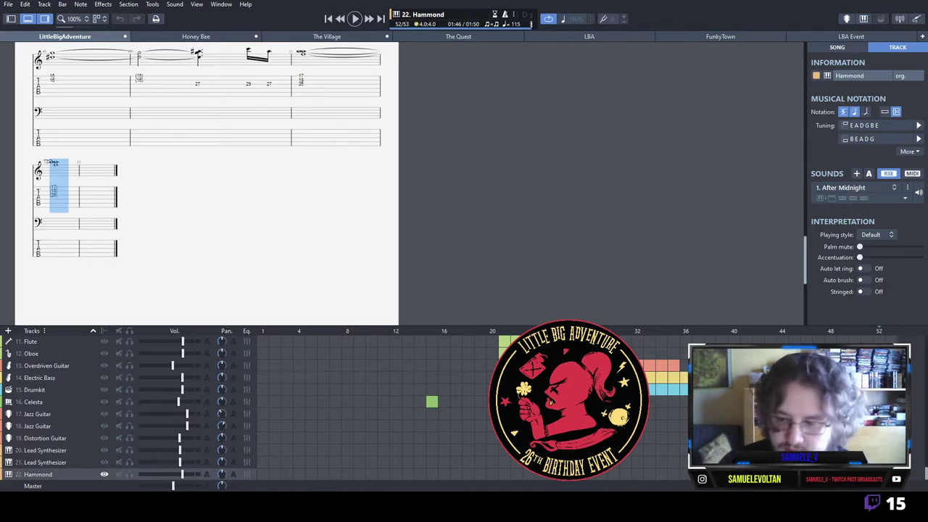
Listen to the Honey Bee score, then play LittleBigAdventure from bar 49 with the second Lead Synthesizer track shown.
left_click(843, 462)
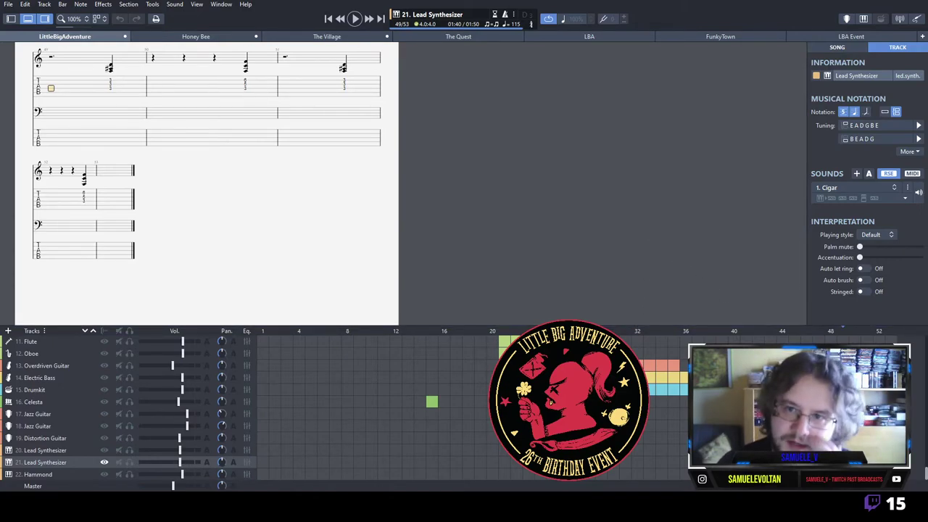
left_click(211, 35)
key("space")
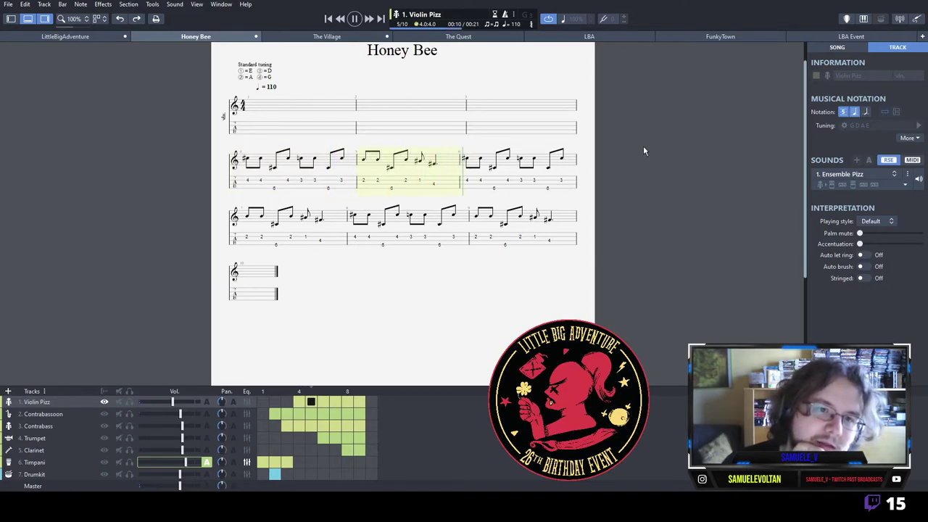
left_click(89, 39)
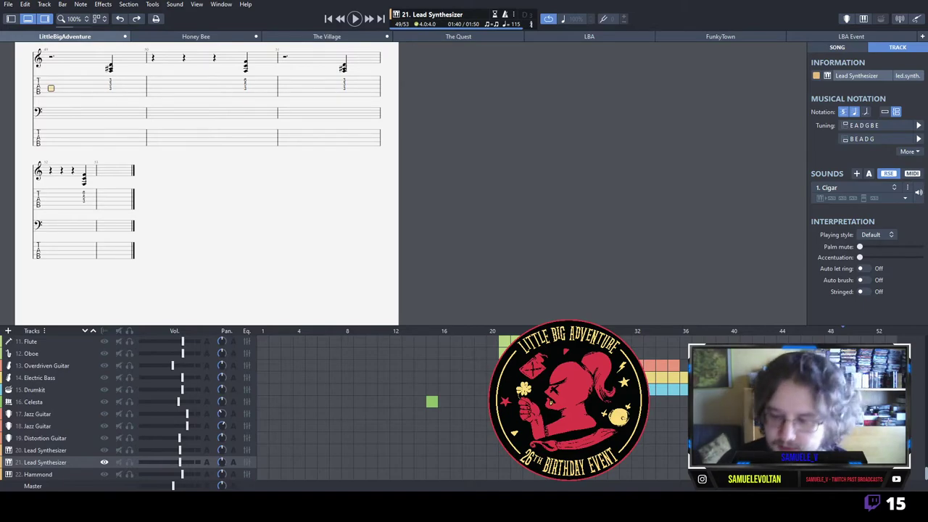
key("ctrl+Right")
key("space")
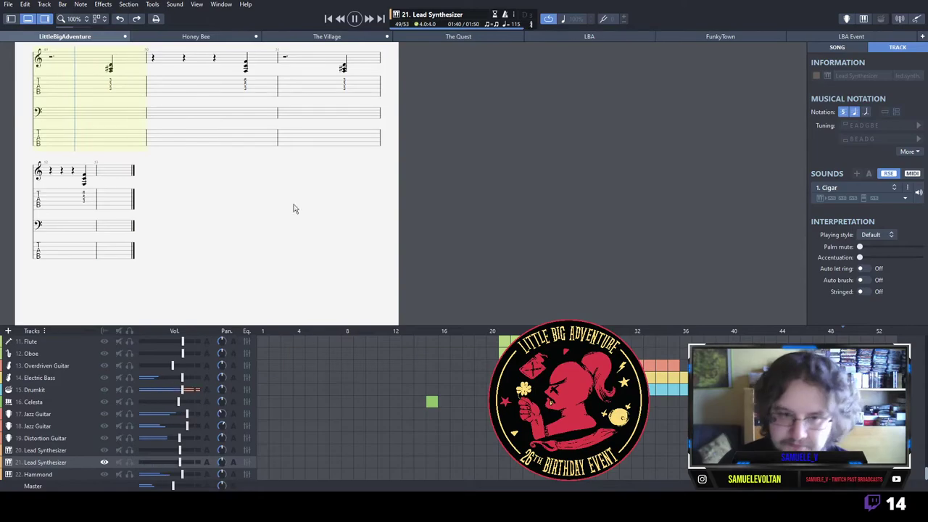
key("space")
Copy bars 49 to 52 across the tracks and paste them at bar 53.
left_click_drag(77, 79, 83, 184)
left_click(109, 199)
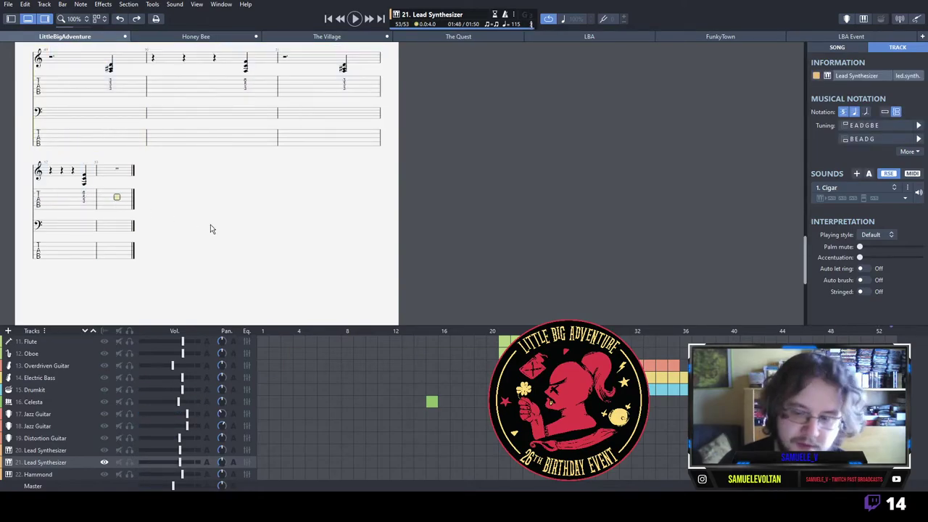
key("ctrl+v")
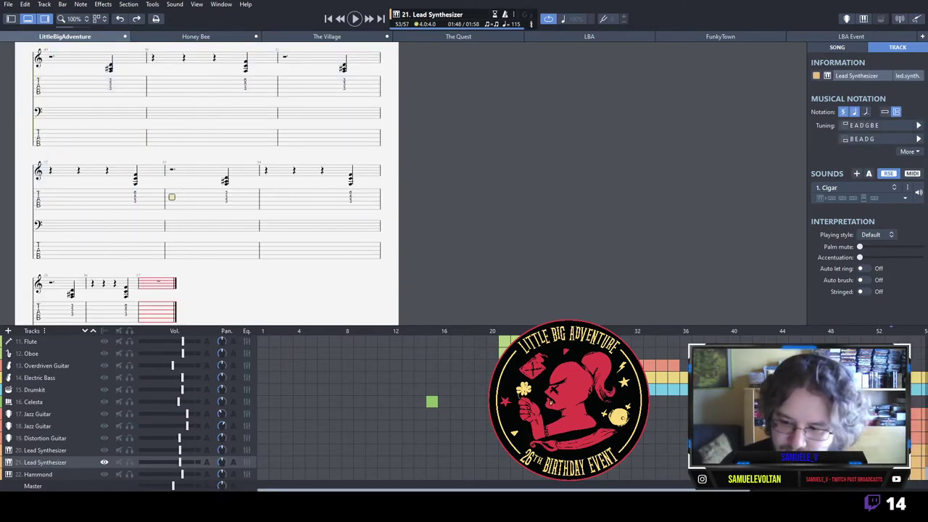
Delete the pasted notes from bars 53 to 56 of the Hammond track.
key("ctrl+Down")
scroll(240, 265, "down", 2)
left_click_drag(158, 121, 109, 208)
key("Delete")
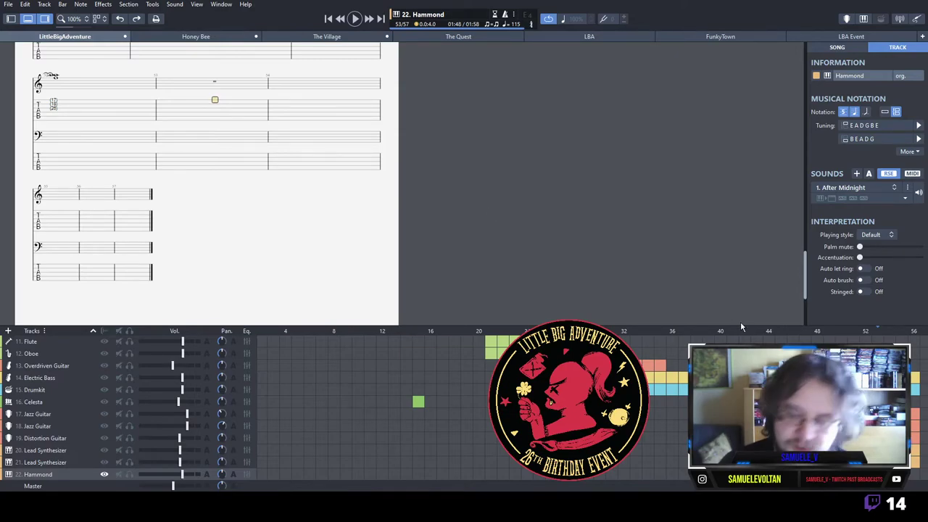
Start bar 53 of the PIZZICATO! track with eighth notes at frets 3, 3 and 5, and play them back.
scroll(419, 392, "up", 3)
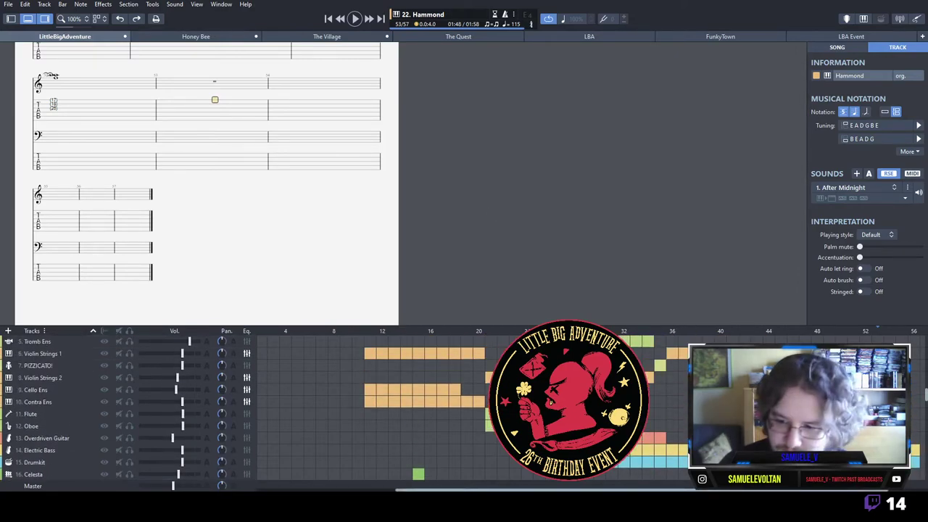
left_click(38, 365)
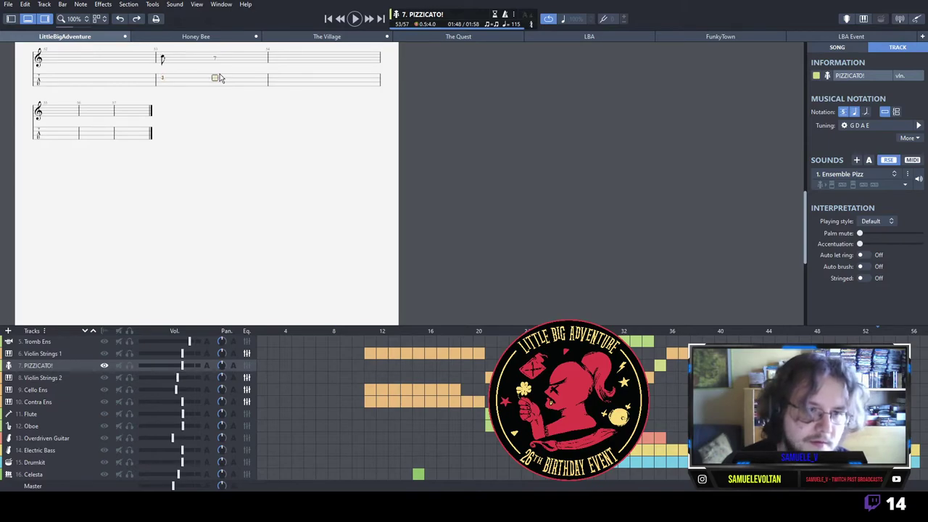
key("Down")
key("3")
key("Delete")
key("5")
key("Delete")
key("5")
key("Up")
key("Left")
key("Left")
key("space")
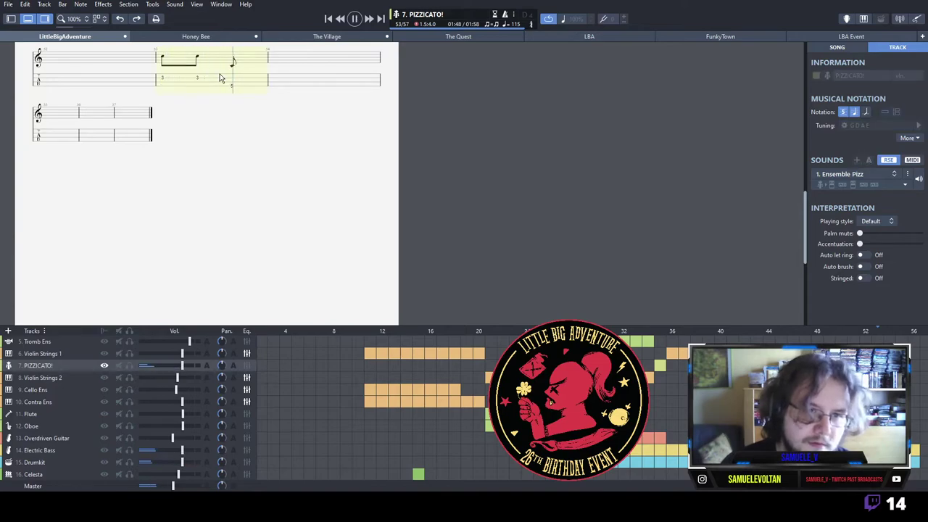
key("space")
Complete the PIZZICATO! melody in bar 53 with eighth notes at frets 3, 2, 2, 5 and 2.
key("Right")
key("3")
key("Right")
key("1")
key("Right")
key("1")
key("Right")
key("Down")
key("Down")
key("5")
key("Right")
key("Up")
key("Up")
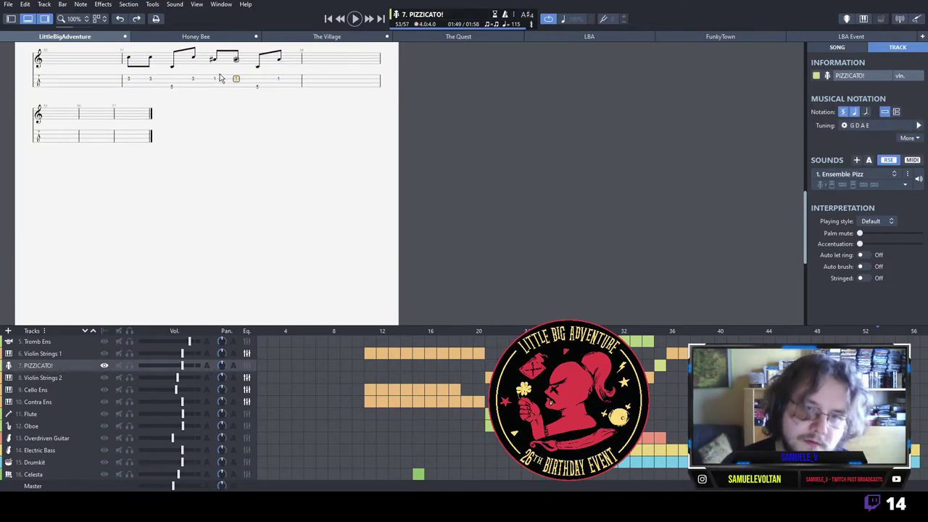
key("Left")
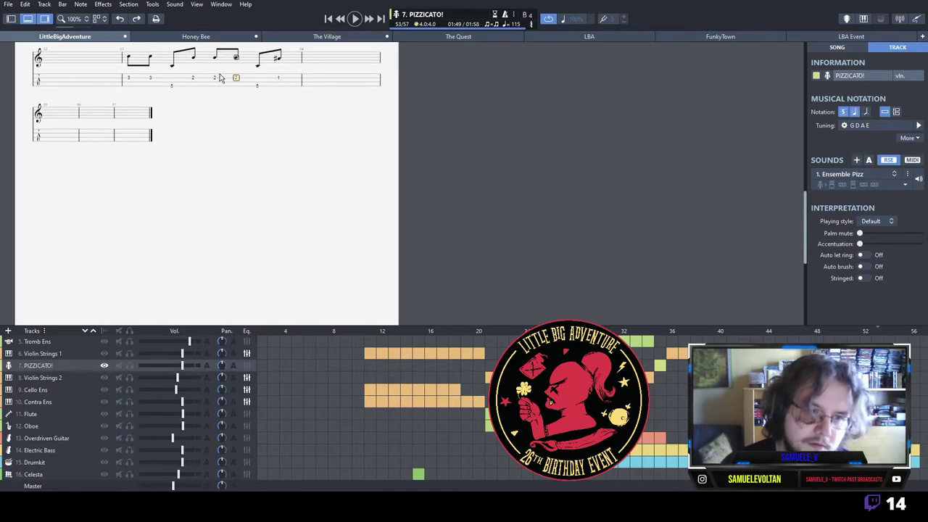
key("Right")
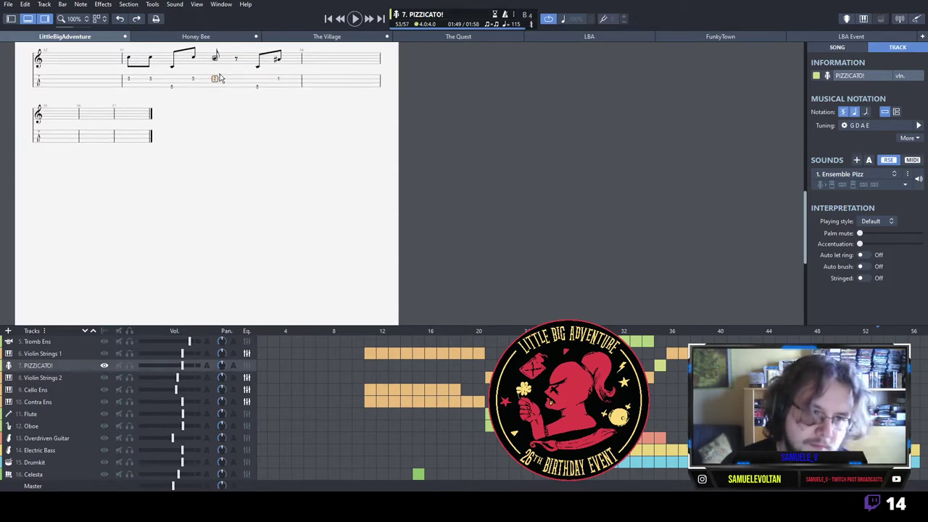
key("2")
key("Right")
Enter eighth notes at frets 1, 1, 5, 1 and 0 in bar 54 of the PIZZICATO! track.
key("1")
key("Right")
key("1")
key("Right")
key("Down")
key("Down")
key("5")
key("Right")
key("Up")
key("Up")
type("2")
key("Right")
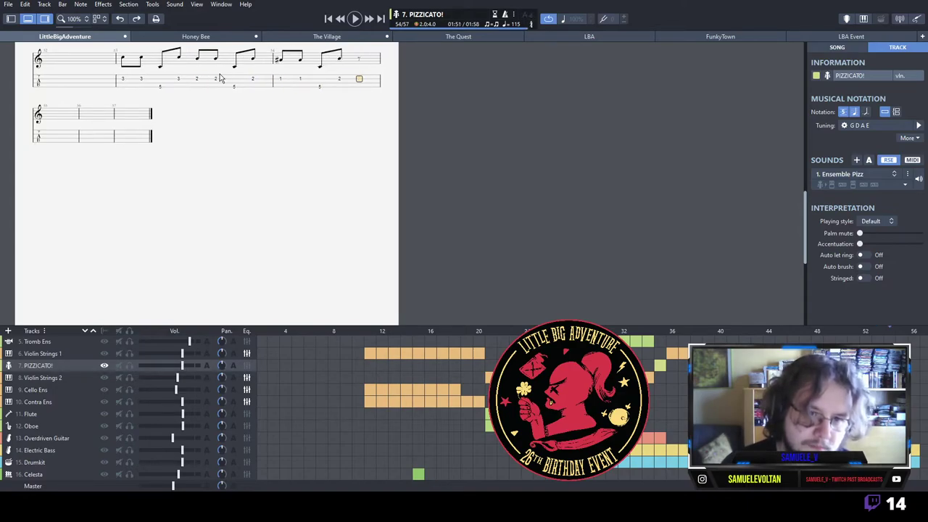
key("1")
key("Right")
key("0")
key("Right")
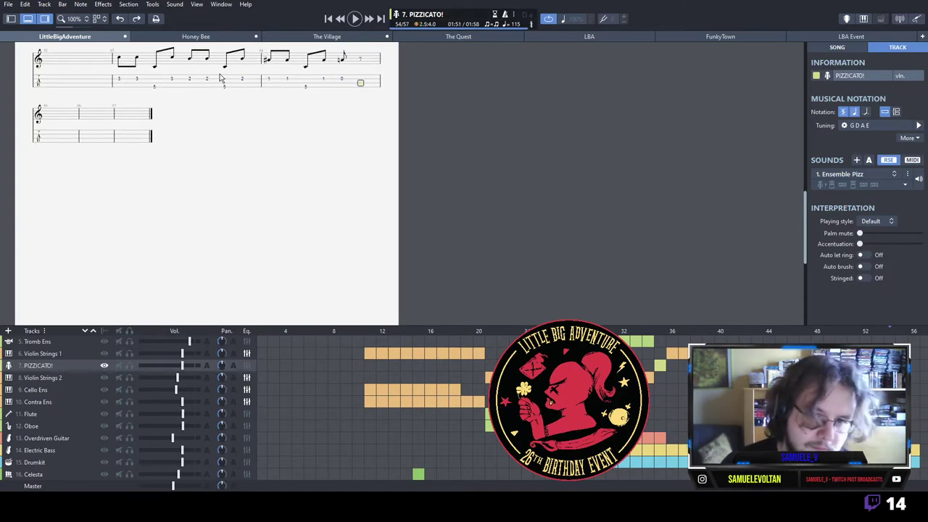
Finish bar 54 of the PIZZICATO! track with a dotted quarter note at fret 3 after playing the phrase back.
key("space")
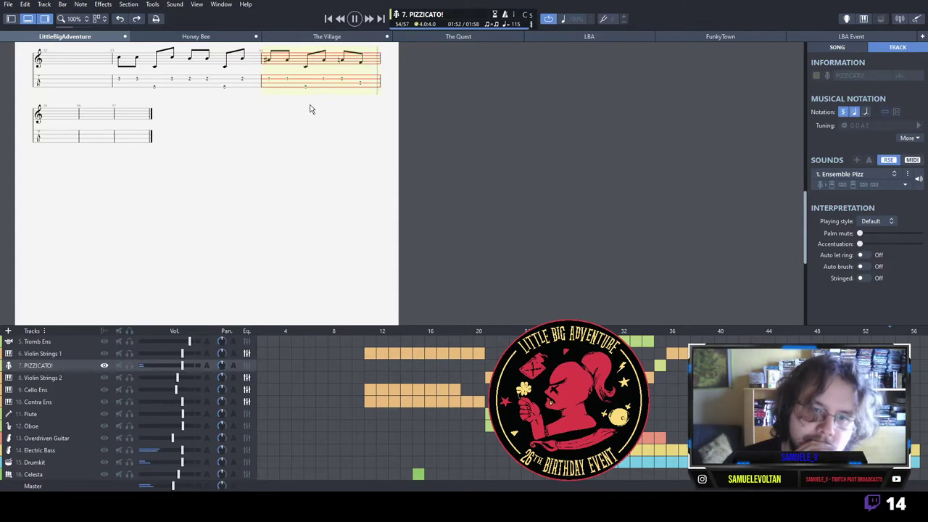
key("space")
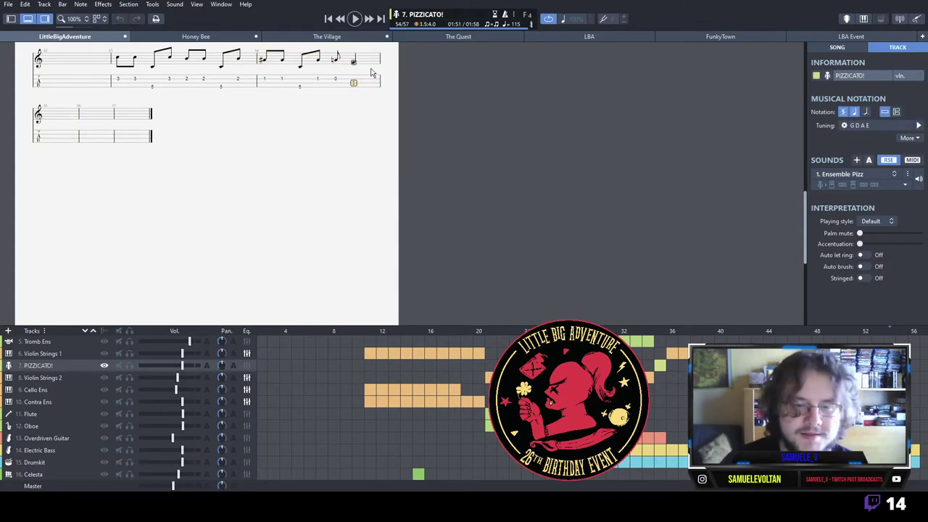
key(".")
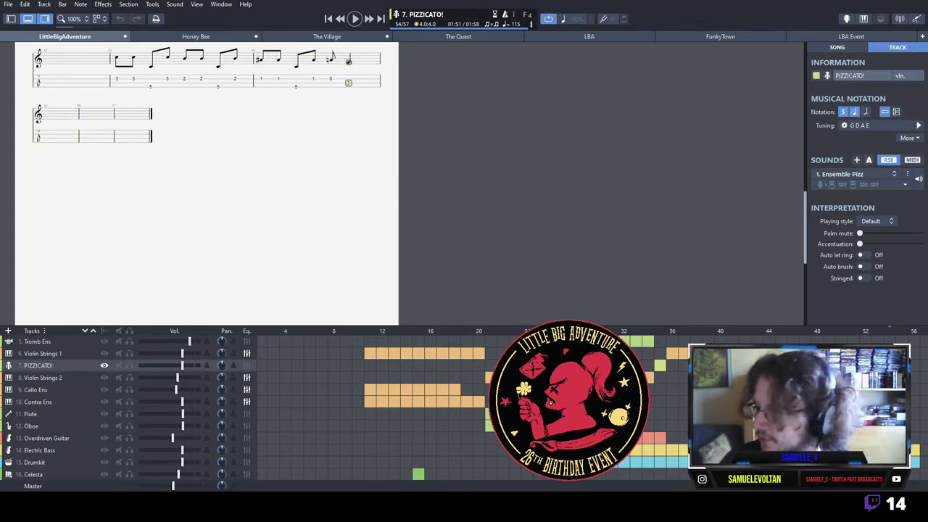
Copy the PIZZICATO! melody of bars 53 and 54 into a new Bass Synthesizer track at bar 53.
left_click_drag(114, 86, 380, 92)
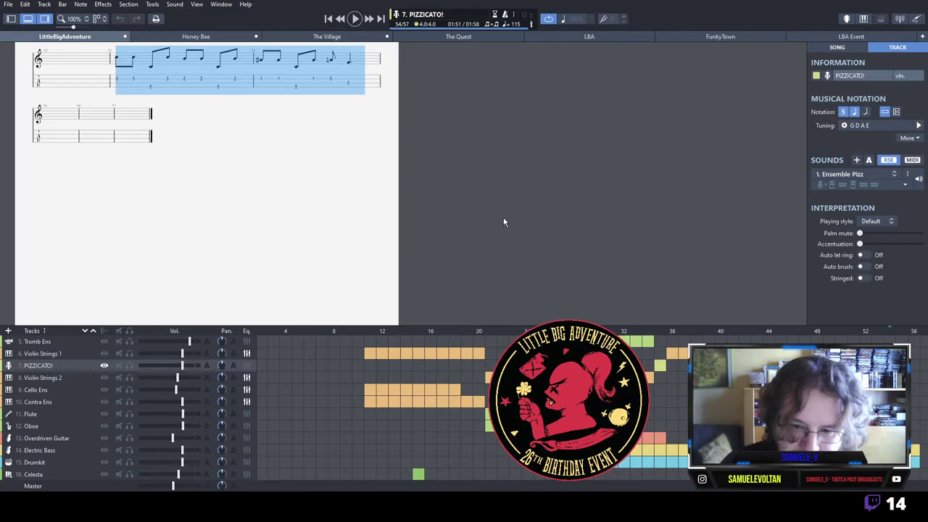
scroll(878, 435, "down", 3)
left_click(878, 474)
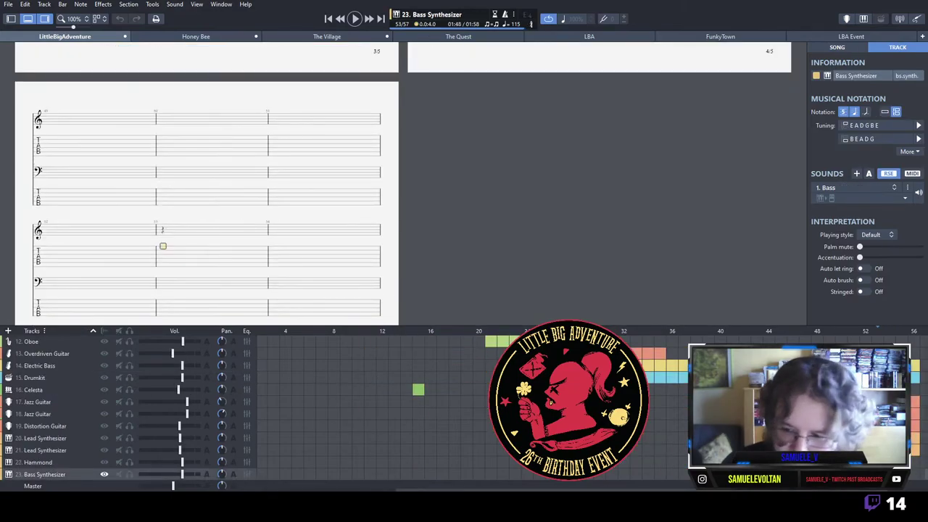
key("ctrl+v")
left_click(120, 148)
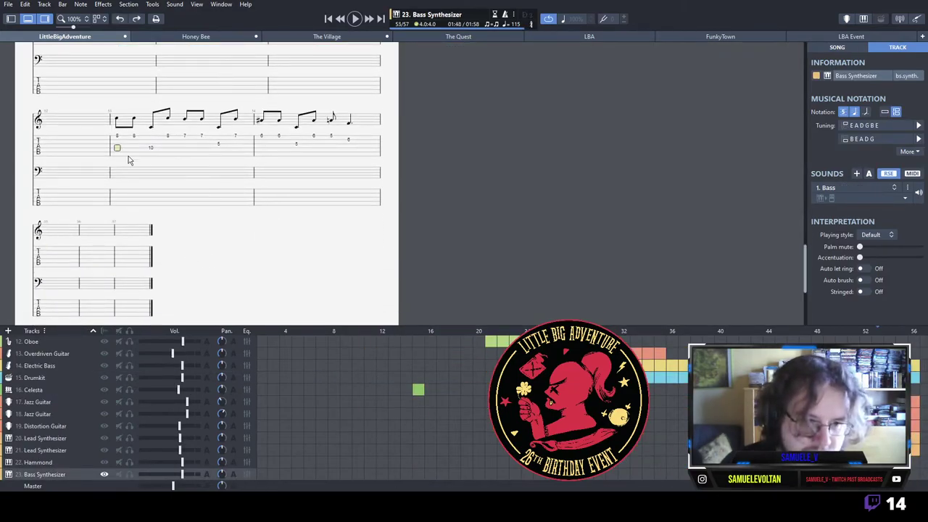
Audition the Bass Synthesizer melody solo and with the full mix, changing its sound to Hits.
key("space")
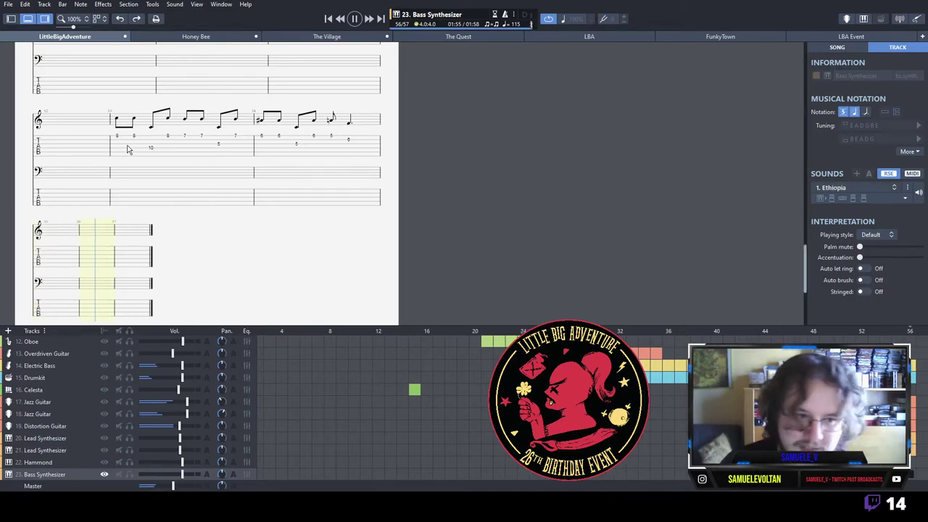
left_click(129, 474)
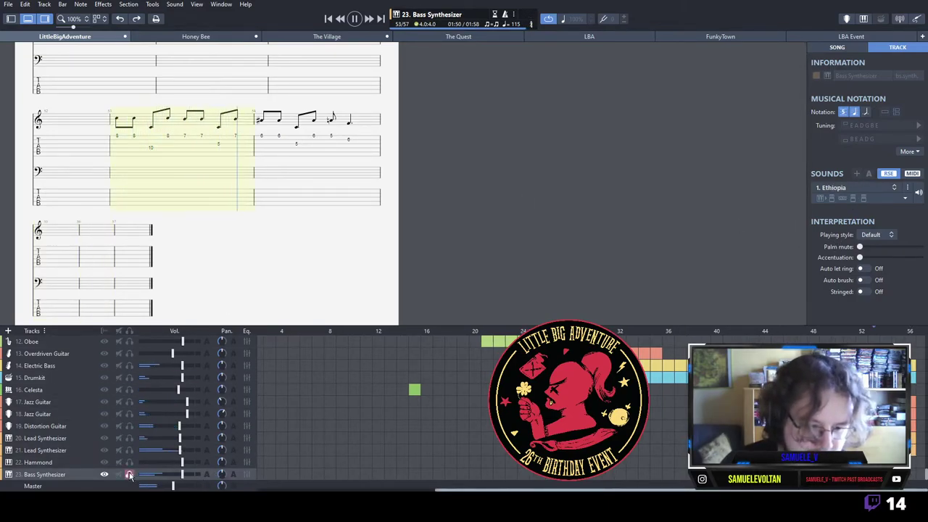
key("space")
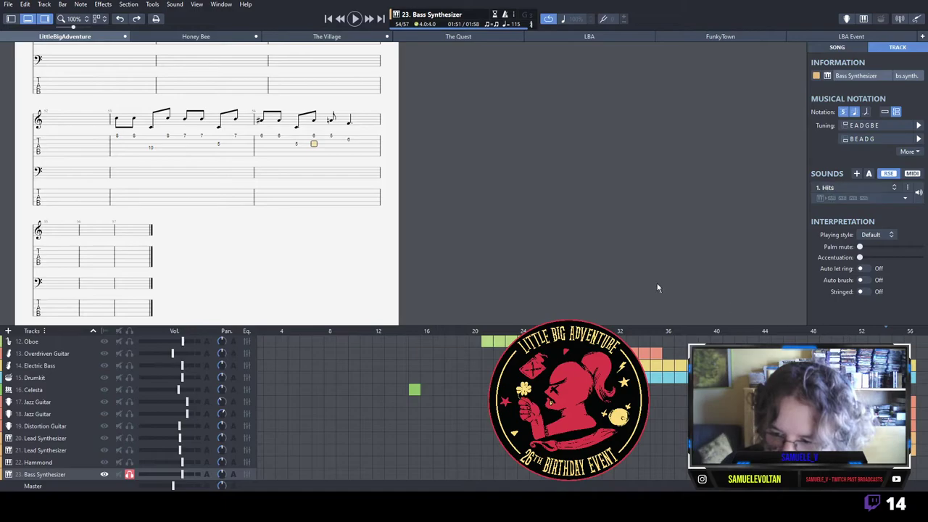
left_click(128, 149)
key("space")
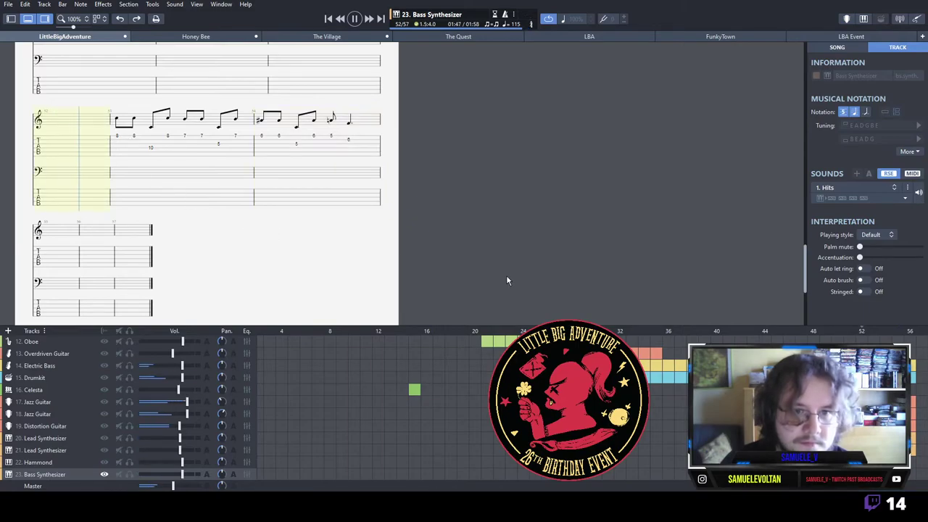
key("space")
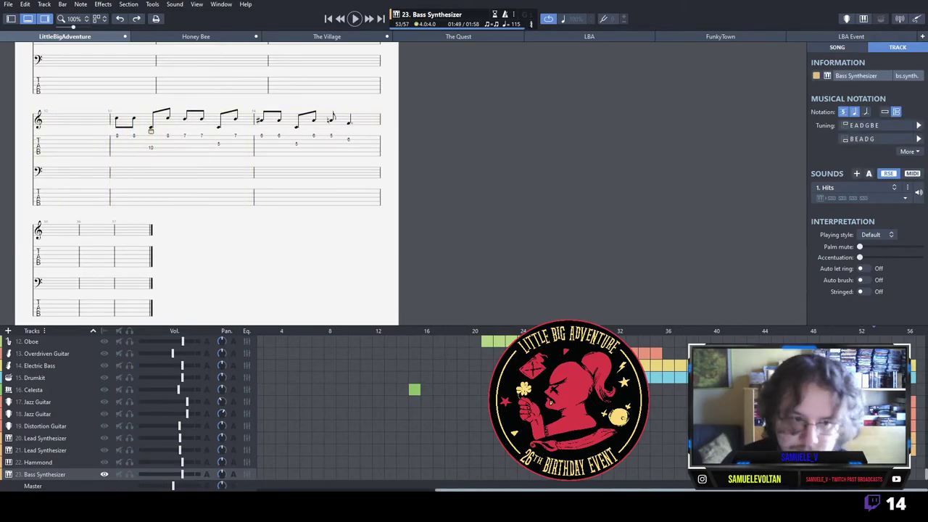
Enter a one-beat sixteenth-note figure in Hammond bar 53 using third-string fret 5 and second-string fret 8, each followed by a rest.
key("ctrl+Up")
key("0")
key("5")
key("Delete")
key("Up")
key("5")
key("Right")
key("plus")
key("Up")
key("7")
key("Right")
key("Left")
key("8")
key("Right")
Copy the one-beat Hammond figure and paste it repeatedly to fill bar 53 and three beats of bar 54.
key("shift+Right")
key("shift+Right")
key("shift+Right")
key("ctrl+c")
key("Right")
key("ctrl+v")
key("Right")
key("Left")
key("Right")
key("ctrl+v")
key("ctrl+v")
key("ctrl+v")
key("ctrl+v")
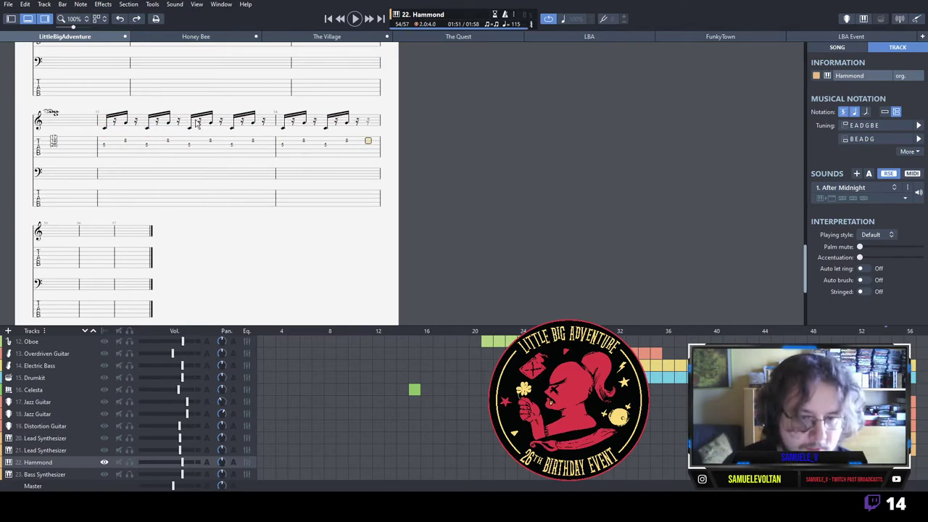
key("ctrl+v")
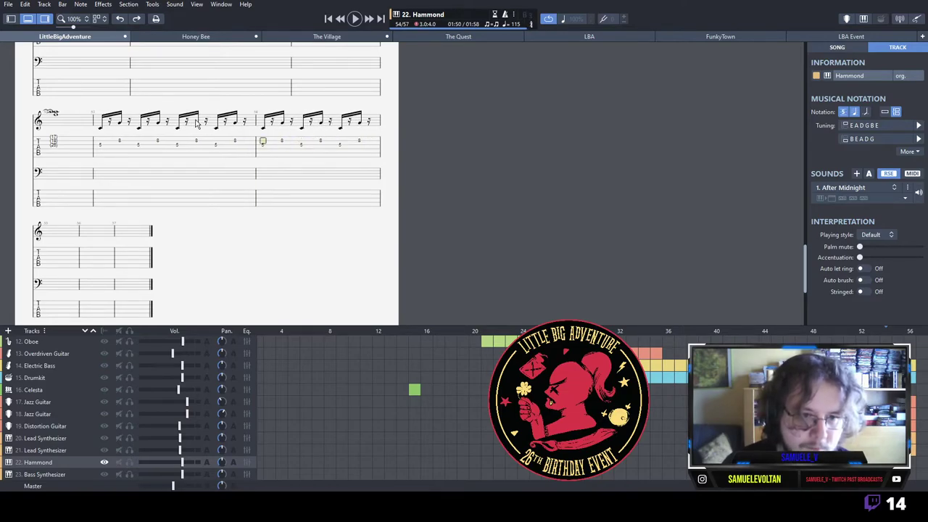
Complete Hammond bar 54 with a quarter rest and a sixteenth rest following the third figure's last note.
key("space")
key("space")
key("space")
key("space")
key("minus")
key("minus")
key("ctrl+v")
key("plus")
key("plus")
key("minus")
key("period")
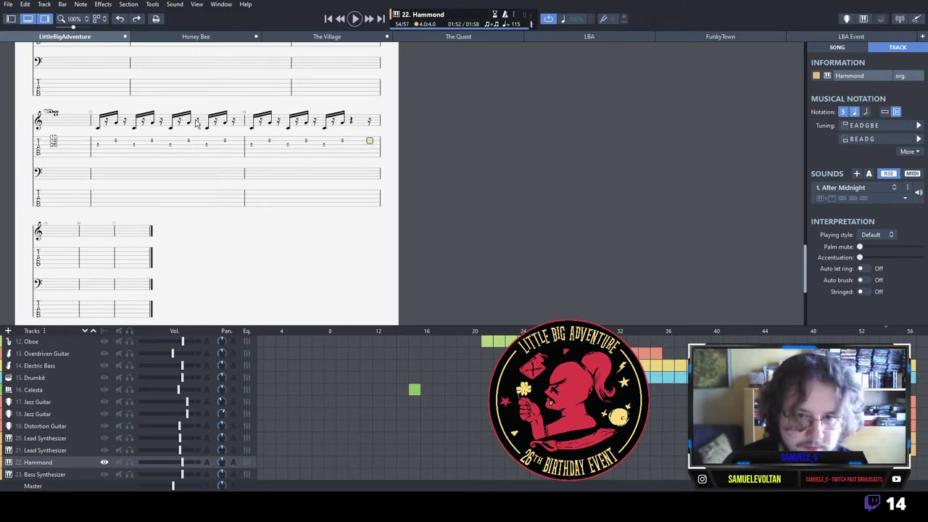
Copy the Hammond figures of bars 53 and 54 and paste them at bar 55.
left_click_drag(101, 144, 363, 162)
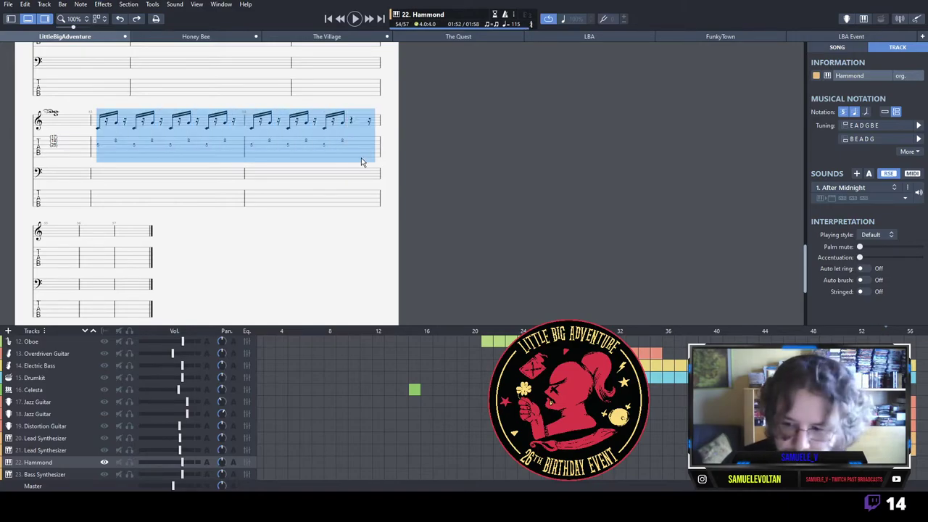
left_click(82, 258)
key("ctrl+v")
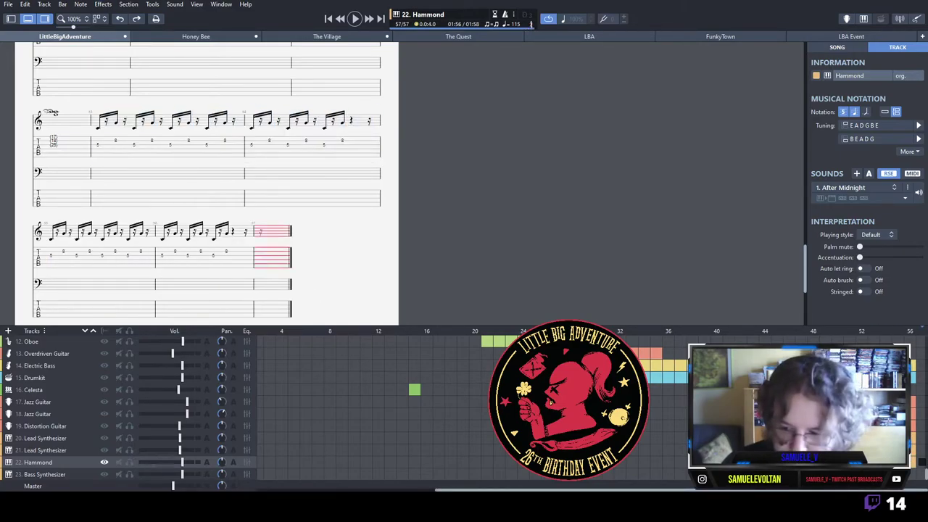
Copy the Bass Synthesizer melody of bars 53 and 54 and paste it at bar 55.
left_click(142, 184)
left_click_drag(121, 147, 394, 149)
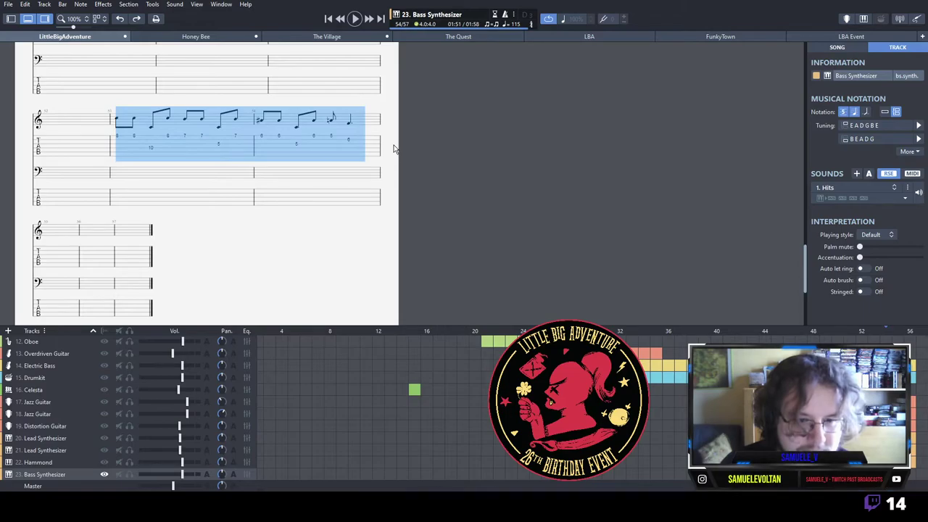
left_click(72, 263)
key("ctrl+v")
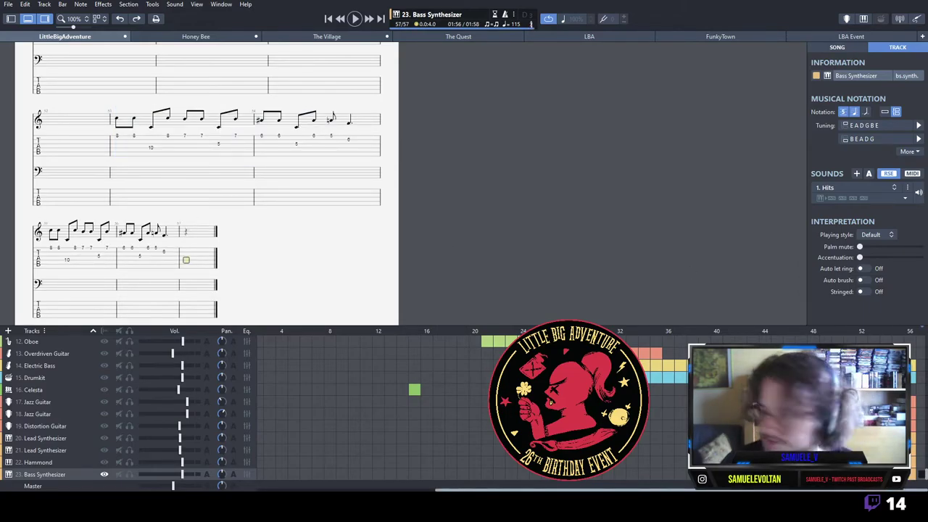
Play the full arrangement from bar 47 through to the end to check the extended section.
left_click(777, 461)
key("space")
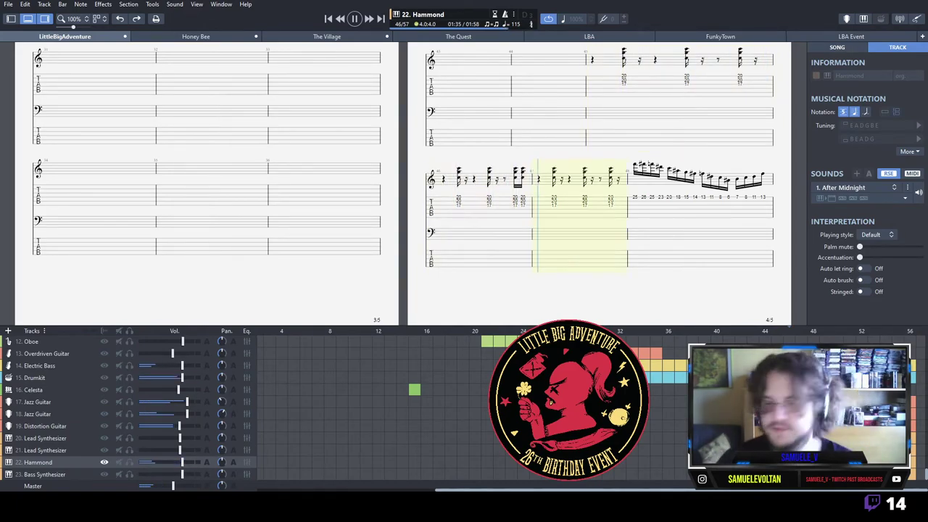
key("space")
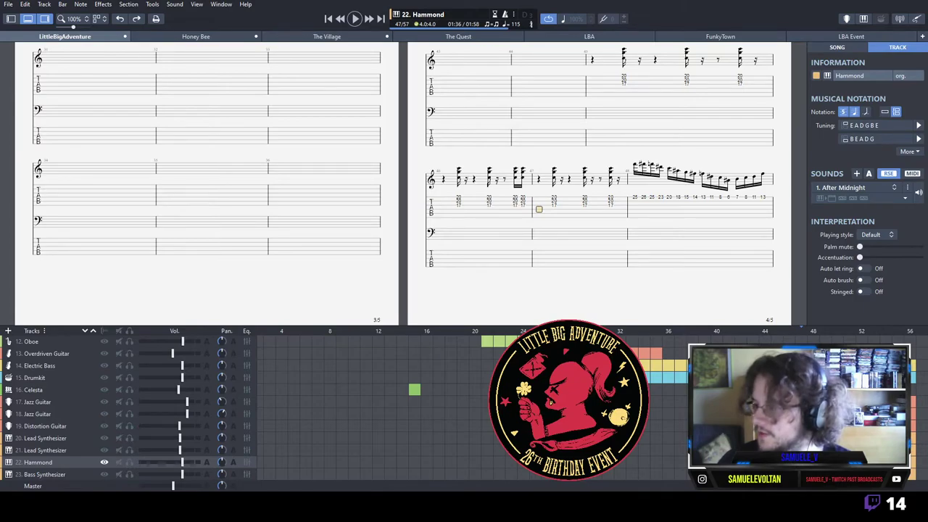
key("space")
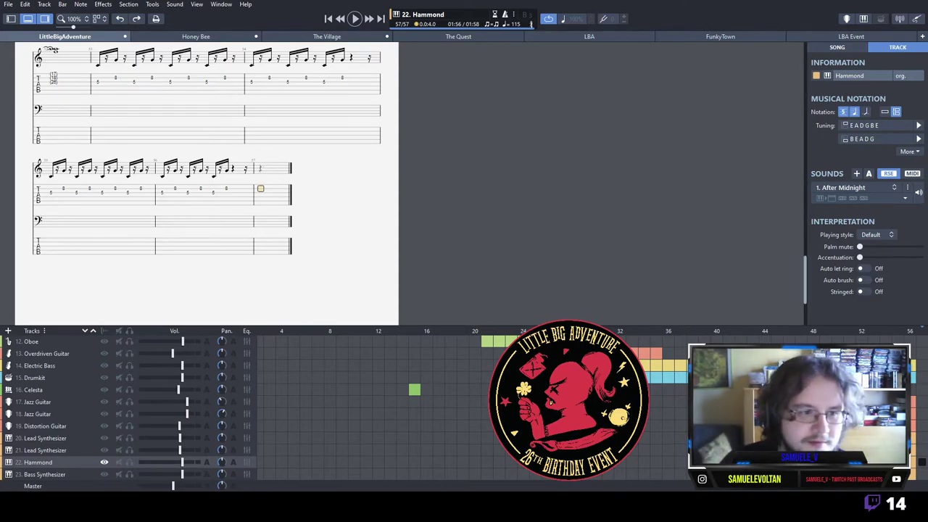
Copy bars 53 to 56 across all tracks and paste them at bar 57.
left_click_drag(97, 73, 254, 205)
left_click(274, 200)
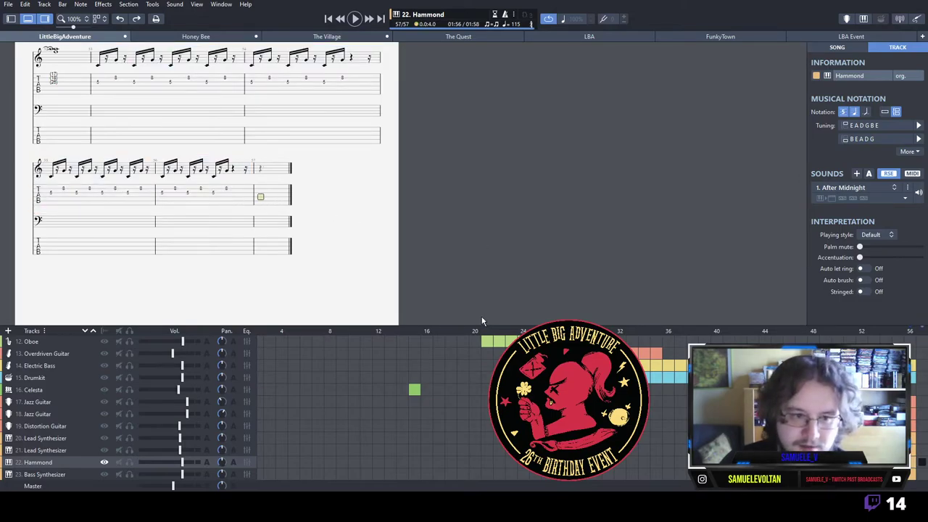
key("ctrl+v")
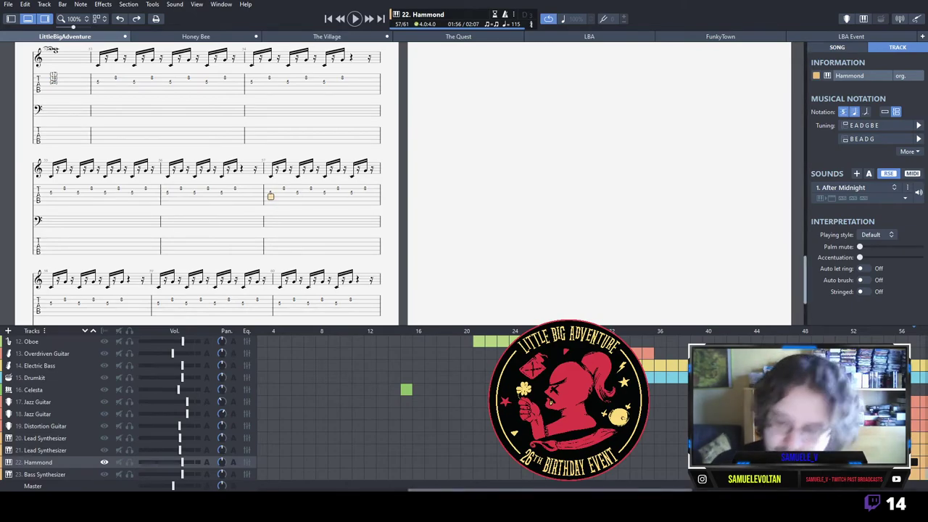
Copy the Clarinet phrase of bars 8 and 9 in the Honey Bee score and return to LittleBigAdventure.
left_click(720, 36)
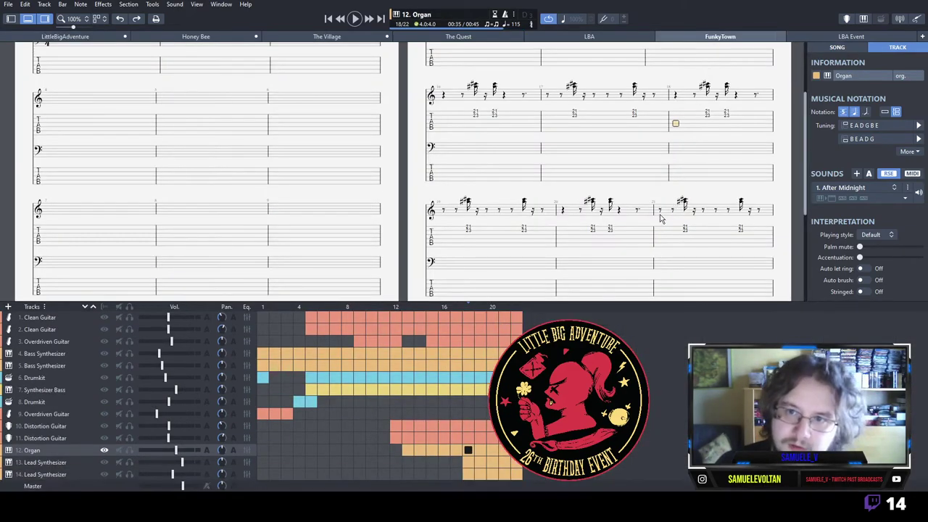
left_click(163, 38)
left_click(347, 454)
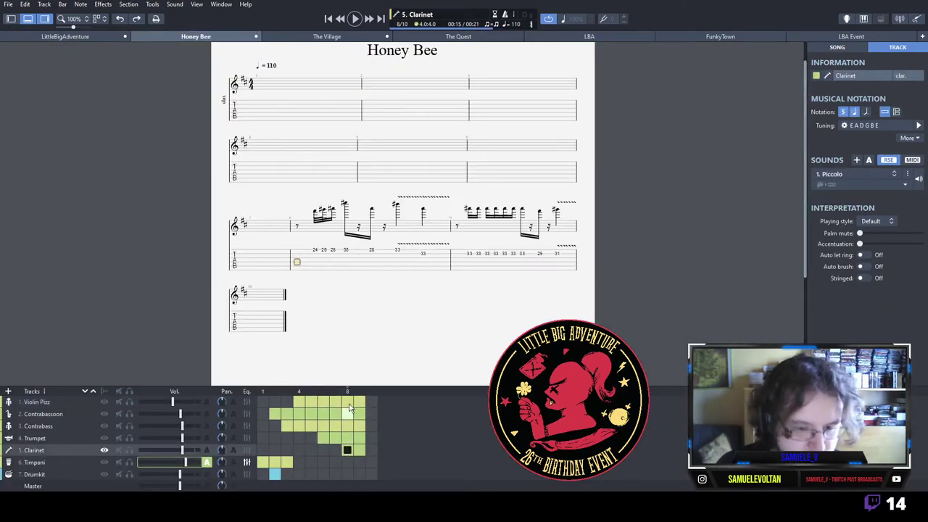
left_click_drag(296, 265, 564, 271)
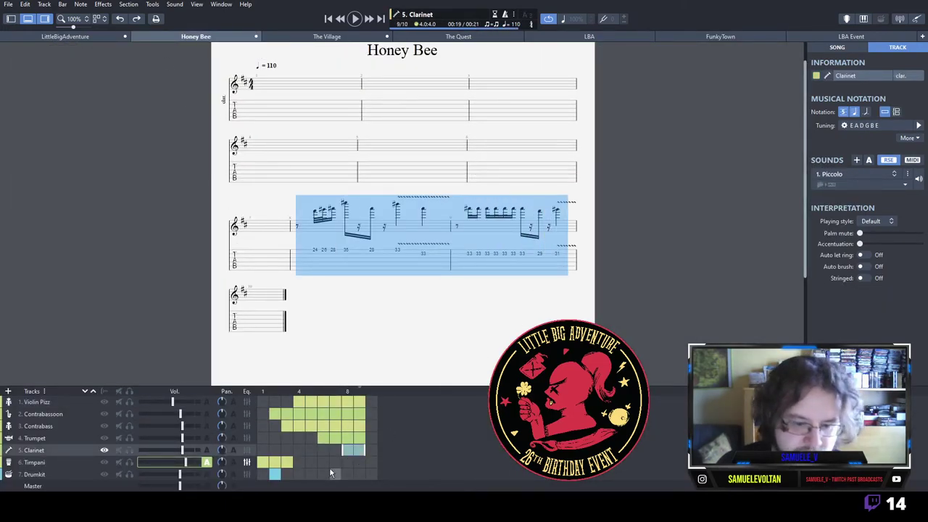
left_click(22, 38)
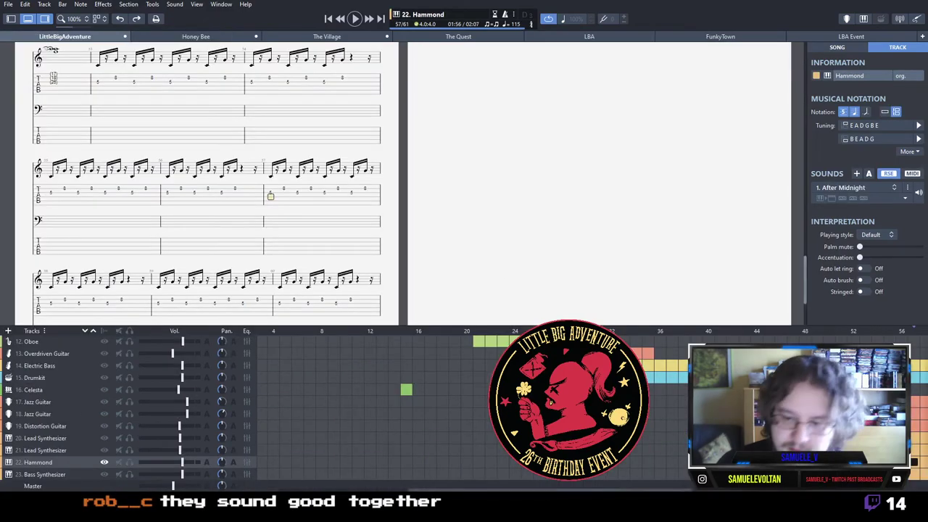
Play the arrangement from bar 56 to hear the repeated section.
left_click(907, 475)
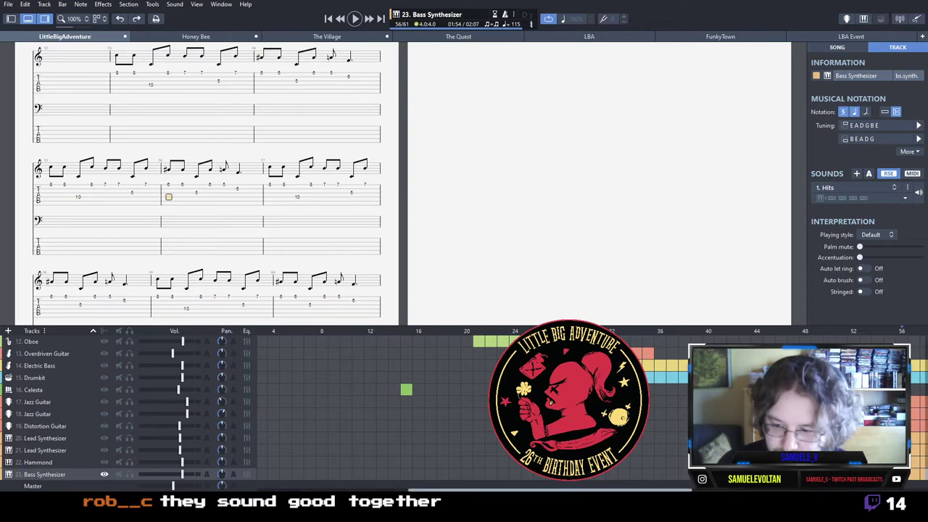
key("space")
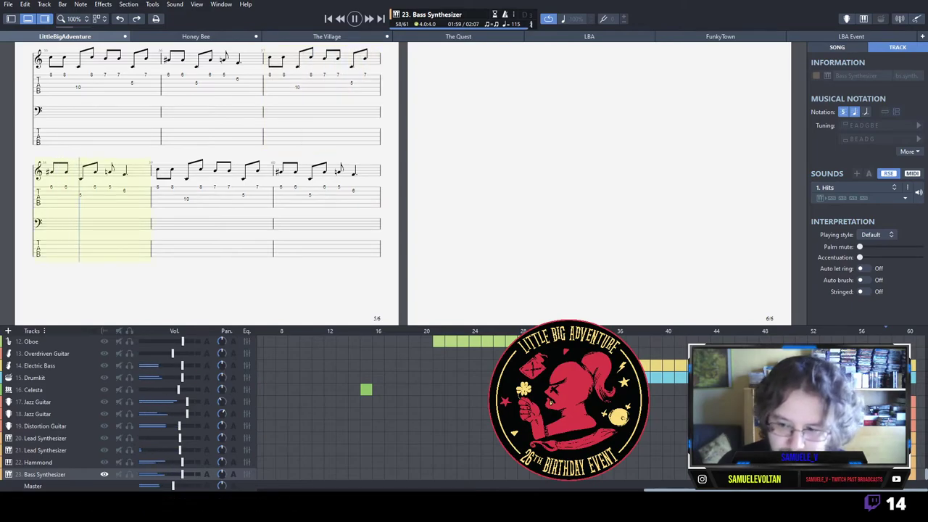
key("space")
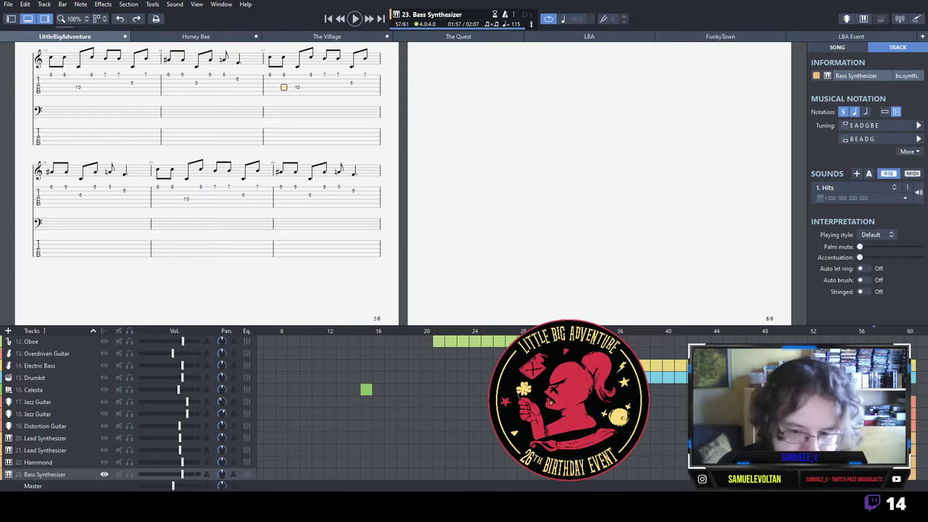
Add a Recorder track and paste the copied Honey Bee clarinet phrase into it at bar 57.
key("ctrl+Down")
scroll(63, 475, "down", 1)
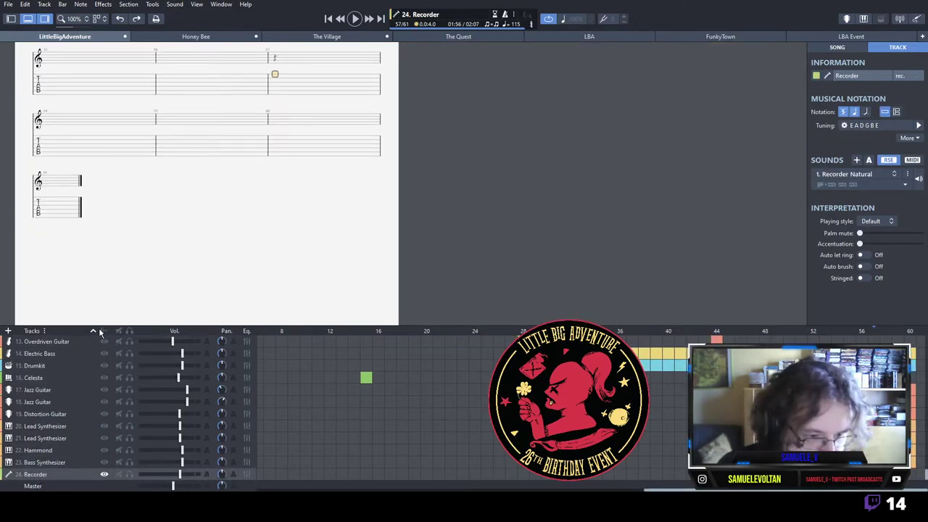
left_click_drag(100, 330, 100, 282)
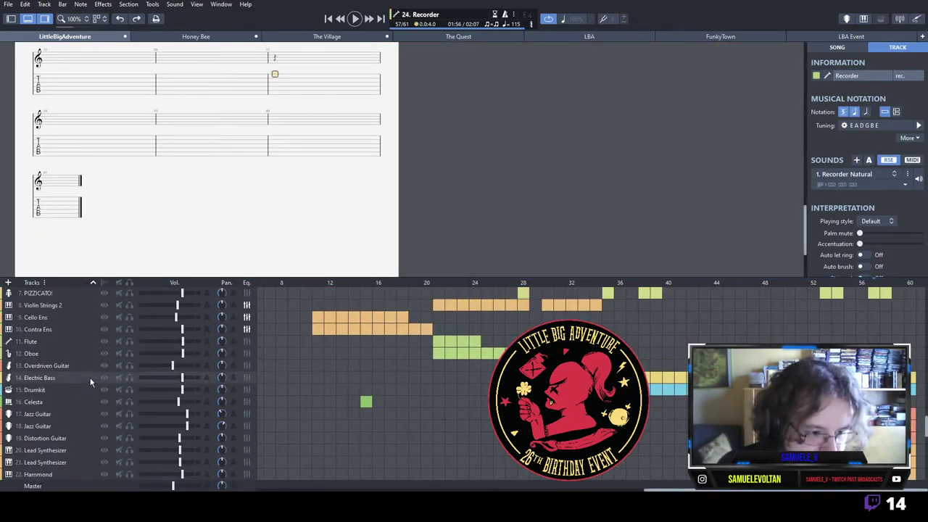
scroll(76, 309, "up", 3)
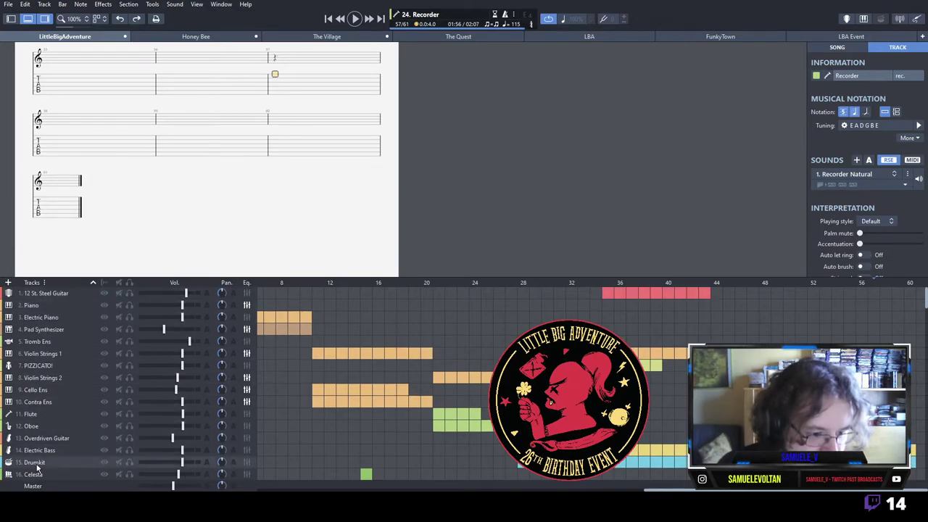
scroll(96, 336, "down", 4)
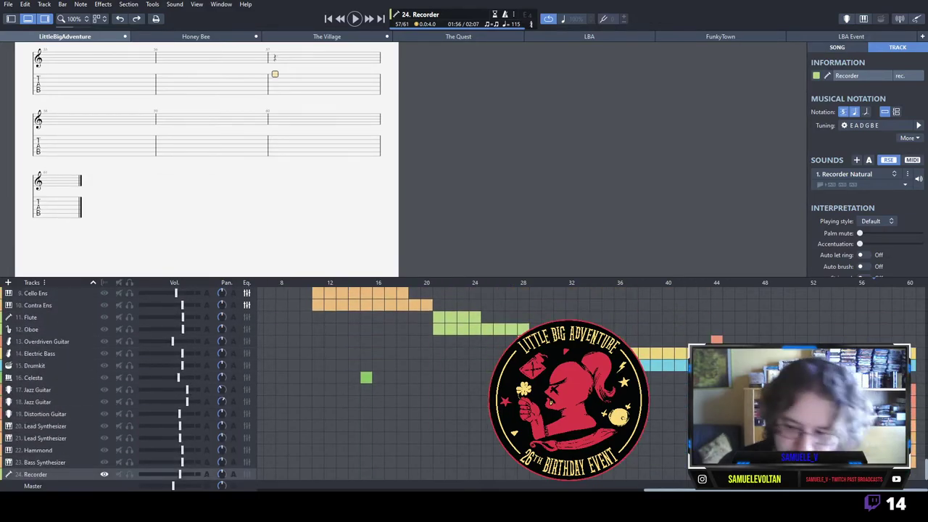
key("ctrl+v")
Transpose the Recorder phrase in bars 57 and 58 down one semitone and audition it with the mix.
left_click(183, 101)
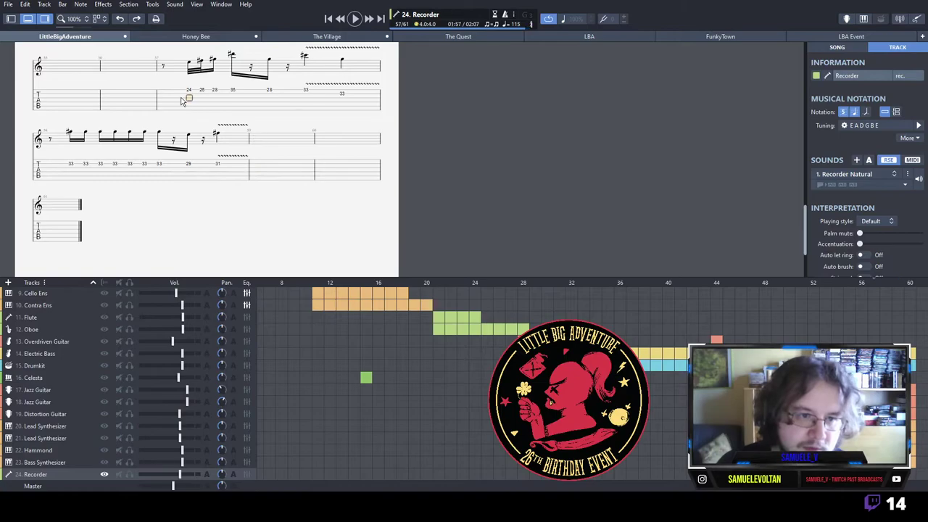
key("space")
key("space")
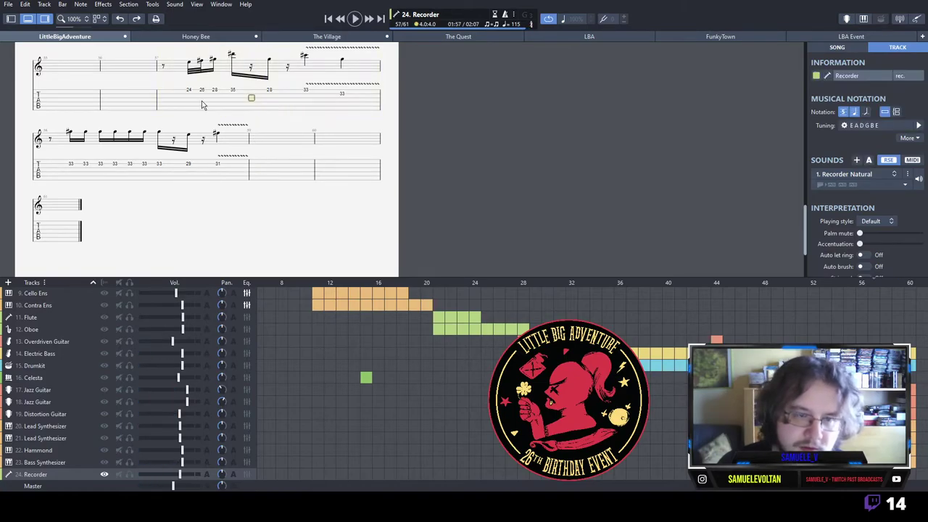
left_click_drag(169, 101, 246, 169)
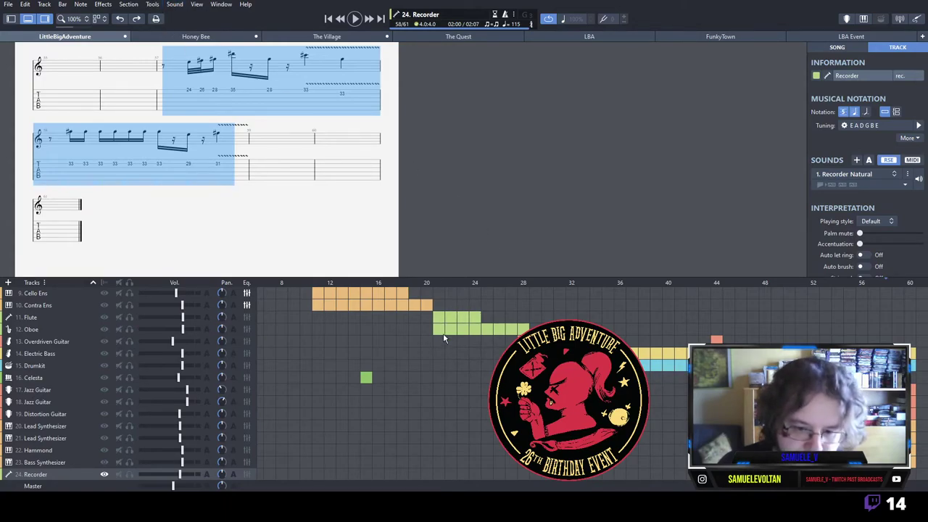
key("space")
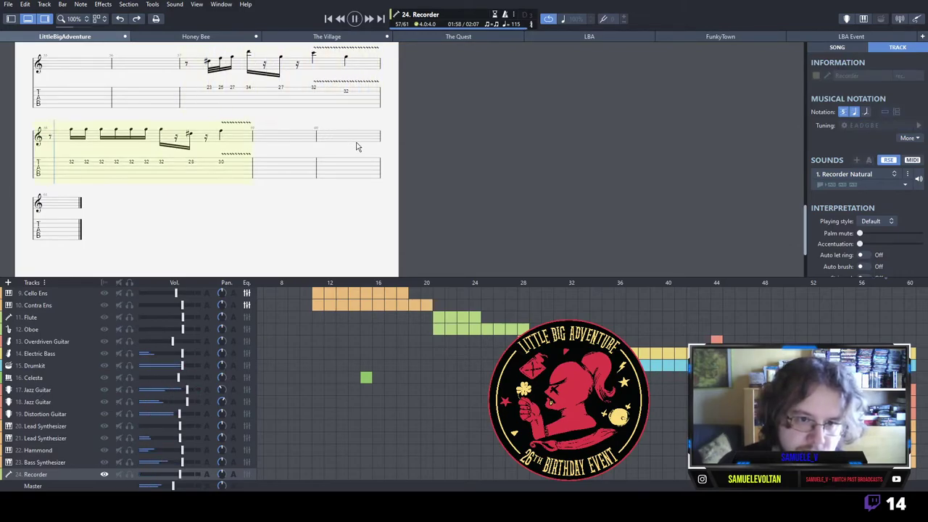
key("space")
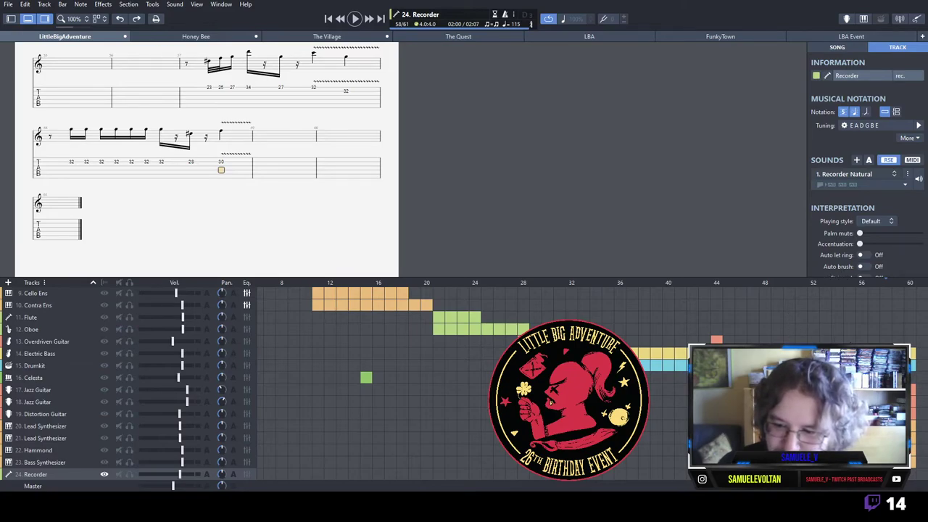
Change the Recorder sound to Ensemble Natural and copy its two-bar phrase from bar 57 to bar 59.
key("space")
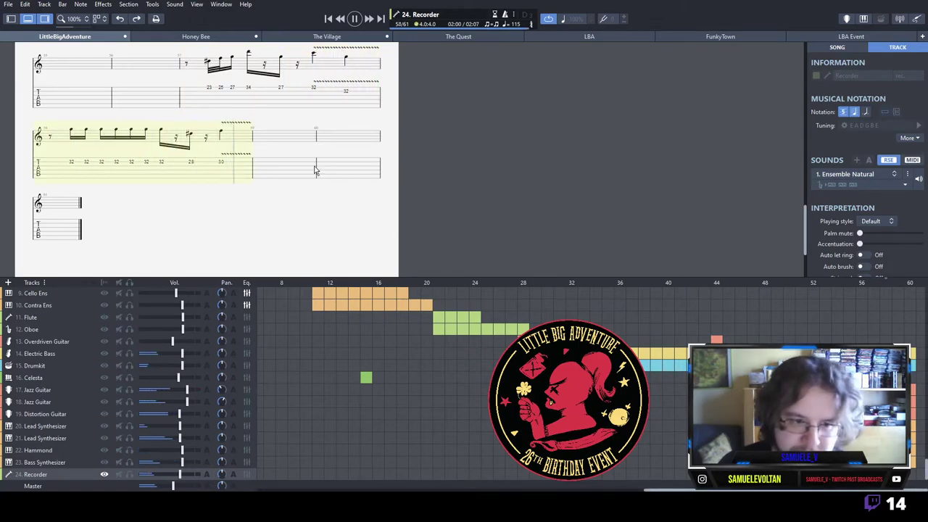
key("space")
left_click_drag(213, 93, 240, 168)
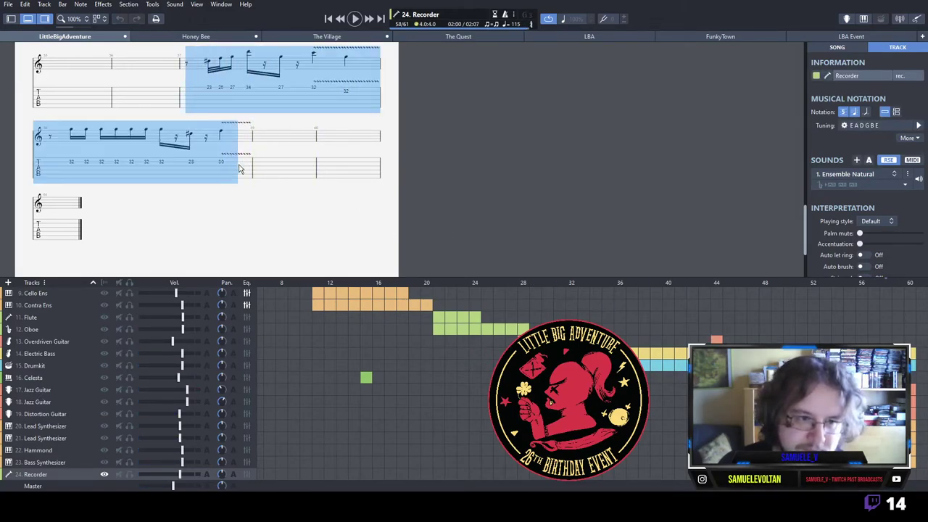
left_click(266, 171)
key("ctrl+v")
Play the arrangement from bar 48 to review the new section with the recorder phrase.
left_click(765, 462)
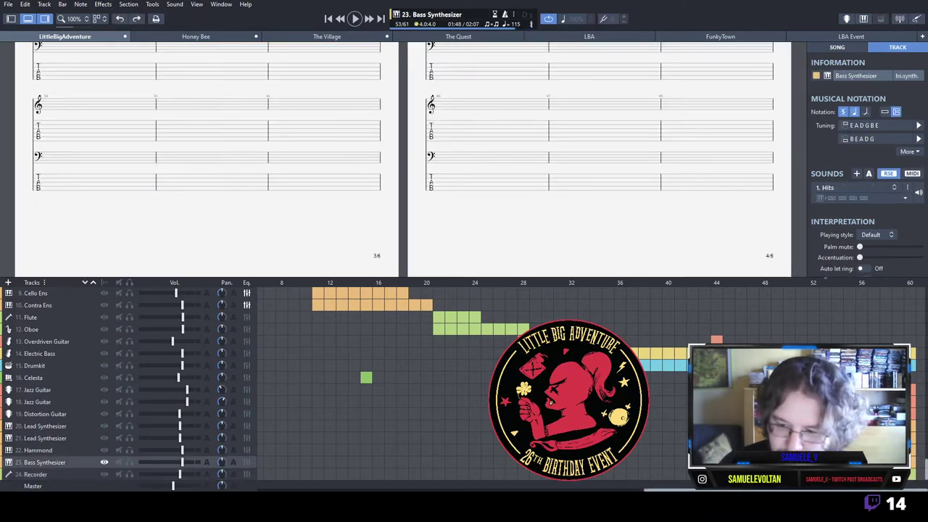
left_click(765, 449)
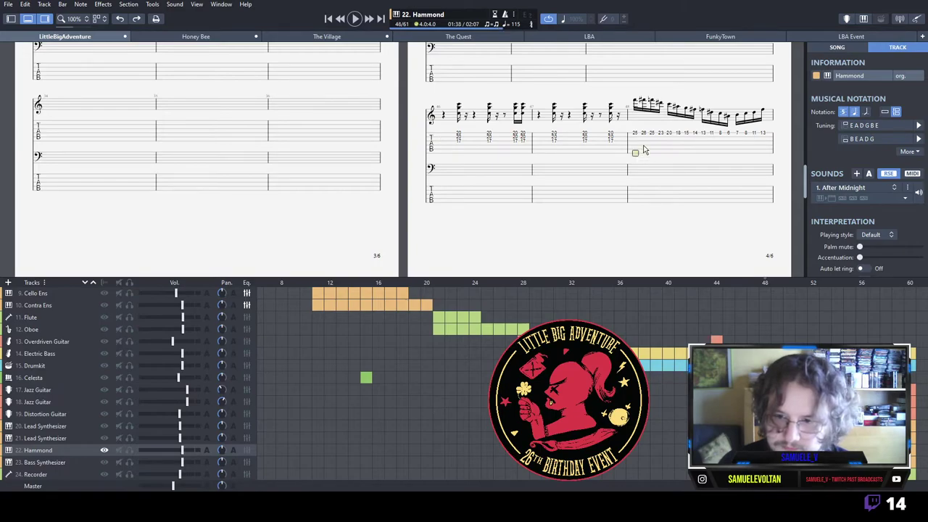
key("space")
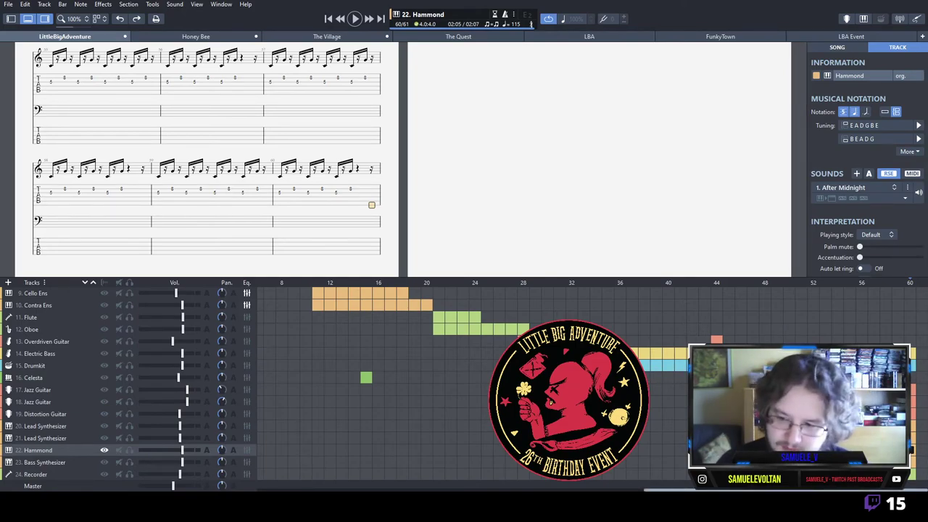
Play the Drumkit from bar 59 and replace the last beat of bar 60 with four sixteenth snare hits (38).
left_click(897, 365)
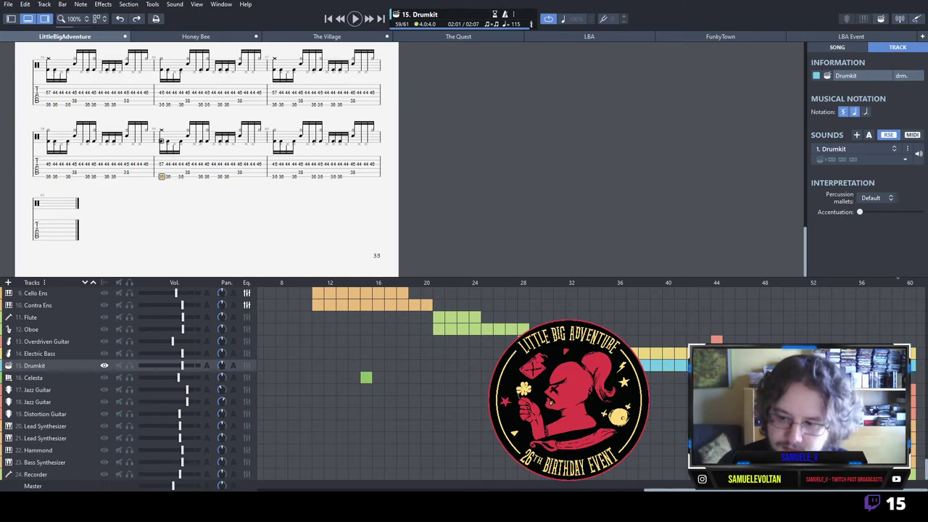
key("space")
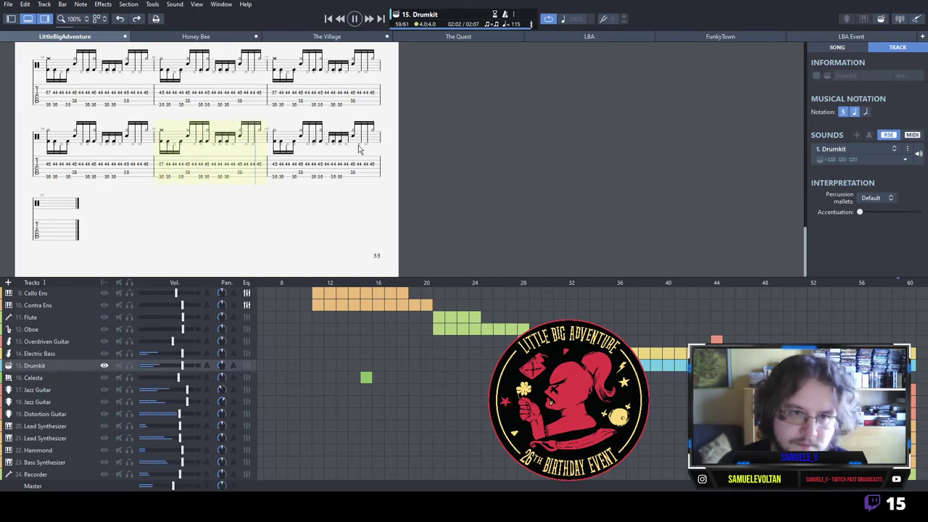
key("space")
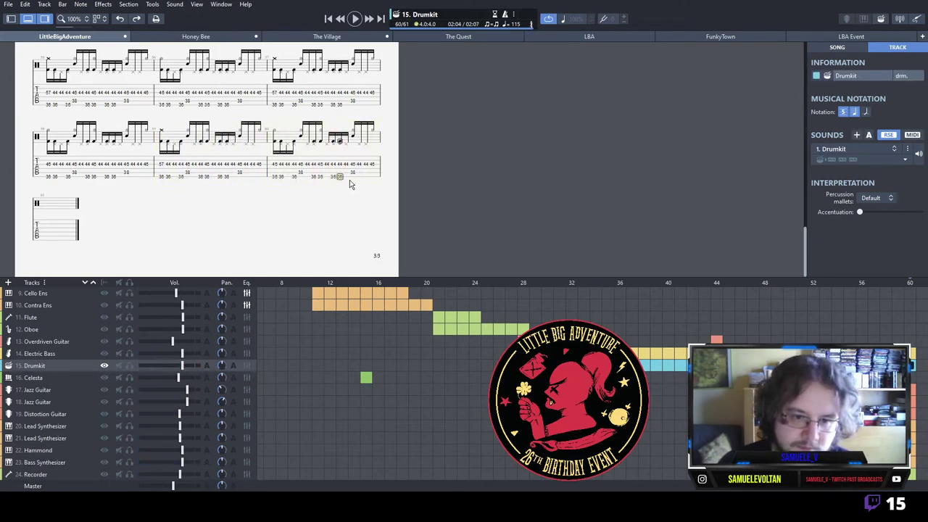
type("8")
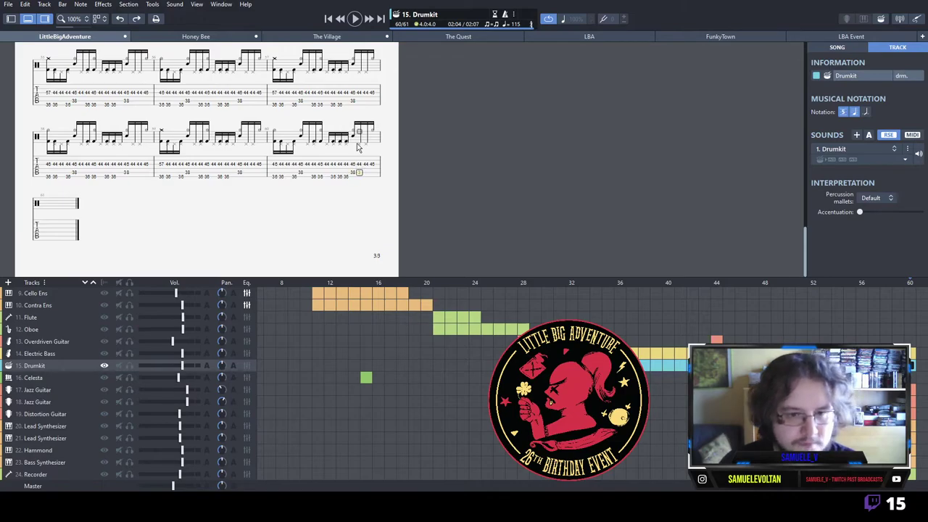
key("Delete")
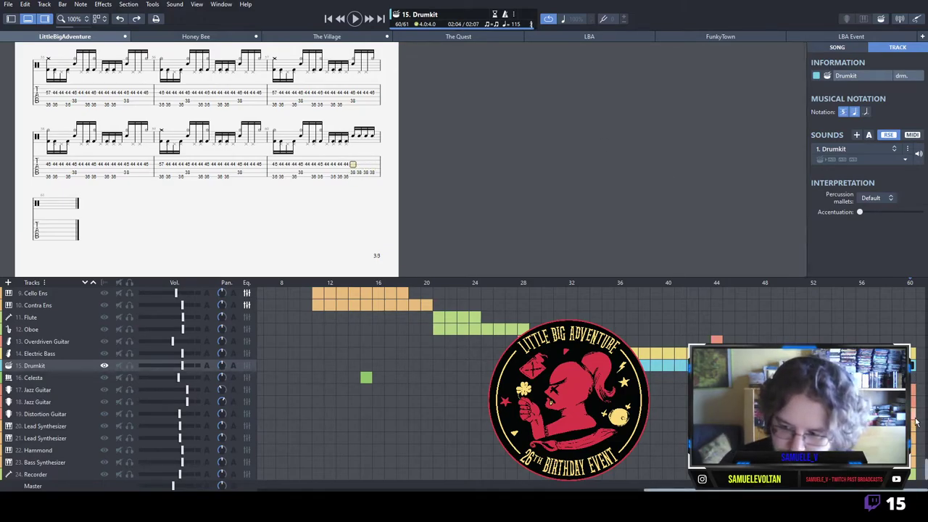
Try a Drumkit pattern in bar 61 with repeated kick hits (36) separated by sixteenth rests.
left_click(914, 452)
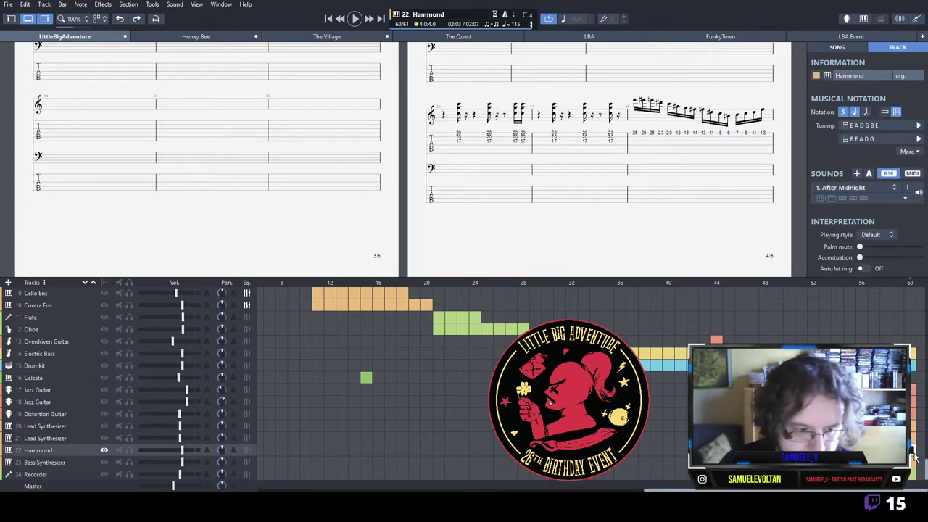
left_click(917, 368)
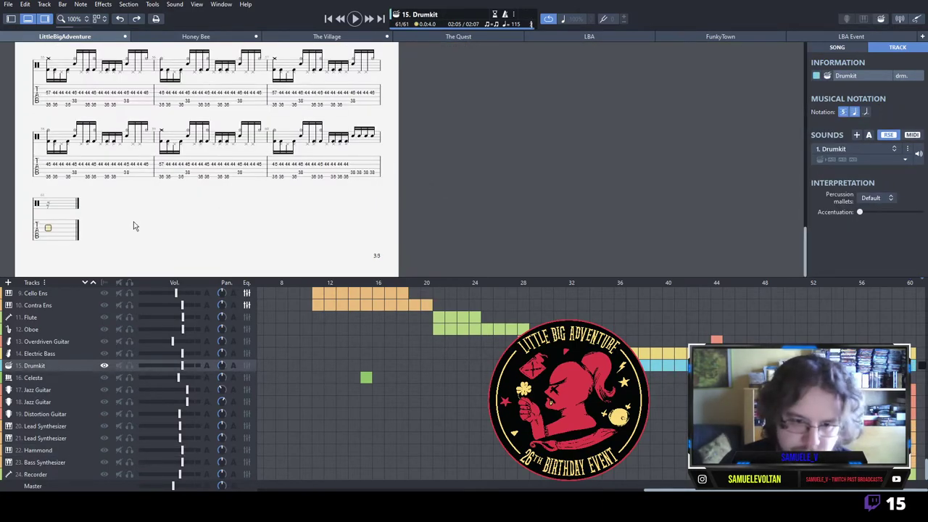
left_click(47, 244)
key("Right")
type("36")
key("Right")
key("r")
key("Right")
type("36")
key("Right")
key("Right")
key("r")
key("Right")
type("36")
key("Right")
key("r")
key("Right")
type("36")
key("Right")
key("r")
key("Right")
type("36")
key("Right")
key("r")
key("Right")
key("3")
key("6")
key("Right")
Try cymbal hits over the bar 61 kicks, starting with 57 and continuing with 51.
left_click(47, 229)
key("5")
key("7")
key("5")
key("1")
key("5")
key("1")
key("Right")
key("5")
key("1")
key("Right")
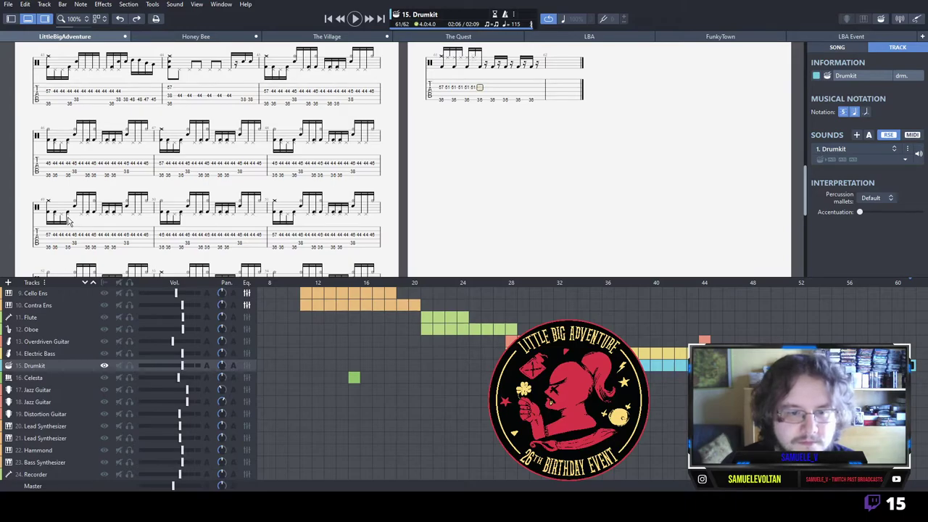
Audition Drumkit bar 61 and remove every second kick hit from it.
key("Left")
key("Left")
key("Left")
key("Left")
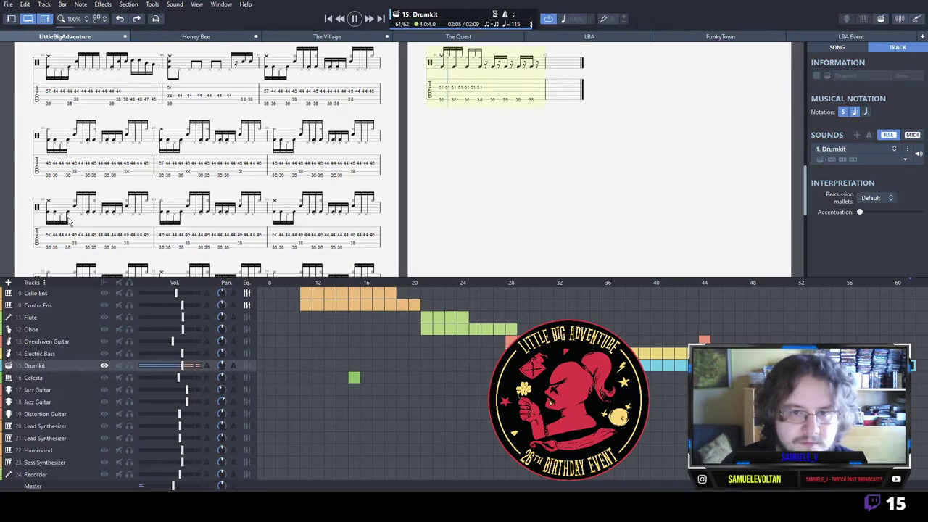
key("Right")
key("Right")
key("Right")
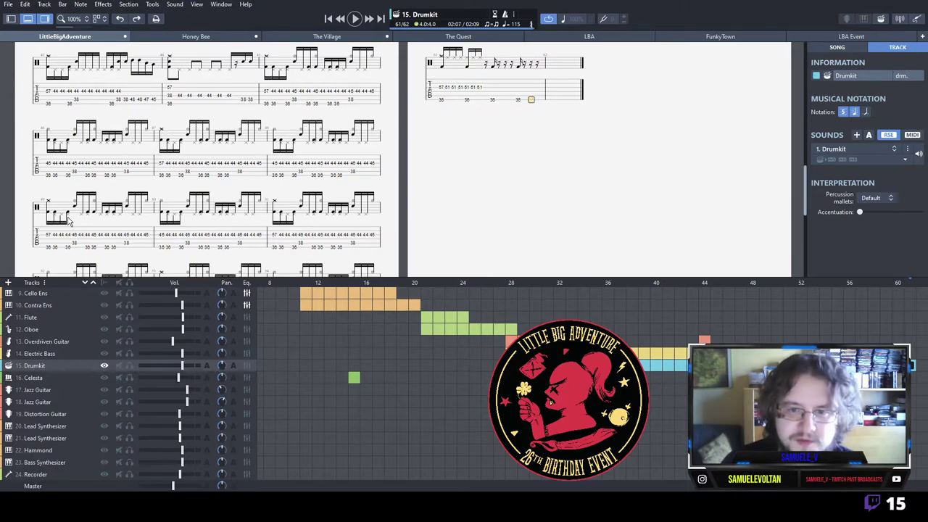
Try continuing the 51 cymbal hits through the rest of Drumkit bar 61.
left_click(486, 88)
type("51")
key("Right")
key("Right")
type("51 51")
key("Right")
type("51")
key("Right")
type("51")
key("Right")
type("51")
Audition the Drumkit pattern in bar 61 and delete all of its beats.
left_click(434, 98)
key("space")
key("space")
left_click_drag(439, 94, 539, 96)
key("Delete")
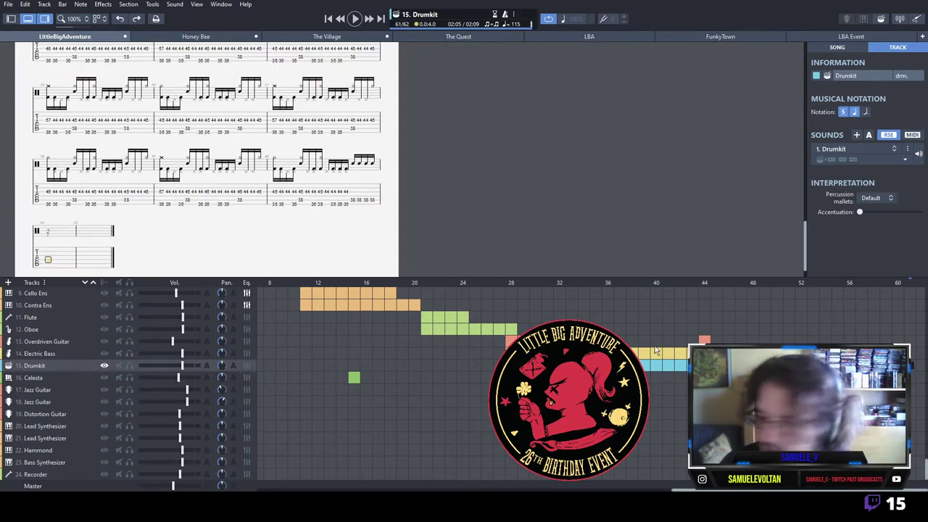
Play the arrangement from bar 57 through bar 60 to review the ending.
left_click(861, 390)
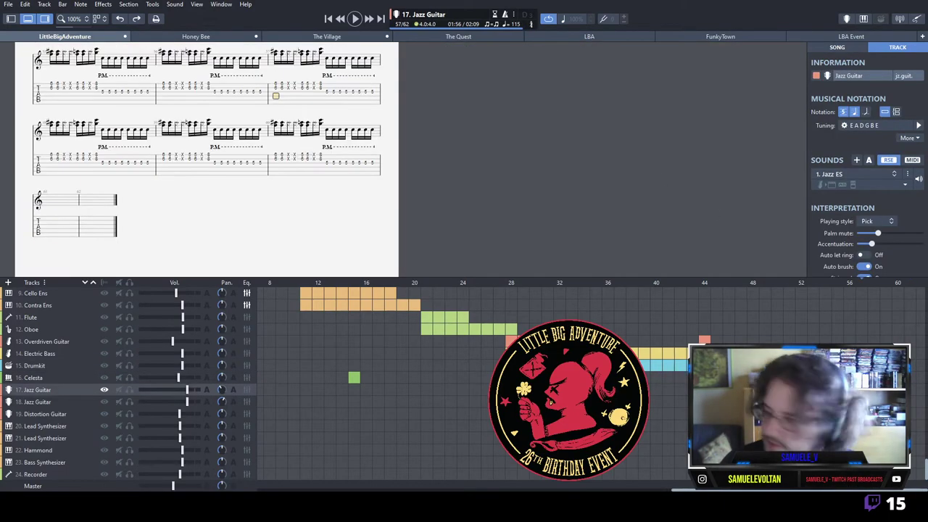
key("space")
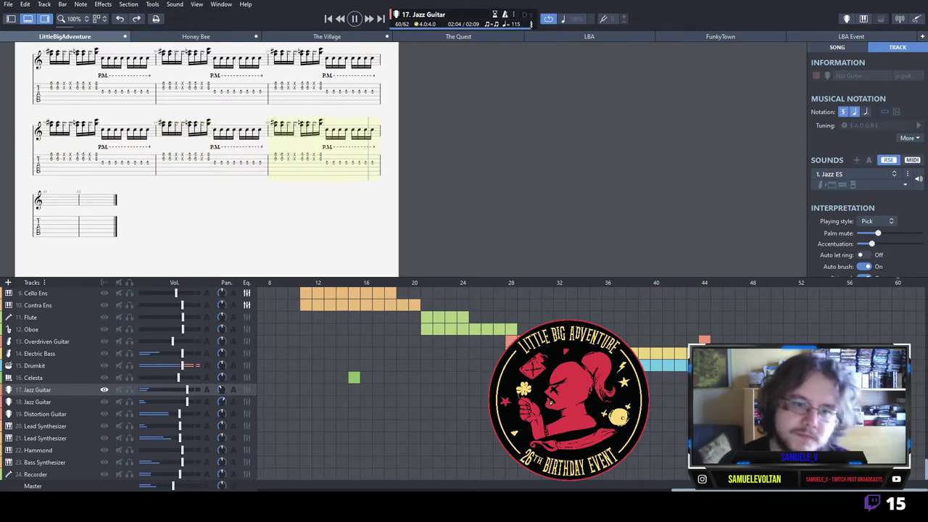
key("space")
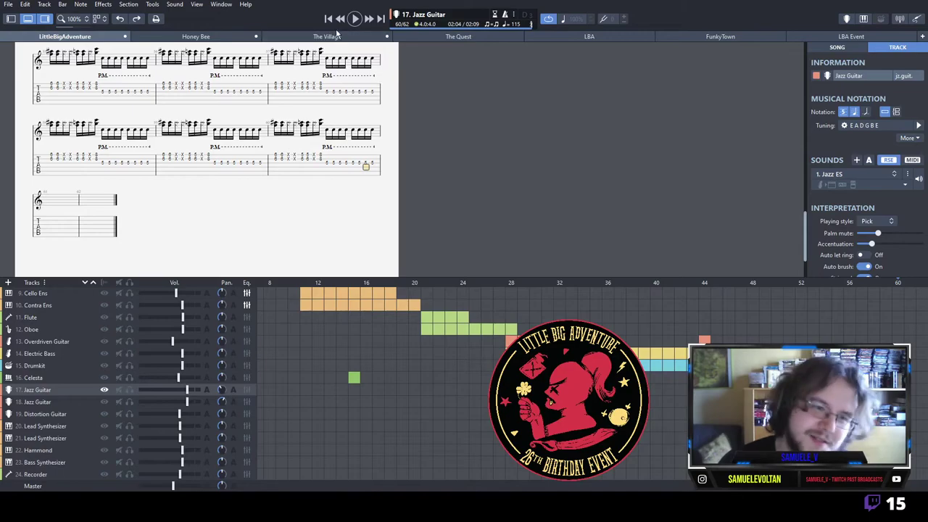
Look over The Village and FunkyTown scores and return to LittleBigAdventure.
left_click(326, 36)
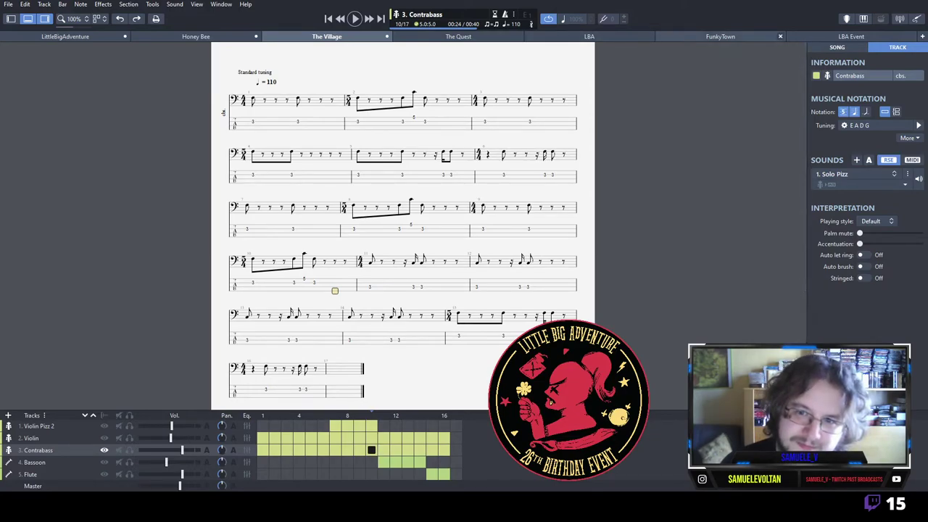
left_click(694, 38)
left_click(885, 36)
left_click(682, 37)
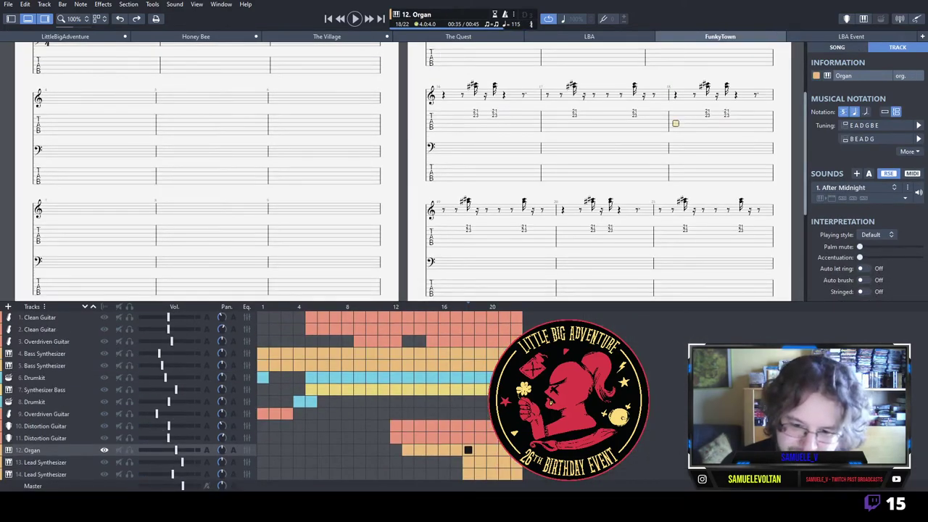
left_click(64, 35)
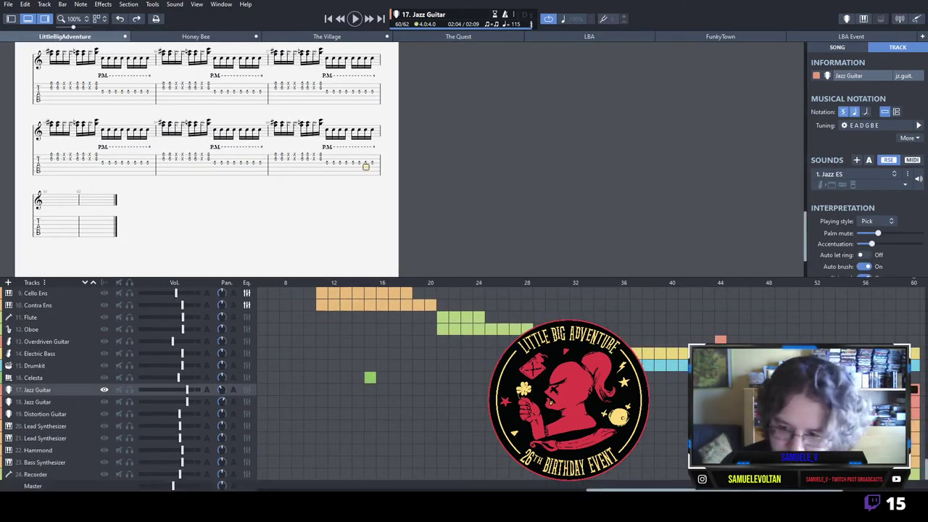
Enter frets 5, 7, 8, 10, 12, 13, 12 and 10 on the PIZZICATO! track's lowest string in bar 61, separated by sixteenth rests.
scroll(85, 311, "up", 2)
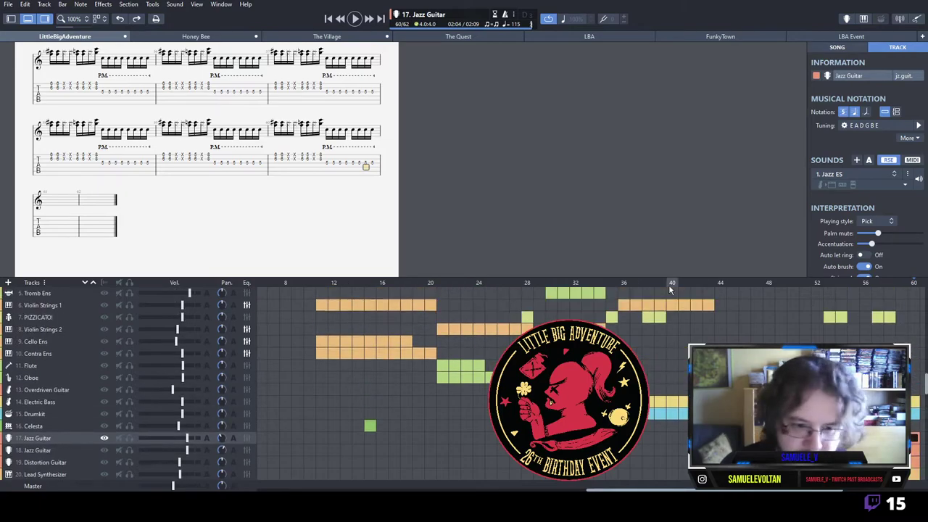
left_click(46, 317)
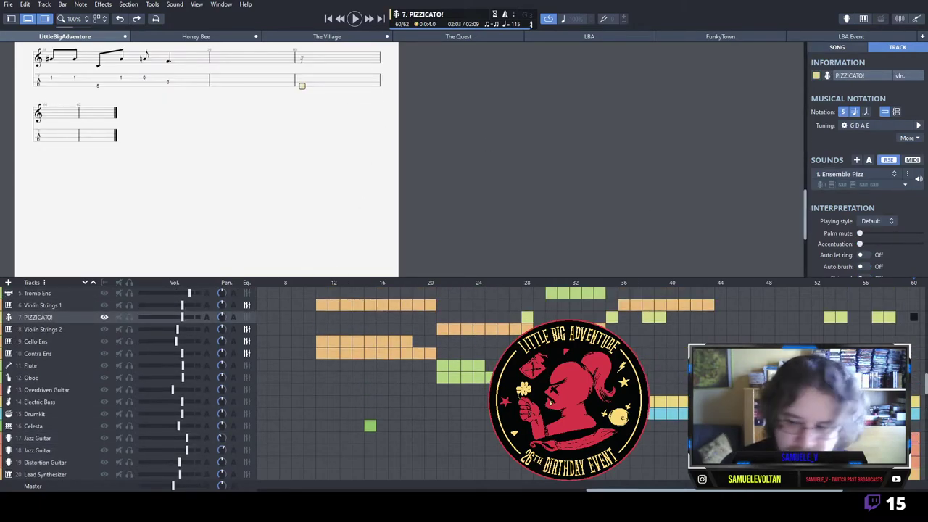
key("Right")
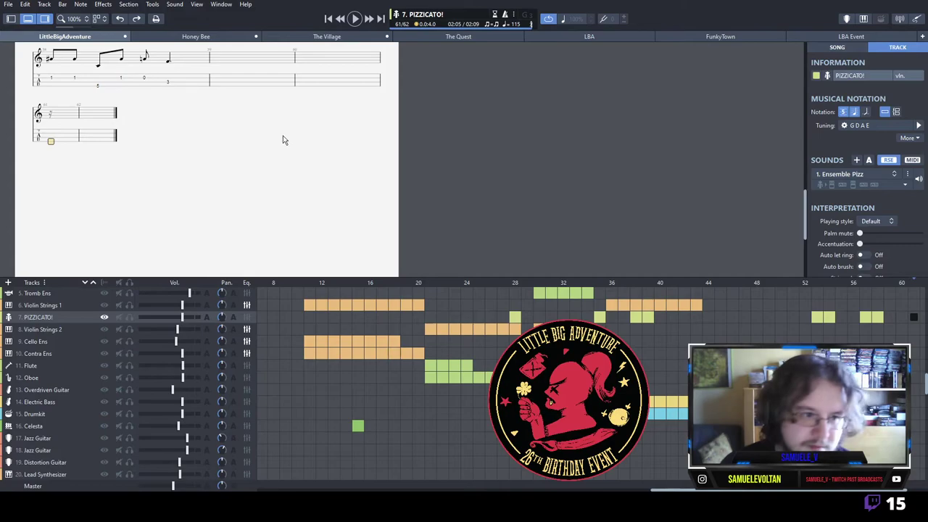
type("5")
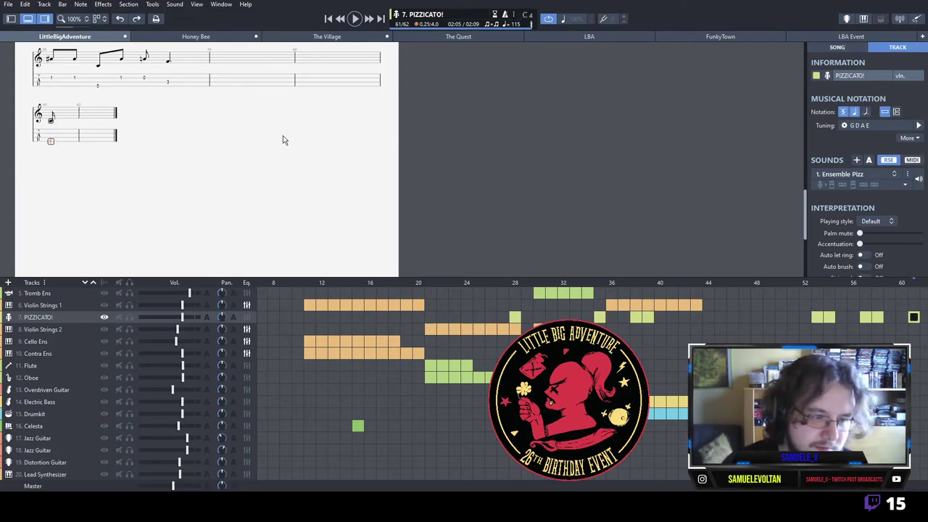
key("Right")
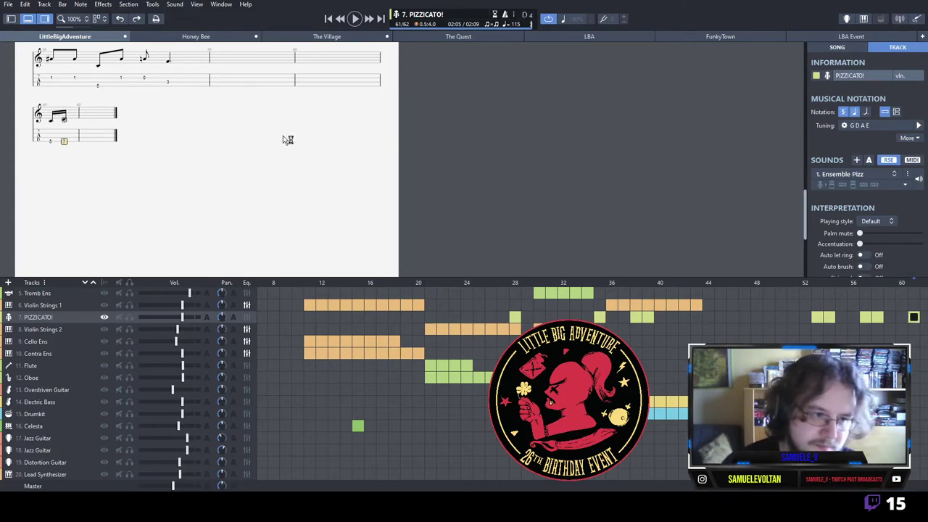
type("7")
key("Right")
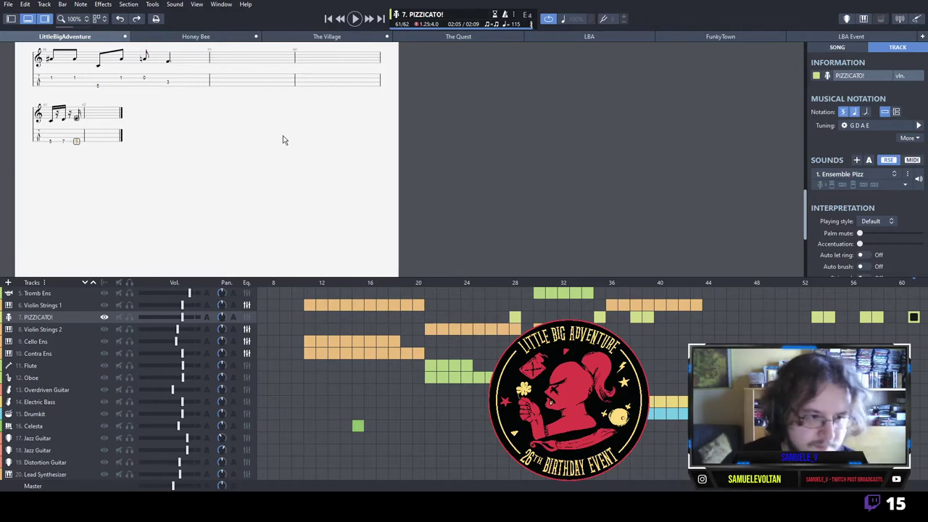
type("8")
key("Right")
type("10")
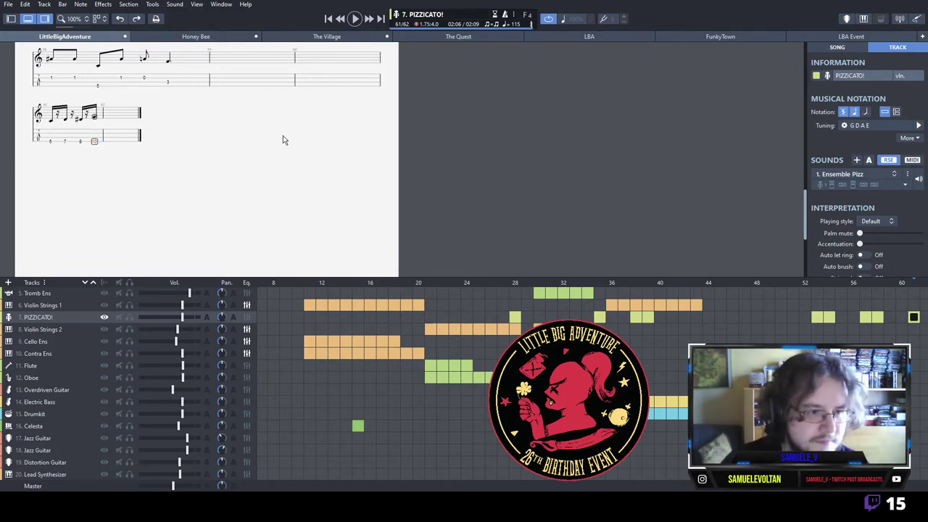
key("Right")
type("12")
key("Right")
type("13")
key("Right")
type("12")
key("Right")
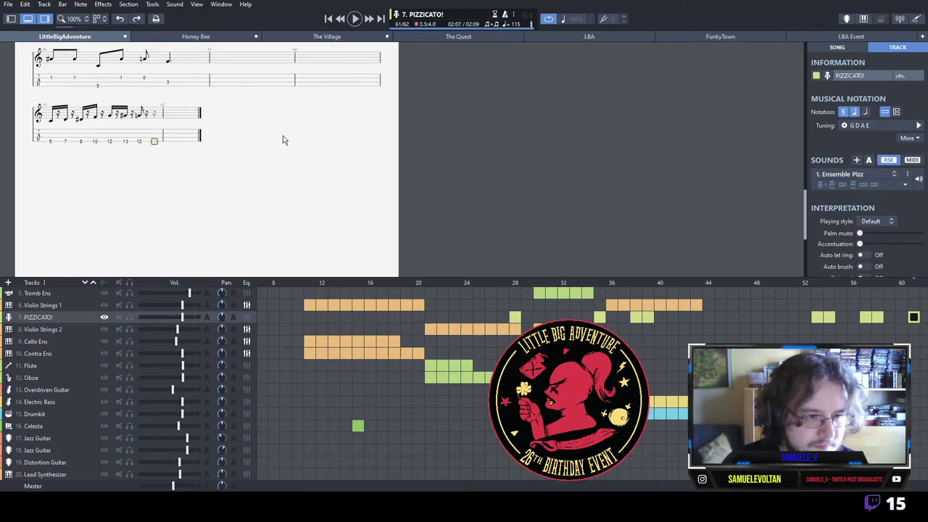
type("10")
key("Right")
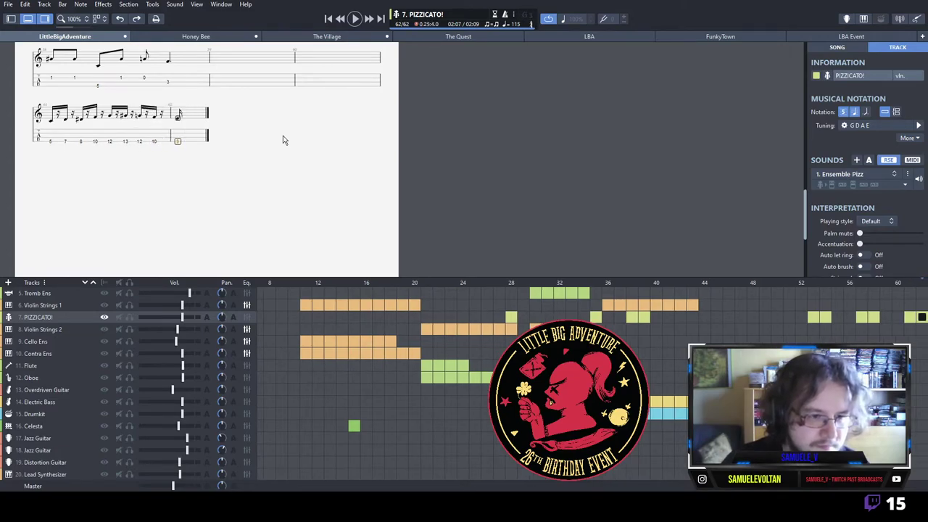
Continue the pizzicato line in bar 62 with frets 8, 7, 5, 4 and 5 on the lowest string.
type("8")
key("Right")
type("7")
key("Right")
type("5")
key("Right")
type("4")
key("Right")
key("Right")
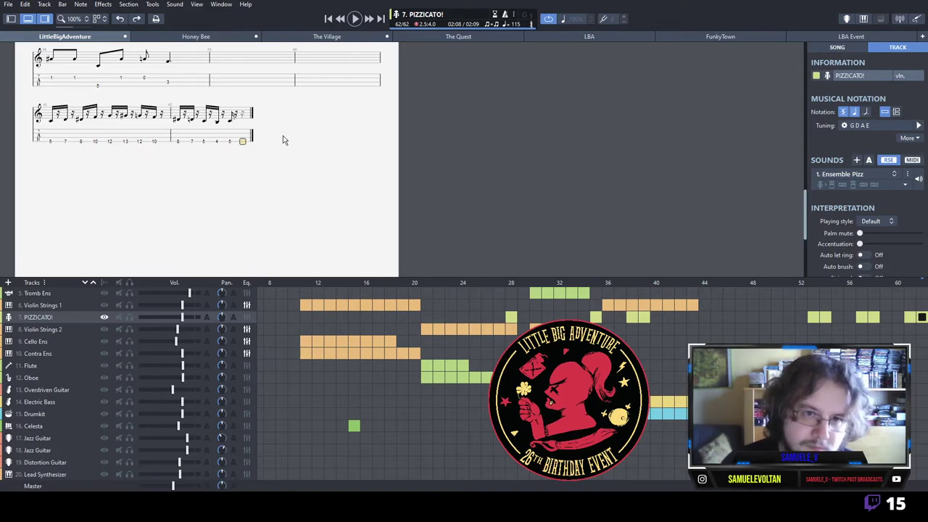
Try a closing pizzicato chord in bar 62 with frets 5, 7 and 3 on the three lowest strings.
type("5")
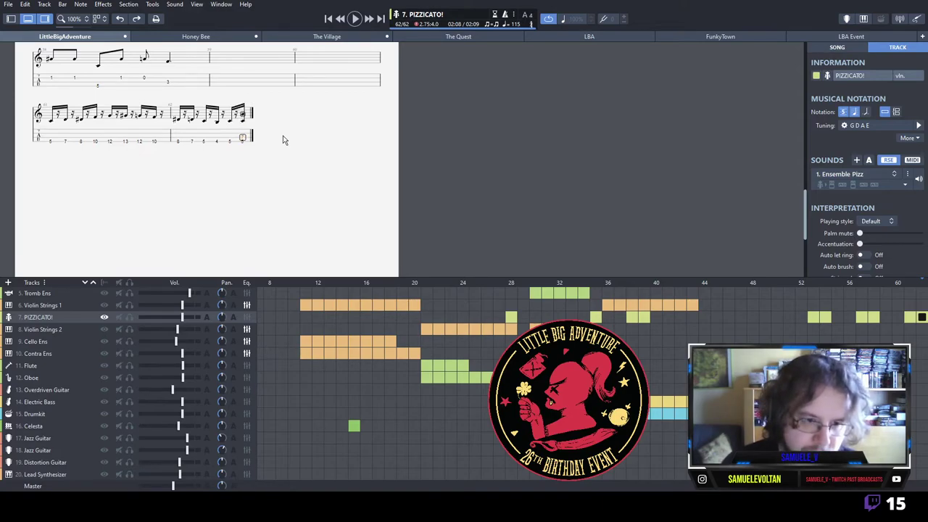
key("Up")
type("3")
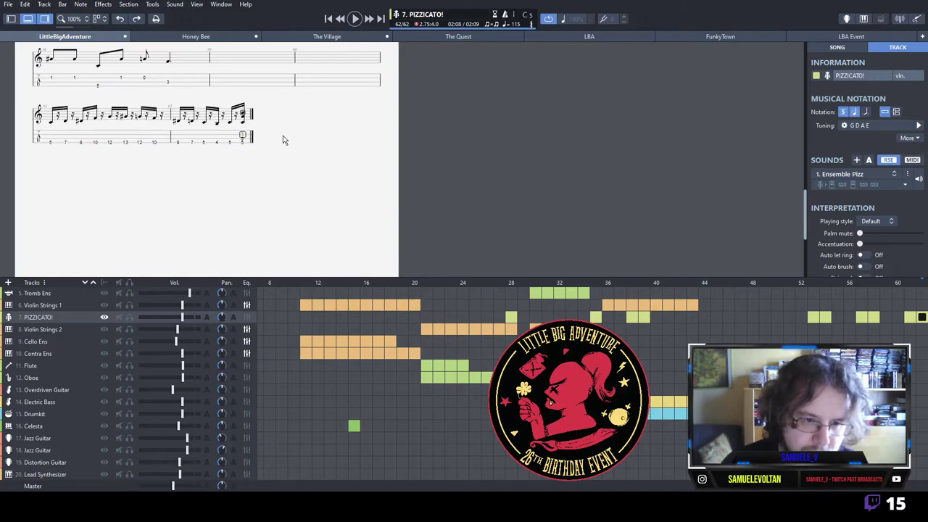
Check the Electric Bass part near the ending and audition the pizzicato chord in bar 62.
left_click(873, 401)
key("space")
left_click(911, 402)
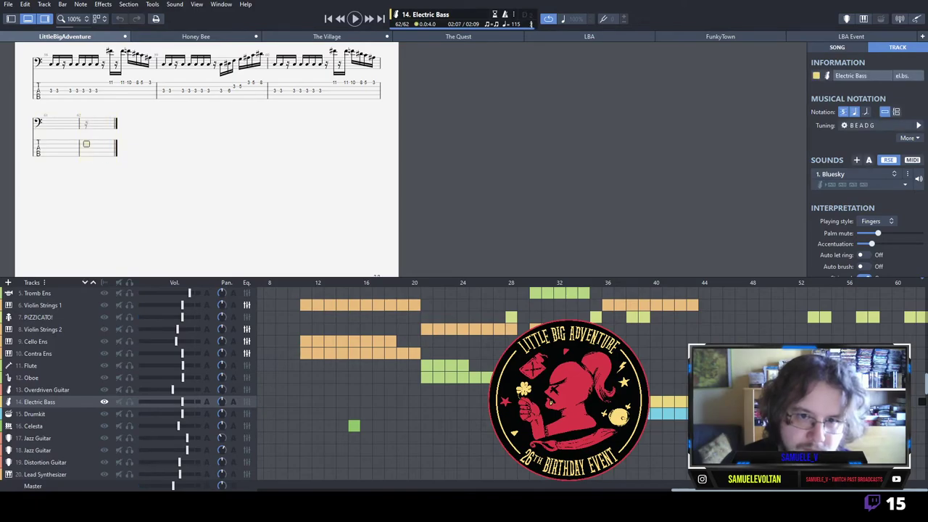
left_click(919, 317)
key("space")
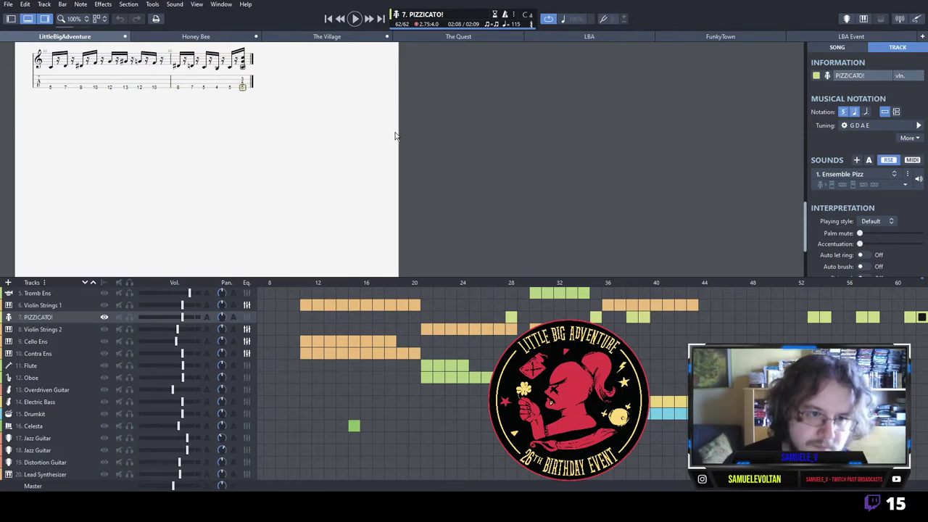
Replace the closing pizzicato chord in bar 62 with an eighth rest and a single fret 5 note on the second-lowest string.
key("Delete")
key("Delete")
key("5")
key("Right")
key("Down")
key("5")
key("Delete")
key("Up")
key("5")
key("Left")
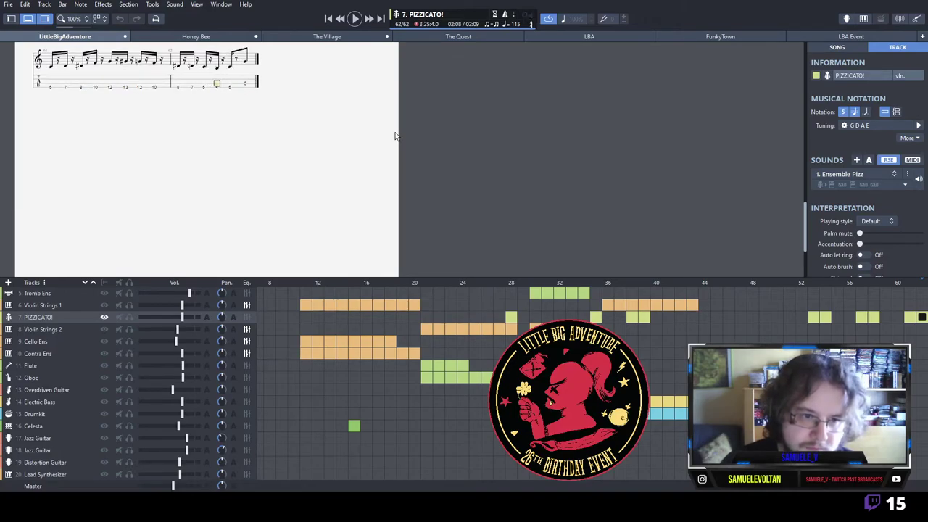
Audition the end of pizzicato bar 62 and lengthen the rest before the closing note to a quarter.
key("space")
key("space")
key("minus")
key("Left")
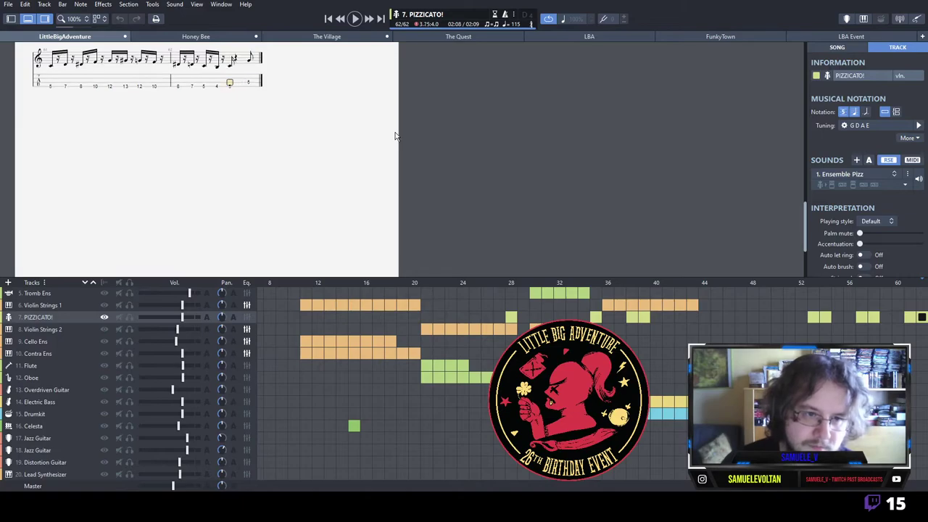
key("space")
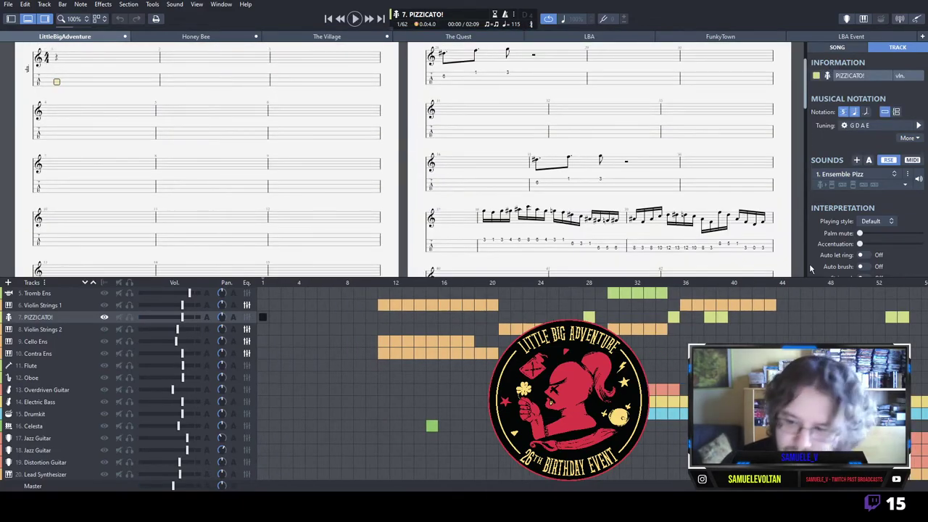
Play the PIZZICATO! phrase from bar 61 to review the two new bars.
left_click(915, 318)
left_click(921, 317)
left_click(921, 317)
key("space")
key("space")
left_click(911, 318)
key("space")
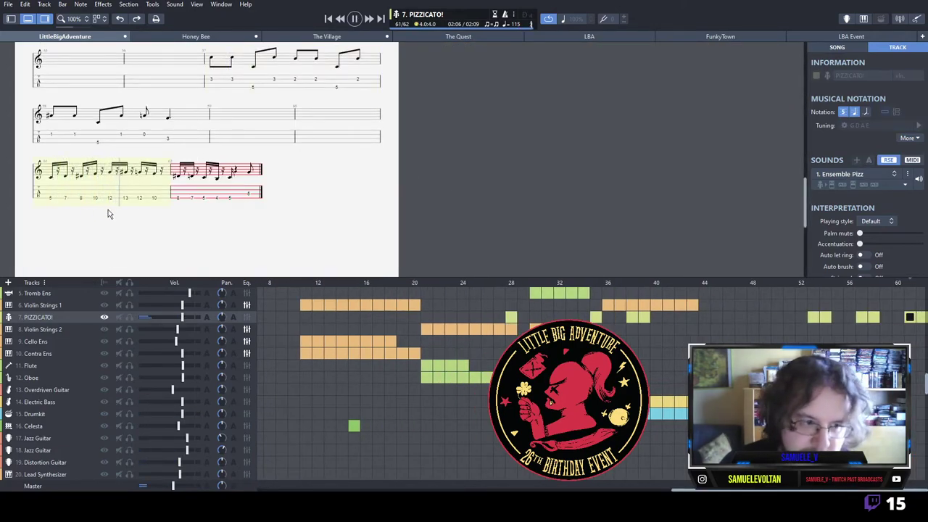
Audition the end of PIZZICATO! bar 62 and shorten the rest before the closing note to an eighth.
left_click(231, 198)
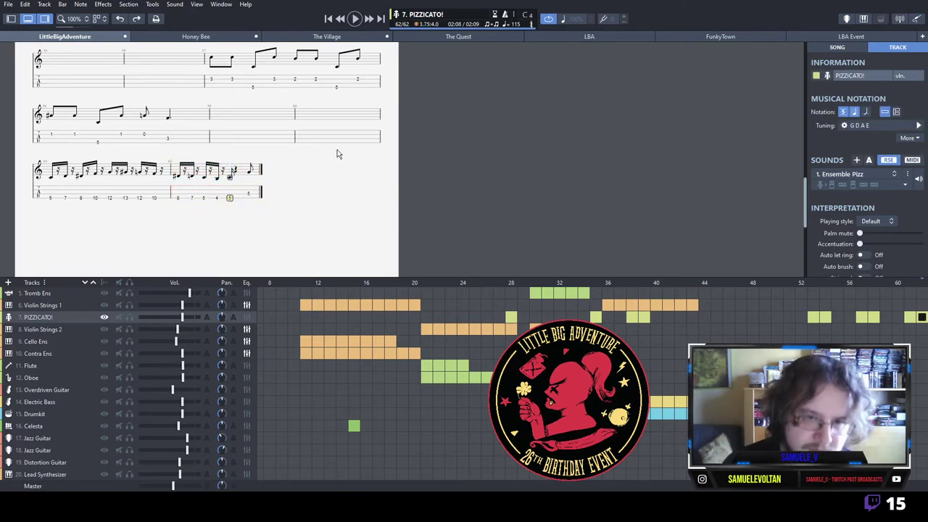
key("space")
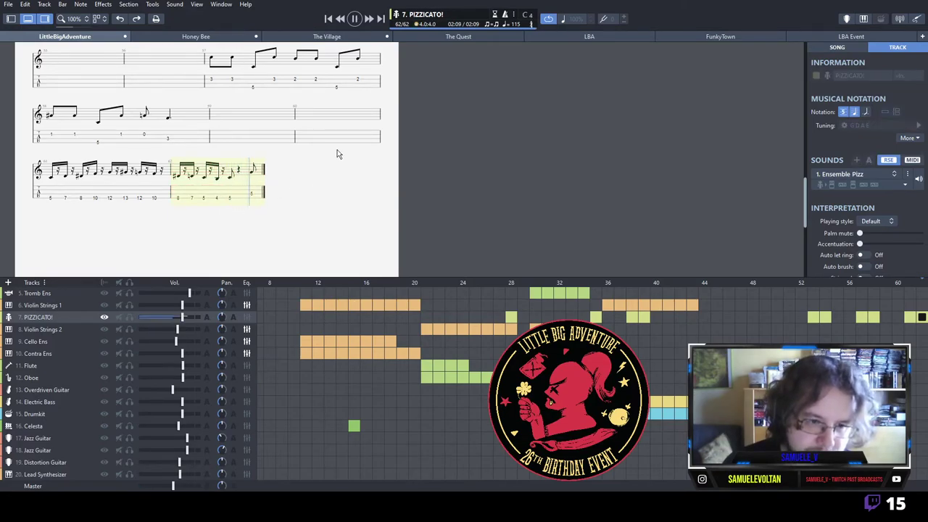
key("space")
key("plus")
key("Left")
key("space")
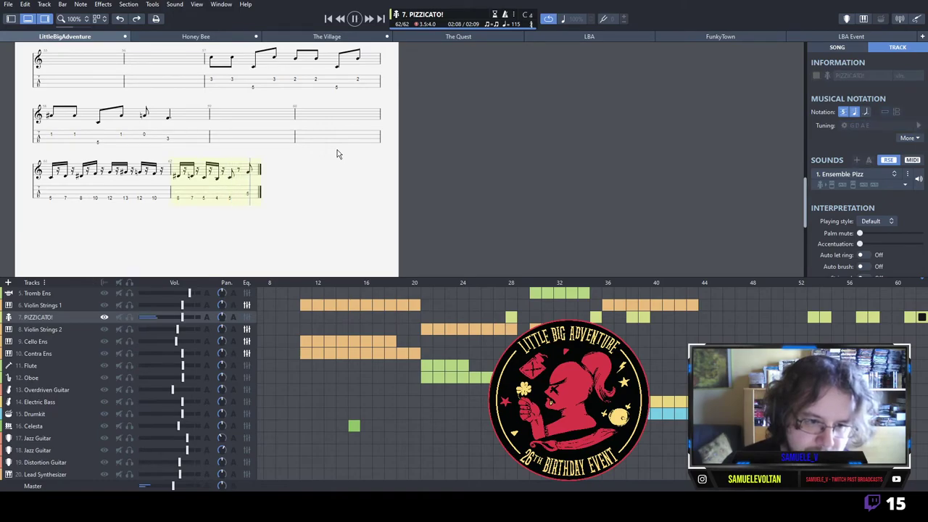
Fill out PIZZICATO! bar 62 with an eighth rest and begin bar 63 with an eighth-note chord and an eighth rest.
key("Right")
key("5")
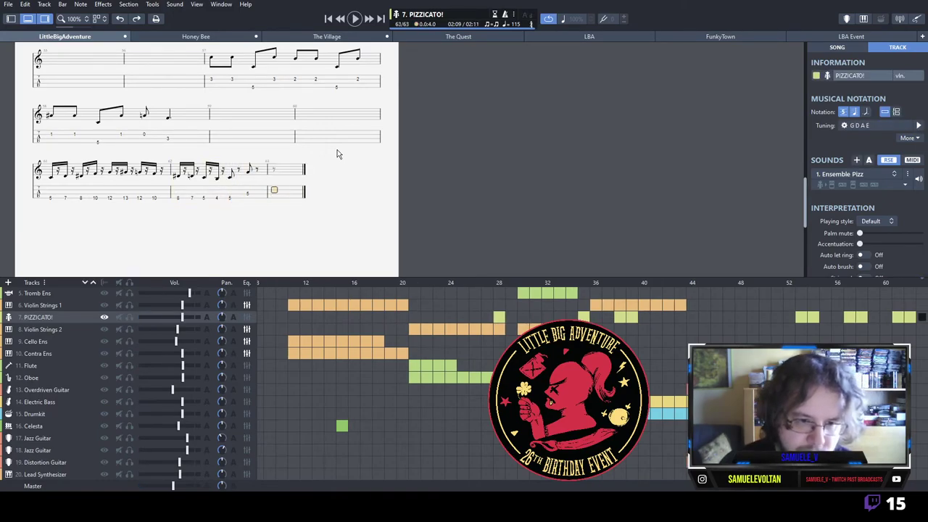
key("Delete")
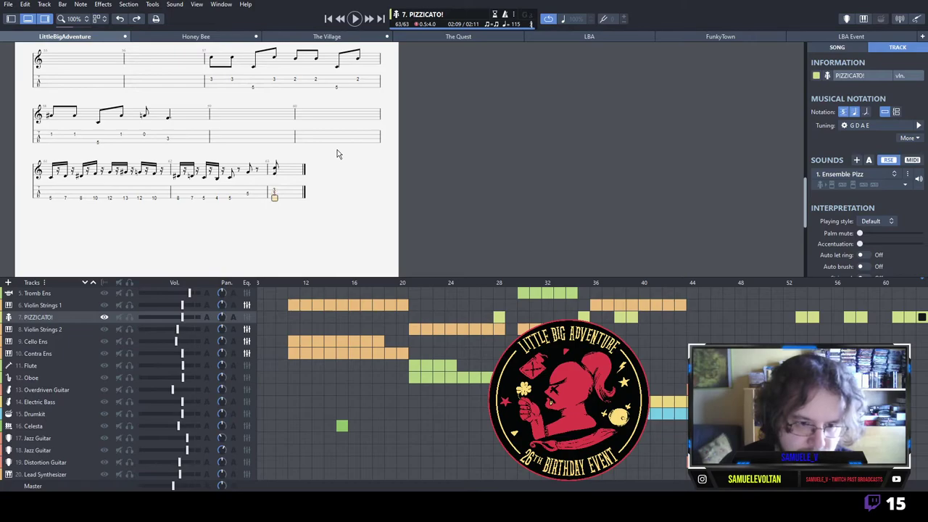
key("space")
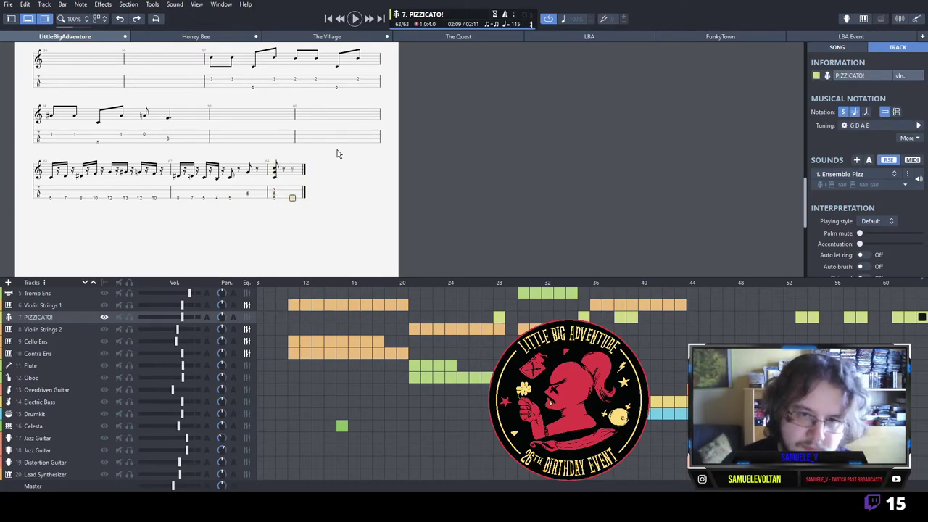
Finish PIZZICATO! bar 63 with a dotted half-note chord after the eighth rest.
key("2")
key("Up")
key("3")
key("minus")
key("minus")
key("period")
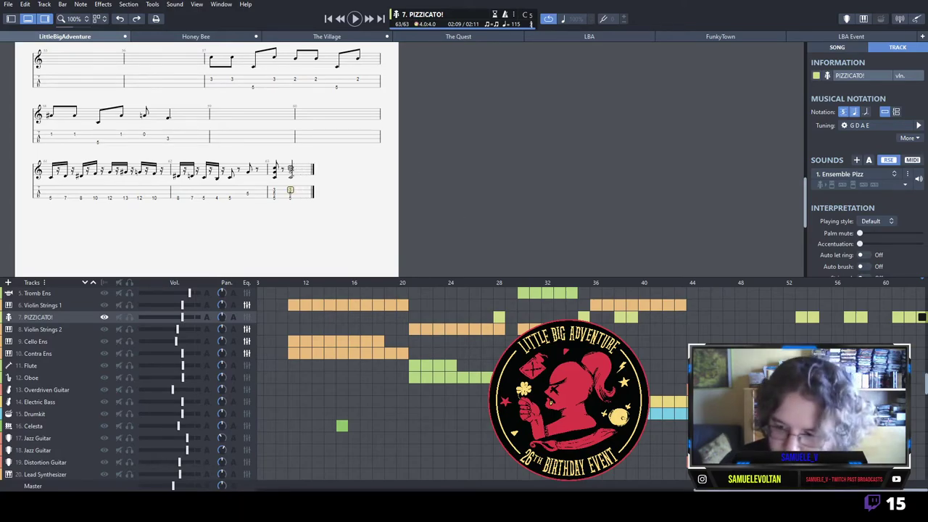
Go to the Electric Bass part at bar 60 and audition the ending from there.
left_click(886, 401)
key("space")
key("space")
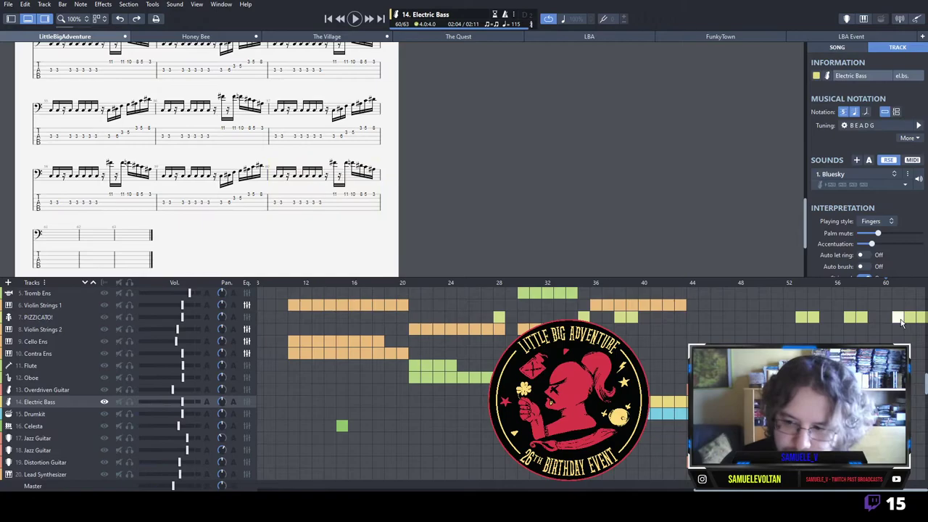
Copy the PIZZICATO! phrase in bars 61 to 63 into the same bars of the Electric Bass track.
left_click(897, 317)
left_click_drag(50, 107, 319, 98)
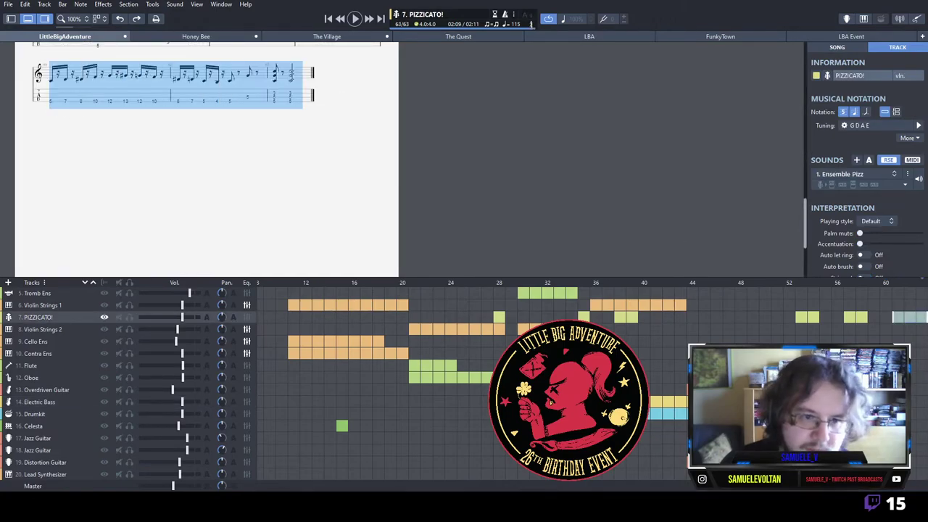
key("ctrl+c")
left_click(898, 402)
key("ctrl+v")
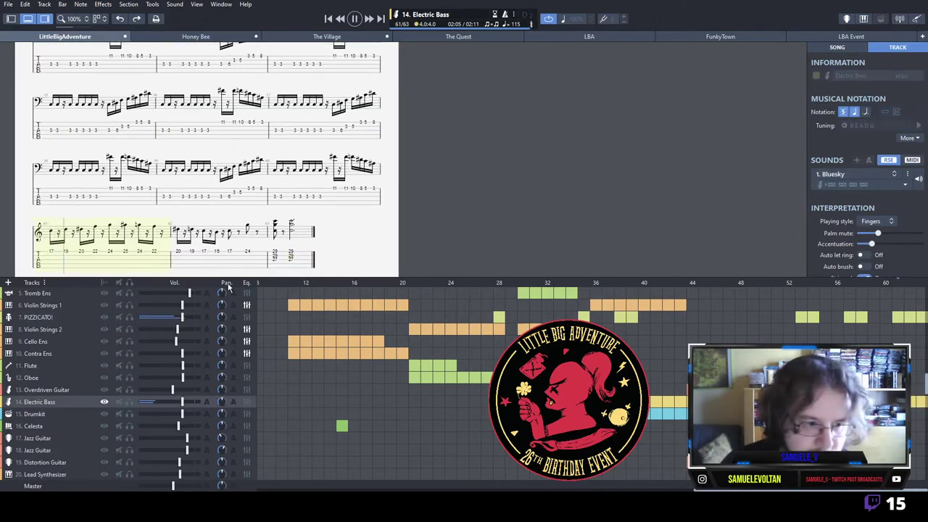
Clear the pasted chords from Electric Bass bar 63, transpose bars 61 and 62 down two octaves, and audition the phrase.
left_click_drag(51, 254, 296, 260)
key("Delete")
left_click_drag(51, 254, 263, 255)
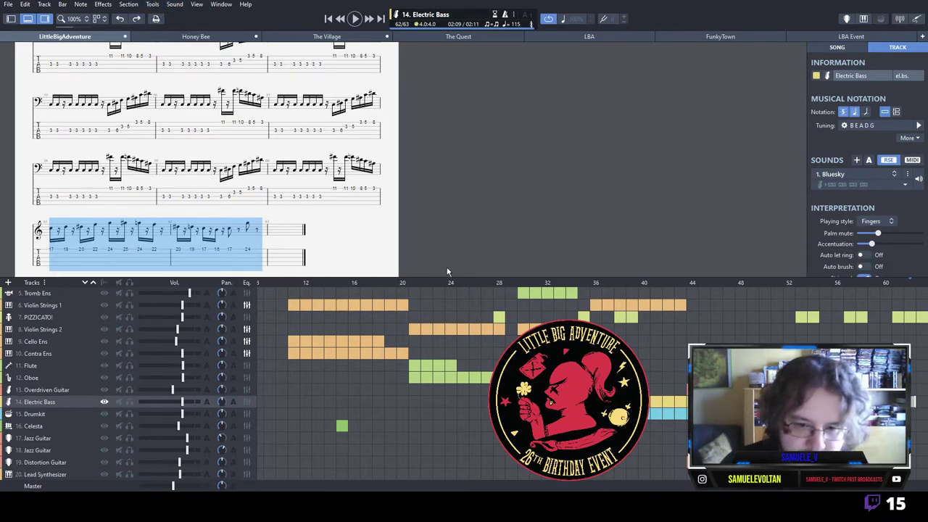
left_click(485, 299)
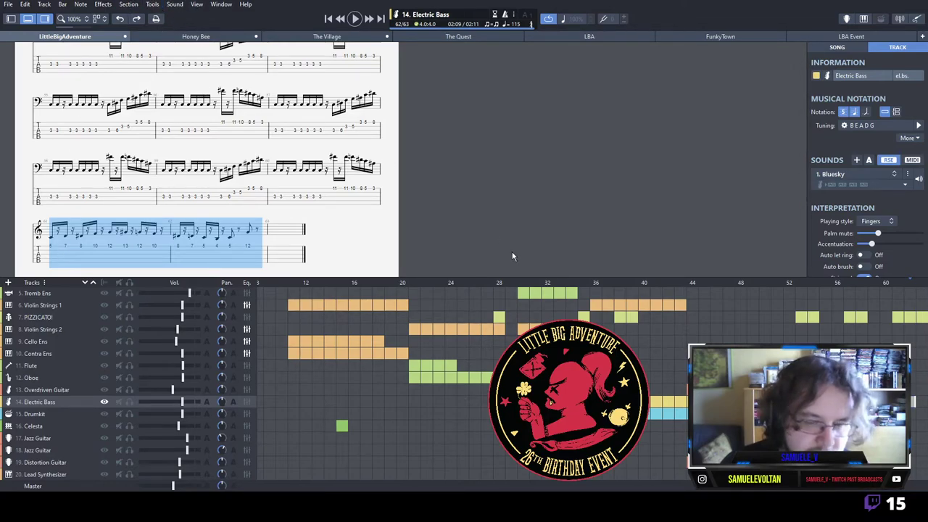
key("space")
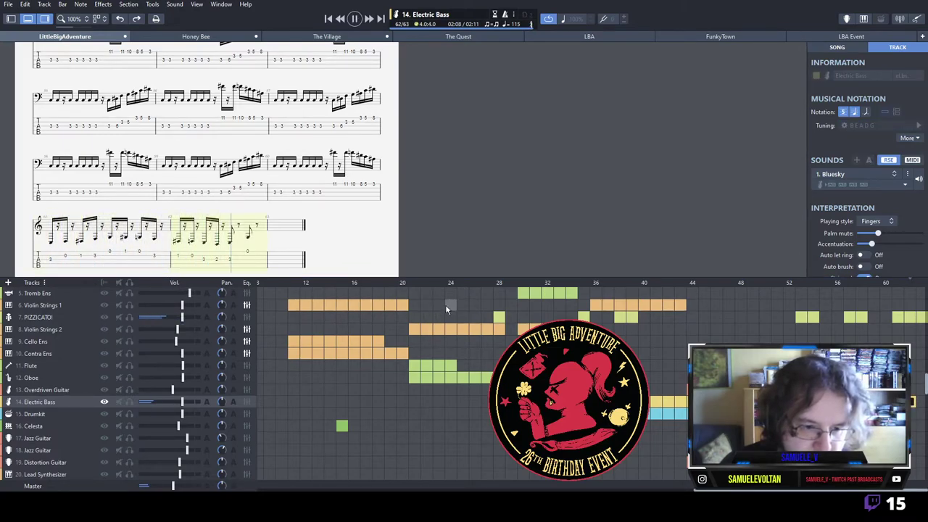
key("space")
Start Electric Bass bar 63 with an eighth note at fret 5 on the G string.
left_click(284, 251)
key("4")
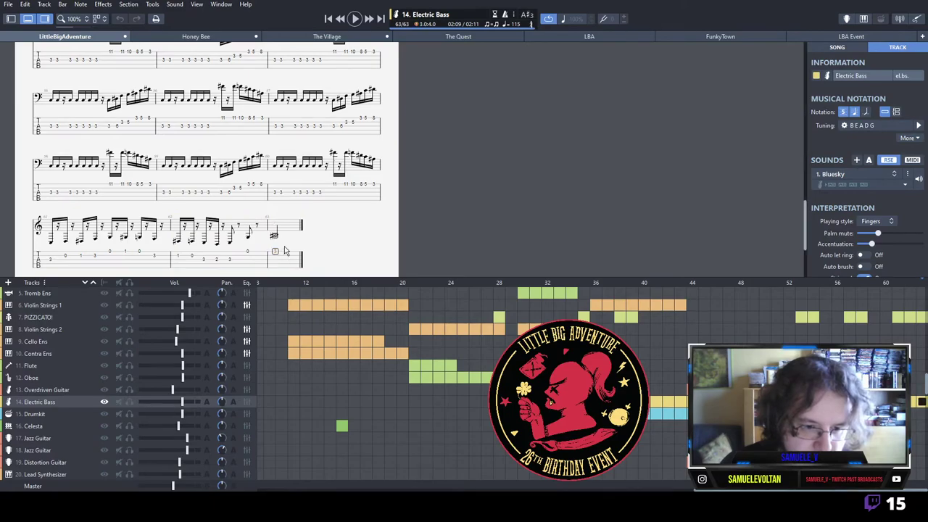
key("minus")
key("minus")
key("period")
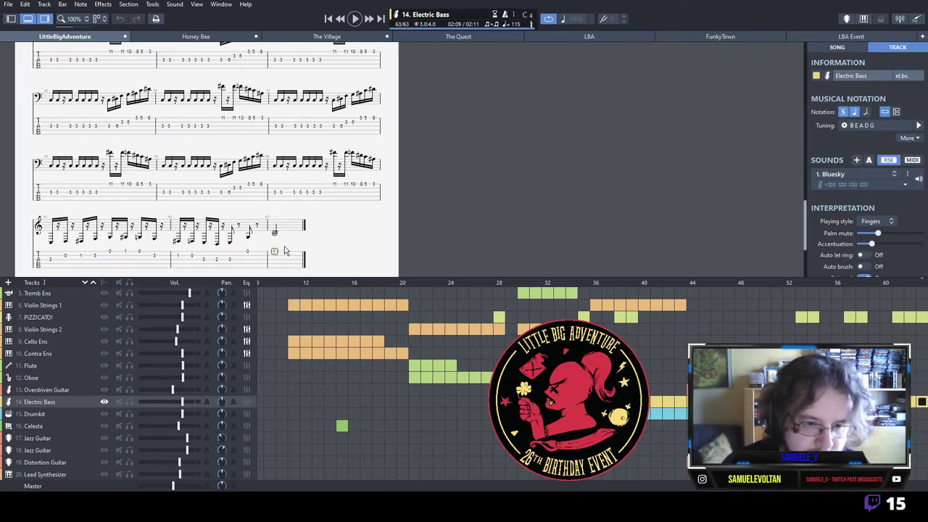
type("5")
key("Right")
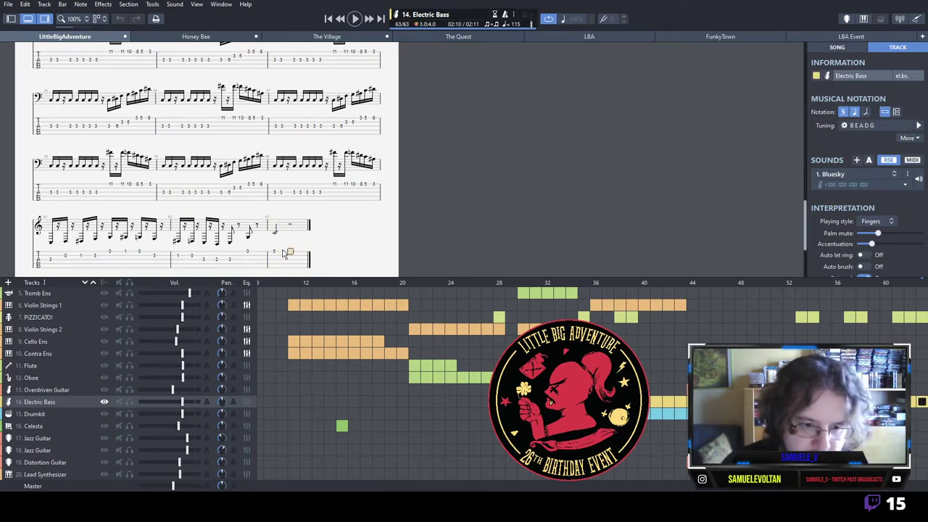
key("Left")
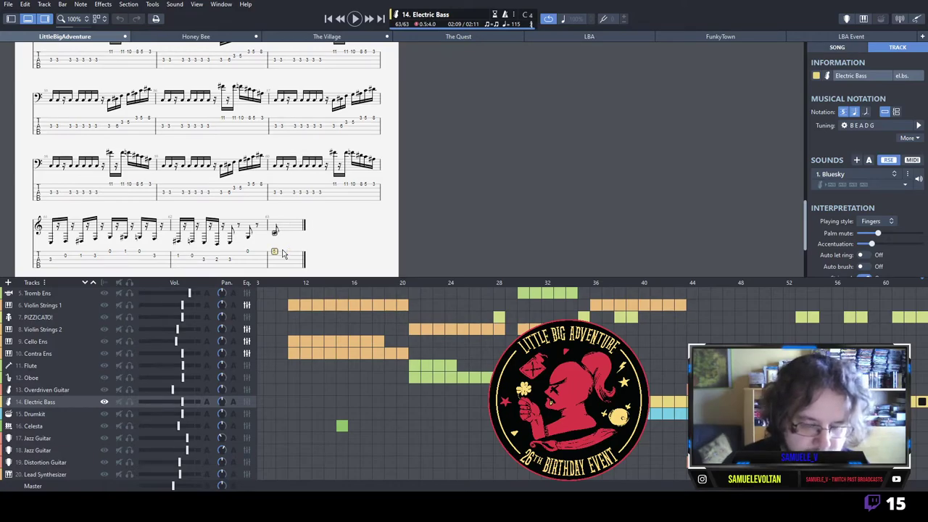
Continue Electric Bass bar 63 with an eighth rest and an eighth note at fret 3 on the A string, then fill the bar with rests.
key("Right")
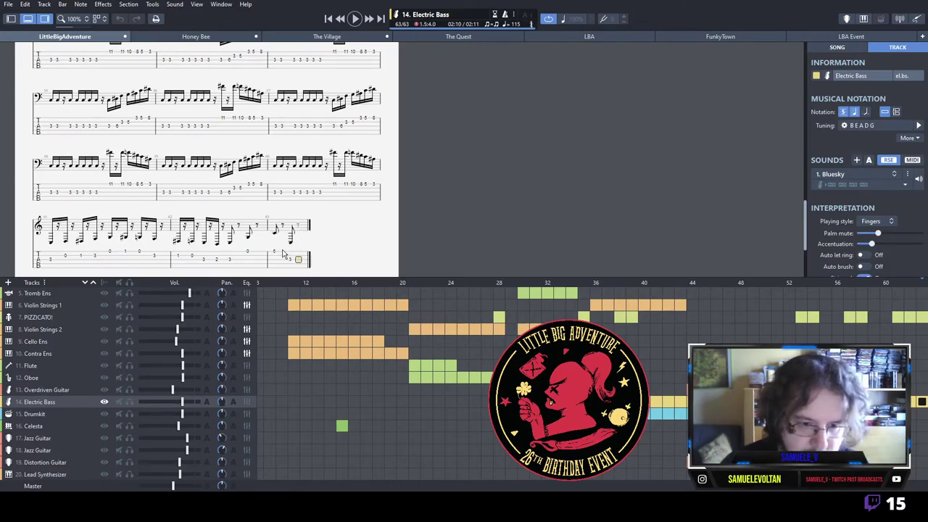
key("minus")
key("minus")
key("minus")
key("plus")
key("plus")
key("Right")
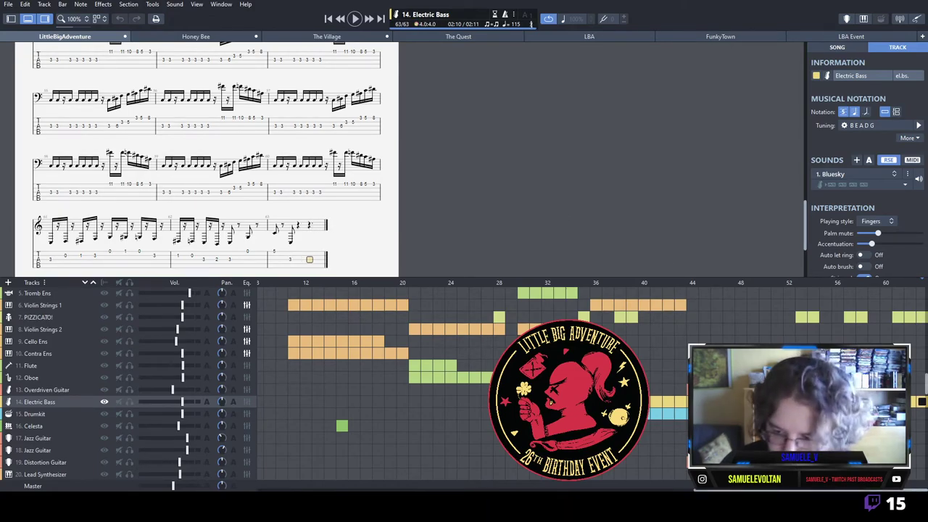
Audition the ending from the Drumkit track, then enter three quarter rests in bar 62 and drum hit 36 on beat four.
left_click(886, 414)
key("space")
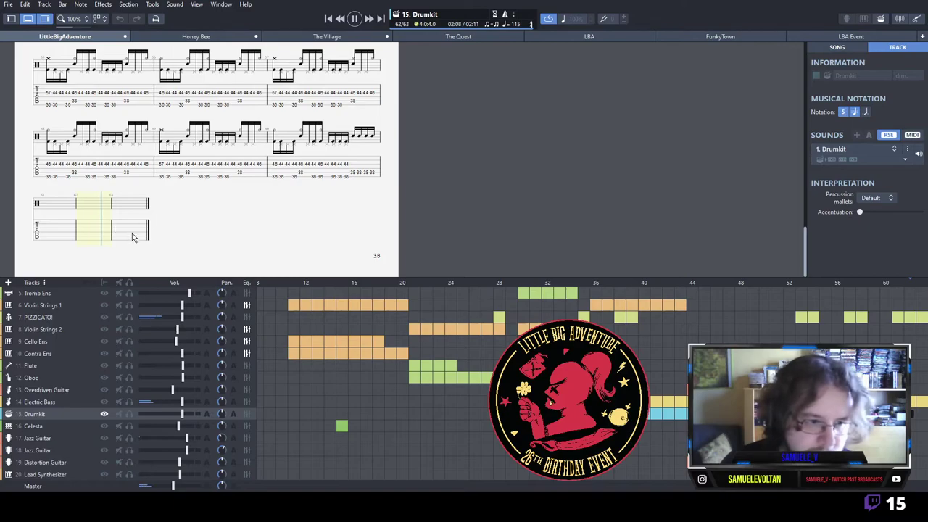
key("space")
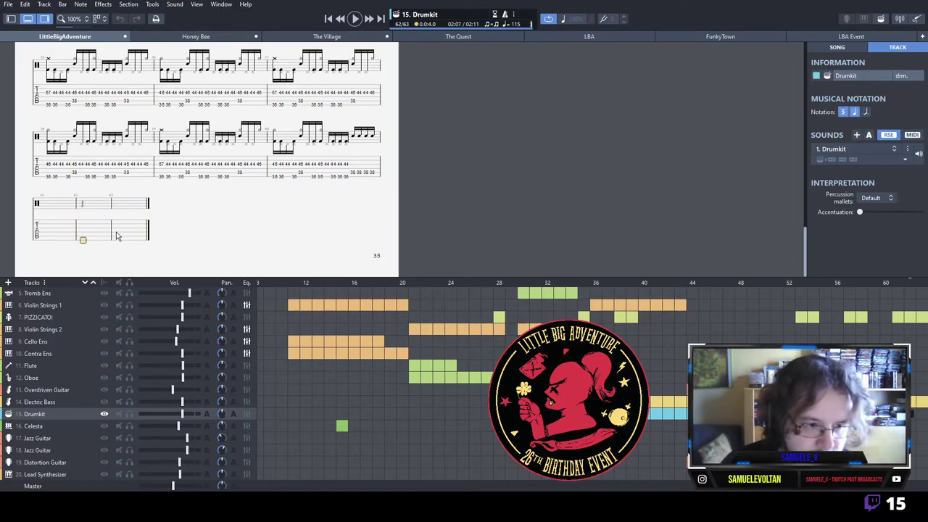
key("Right")
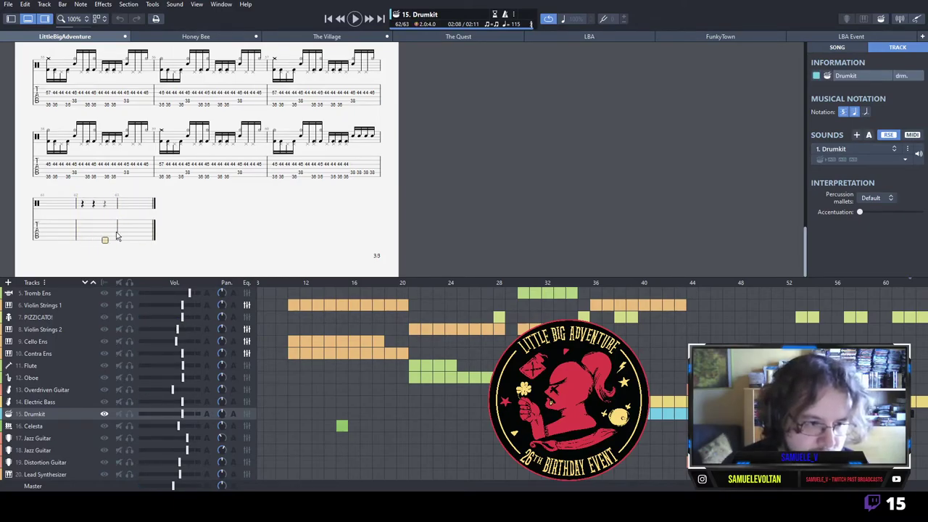
key("Right")
type("36")
key("plus")
key("period")
key("period")
key("Right")
Add drum hit 38 above the 36 on beat four of Drumkit bar 62.
left_click(116, 232)
key("space")
key("Left")
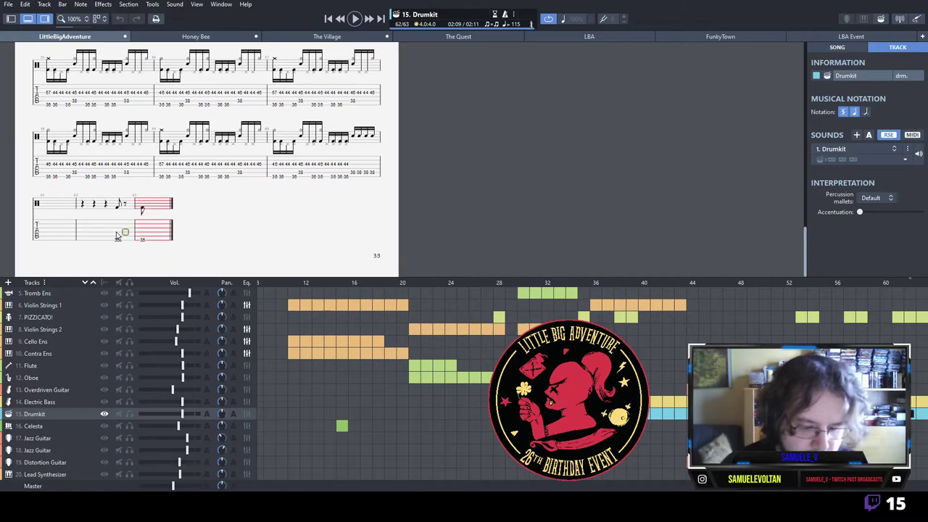
type("38")
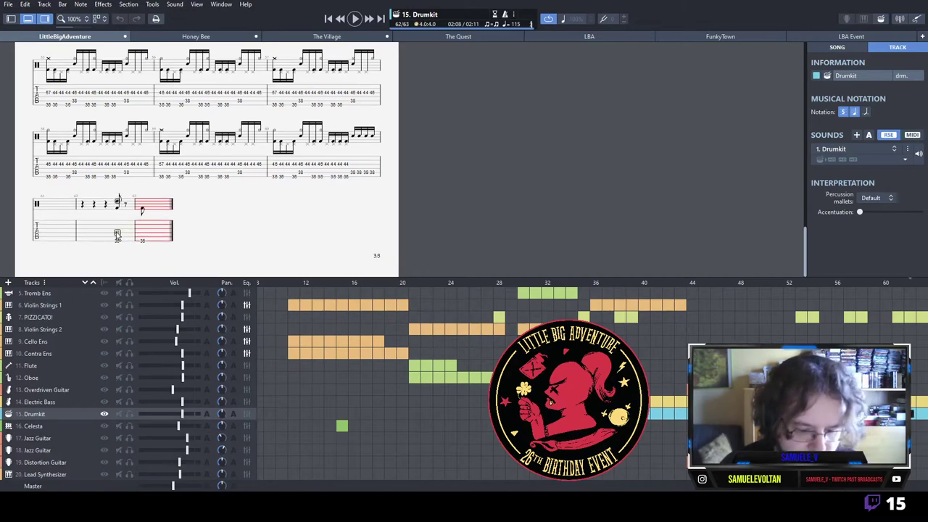
Complete Drumkit bar 63 with 57 and 36, an eighth rest, 57, 38 and 36 together, and closing rests, and audition it.
key("Right")
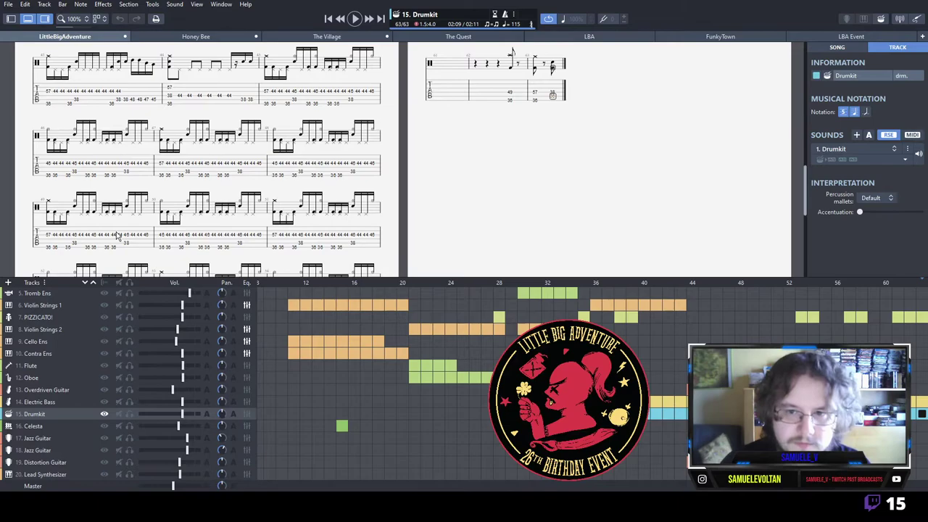
type("38")
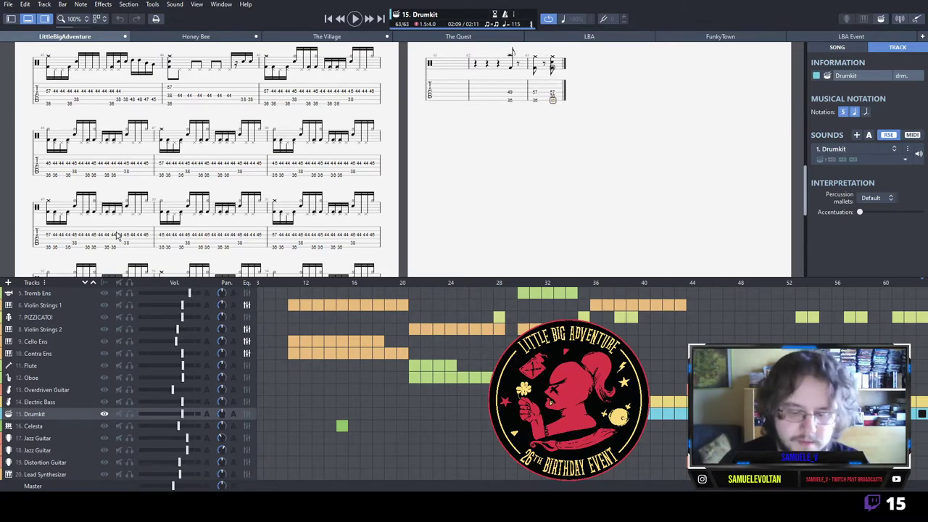
key("Right")
key("Right")
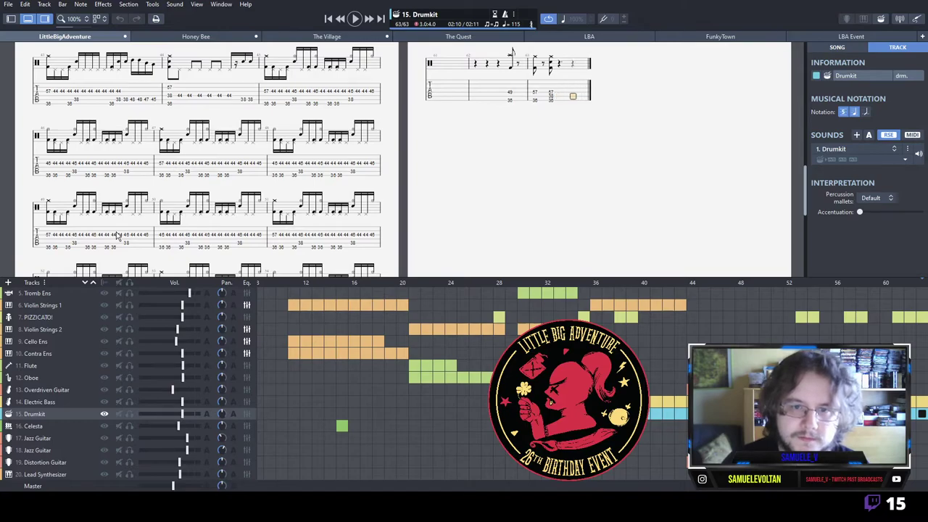
key("Left")
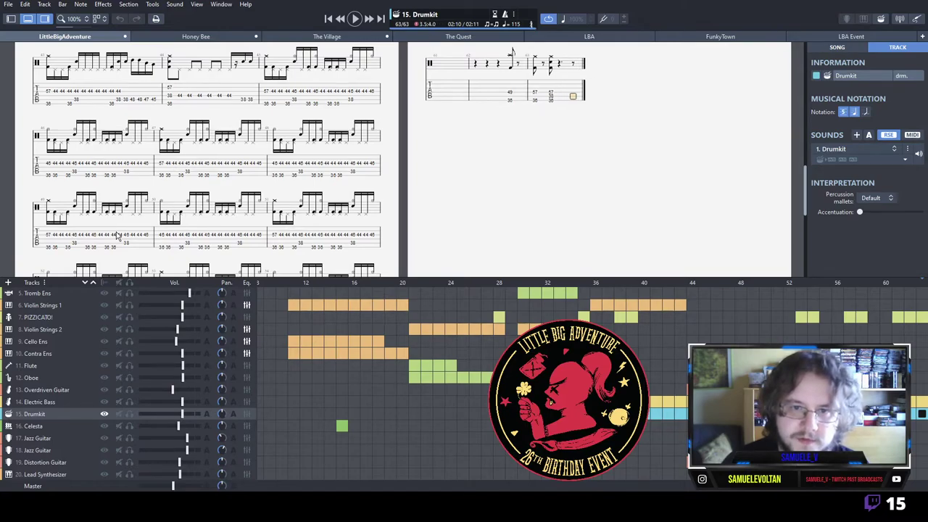
key("space")
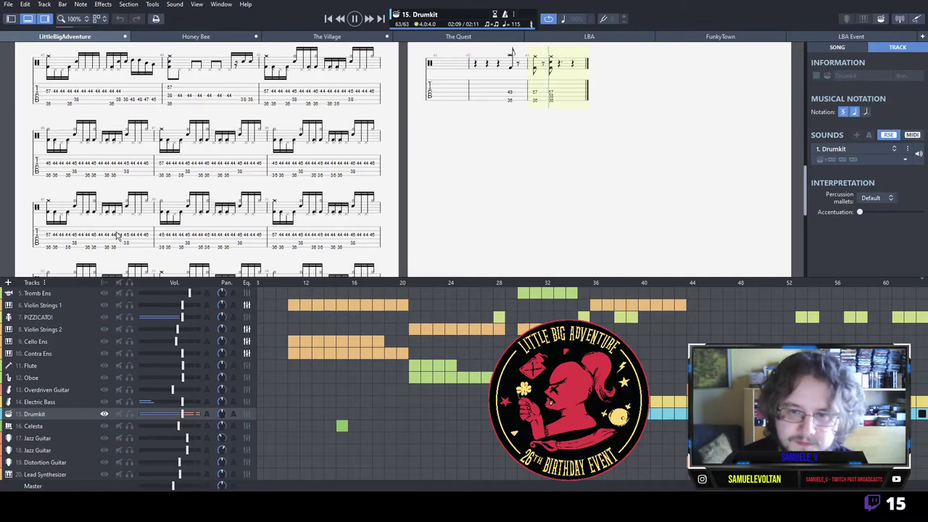
Enter a quarter rest, a quarter-note chord and a half rest in bar 63 of the first Jazz Guitar track.
left_click(911, 439)
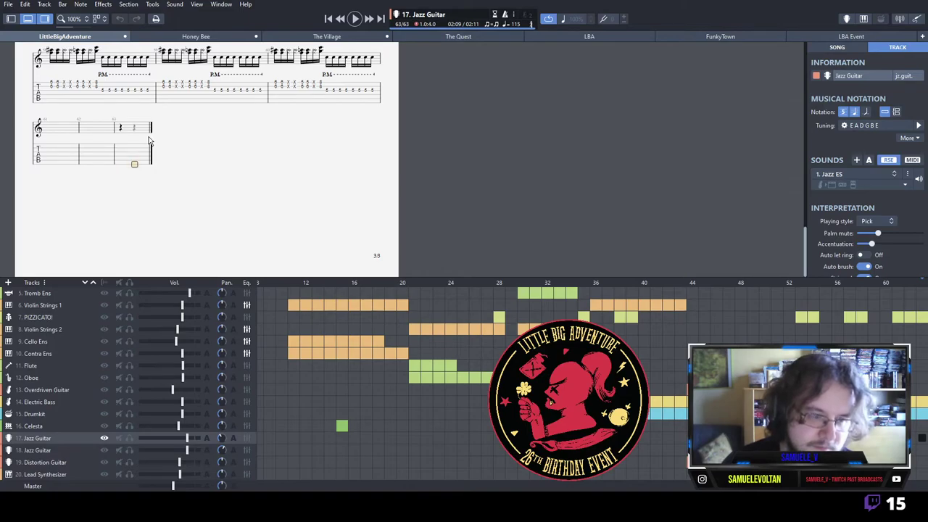
key("Up")
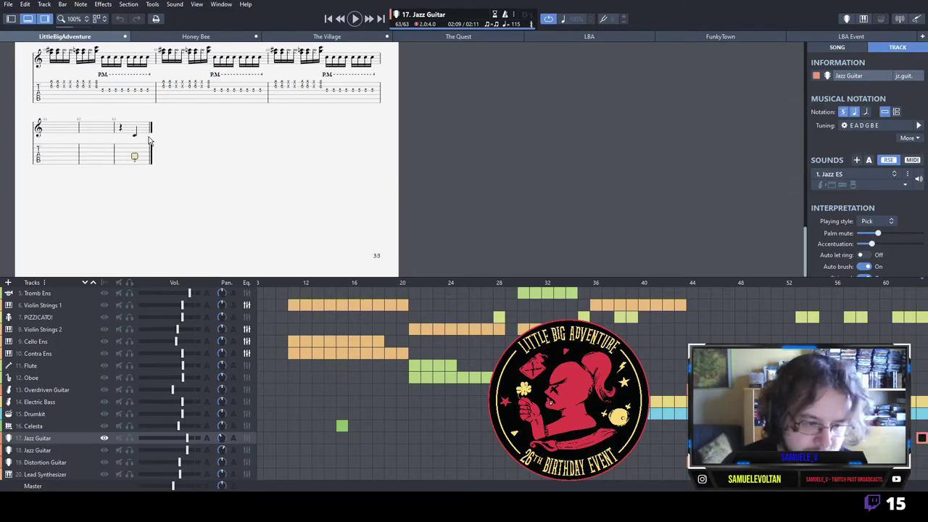
key("space")
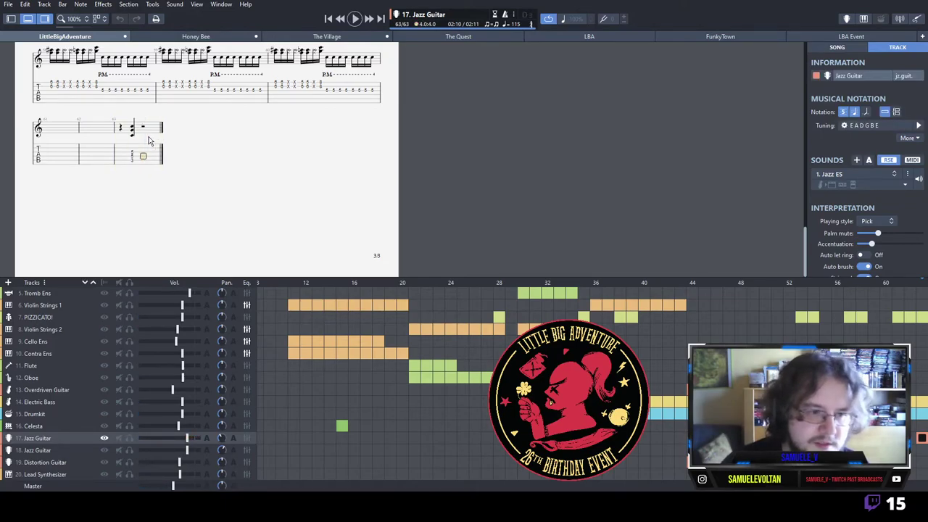
Copy the first Jazz Guitar's bar 63 into the second Jazz Guitar and Distortion Guitar tracks, and check the copies.
left_click_drag(117, 159, 144, 160)
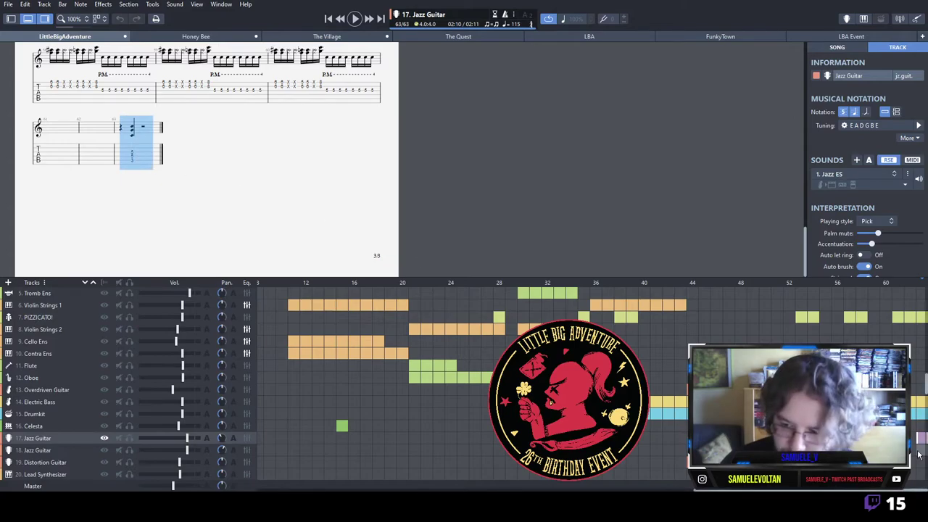
key("ctrl+Down")
key("ctrl+Down")
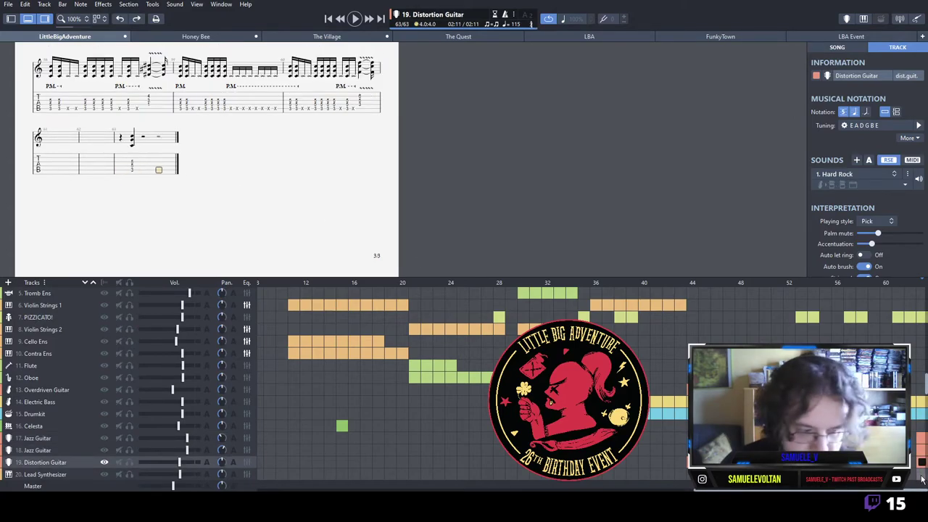
key("ctrl+Down")
key("ctrl+Up")
key("ctrl+Up")
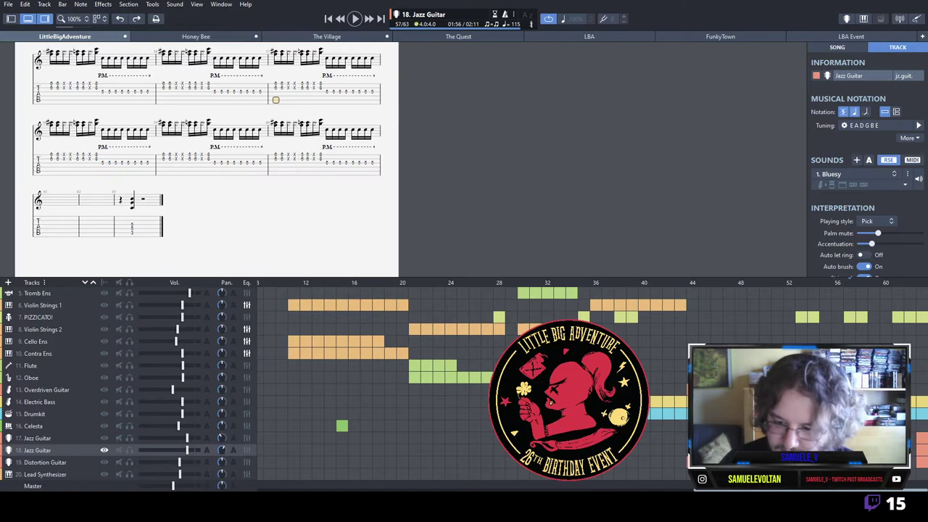
Play the song from bar 1 with the Pad Synthesizer track in view.
left_click_drag(810, 489, 276, 476)
scroll(289, 382, "up", 2)
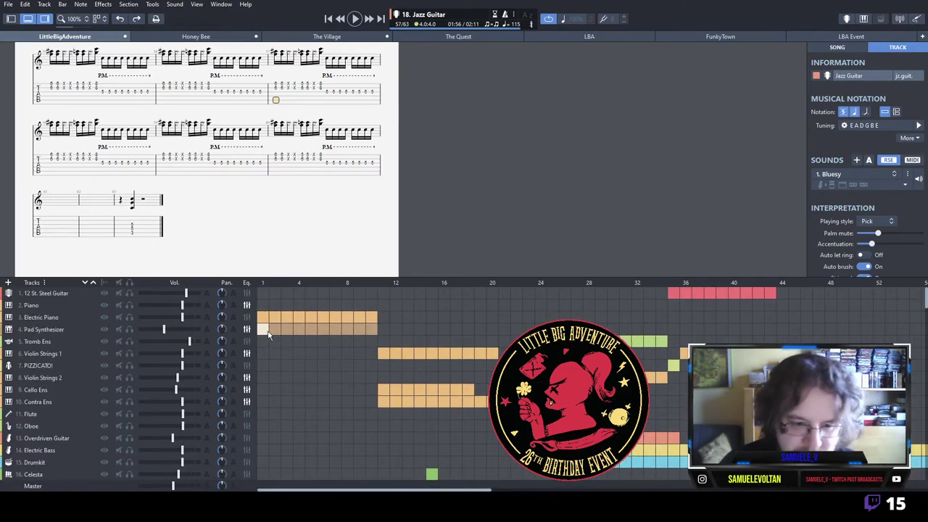
left_click(271, 333)
key("space")
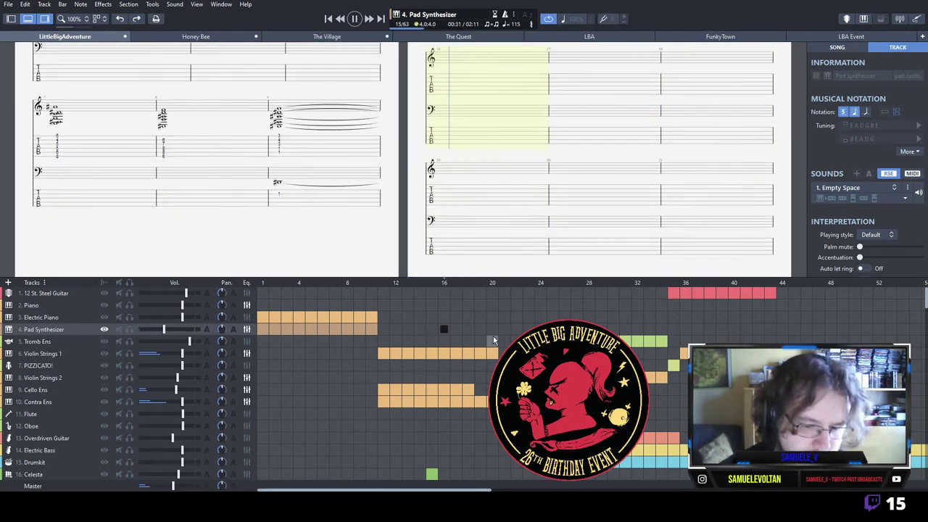
Audition the Celesta chord in bar 15 and play the song on from there.
scroll(493, 336, "down", 1)
left_click(67, 438)
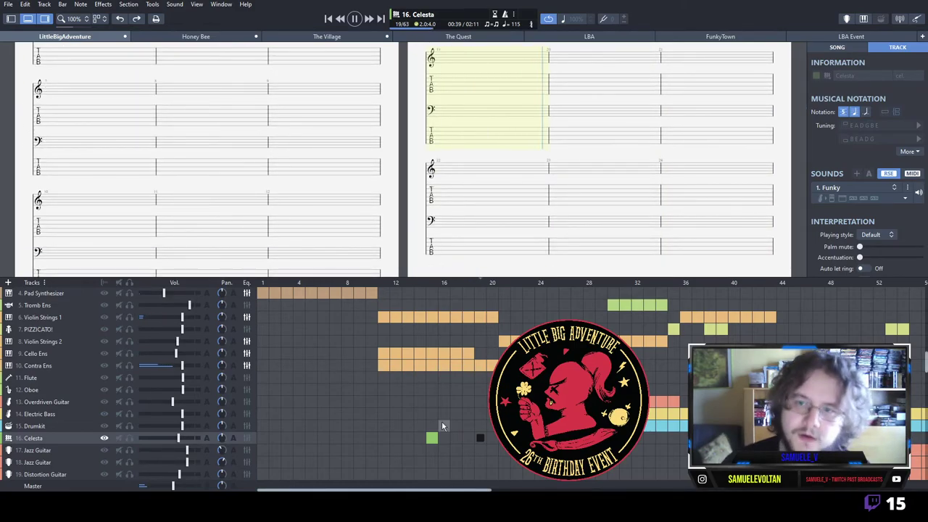
key("space")
left_click(431, 438)
key("ctrl+v")
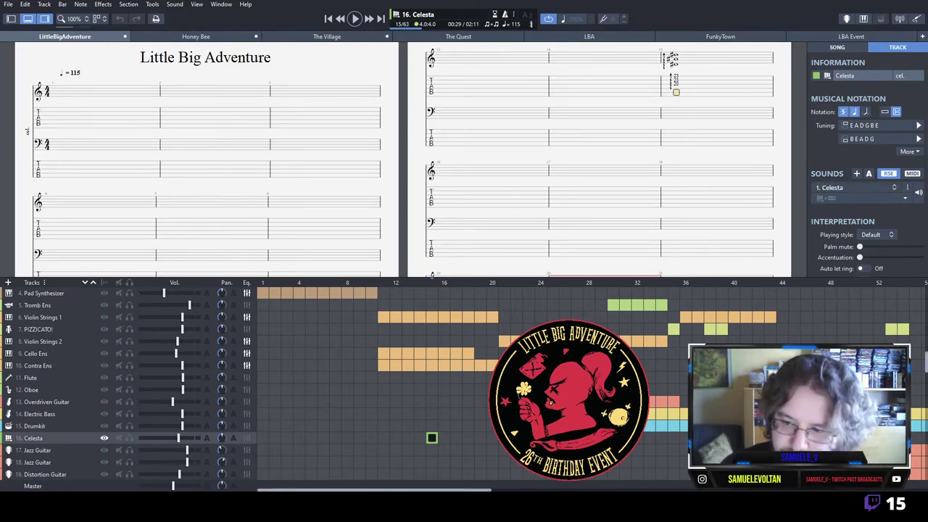
key("space")
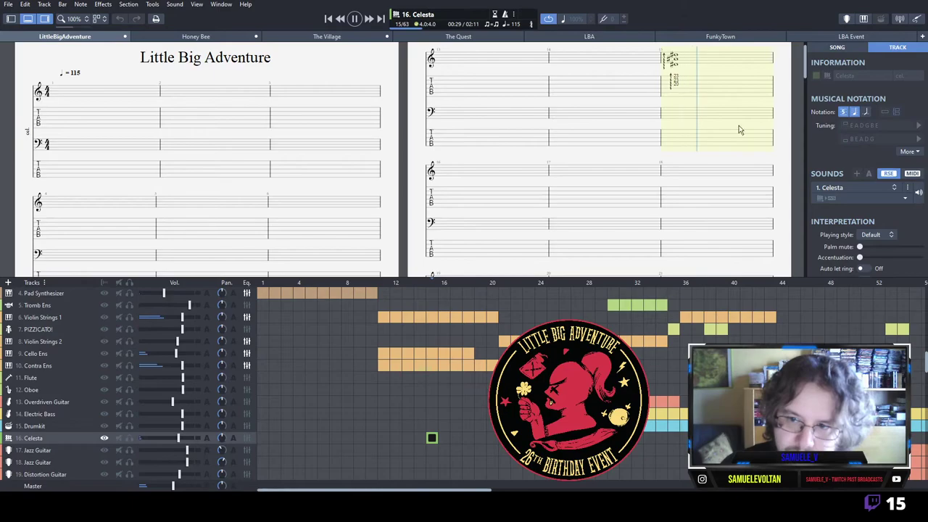
key("space")
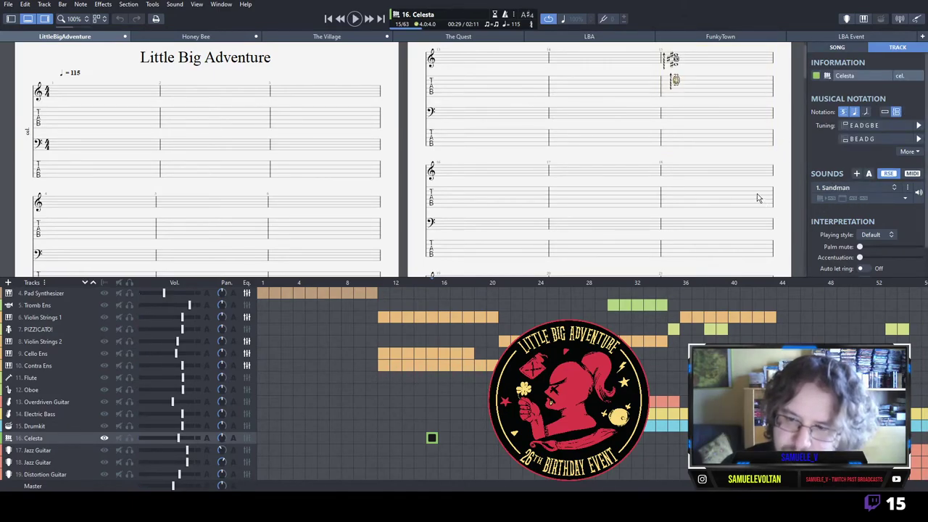
key("space")
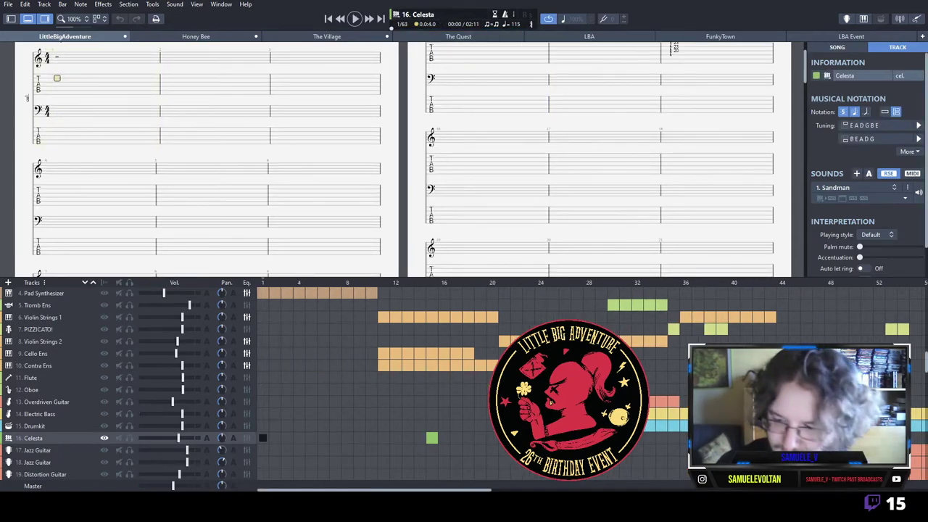
Append three empty bars to the end of the song, numbered 64 to 66.
left_click(886, 413)
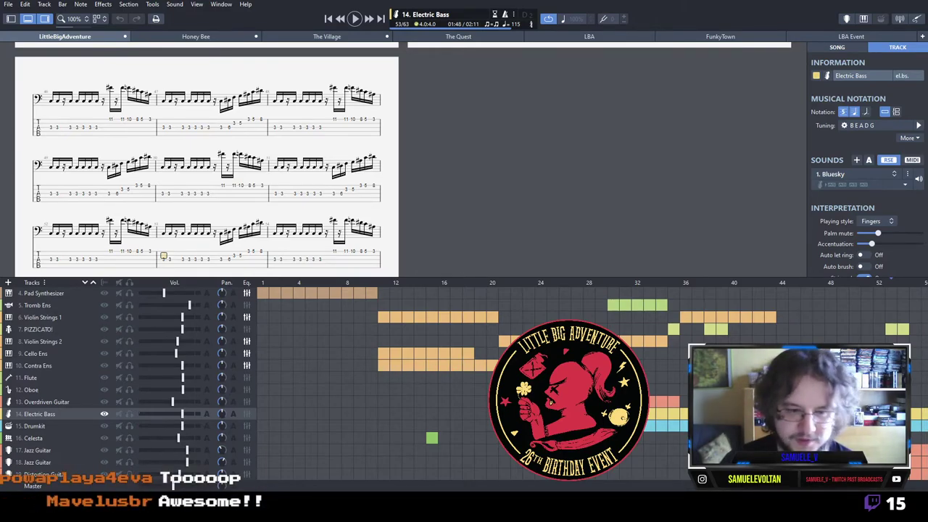
left_click(914, 418)
key("Right")
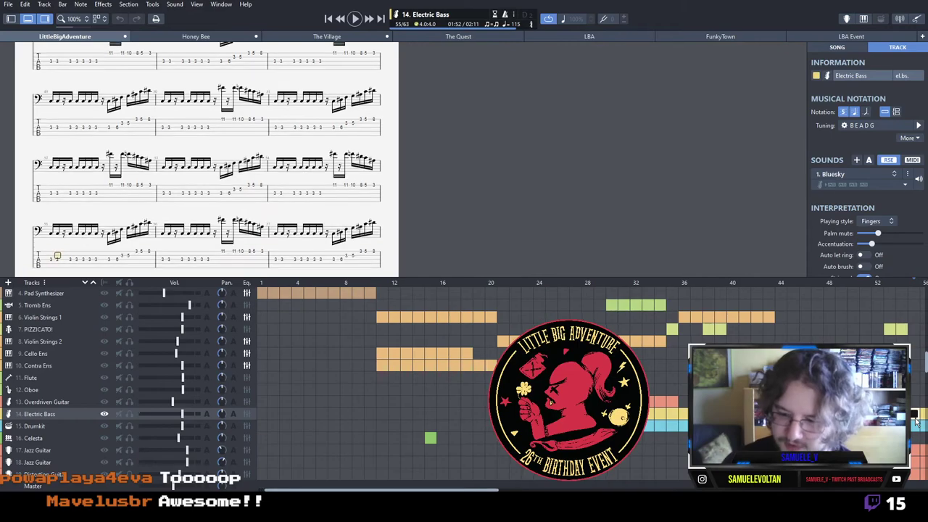
key("ctrl+Up")
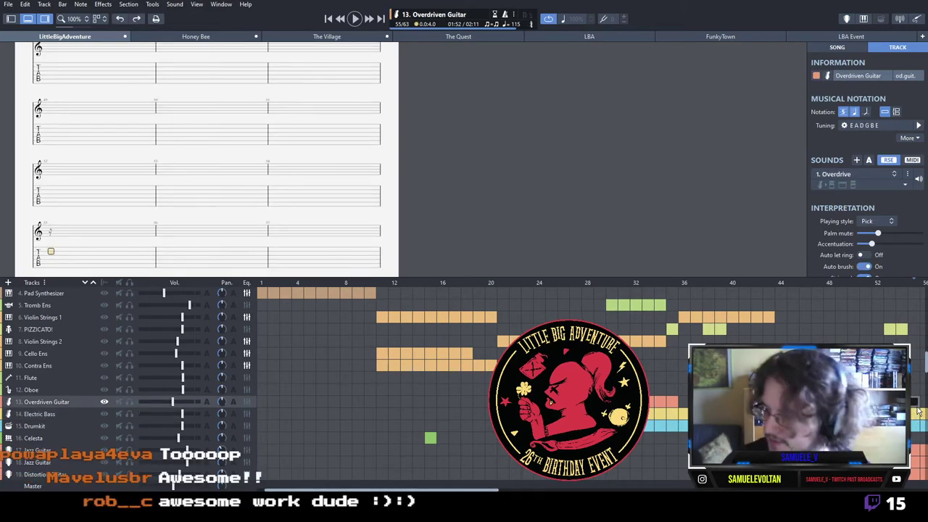
key("ctrl+Right")
key("ctrl+Right")
key("ctrl+Right")
key("ctrl+Right")
key("ctrl+Right")
key("ctrl+Right")
key("ctrl+Right")
key("ctrl+Right")
key("ctrl+Right")
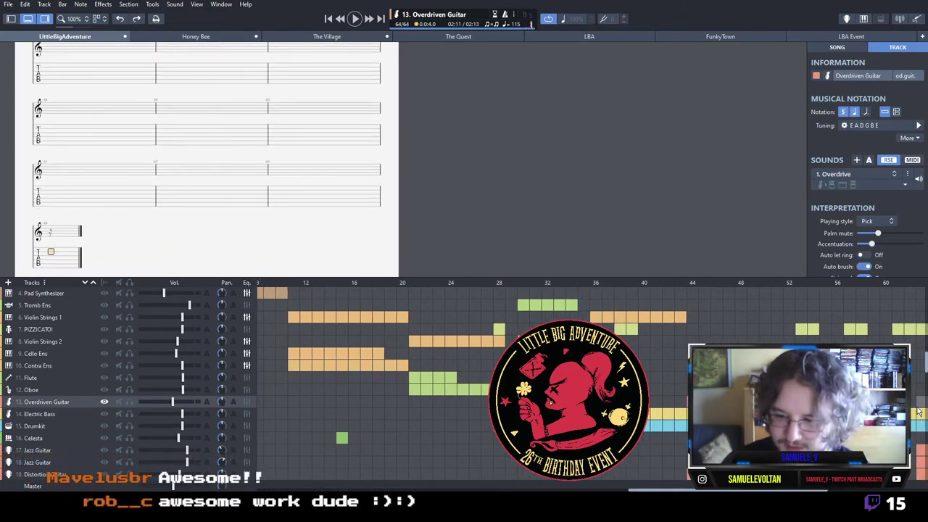
key("ctrl+Right")
key("ctrl+Right")
Lengthen the chord in bar 63 of the first Jazz Guitar track to a half note.
key("ctrl+Down")
key("ctrl+Down")
key("ctrl+Down")
key("ctrl+Down")
key("ctrl+Left")
key("ctrl+Left")
key("ctrl+Left")
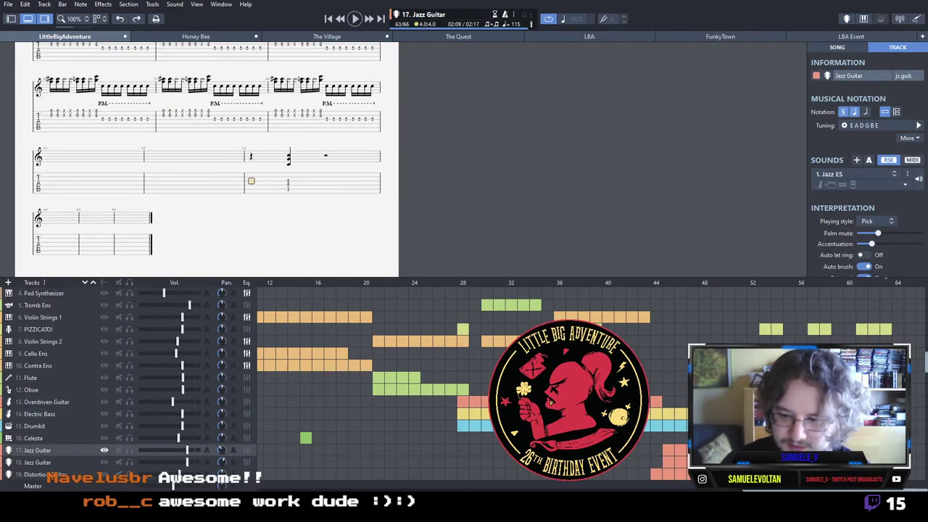
key("minus")
key("period")
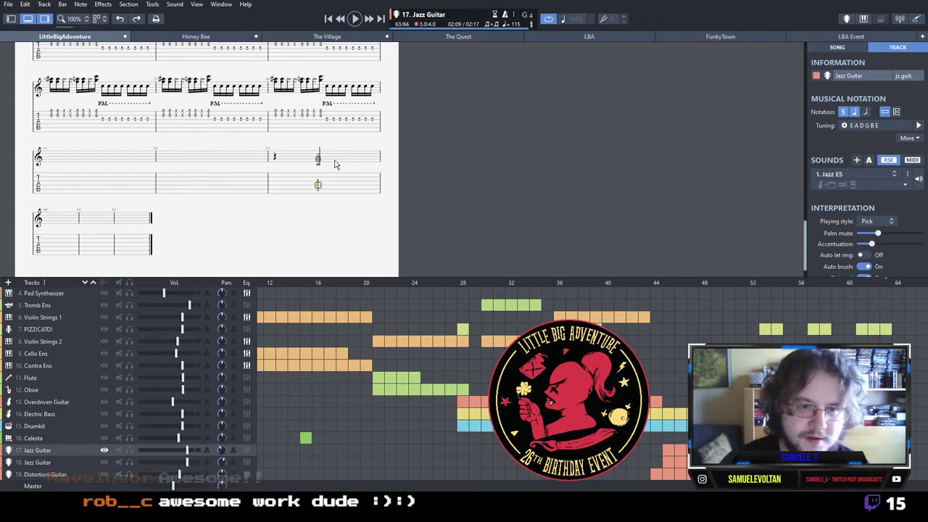
Fill beat four of the first Jazz Guitar's bar 63 with the same chord as a quarter note tied to the half note.
key("Right")
key("5")
key("Up")
key("5")
key("shift+Right")
key("plus")
key("Left")
key("Right")
key("shift+Right")
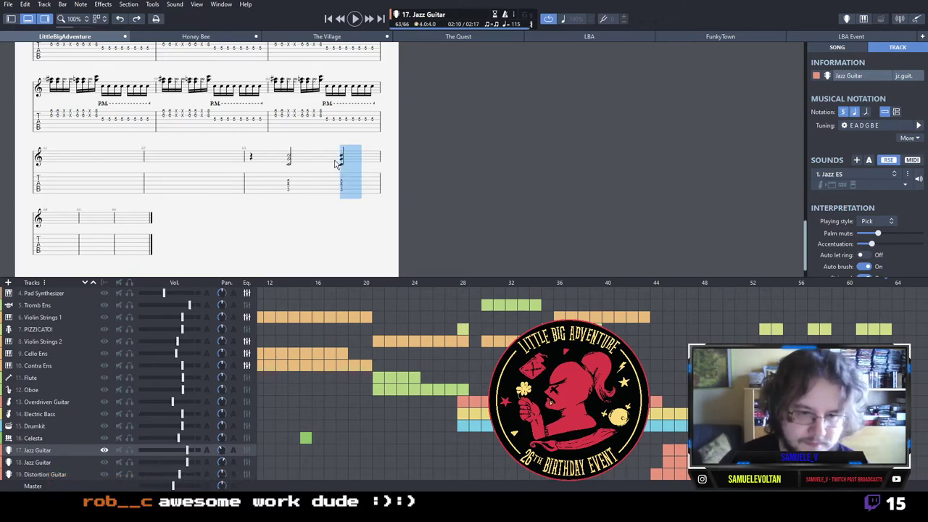
key("l")
Copy the first Jazz Guitar's rest and tied chords from bar 63 into the second Jazz Guitar and Distortion Guitar tracks.
key("Left")
key("Left")
key("shift+Right")
key("shift+Right")
key("ctrl+c")
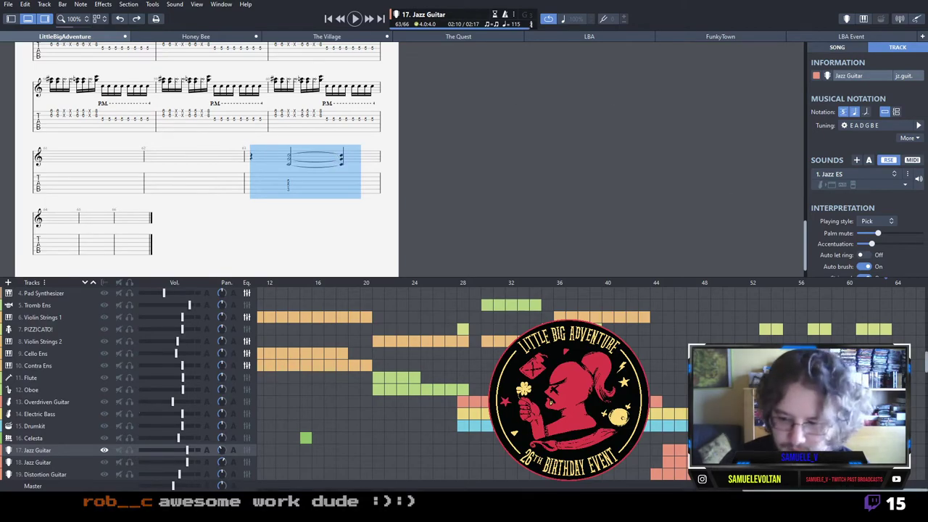
key("ctrl+Down")
left_click_drag(258, 193, 430, 247)
key("ctrl+v")
key("ctrl+Down")
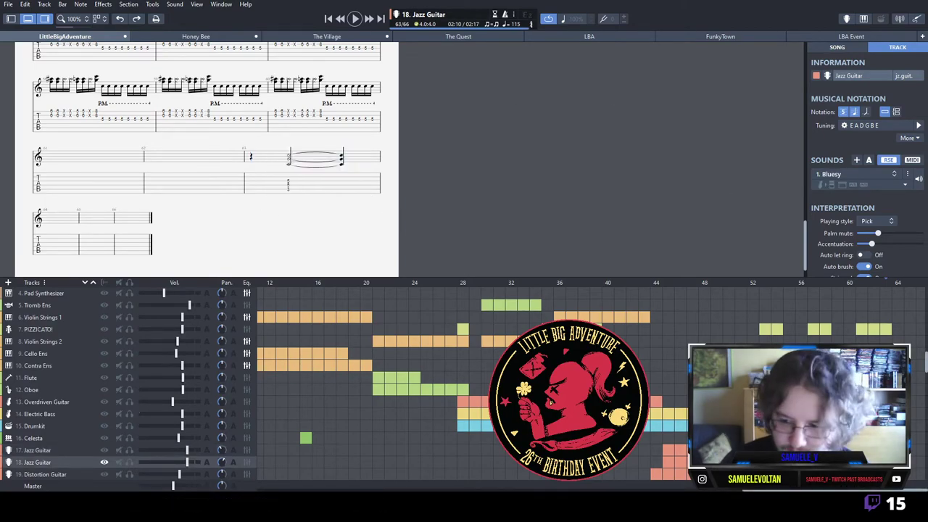
key("ctrl+v")
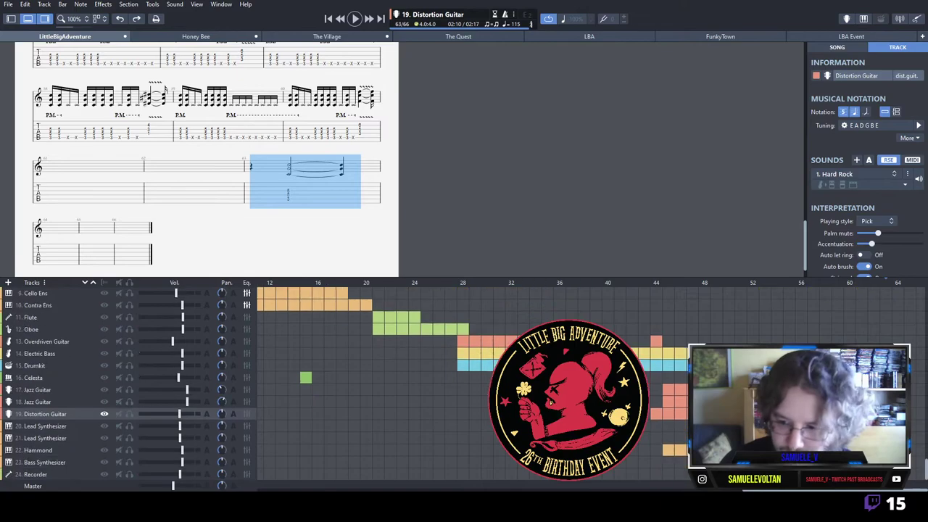
Extend the fret 3 note in Electric Bass bar 63 to a half note and tie it to an eighth note.
scroll(886, 377, "up", 2)
left_click(886, 377)
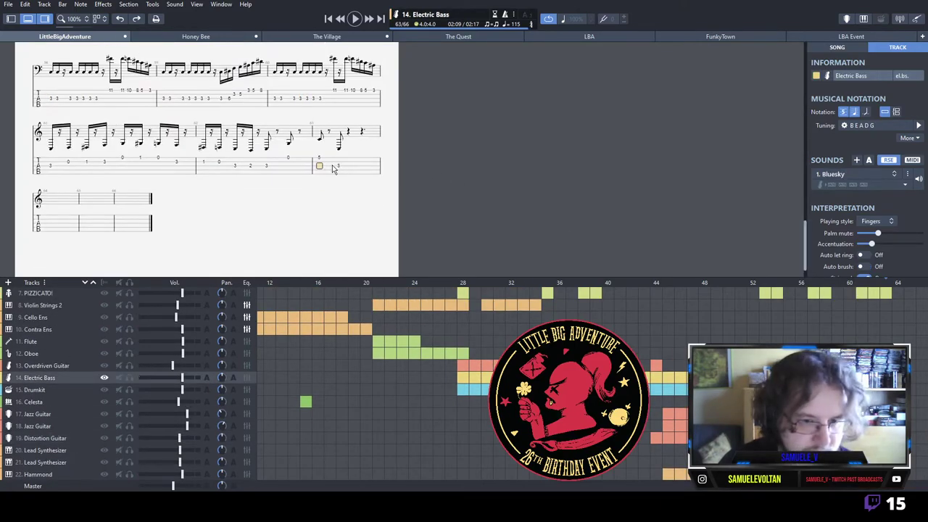
key("Delete")
key("Delete")
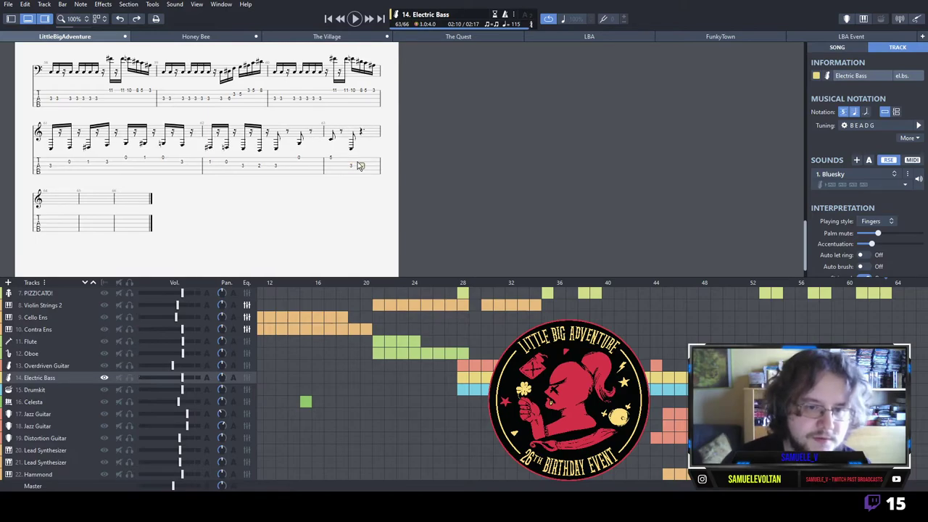
key("minus")
key("minus")
key("Right")
type("3")
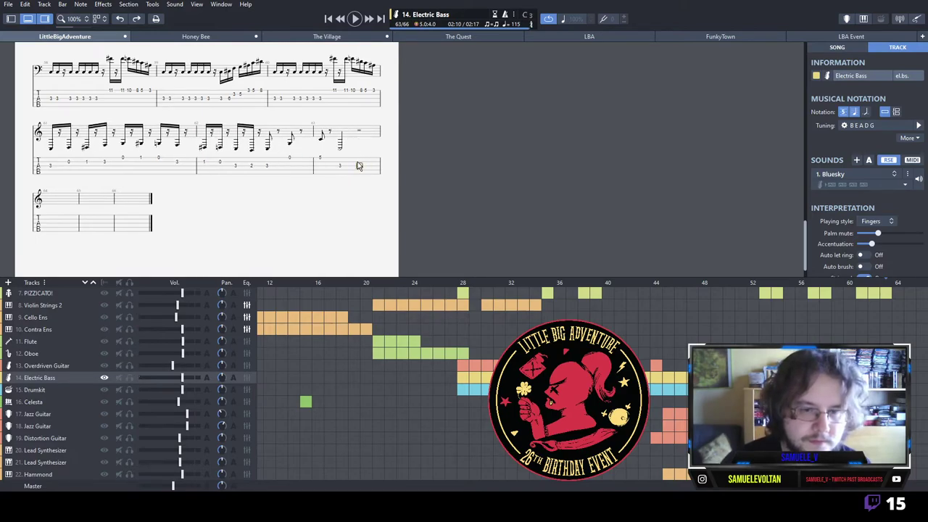
key("plus")
key("plus")
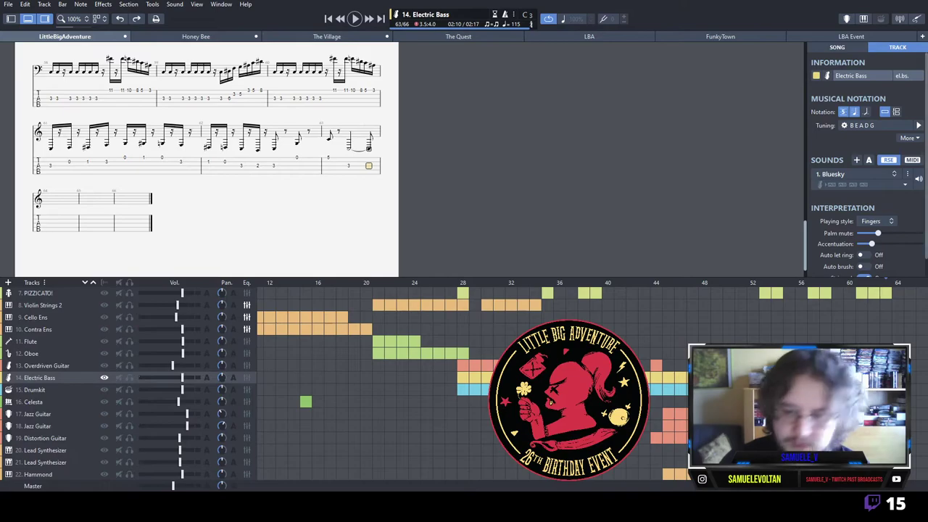
Compare bar 63 with the PIZZICATO! track and lengthen the Electric Bass's final tied note to a quarter note.
left_click(712, 293)
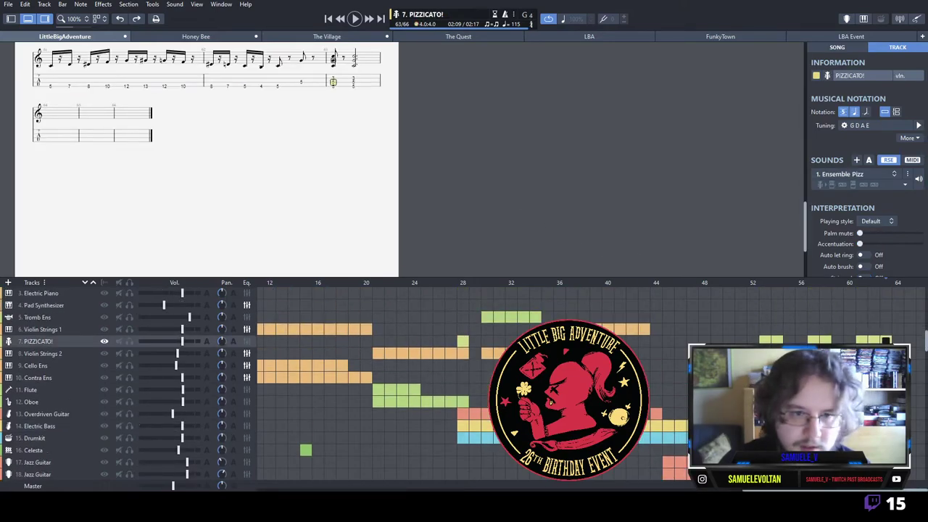
left_click(886, 425)
left_click(343, 254)
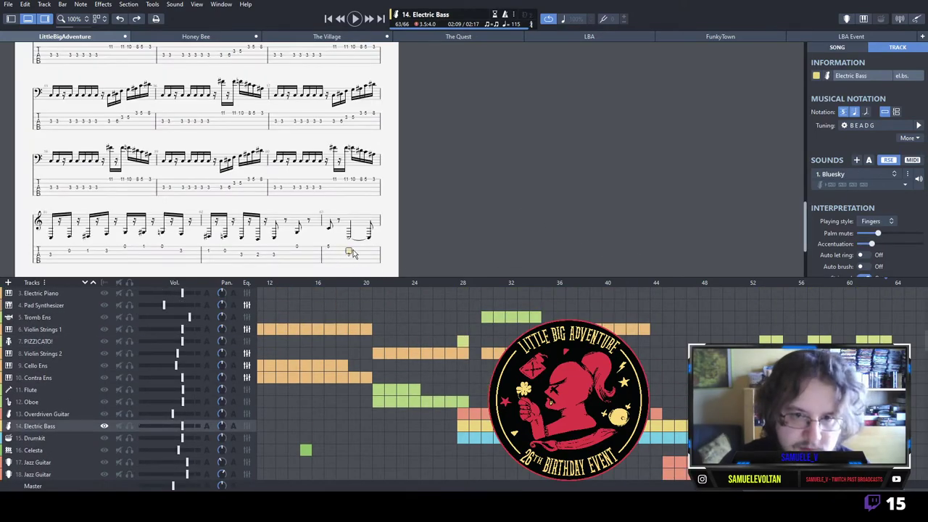
key("plus")
key("minus")
key("minus")
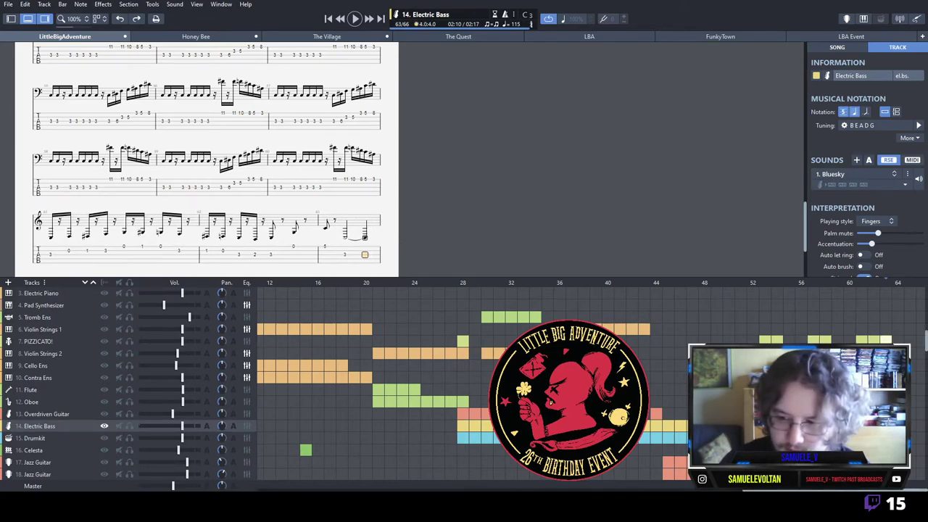
Play back the ending from bar 63 of the PIZZICATO! track.
left_click(885, 339)
key("space")
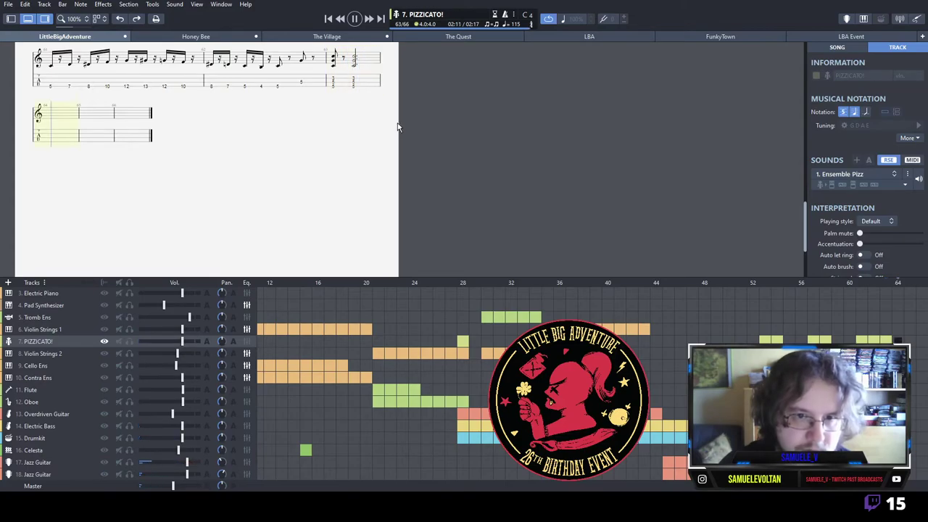
key("space")
Enter a whole-note chord in bar 64 of the second Jazz Guitar track, tied to the bar 63 chord.
left_click(885, 474)
scroll(108, 406, "down", 2)
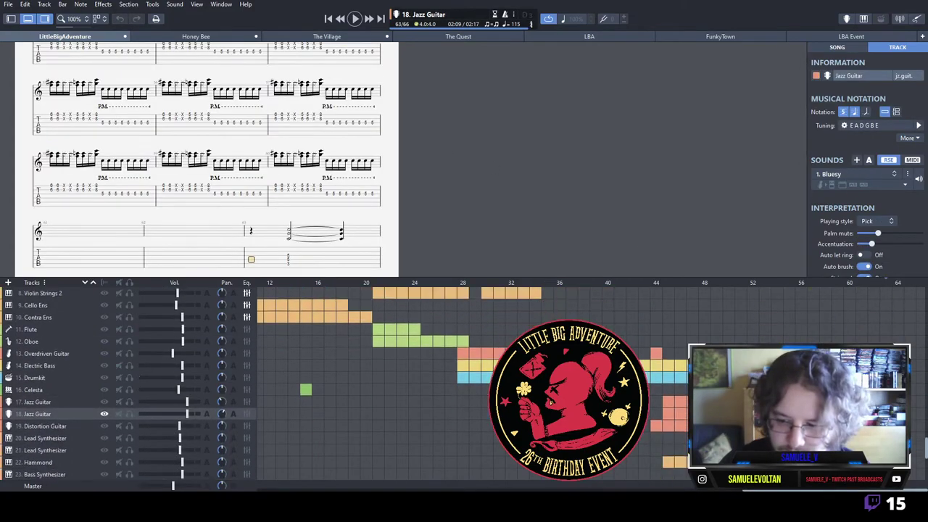
scroll(306, 205, "down", 1)
key("Up")
type("5")
key("Up")
type("5")
key("shift+Right")
key("minus")
key("minus")
key("Escape")
key("shift+Right")
key("l")
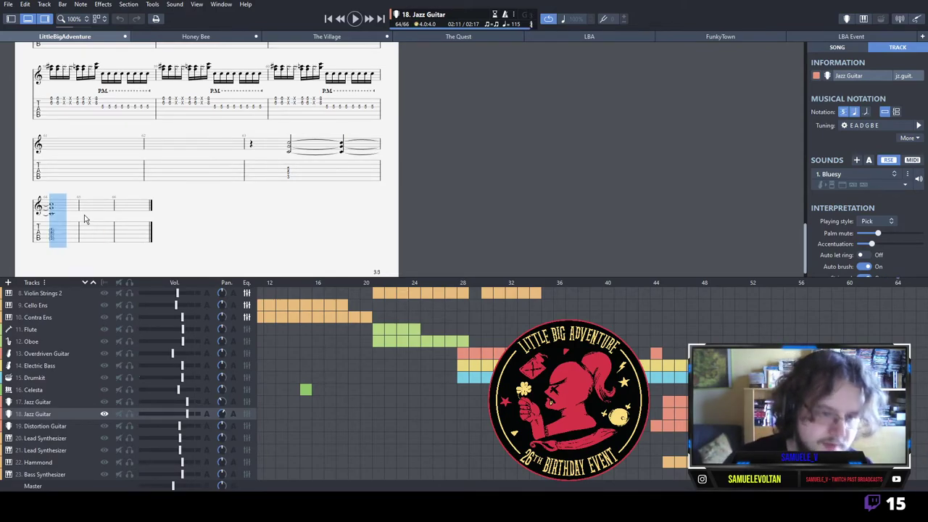
Extend the bar 63 chords into bar 64 as tied whole notes in the Distortion Guitar and first Jazz Guitar tracks.
left_click(901, 427)
left_click_drag(68, 240, 63, 254)
key("l")
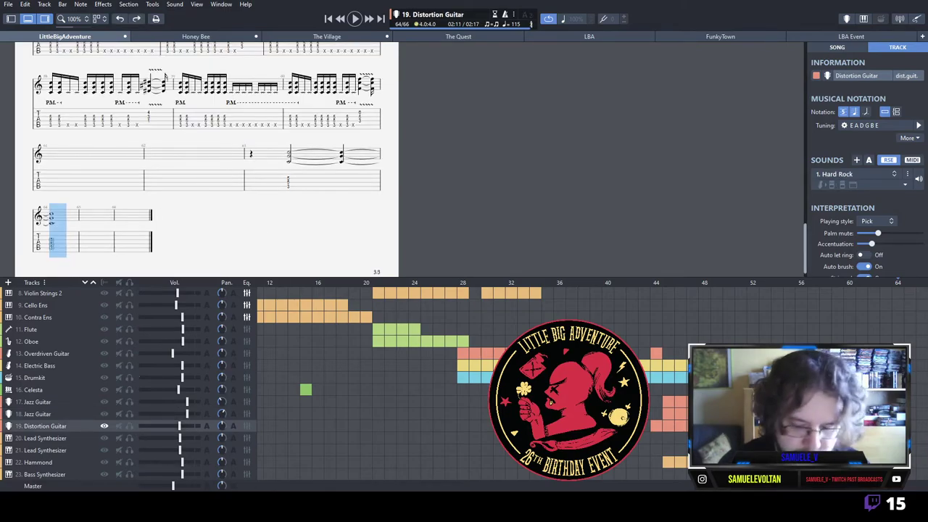
key("ctrl+Up")
key("ctrl+Up")
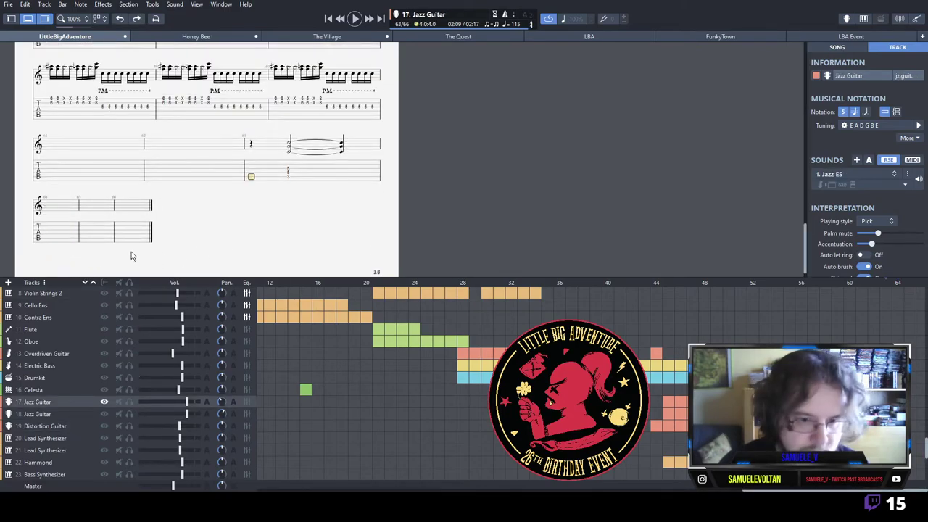
left_click_drag(68, 240, 51, 235)
key("l")
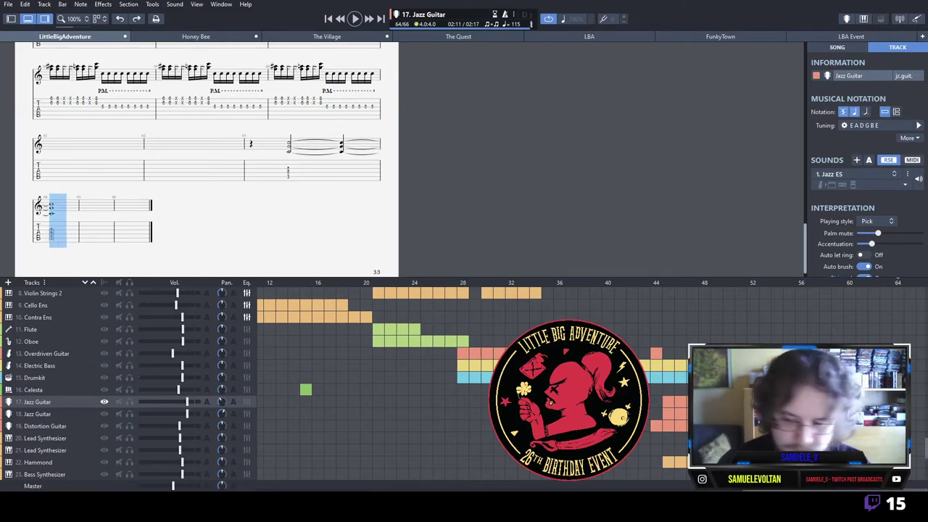
Fill Electric Bass bar 64 with a whole note on fret 3 tied to the last note of bar 63.
scroll(464, 384, "down", 1)
key("ctrl+Up")
key("ctrl+Up")
key("ctrl+Up")
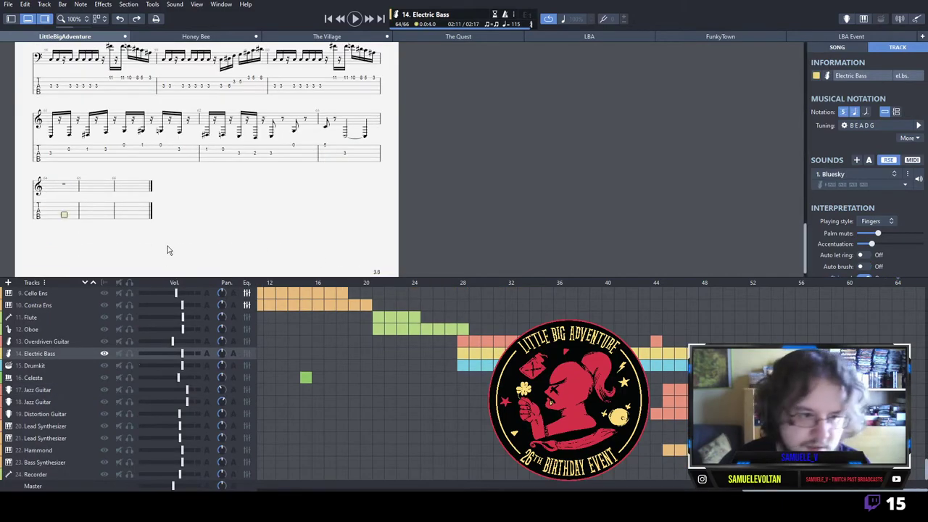
key("ctrl+v")
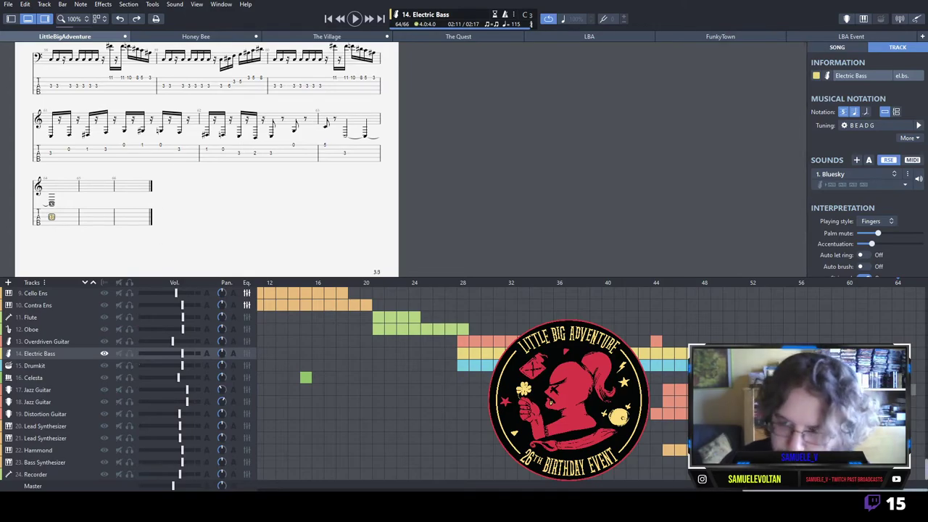
scroll(464, 385, "up", 1)
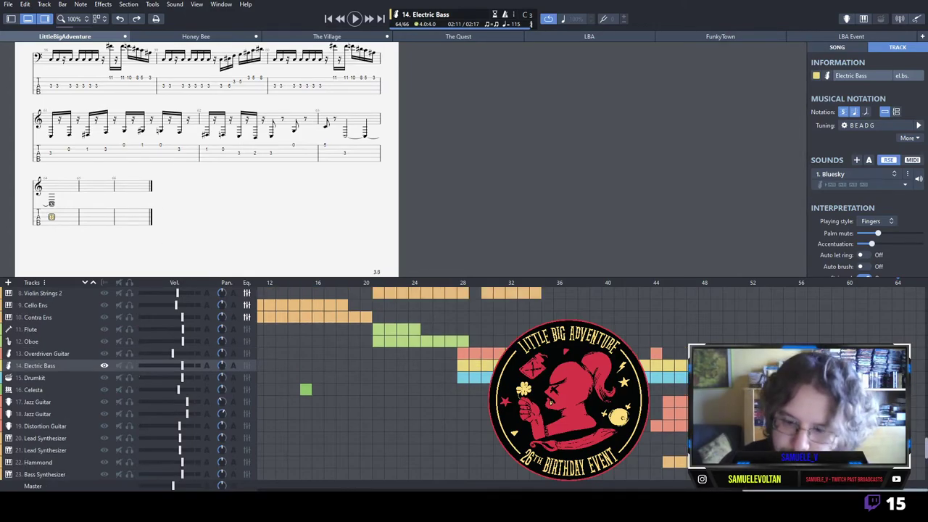
left_click_drag(759, 489, 274, 488)
scroll(326, 406, "up", 4)
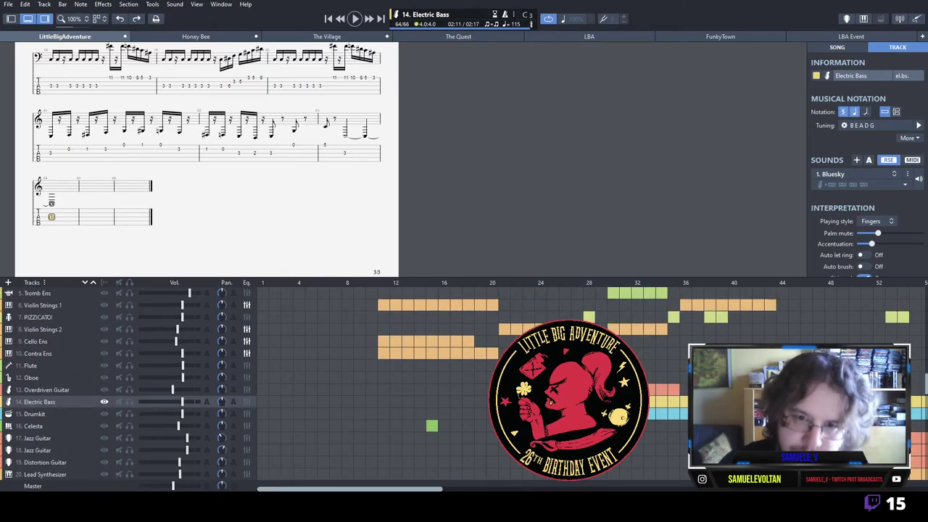
left_click(580, 41)
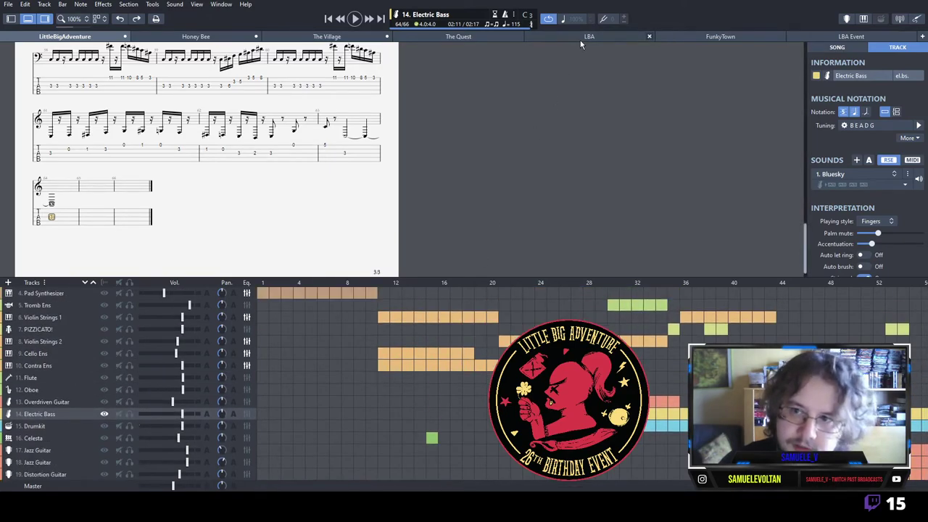
Switch to the LBA Event score and review its Cello, Choir2 and Acoustic Piano tracks for a usable ending part.
left_click(806, 36)
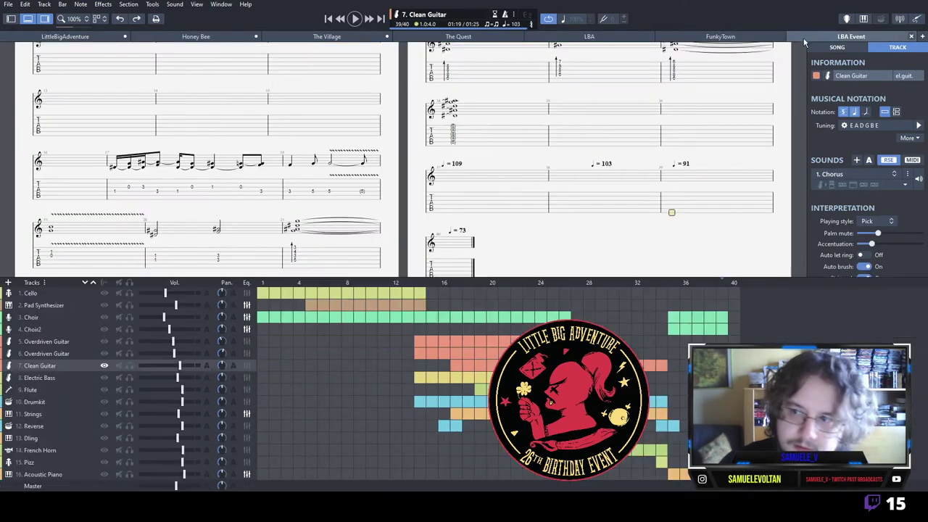
left_click(263, 294)
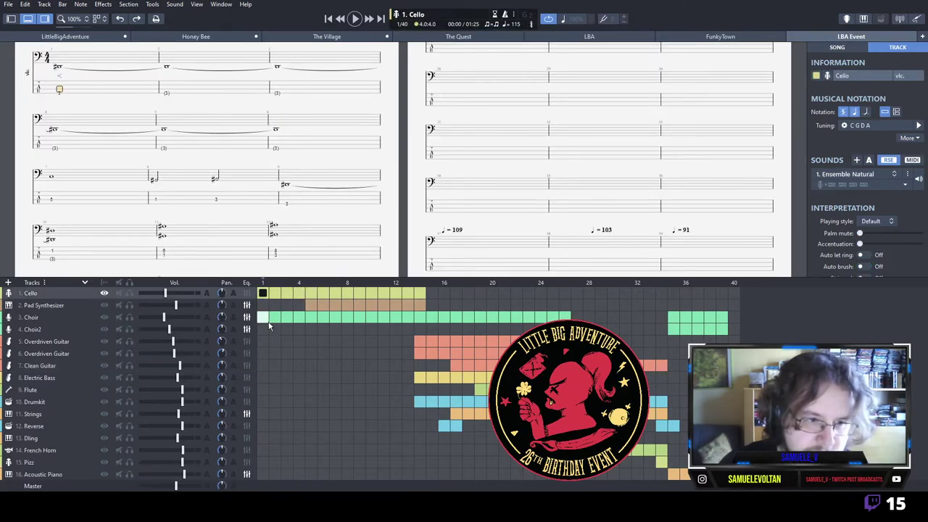
left_click(673, 329)
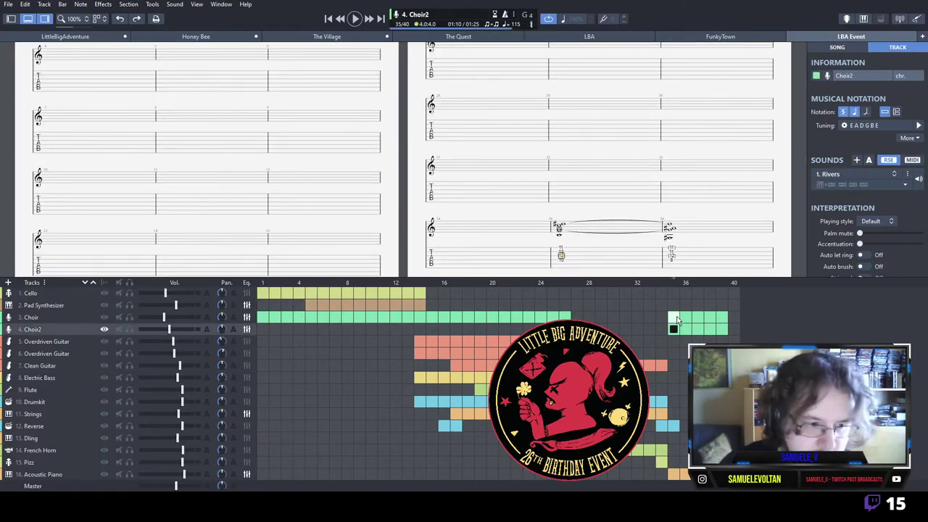
left_click(673, 474)
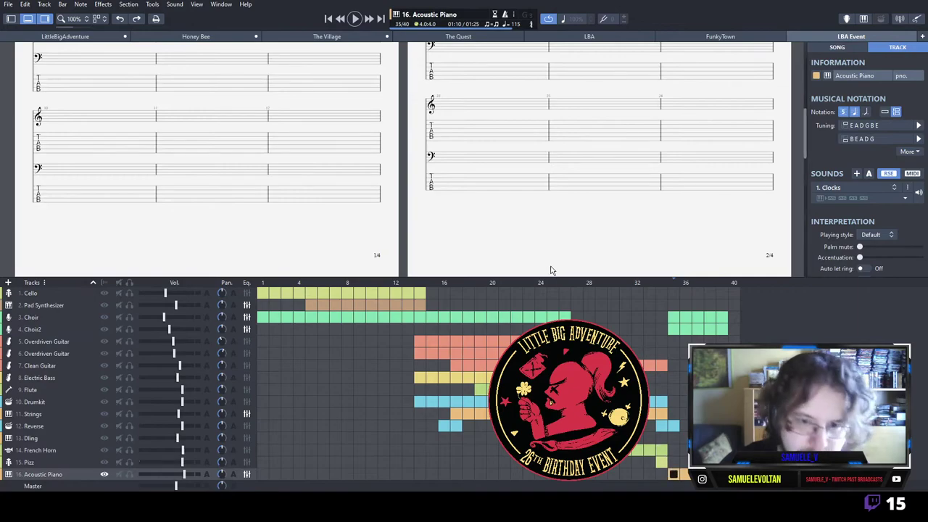
scroll(507, 243, "up", 3)
scroll(475, 217, "down", 10)
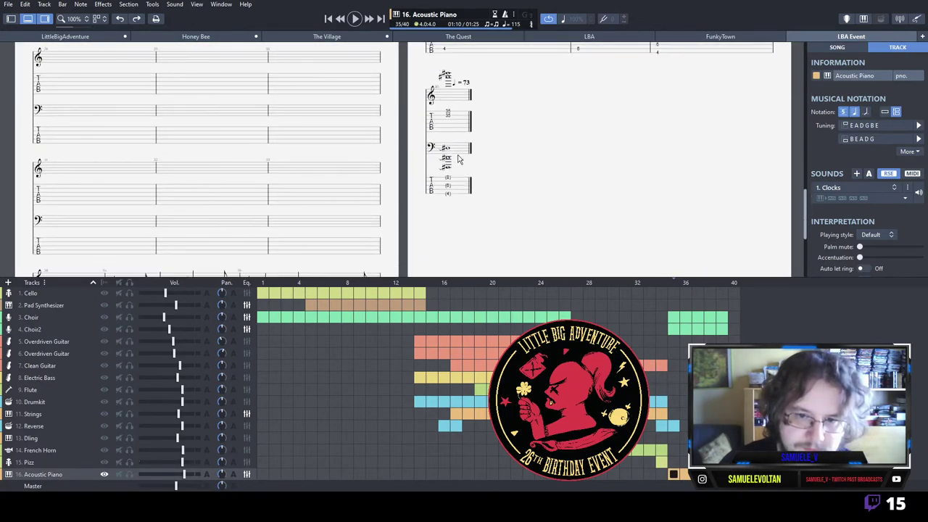
Copy the upper-staff Acoustic Piano passage from bars 35 to 40 of the LBA Event score.
double_click(113, 207)
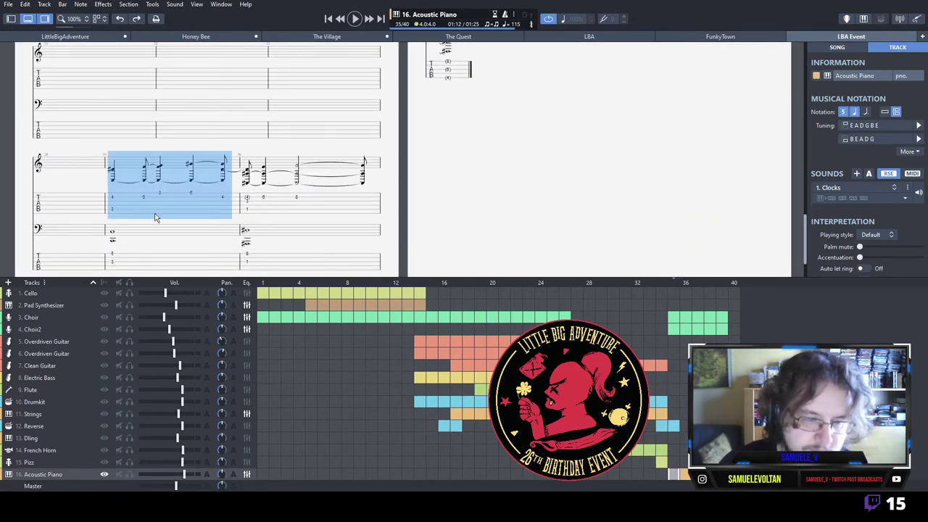
left_click_drag(155, 193, 349, 214)
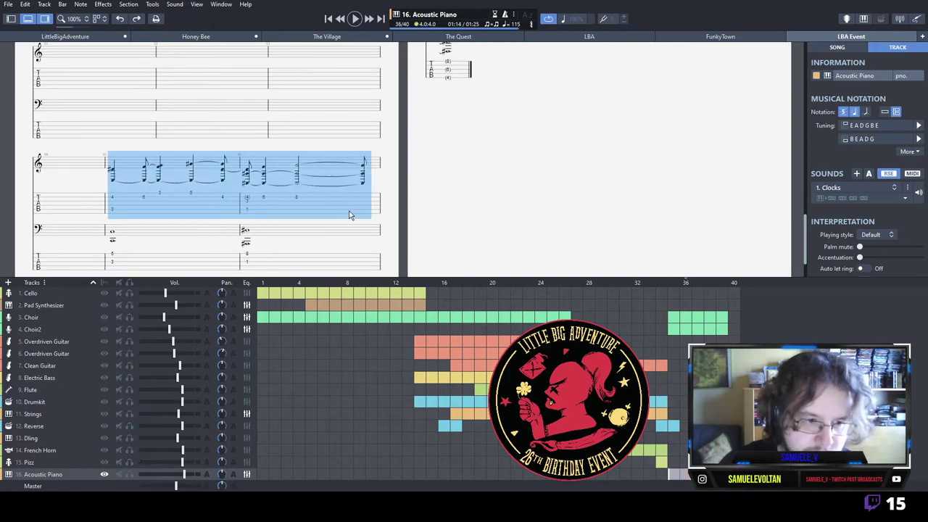
scroll(346, 190, "up", 2)
scroll(134, 236, "down", 3)
left_click(123, 236)
scroll(348, 180, "up", 6)
left_click_drag(118, 174, 452, 241)
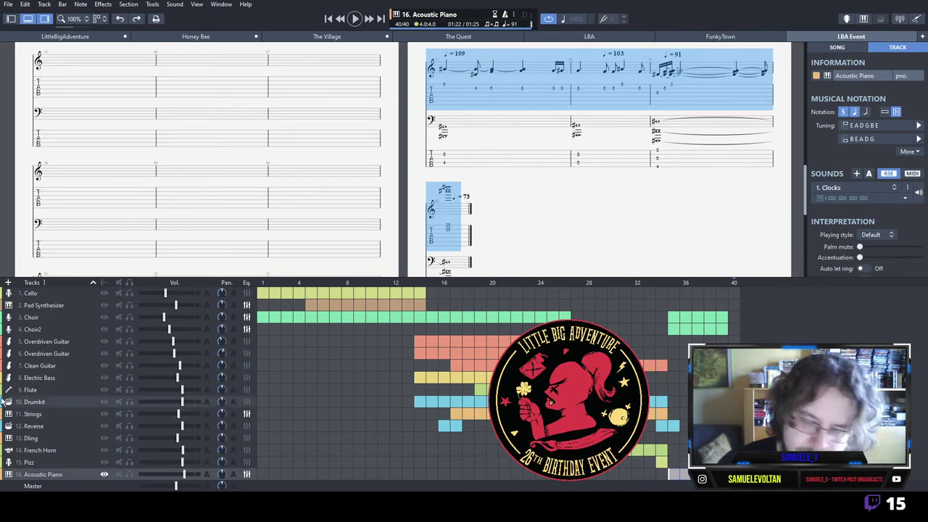
Return to the LittleBigAdventure score and inspect the Electric Bass ending from bar 58 up to bar 65.
left_click(73, 36)
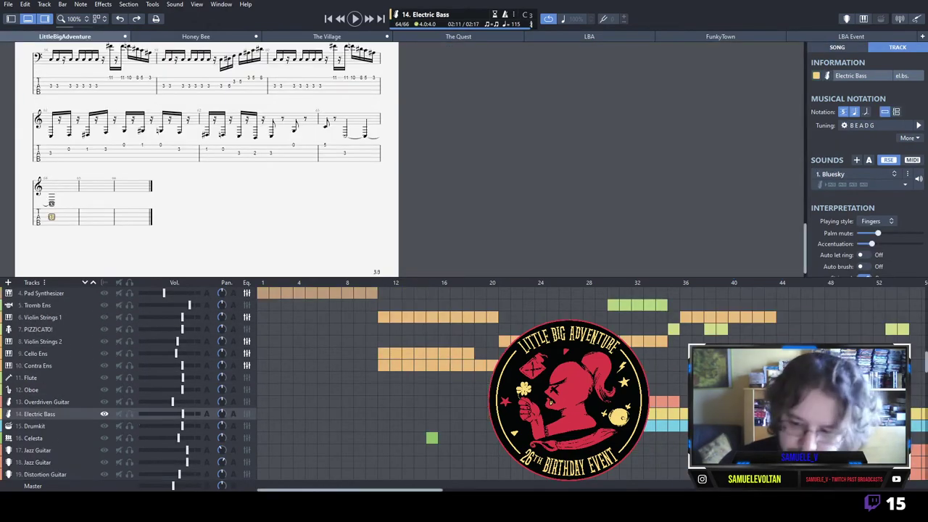
left_click(918, 414)
key("Right")
key("Right")
key("Right")
key("Right")
key("Right")
key("Right")
key("Right")
key("Right")
key("Right")
key("Right")
key("Right")
key("Right")
key("Right")
key("Right")
key("Right")
key("Right")
key("Right")
key("Right")
key("Right")
key("Right")
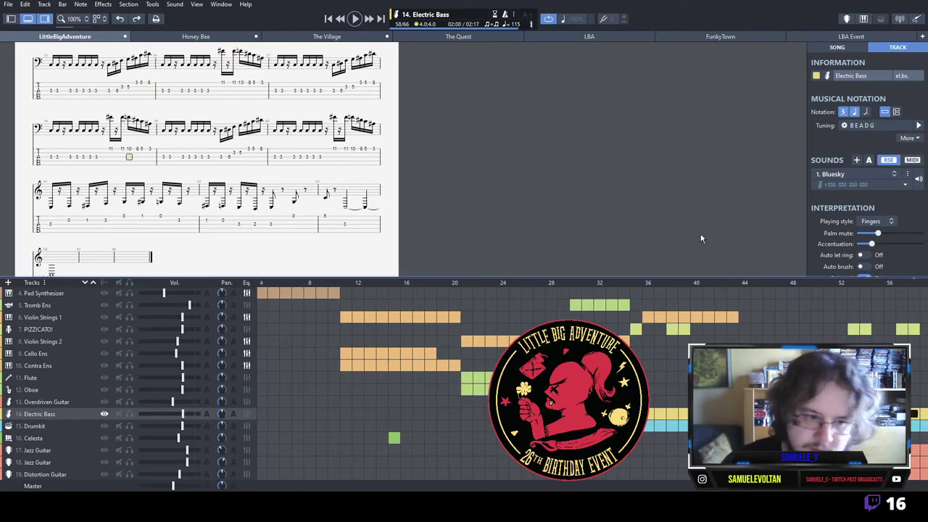
left_click(87, 255)
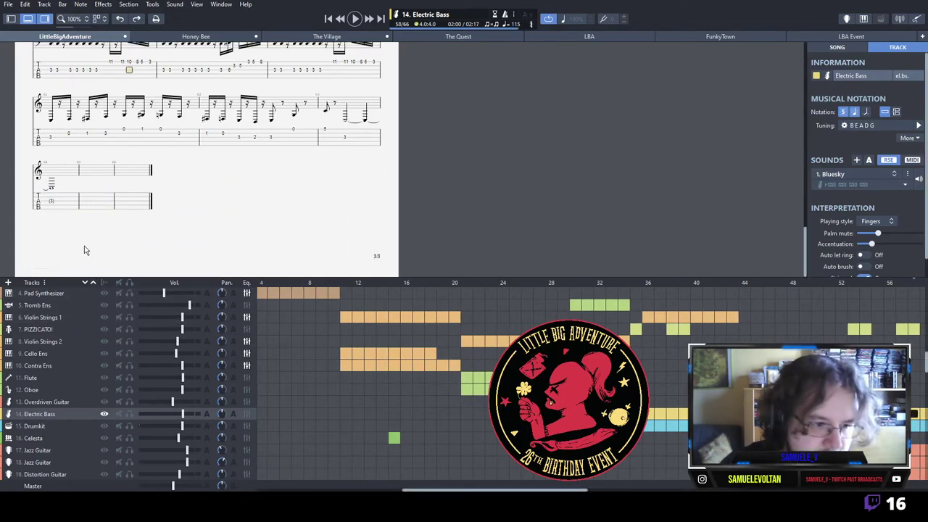
left_click(86, 202)
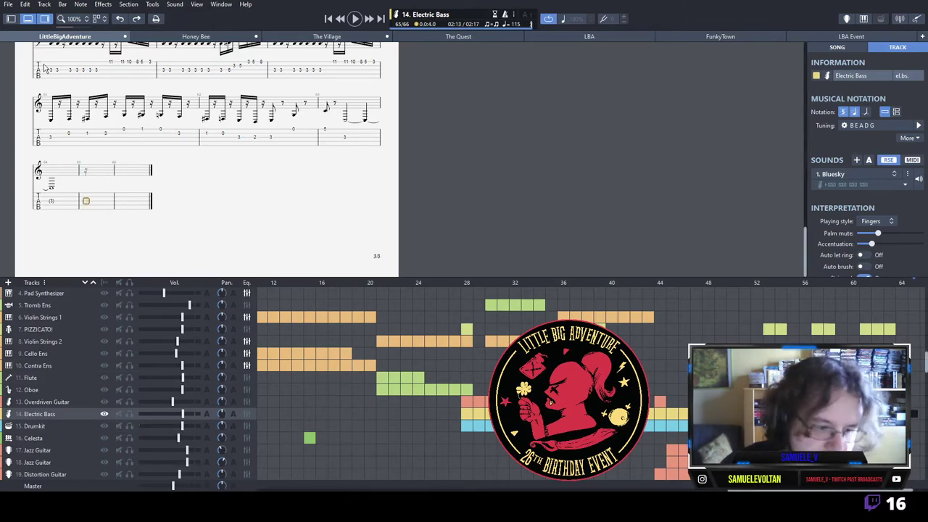
Paste the copied LBA Event piano passage into the Piano track of LittleBigAdventure, starting at bar 64.
left_click(605, 38)
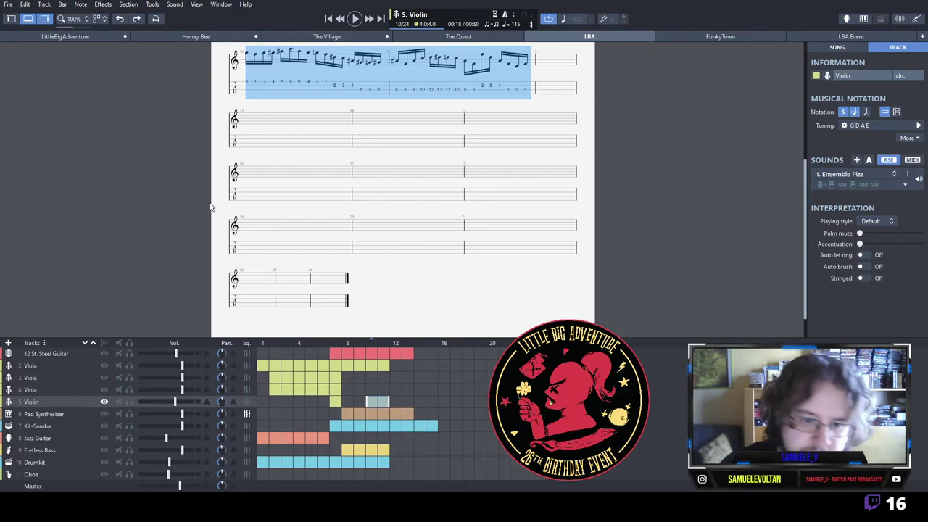
left_click(854, 36)
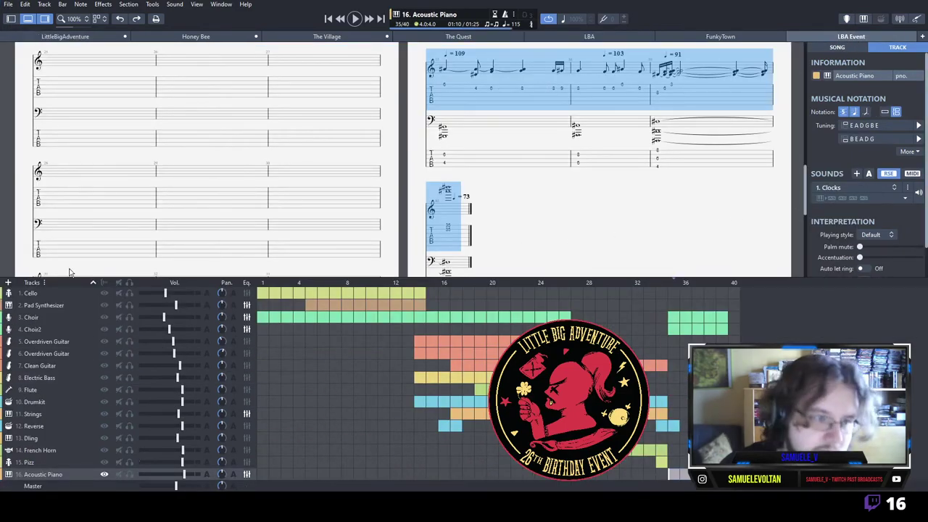
left_click(45, 35)
scroll(540, 319, "up", 2)
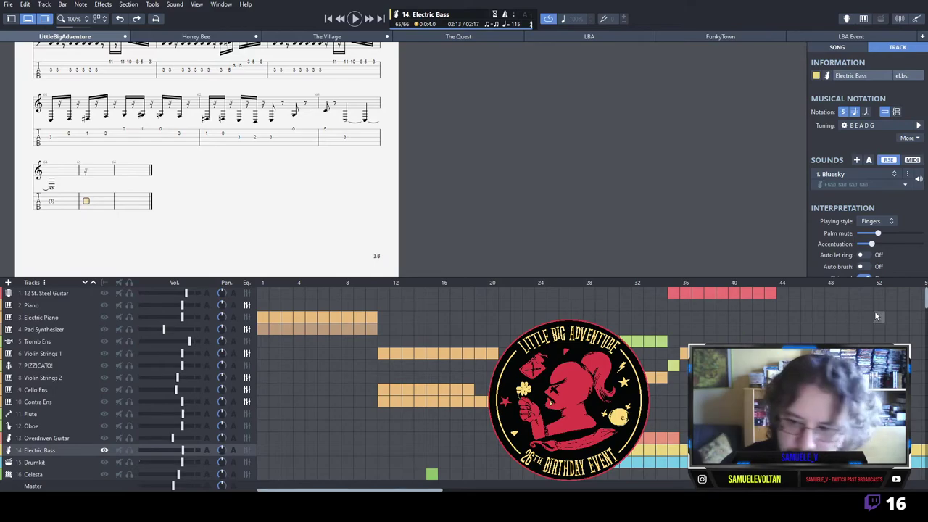
left_click(913, 306)
left_click_drag(421, 490, 902, 490)
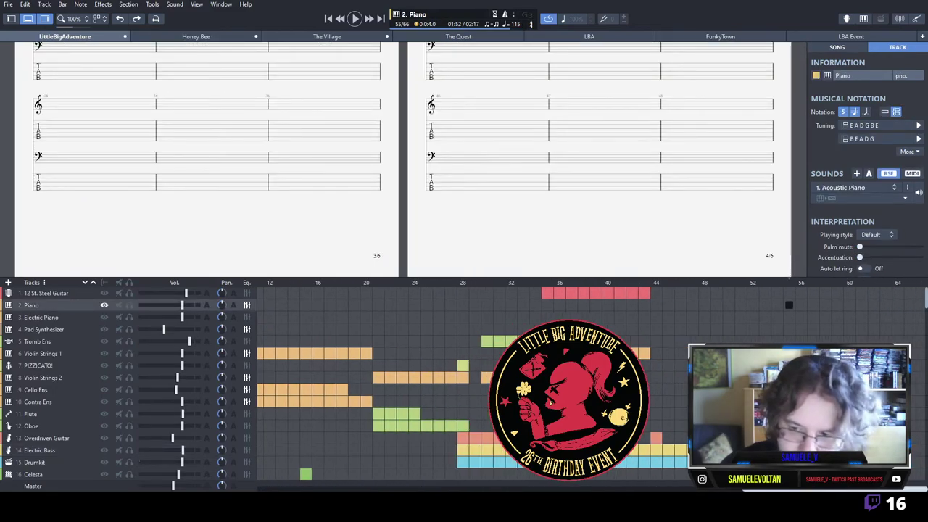
left_click(887, 306)
key("space")
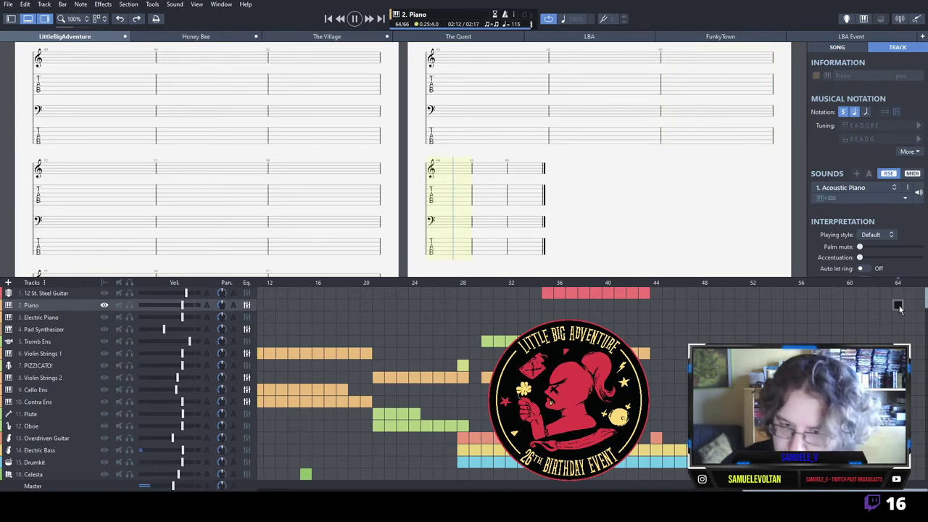
key("space")
key("ctrl+v")
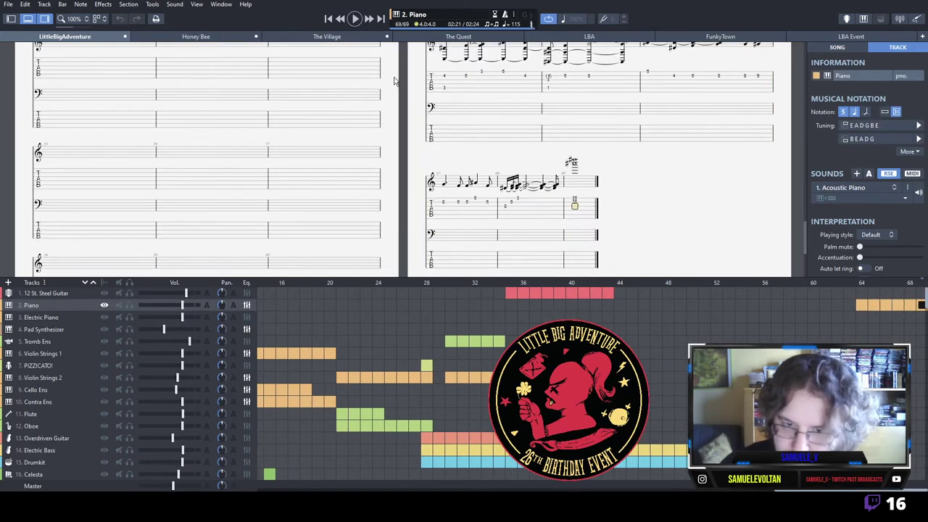
Play back the pasted piano passage from bar 64 and raise the Piano track's volume.
left_click(441, 78)
key("space")
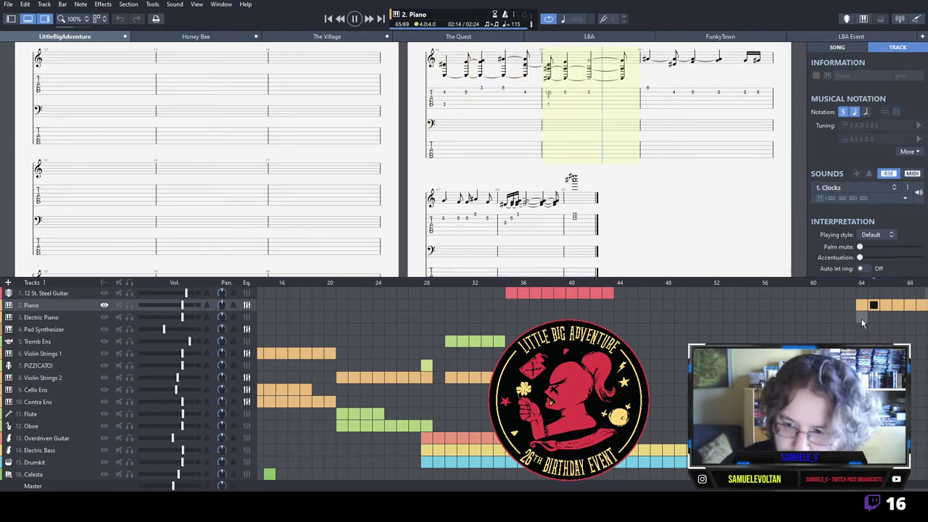
left_click_drag(188, 306, 190, 306)
key("space")
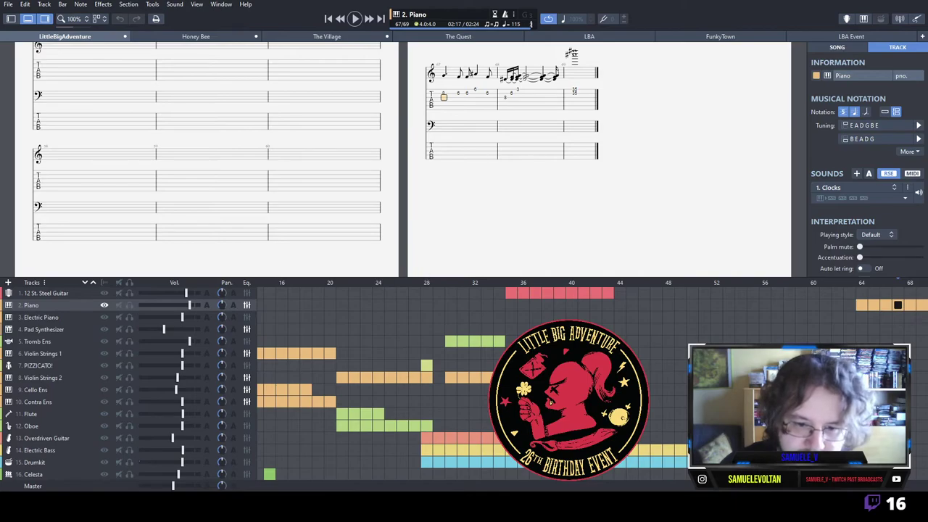
Copy the Choir chords from bars 35 to 39 of the LBA Event score after listening to their start.
key("ctrl+shift+Down")
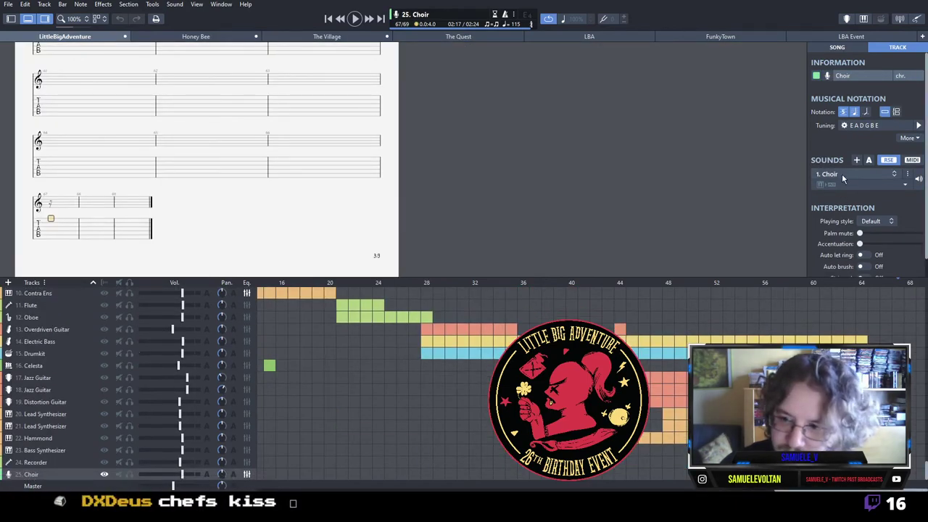
left_click(902, 36)
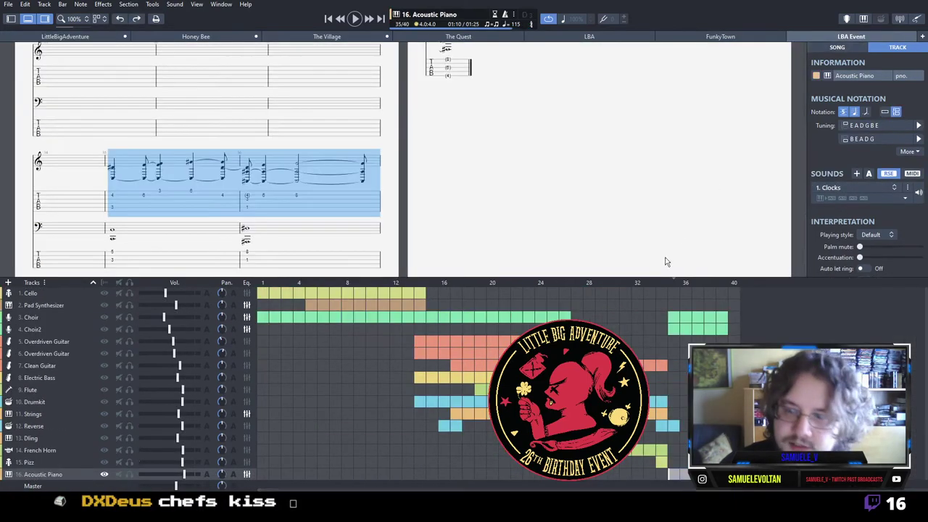
left_click(680, 319)
key("space")
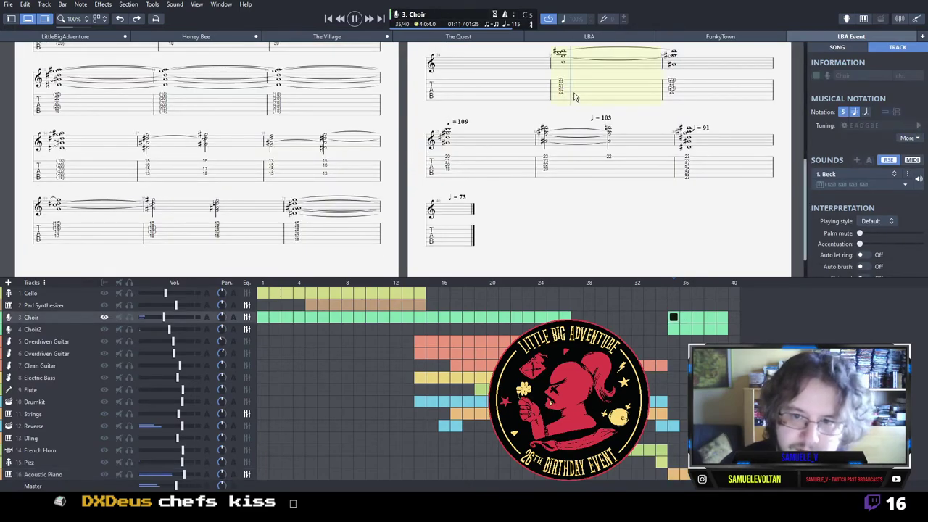
key("space")
left_click_drag(561, 89, 694, 180)
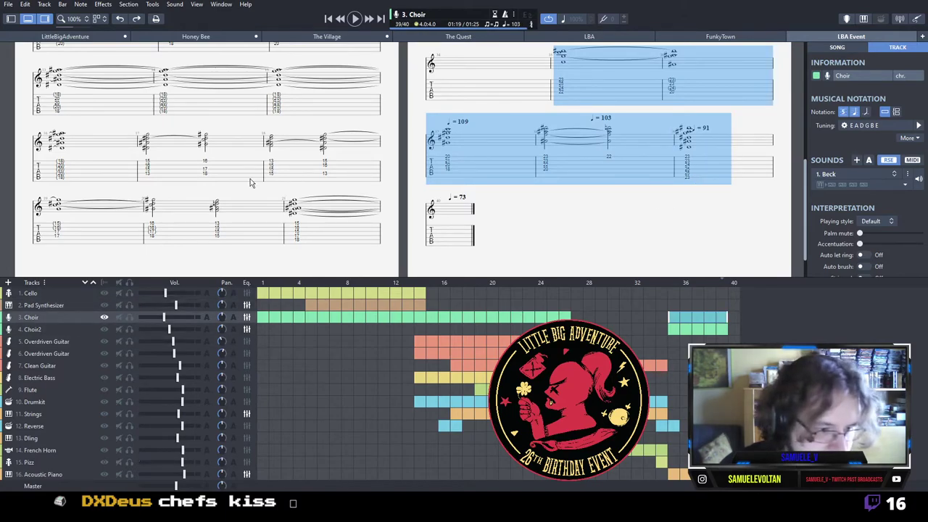
Paste the copied chords into the Choir track of the LittleBigAdventure score, starting at bar 64.
left_click(65, 37)
left_click_drag(373, 490, 891, 490)
left_click(874, 475)
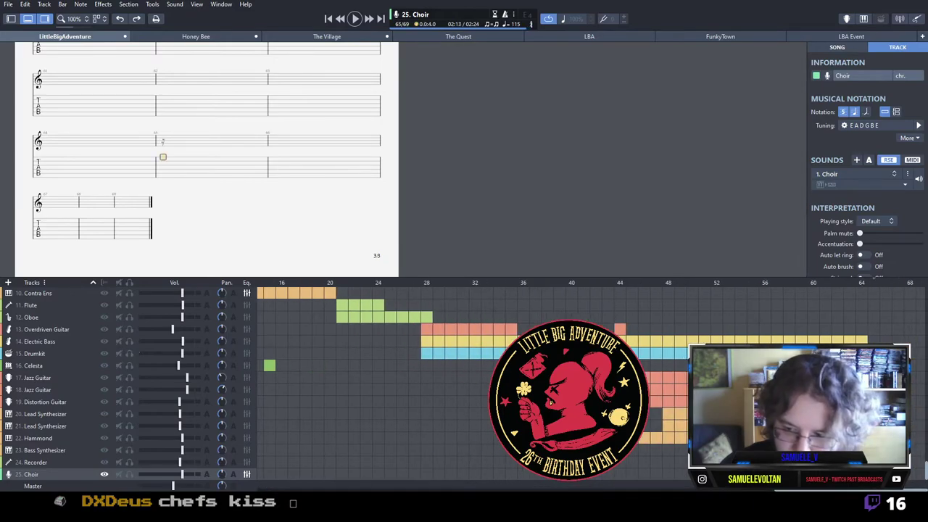
key("ctrl+Left")
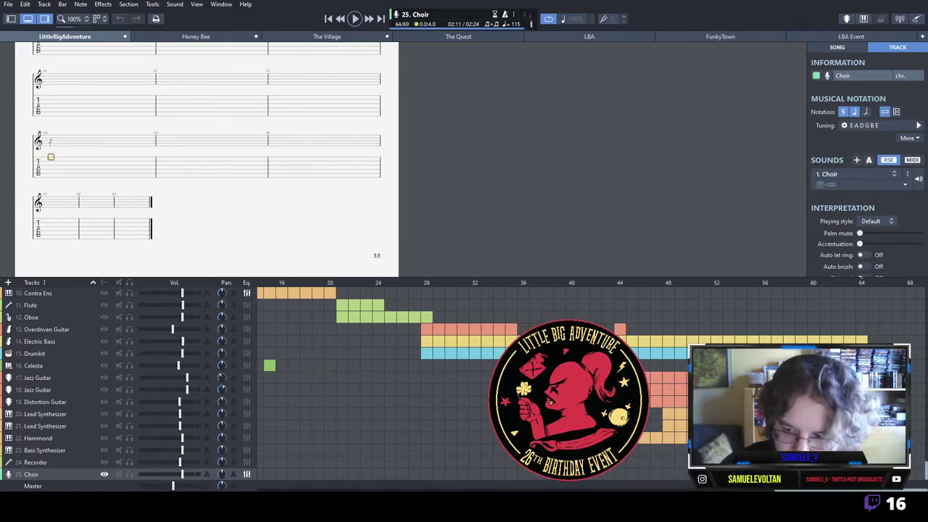
Play back the choir chords from bar 64 and lower the Choir track's volume.
key("space")
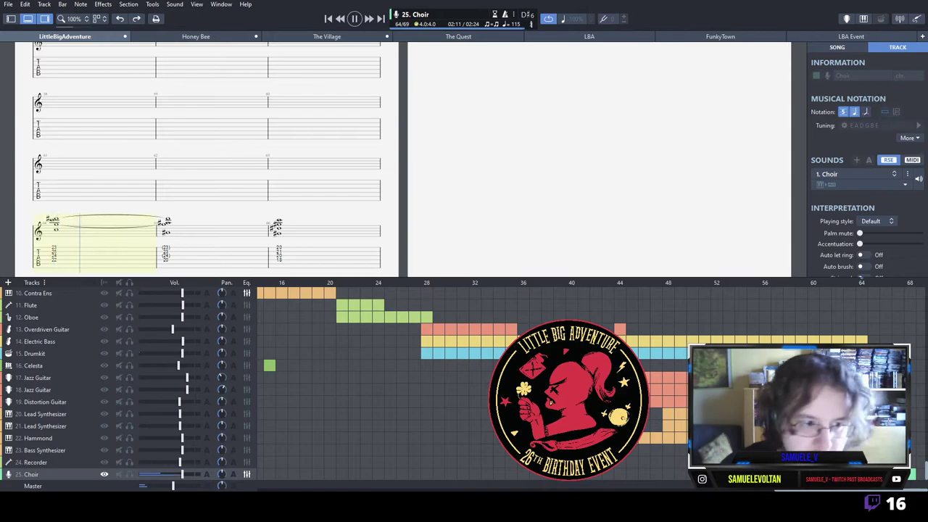
key("space")
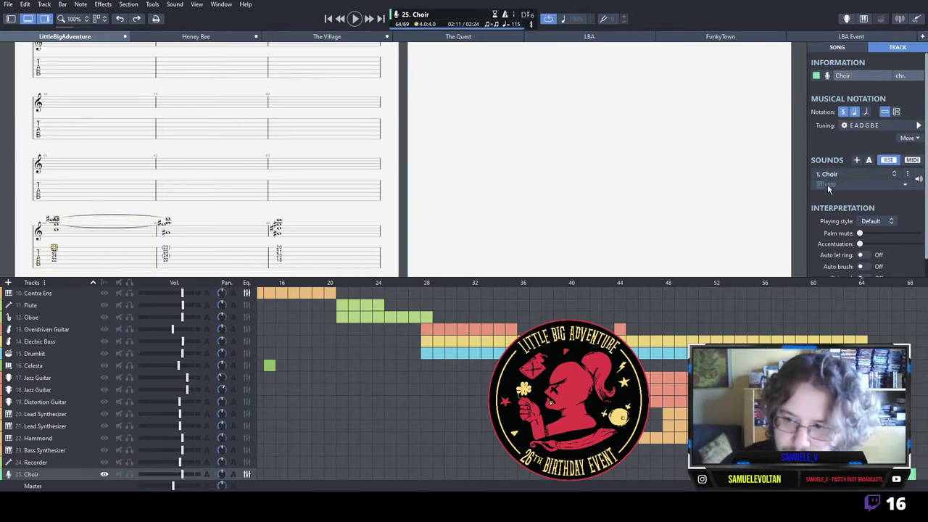
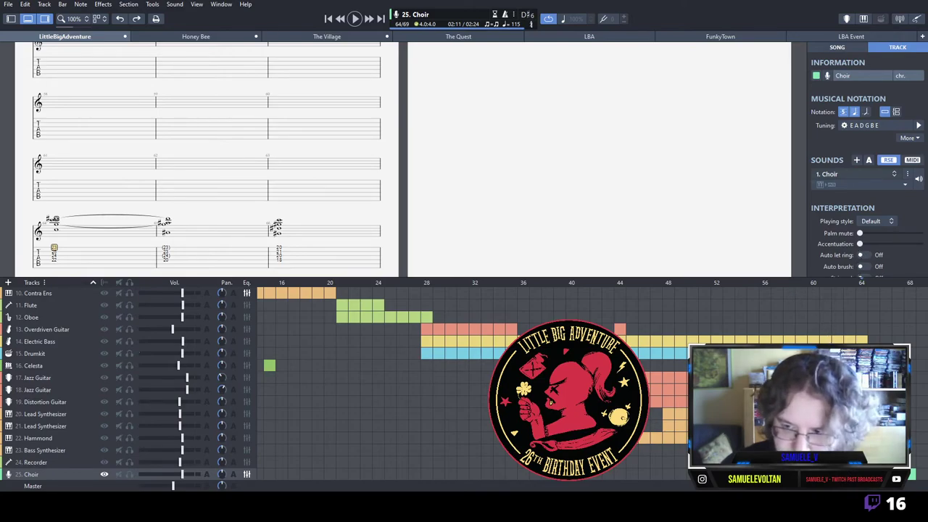
key("space")
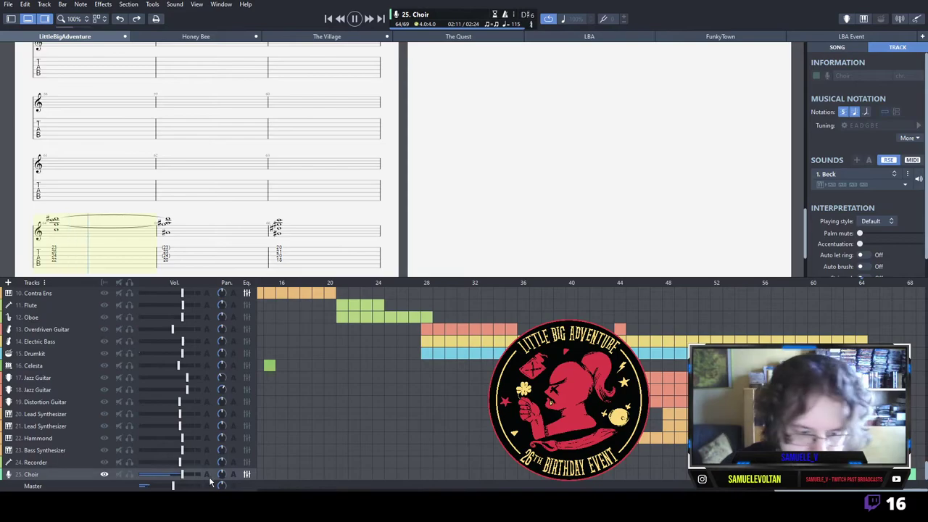
left_click_drag(183, 475, 173, 475)
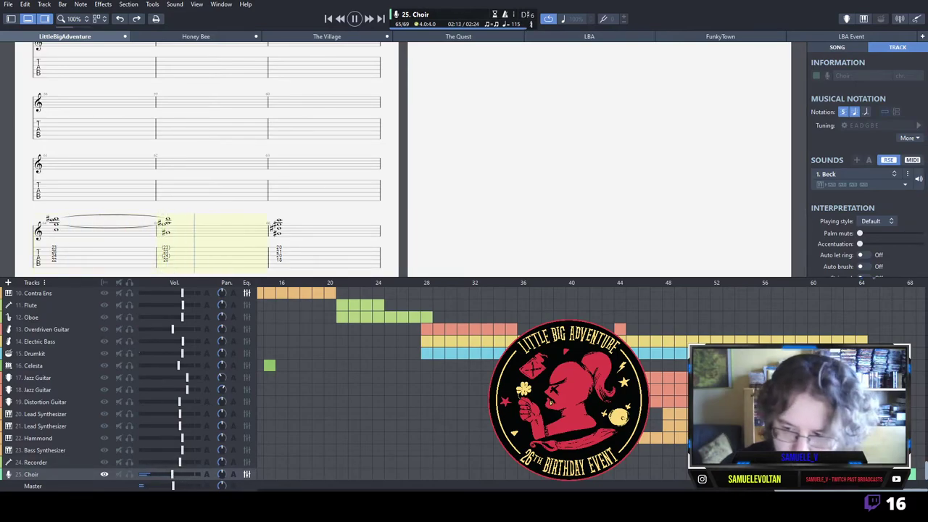
Add the > fade-out effect to the bar 64 notes on the Distortion Guitar, both Jazz Guitar and Electric Bass tracks.
left_click(850, 402)
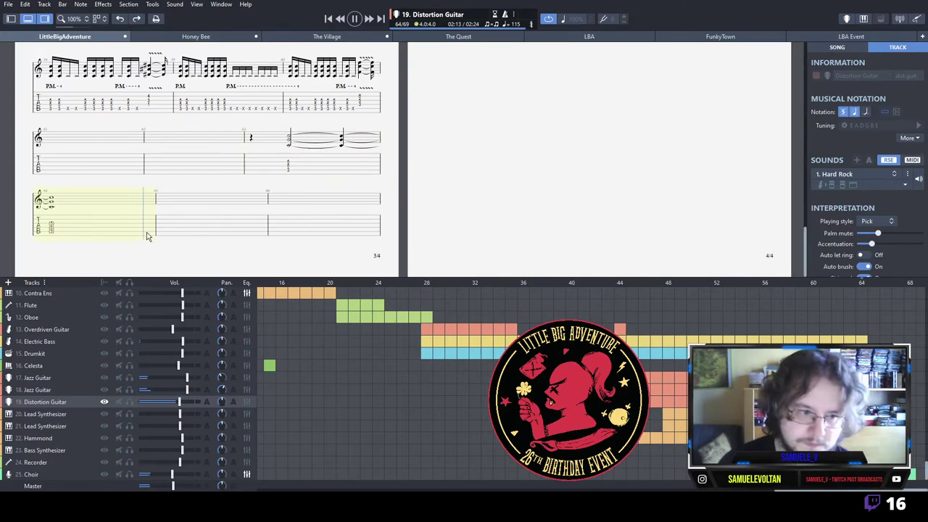
key("space")
double_click(61, 230)
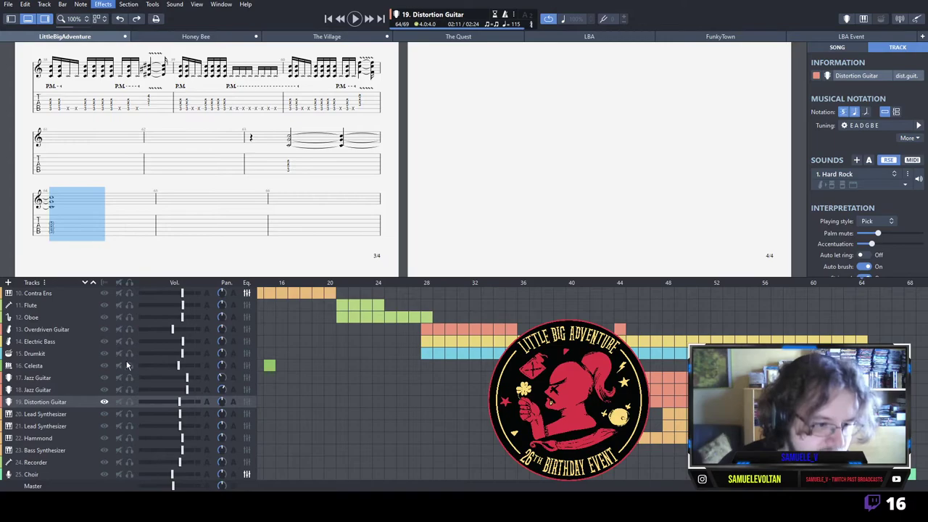
key("ctrl+Up")
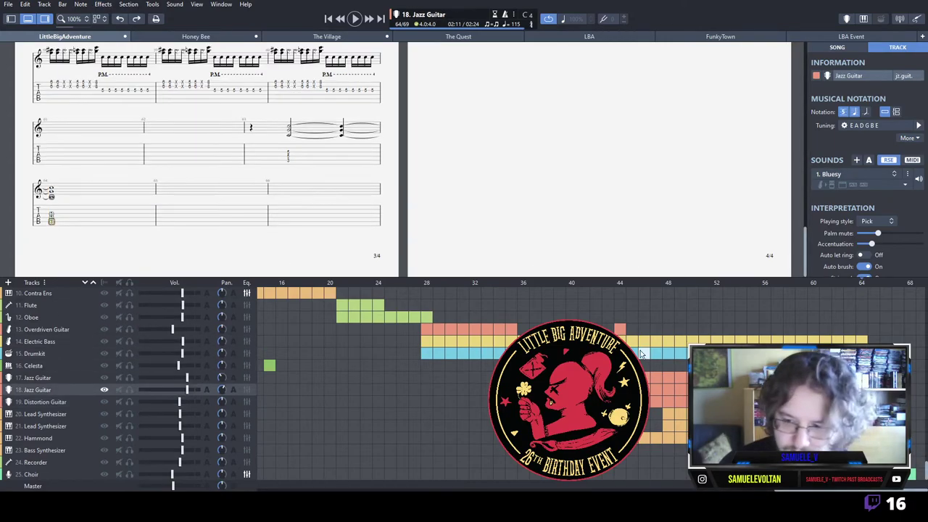
double_click(73, 223)
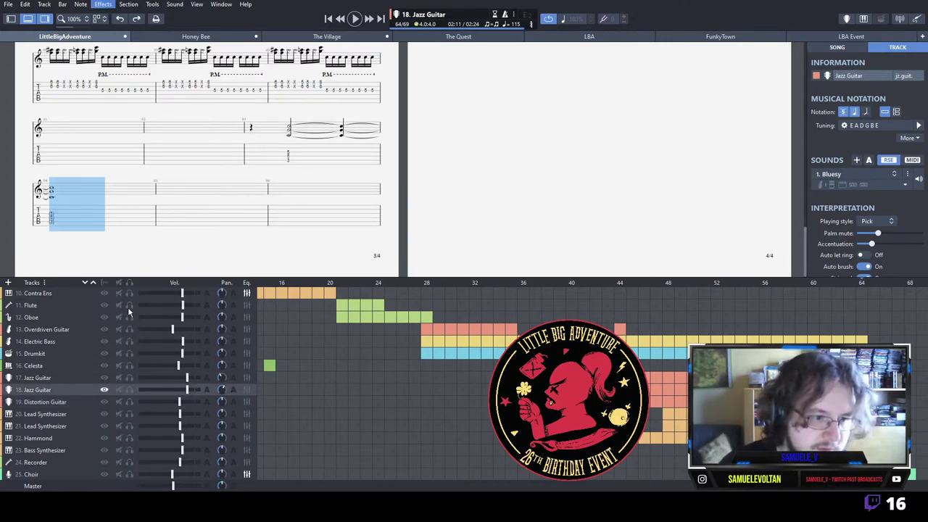
left_click(44, 378)
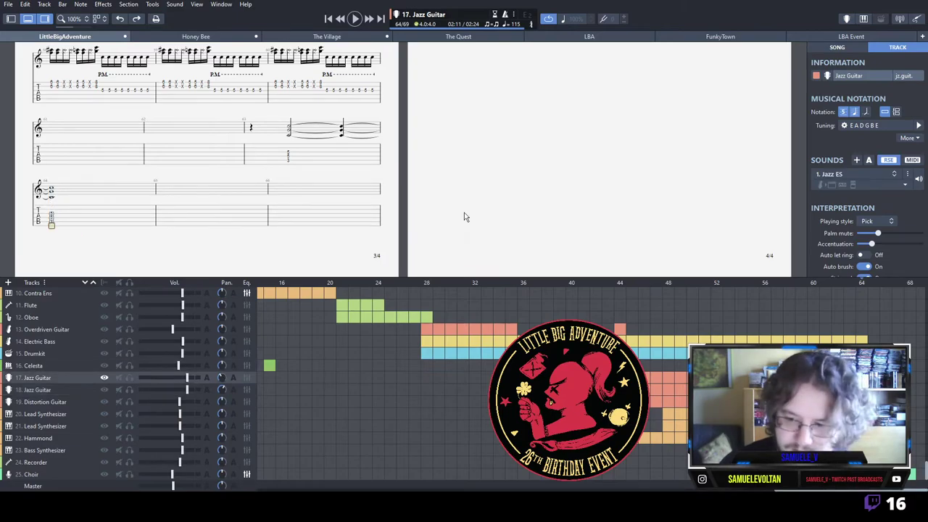
double_click(52, 218)
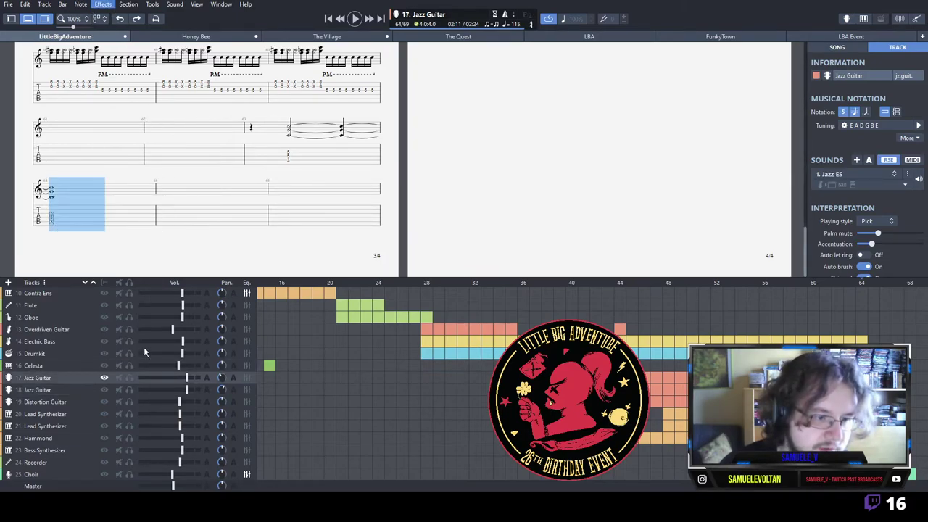
left_click(44, 341)
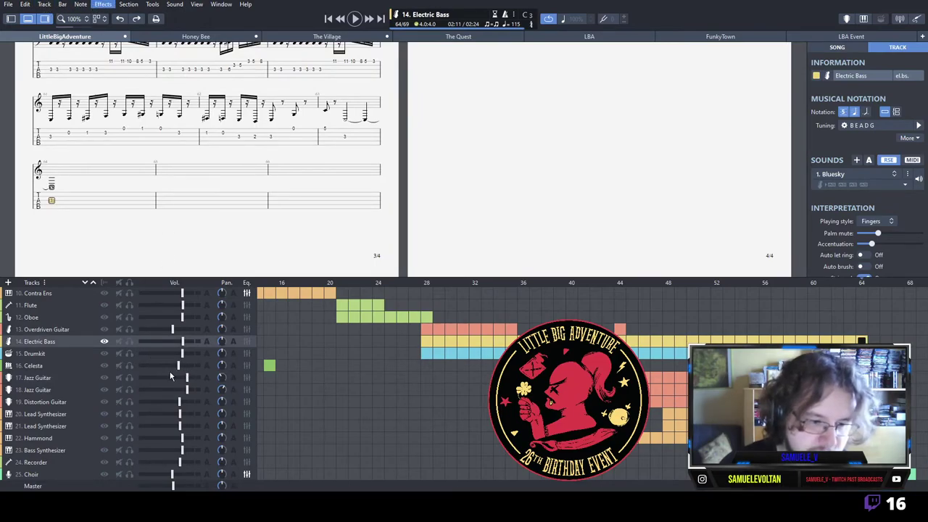
key("Down")
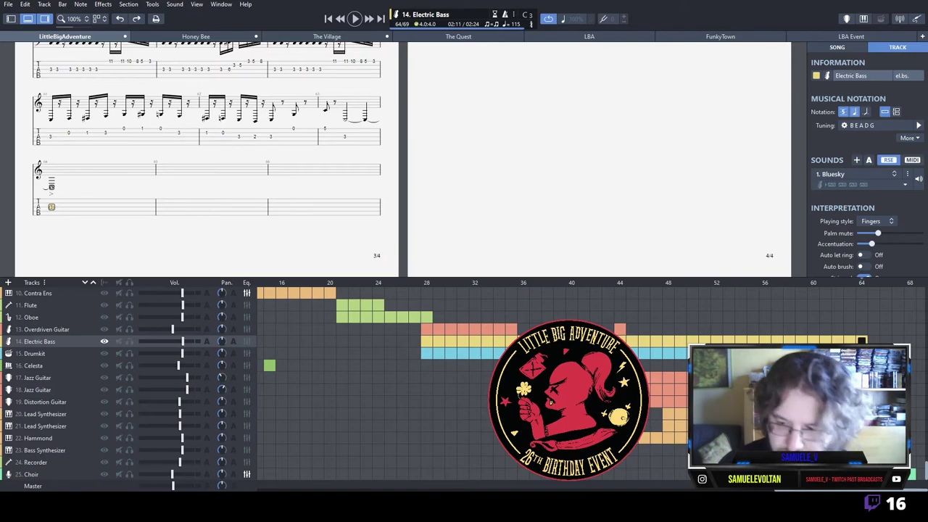
Play back the full arrangement from bar 64 to hear the guitars and bass under the piano and choir.
scroll(434, 385, "up", 3)
left_click(861, 306)
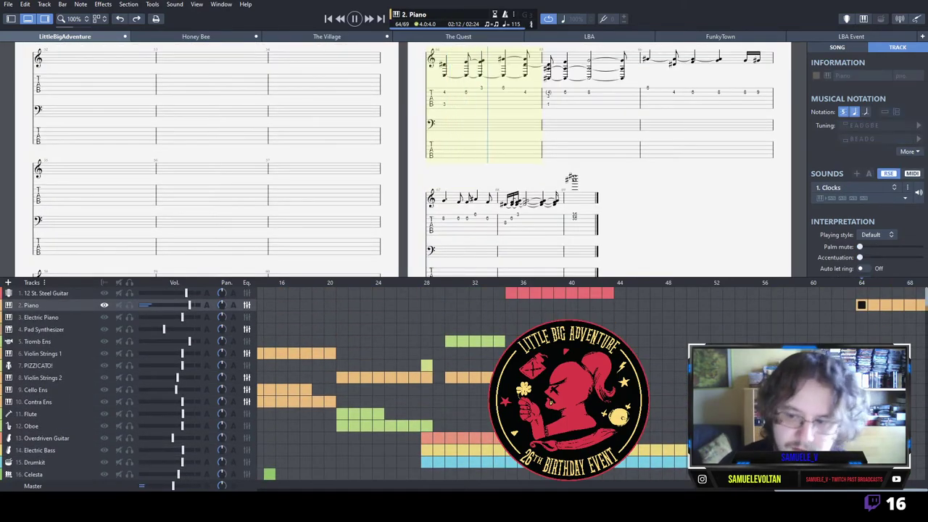
left_click(849, 438)
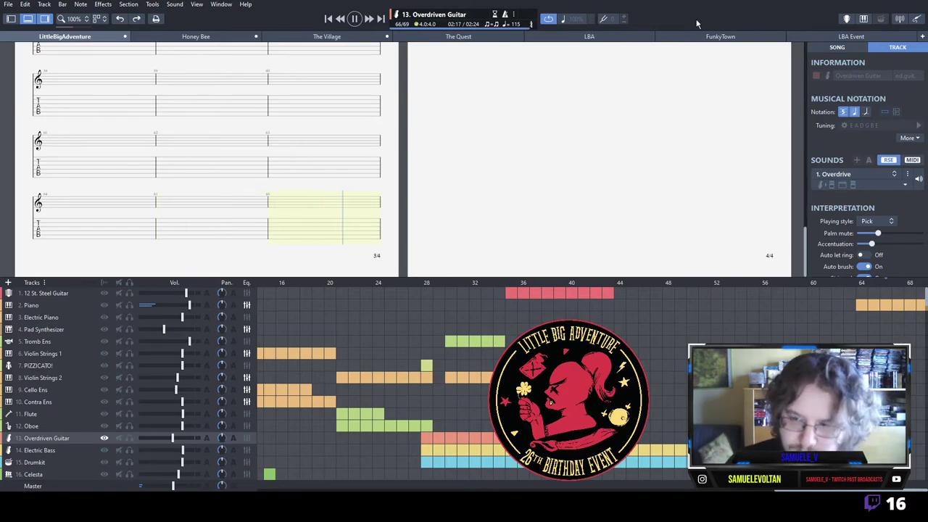
Copy the Choir2 chords from bars 35 to 39 of the LBA Event score.
left_click(826, 35)
left_click(680, 331)
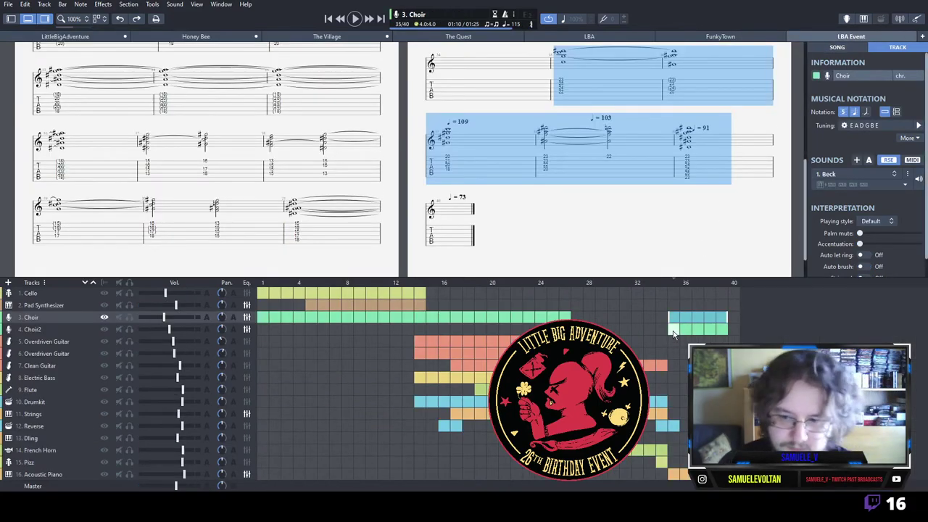
key("space")
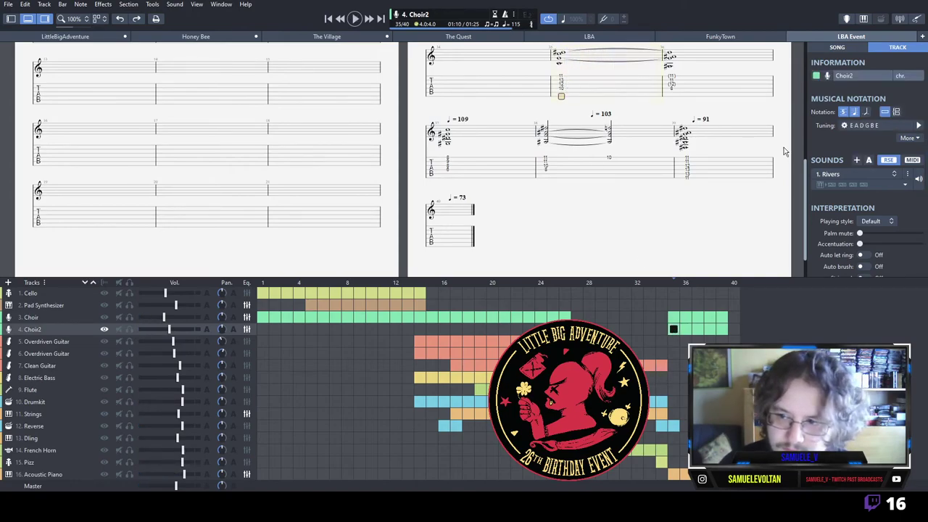
left_click_drag(569, 86, 731, 156)
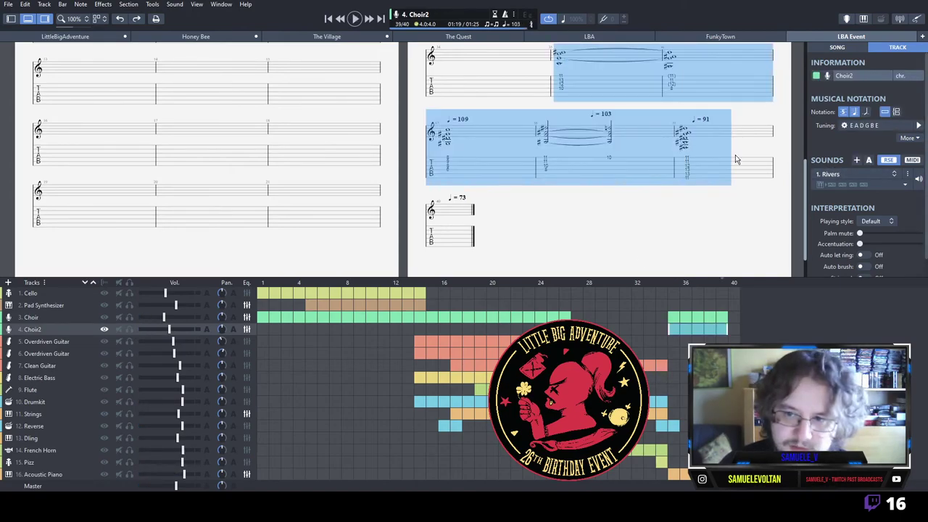
Duplicate the Choir track in the LittleBigAdventure score and change the copy's sound to Rivers.
left_click(60, 37)
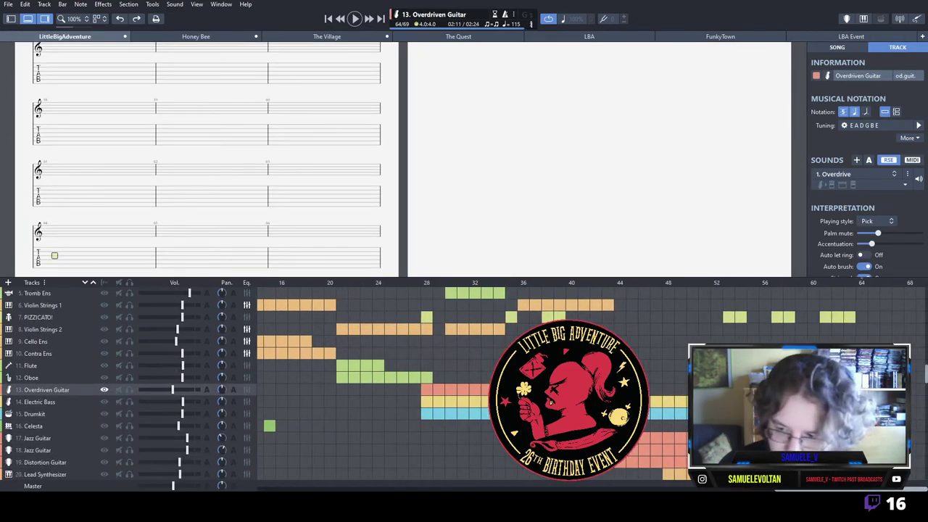
scroll(464, 384, "down", 3)
left_click(45, 473)
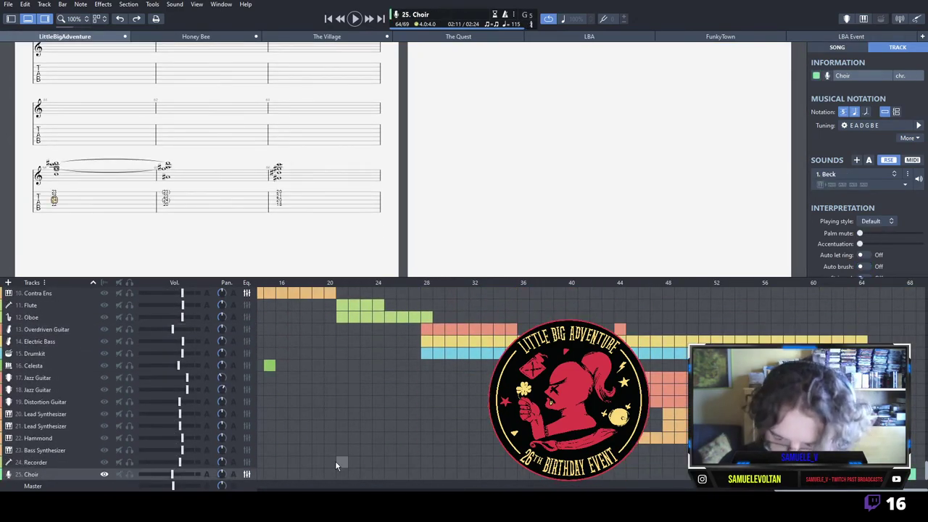
key("ctrl+shift+d")
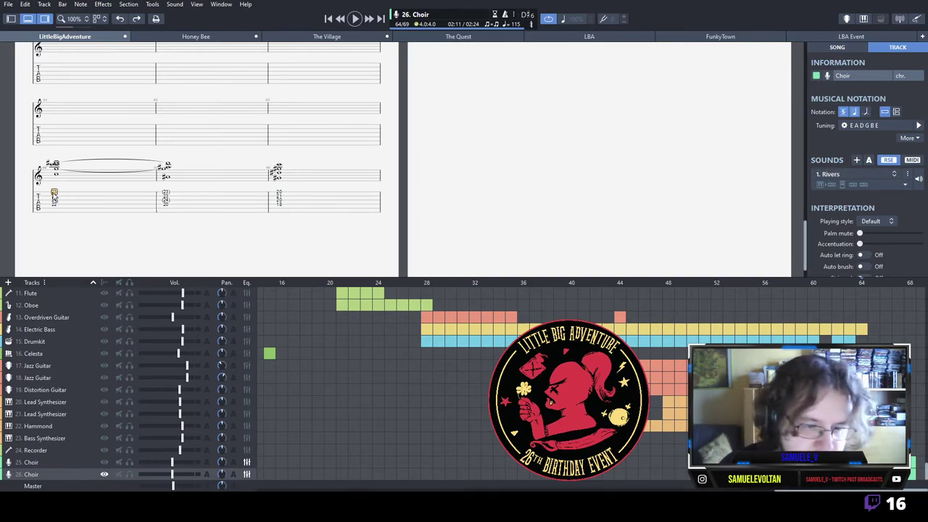
Replace the chords in bars 64 to 68 of the duplicated Choir track with the copied Choir2 chords.
left_click_drag(54, 192, 166, 204)
scroll(456, 228, "up", 2)
scroll(377, 224, "up", 4)
left_click_drag(456, 228, 506, 158)
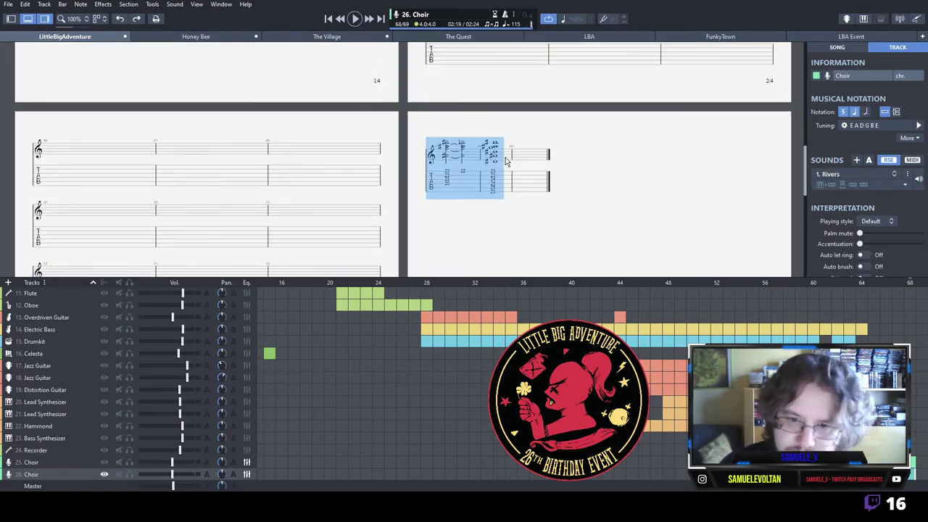
Play back the ending from bar 64 to hear both Choir tracks together.
key("space")
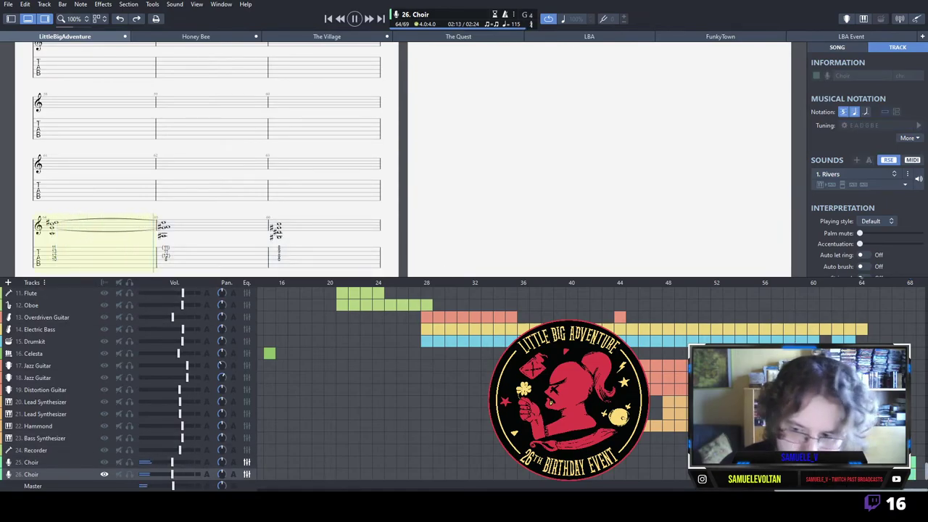
scroll(396, 448, "up", 2)
scroll(474, 384, "up", 2)
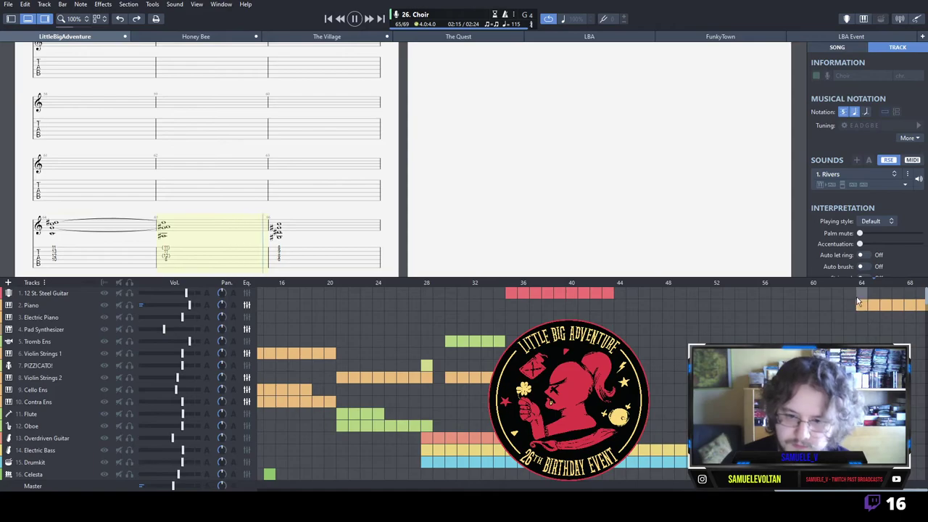
scroll(856, 304, "down", 3)
key("space")
Duplicate the Piano track and change the copy's sound to Chorus.
scroll(863, 309, "up", 5)
left_click(860, 308)
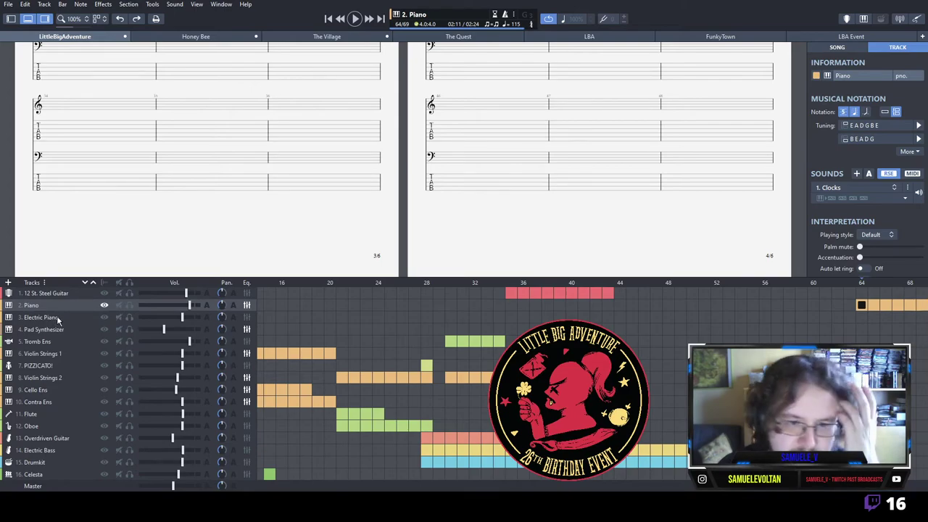
key("ctrl+shift+d")
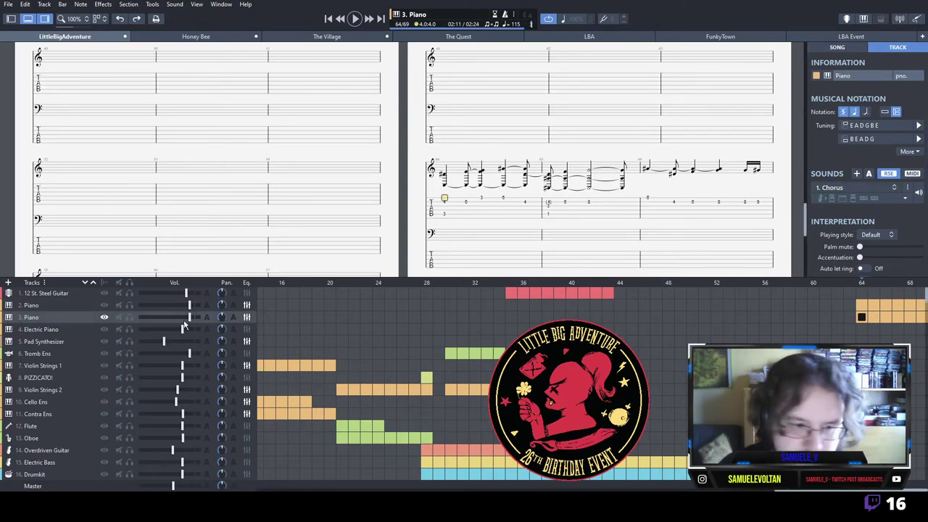
Play the ending while soloing the two Piano tracks, and lower the volume of both to balance them.
left_click(129, 317)
key("space")
left_click_drag(189, 317, 181, 319)
left_click(129, 305)
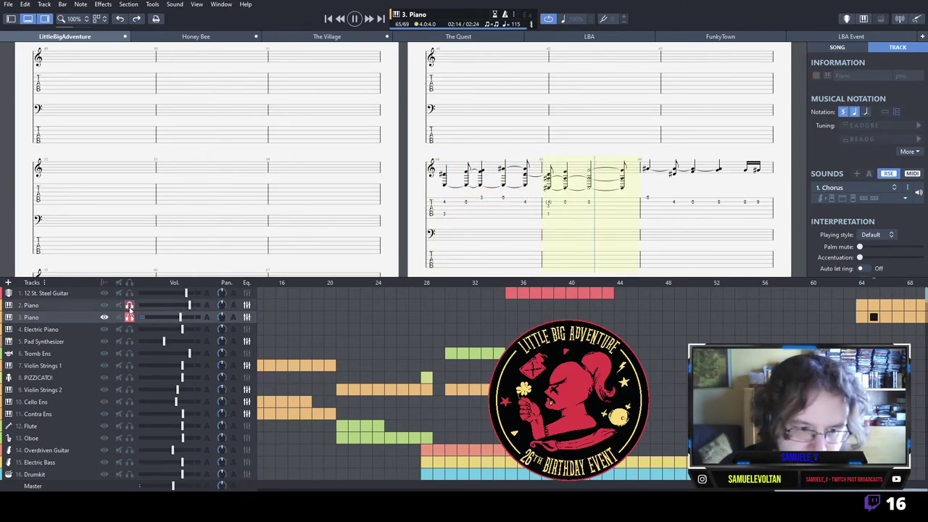
left_click(129, 318)
left_click(129, 305)
left_click_drag(181, 317, 183, 318)
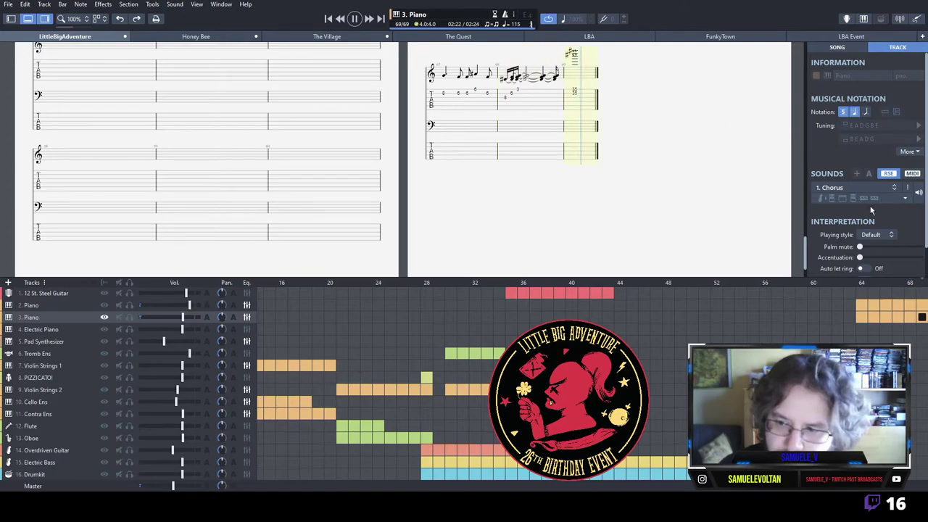
key("space")
left_click_drag(190, 305, 188, 308)
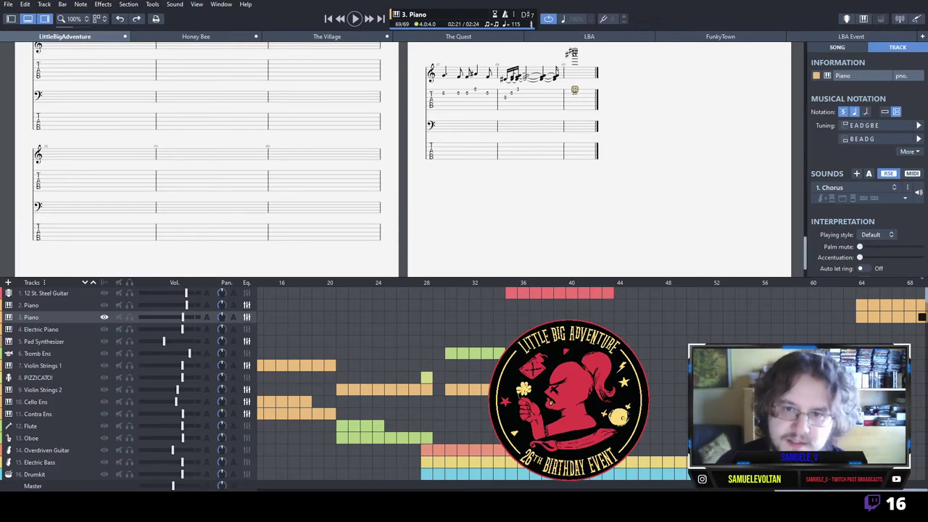
Check the tempo changes in the final bars of the LBA Event score.
scroll(599, 160, "up", 7)
left_click(445, 202)
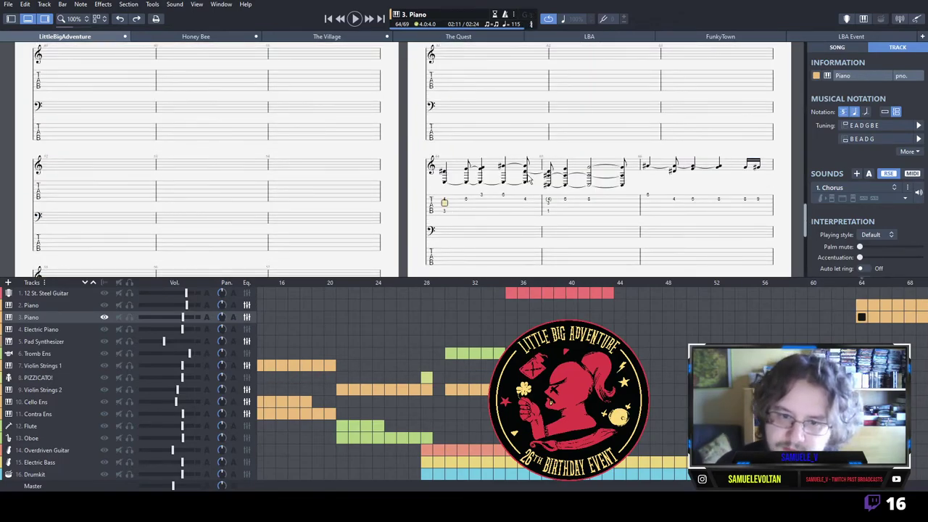
left_click(812, 34)
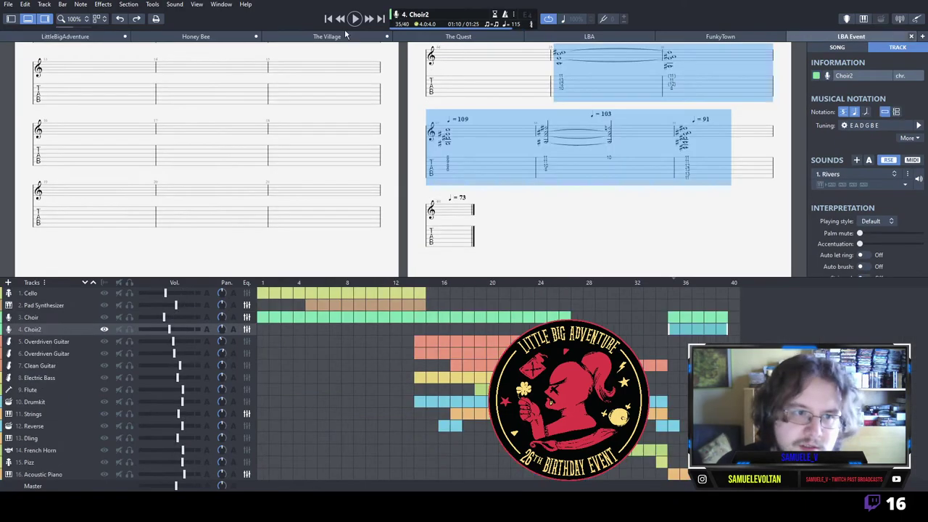
scroll(390, 134, "up", 3)
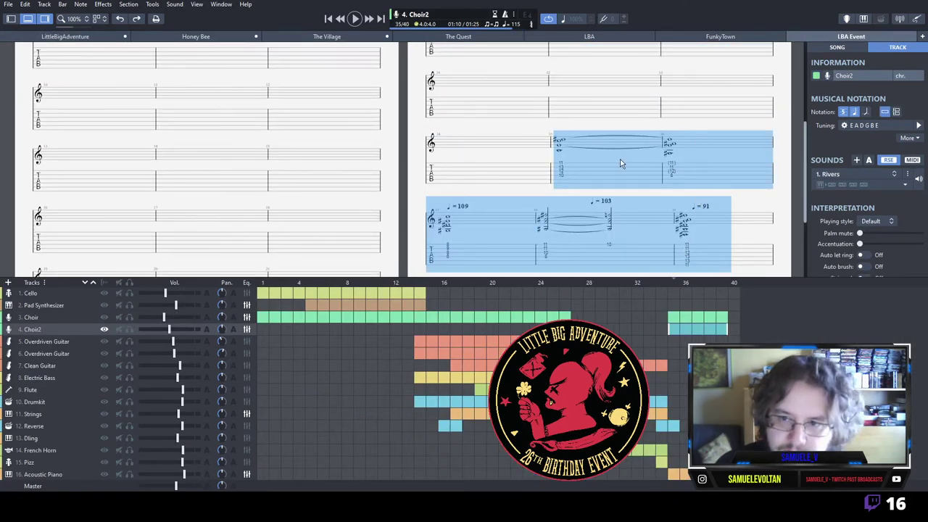
left_click(451, 239)
left_click(616, 225)
scroll(718, 242, "down", 1)
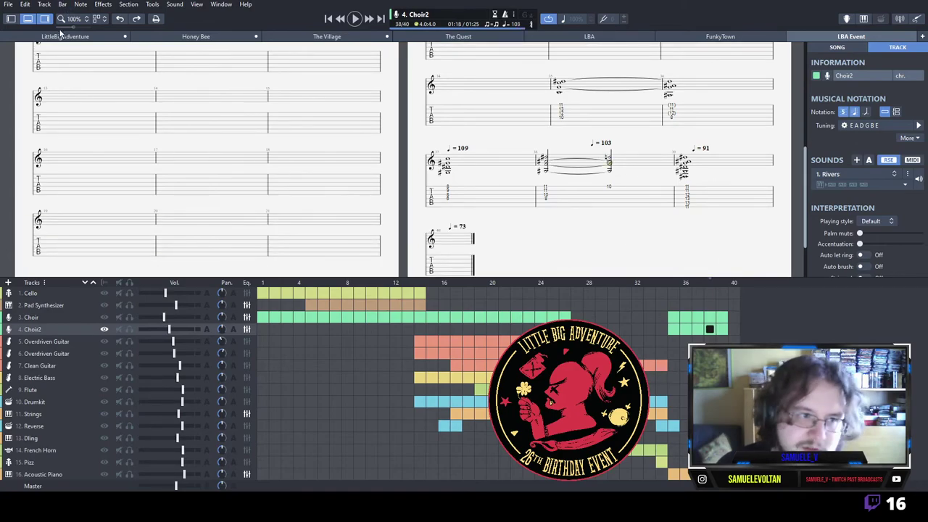
Add tempo changes to the LittleBigAdventure score: 109 at bar 66 and 103 at bar 67.
left_click(63, 36)
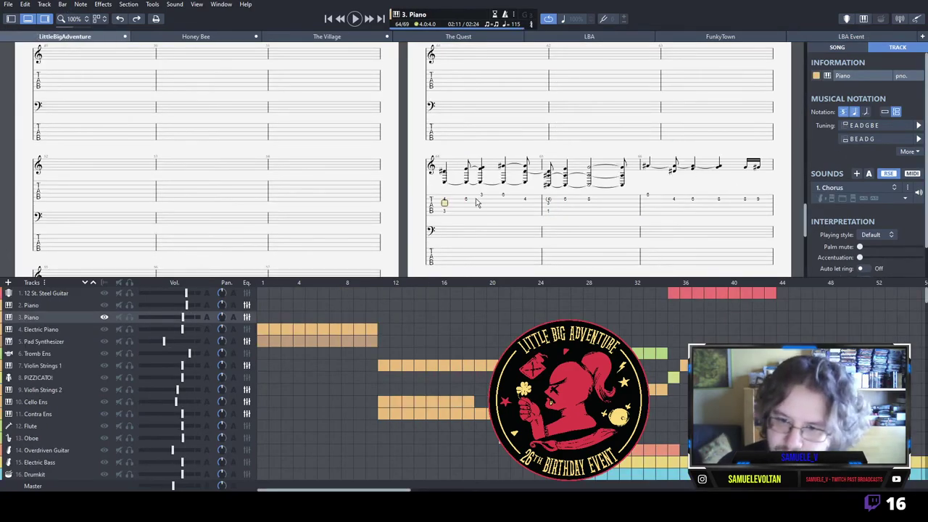
left_click(661, 206)
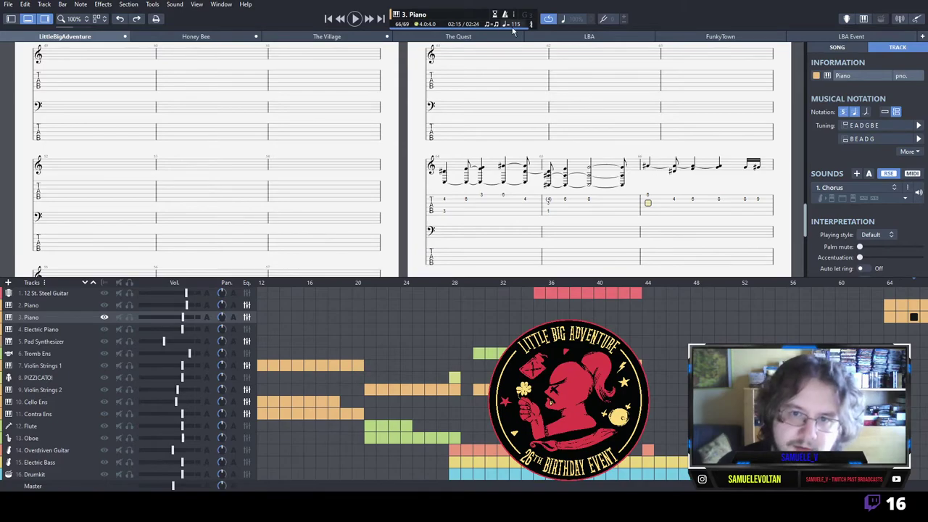
key("ctrl+z")
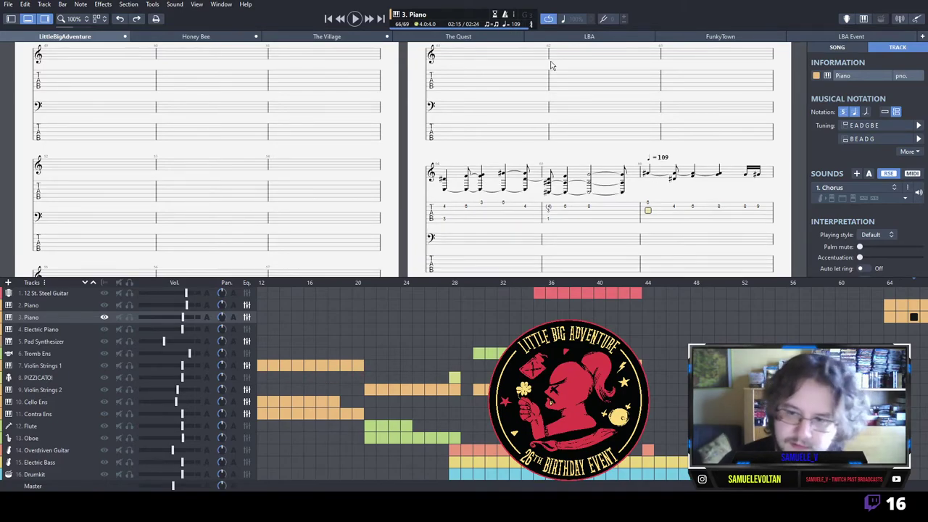
scroll(551, 145, "down", 3)
left_click(464, 201)
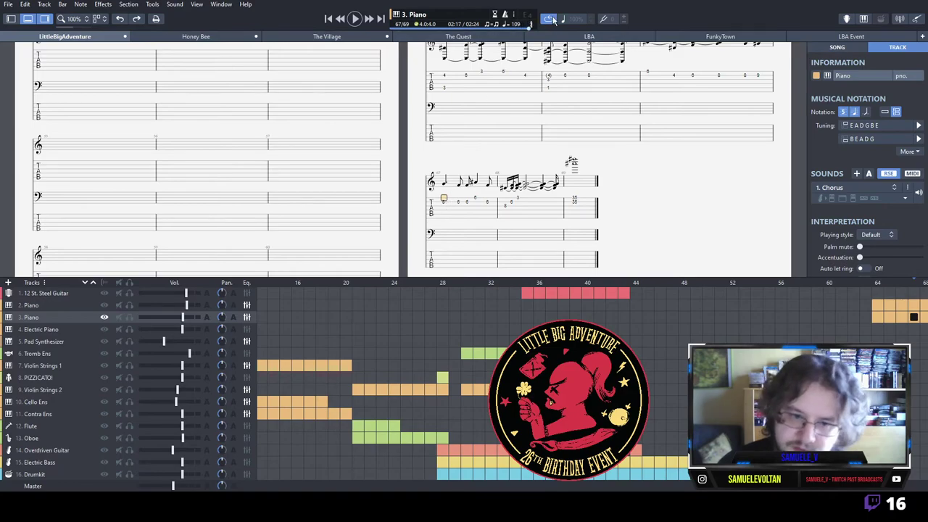
left_click(550, 19)
Add tempo changes of 91 at bar 68 and 73 at bar 69, and return to bar 64.
left_click(506, 208)
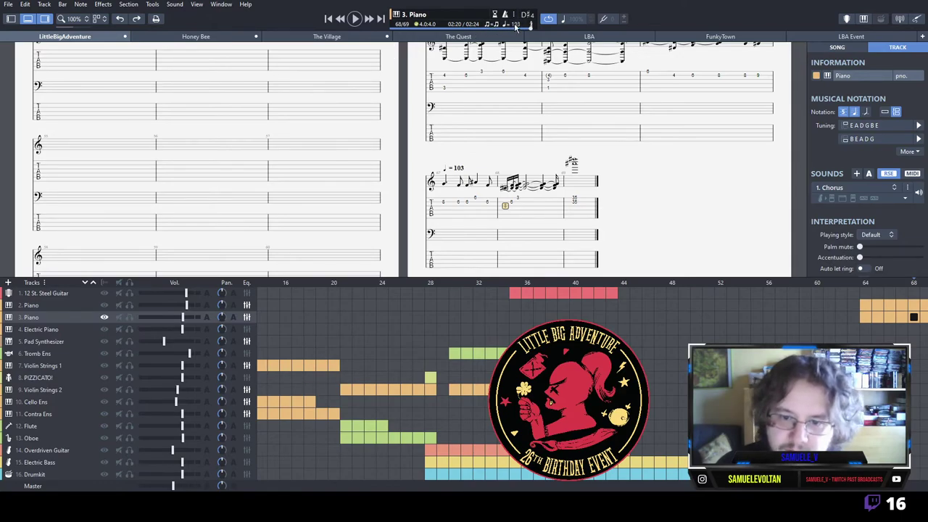
left_click(566, 202)
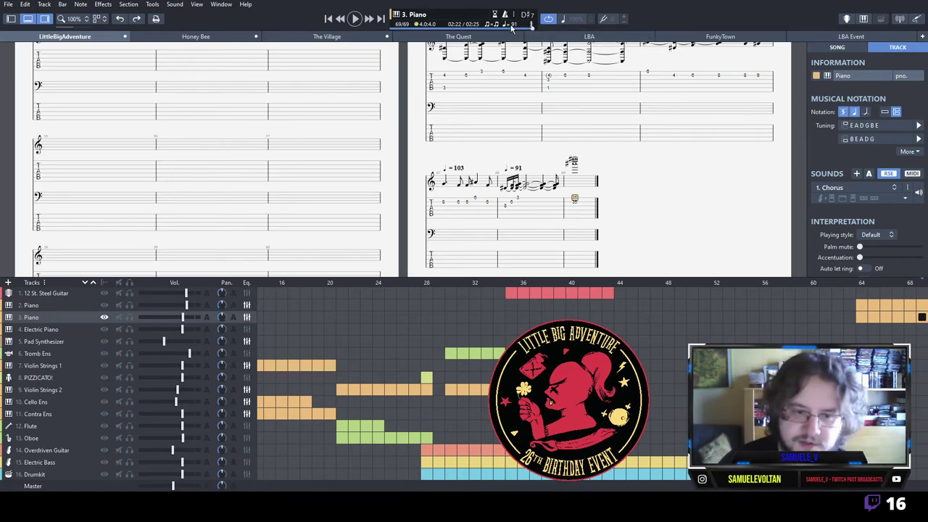
key("Return")
left_click(861, 316)
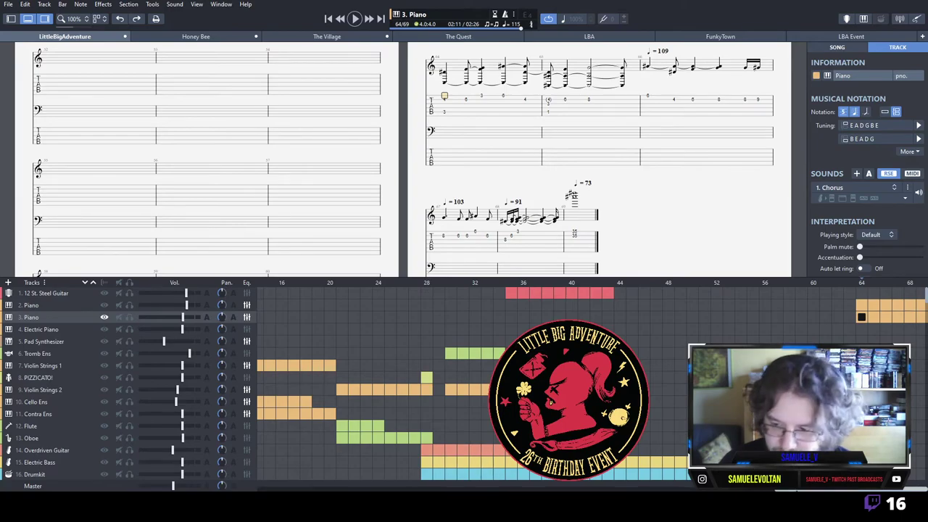
Play the LittleBigAdventure arrangement from the Drumkit's bar 45 through to the slowed-down ending.
left_click(450, 449)
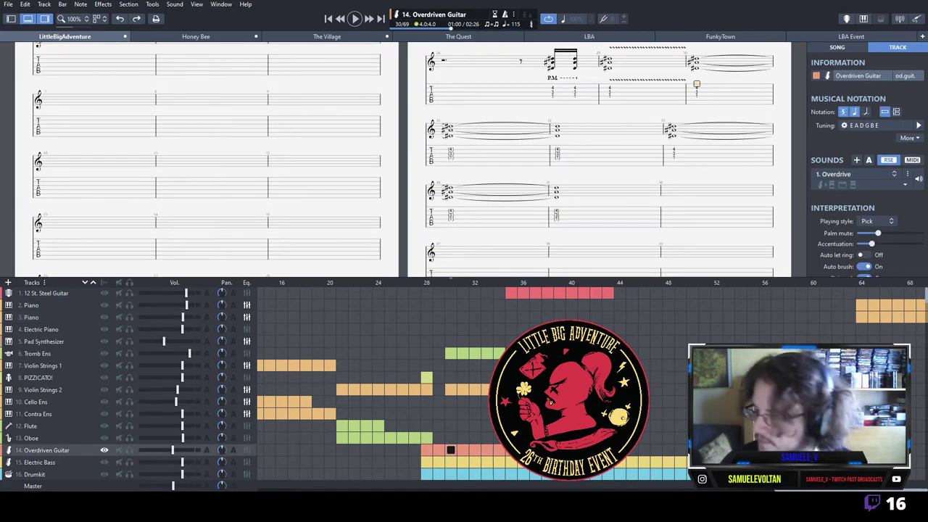
scroll(406, 406, "down", 1)
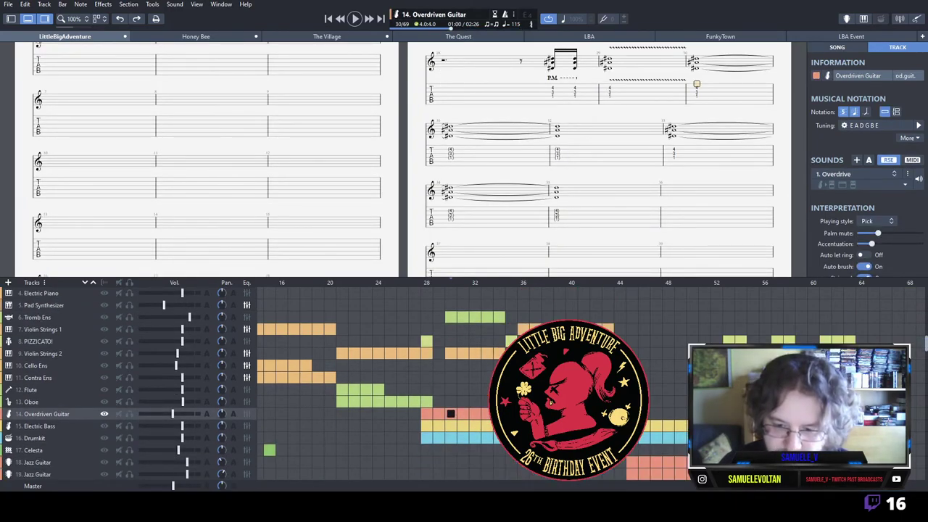
left_click(632, 438)
key("space")
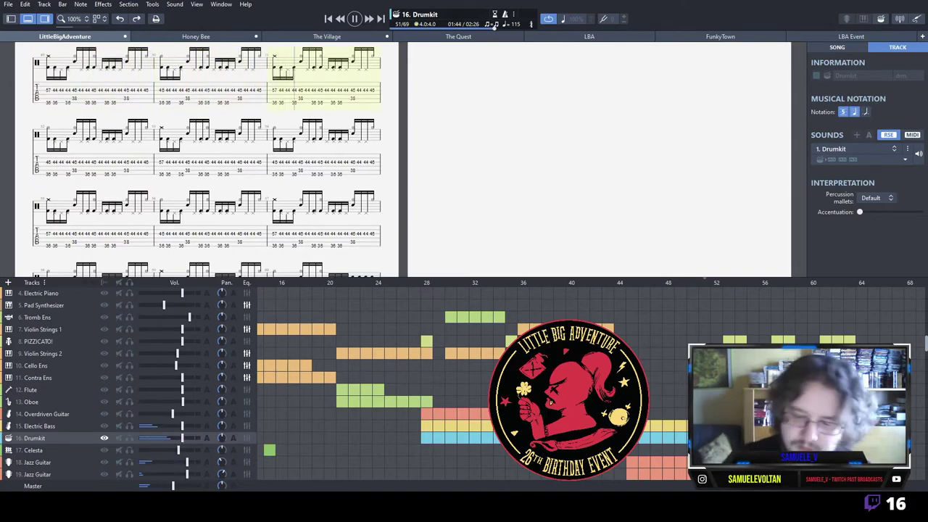
key("space")
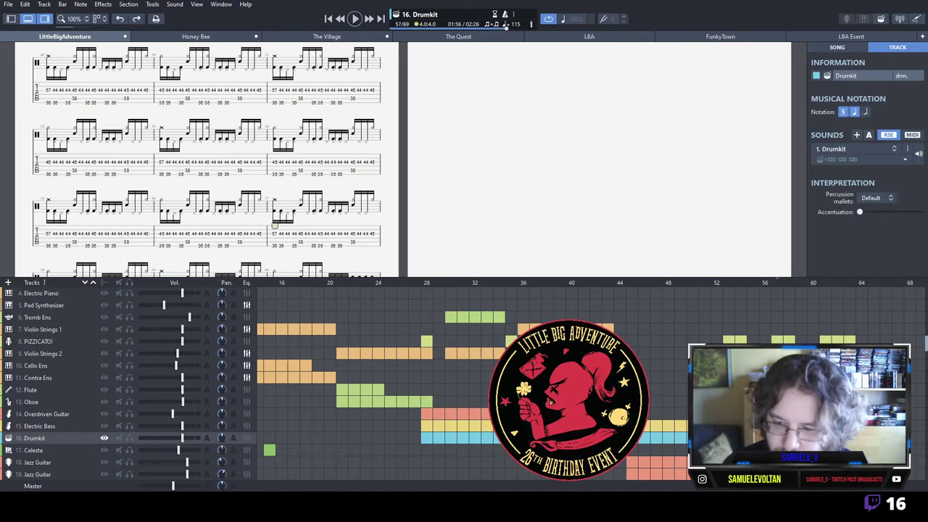
key("space")
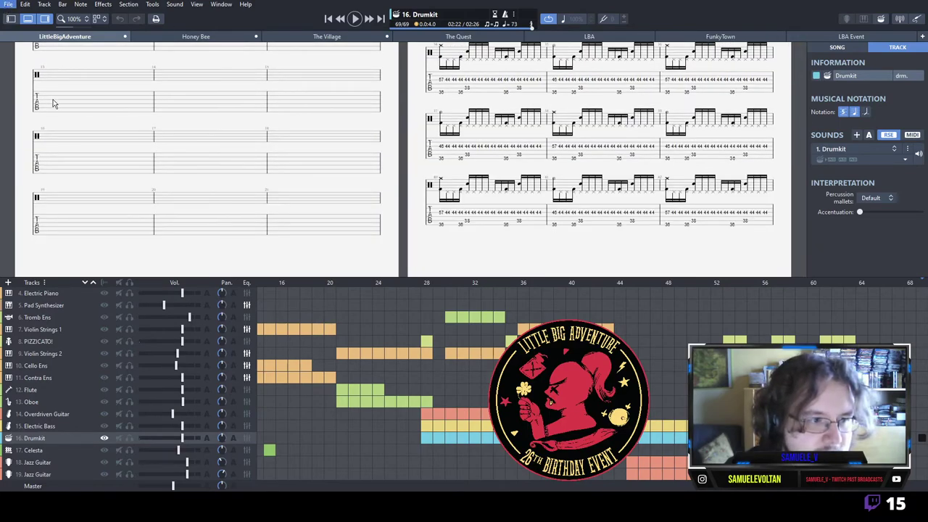
Play the Distortion Guitar section of LittleBigAdventure from bar 53.
scroll(471, 384, "left", 3)
scroll(471, 384, "down", 4)
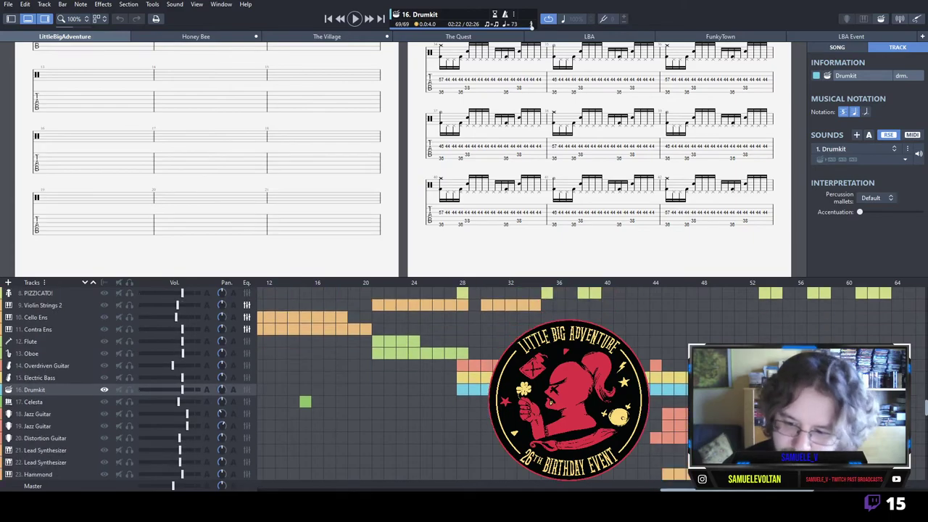
left_click(764, 438)
scroll(764, 437, "down", 1)
key("space")
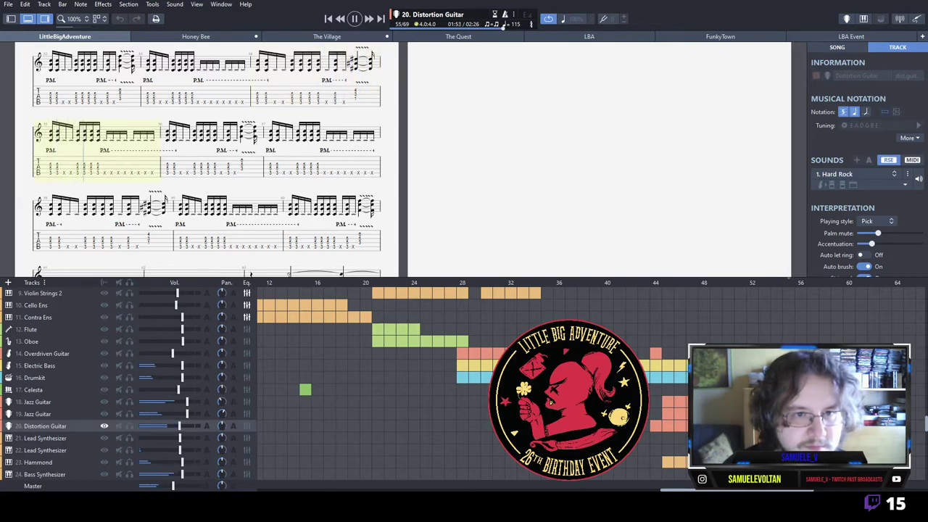
key("space")
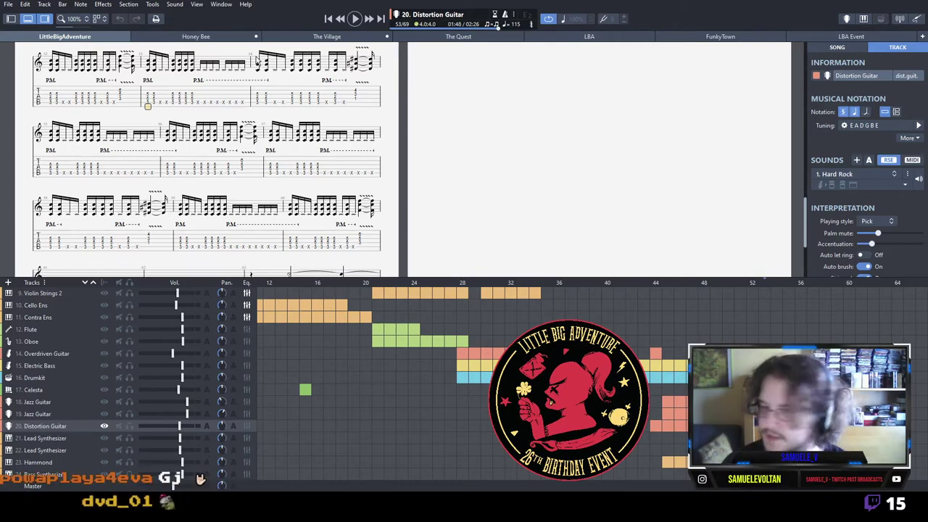
Play The Village from its first bar, and play The Quest from the start of its Brass Synthesizer track.
left_click(326, 36)
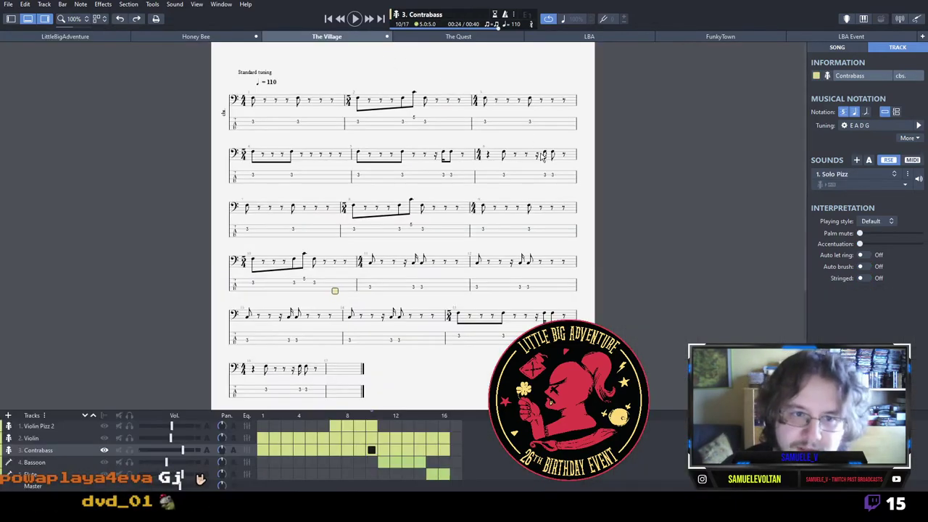
left_click(261, 125)
key("space")
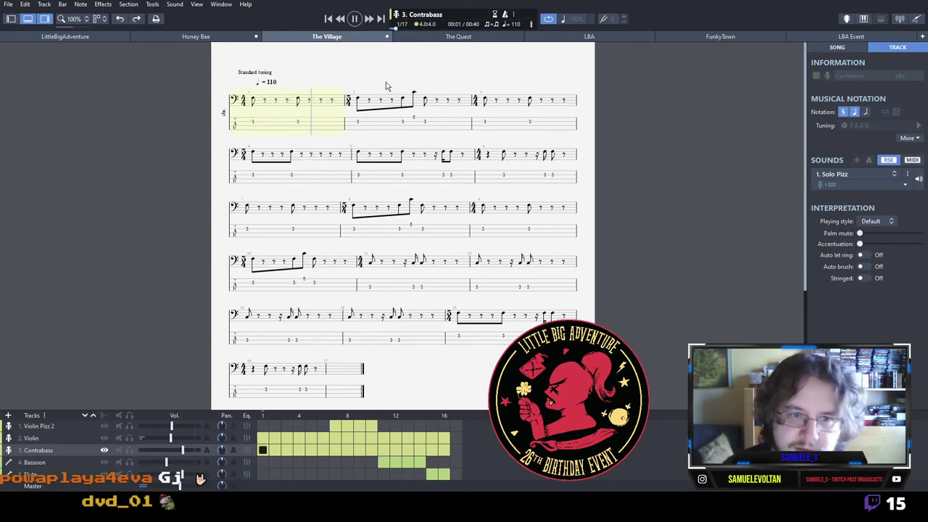
key("space")
left_click(418, 38)
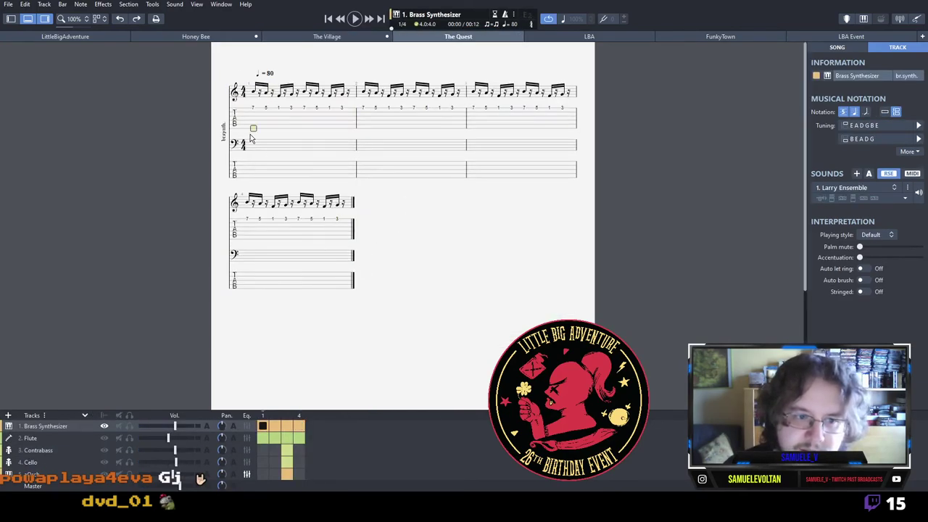
key("space")
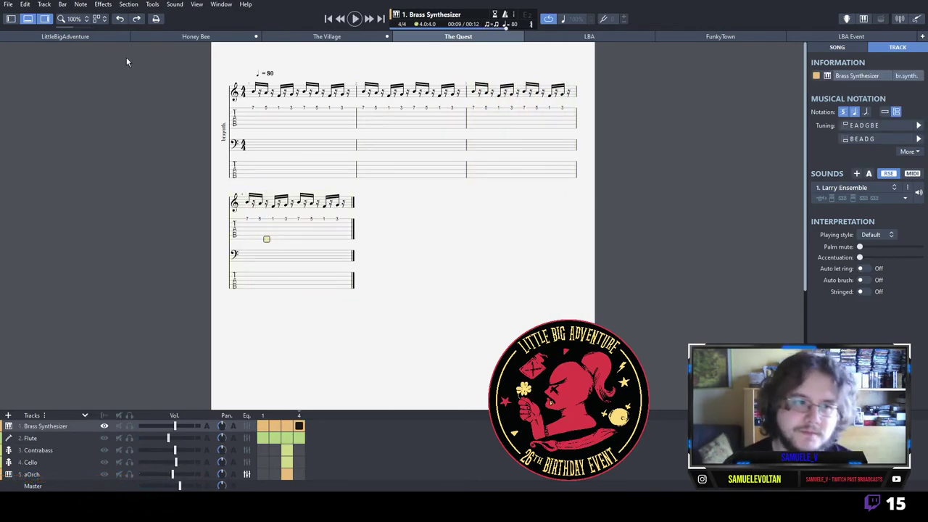
Look over the LittleBigAdventure track overview up to its ending, and play the opening bars of the LBA score from the Viola track.
left_click(58, 36)
scroll(465, 379, "up", 4)
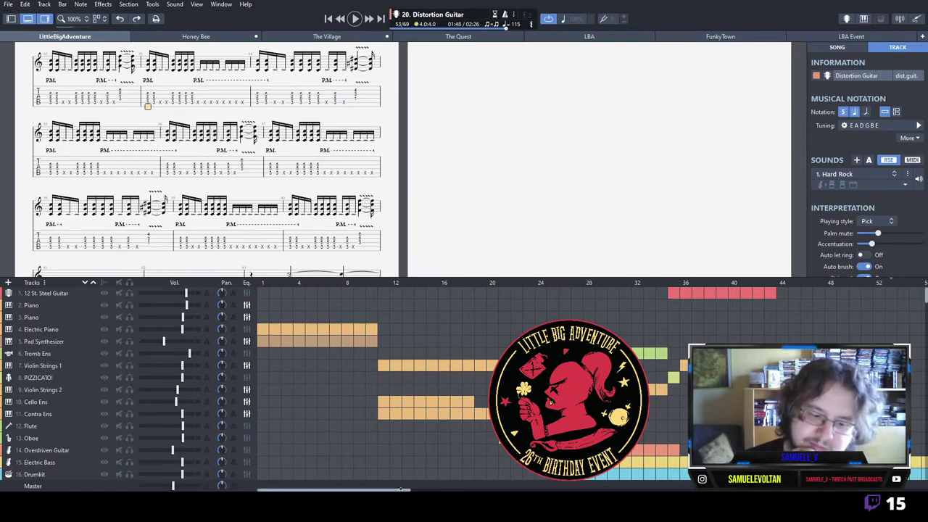
left_click_drag(400, 490, 812, 484)
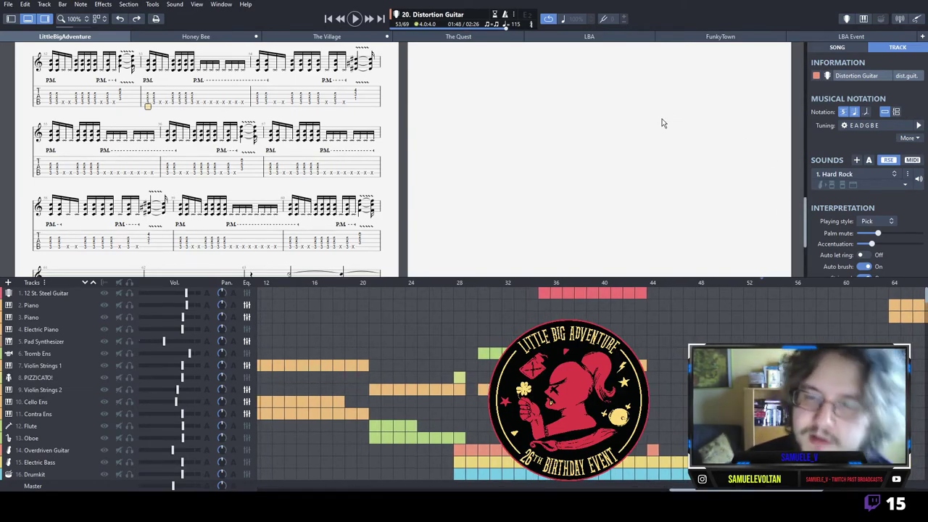
left_click(589, 37)
left_click(262, 365)
key("space")
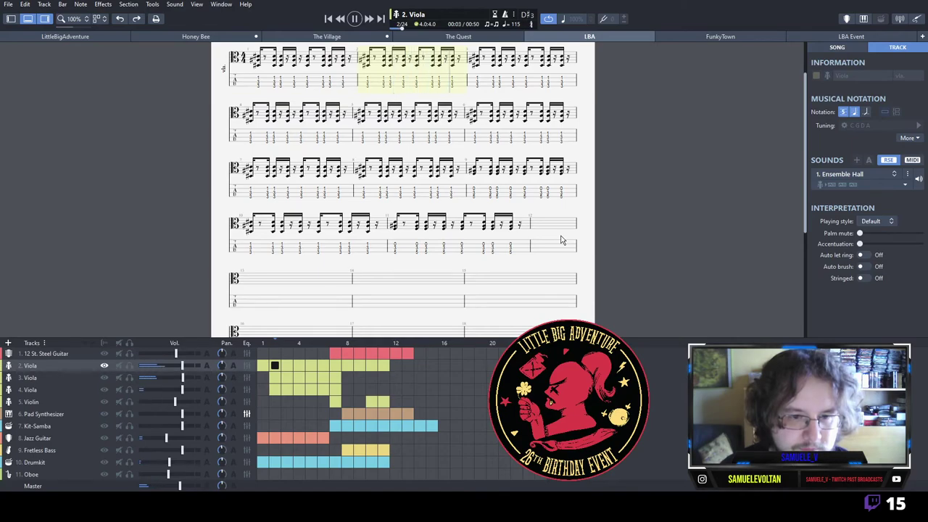
key("space")
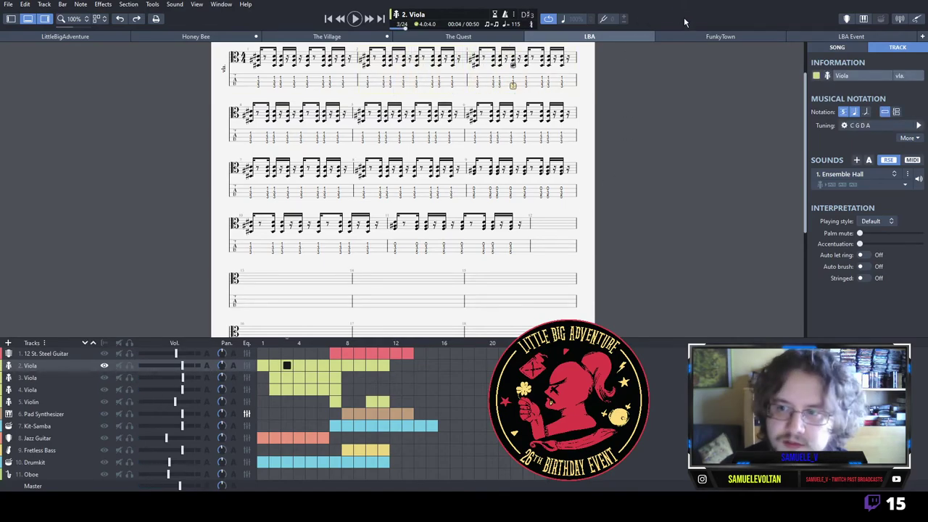
Play LBA Event from bar 17, raise the Clean Guitar volume slightly, and listen to the ending from Choir2's bar 35.
left_click(851, 36)
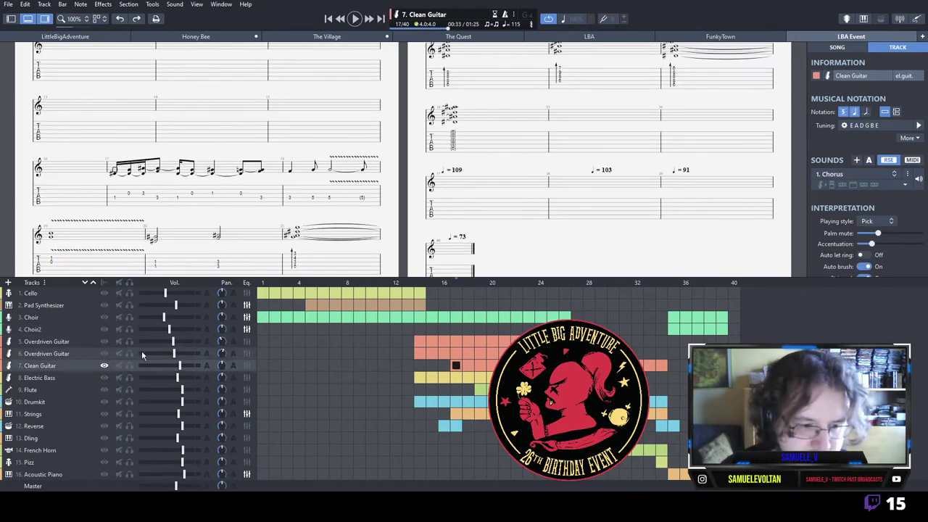
key("space")
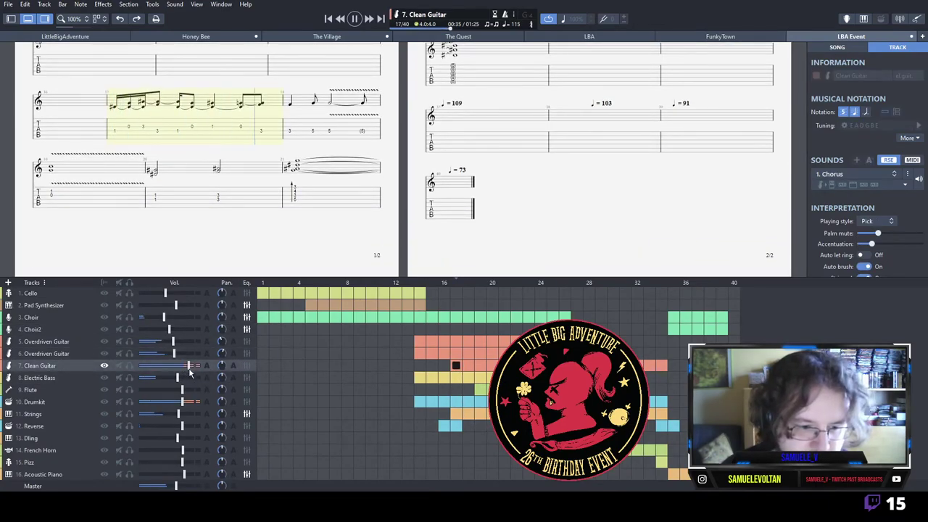
left_click_drag(189, 369, 186, 369)
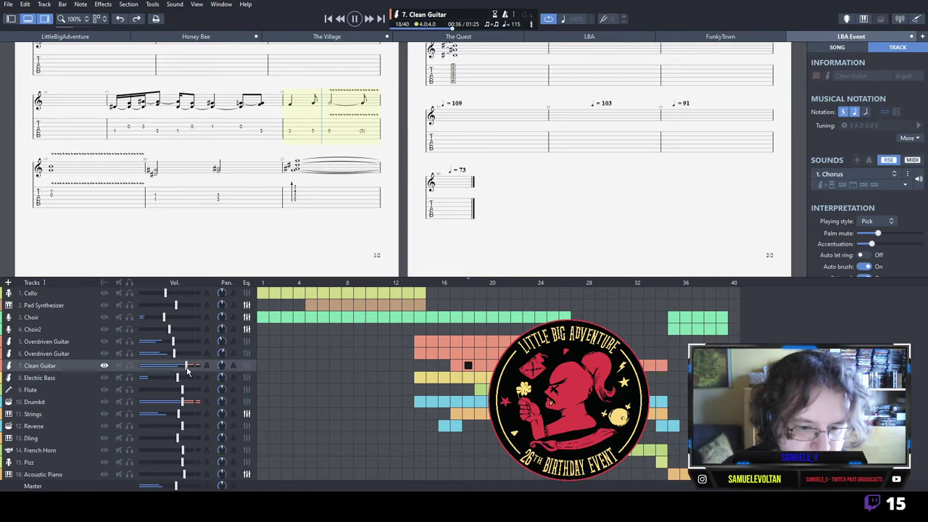
left_click(674, 329)
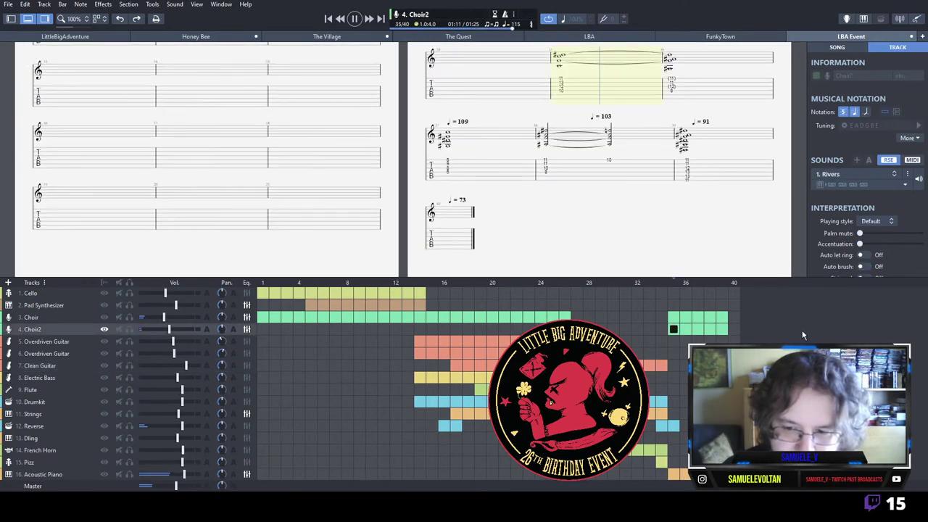
key("space")
Play the LittleBigAdventure intro from bar 1 of the Pad Synthesizer up to bar 11.
left_click(59, 40)
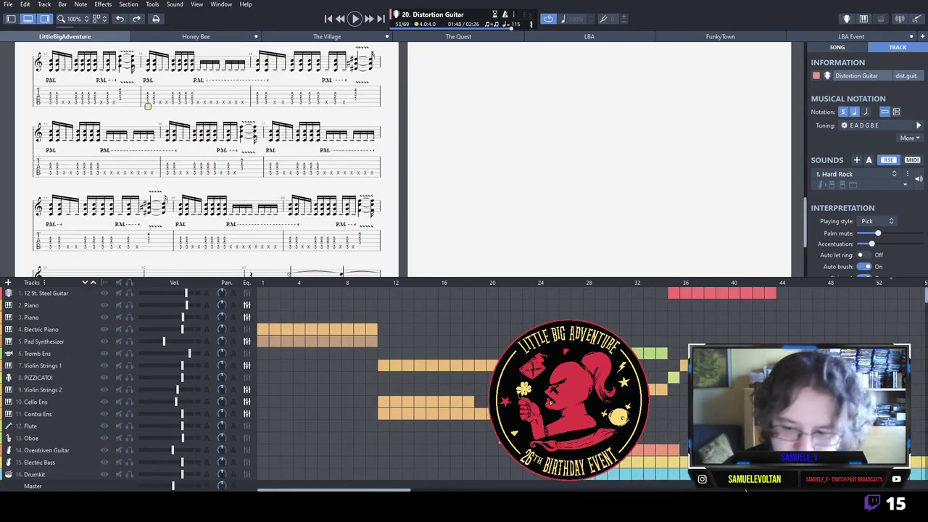
left_click(262, 342)
key("space")
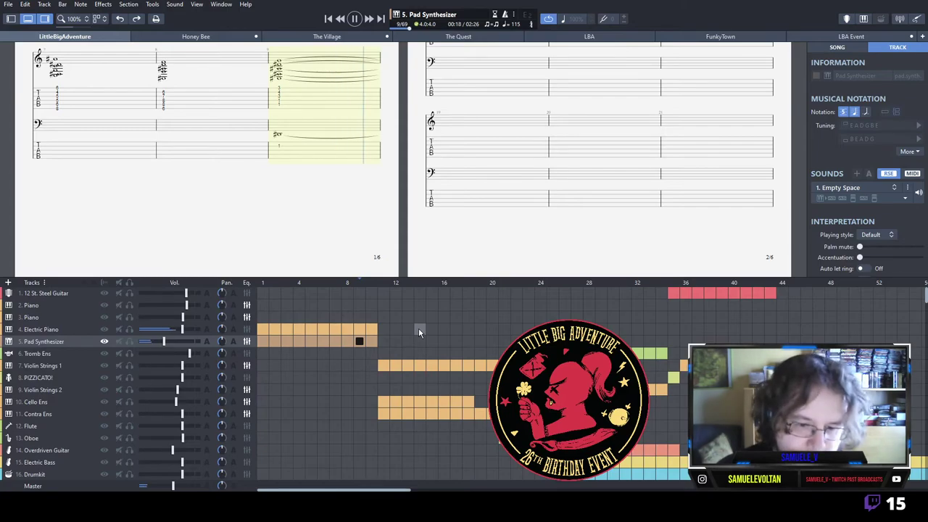
key("space")
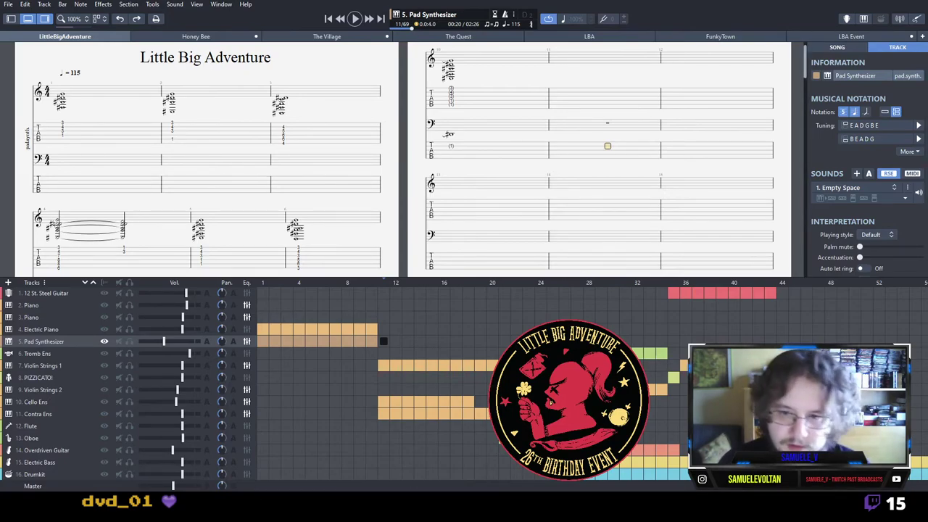
Tie the held bar 10 chords of the Pad Synthesizer and Electric Piano into bar 11 on both staves.
key("l")
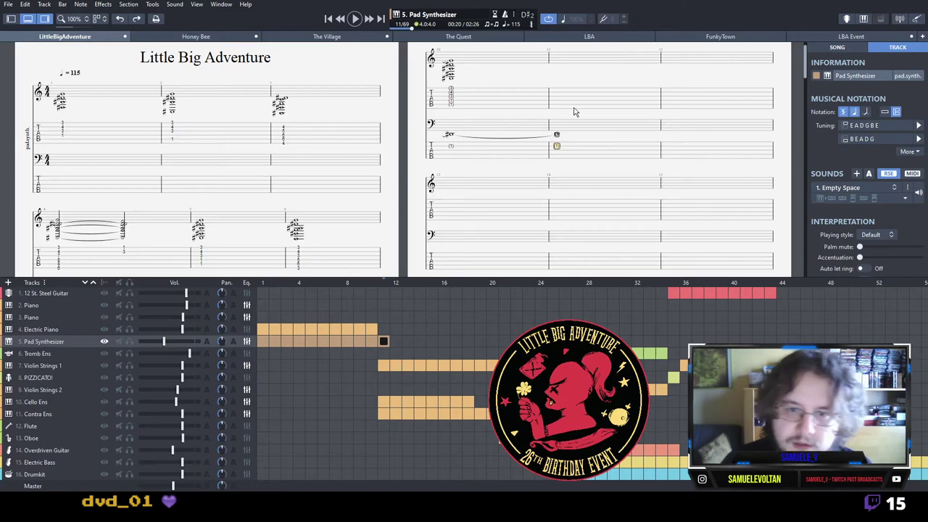
key("l")
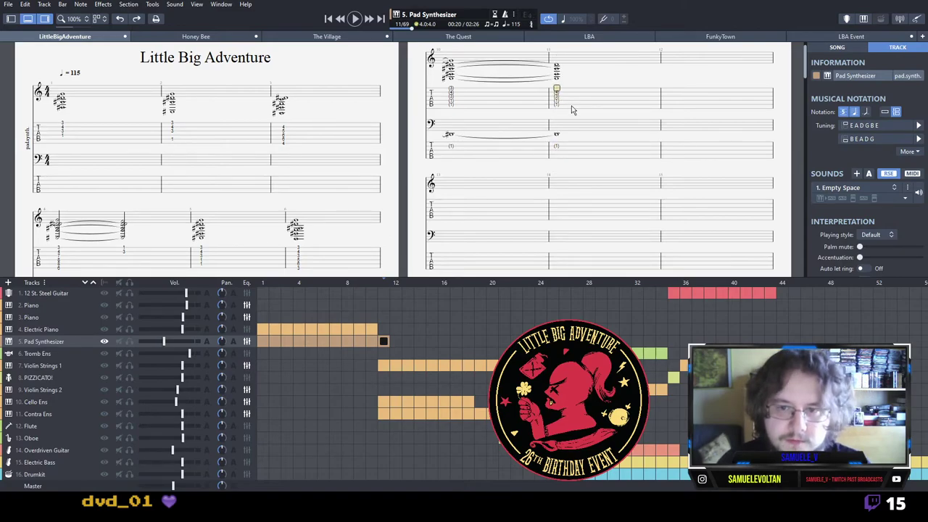
left_click(447, 110)
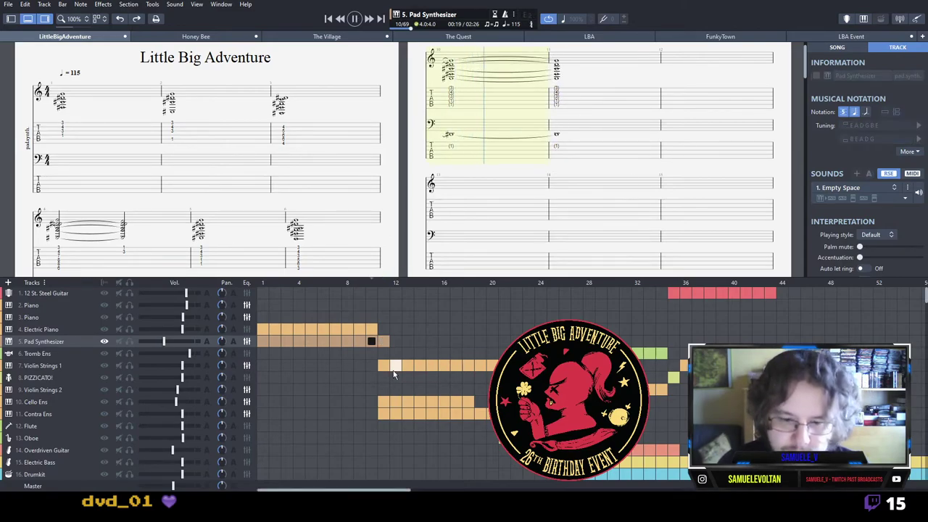
left_click(382, 329)
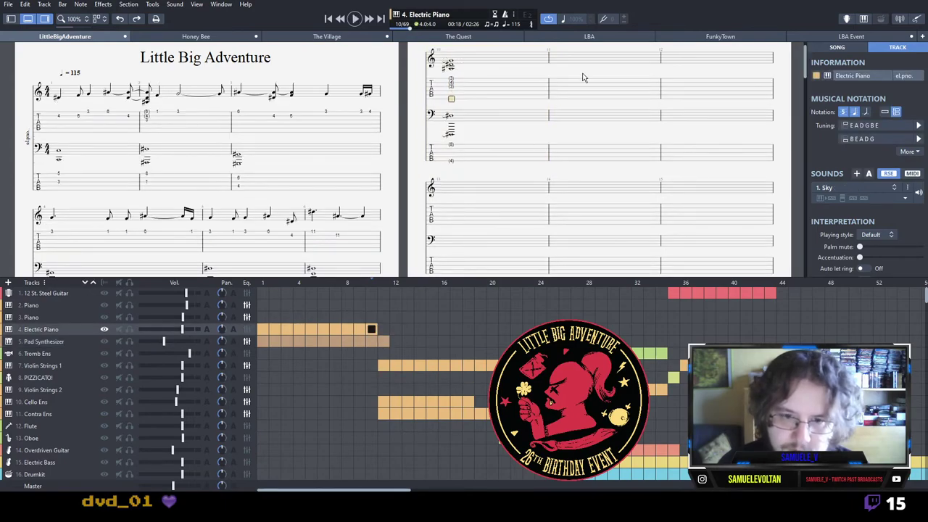
key("l")
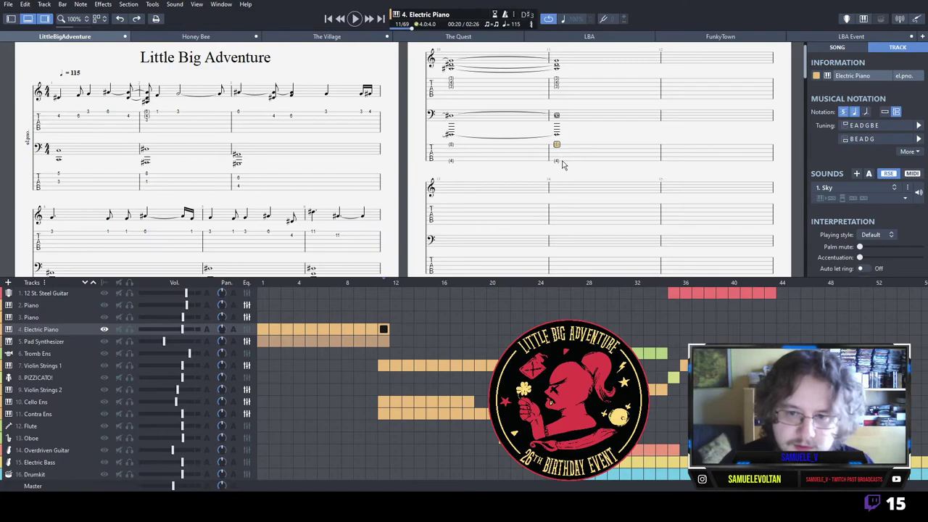
Check the Pad Synthesizer at bar 6 and the Electric Piano's held chord across bars 10 and 11.
left_click(322, 341)
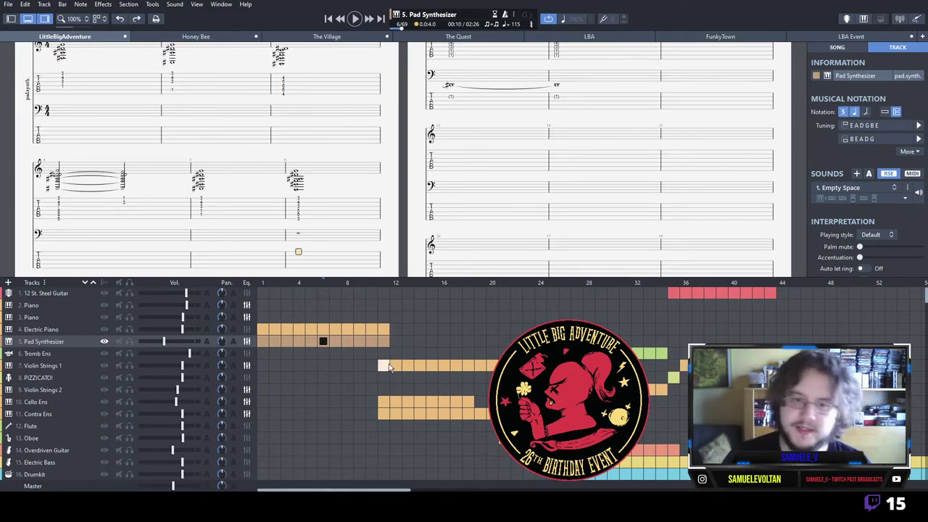
left_click(372, 329)
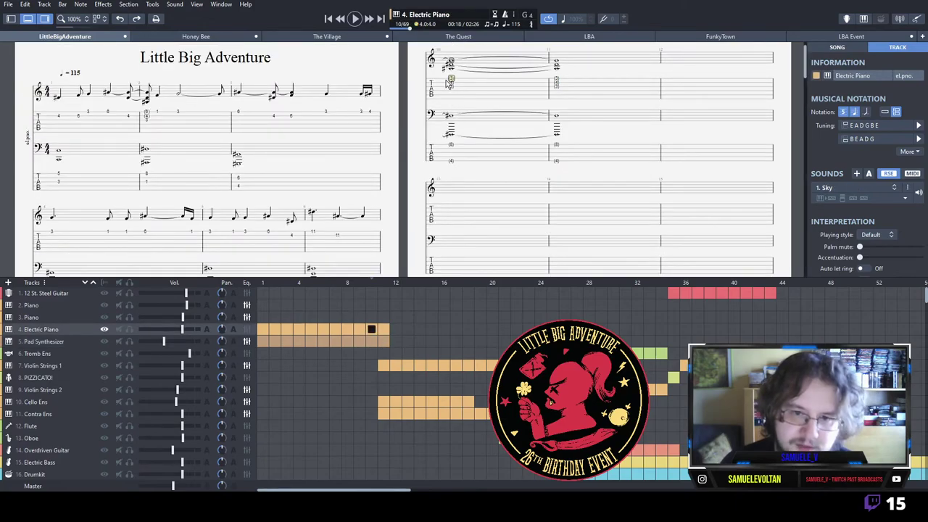
left_click_drag(448, 80, 517, 88)
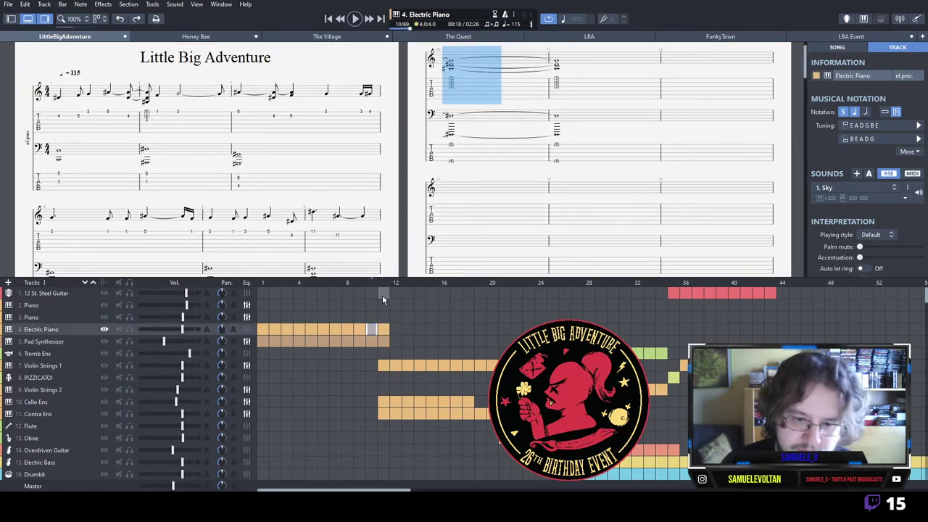
left_click(383, 331)
left_click(384, 352)
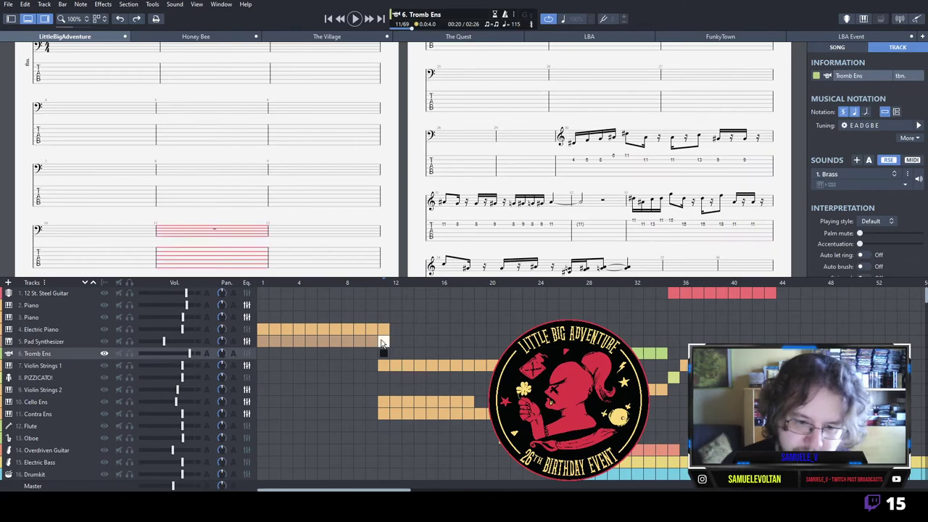
Play Violin Strings 1 from bar 11, and switch to the Contra Ens track to check its part.
left_click(384, 367)
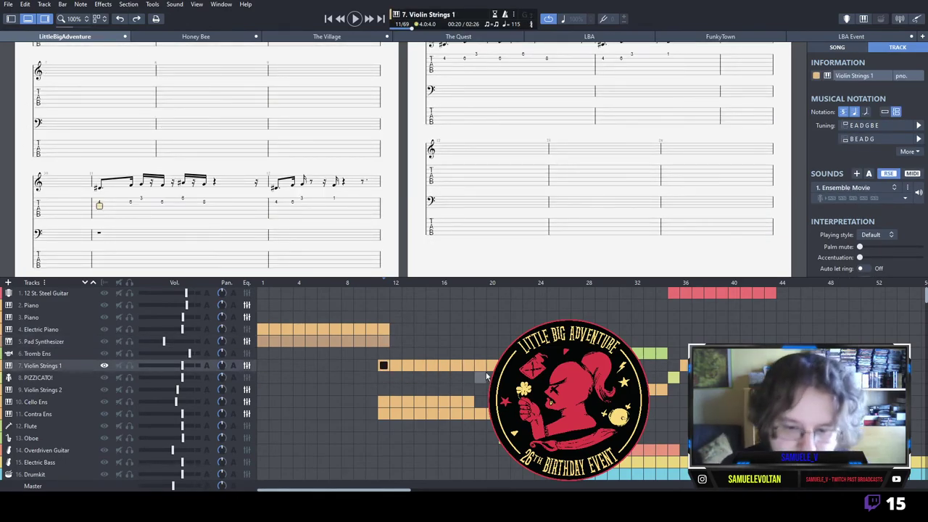
key("space")
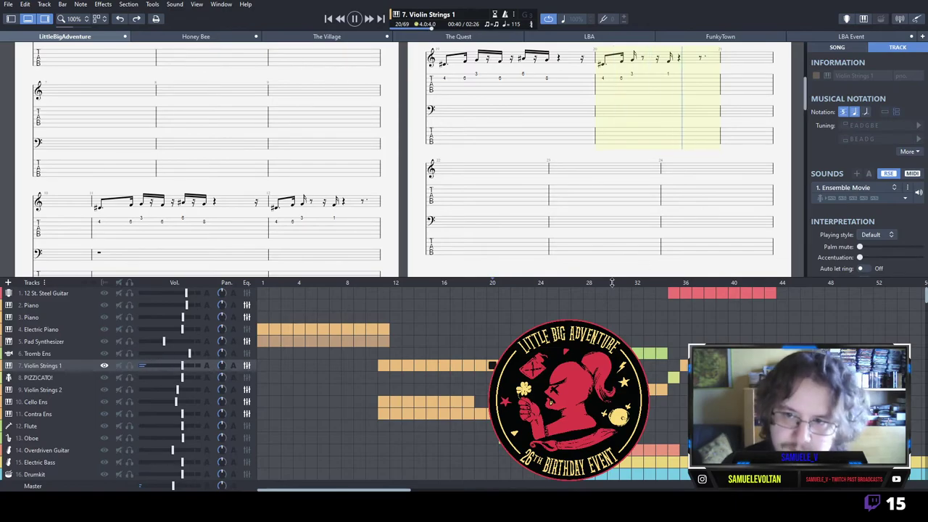
left_click(305, 416)
key("space")
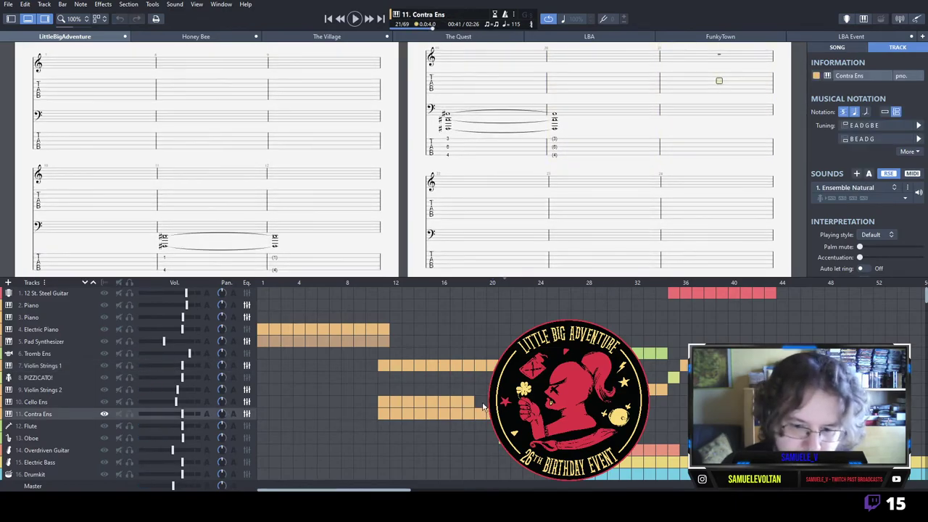
Play the transition from bar 20 of Violin Strings 2, and switch to the Flute and Contra Ens tracks to compare parts.
left_click(490, 389)
key("space")
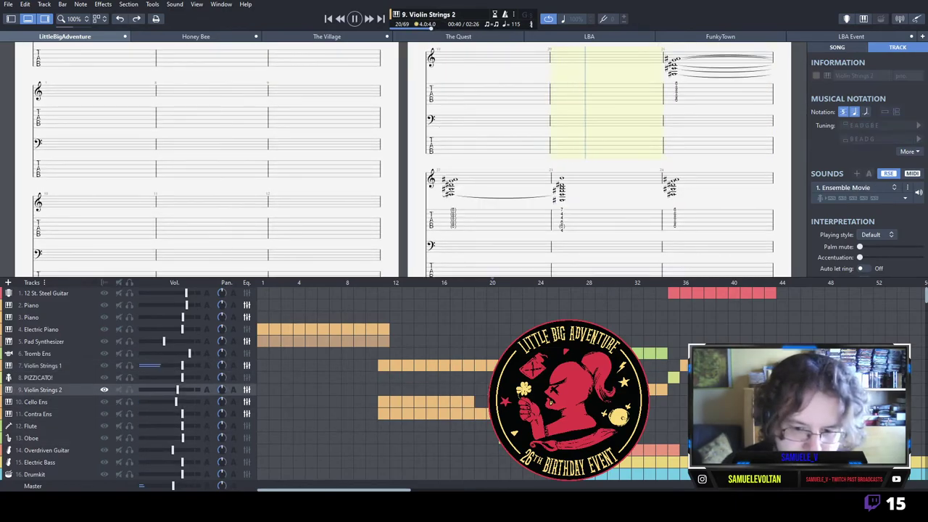
left_click(473, 422)
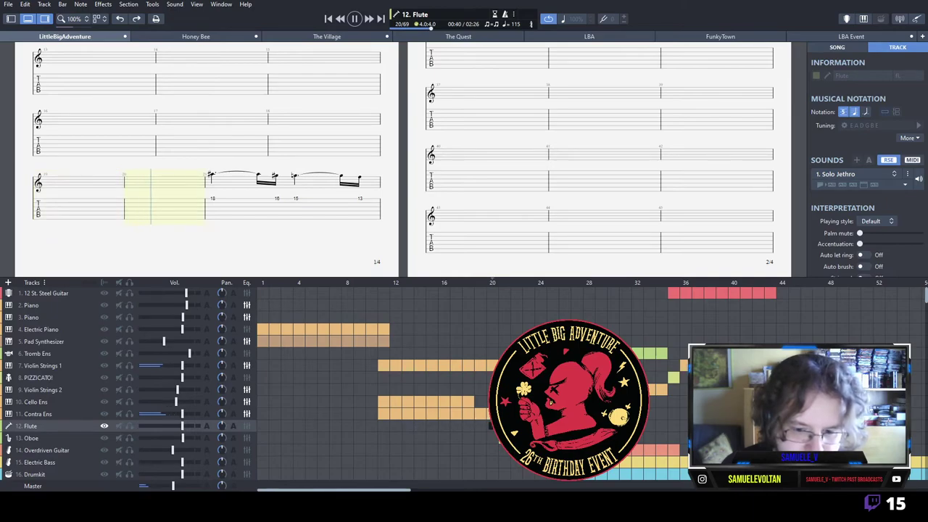
left_click(505, 413)
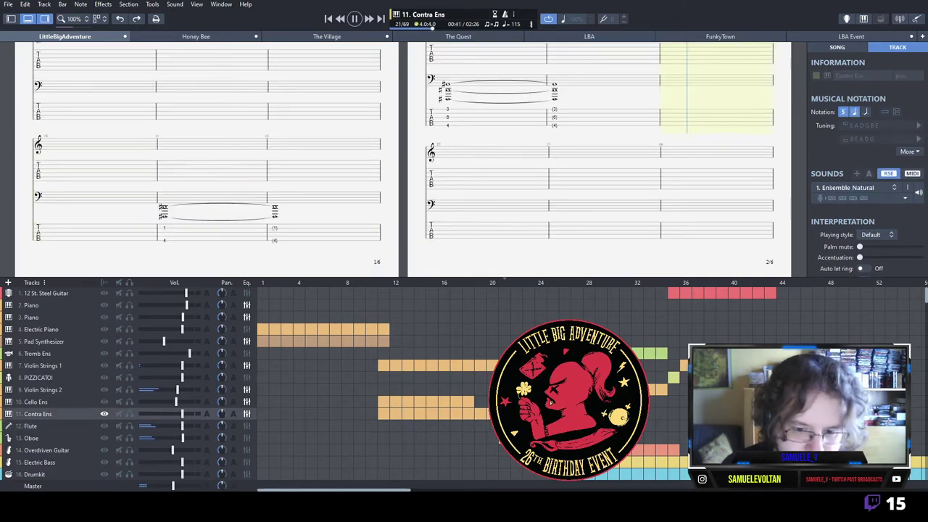
Tie the held bass-staff chord of Contra Ens from bar 20 into bar 21, and play the transition back.
key("space")
key("l")
key("Up")
key("Up")
key("3")
key("Down")
key("shift+Right")
key("l")
key("Left")
key("space")
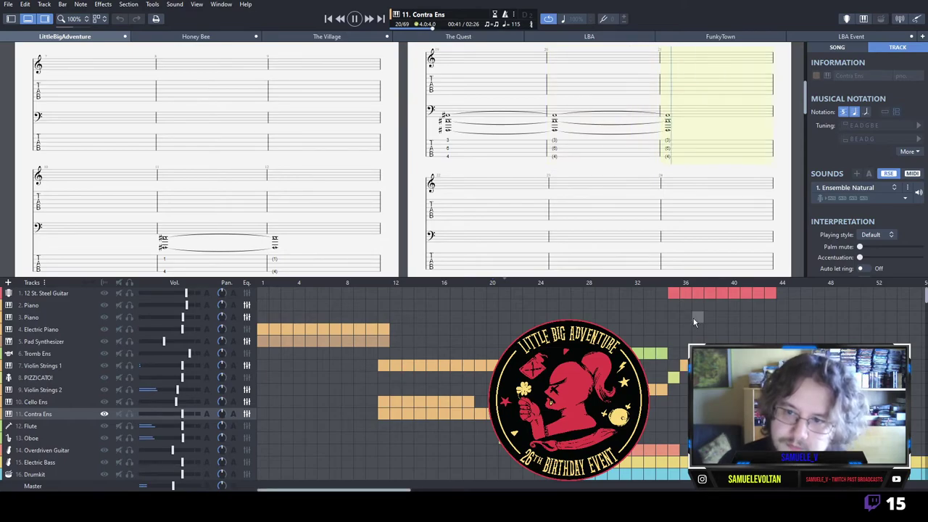
Play the arrangement from bar 28 of Violin Strings 2, and switch to the Contra Ens track at bar 29.
left_click(588, 389)
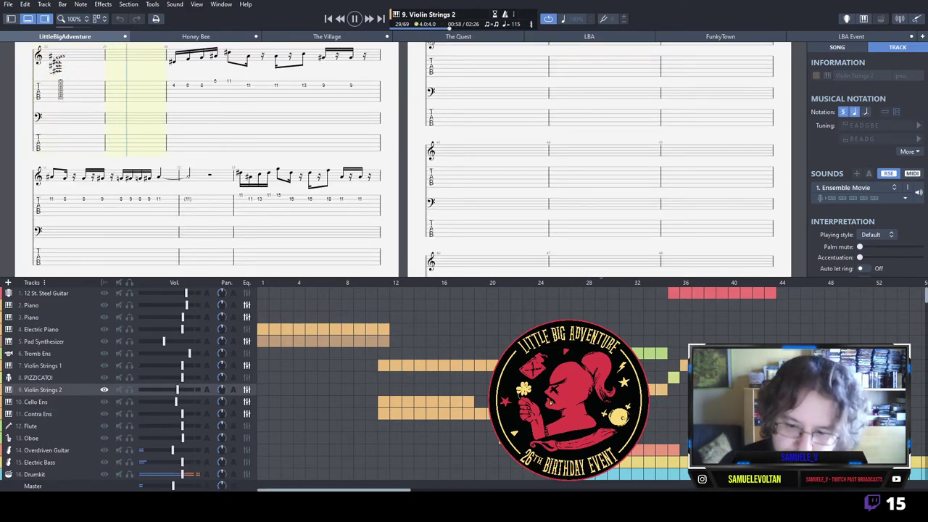
scroll(362, 385, "down", 1)
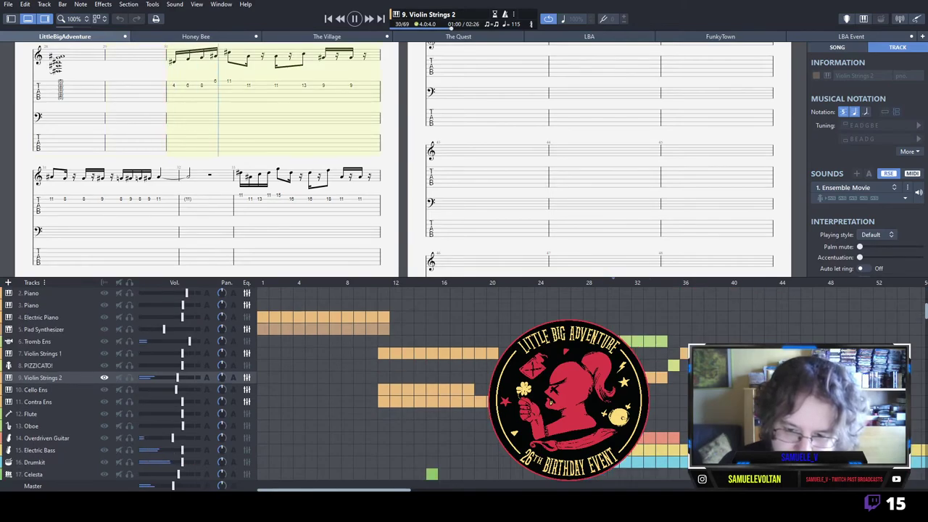
left_click(601, 402)
key("space")
left_click(182, 92)
key("Down")
key("3")
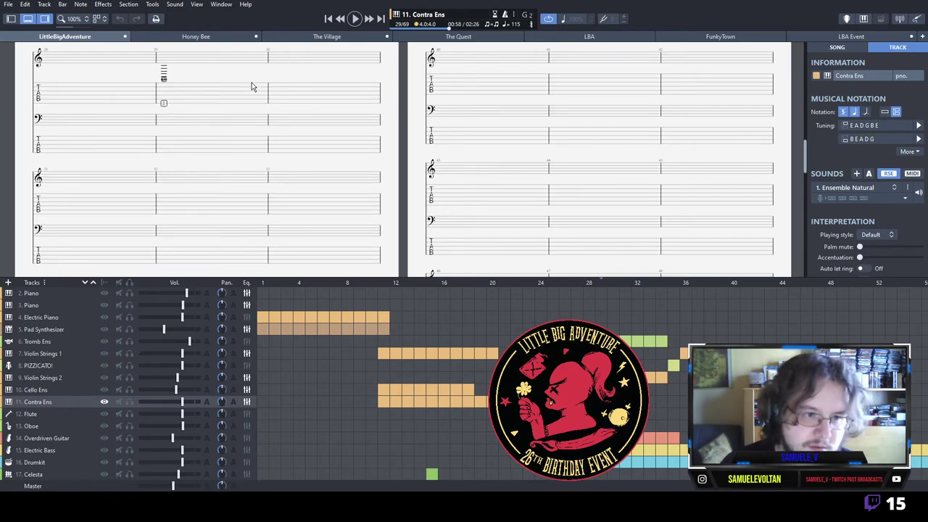
key("ctrl+z")
Enter a whole-bar two-note chord on the bass staff of Contra Ens in bar 29, tie it into bar 30, and play it back.
left_click(188, 140)
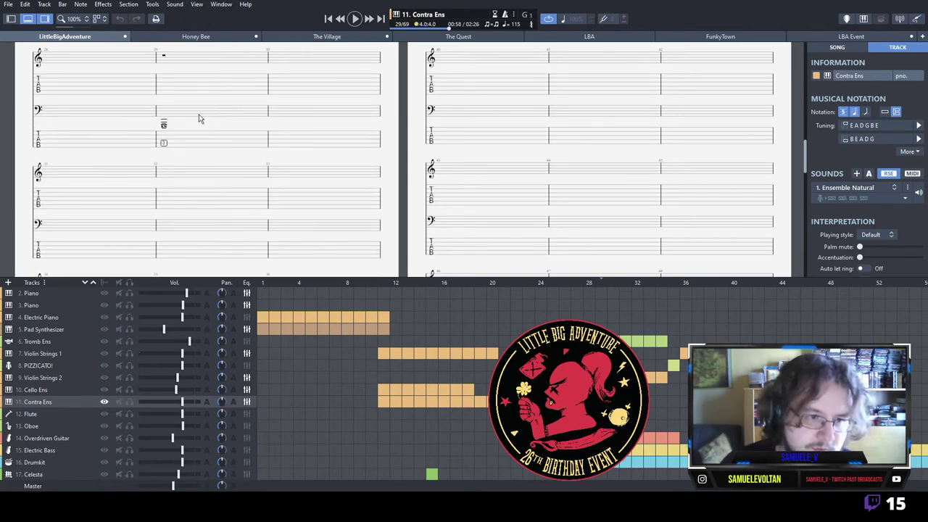
type("0")
key("Up")
type("3")
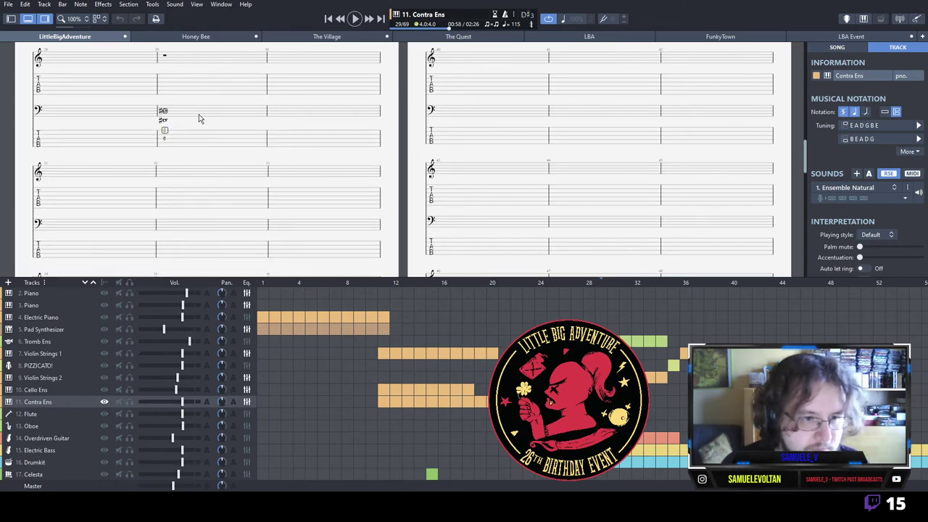
type("8")
key("Down")
key("l")
key("l")
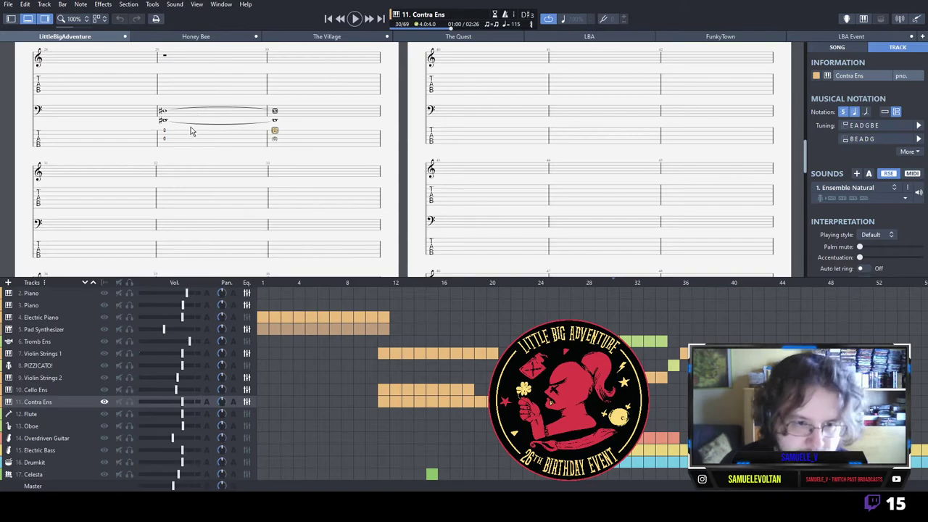
key("space")
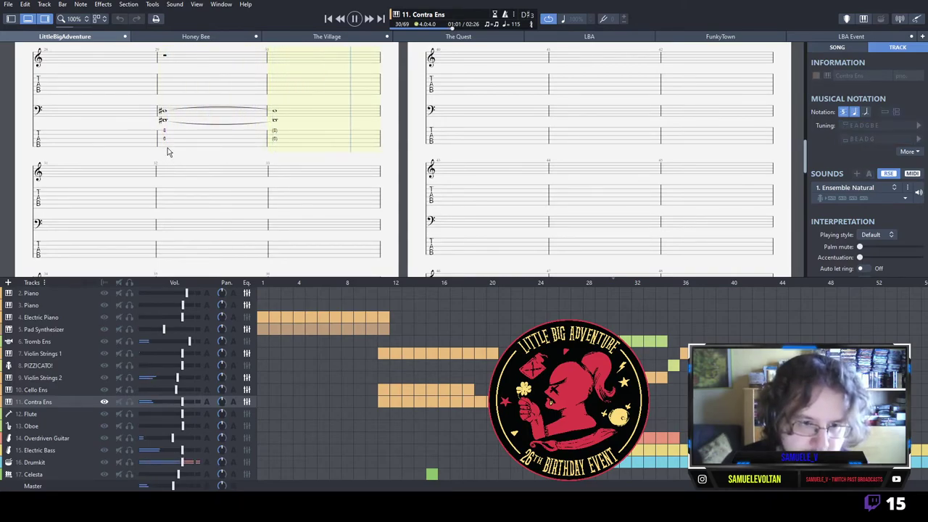
key("space")
Copy the Contra Ens chord from bar 30 to the bass staff of bar 31 and tie it to the preceding chord.
left_click_drag(323, 132, 314, 143)
key("ctrl+c")
left_click(63, 206)
key("ctrl+v")
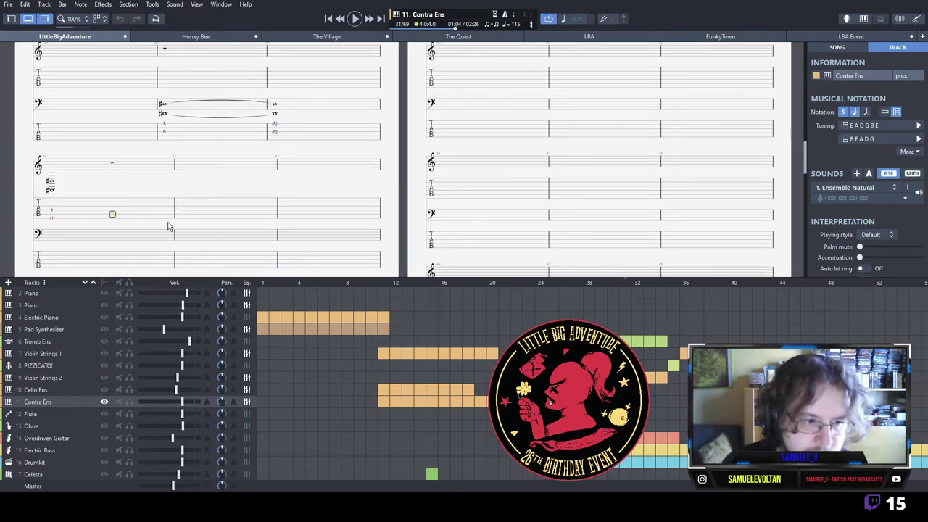
key("ctrl+z")
left_click(60, 247)
key("ctrl+v")
left_click_drag(60, 247, 66, 253)
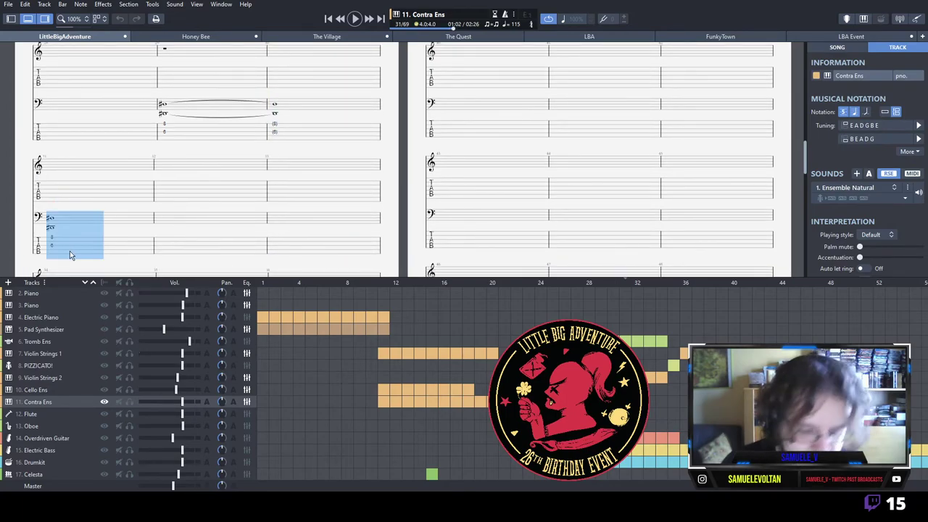
key("l")
Paste the chord into bars 32 and 33 of the Contra Ens bass staff and tie both bars to the held chord.
left_click(190, 248)
key("ctrl+v")
left_click(300, 245)
key("ctrl+v")
left_click_drag(181, 250, 206, 253)
key("l")
left_click_drag(288, 241, 293, 244)
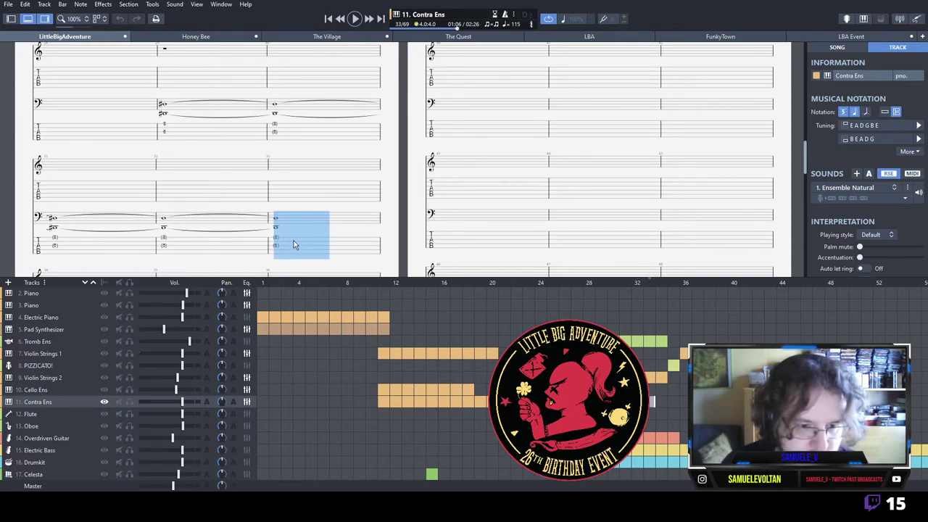
key("l")
Extend the held Contra Ens chord through bars 34 and 35 with ties, and play from bar 35.
scroll(247, 236, "down", 2)
scroll(232, 234, "down", 1)
left_click(86, 240)
key("ctrl+v")
left_click_drag(81, 248, 77, 251)
key("l")
left_click(173, 248)
key("l")
key("l")
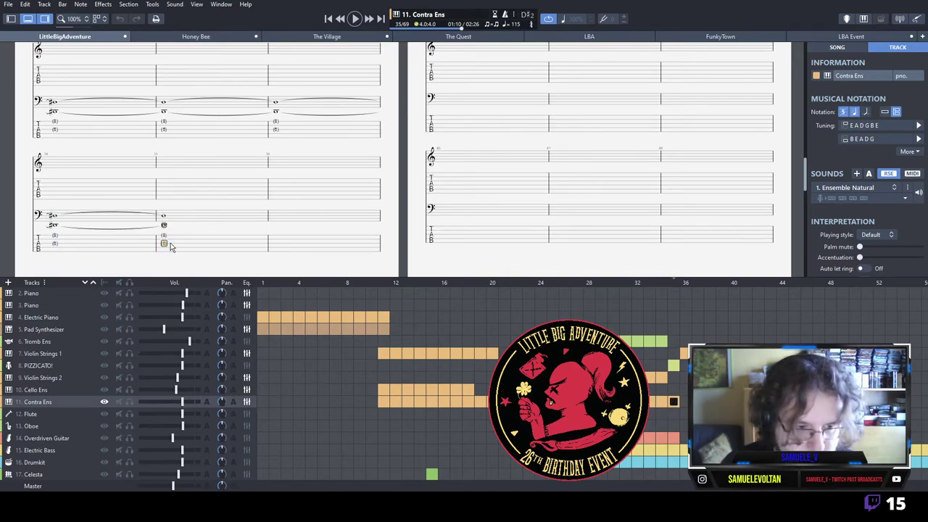
key("space")
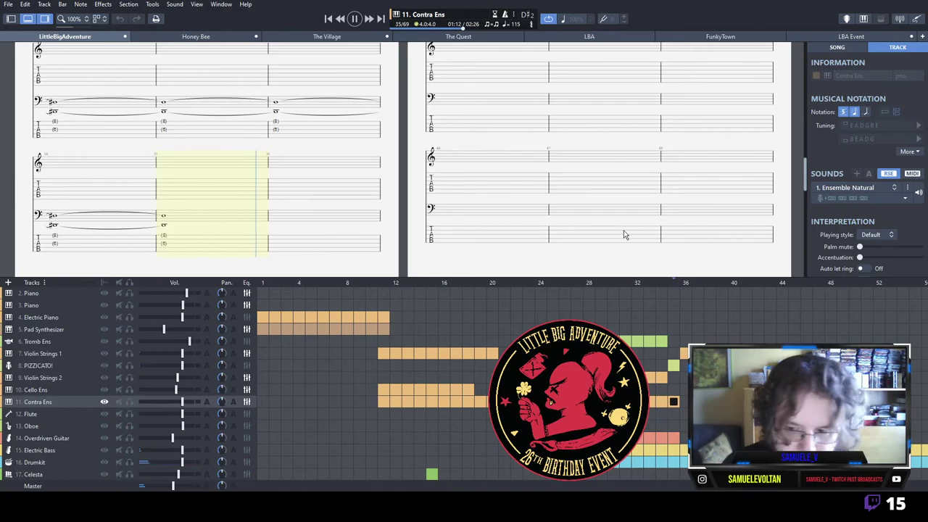
Play the whole arrangement from bar 1 of the Pad Synthesizer, and switch to the Contra Ens track.
left_click(266, 329)
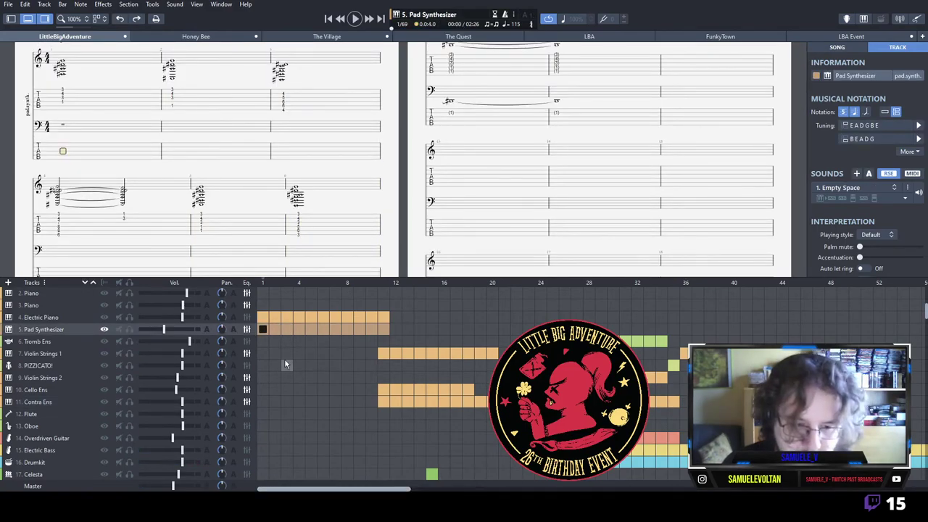
key("space")
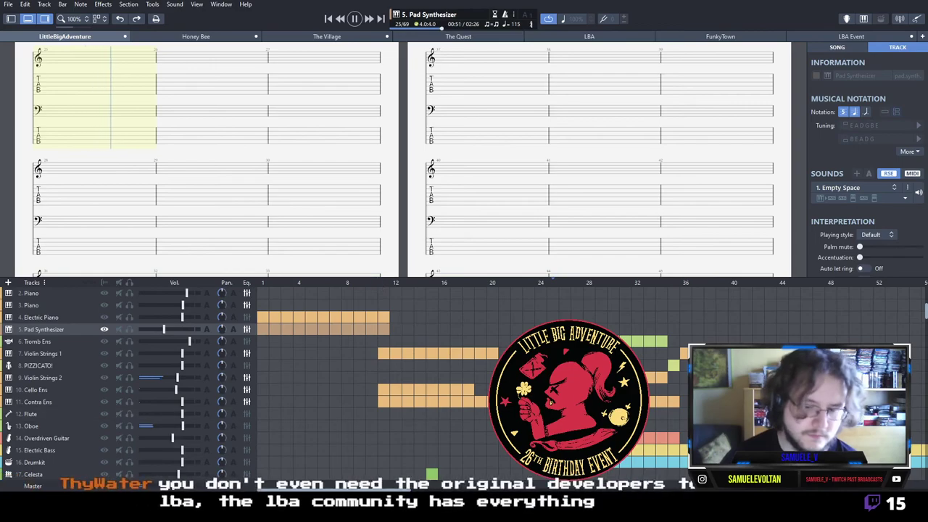
left_click(58, 402)
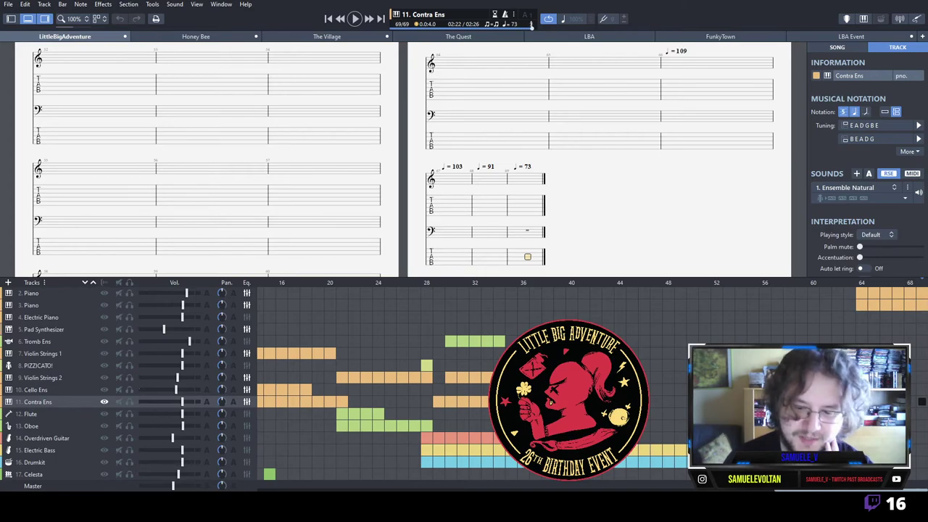
Check the Electric Bass and Oboe at bar 36, the Overdriven Guitar at bars 29 and 30, and Contra Ens at bar 31.
left_click(523, 450)
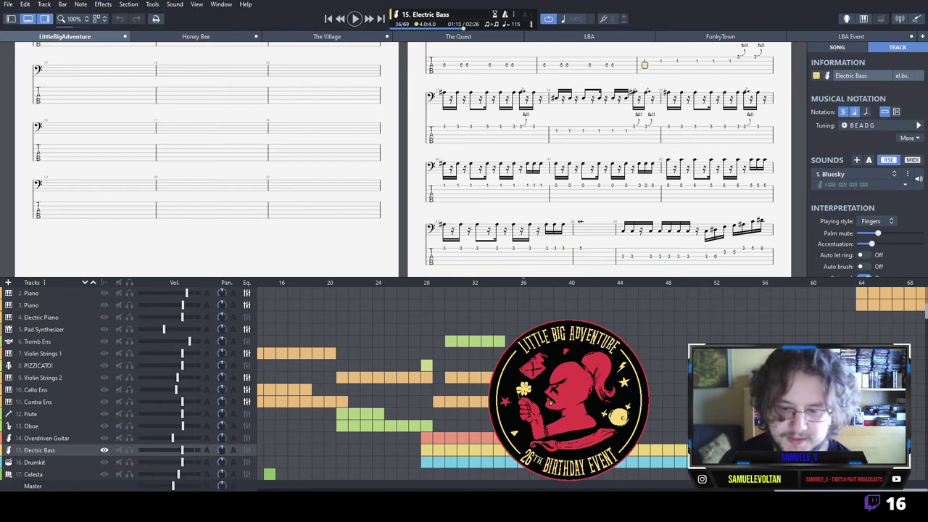
left_click(523, 426)
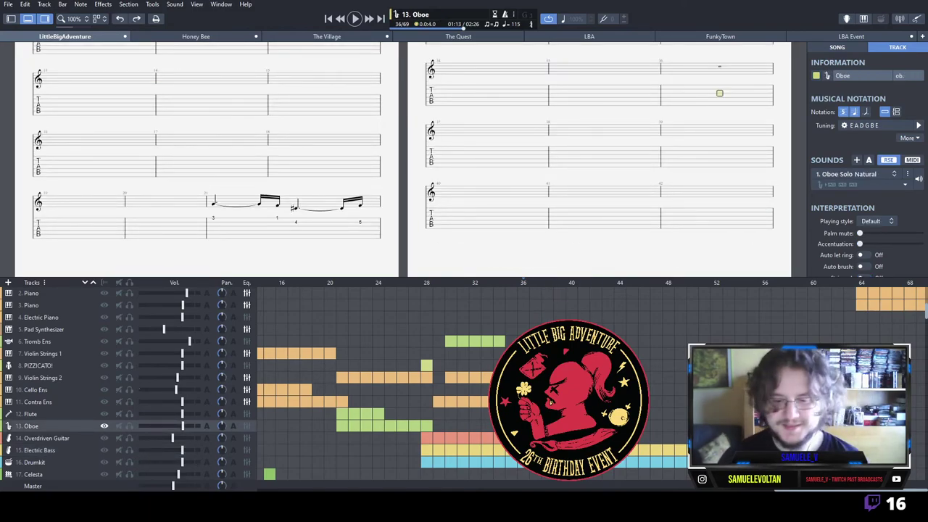
left_click(441, 439)
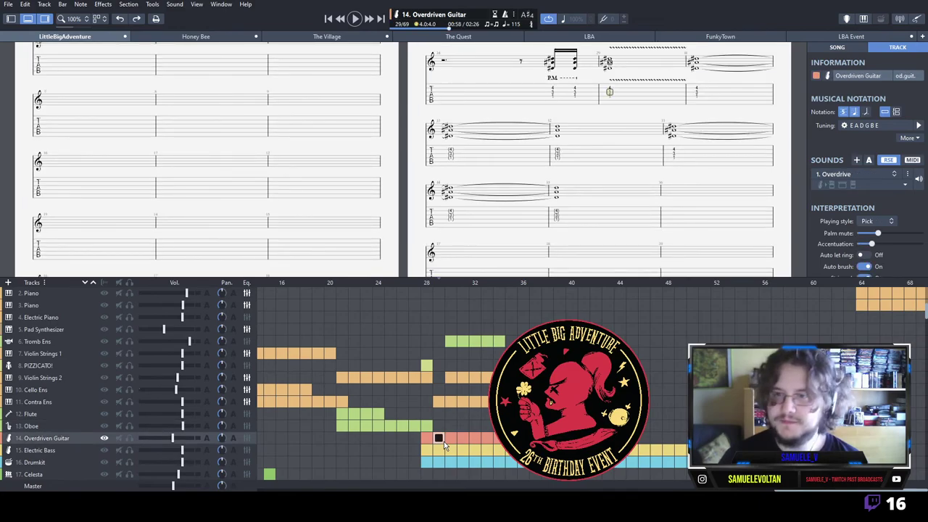
key("Right")
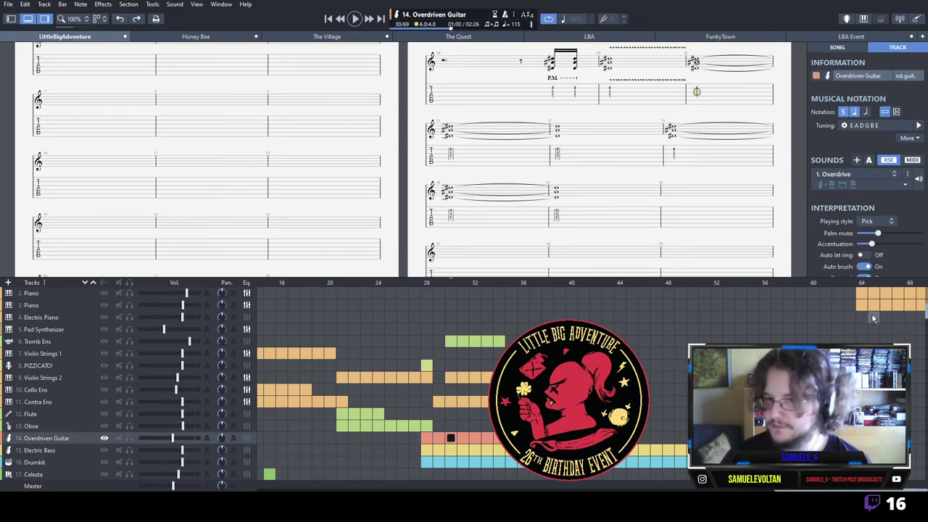
left_click(462, 402)
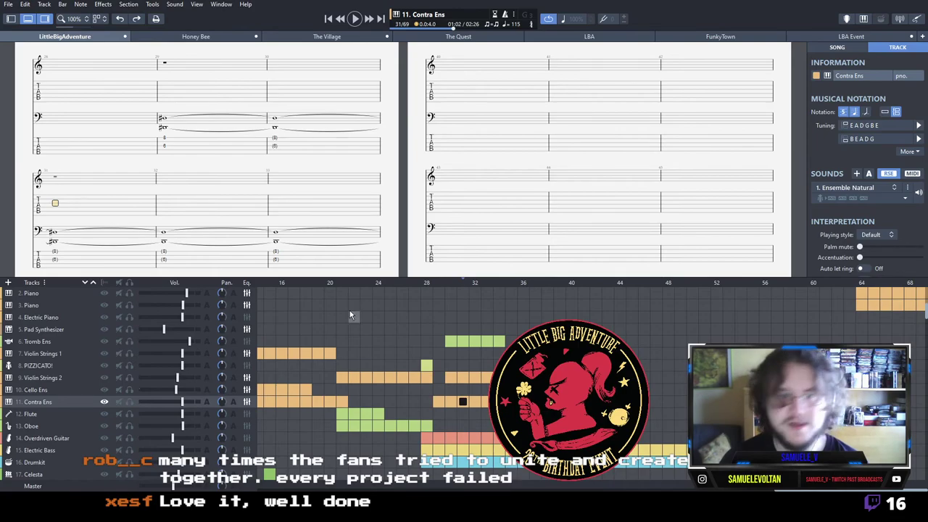
Review the Honey Bee clarinet melody and the other source scores through FunkyTown, and return to the LittleBigAdventure score.
left_click(196, 36)
left_click(331, 214)
left_click_drag(239, 202, 596, 237)
left_click(327, 36)
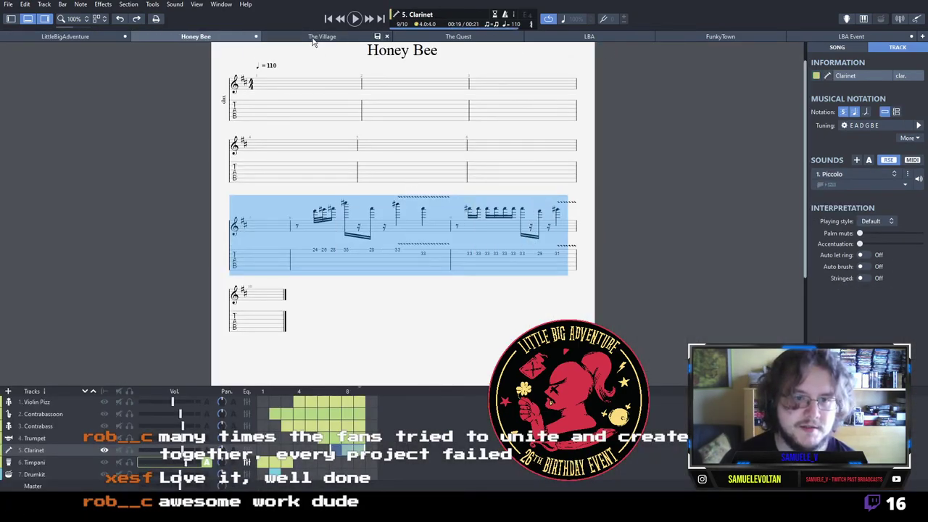
left_click(431, 37)
left_click(616, 35)
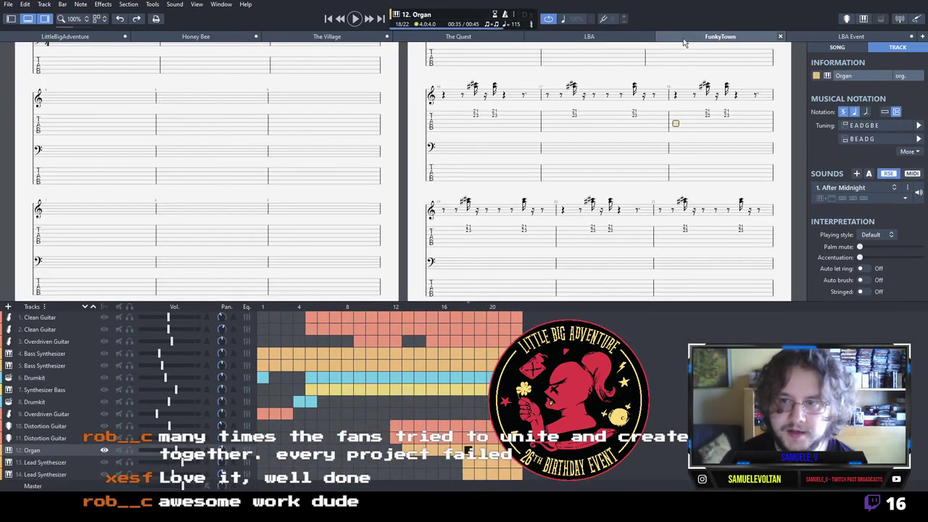
left_click(684, 37)
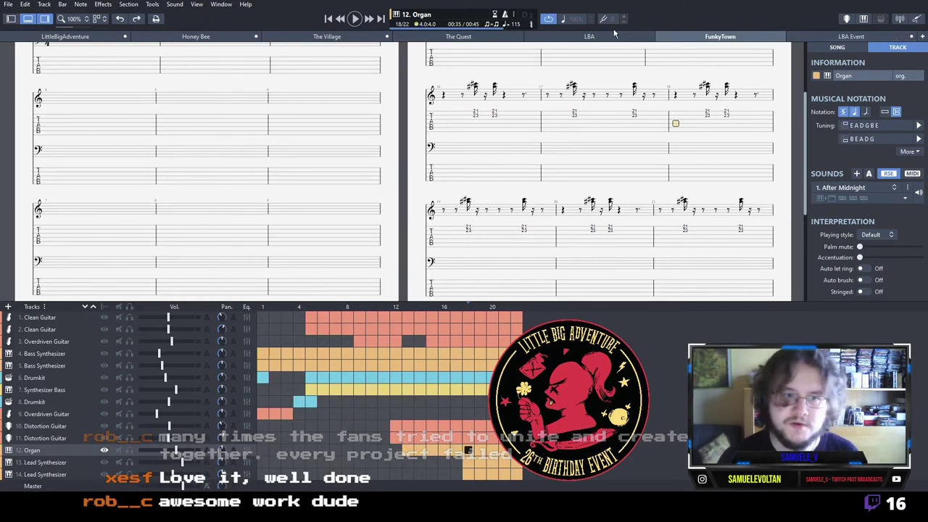
left_click(80, 38)
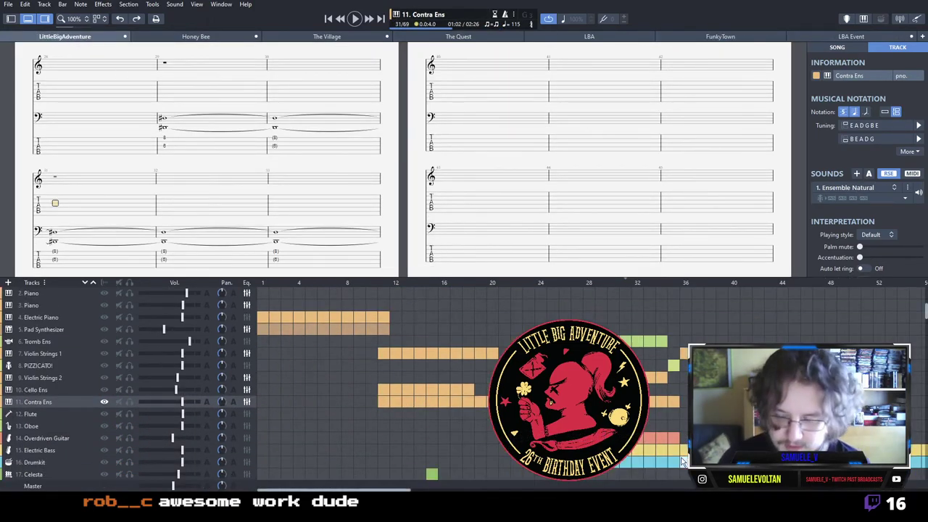
Solo the two Piano tracks and play the ending from bar 64.
left_click_drag(407, 487, 925, 488)
scroll(628, 308, "down", 3)
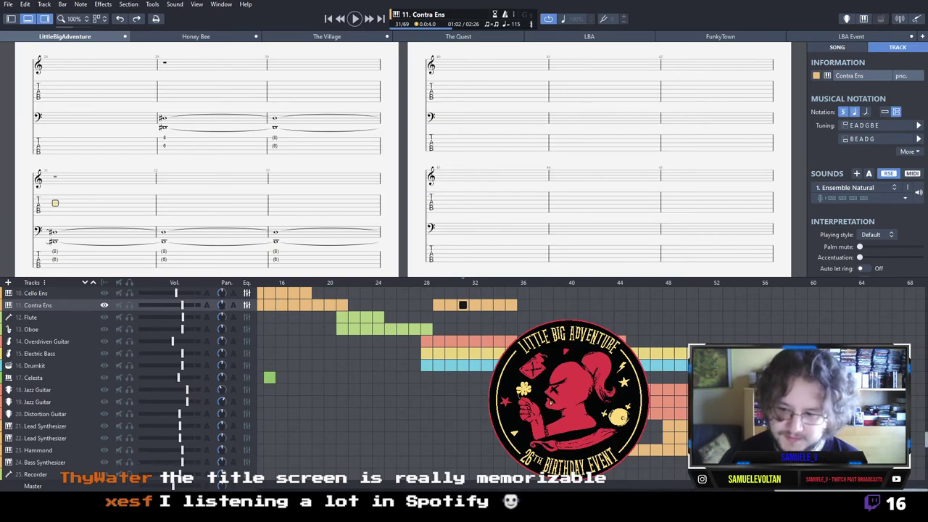
scroll(462, 279, "up", 2)
scroll(129, 305, "up", 1)
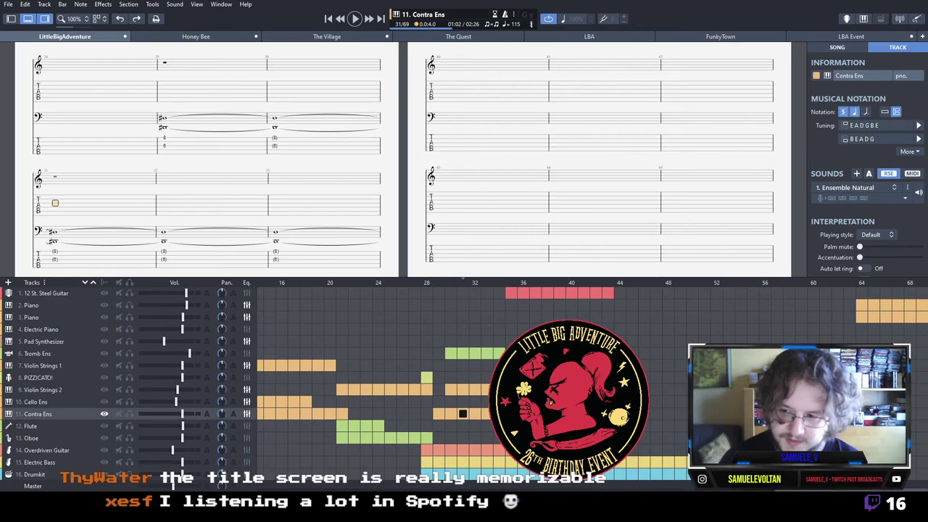
left_click(129, 317)
left_click(861, 305)
key("space")
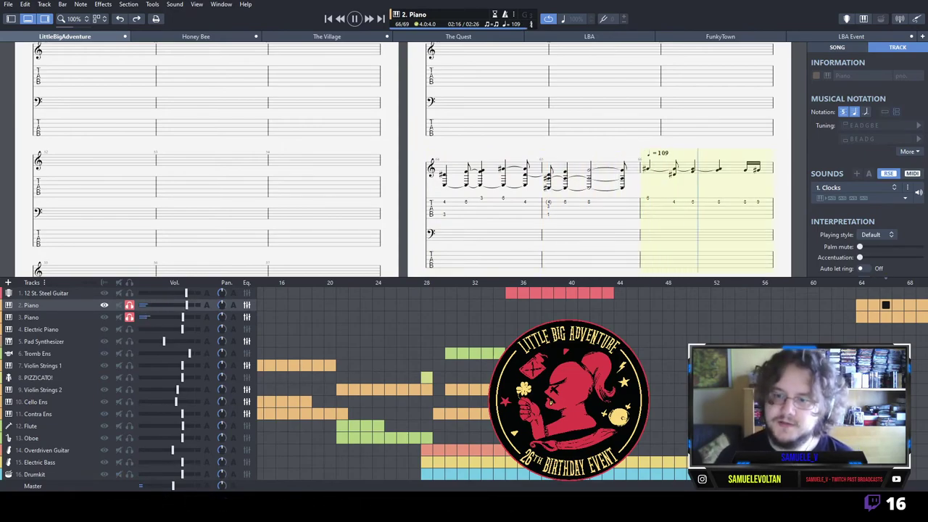
Solo both Choir tracks along with the pianos, and play the ending up to bar 68.
scroll(918, 386, "down", 1)
scroll(919, 386, "down", 3)
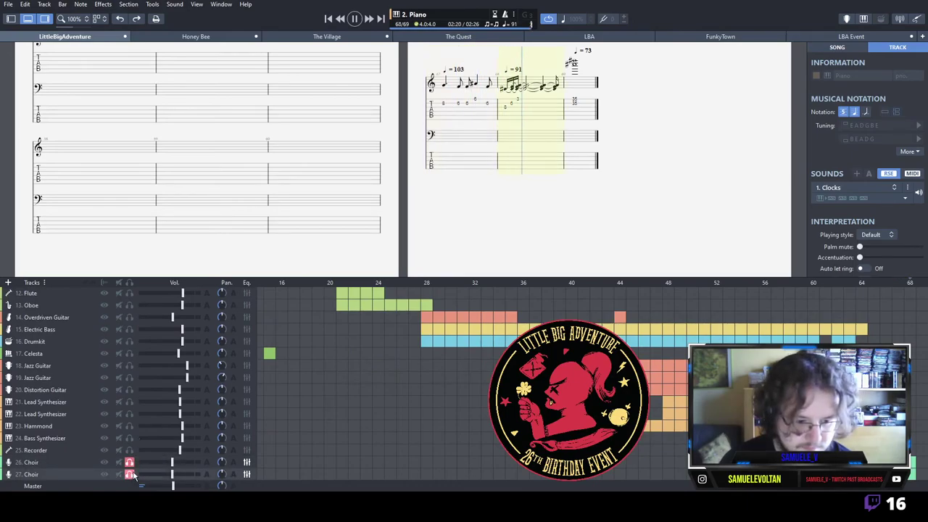
scroll(133, 462, "up", 4)
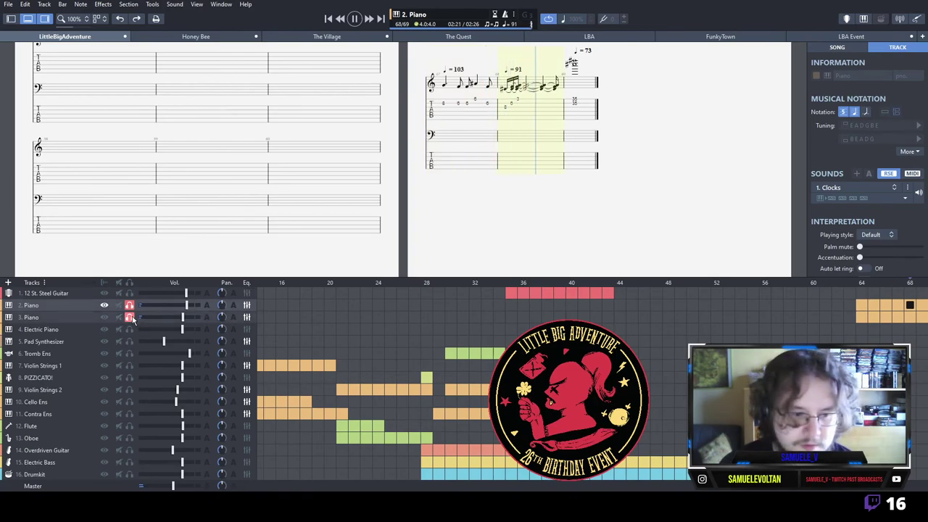
key("space")
Check the Contra Ens part at bar 30 and the Violin Strings 1 part around the same bar.
scroll(667, 458, "down", 1)
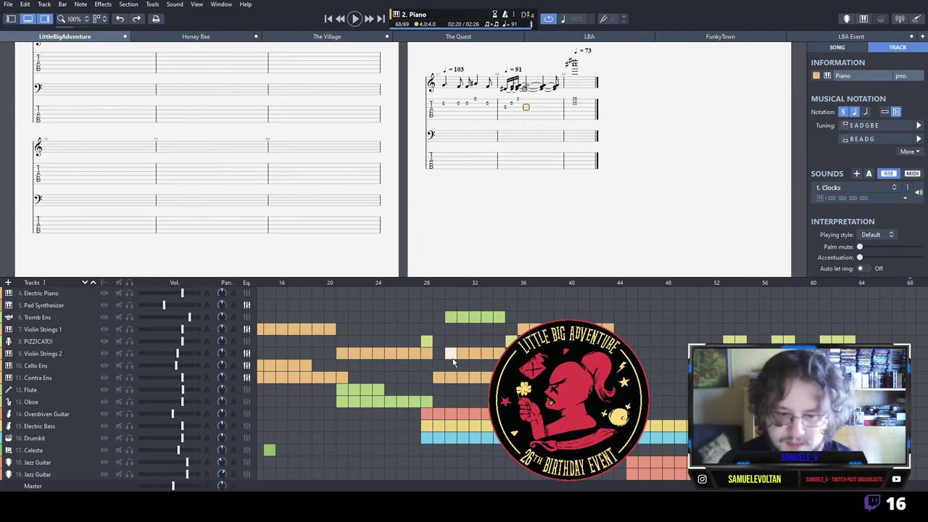
left_click(451, 377)
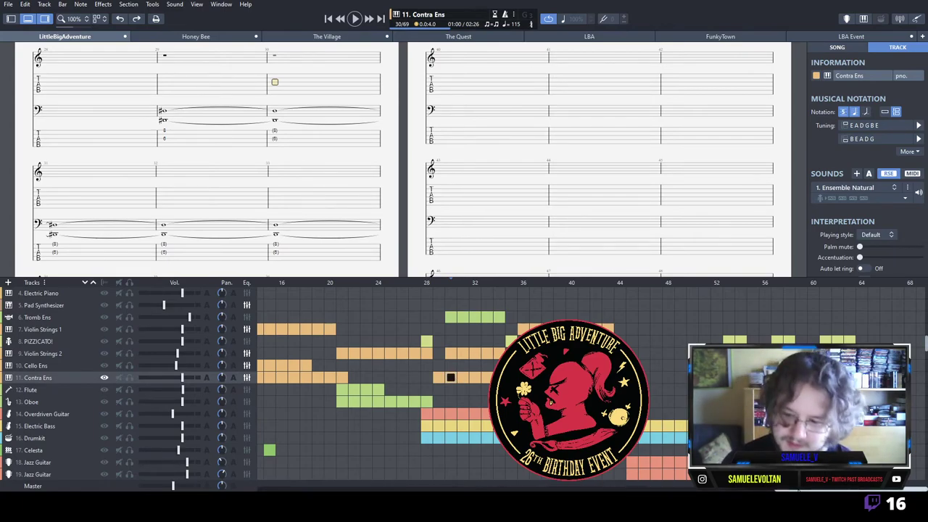
scroll(591, 384, "left", 2)
scroll(591, 384, "left", 1)
scroll(591, 384, "up", 1)
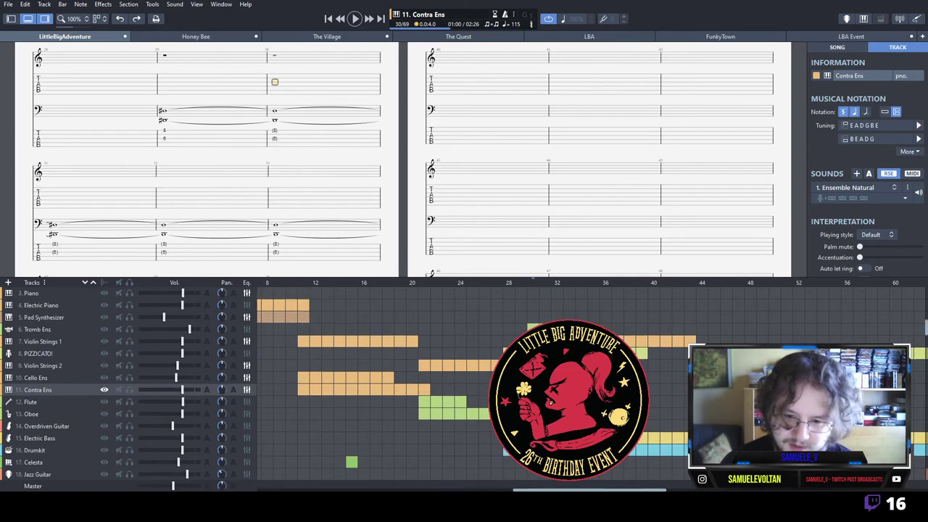
scroll(464, 385, "up", 1)
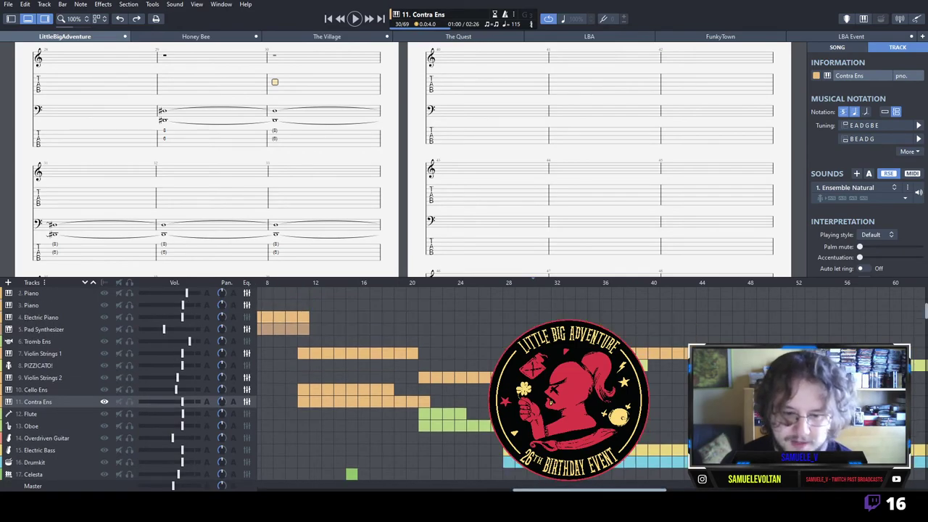
scroll(464, 384, "up", 1)
left_click(43, 377)
left_click(43, 365)
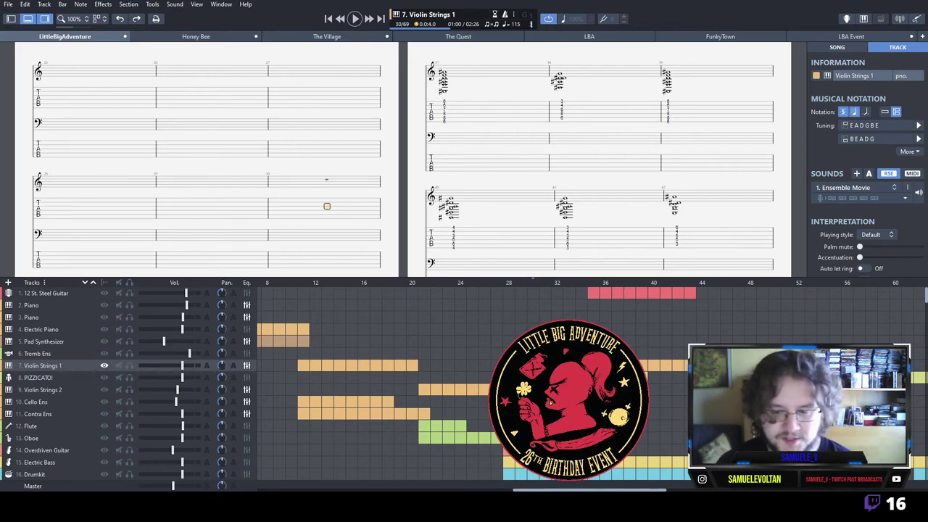
Examine the PIZZICATO! track at bar 38 and bar 53.
left_click_drag(616, 490, 582, 489)
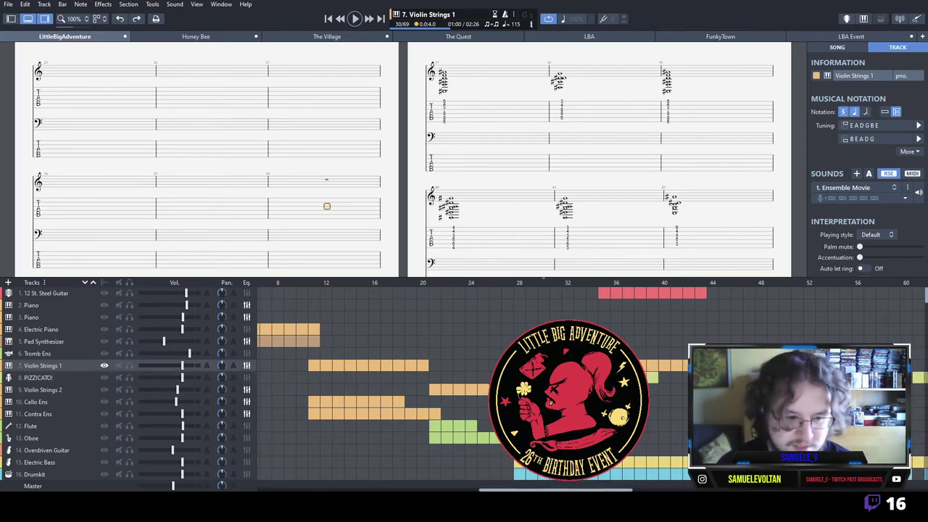
left_click(641, 378)
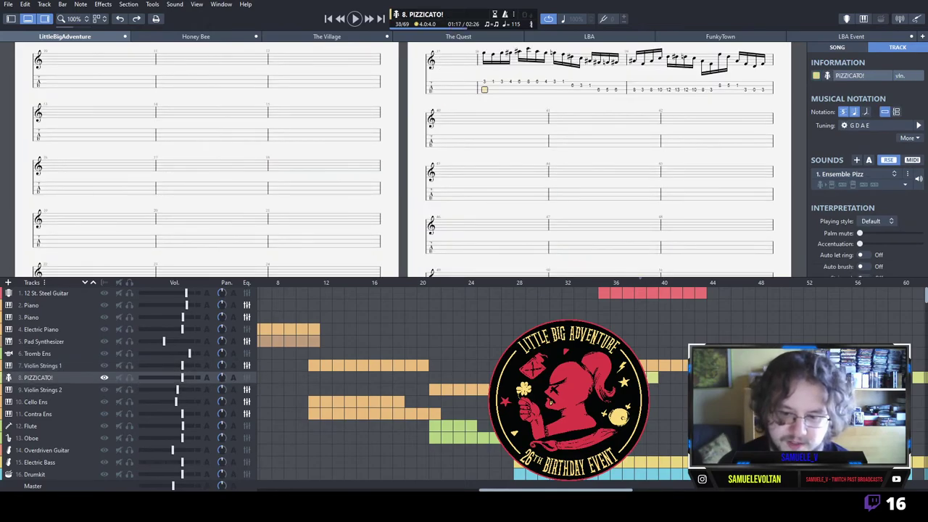
left_click_drag(556, 489, 814, 489)
scroll(592, 384, "down", 1)
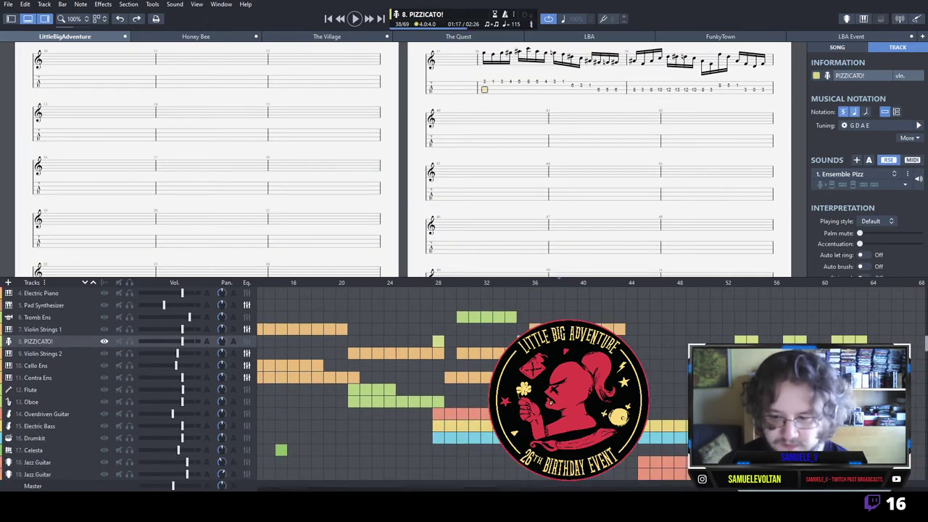
scroll(464, 384, "up", 1)
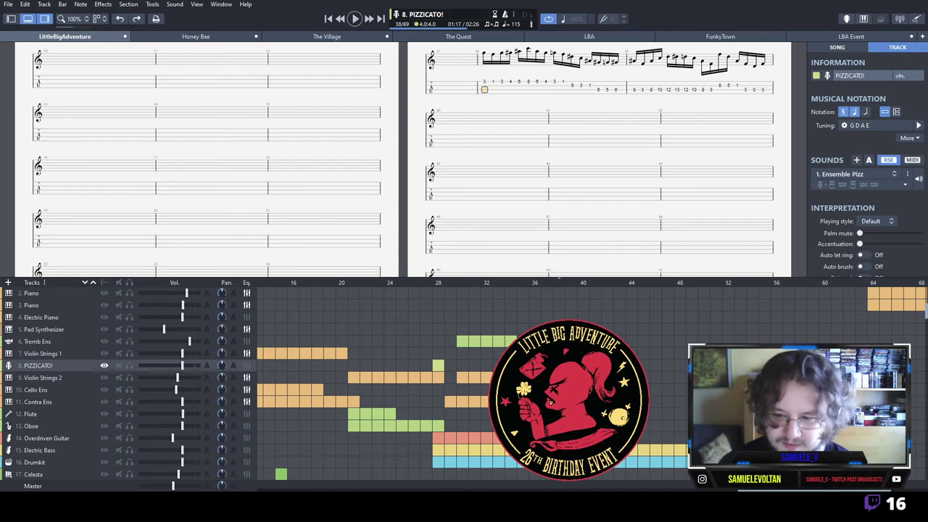
left_click(740, 365)
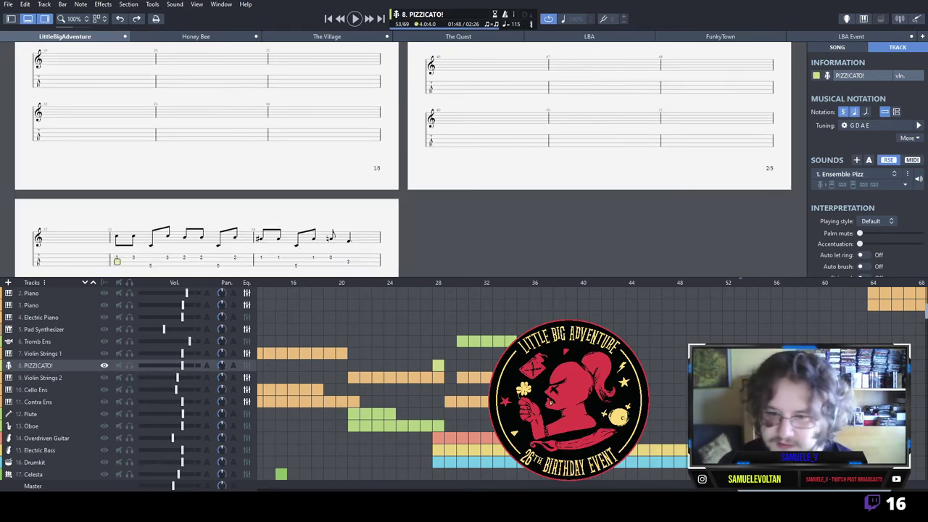
Play the full arrangement from bar 53 to hear the PIZZICATO! phrase in bars 53 and 54.
key("space")
key("space")
scroll(107, 428, "down", 1)
scroll(108, 424, "down", 3)
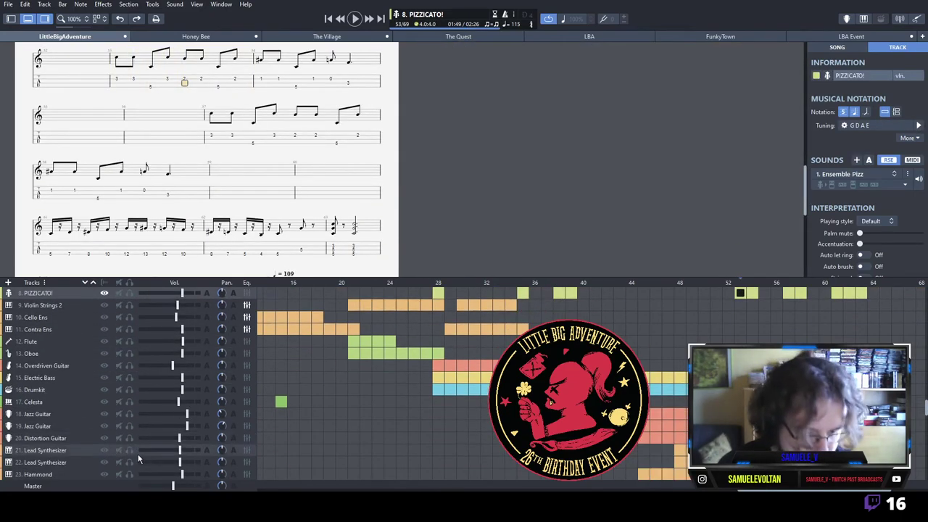
scroll(127, 384, "up", 6)
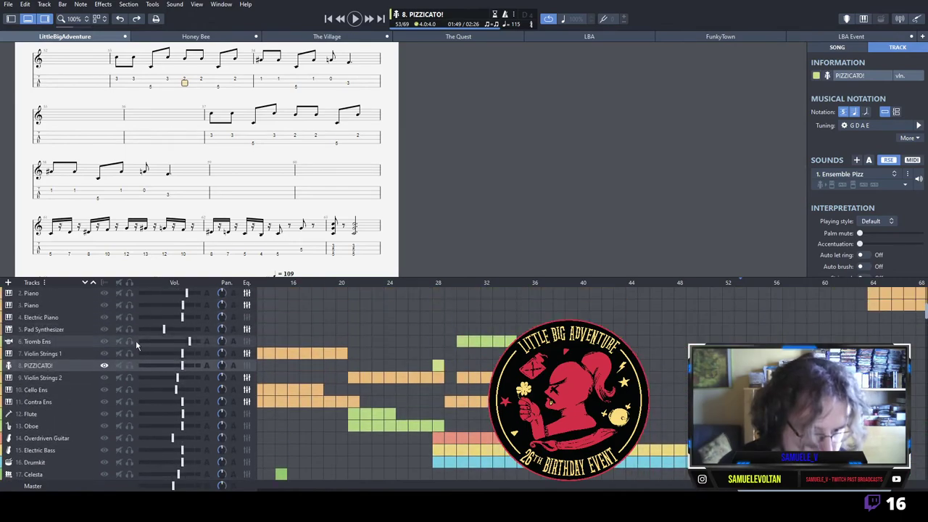
key("space")
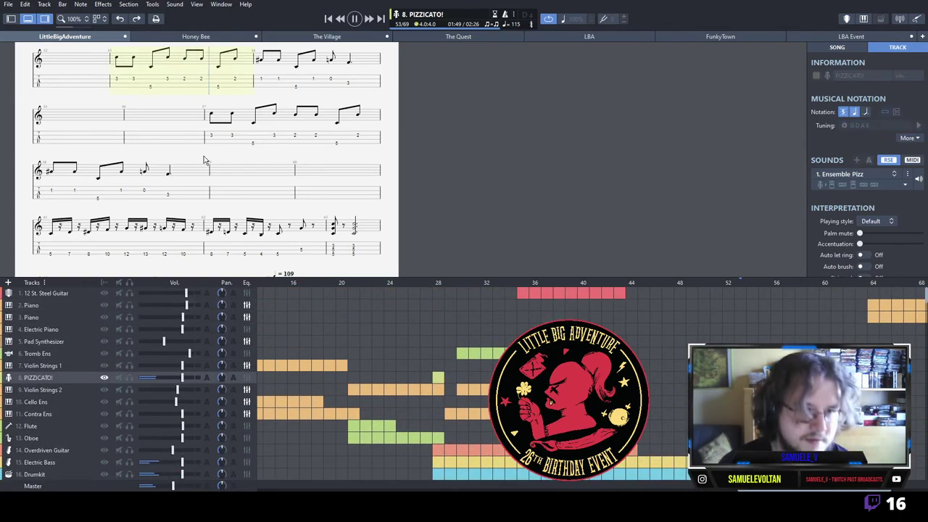
key("space")
key("ctrl+Home")
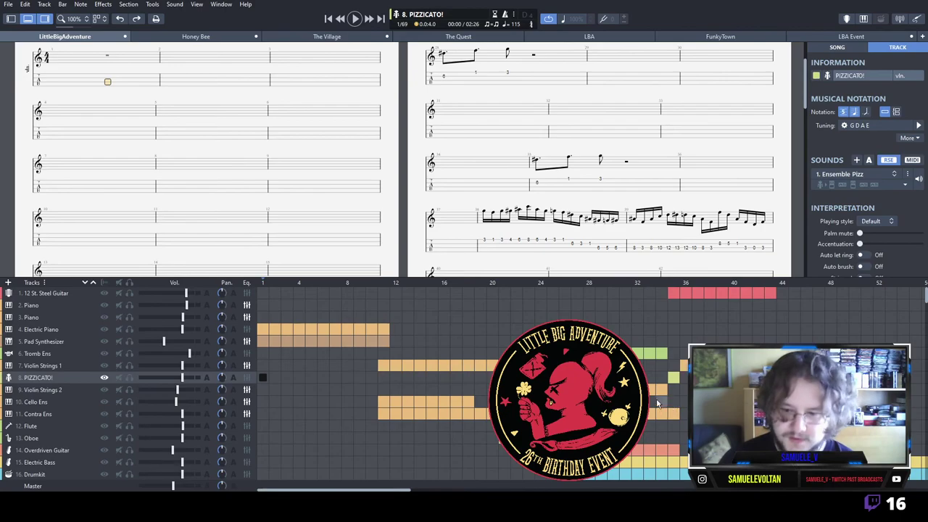
key("space")
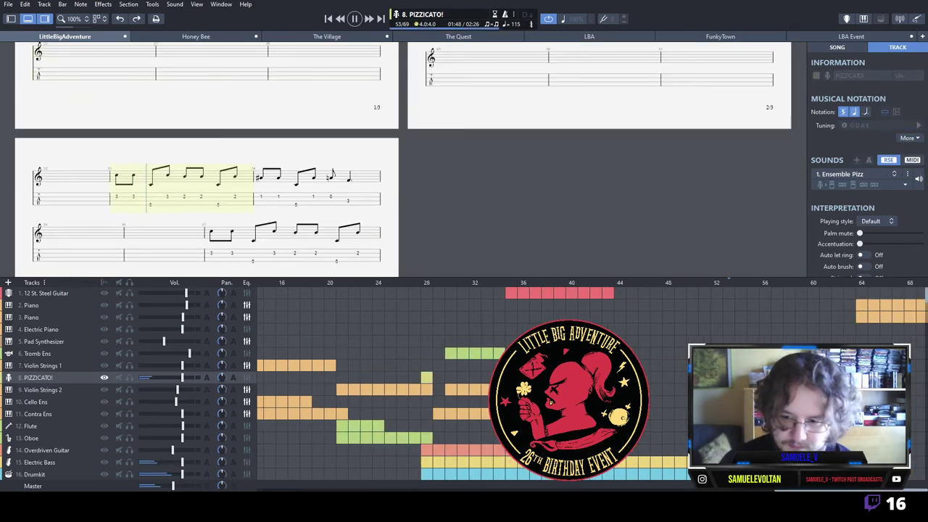
key("space")
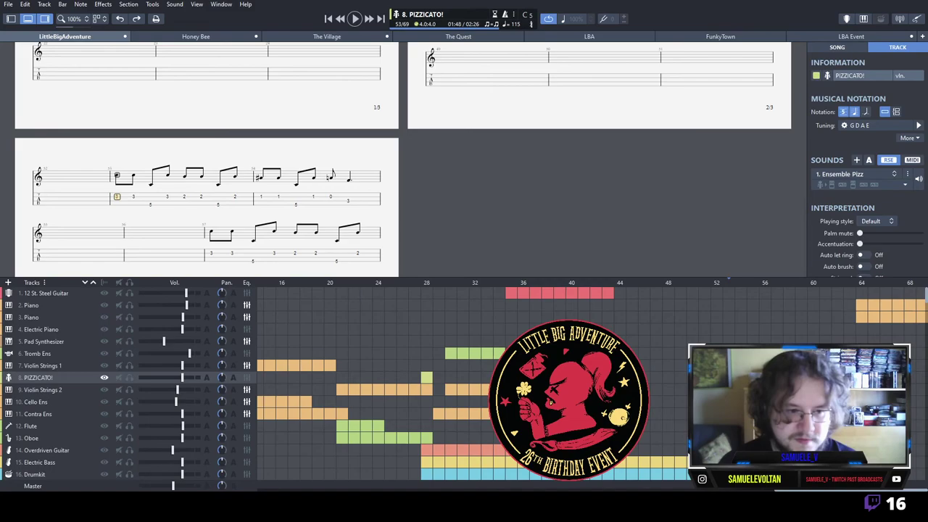
key("space")
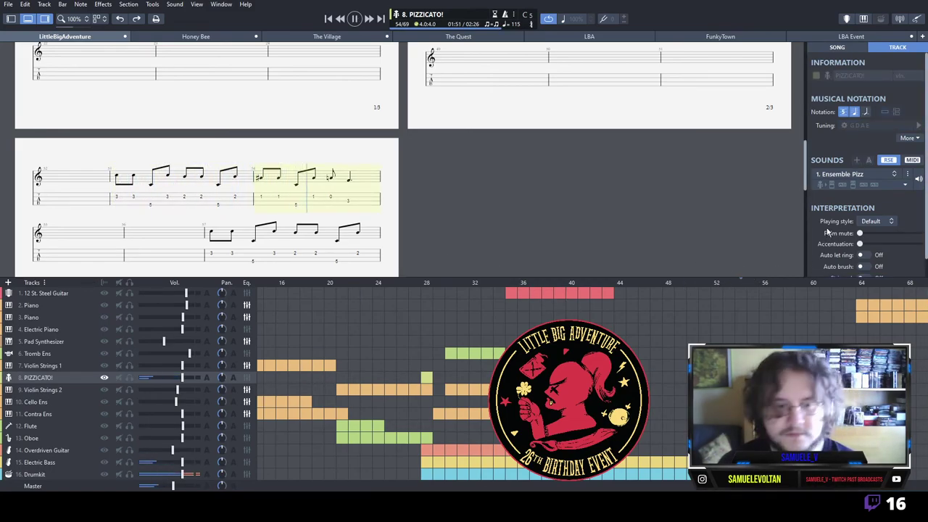
key("space")
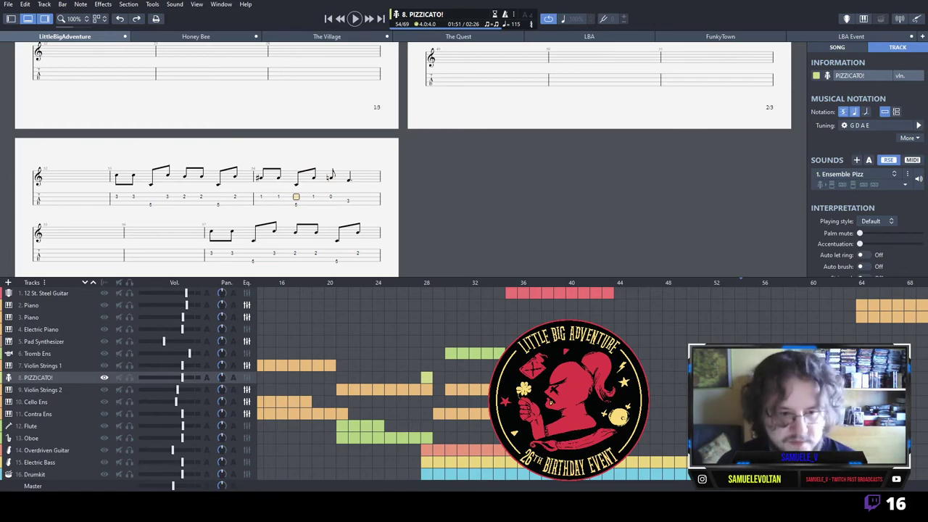
Place a half rest at the start of PIZZICATO! bar 52 and enter fret 5 on the lowest string after it.
left_click(73, 207)
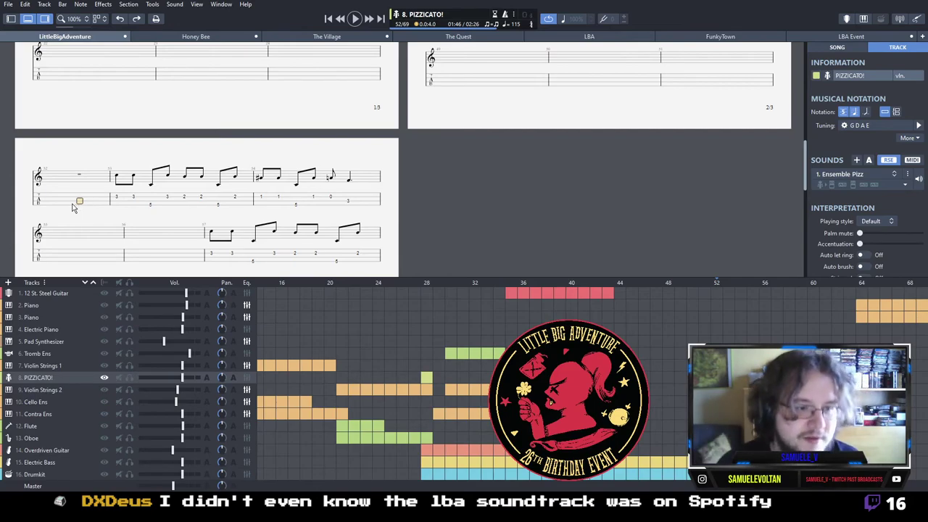
key("plus")
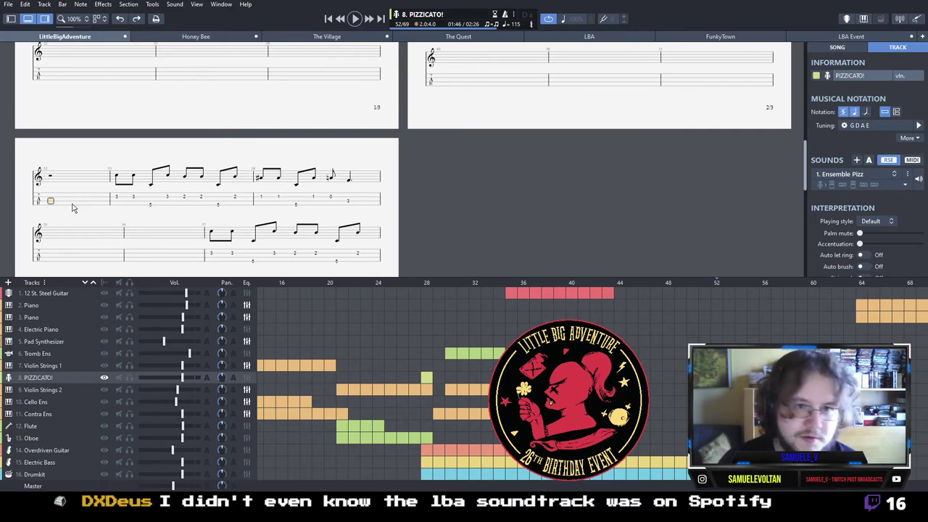
key("Right")
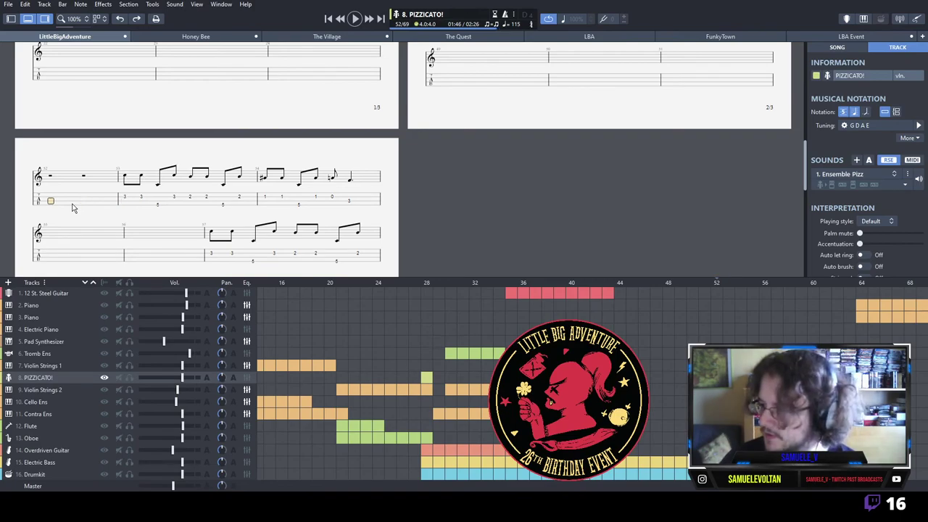
left_click(72, 208)
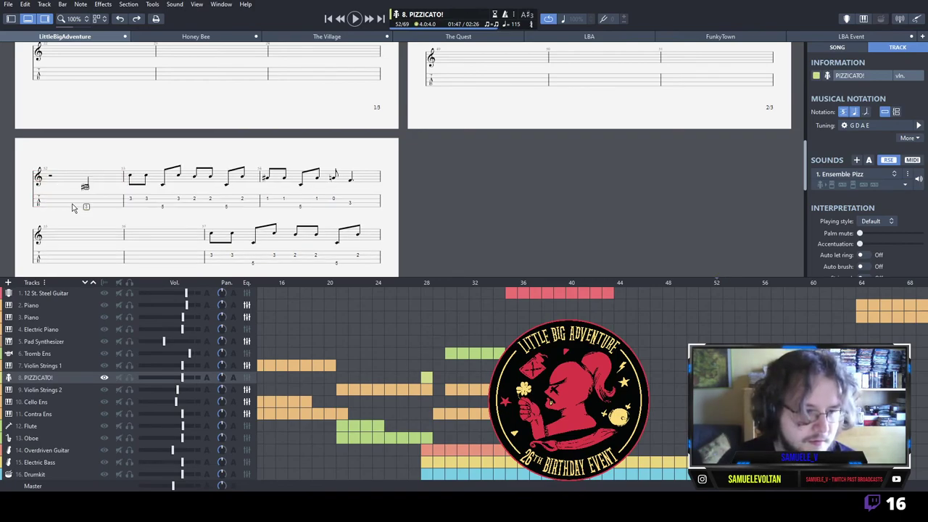
key("5")
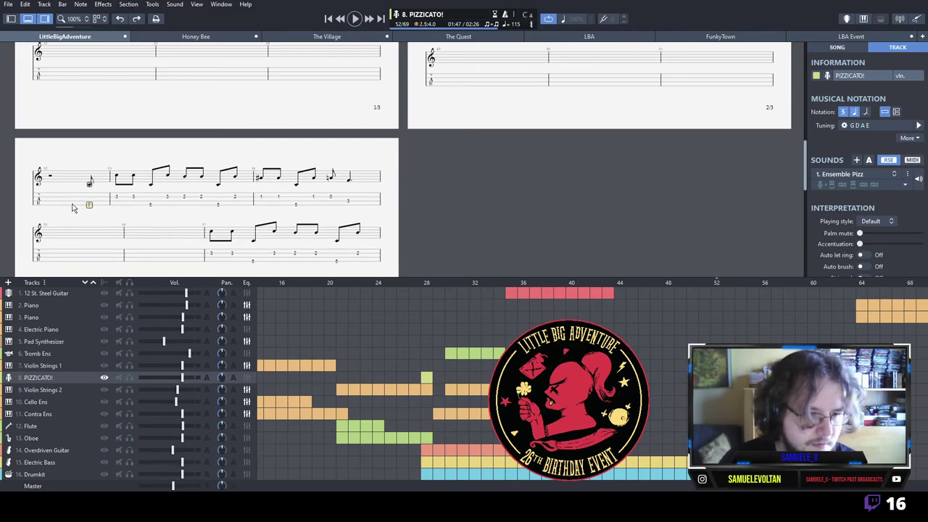
Continue the ascending thirty-second-note run in bar 52 with frets 7, 8, 10, 12, 13 and 15 on the lowest string.
key("7")
key("Right")
key("8")
key("Right")
key("1")
key("0")
key("Right")
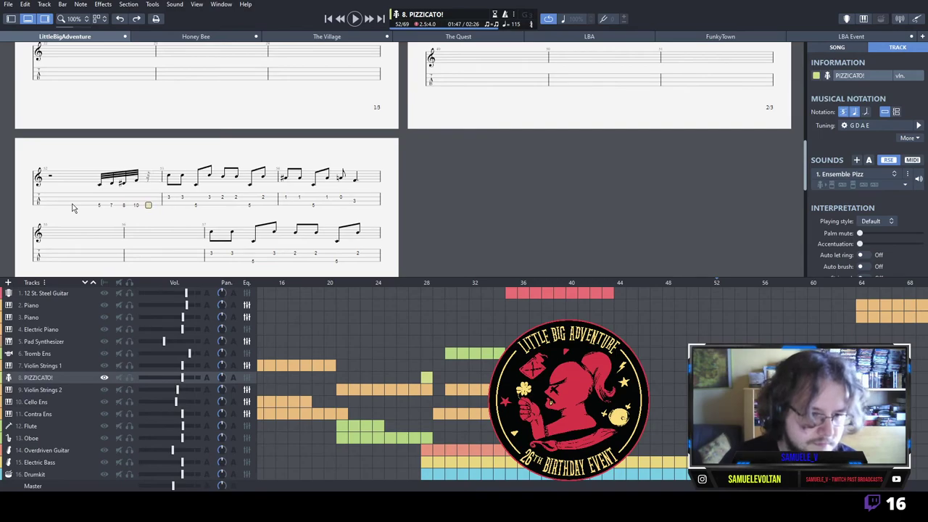
key("1")
key("2")
key("Right")
key("1")
key("3")
key("Right")
key("1")
key("5")
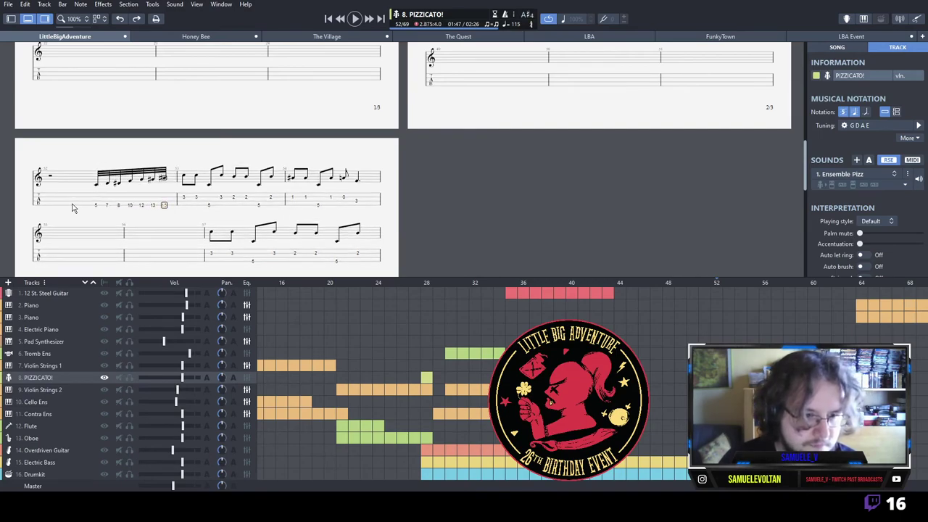
Lengthen the opening rest of PIZZICATO! bar 52 to a dotted half rest, shifting the run toward the bar's end.
key("Left")
key("Left")
key("Left")
key("Left")
key("Left")
key("Left")
key("Left")
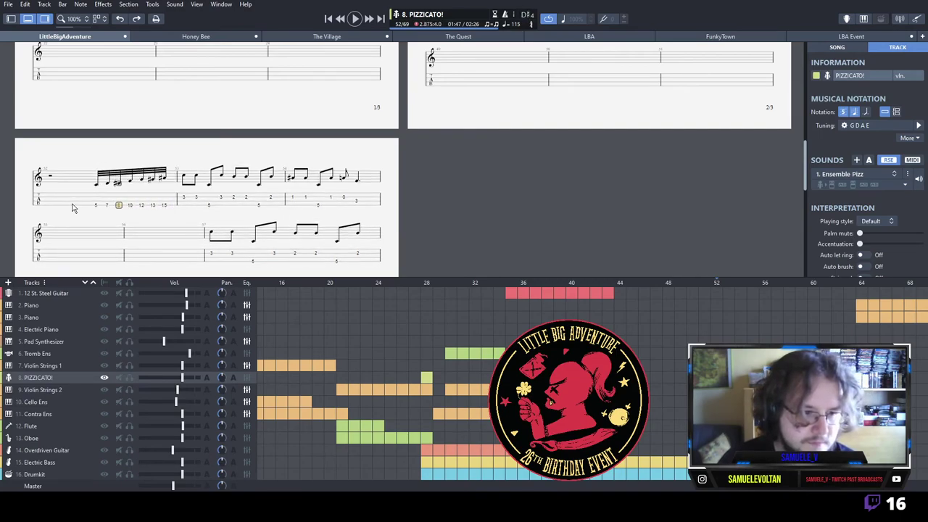
key("Right")
key("shift+Right")
key("shift+Right")
key("shift+Right")
key("shift+Right")
key("shift+Right")
key("shift+Right")
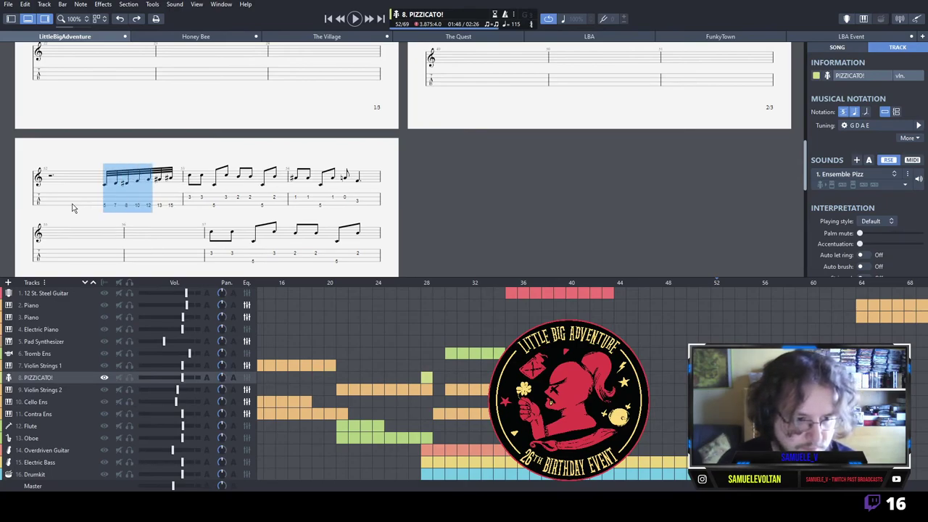
Add a second rest before the run in bar 52 and shorten it to a thirty-second rest to complete the bar.
key("Delete")
key("ctrl+z")
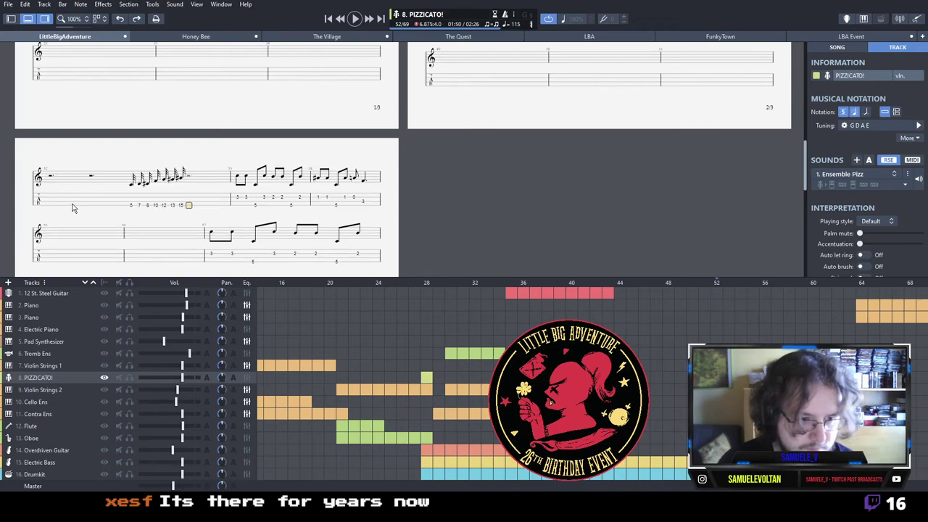
key("Left")
key("minus")
key("minus")
key("minus")
key("minus")
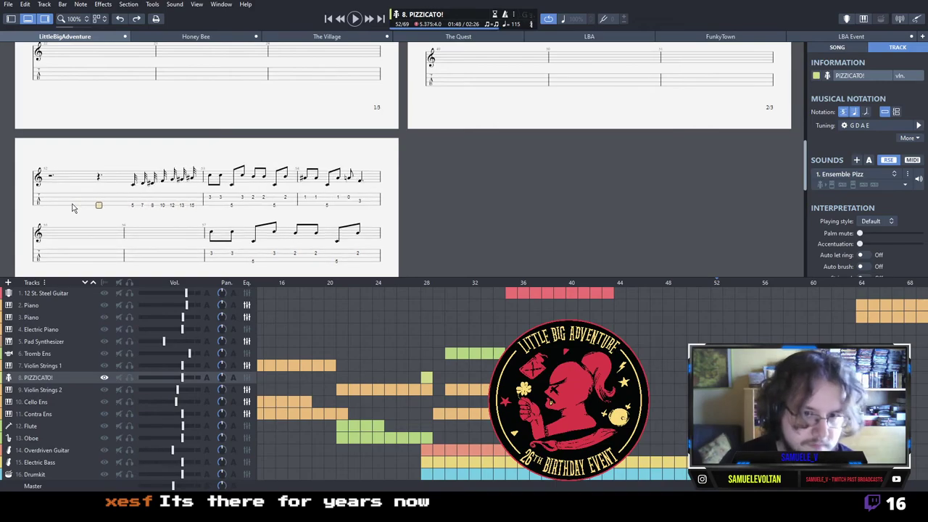
key("minus")
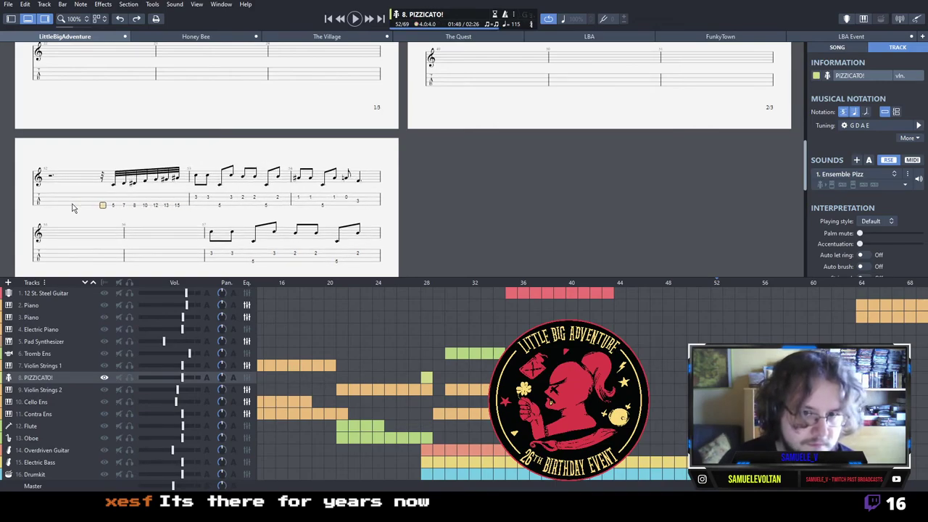
Play the new PIZZICATO! run from bar 52 into the phrase in bars 53 and 54.
key("space")
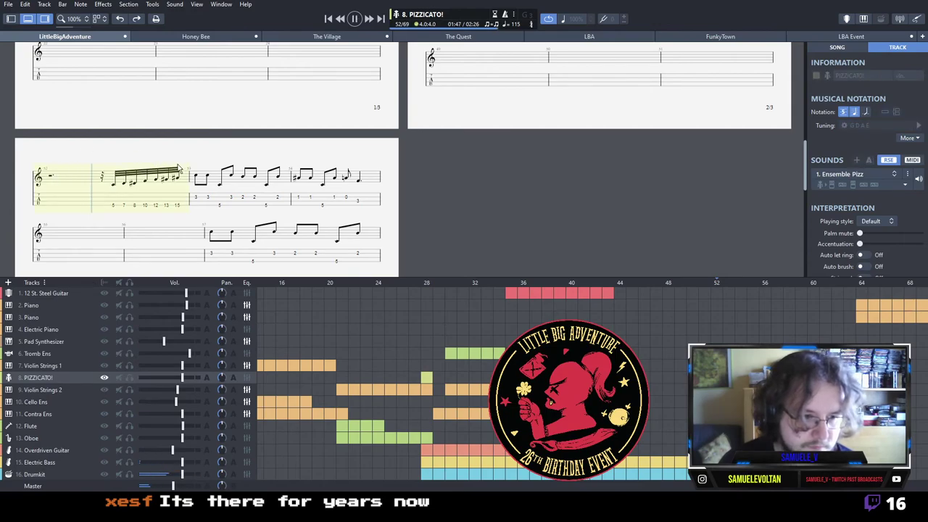
key("space")
left_click_drag(113, 205, 182, 206)
left_click(102, 201)
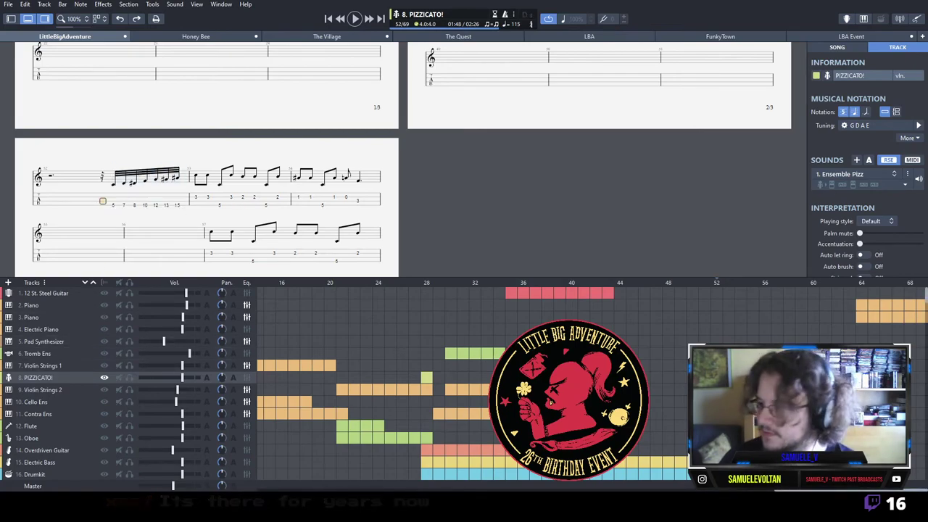
scroll(410, 159, "up", 1)
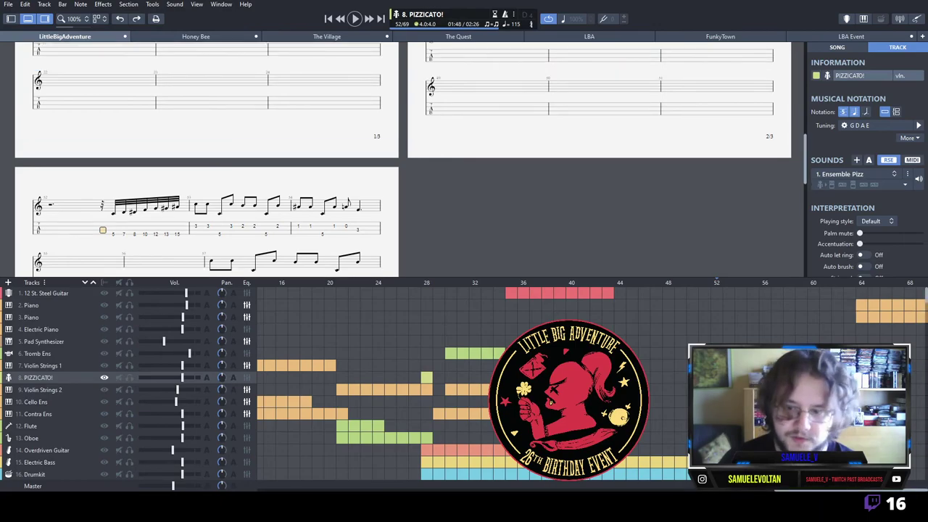
key("space")
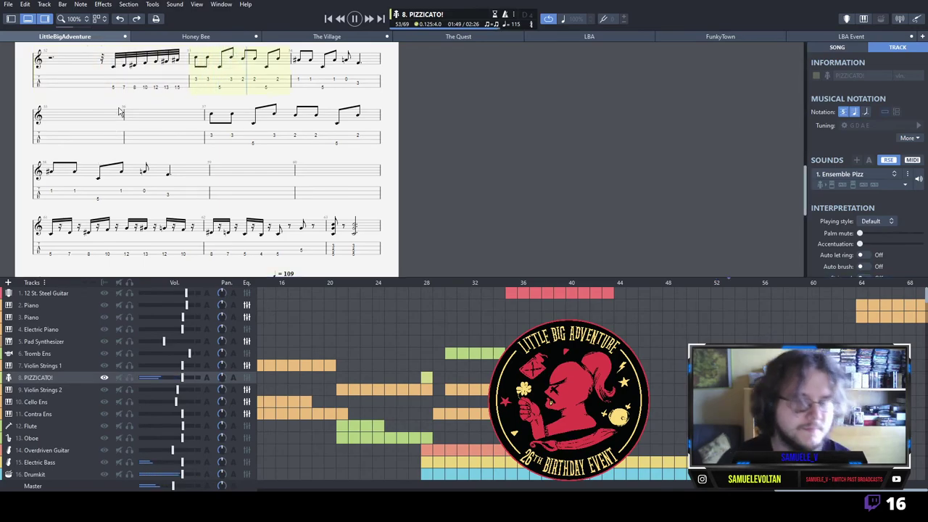
key("space")
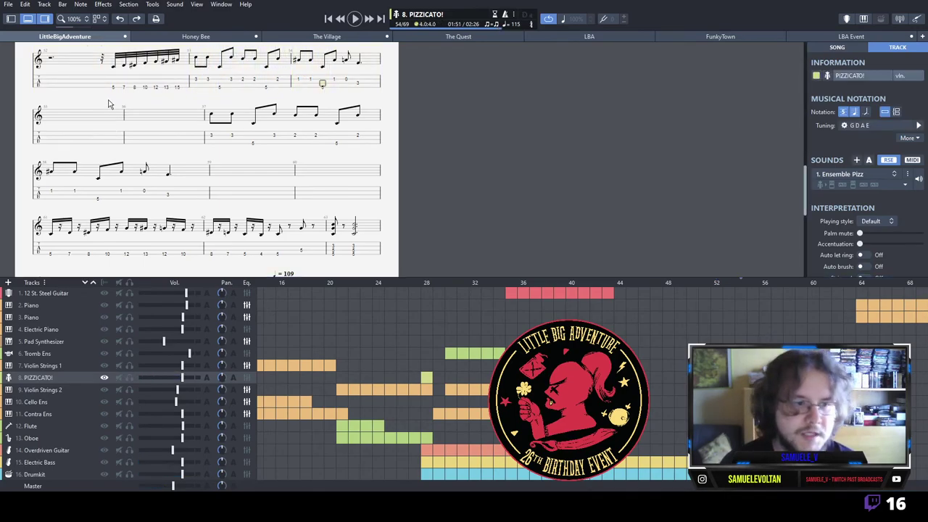
Move the ascending thirty-second-note run with its rests from PIZZICATO! bar 52 into bar 56 of the Recorder track.
left_click_drag(56, 89, 186, 104)
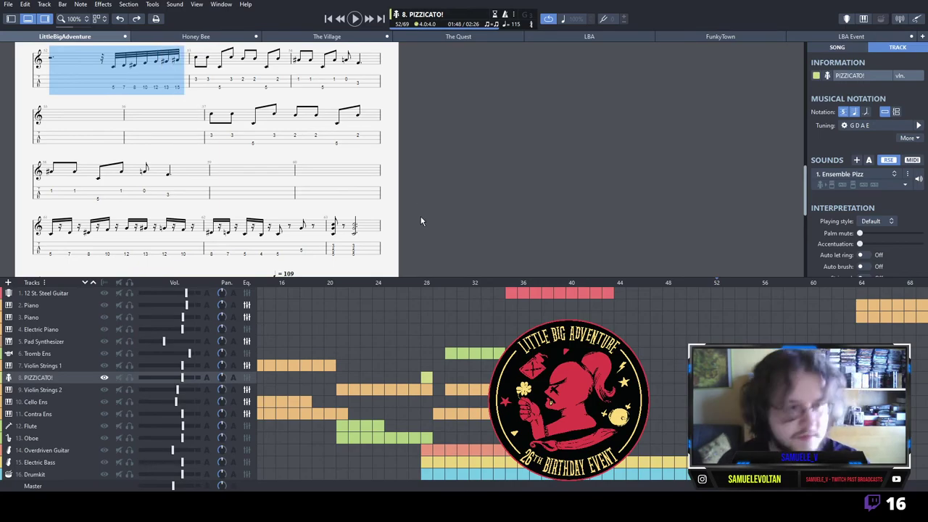
key("Delete")
scroll(591, 384, "down", 2)
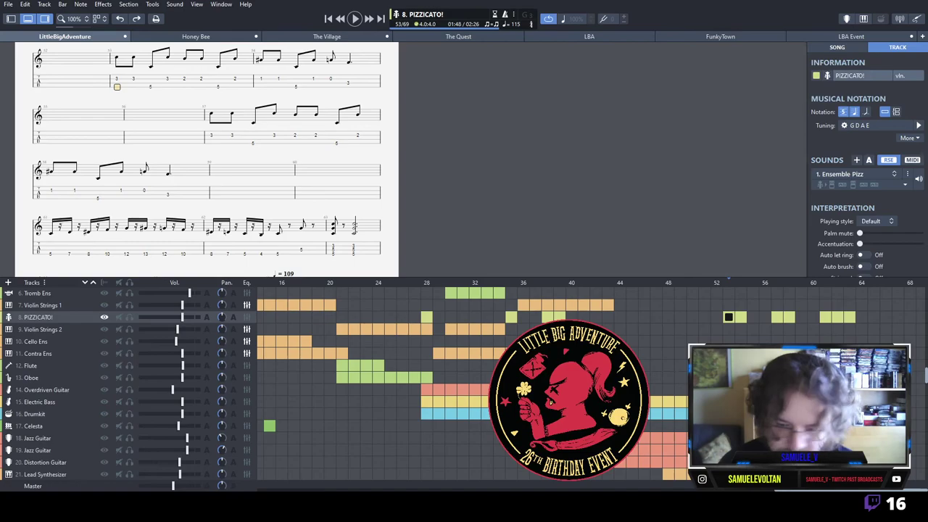
scroll(290, 384, "down", 2)
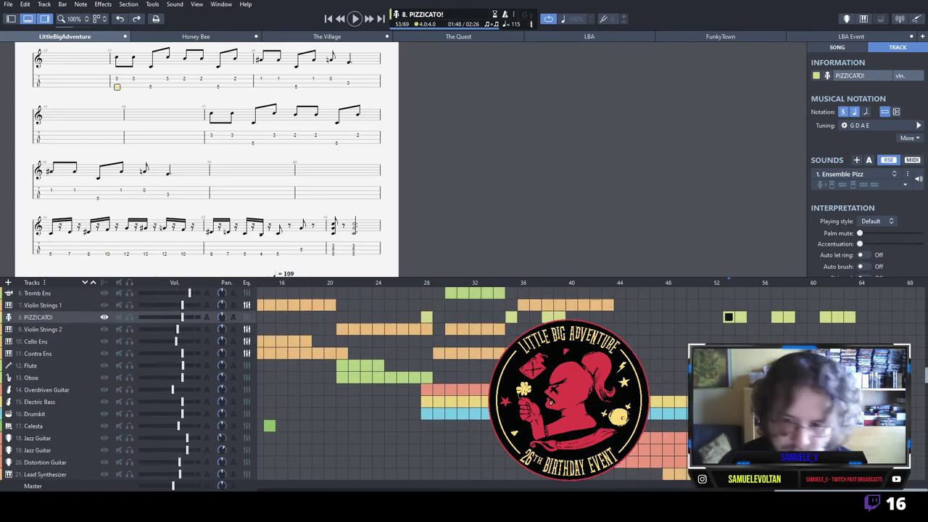
scroll(290, 384, "down", 1)
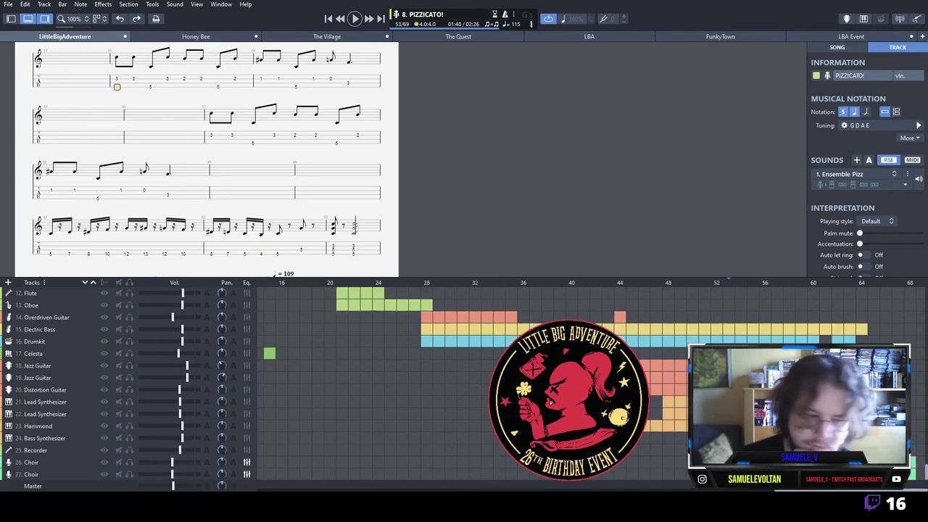
left_click(777, 450)
left_click(765, 450)
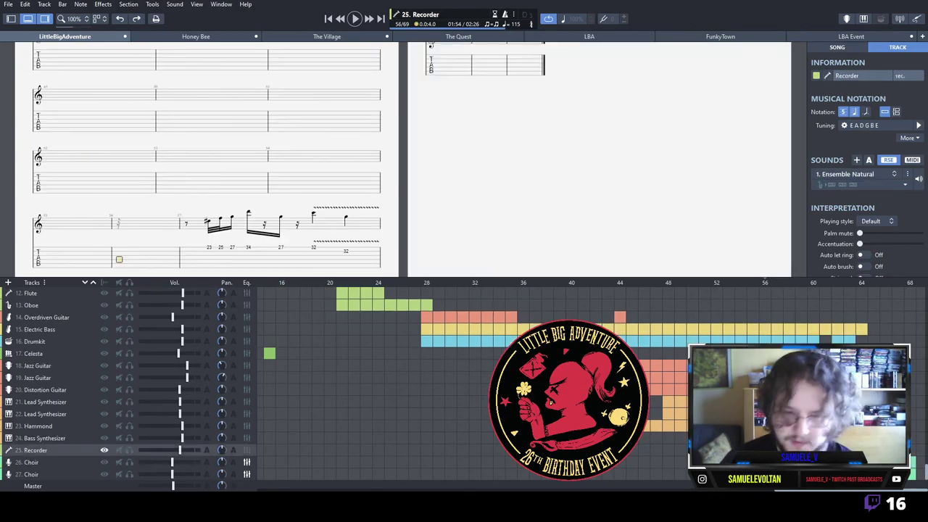
key("ctrl+v")
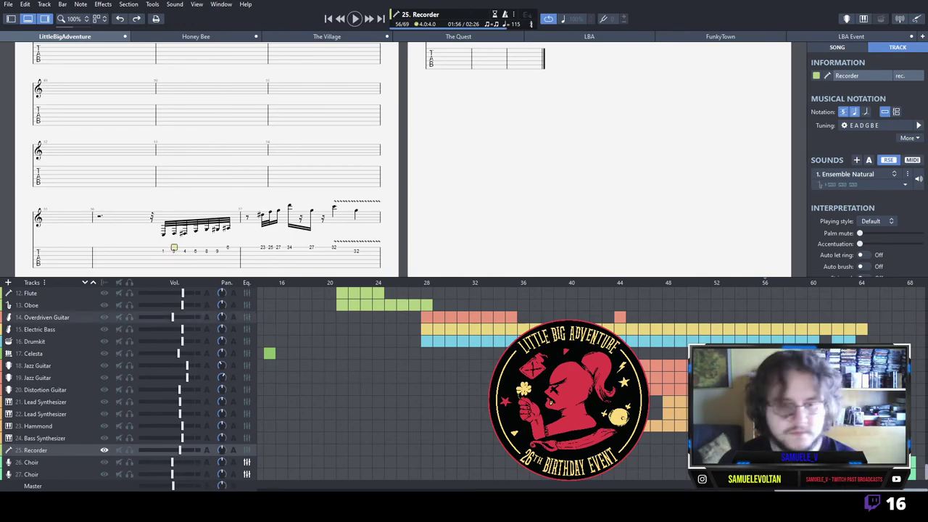
Enter frets 8, 10, 11, 13, 15, 16 and 18 on the highest string for the run in Recorder bar 56.
double_click(163, 253)
left_click(163, 252)
key("Up")
key("1")
key("3")
key("6")
key("Delete")
type("8")
key("Right")
type("10")
key("Right")
type("11")
key("Right")
type("13")
key("Right")
type("15")
key("Right")
type("16")
key("Right")
type("17")
key("Right")
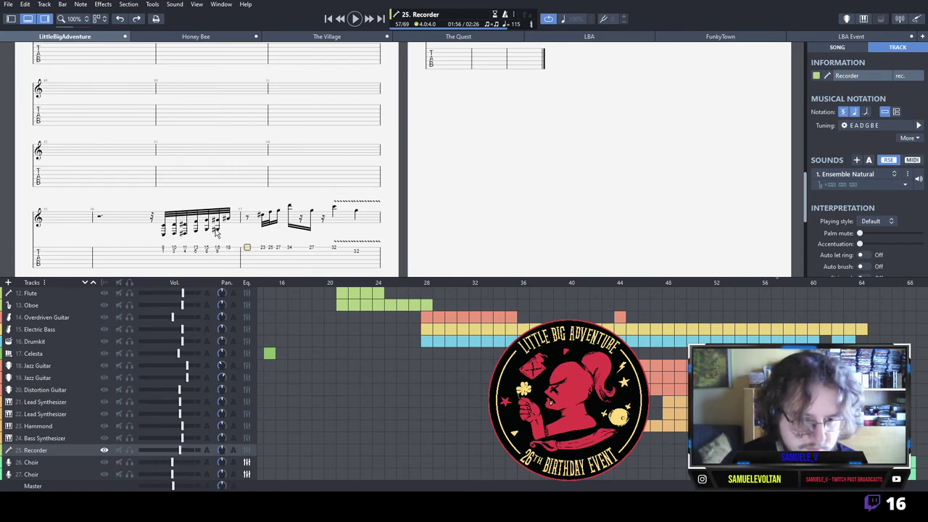
Delete the duplicate lower-string notes beneath the run in Recorder bar 56.
left_click(163, 257)
key("Up")
key("Delete")
key("Right")
key("Delete")
key("Right")
key("Delete")
key("Right")
key("Delete")
key("Right")
key("Delete")
key("Right")
key("Delete")
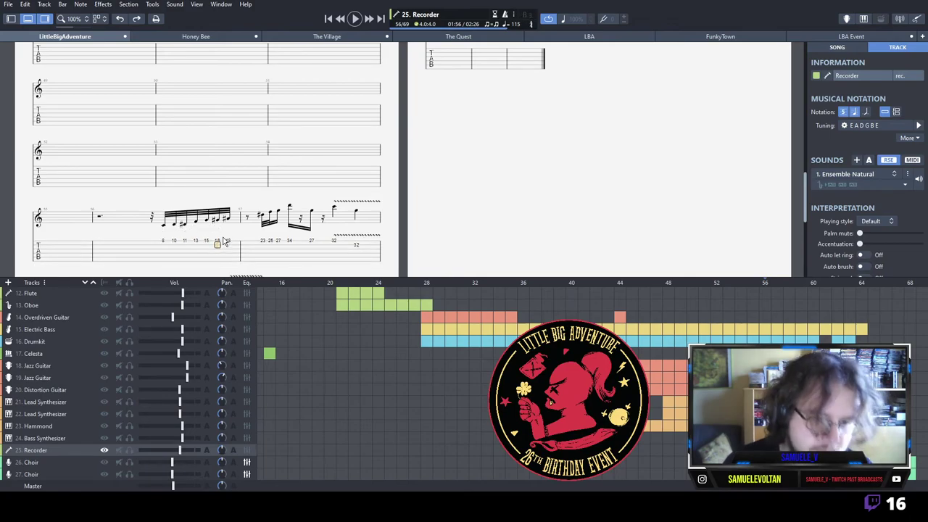
Delete the run's first note in bar 56 and paste a copy of its remaining six notes at the start of bar 57.
left_click(166, 247)
key("Delete")
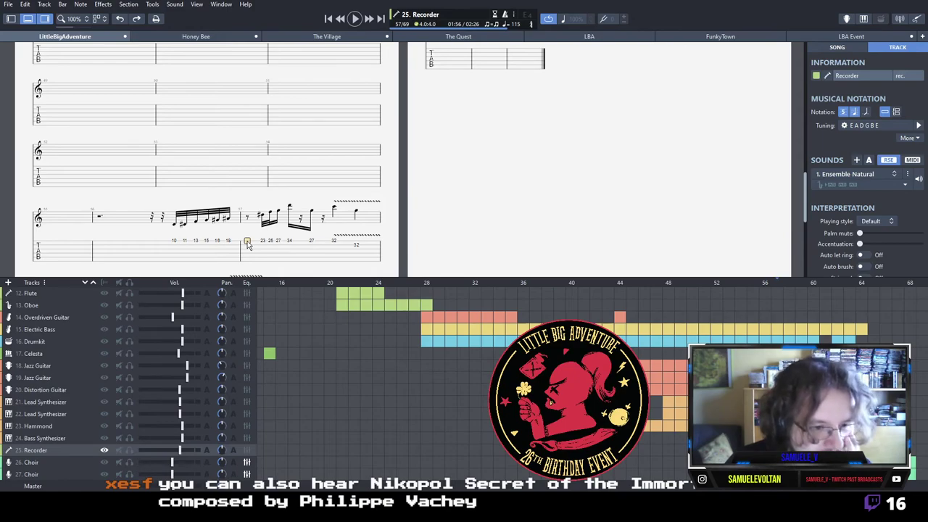
left_click(173, 243)
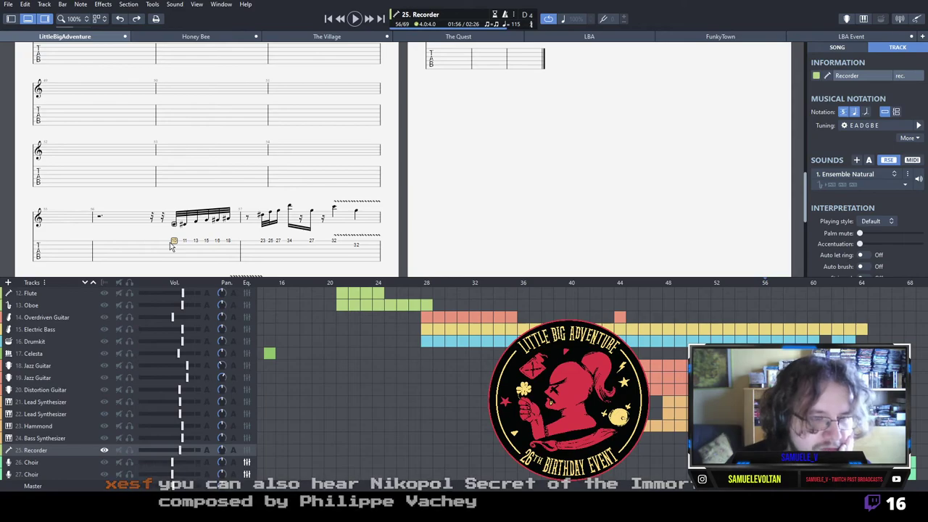
left_click_drag(170, 246, 232, 245)
left_click(244, 249)
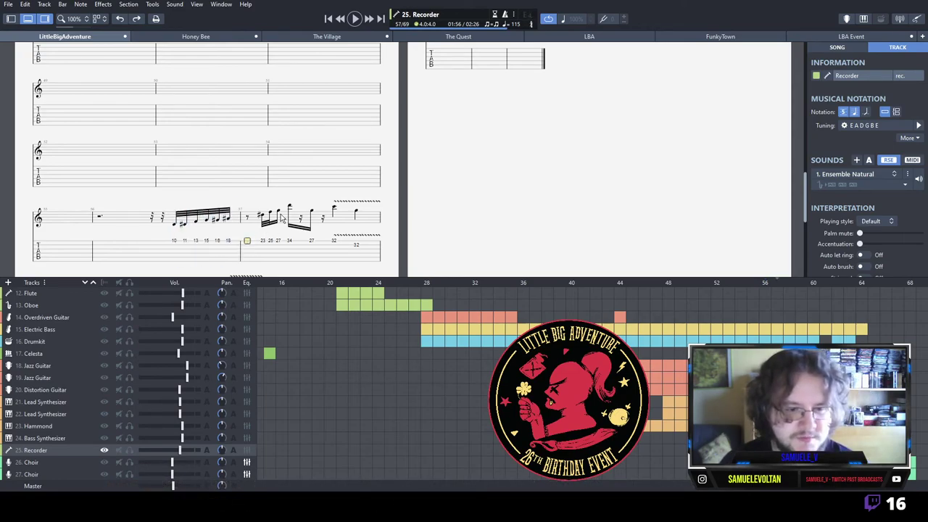
key("Delete")
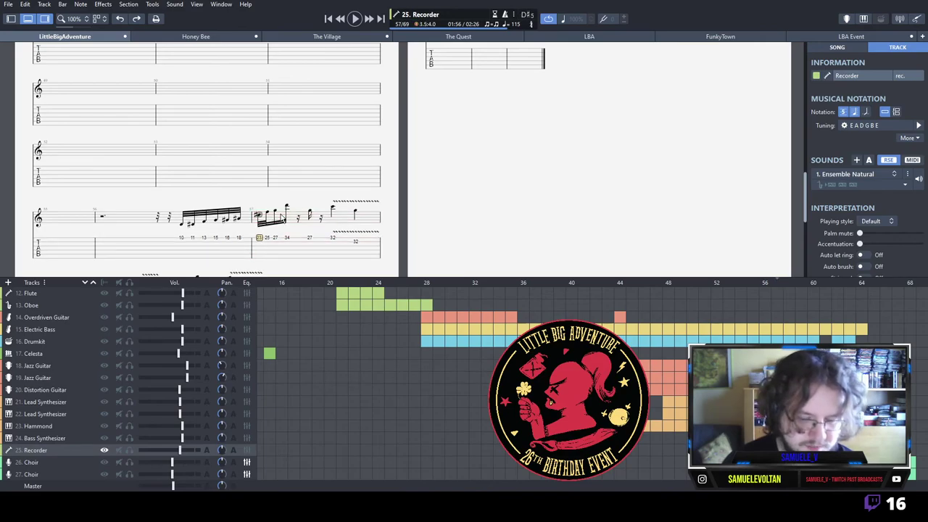
key("ctrl+v")
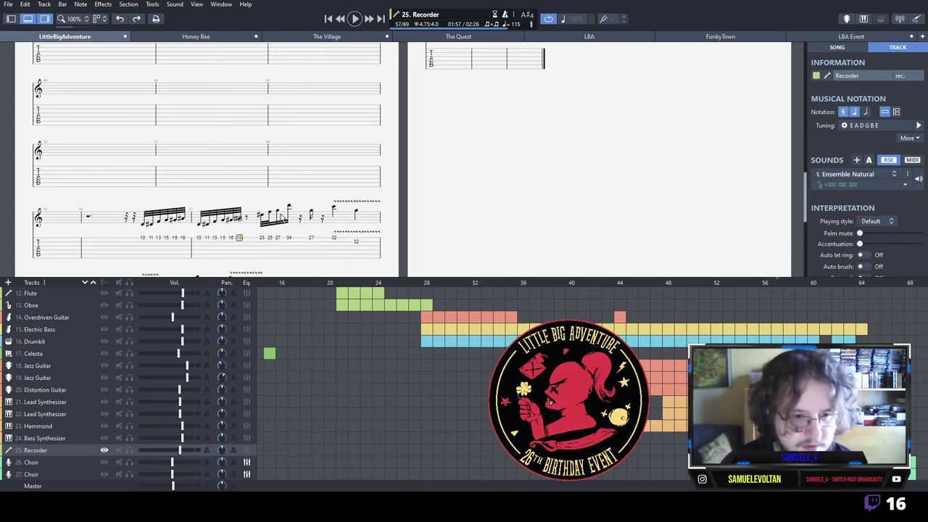
Remove the rest after the pasted run in bar 57 and its first two notes, frets 10 and 11, and play the phrase.
key("Right")
key("Delete")
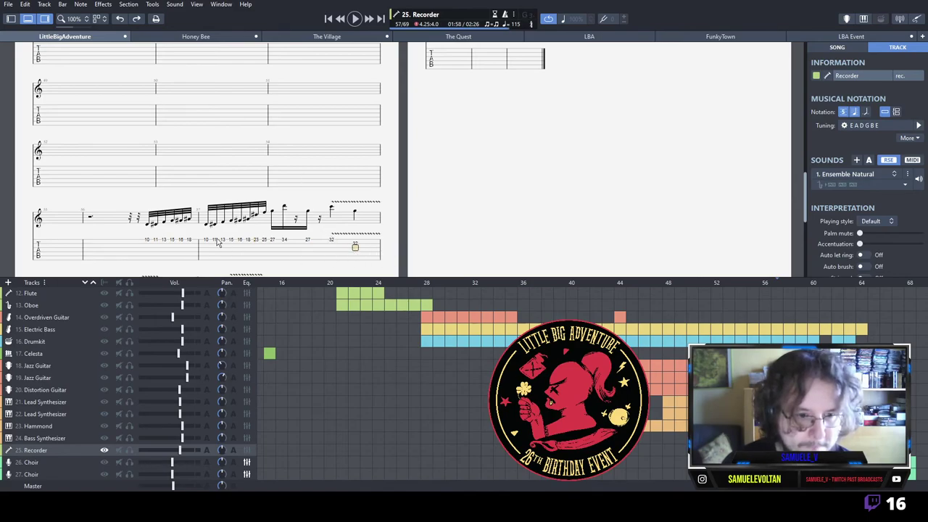
key("Delete")
key("Delete")
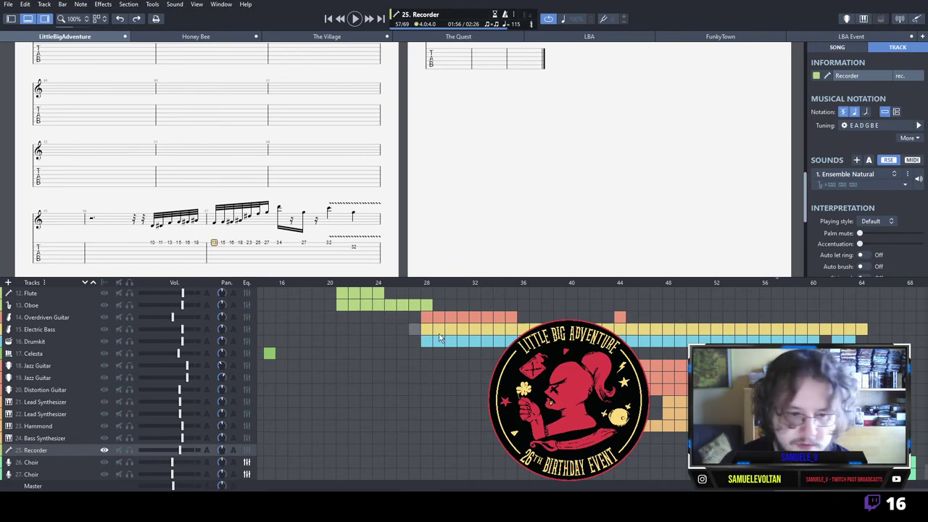
key("space")
key("space")
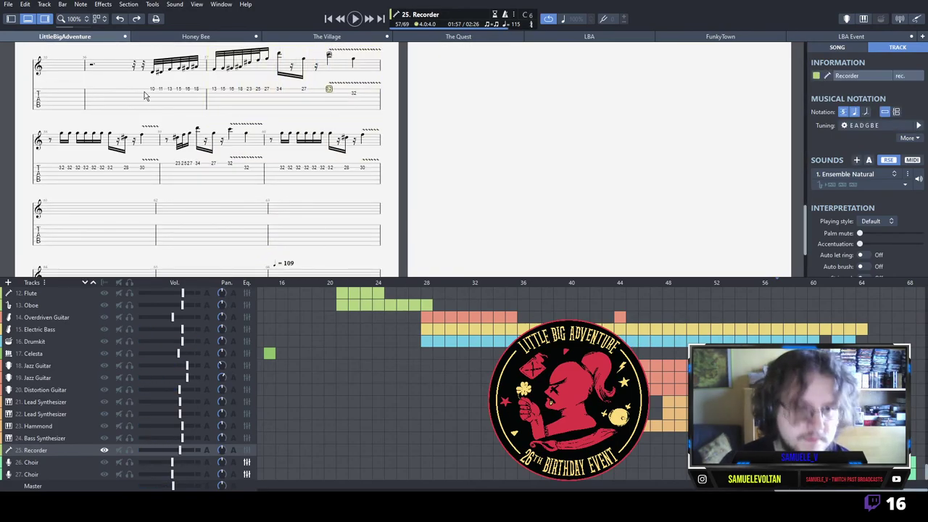
Clear the run and rests from Recorder bar 56 and play bar 57 with the Recorder soloed.
left_click_drag(101, 88, 204, 100)
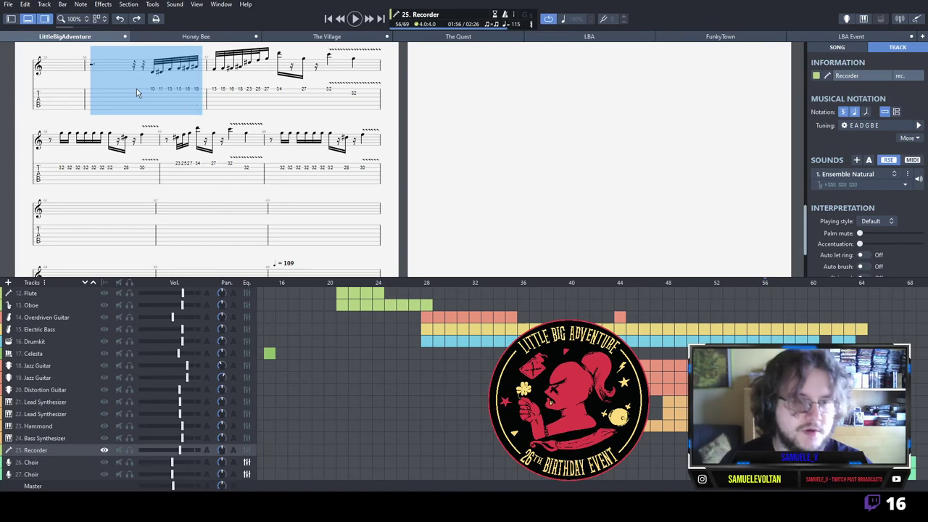
key("Delete")
key("space")
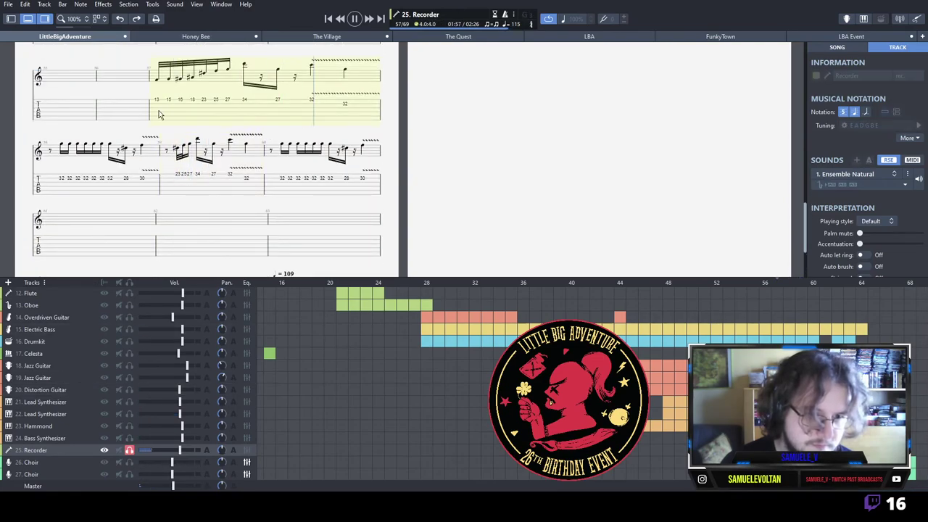
key("space")
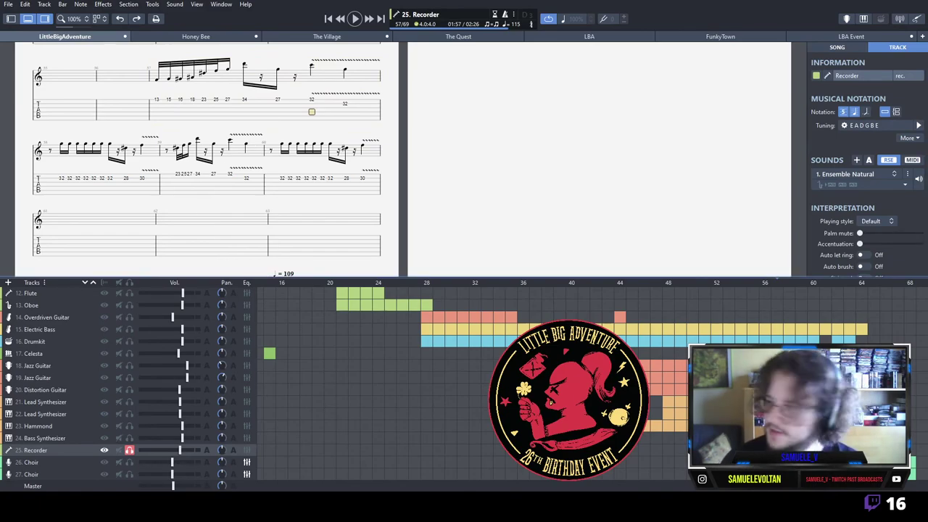
Play the original Recorder phrase in bar 59 and compare it with the extended run in bar 57.
left_click(801, 450)
key("space")
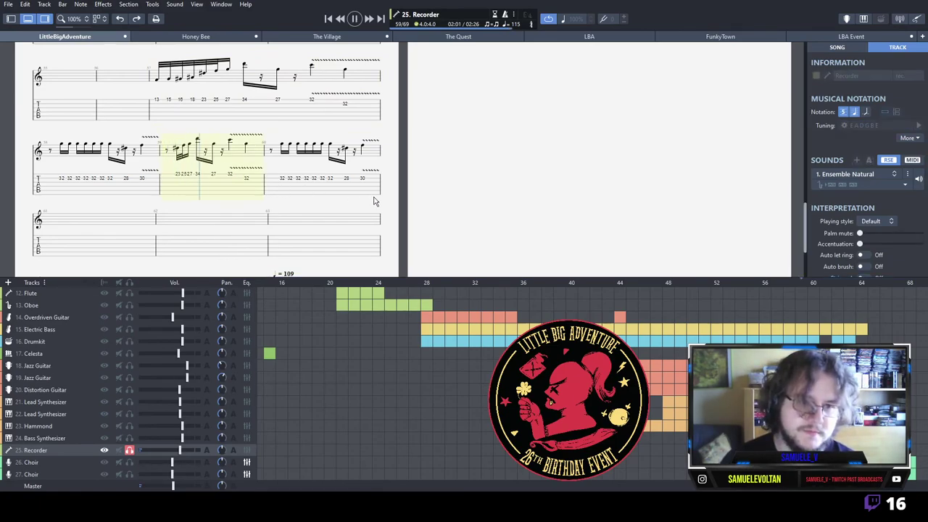
key("space")
key("space")
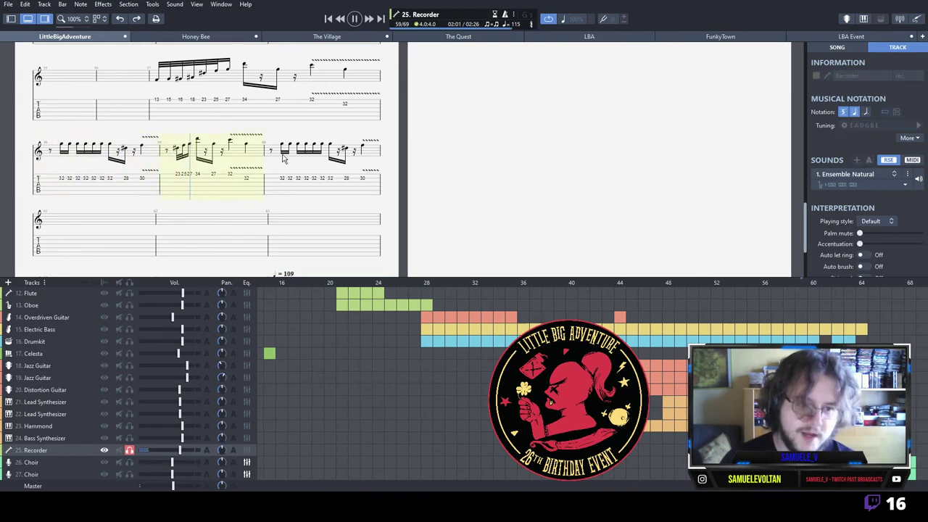
key("space")
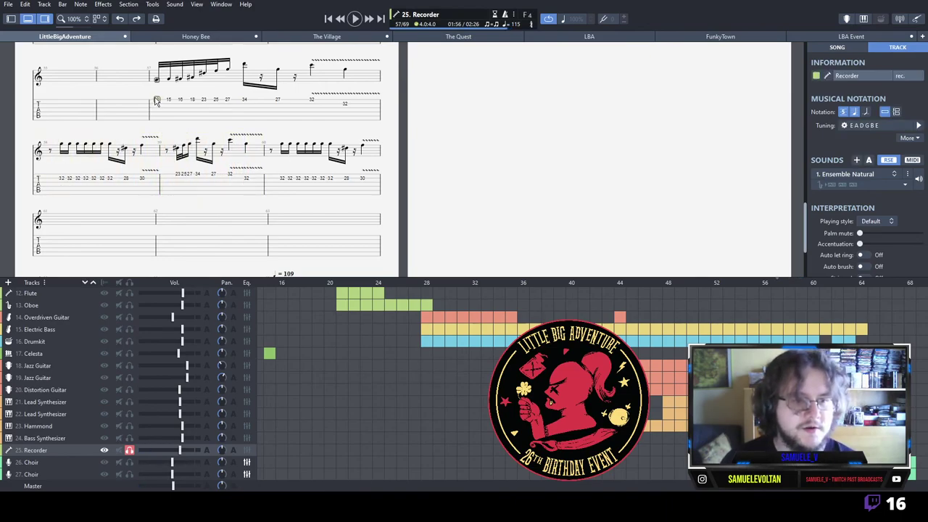
key("space")
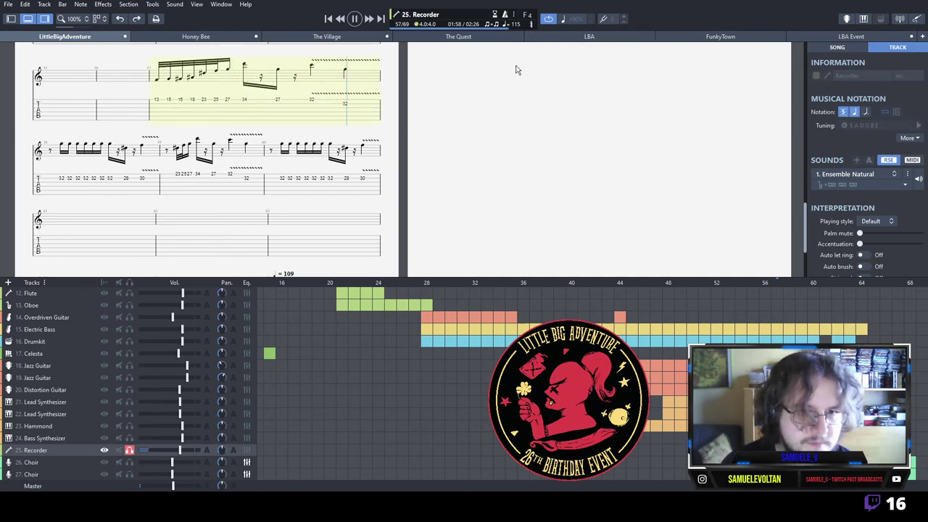
key("space")
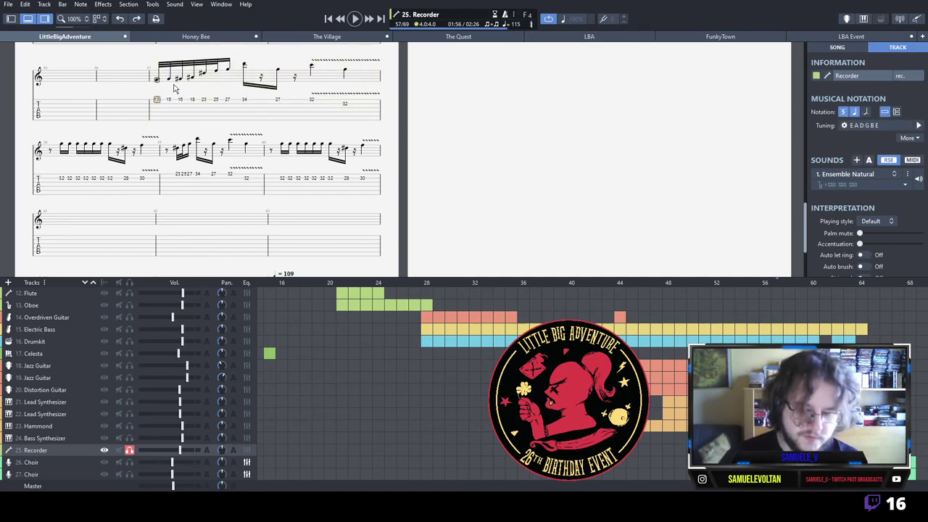
Change the first four notes of Recorder bar 57 to frets 8, 11, 13 and 15, checking the run by playback.
type("8")
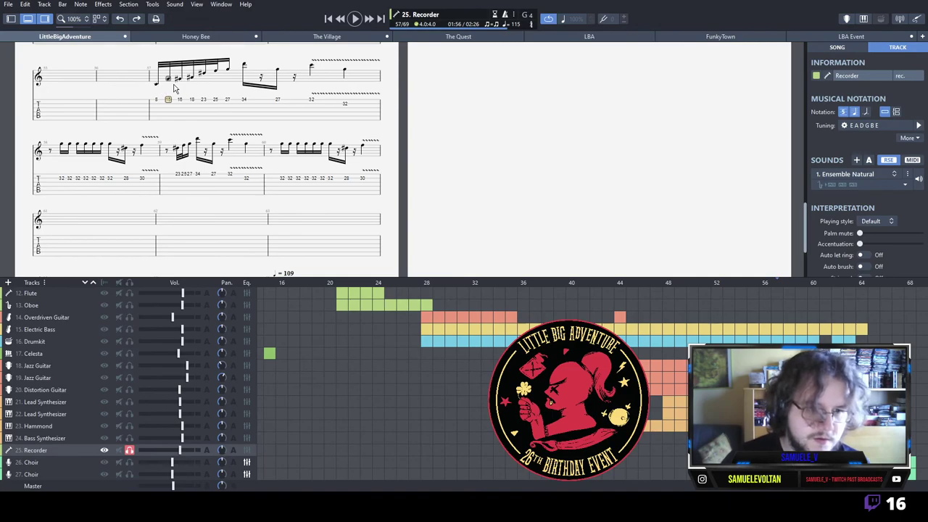
key("Down")
key("Down")
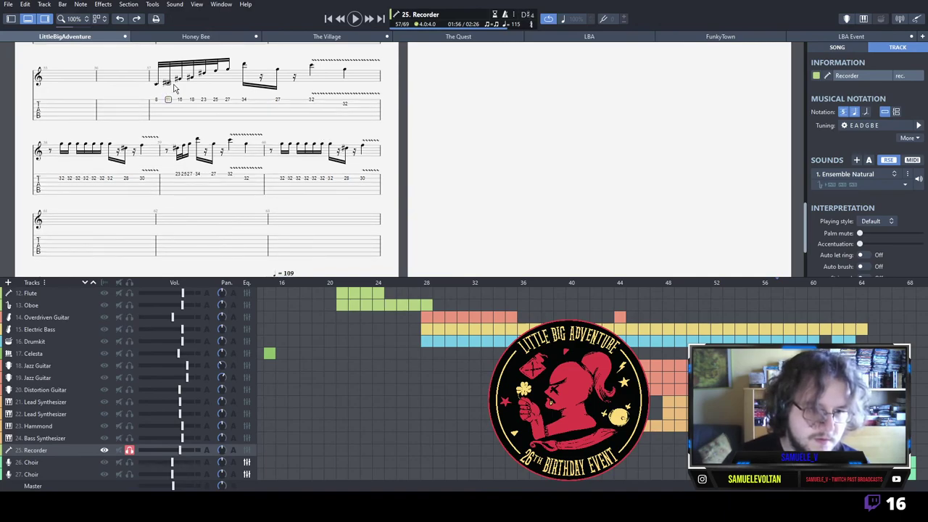
key("space")
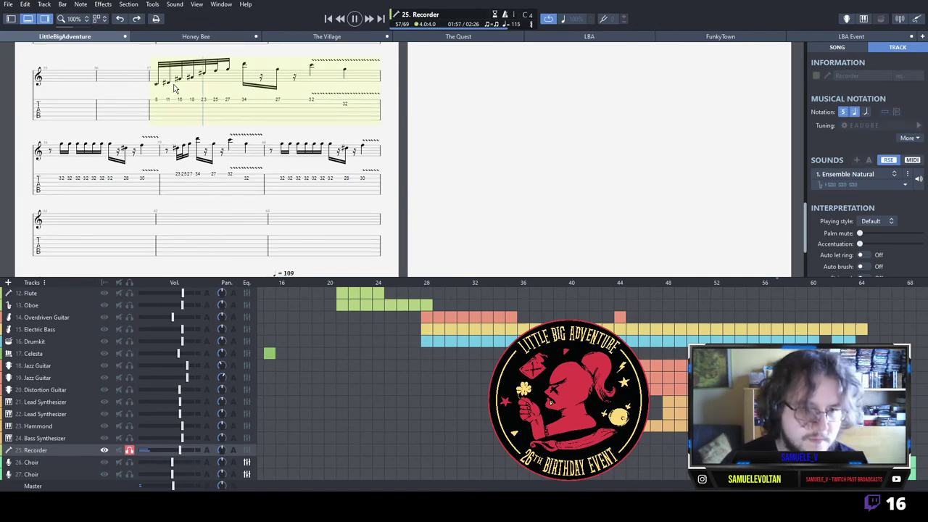
key("space")
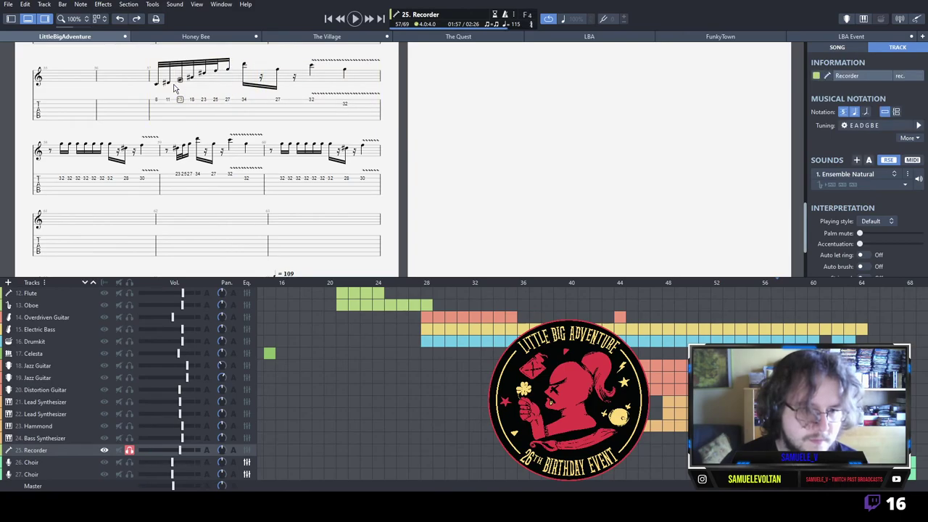
key("space")
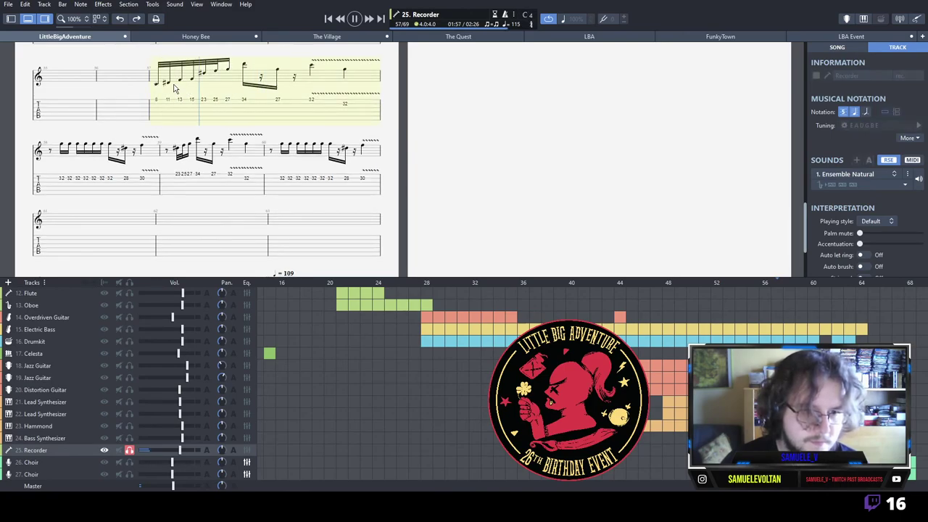
key("space")
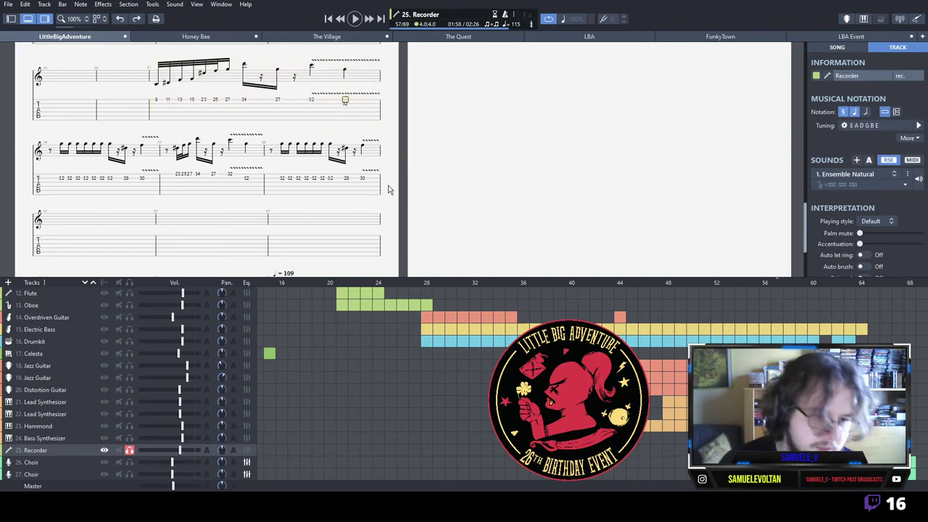
Turn off the Recorder solo and play the full arrangement from bar 53 through the Recorder phrases.
left_click(129, 451)
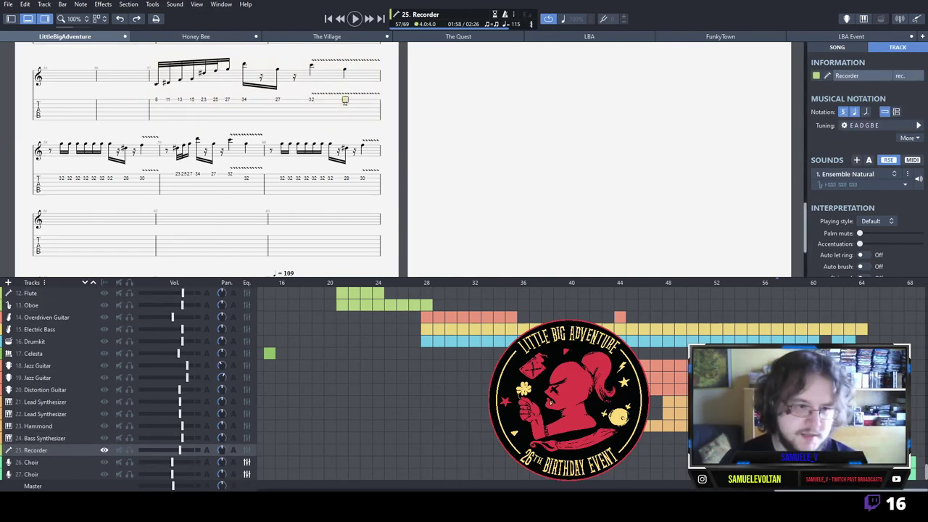
scroll(207, 159, "up", 1)
left_click(728, 438)
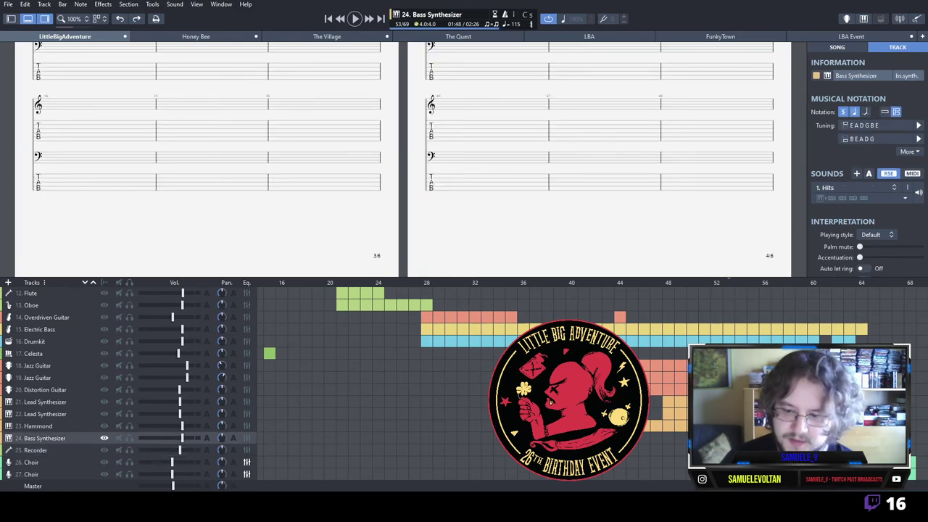
key("space")
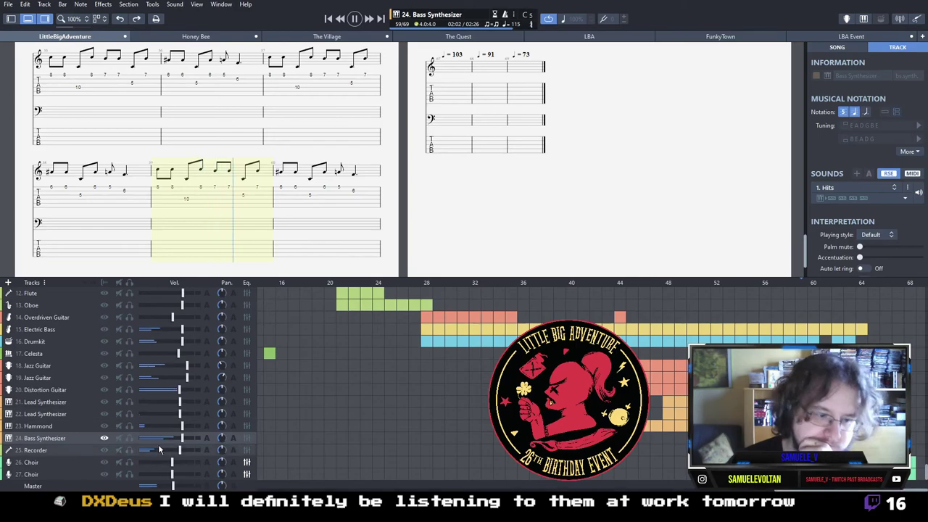
left_click(72, 451)
key("space")
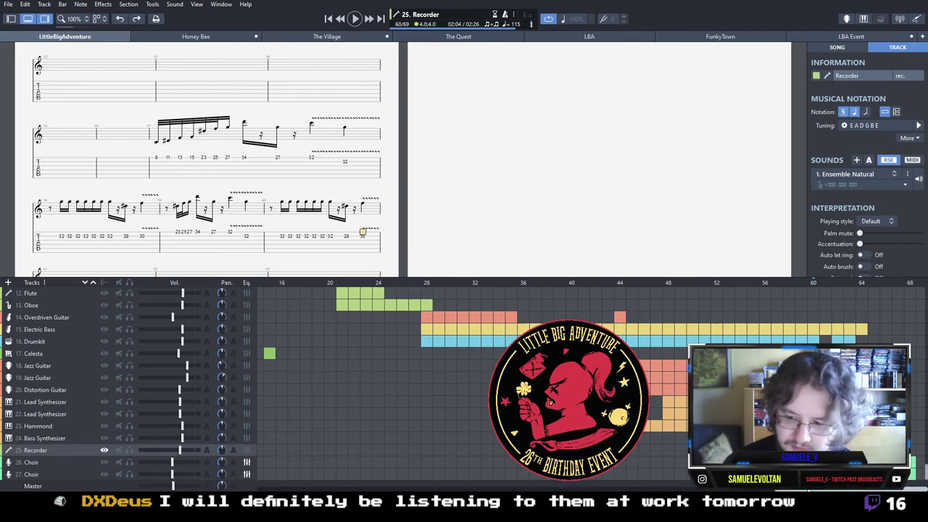
left_click_drag(794, 490, 418, 490)
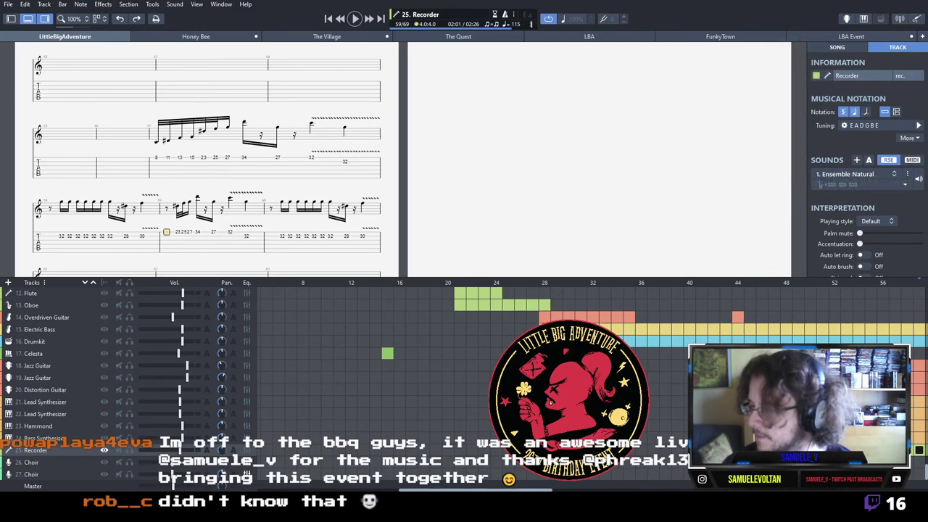
Play the full arrangement from bar 1 of the Electric Piano through to the final bar.
scroll(545, 366, "up", 2)
left_click(545, 365)
scroll(544, 366, "up", 2)
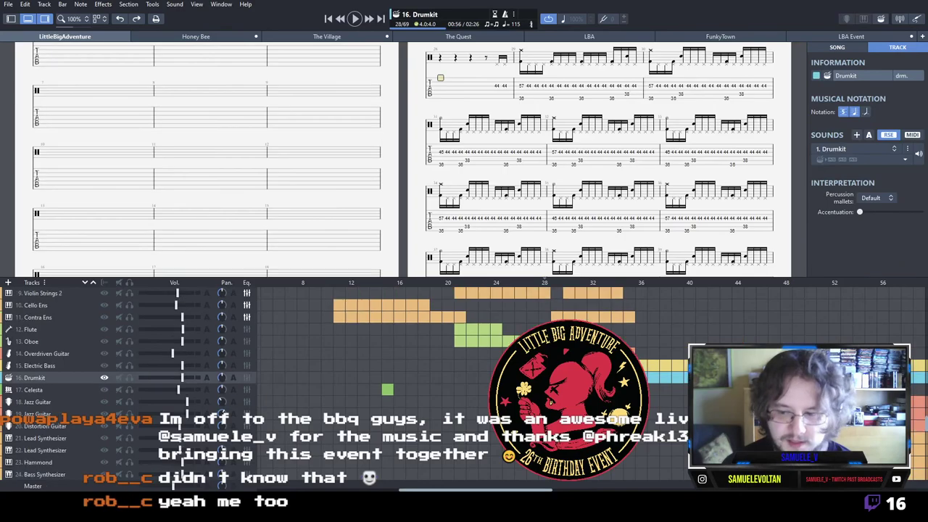
scroll(131, 377, "up", 5)
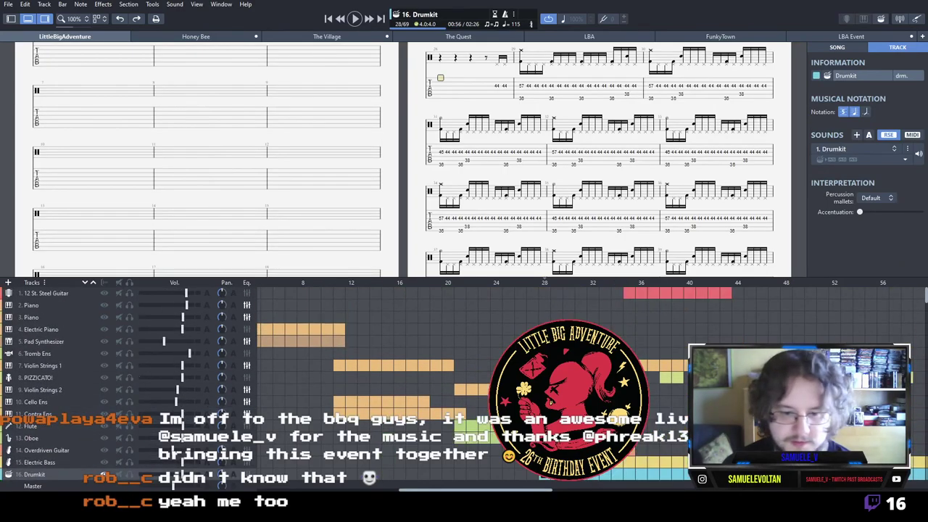
left_click(471, 391)
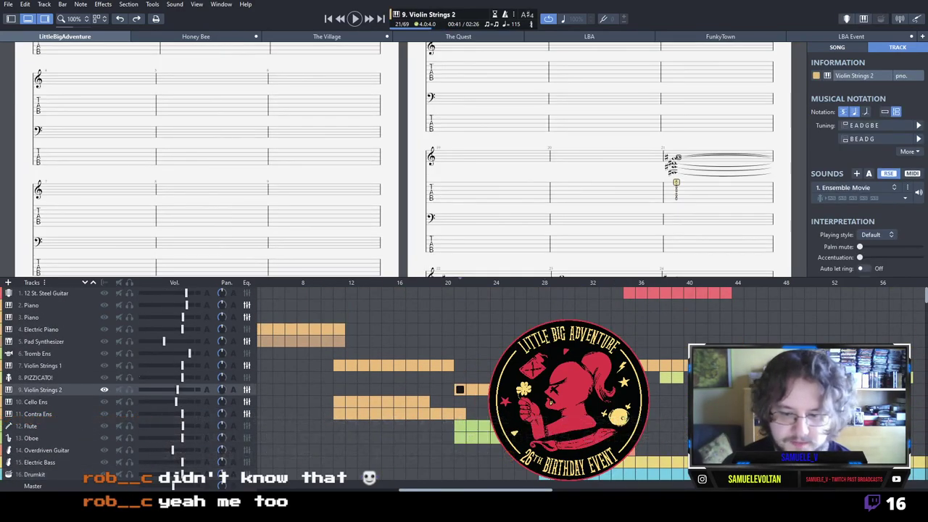
scroll(324, 414, "left", 4)
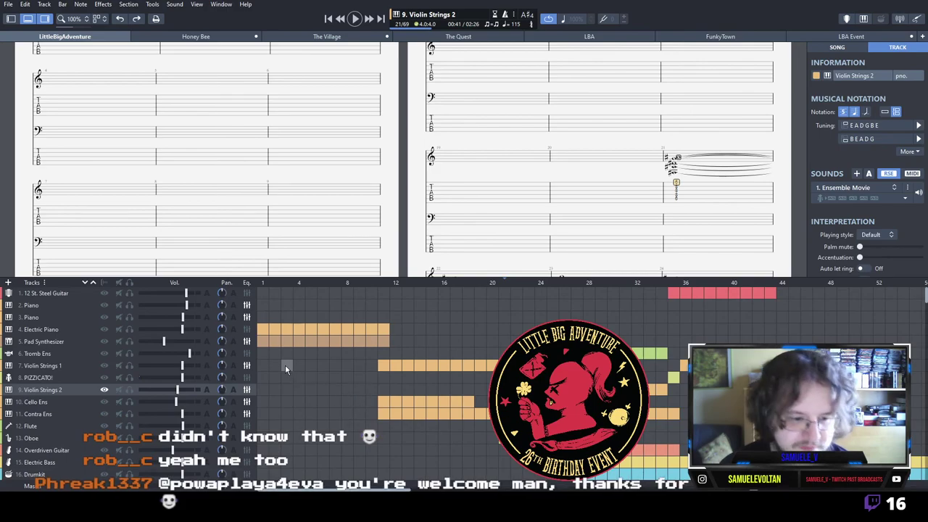
left_click(262, 331)
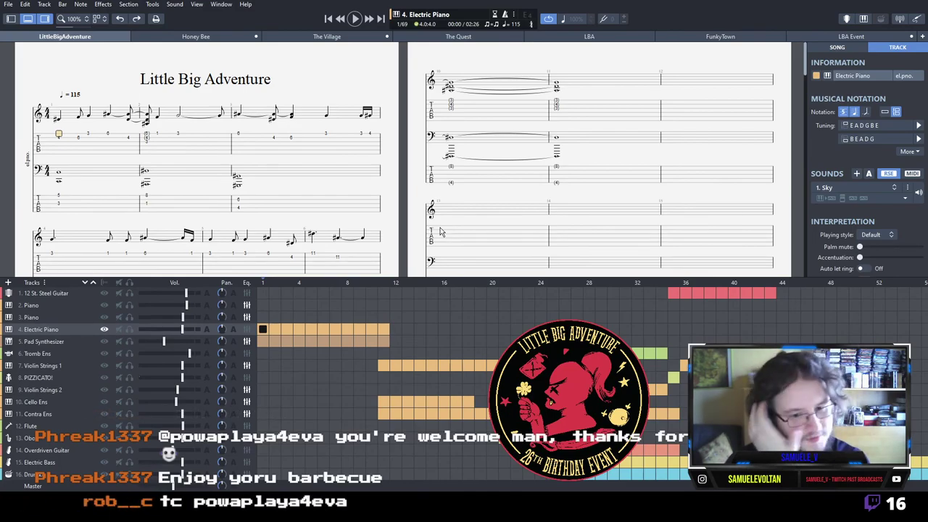
key("space")
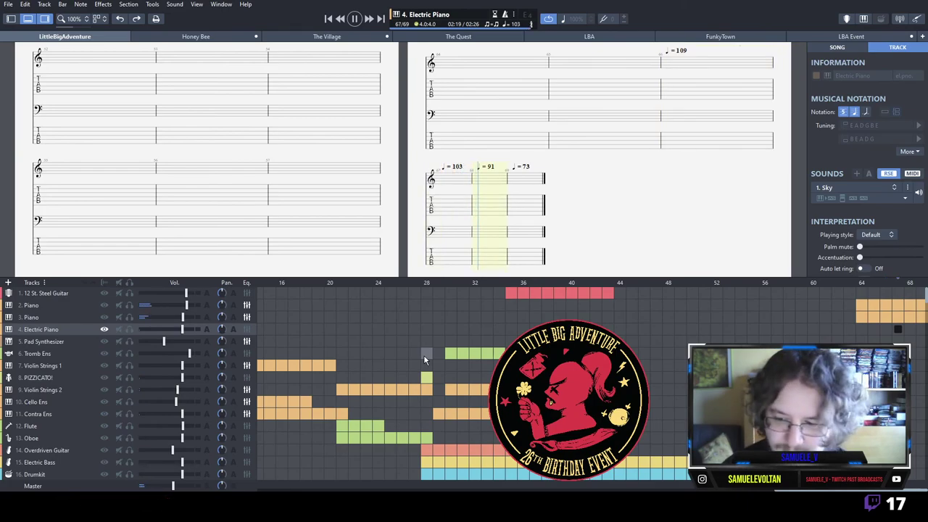
scroll(493, 357, "down", 3)
scroll(435, 384, "down", 1)
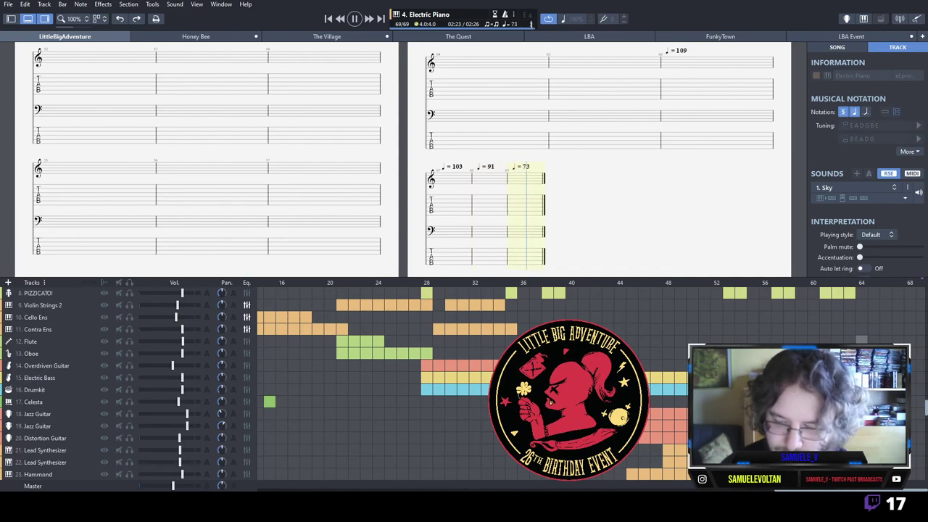
scroll(435, 385, "down", 3)
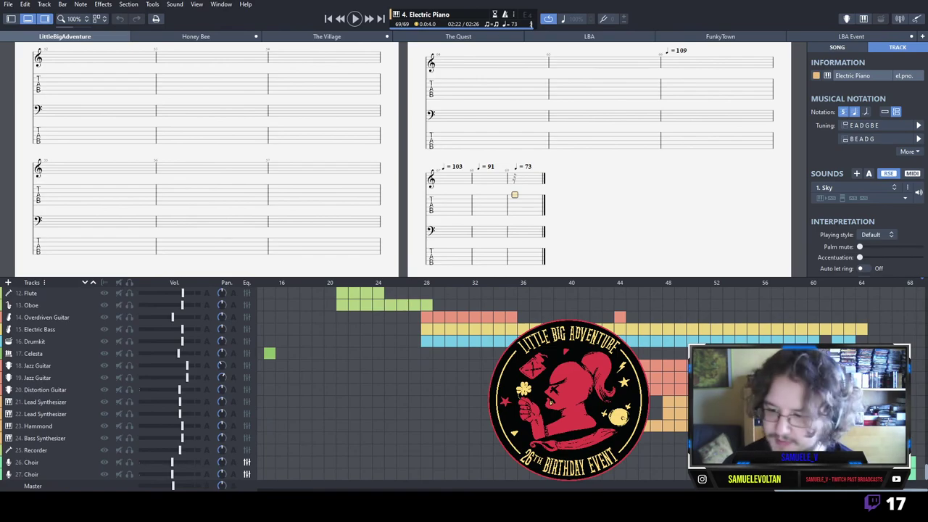
Solo the Distortion Guitar and play its held chord from bar 64, turning the solo off after playback.
left_click(861, 389)
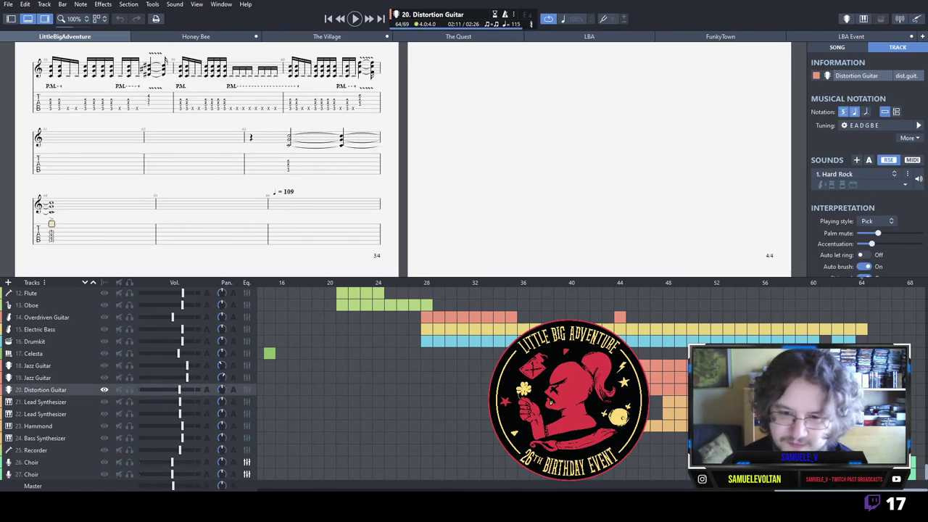
left_click(129, 390)
key("space")
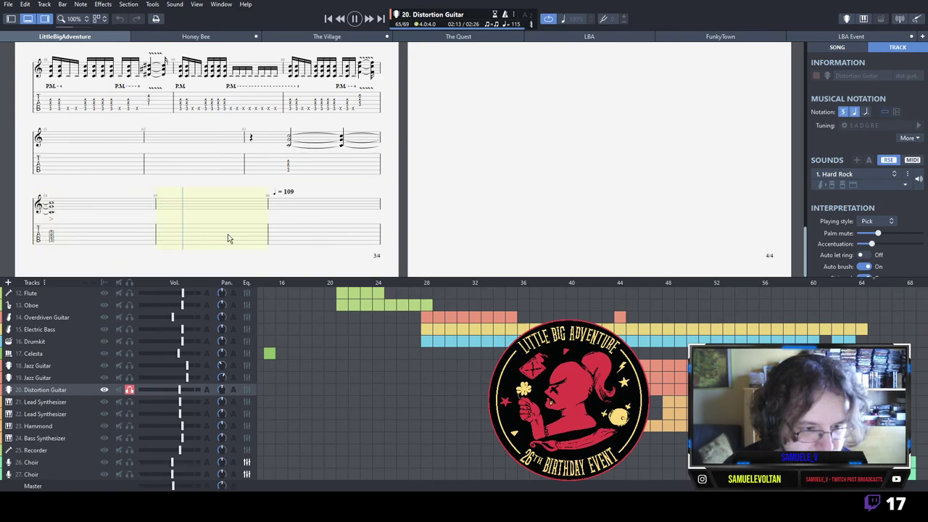
key("space")
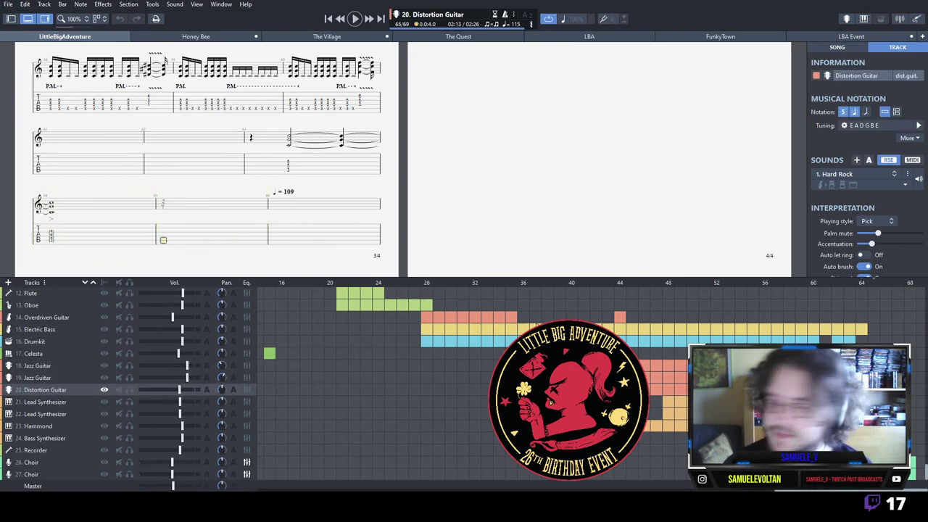
Look through the Distortion Guitar score, the Oboe melody from bar 22 and the Overdriven Guitar part at bar 29.
scroll(464, 384, "up", 1)
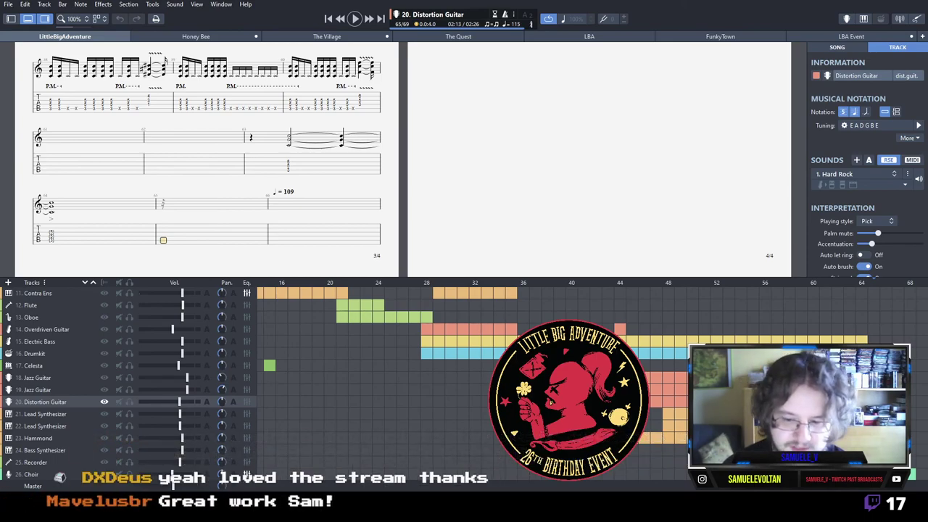
scroll(161, 145, "up", 5)
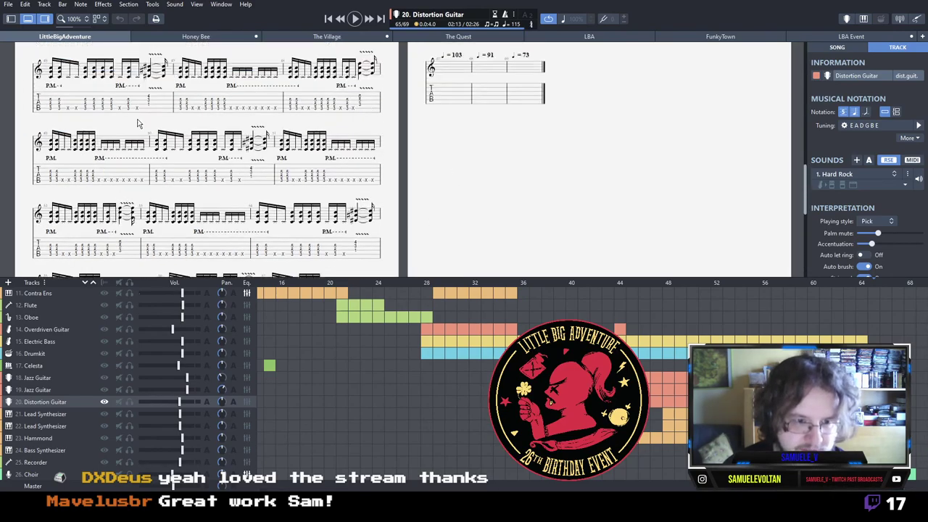
scroll(295, 243, "up", 5)
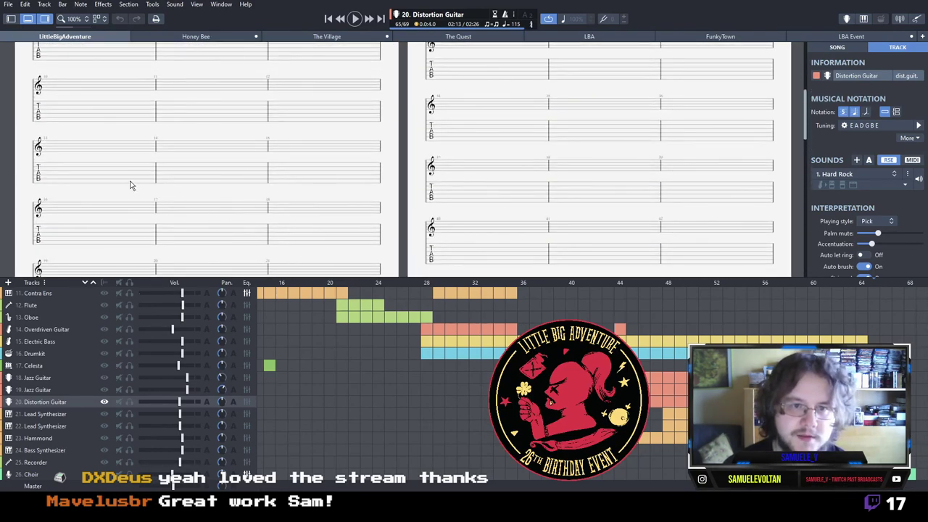
scroll(173, 201, "up", 5)
left_click(381, 317)
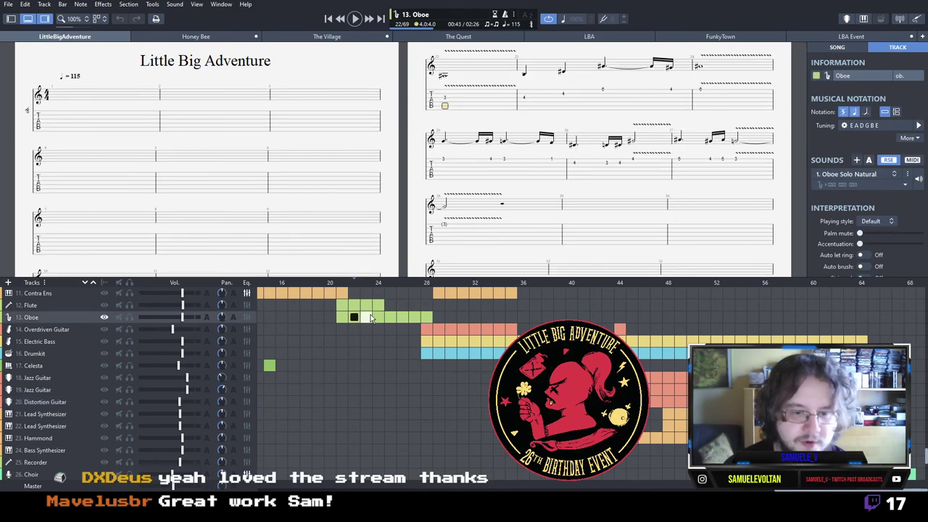
left_click(404, 317)
left_click(427, 317)
left_click(437, 329)
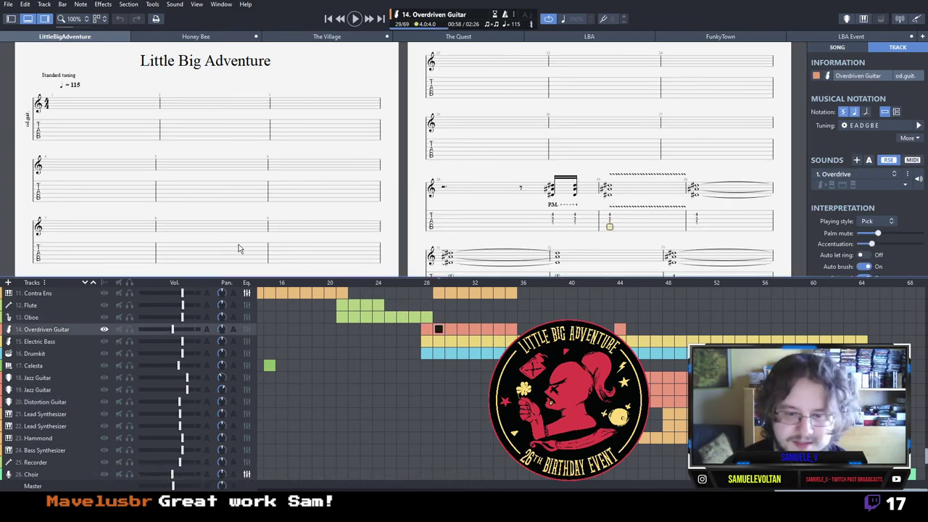
left_click(204, 37)
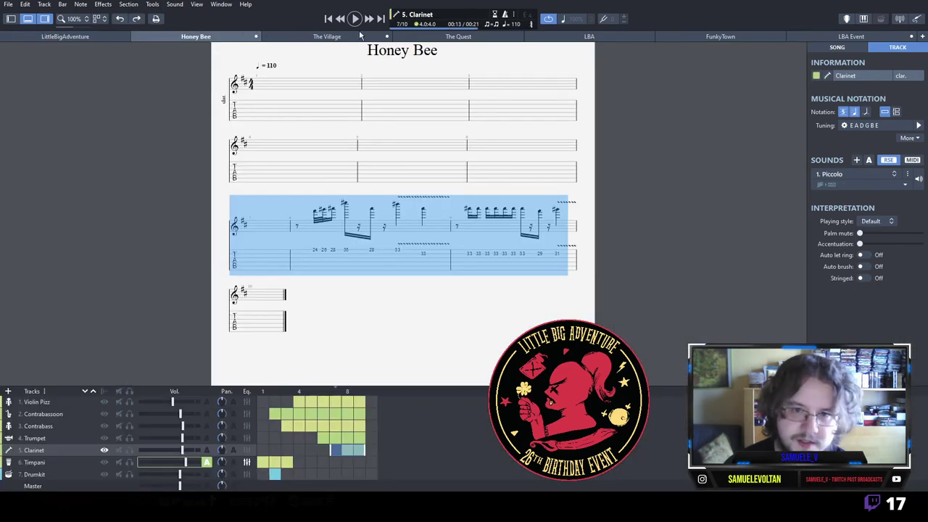
left_click(90, 39)
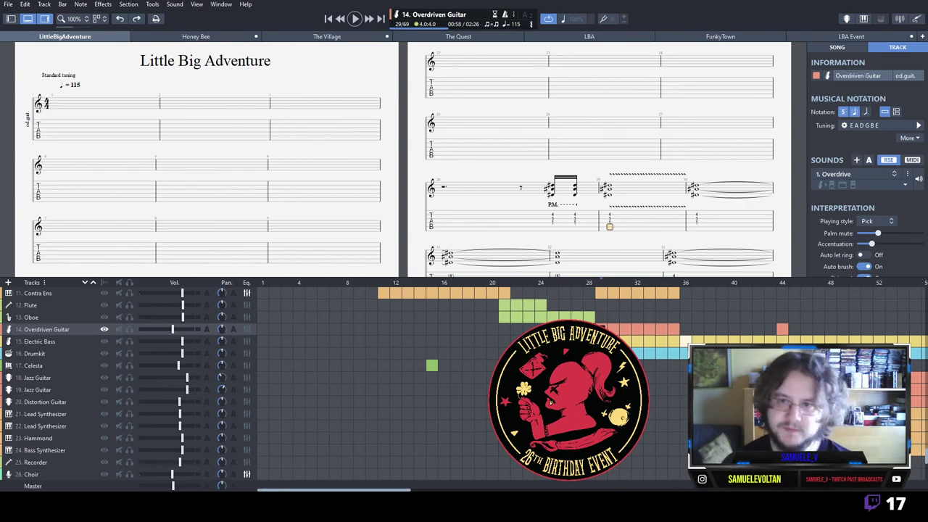
left_click(831, 353)
left_click_drag(369, 488, 847, 488)
left_click(741, 414)
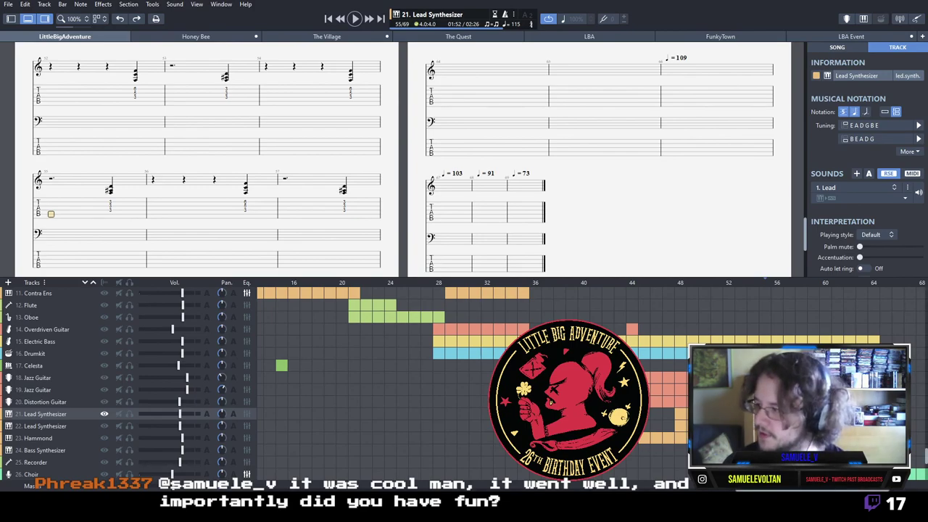
left_click(450, 354)
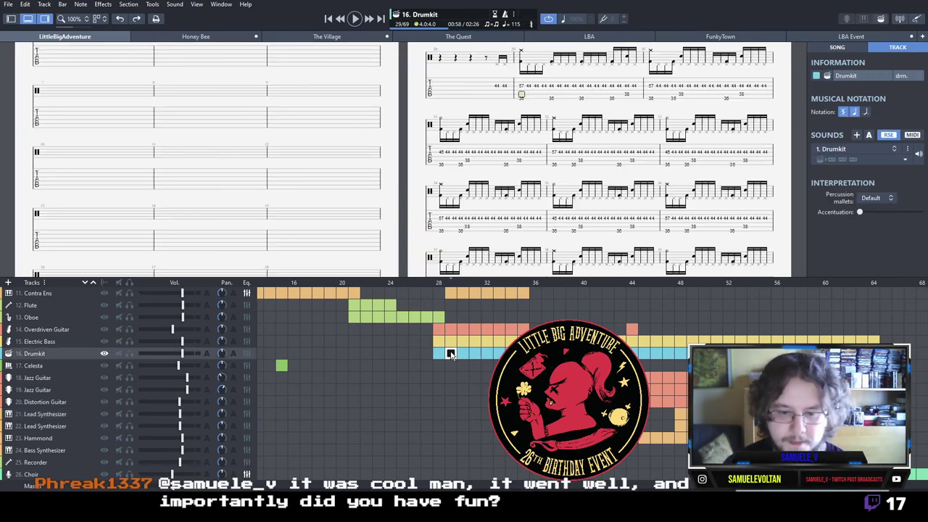